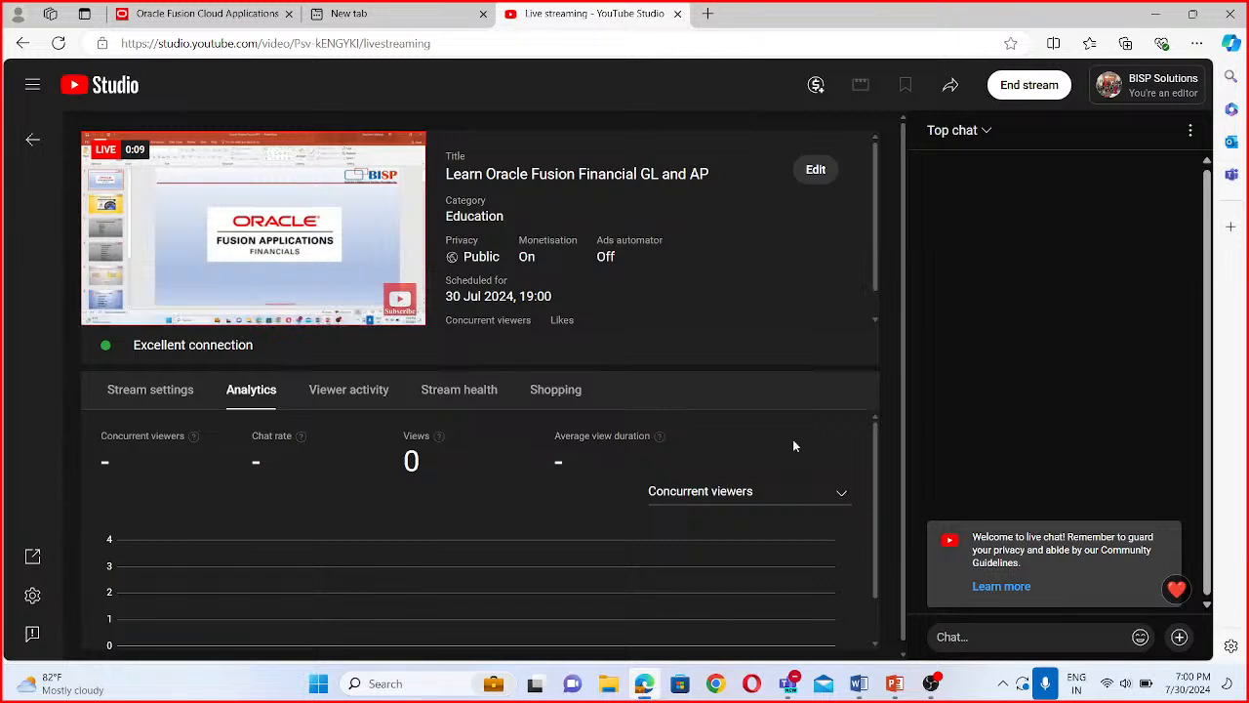
- View the Oracle Fusion Applications Financials title slide in PowerPoint, and return to the Oracle Fusion Cloud Applications page in Edge
click(894, 684)
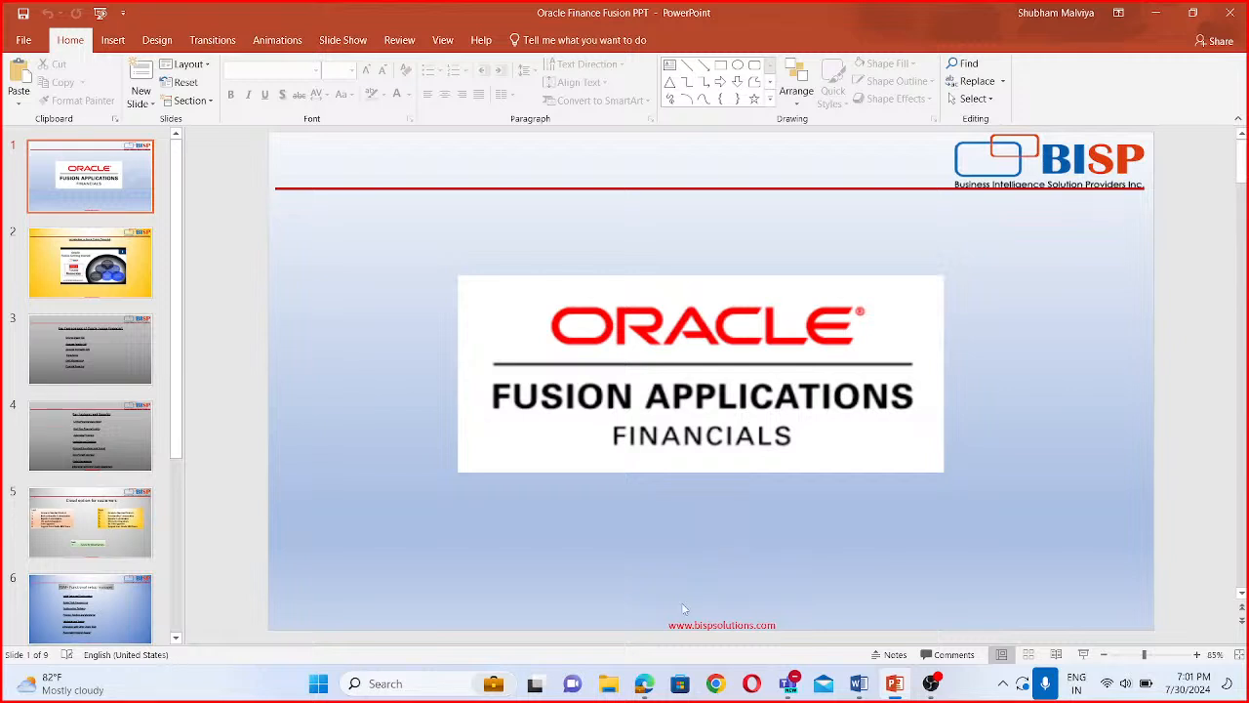
click(644, 688)
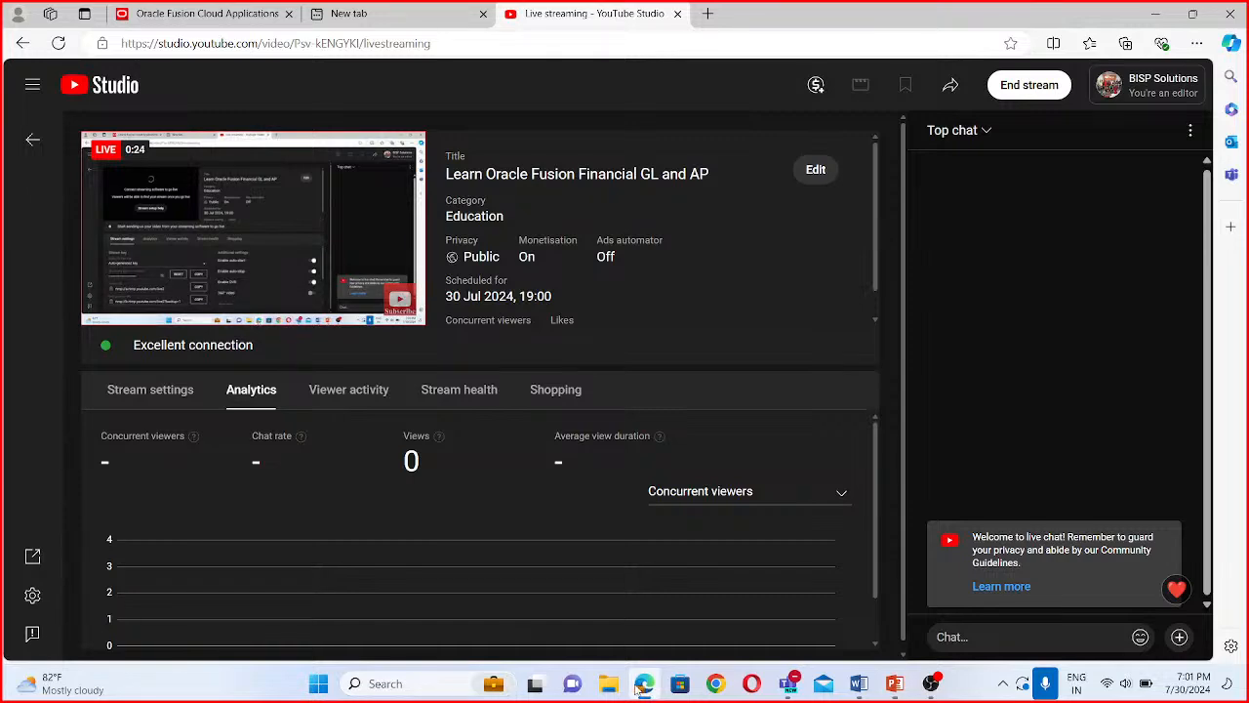
click(205, 19)
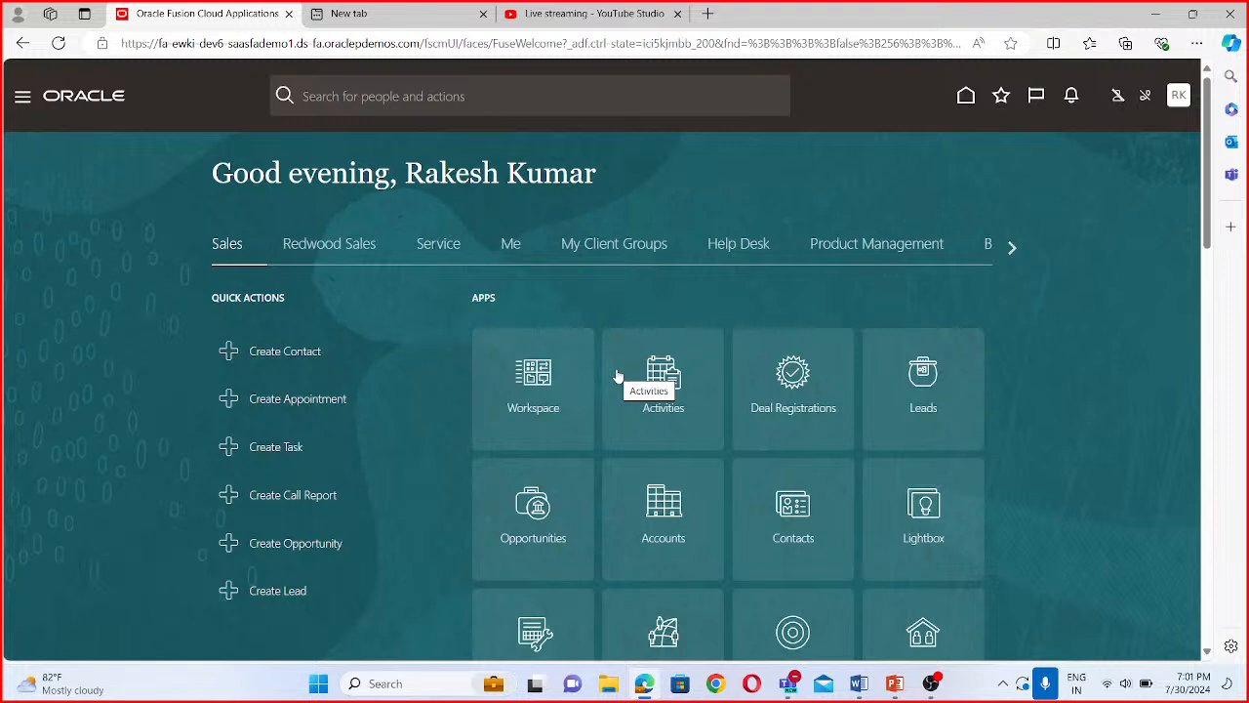
- Go to Setup and Maintenance and open the Manage Implementation Projects page
click(1180, 97)
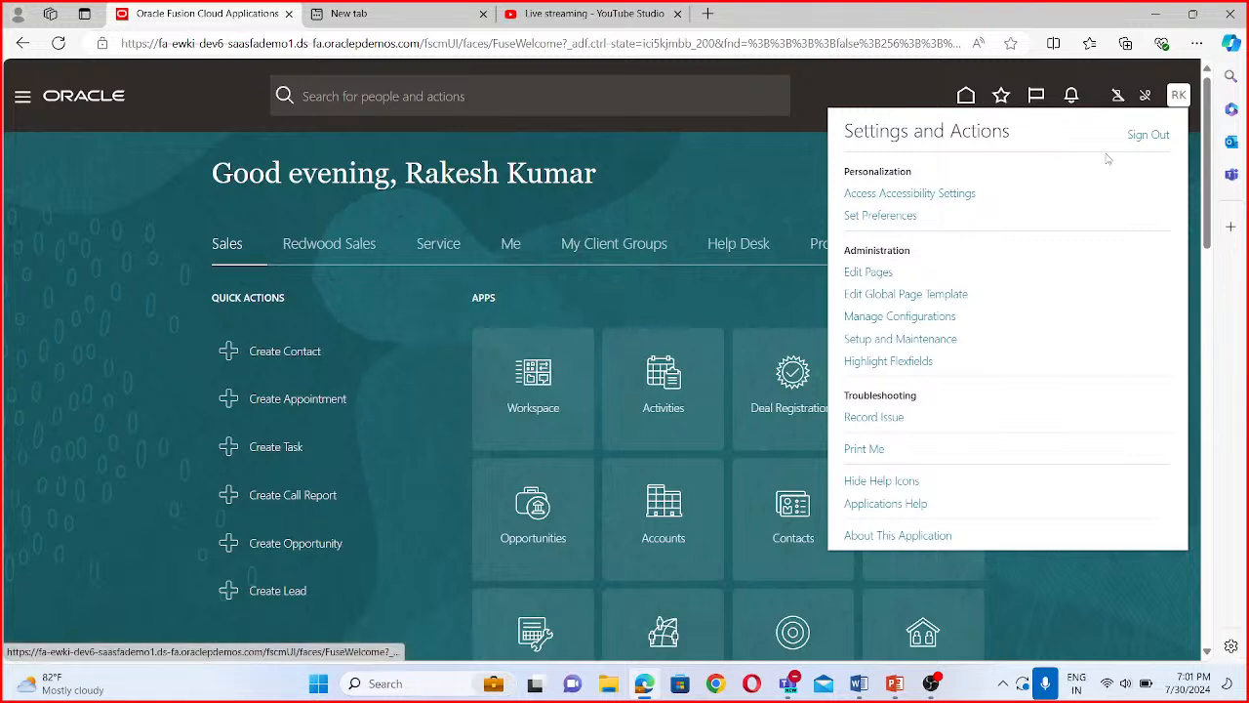
click(888, 342)
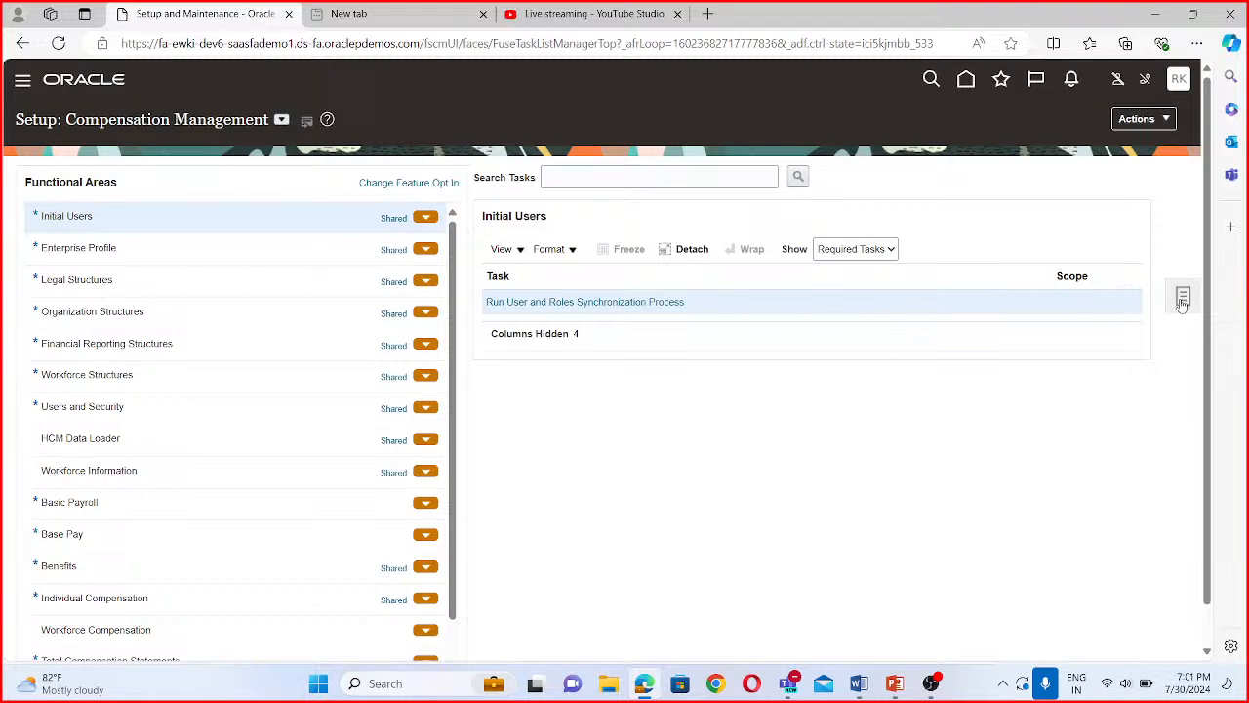
click(1162, 297)
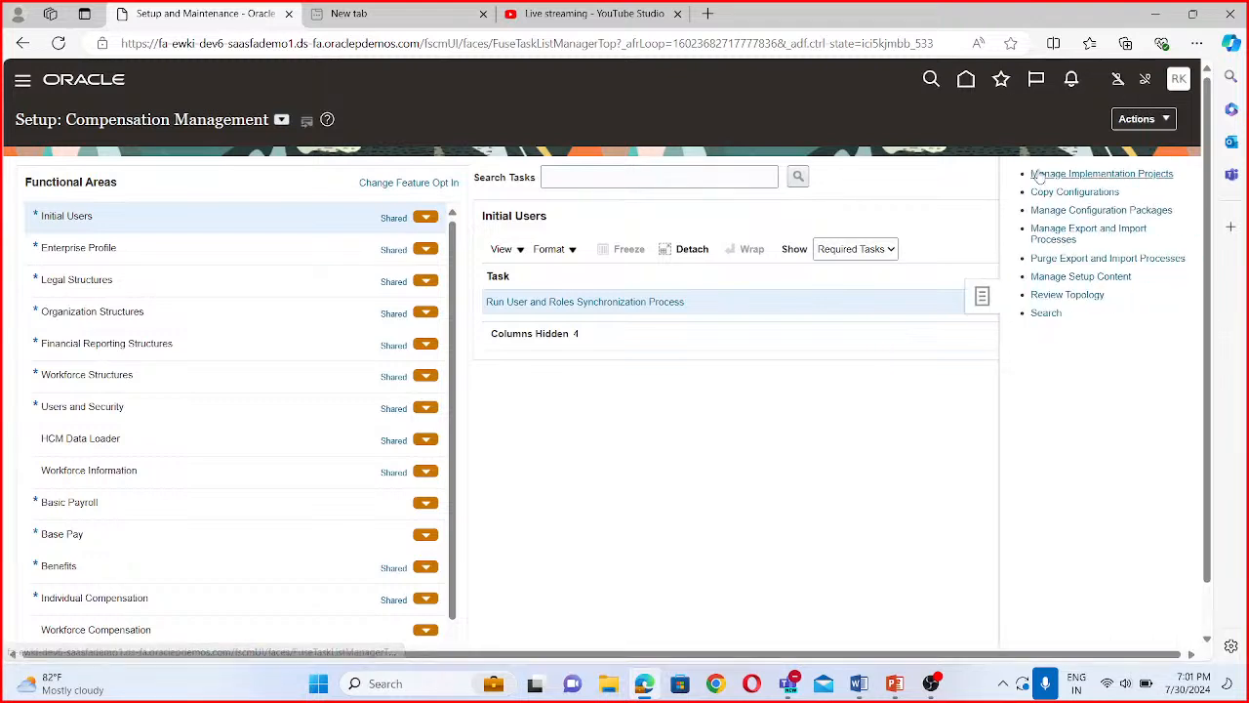
click(1042, 174)
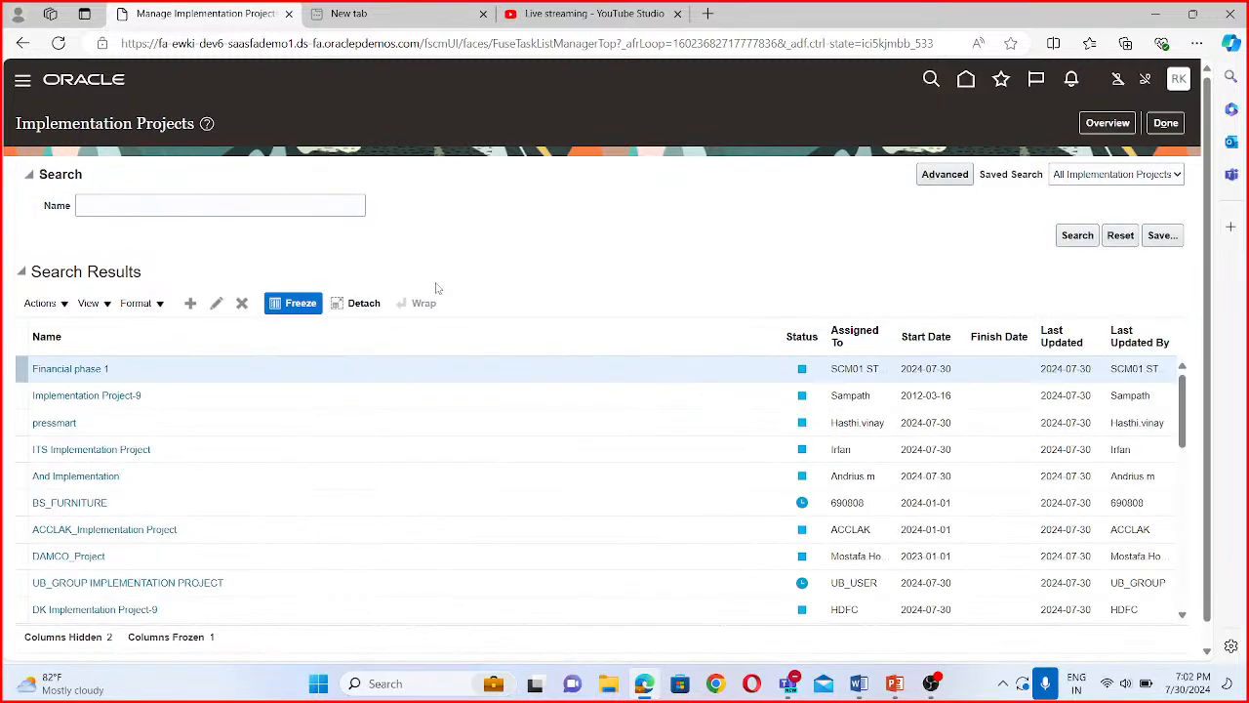
- Search the implementation projects for "Bisp" and open BISP Project
click(135, 205)
text(Bi)
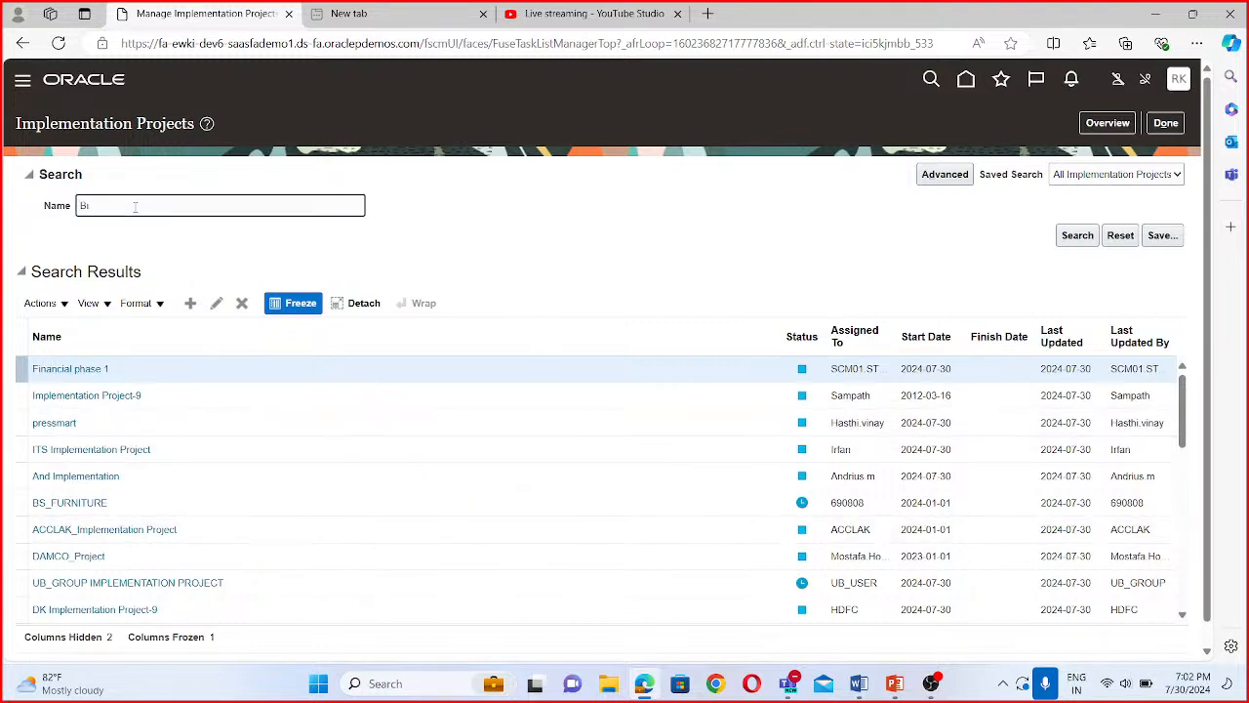
text(sp)
key(Return)
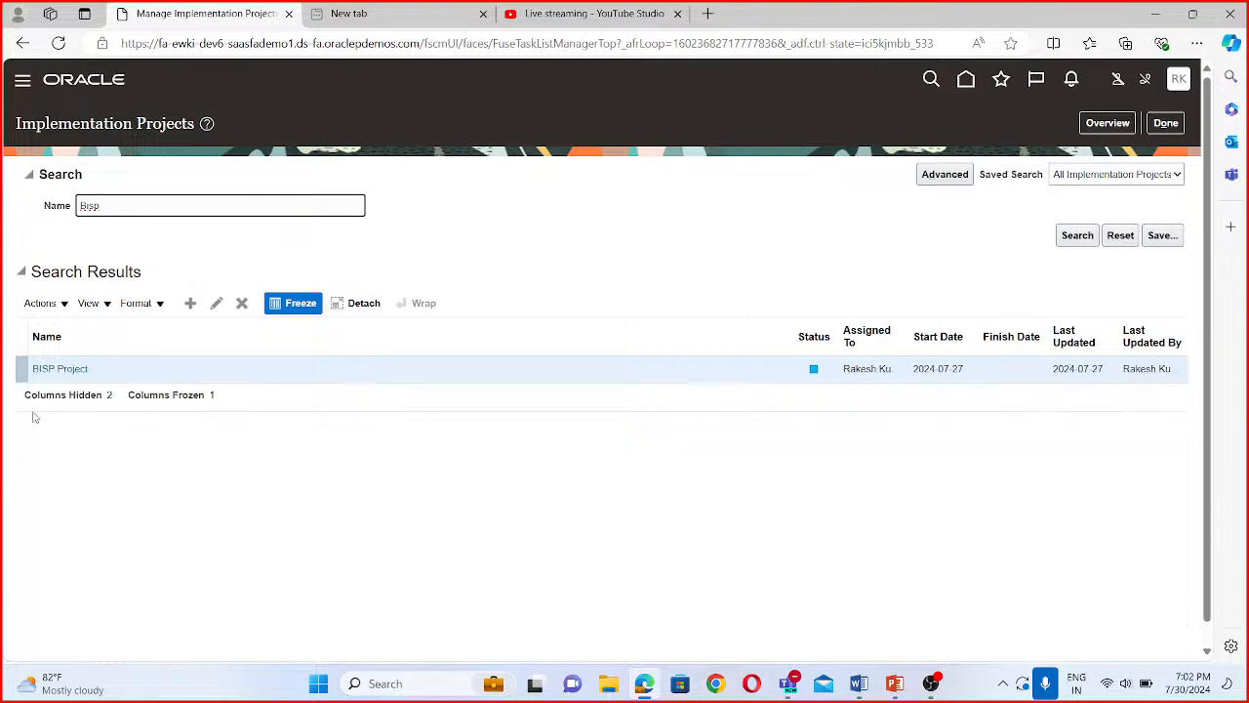
click(60, 368)
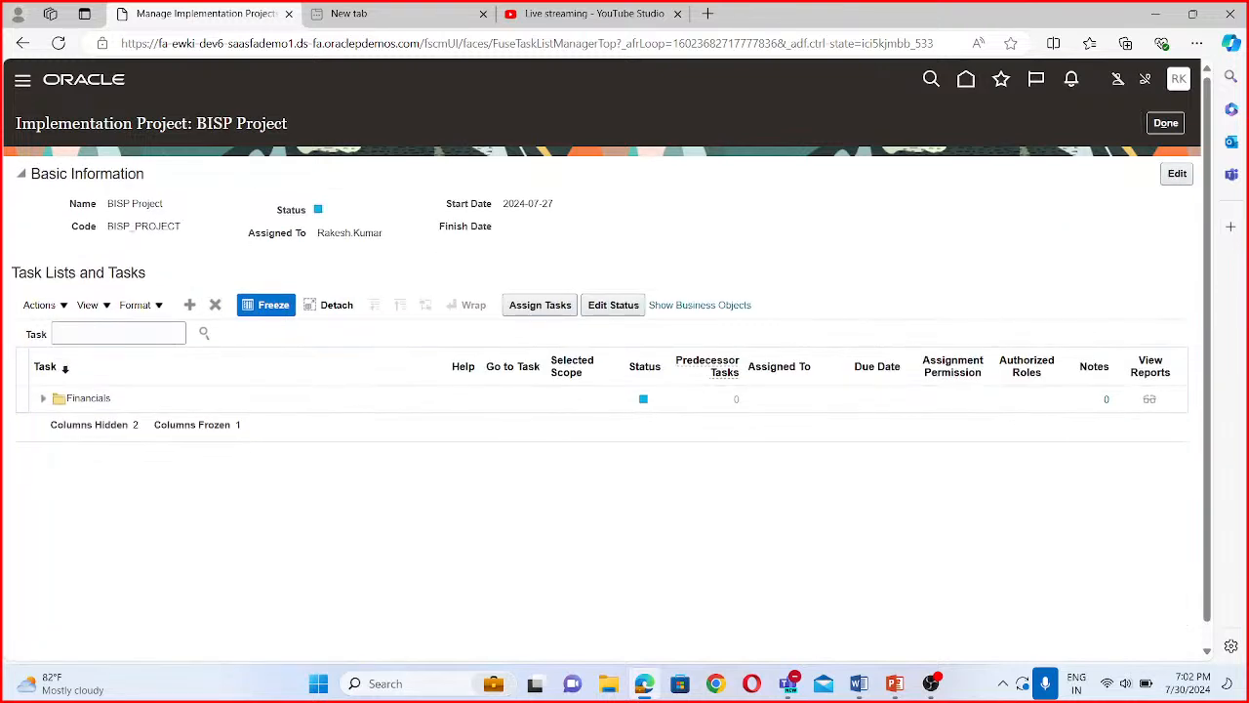
- Search the project tasks for "manage chart of accounts value set" and open the Manage Chart of Accounts Value Sets task
click(128, 334)
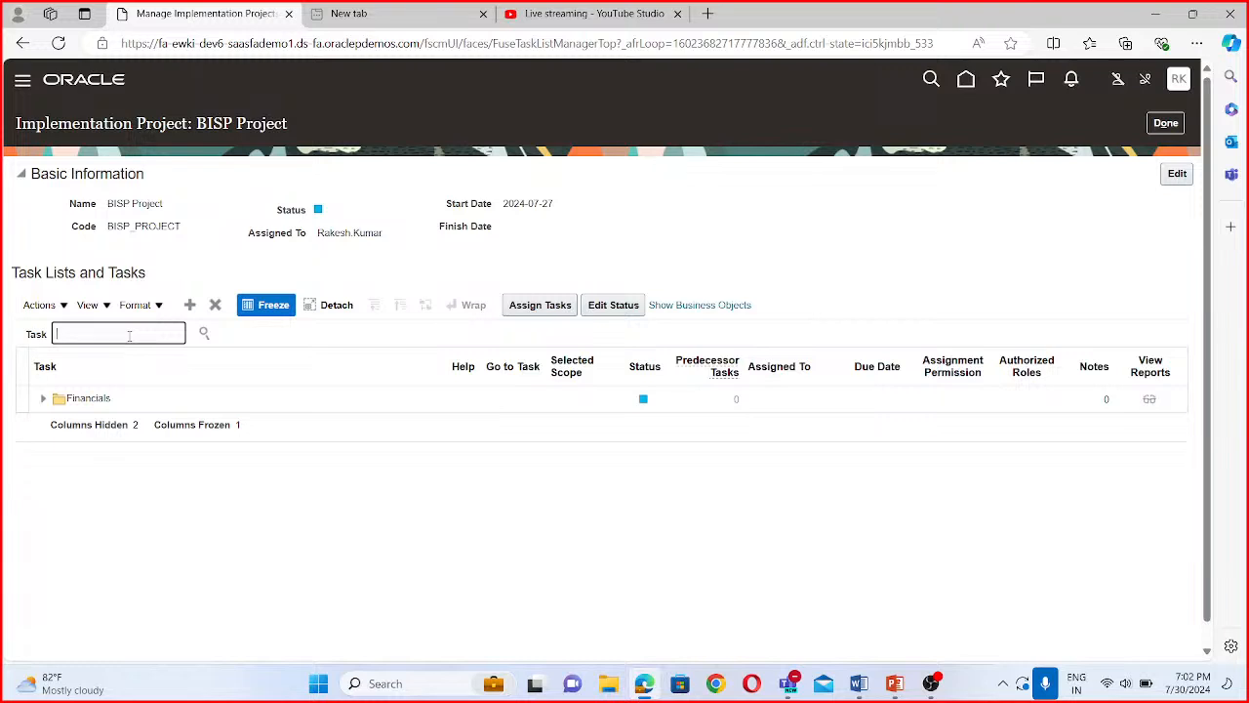
text(manage cha)
text(rt of acco)
text(unts val)
text(ue)
text( set)
click(205, 335)
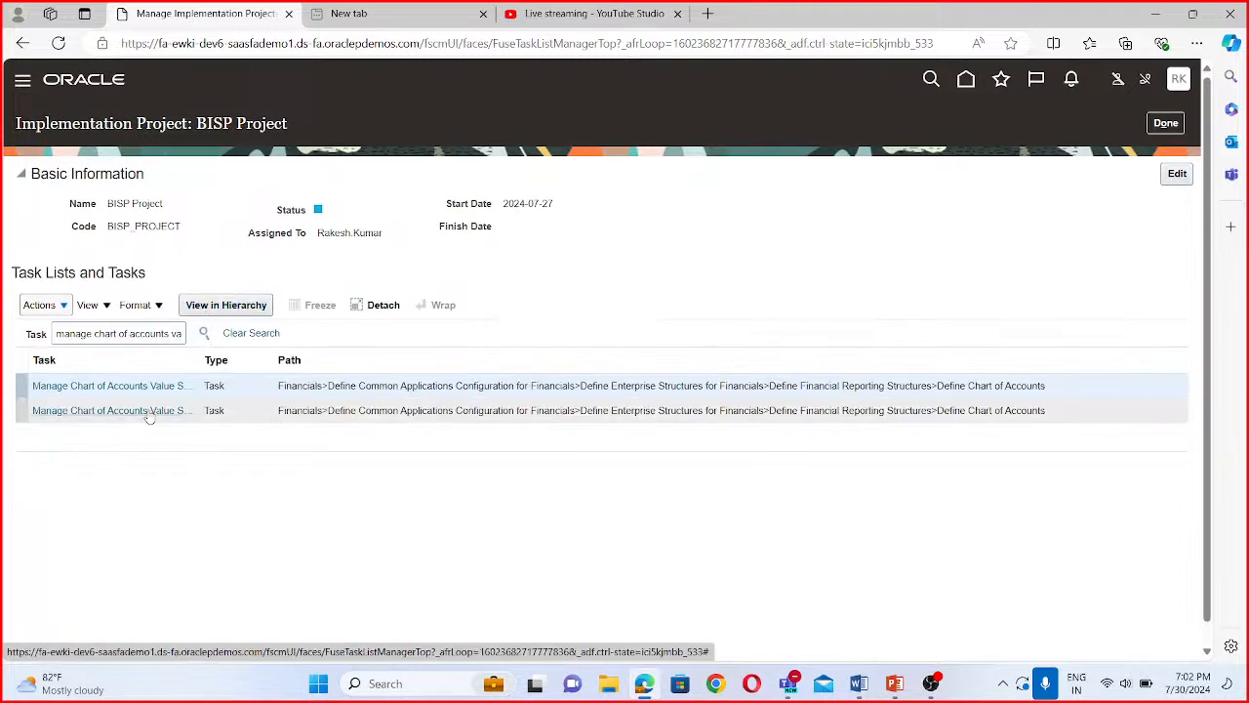
click(147, 413)
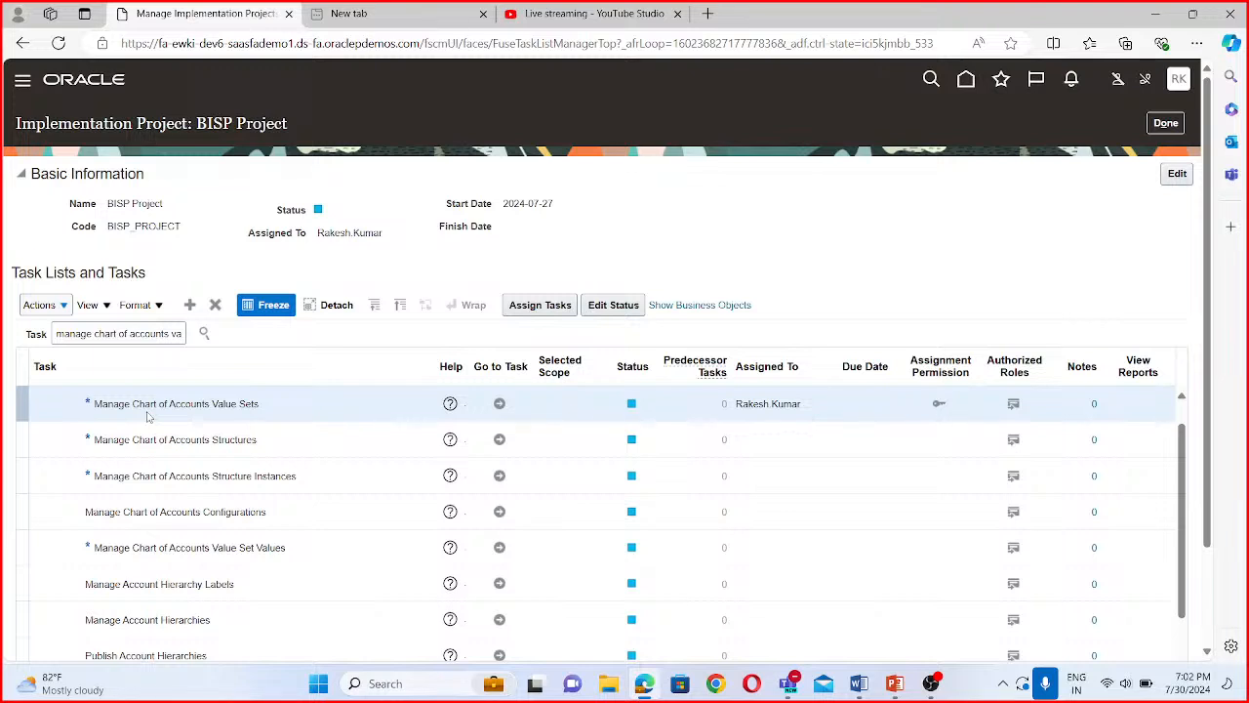
click(498, 404)
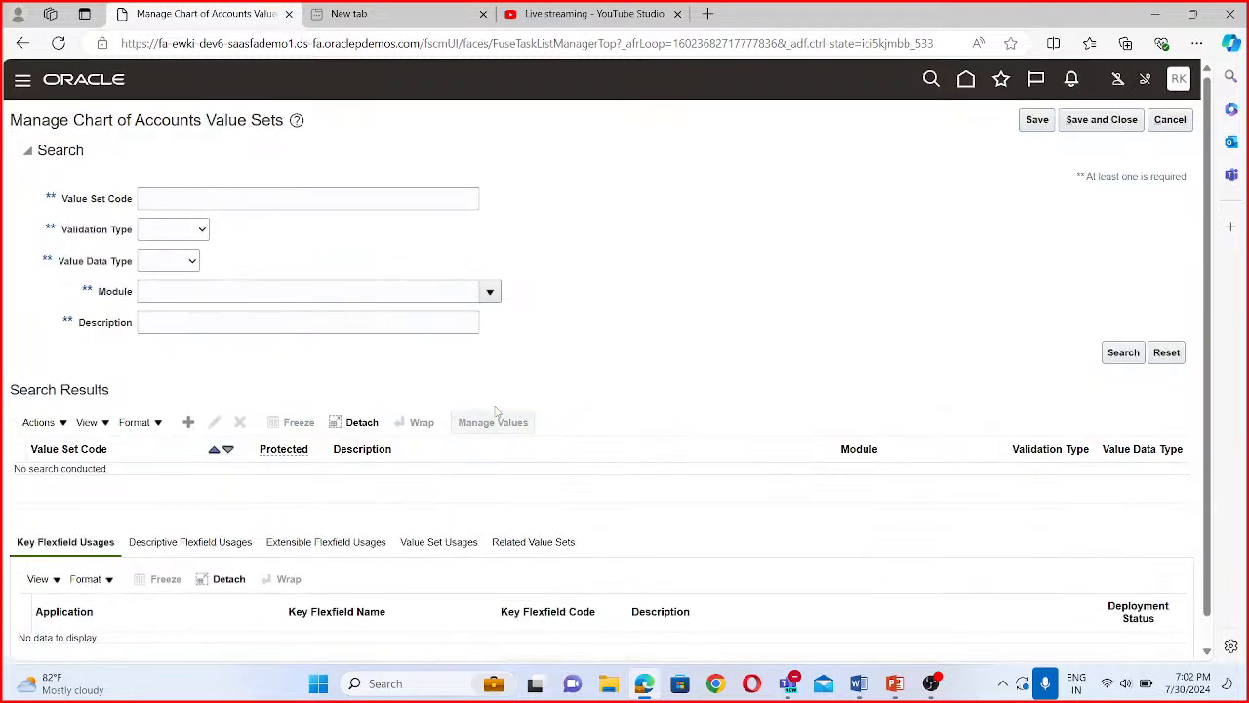
click(182, 198)
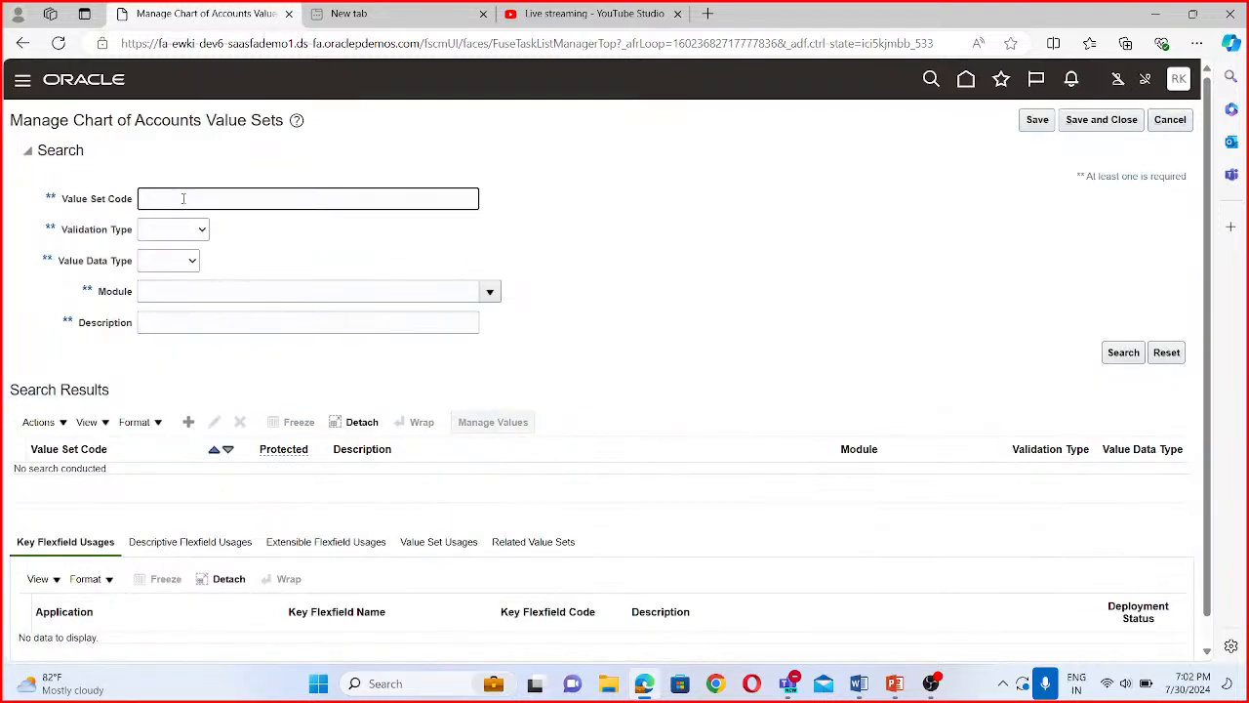
text(BISP Company)
- Start a new value set with BISP Company as both its value set code and its description
click(195, 430)
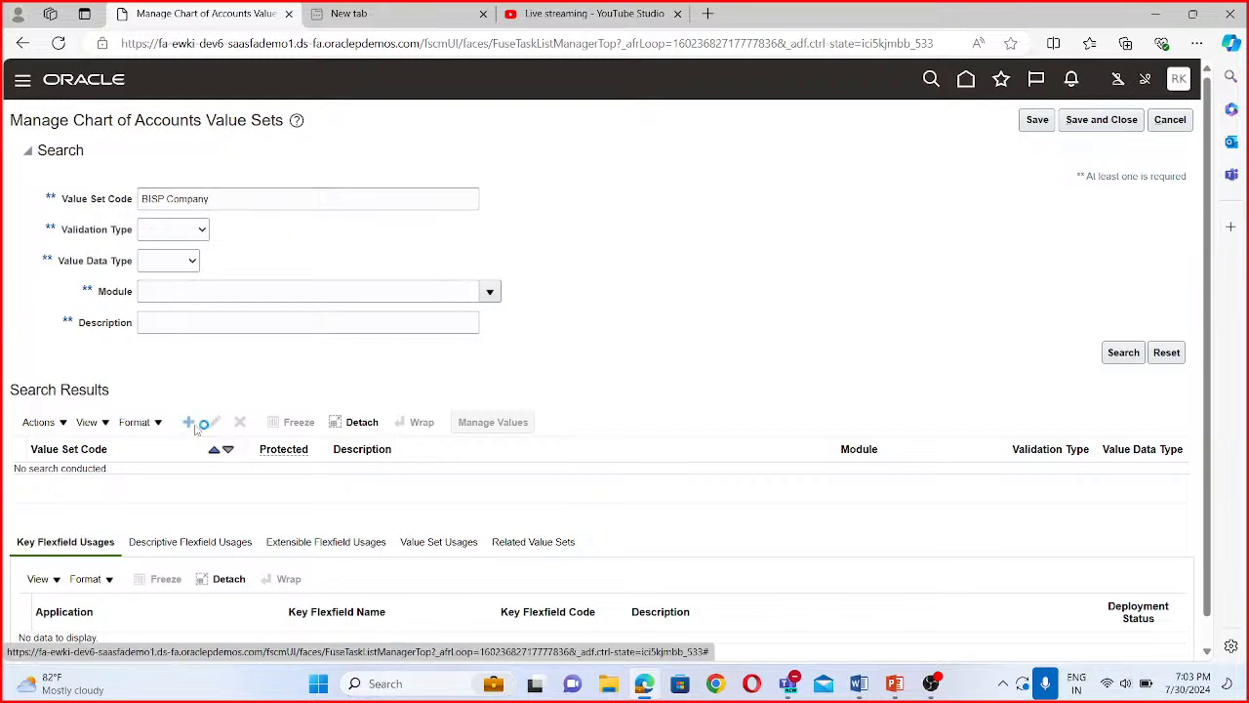
click(149, 154)
text(BIS)
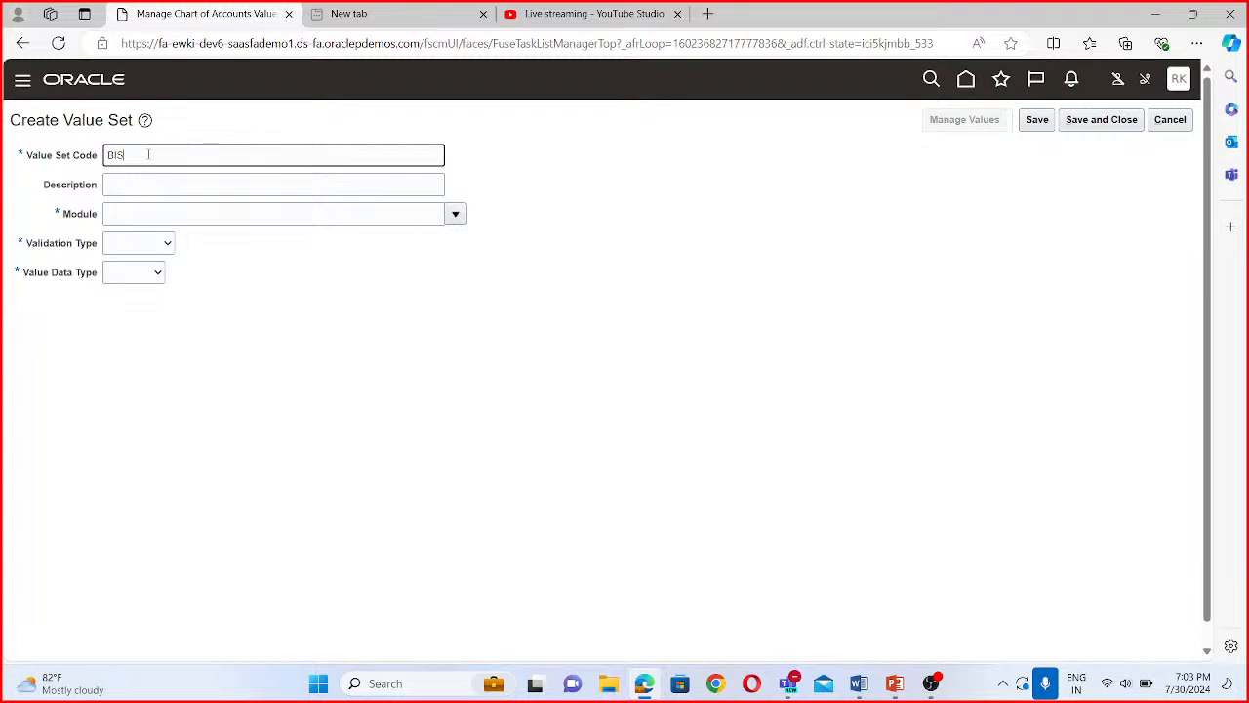
text(P Company)
click(155, 183)
drag(177, 156, 94, 160)
key(ctrl+c)
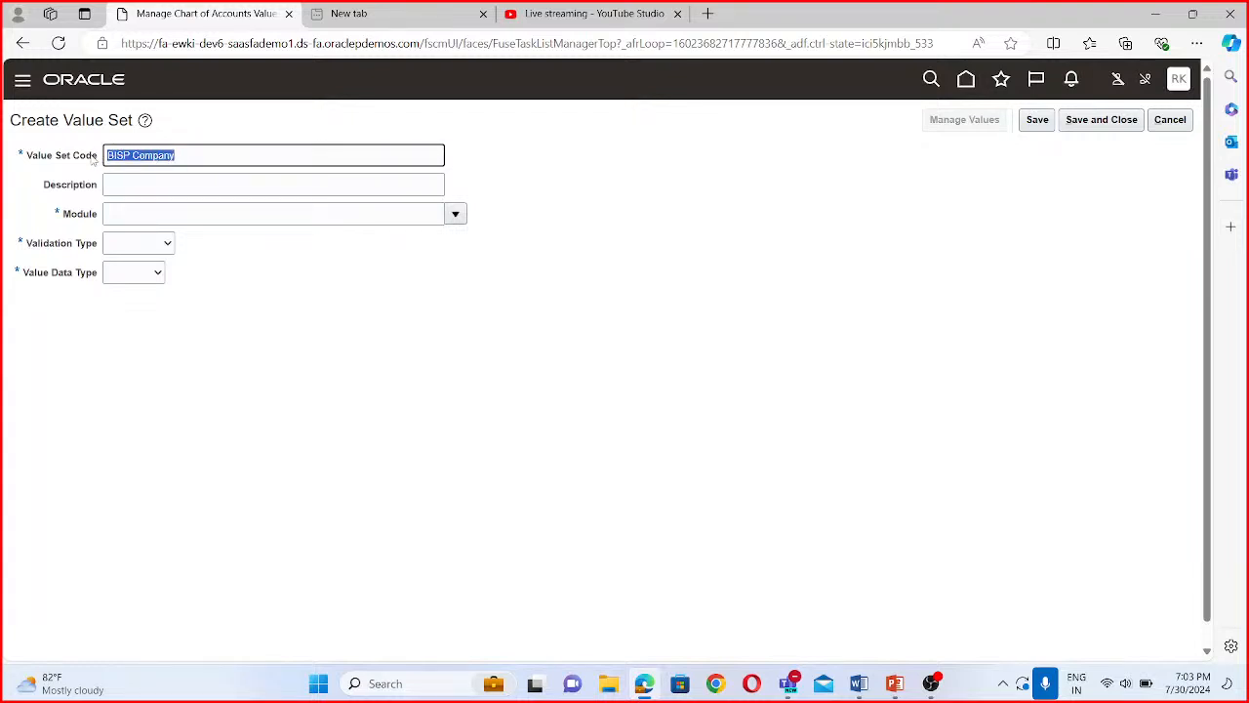
click(137, 182)
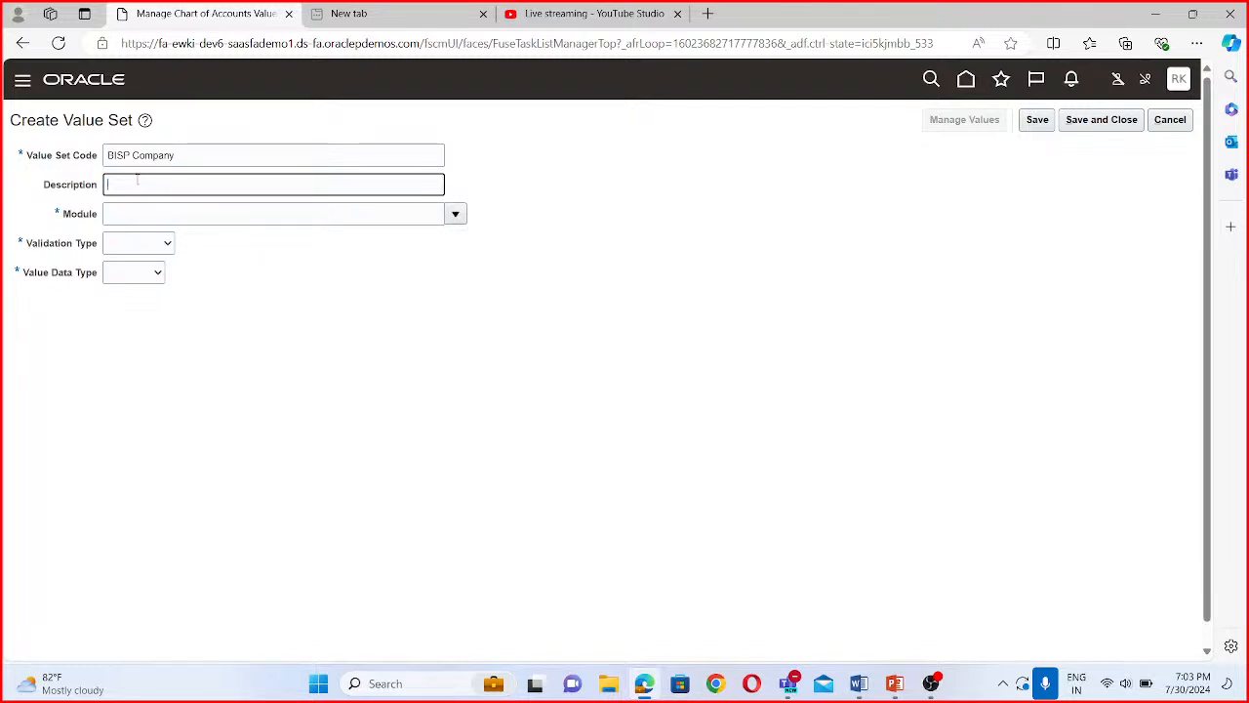
key(ctrl+v)
- Set the BISP Company value set's module to General Ledger, validation type to Independent and value data type to Character
click(455, 214)
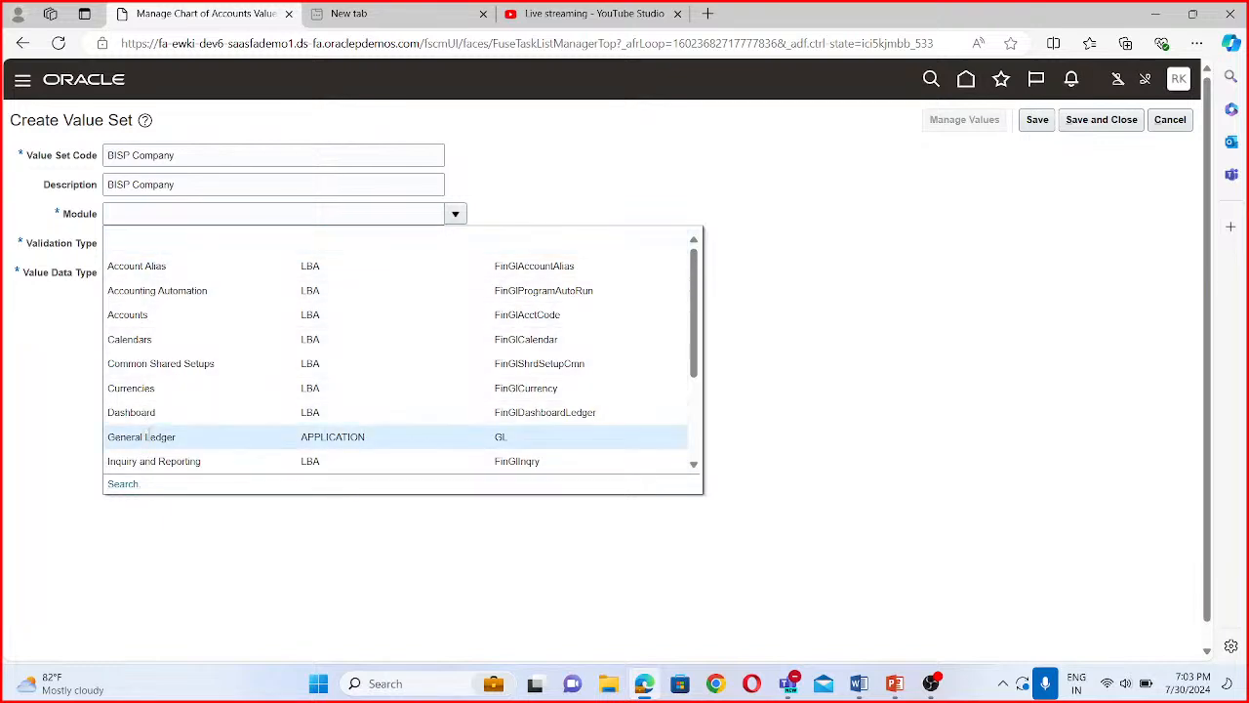
click(155, 436)
click(138, 243)
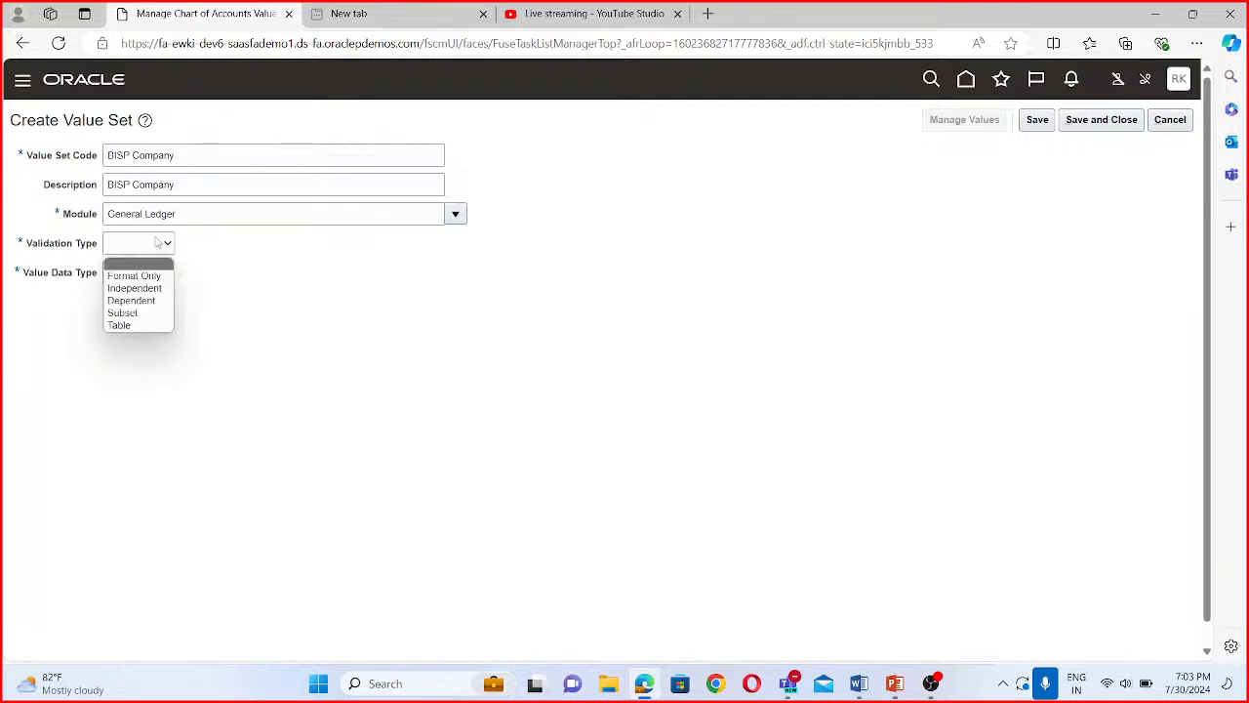
click(134, 282)
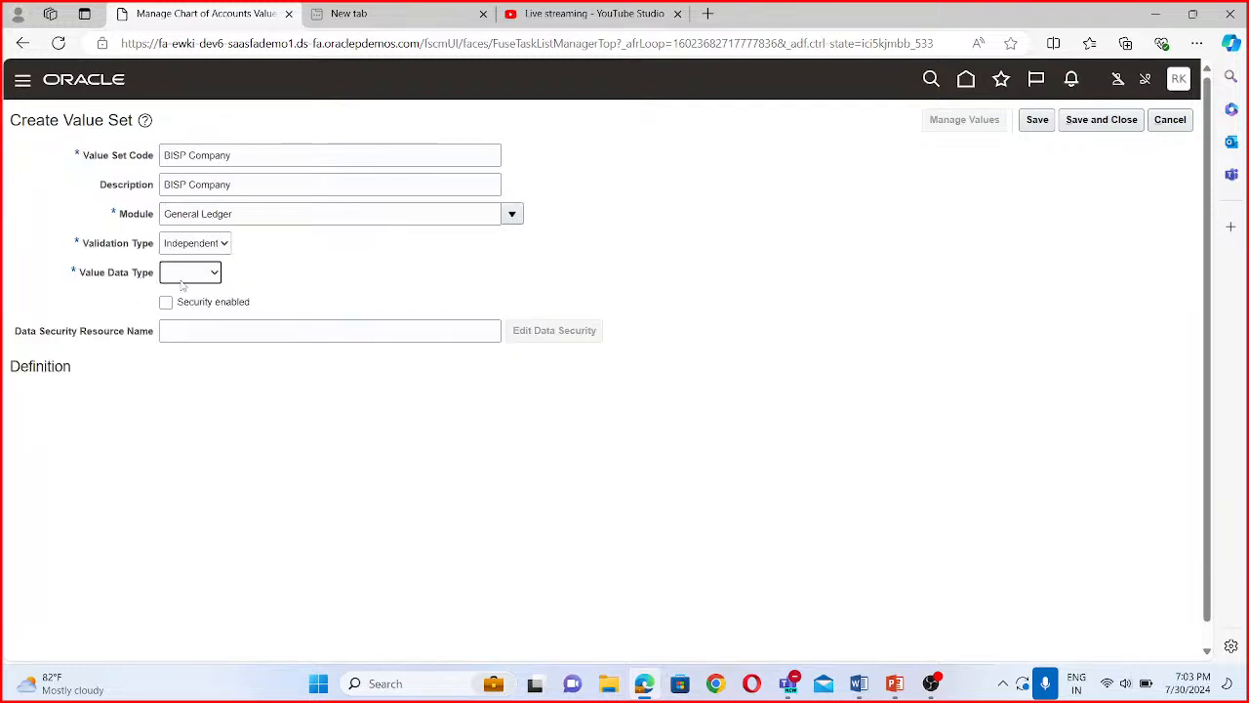
click(185, 276)
click(190, 305)
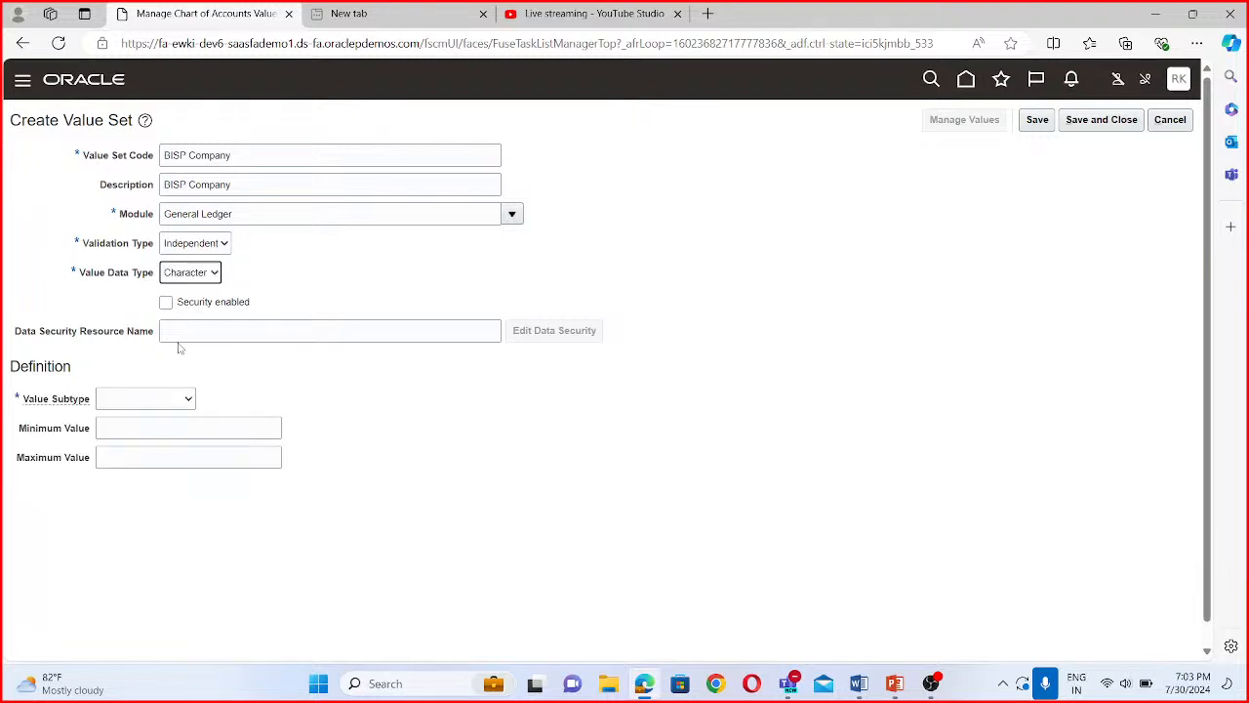
- Define the BISP Company value set with subtype Text and maximum length 4, and save and close it
click(122, 400)
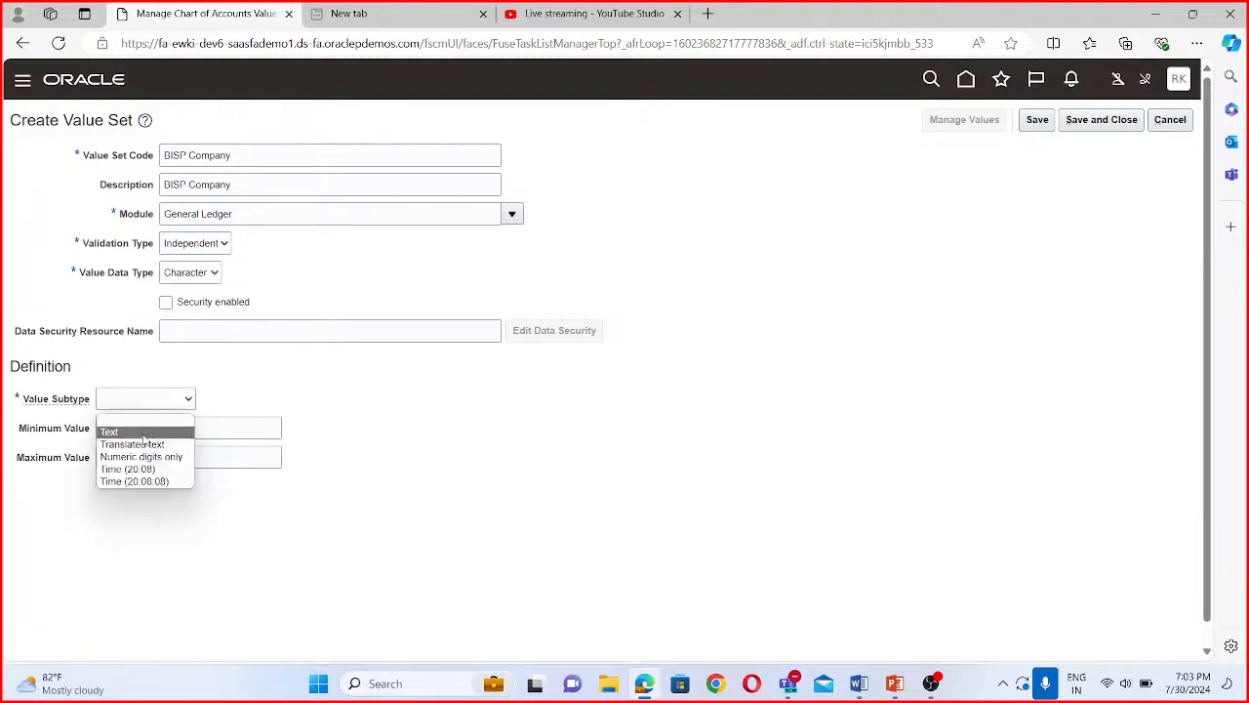
click(142, 432)
click(152, 428)
text(4)
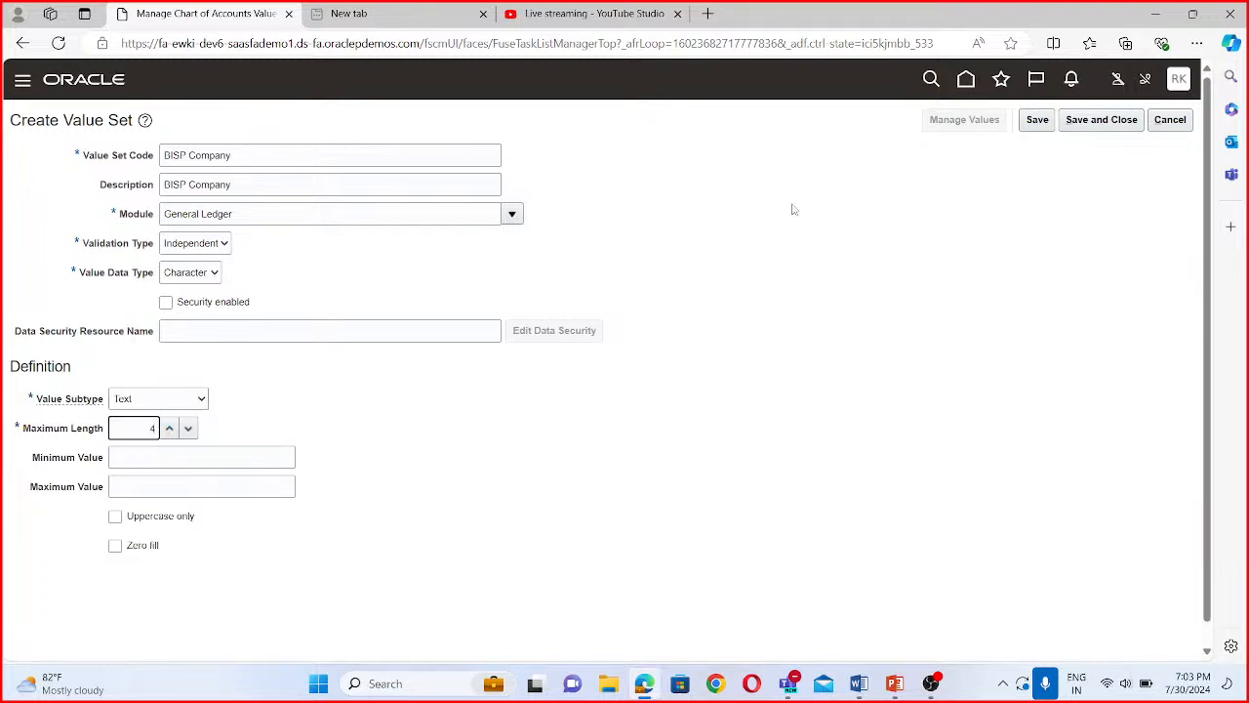
click(1091, 125)
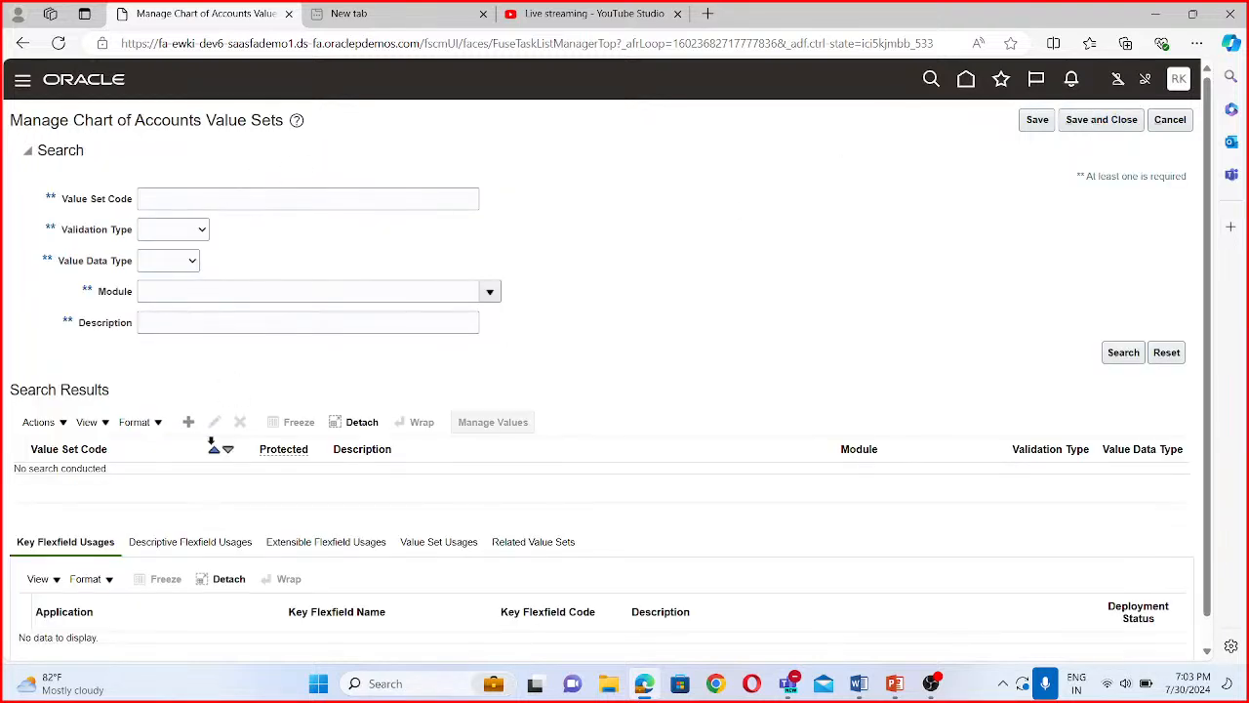
- Start another value set with BISP Department as both its value set code and its description
click(191, 423)
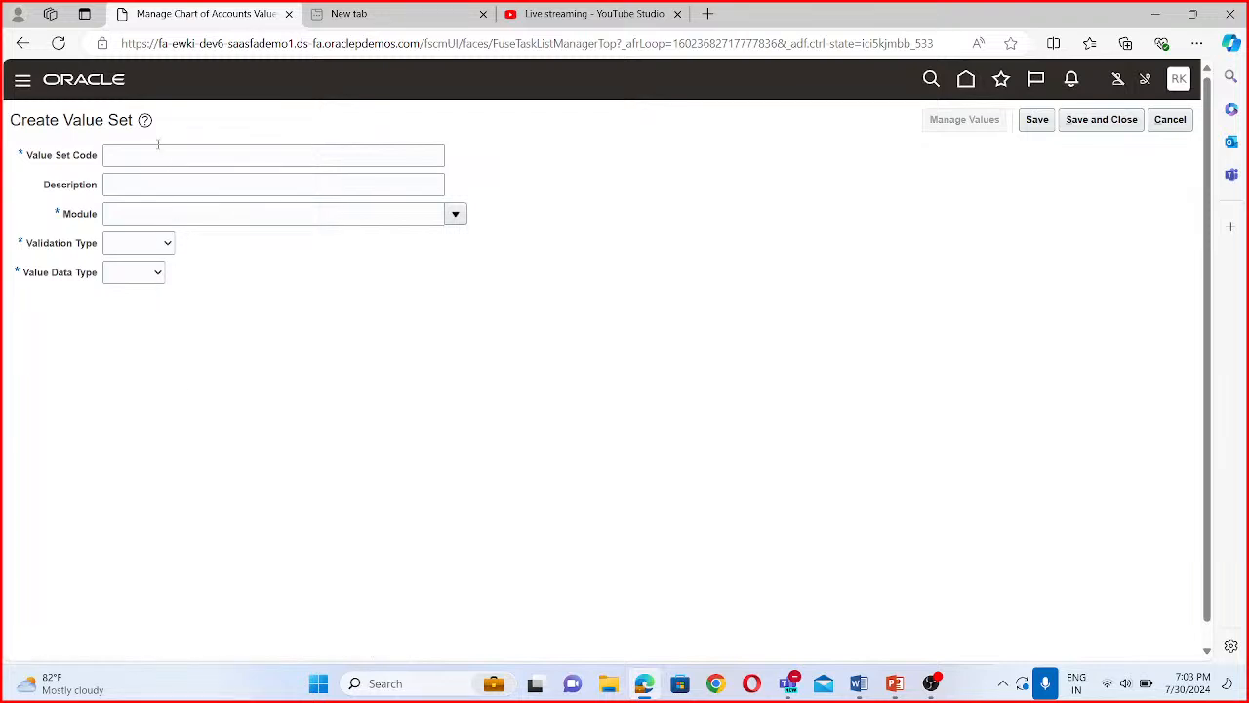
click(155, 155)
text(B)
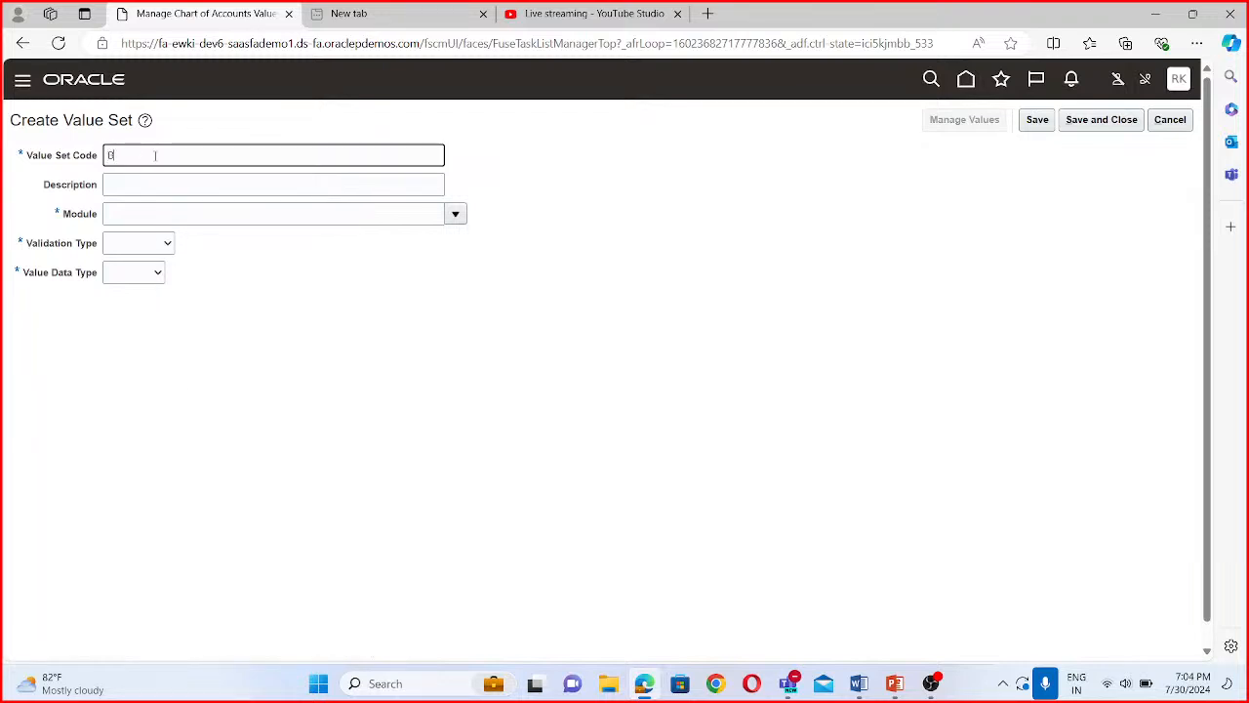
text(ISP Department)
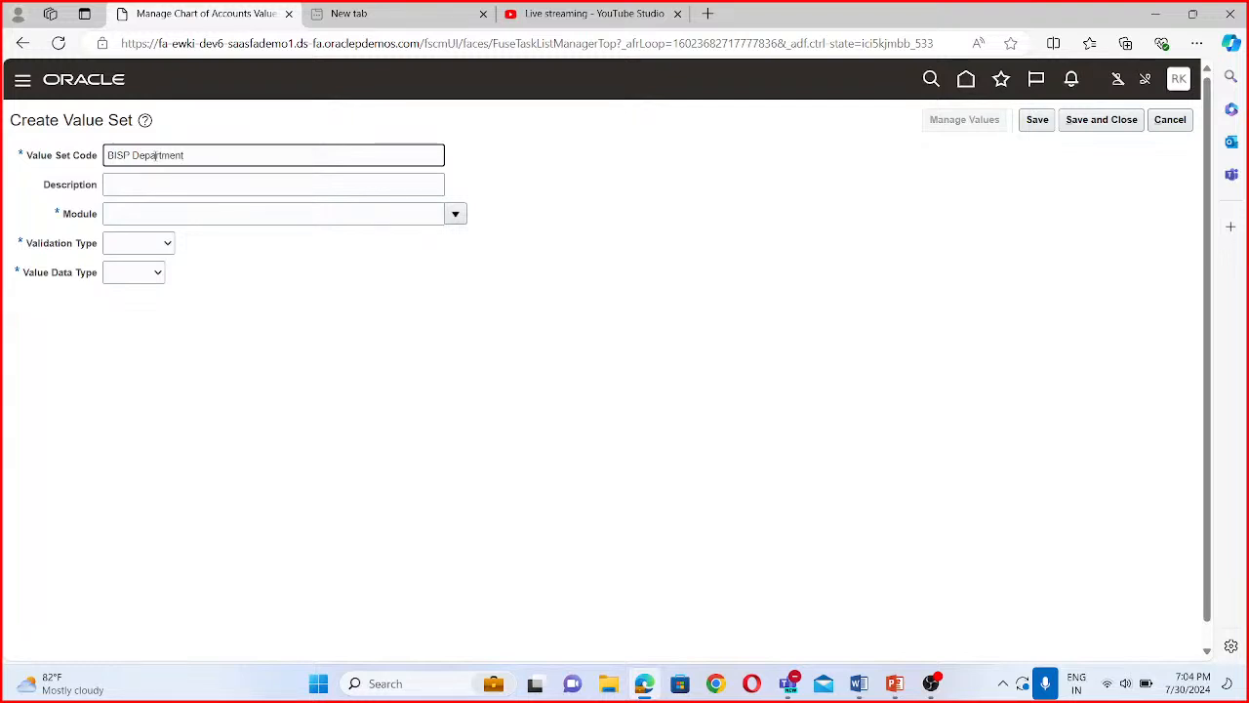
drag(198, 156, 16, 162)
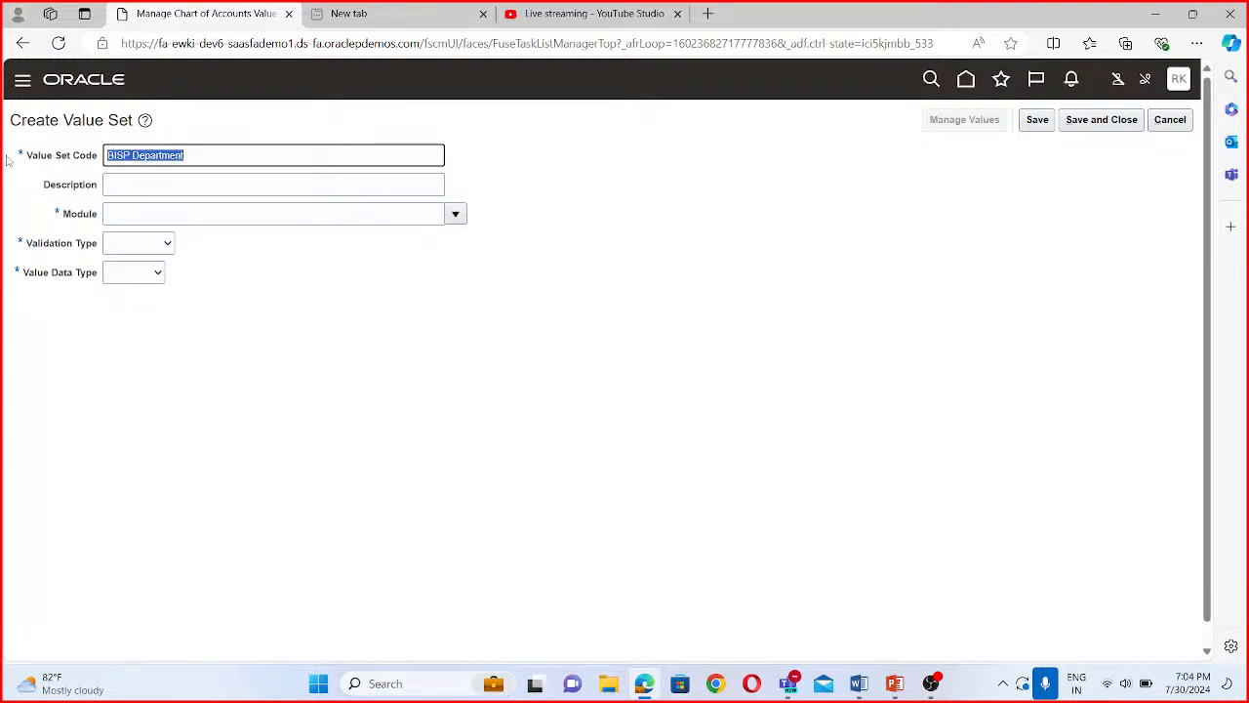
click(145, 187)
- Set the BISP Department value set's module to General Ledger, validation type to Independent and value data type to Character
click(151, 216)
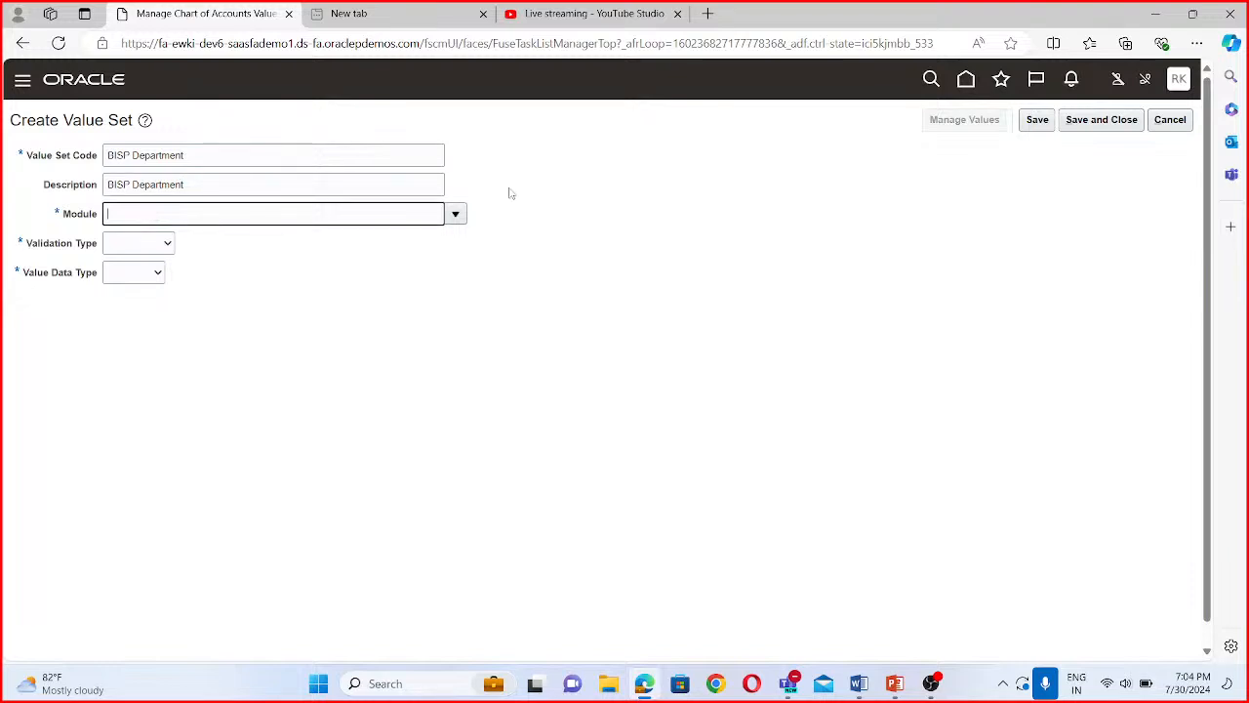
click(454, 213)
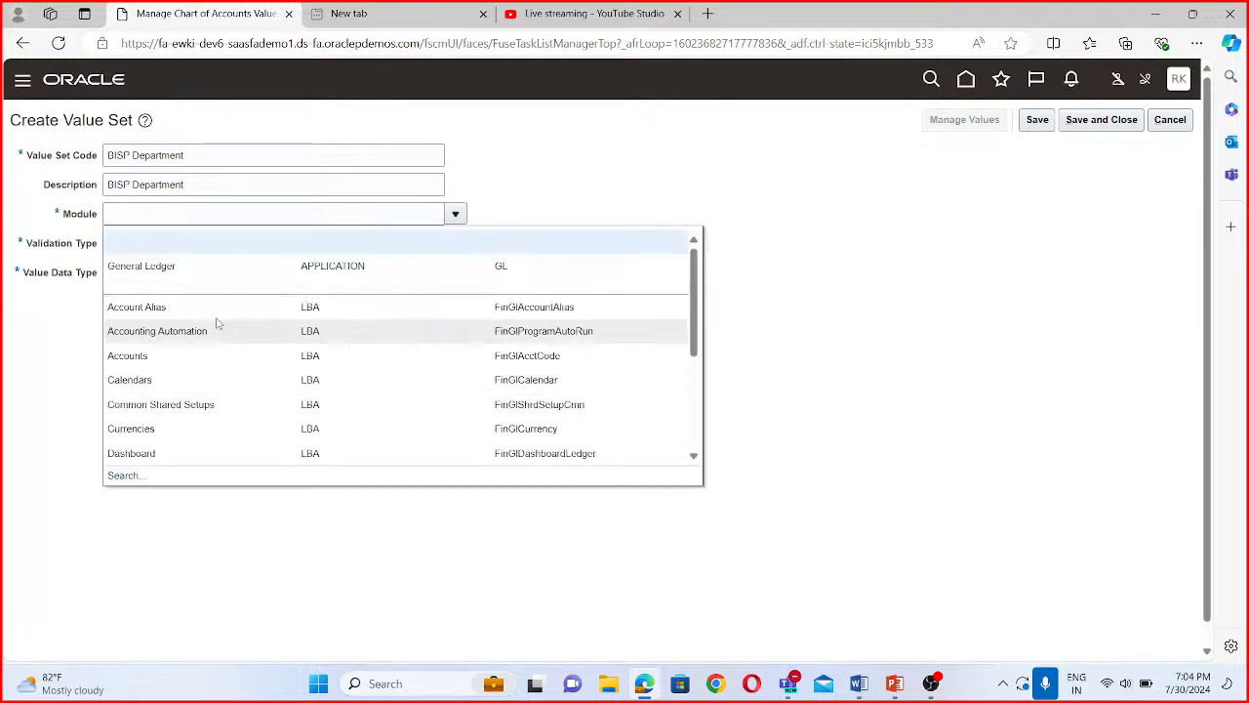
click(198, 278)
click(157, 246)
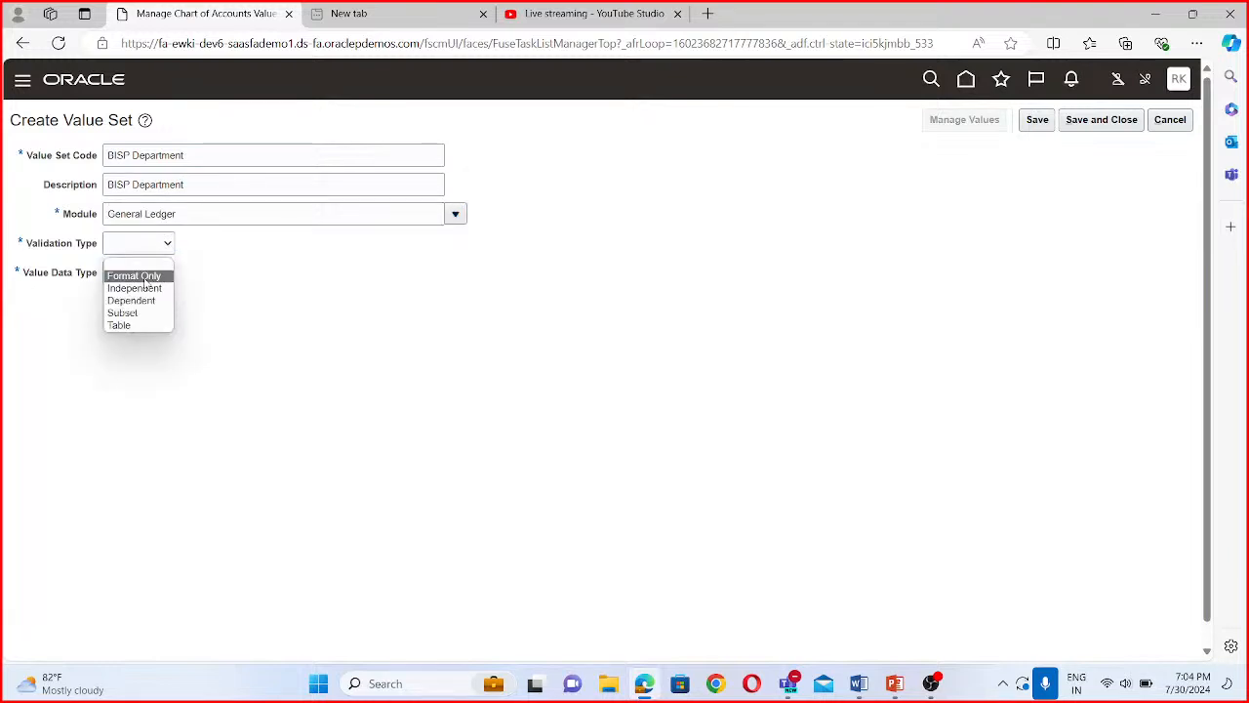
click(146, 288)
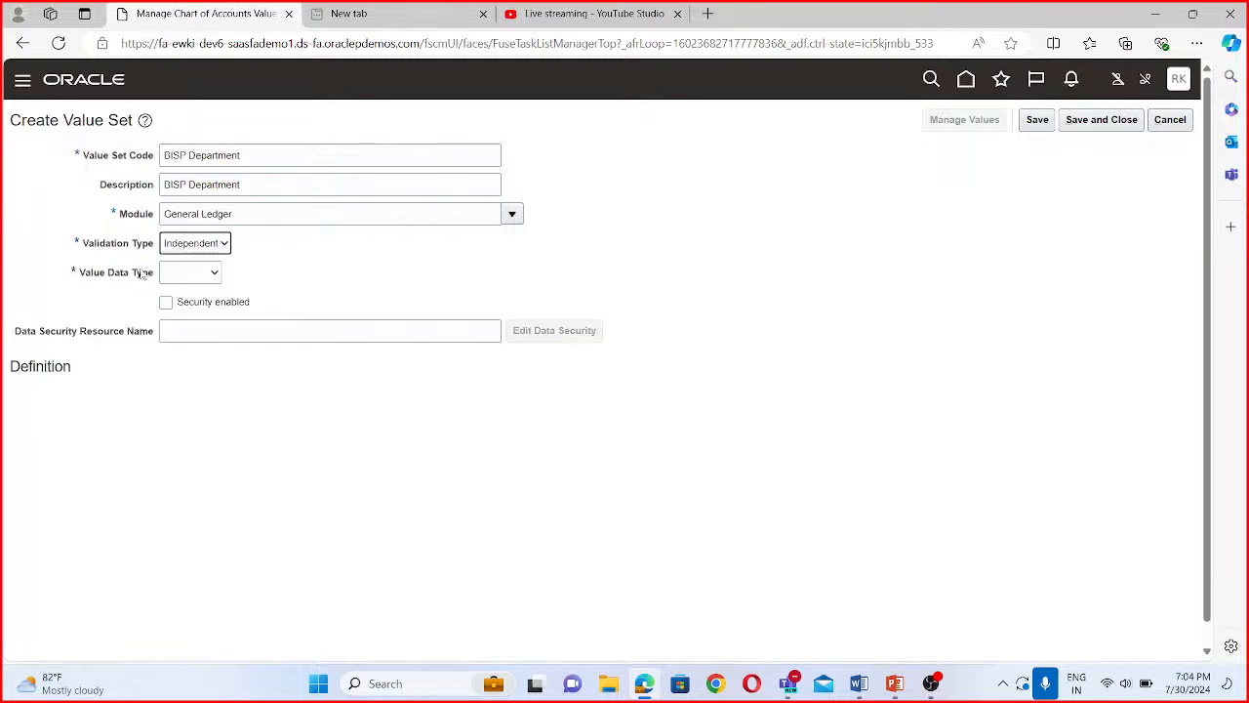
click(200, 272)
click(195, 302)
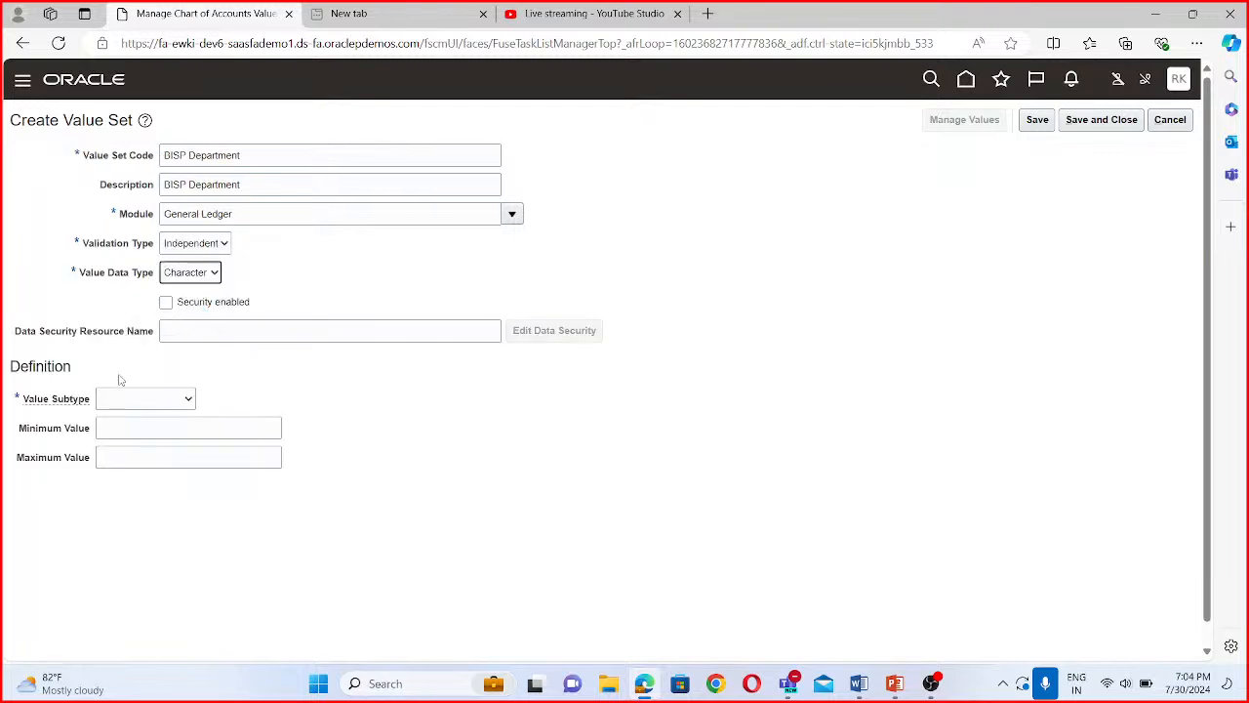
- Define the BISP Department value set with subtype Text and maximum length 4, and save and close it
click(120, 398)
click(109, 430)
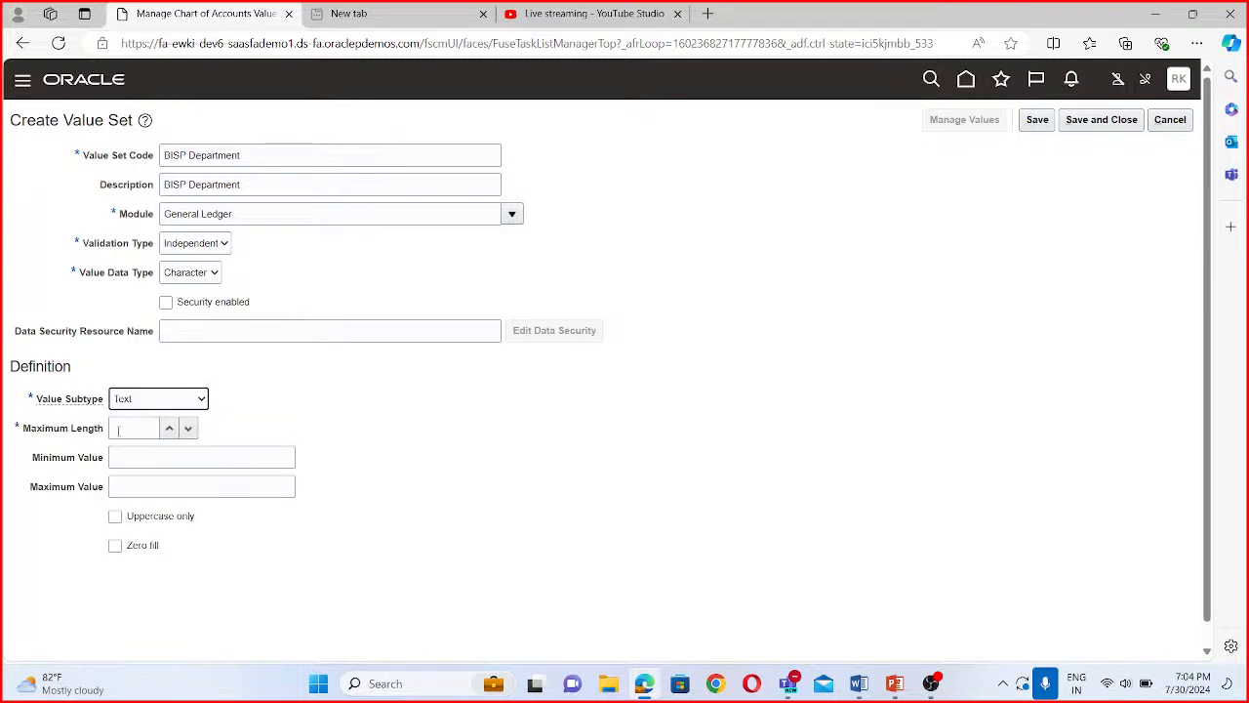
click(152, 428)
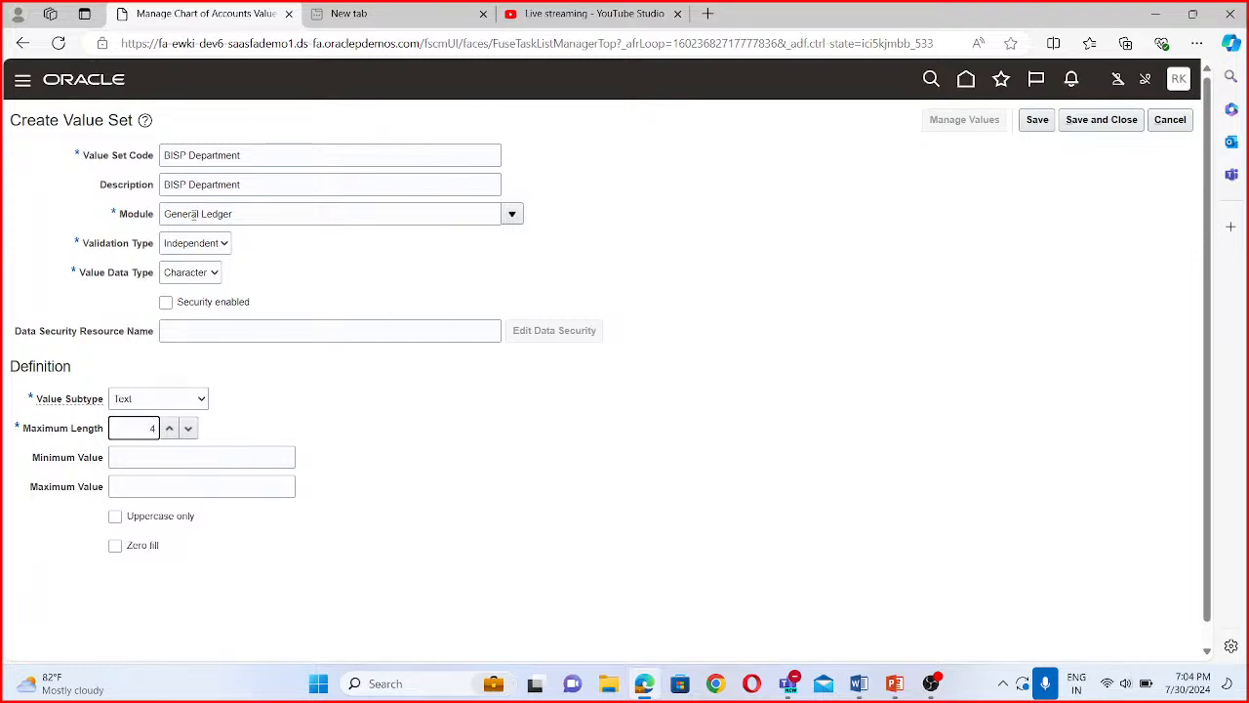
click(1120, 121)
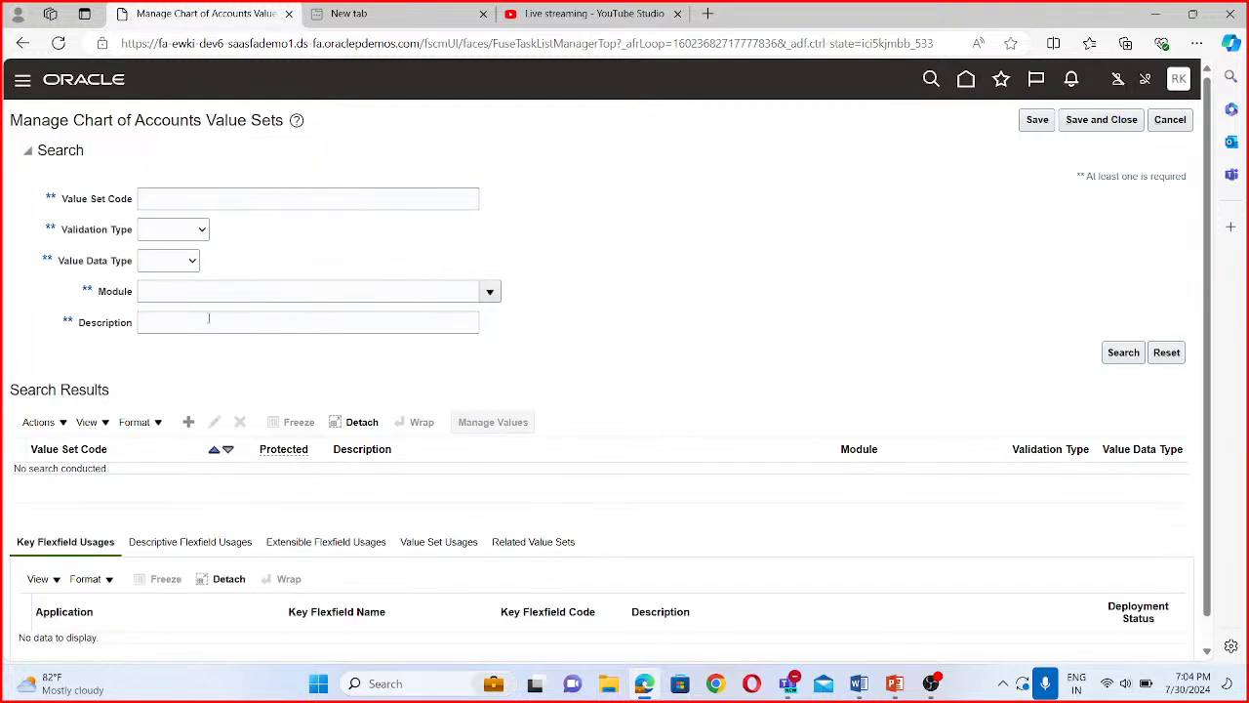
- Start a new value set with BISP Account as both its value set code and its description
click(188, 423)
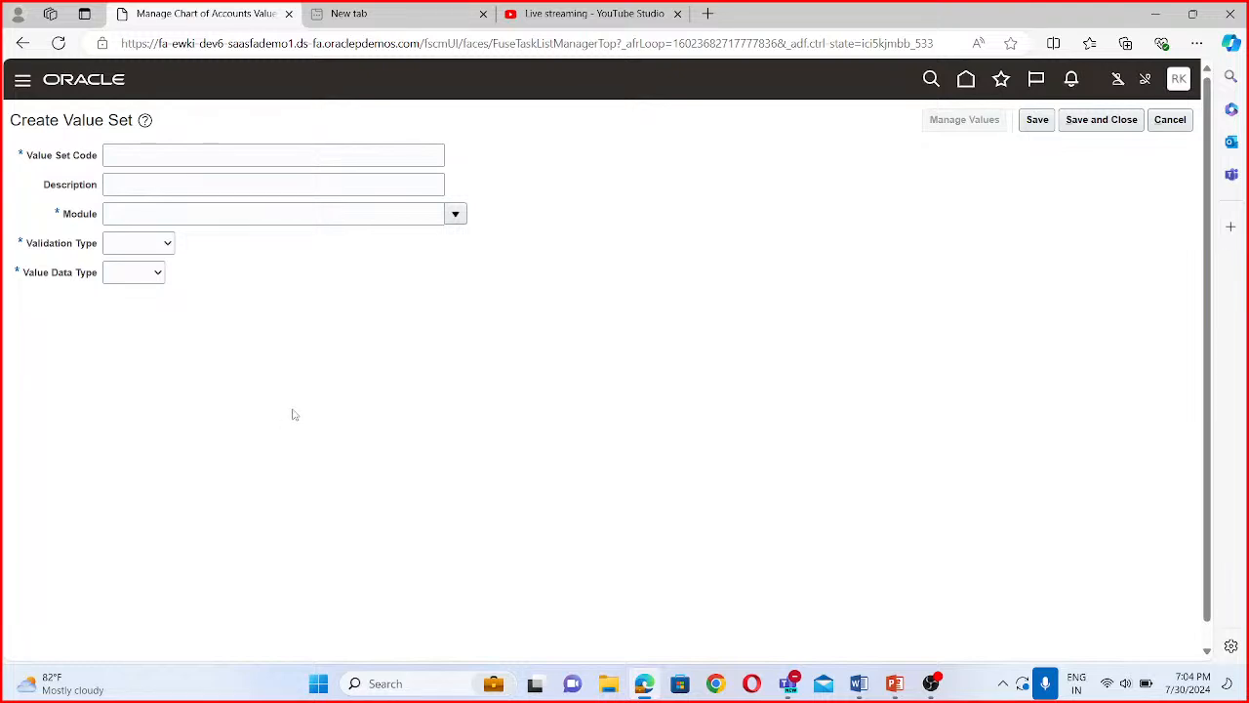
click(142, 161)
text(BIS)
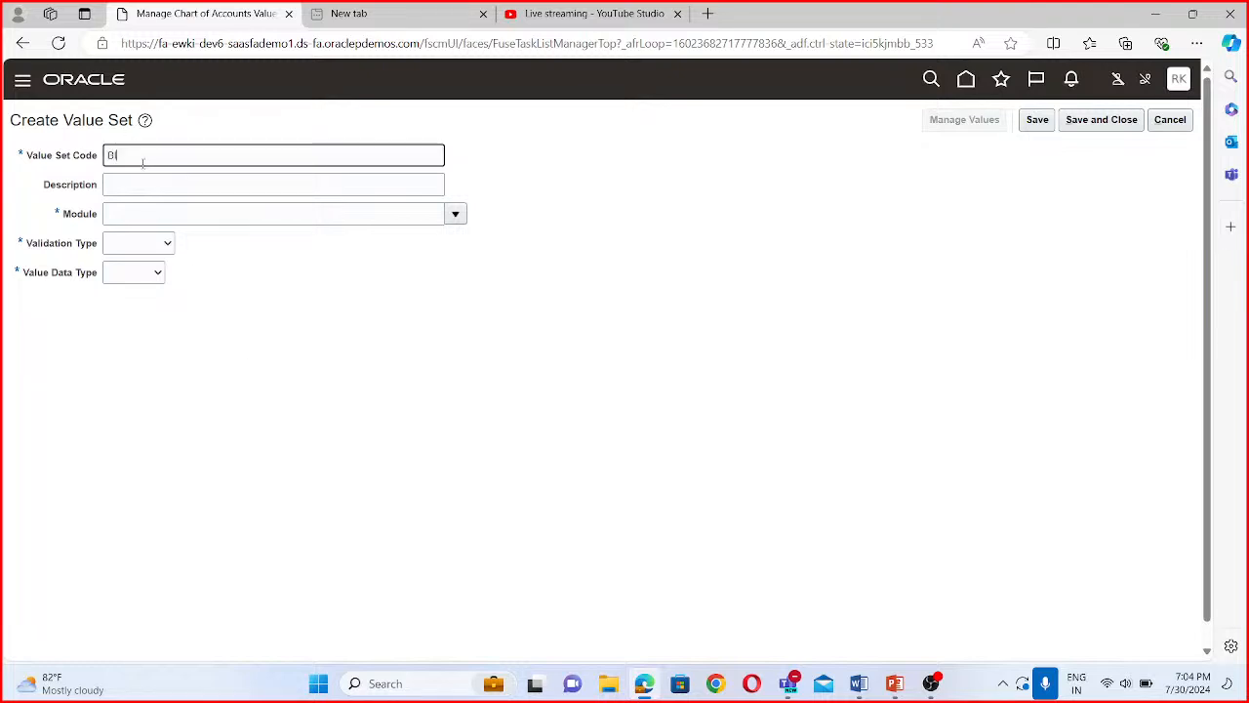
text(P Account)
drag(179, 157, 76, 141)
key(ctrl+c)
click(145, 184)
key(ctrl+v)
- Set the BISP Account value set's module to General Ledger, validation type to Independent, value data type to Character and subtype to Text
click(151, 213)
click(455, 214)
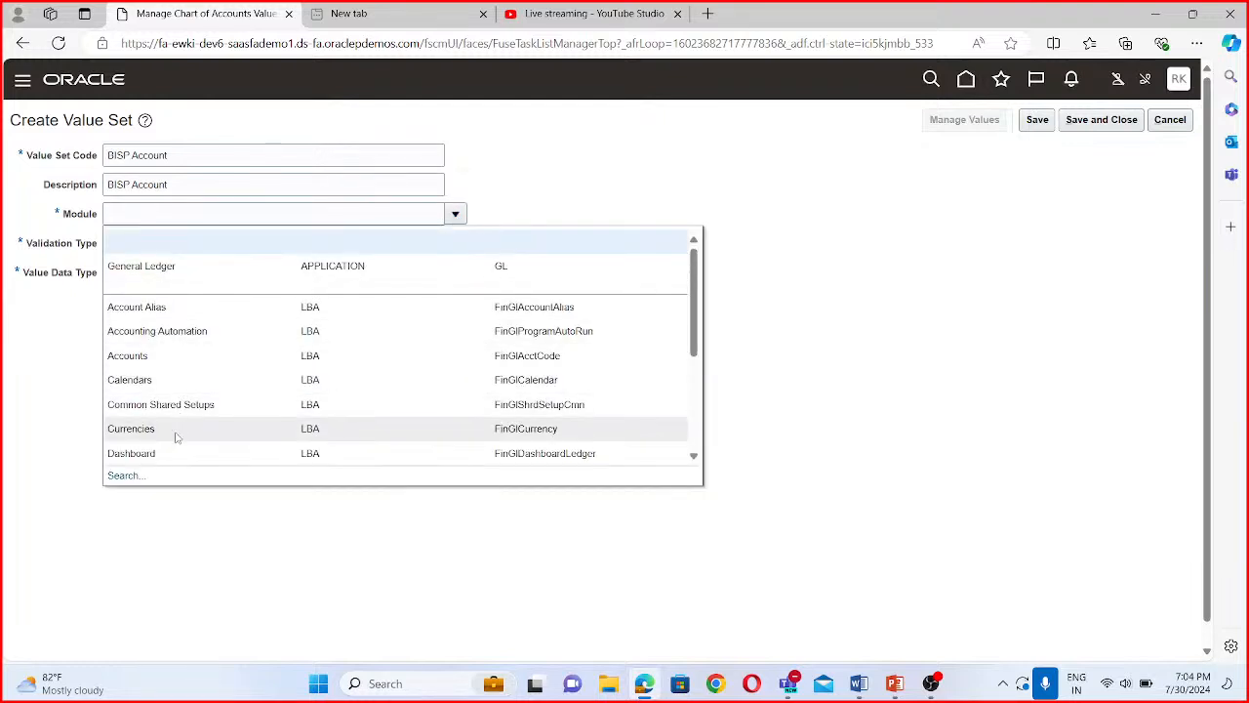
click(163, 269)
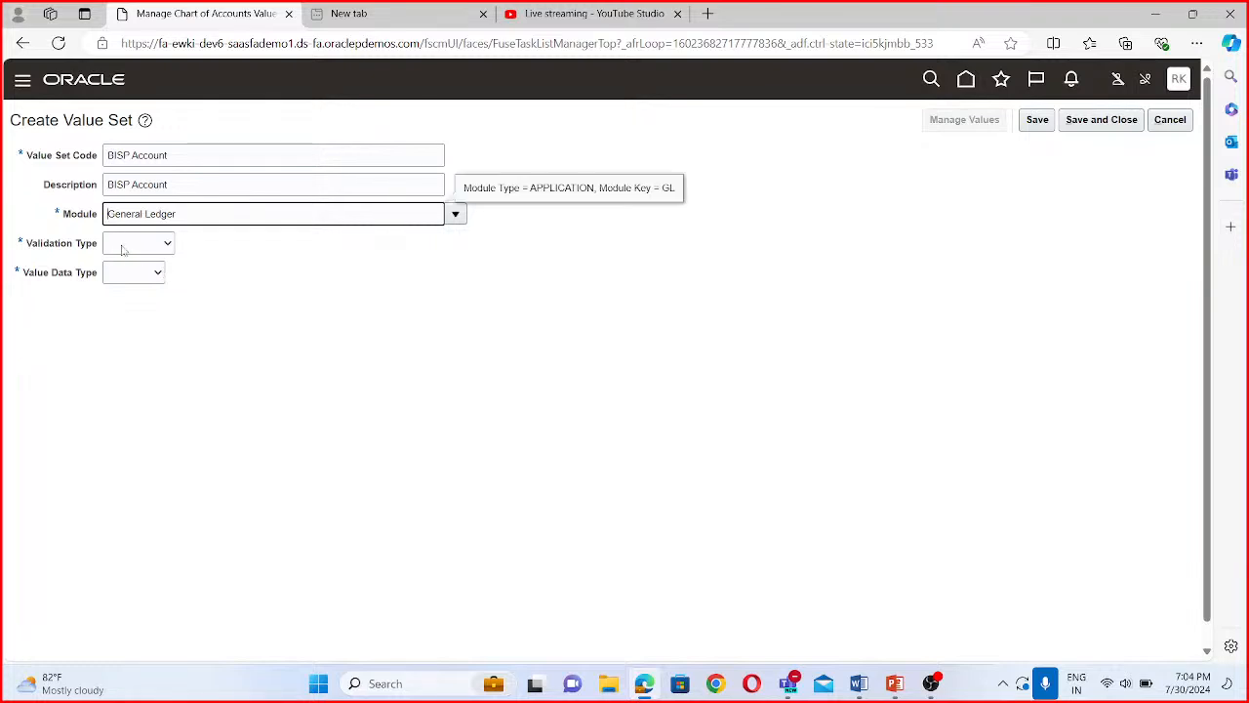
click(124, 243)
click(128, 289)
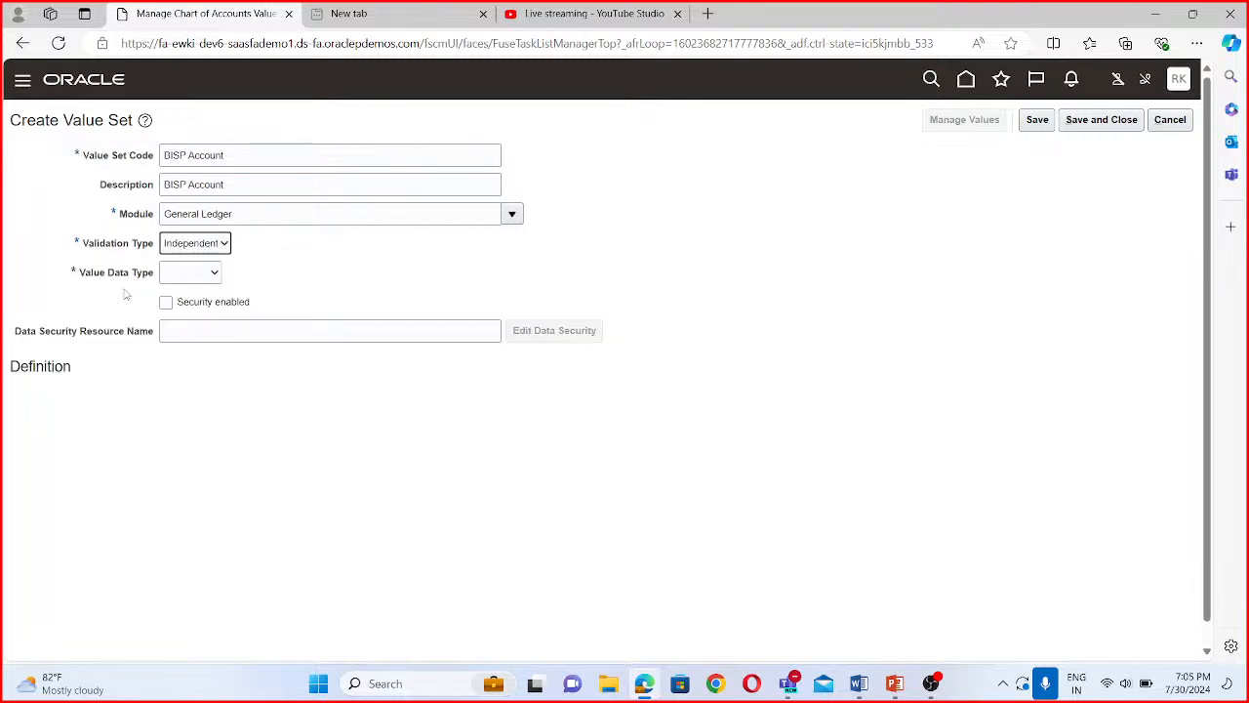
click(190, 272)
click(192, 292)
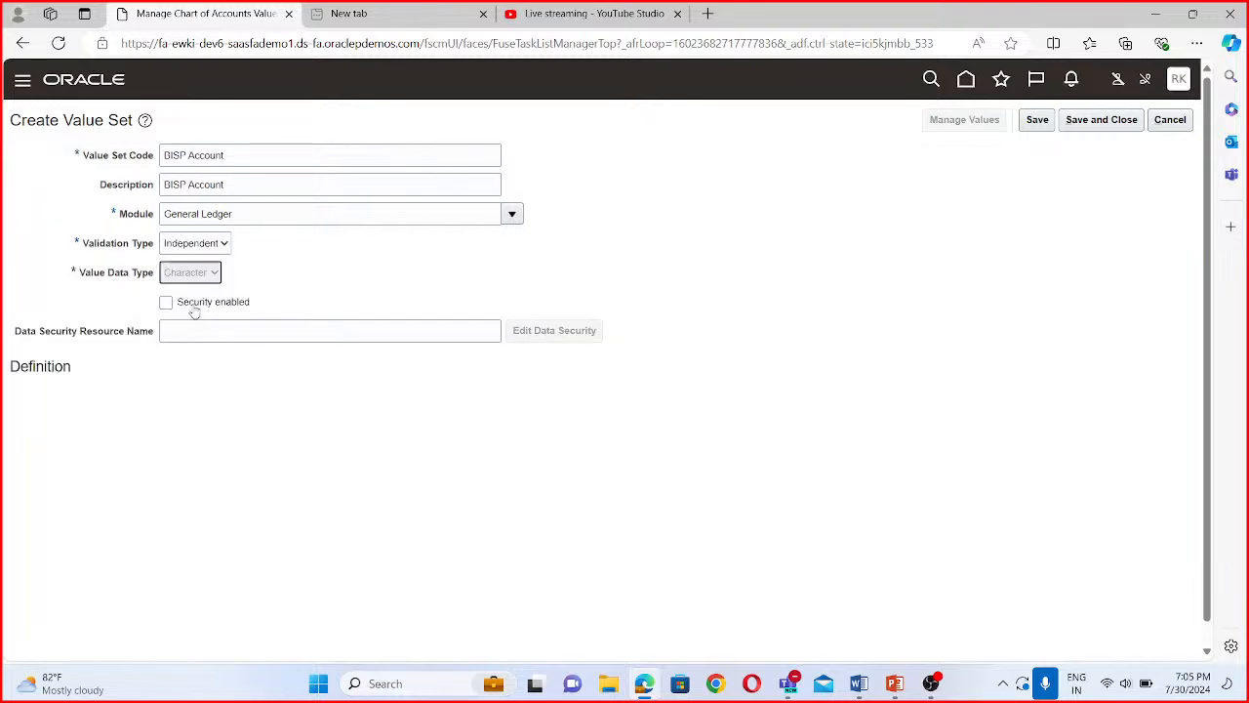
click(113, 399)
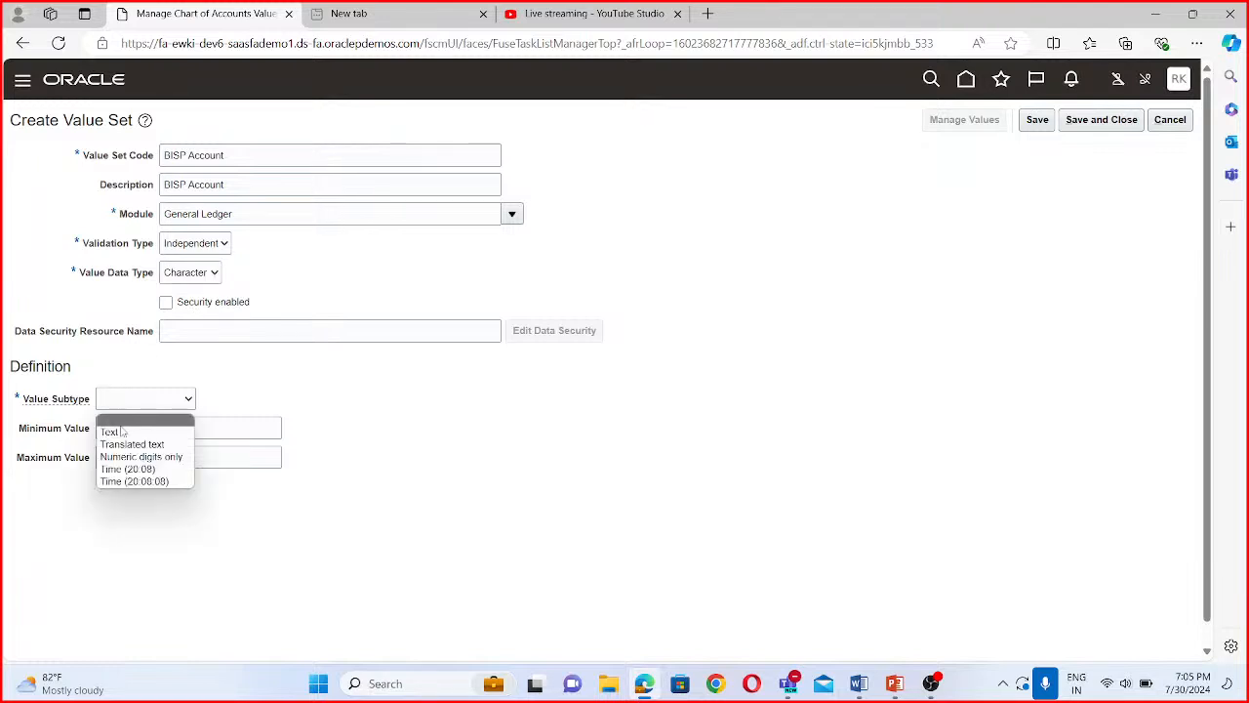
click(121, 431)
- Try to save the BISP Account value set with a minimum value of 5 and no maximum length
click(129, 423)
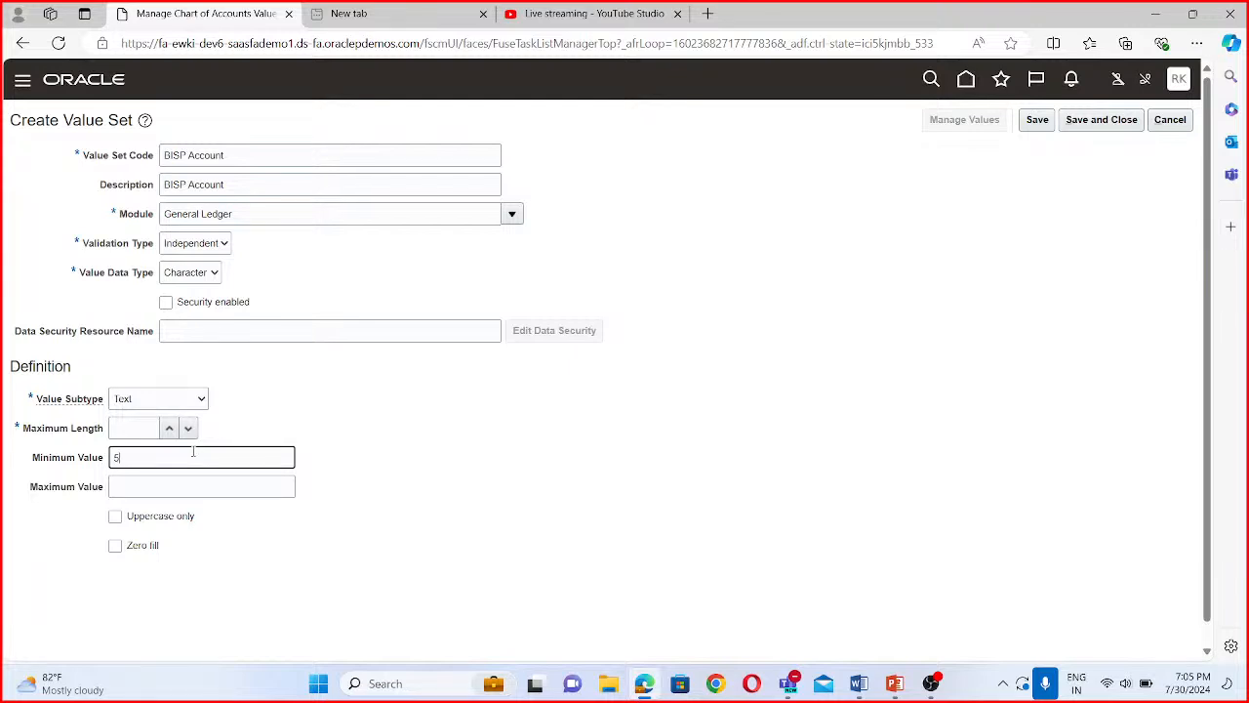
click(1128, 127)
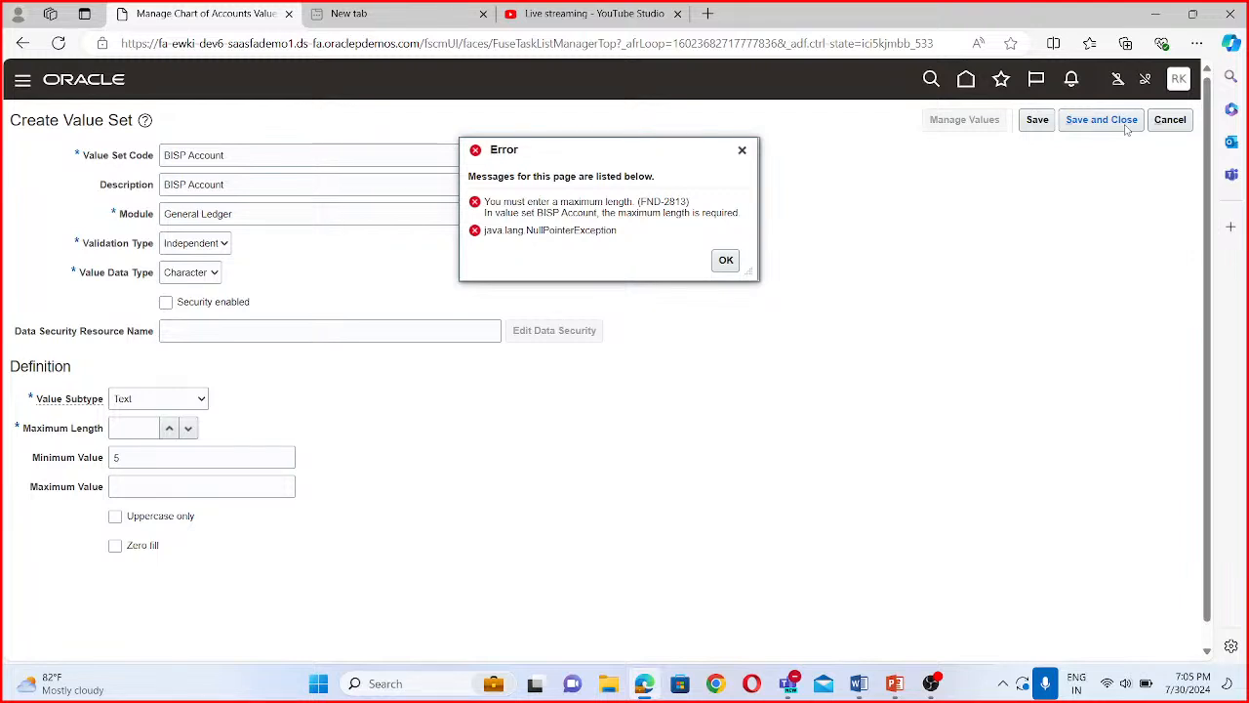
click(727, 261)
- Clear the BISP Account value set's minimum value, set its maximum length to 5, and save and close it
click(128, 458)
click(139, 424)
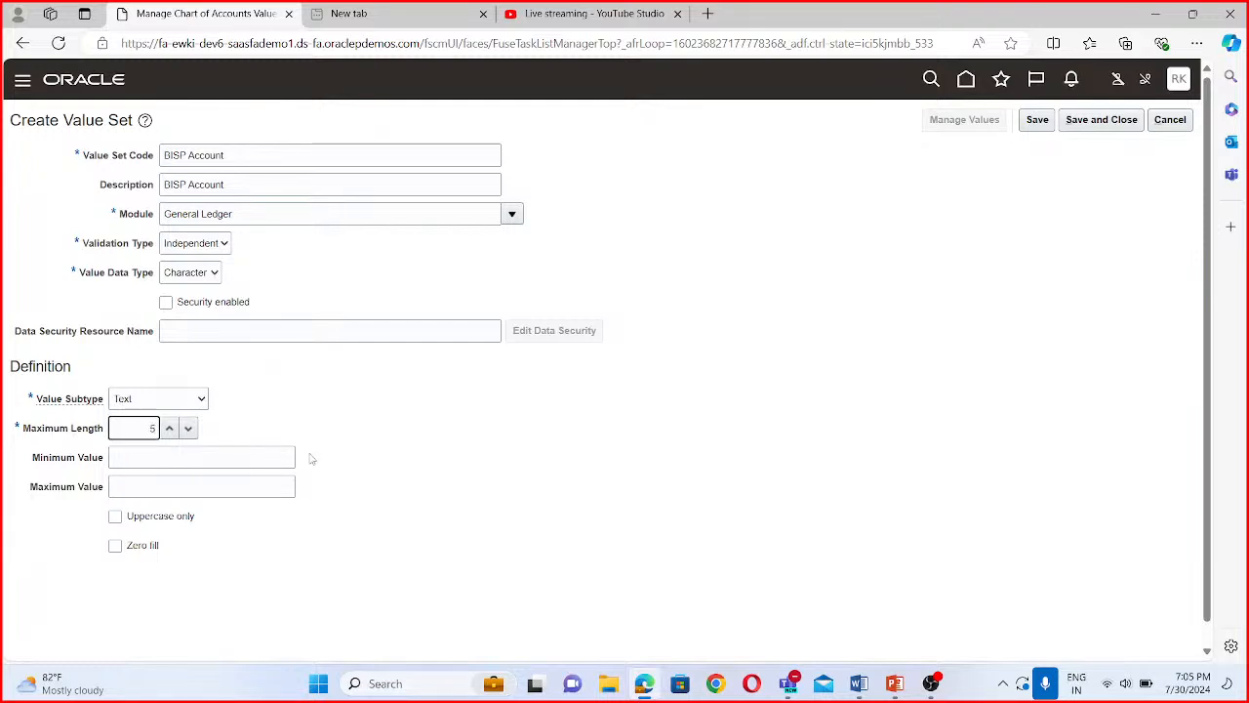
click(1101, 120)
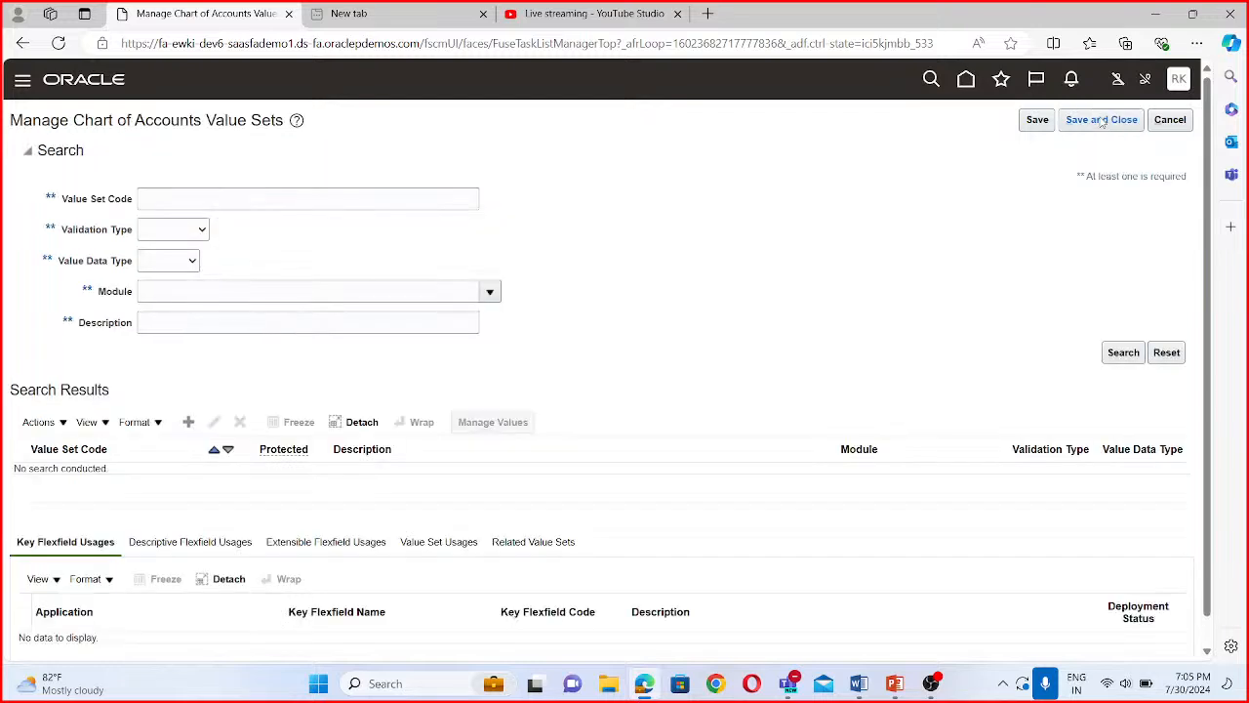
- Start a new value set with BISP Project as both its value set code and its description
click(193, 426)
click(146, 154)
text(BISP Project)
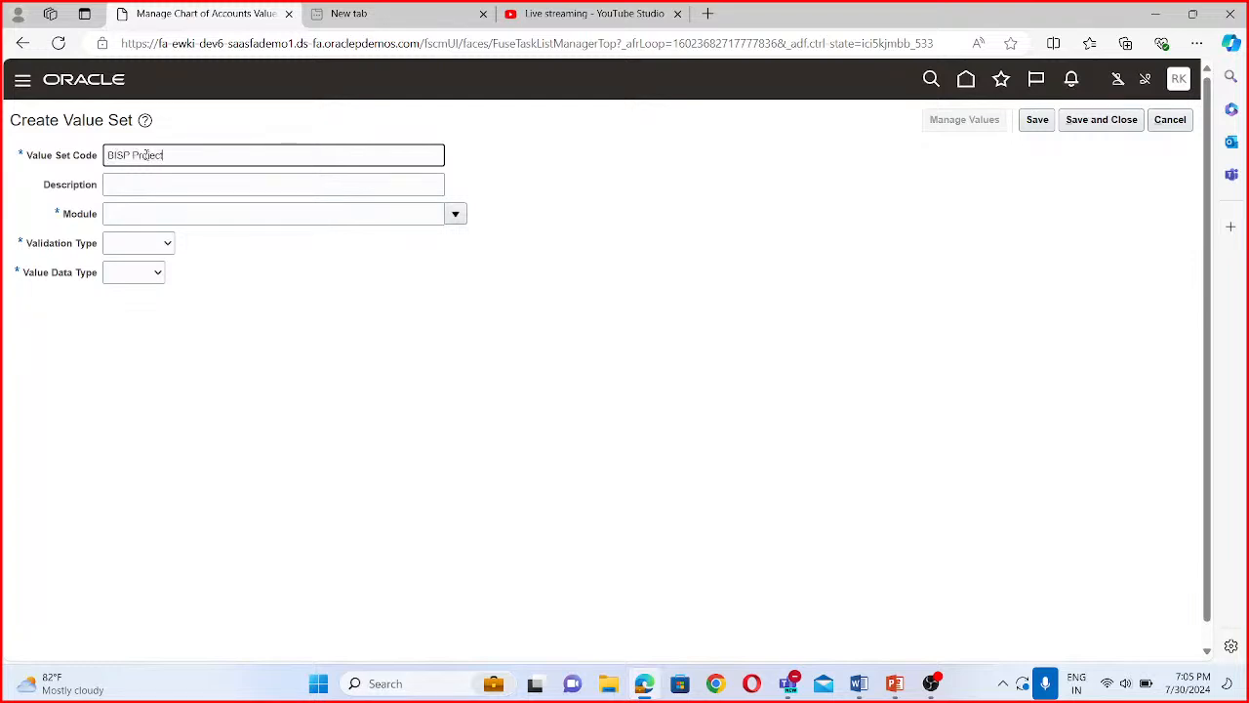
drag(171, 156, 55, 152)
click(133, 185)
key(ctrl+v)
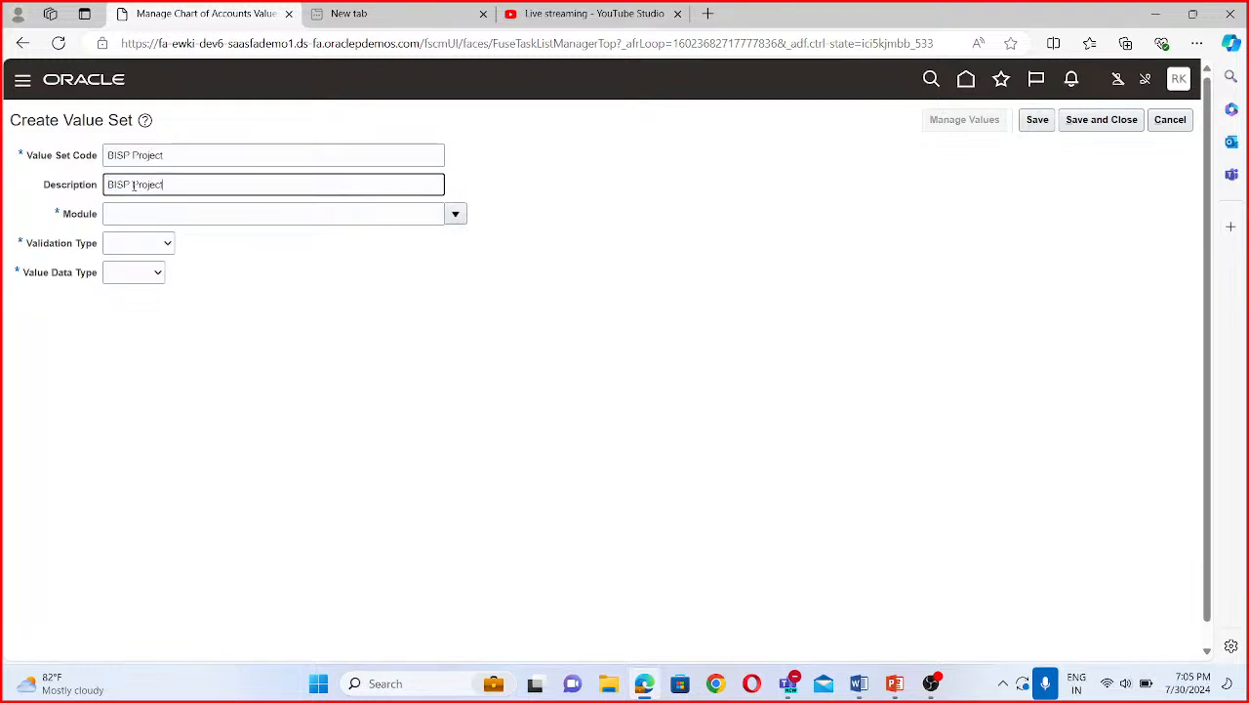
- Set the BISP Project value set's module to General Ledger, validation type to Independent and value data type to Character
click(454, 214)
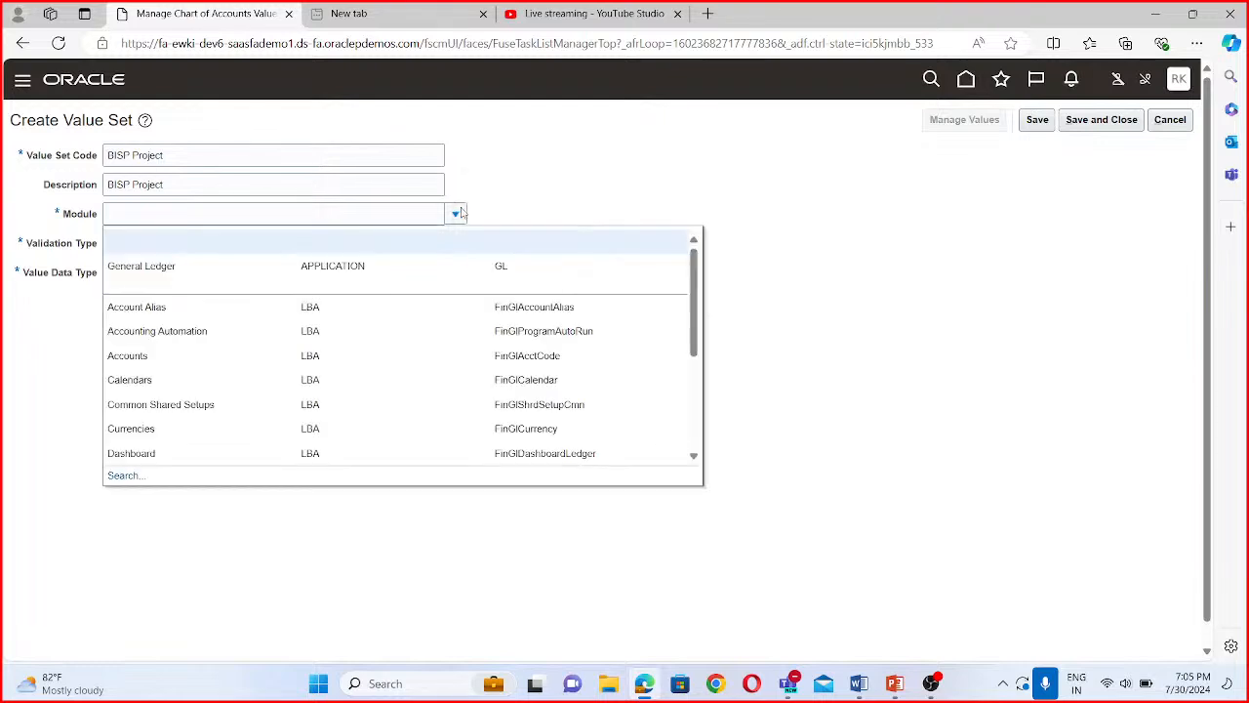
click(146, 267)
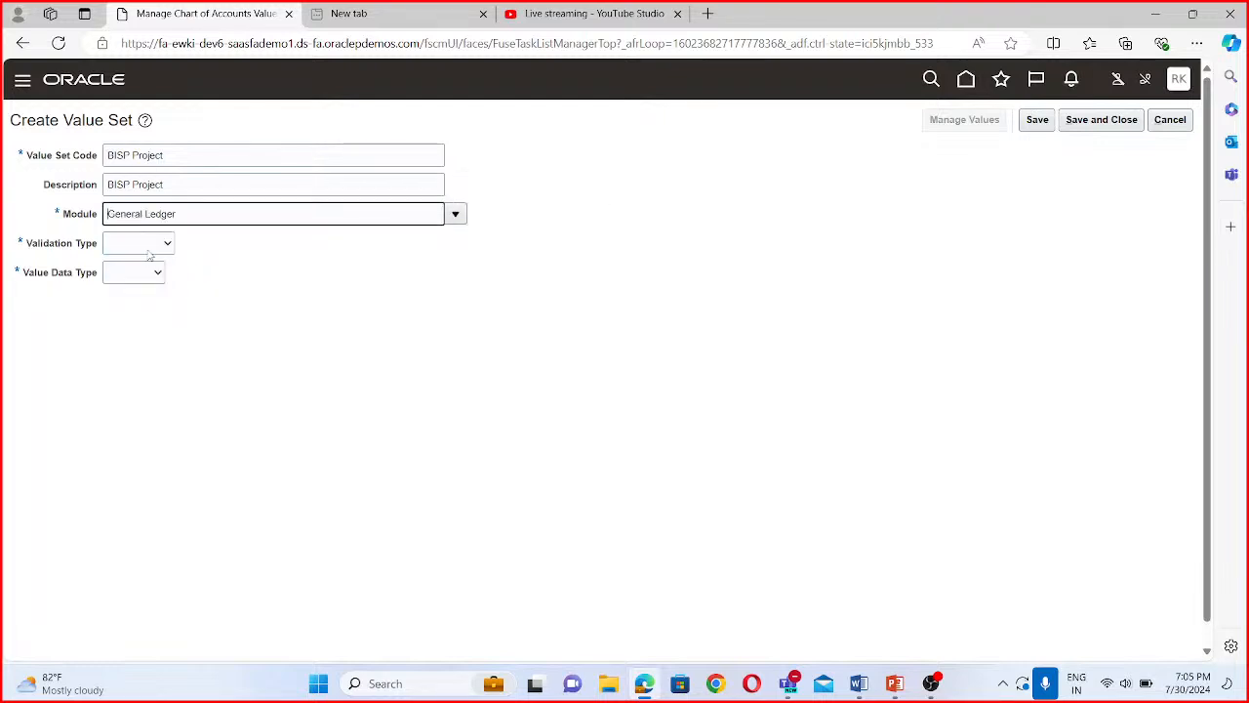
click(149, 246)
click(134, 288)
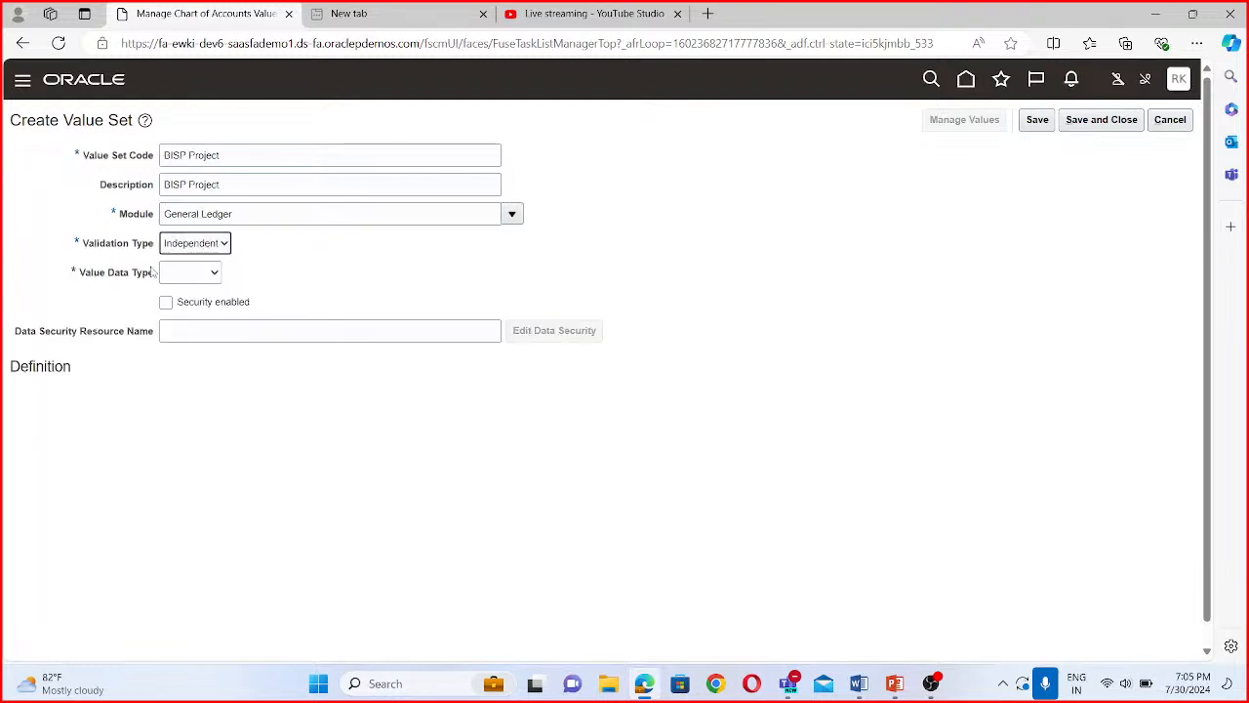
click(194, 278)
click(202, 304)
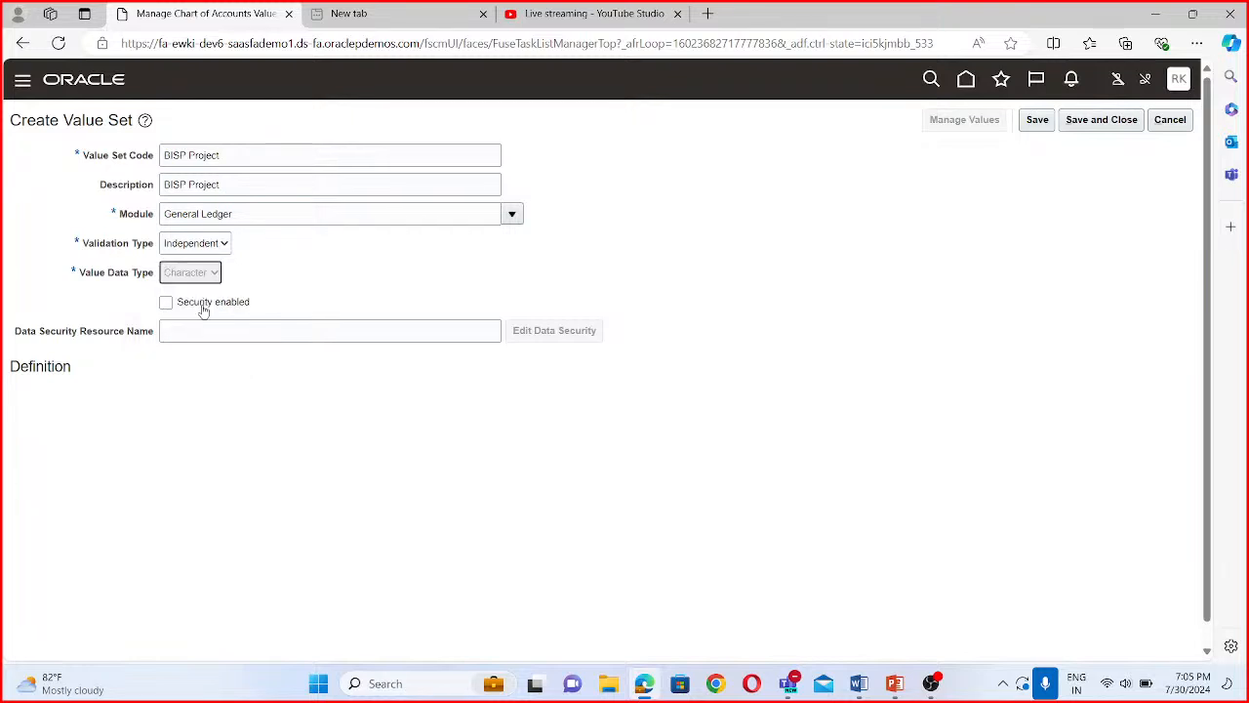
- Define the BISP Project value set with subtype Text and maximum length 4, and save and close it
click(120, 400)
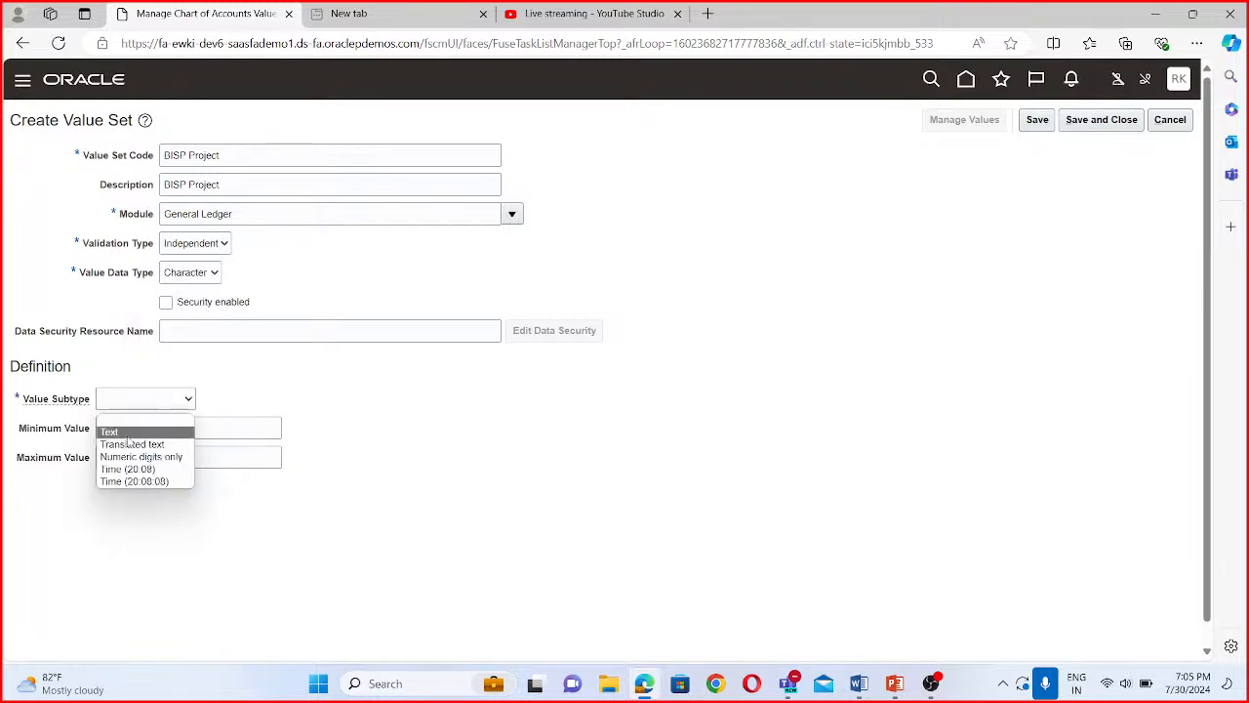
click(127, 428)
click(135, 427)
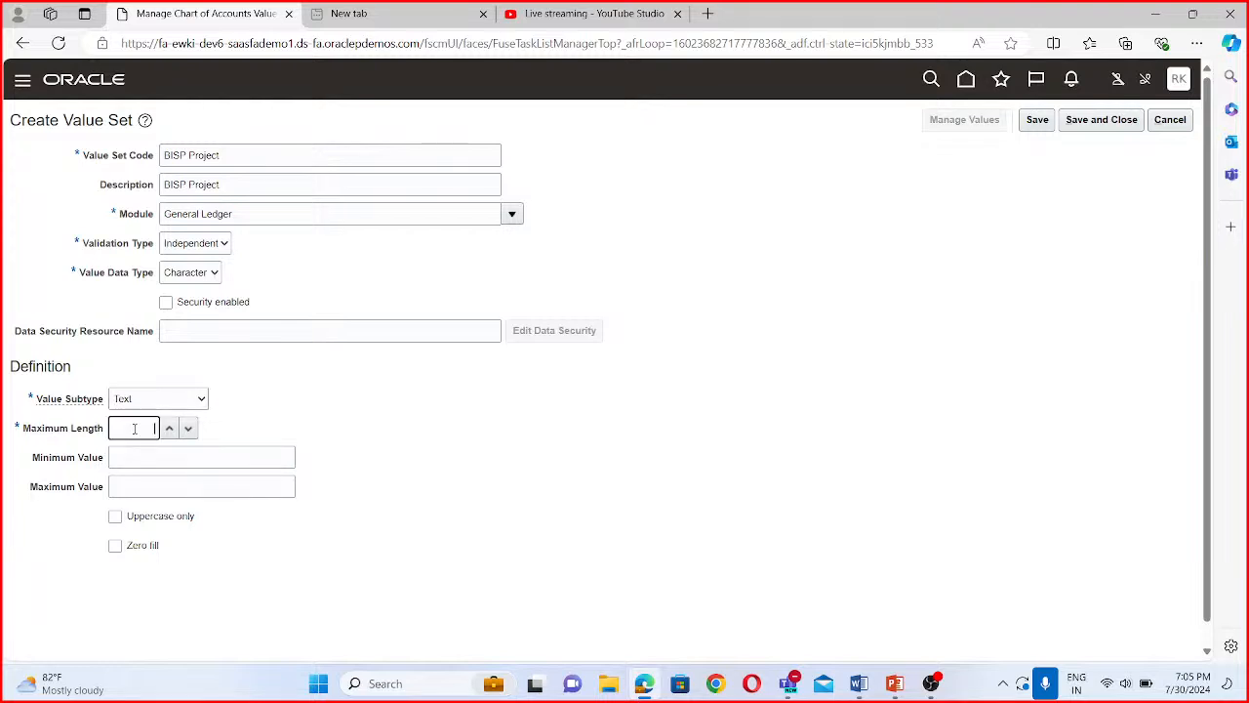
text(4)
click(1112, 118)
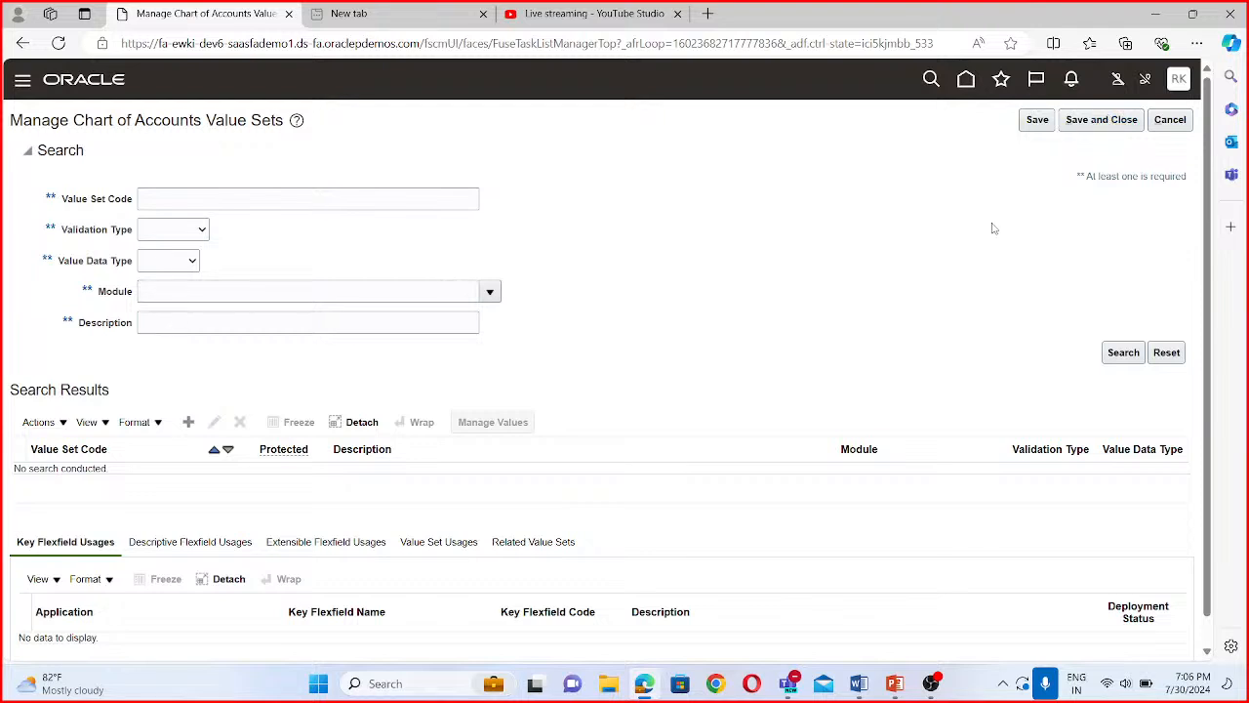
- Start a new value set with BISP Intercompany as both its value set code and its description
click(189, 423)
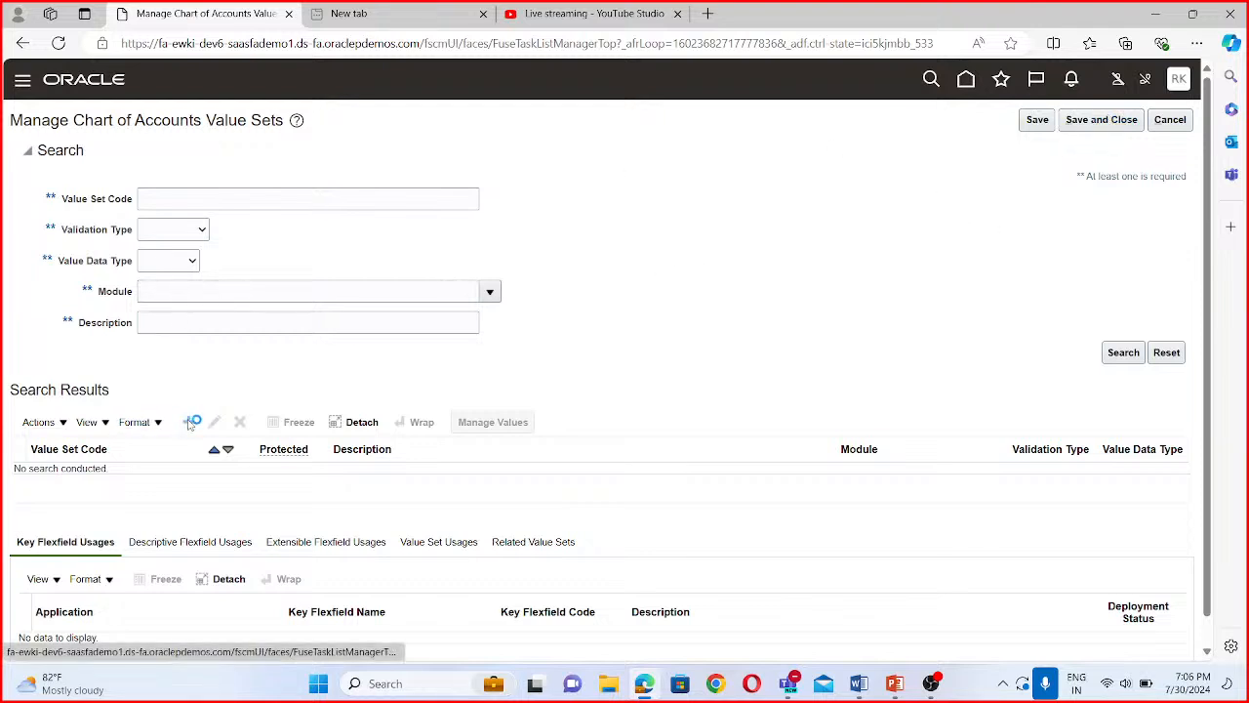
click(160, 159)
text(B)
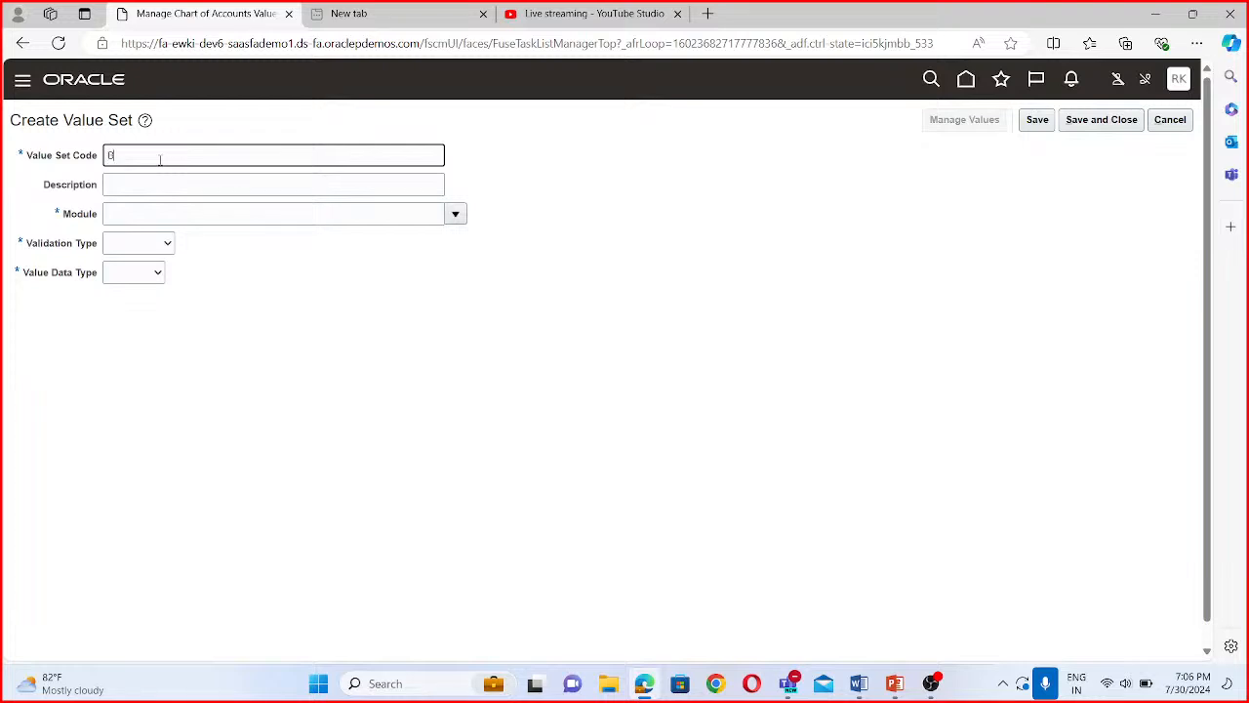
text(ISP intercompany)
drag(195, 155, 73, 166)
key(ctrl+c)
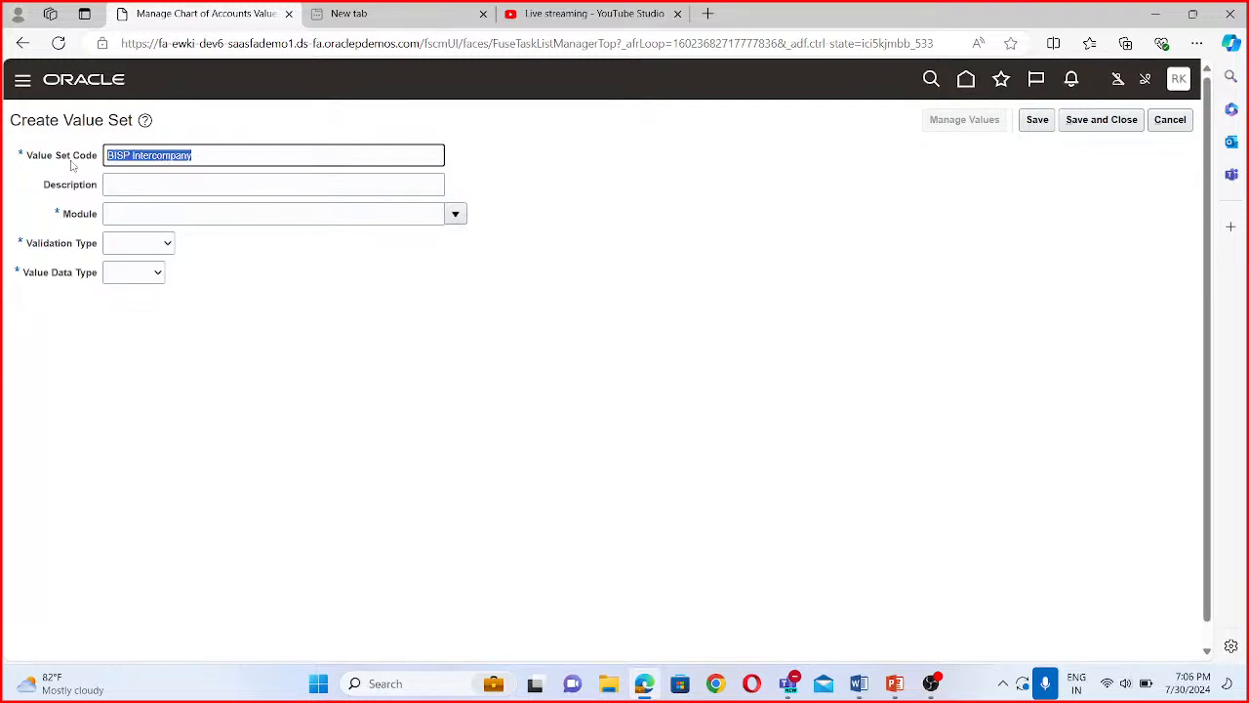
click(137, 185)
key(ctrl+v)
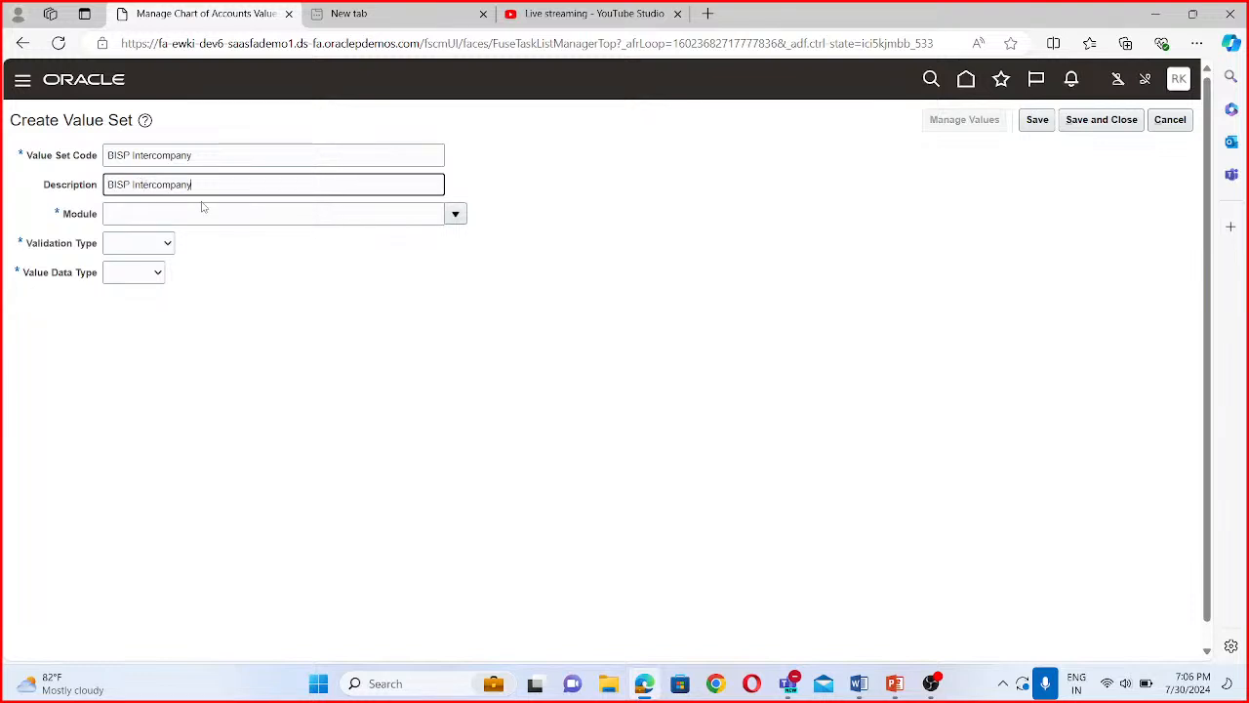
- Set the BISP Intercompany value set's module to General Ledger, validation type to Independent and value data type to Character
click(458, 215)
click(336, 272)
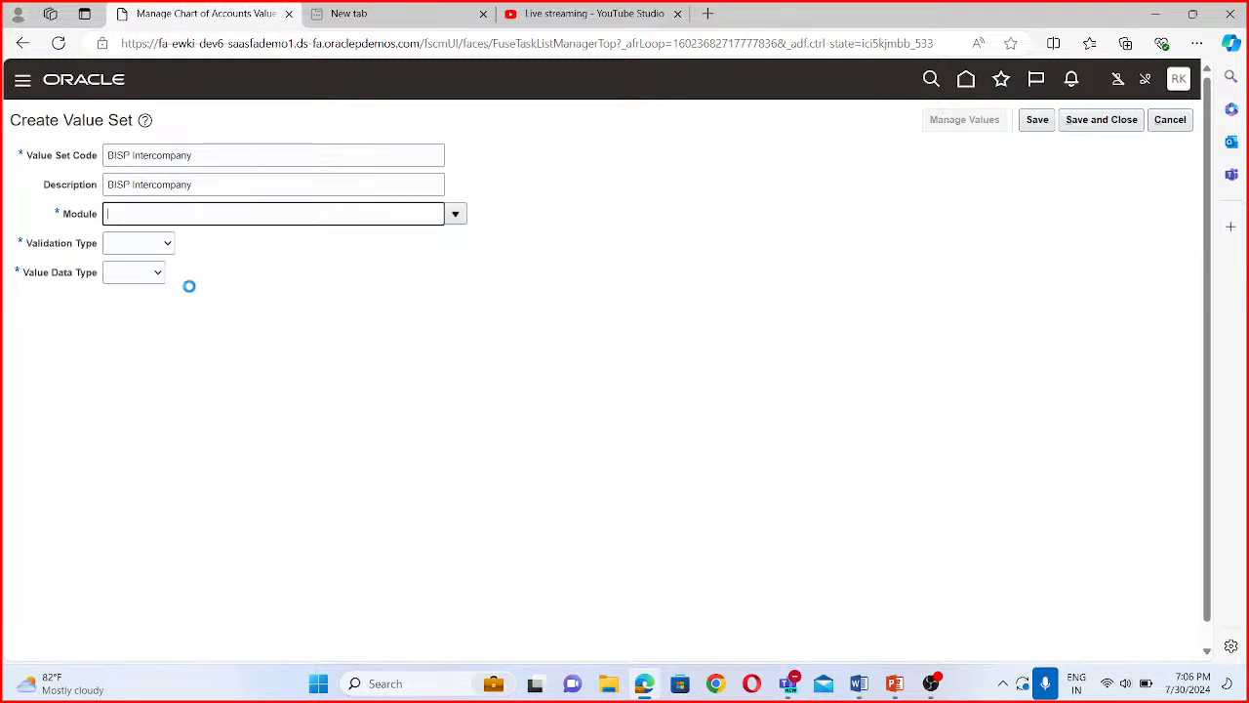
click(152, 246)
click(132, 288)
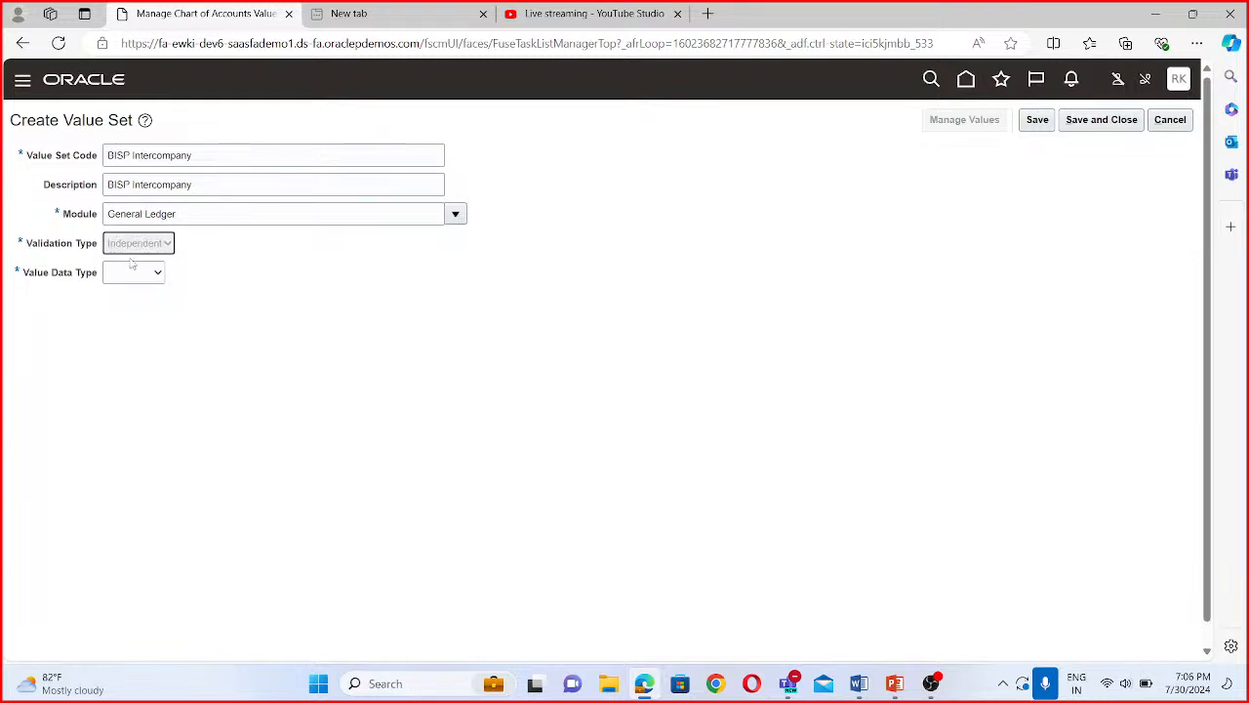
click(193, 275)
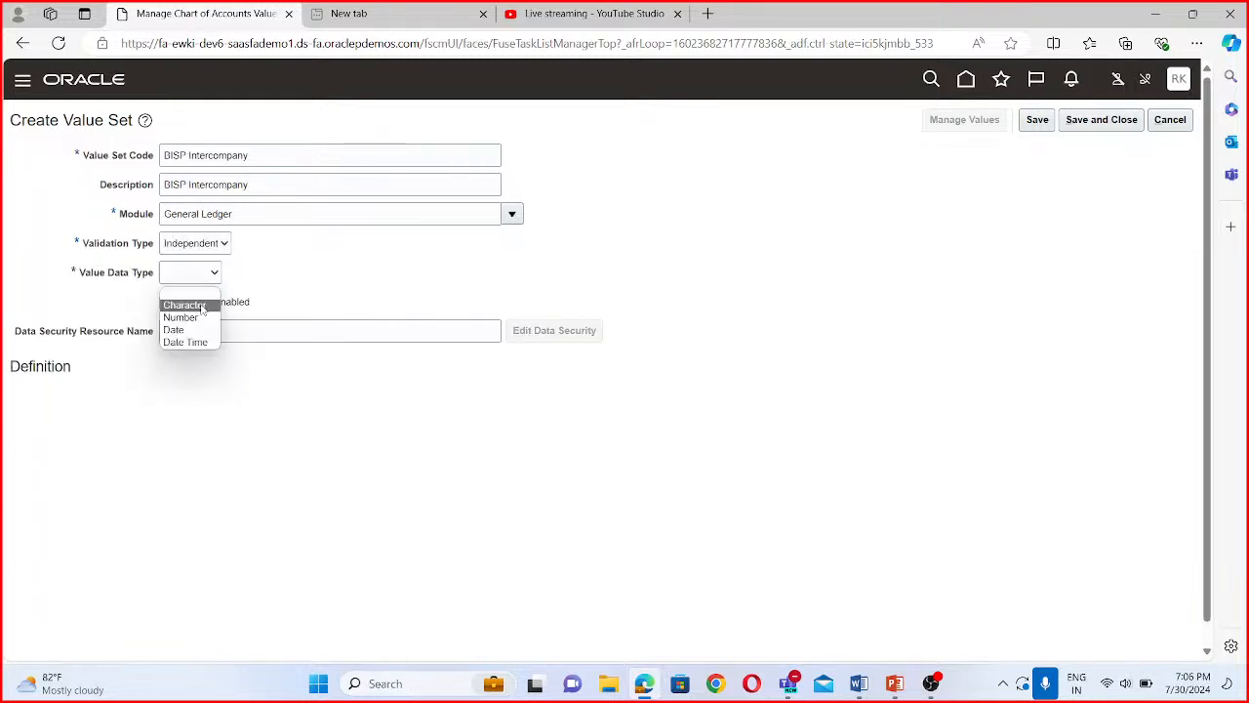
click(195, 305)
- Define the BISP Intercompany value set with subtype Text and maximum length 4, and save and close it
click(137, 395)
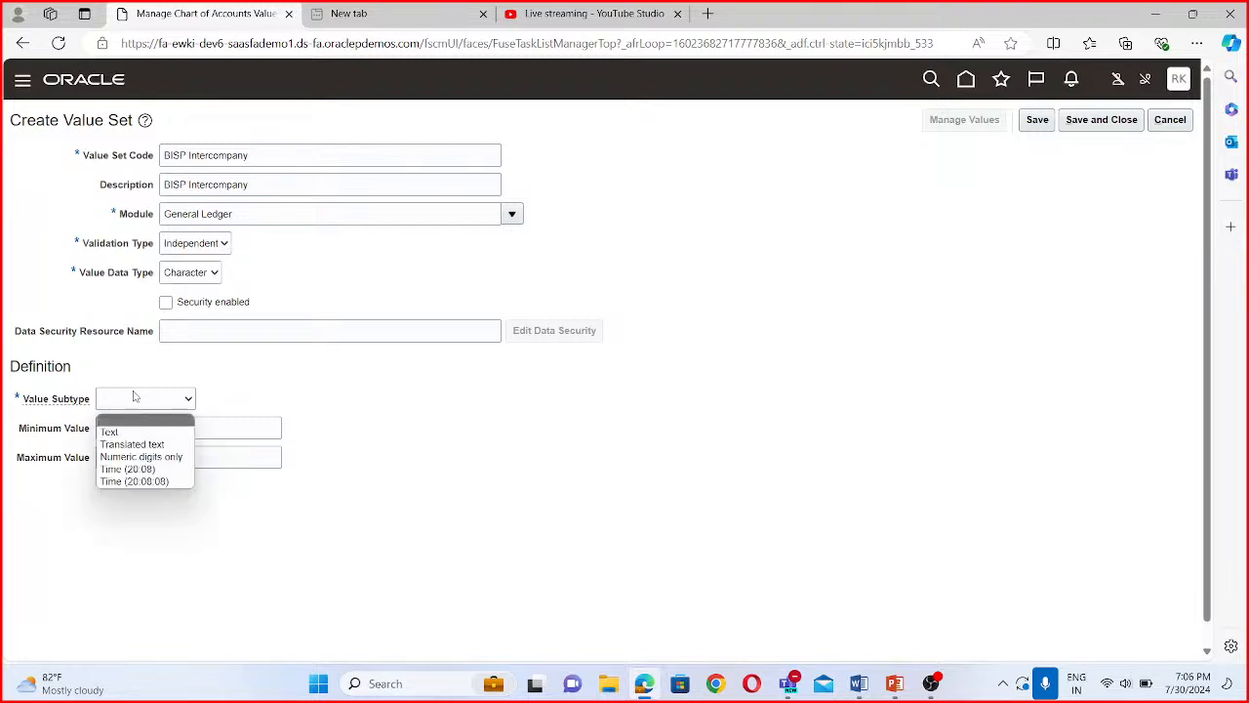
click(137, 433)
click(145, 425)
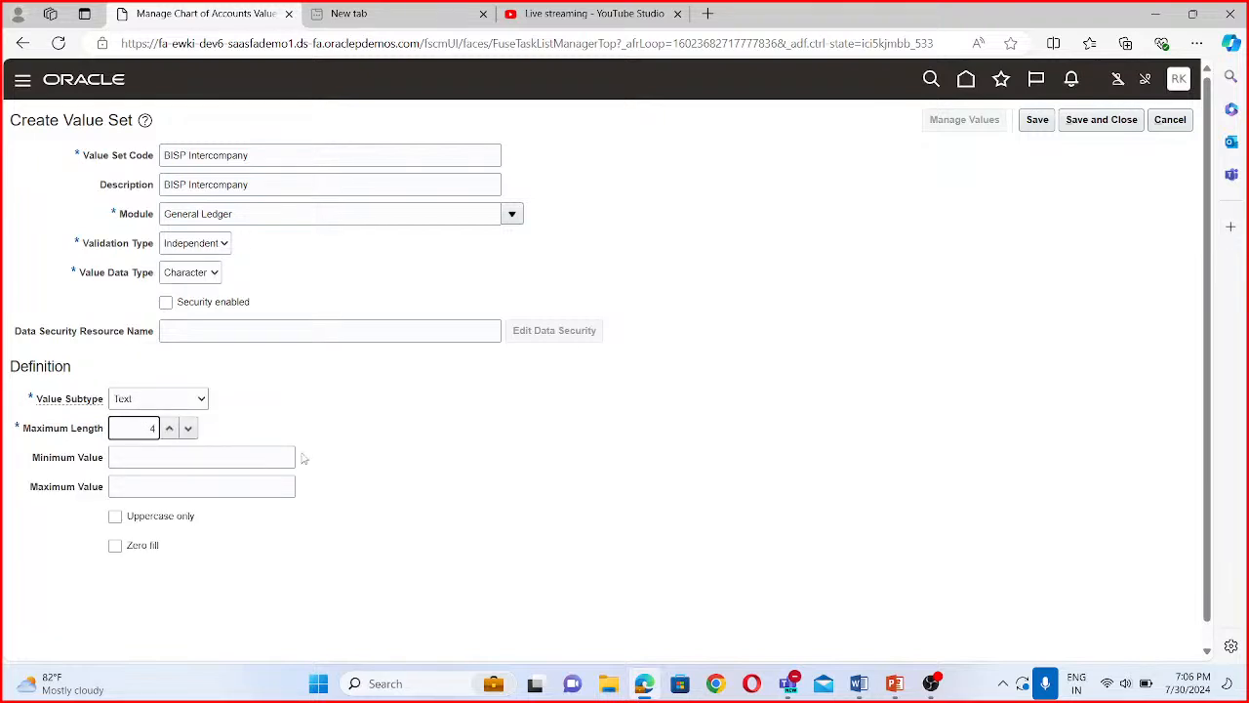
click(1092, 125)
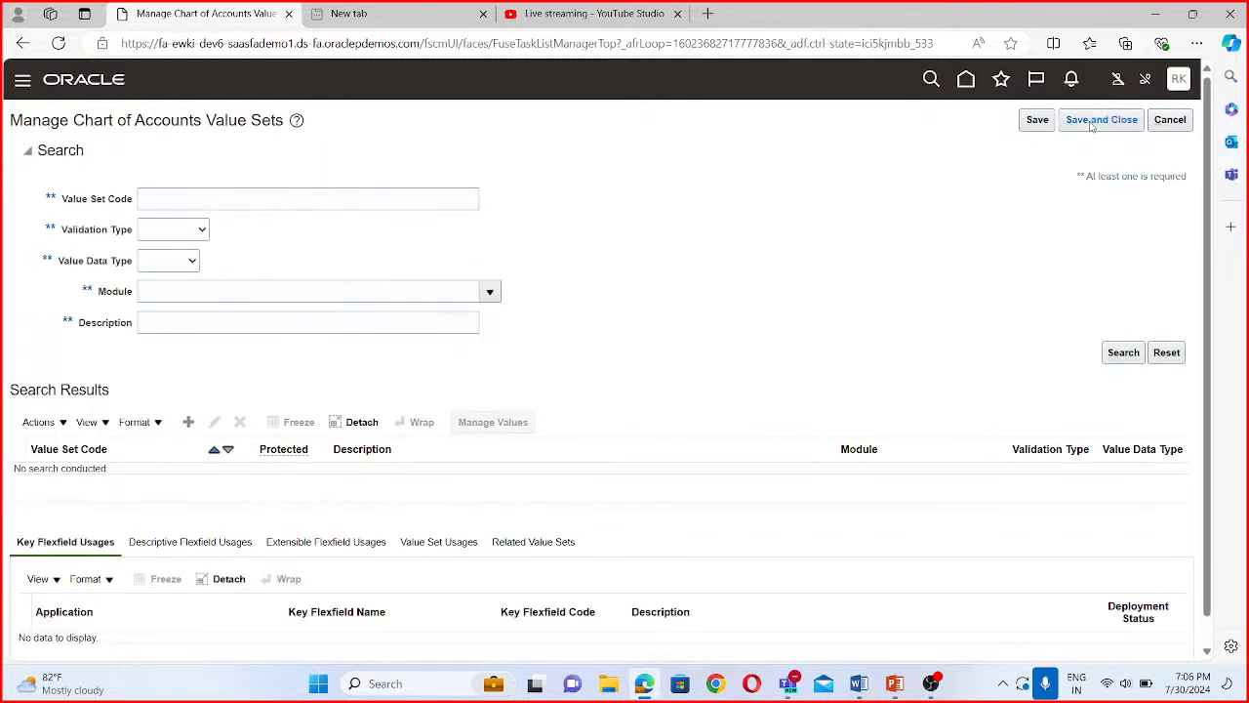
- Start a new value set with BISP Future 1 as both its value set code and its description
click(193, 422)
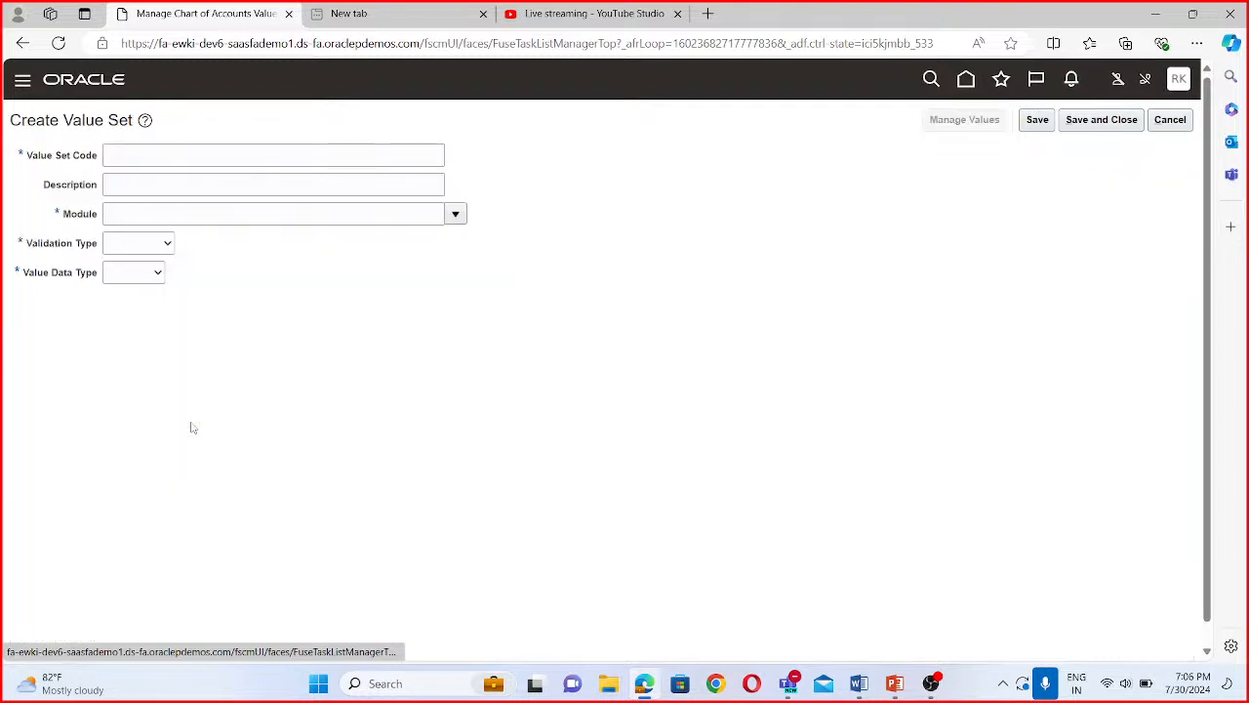
click(232, 154)
text(Future)
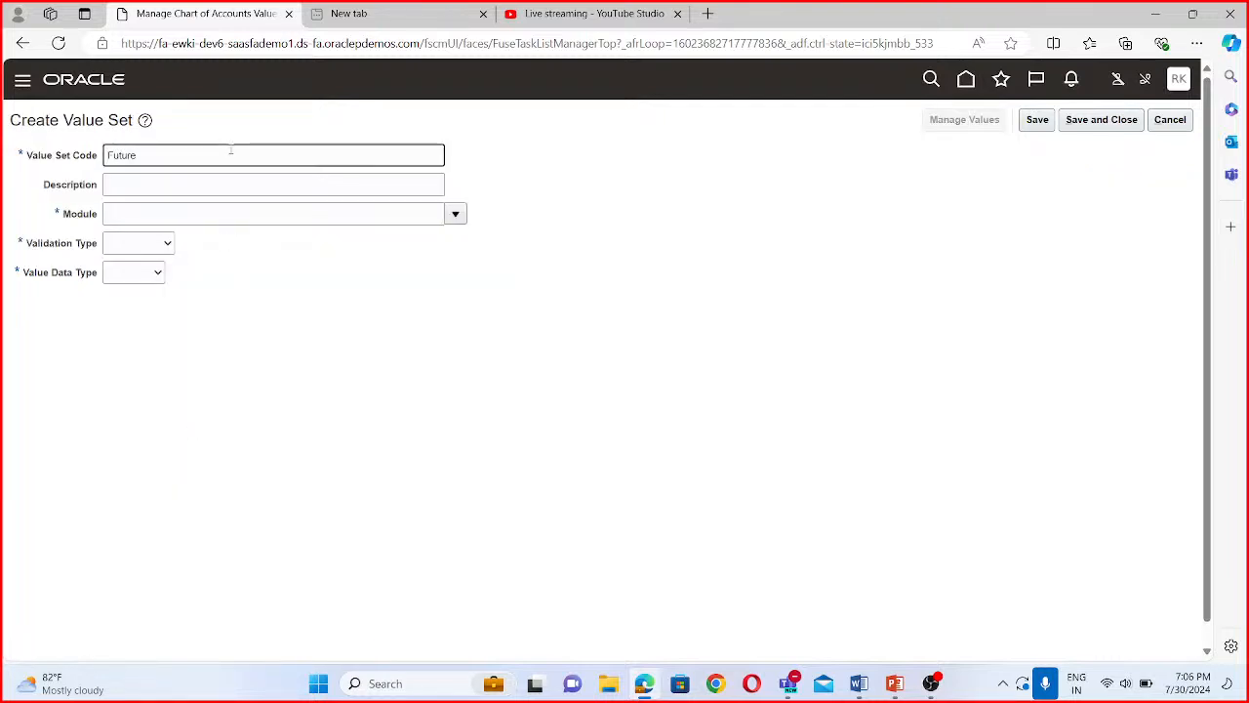
text( 1)
text(BISP)
key(ctrl+a)
key(ctrl+c)
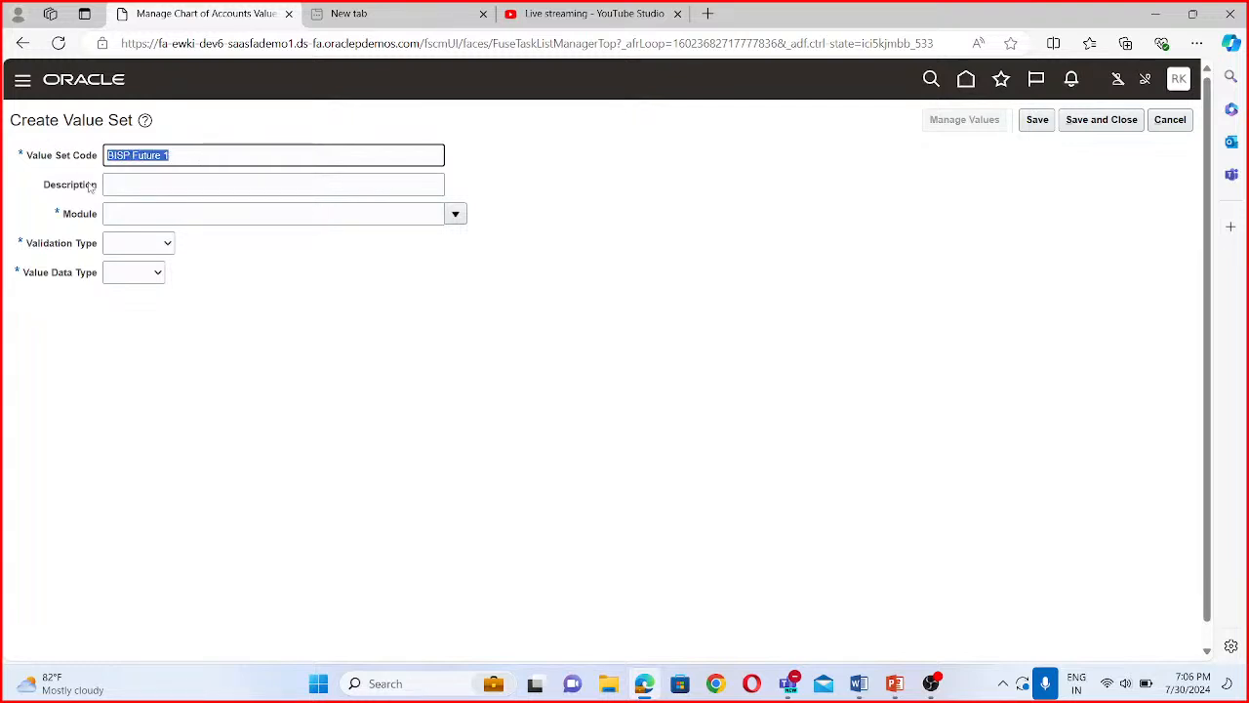
click(129, 181)
key(ctrl+v)
- Set the BISP Future 1 value set's module to General Ledger, validation type to Independent and value data type to Character
click(459, 211)
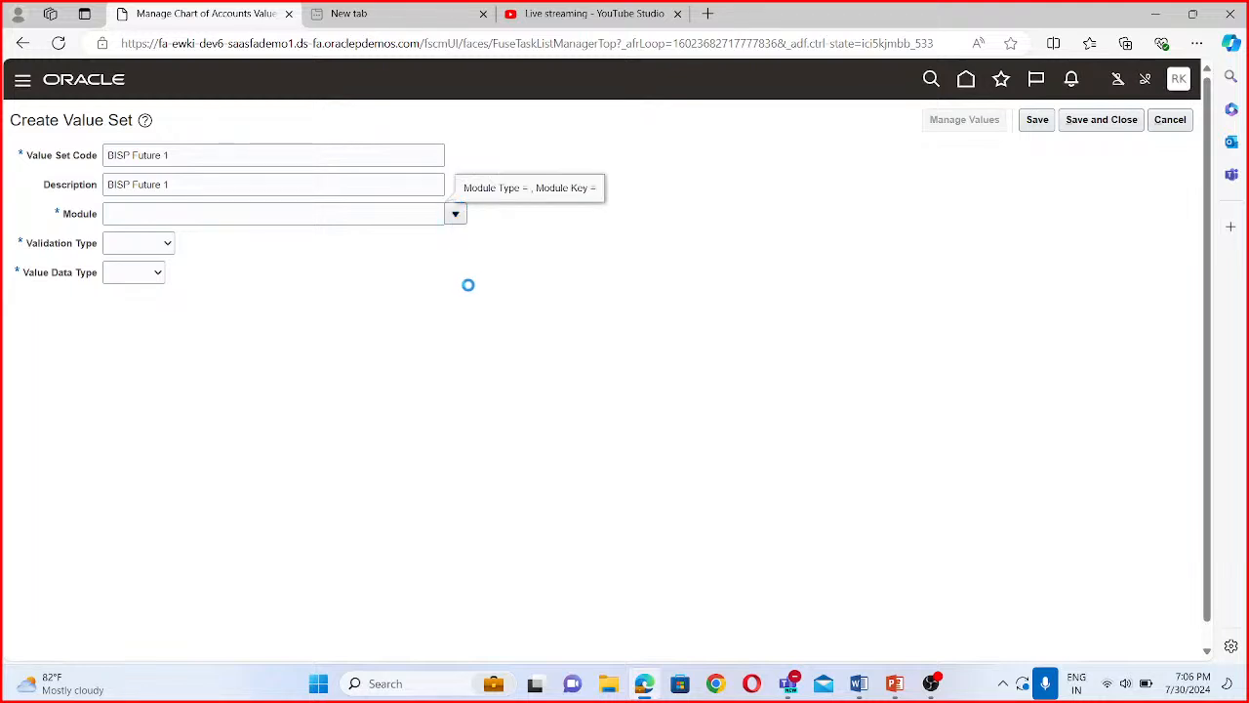
click(395, 265)
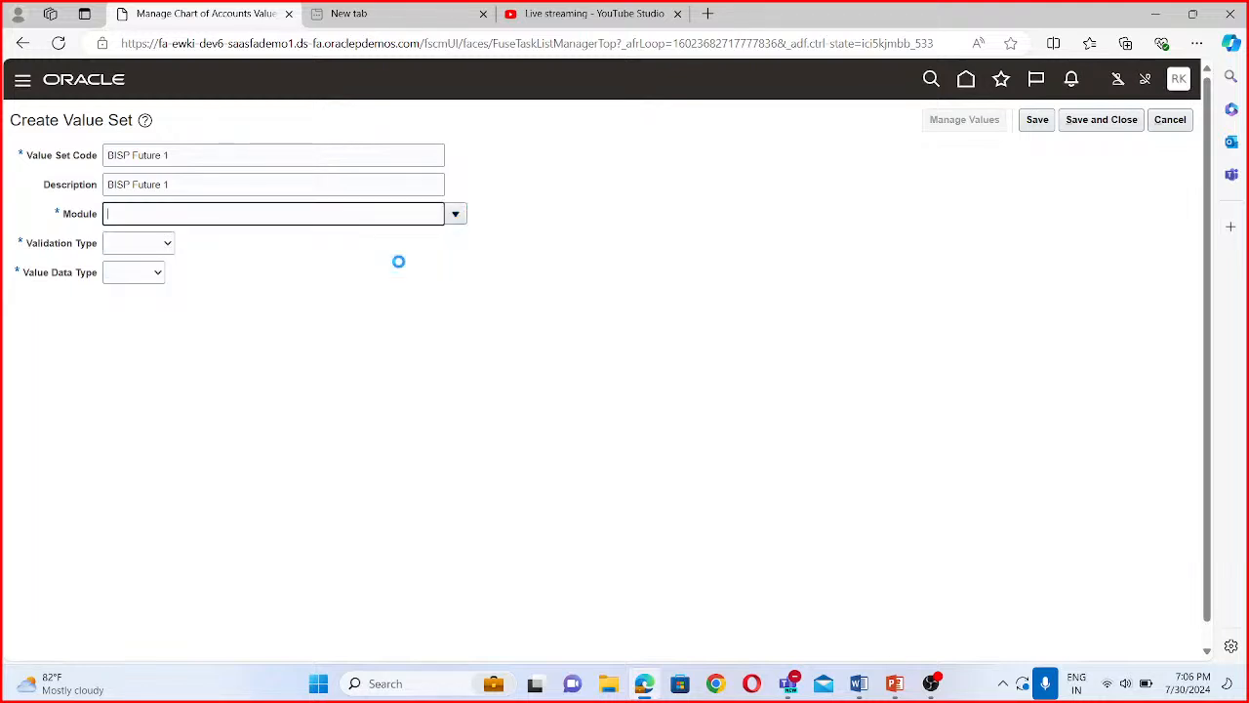
click(166, 244)
click(140, 283)
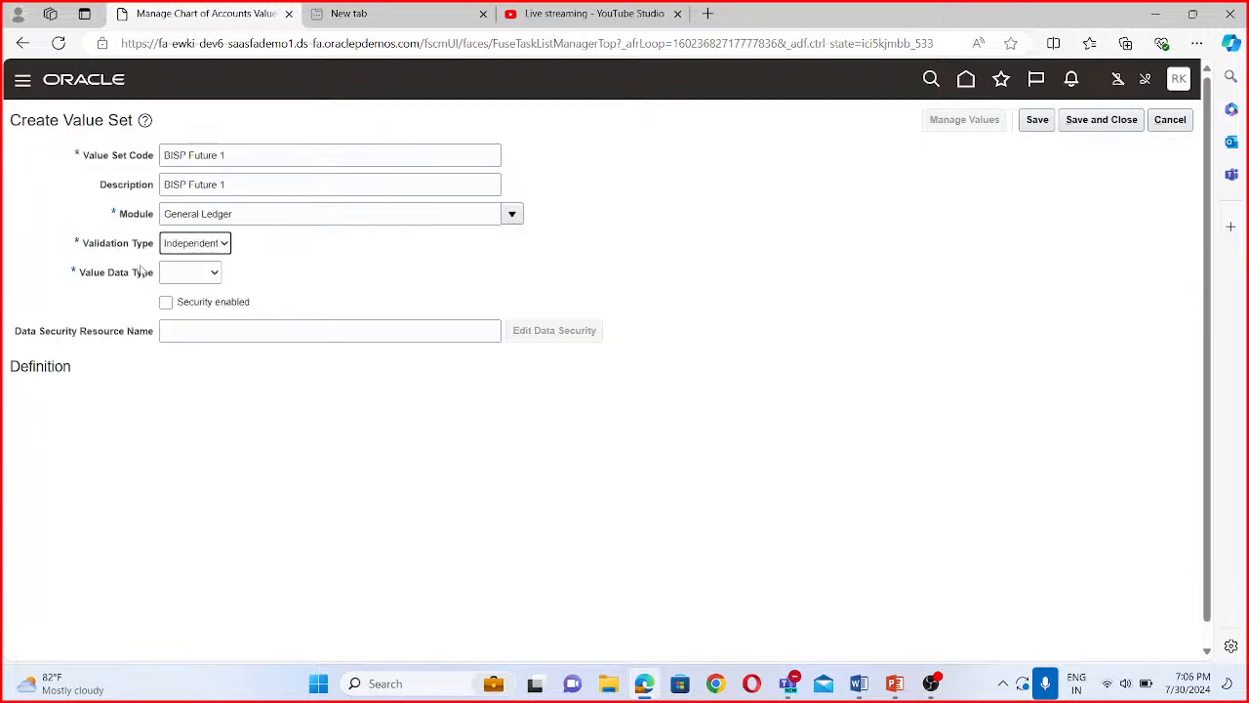
click(191, 272)
click(183, 306)
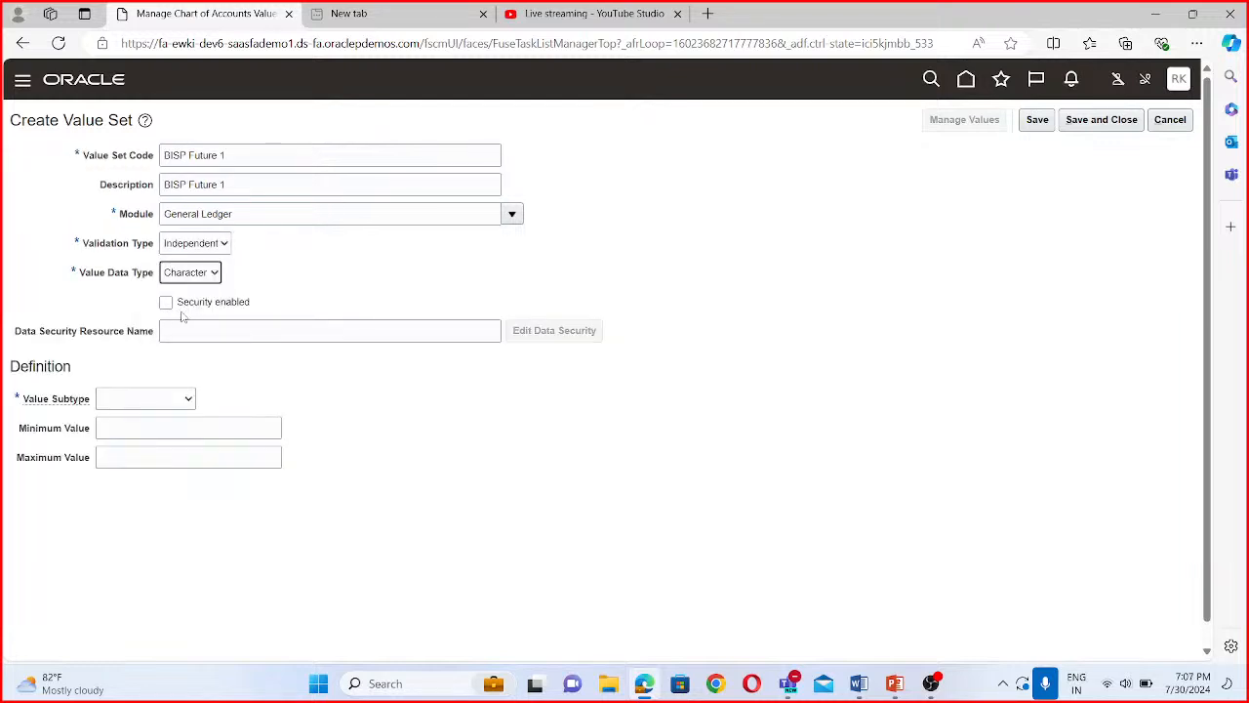
- Define the BISP Future 1 value set with subtype Text and maximum length 4, and save and close it
click(141, 400)
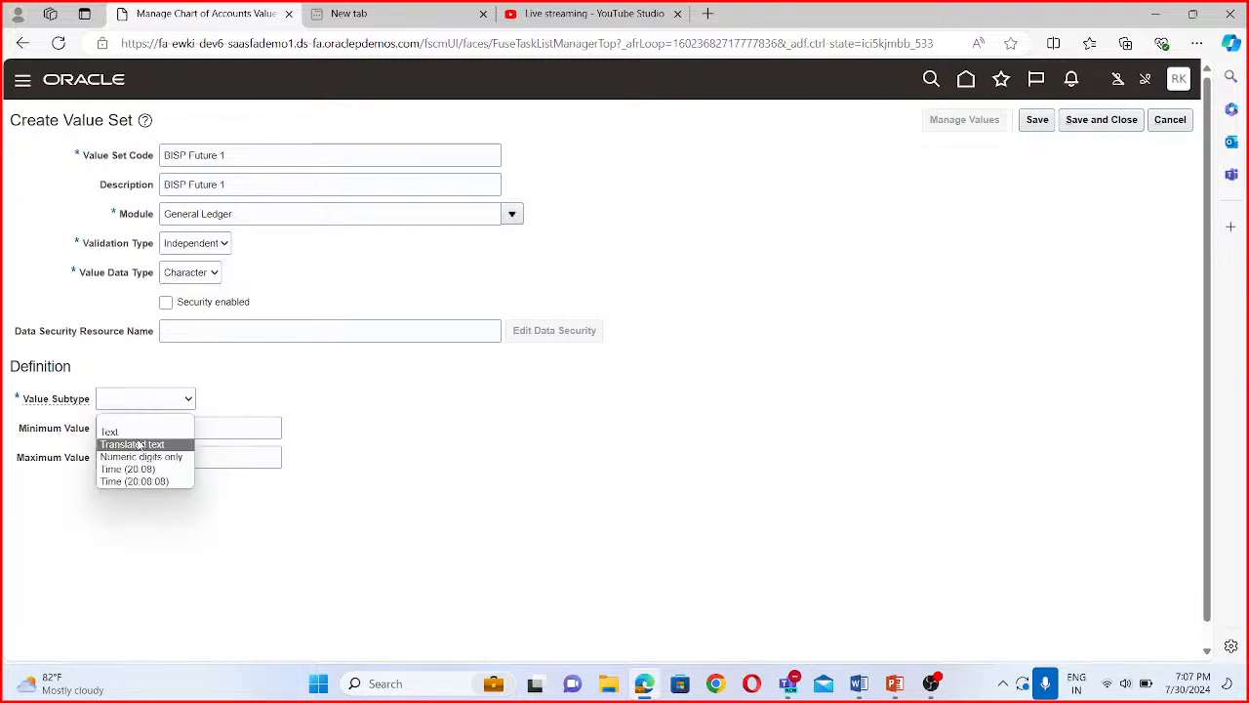
click(139, 430)
click(138, 428)
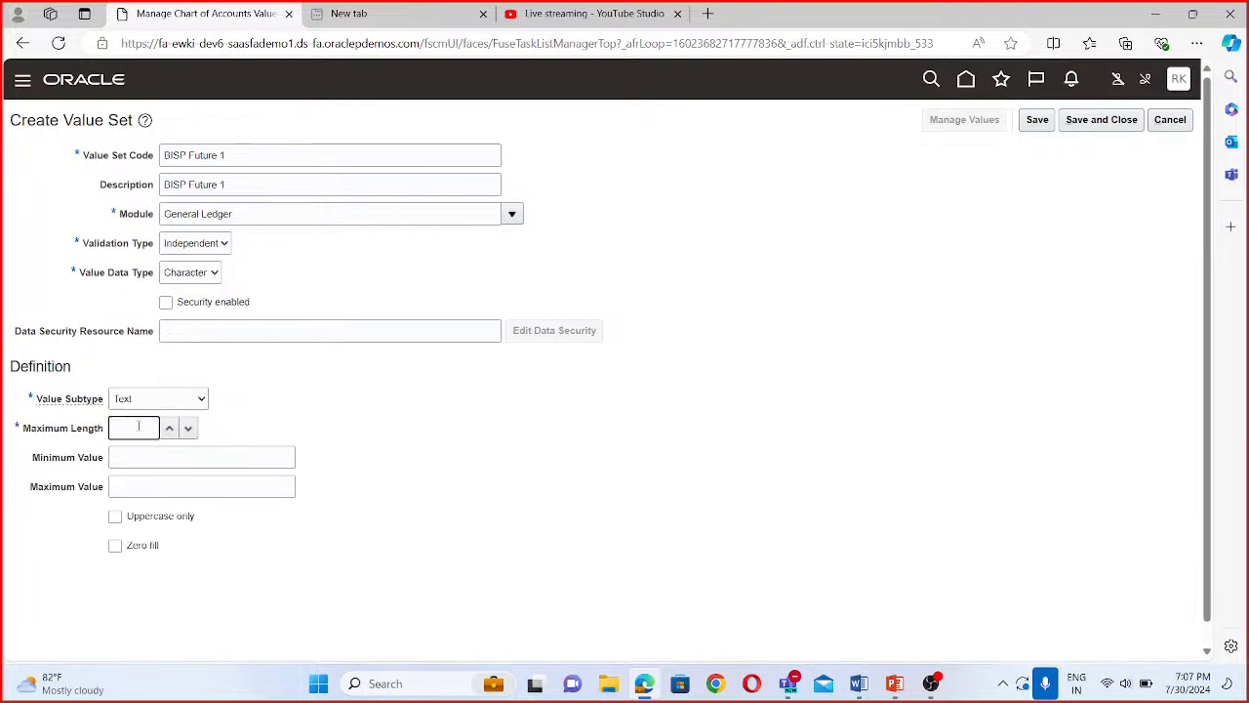
text(4)
click(1101, 119)
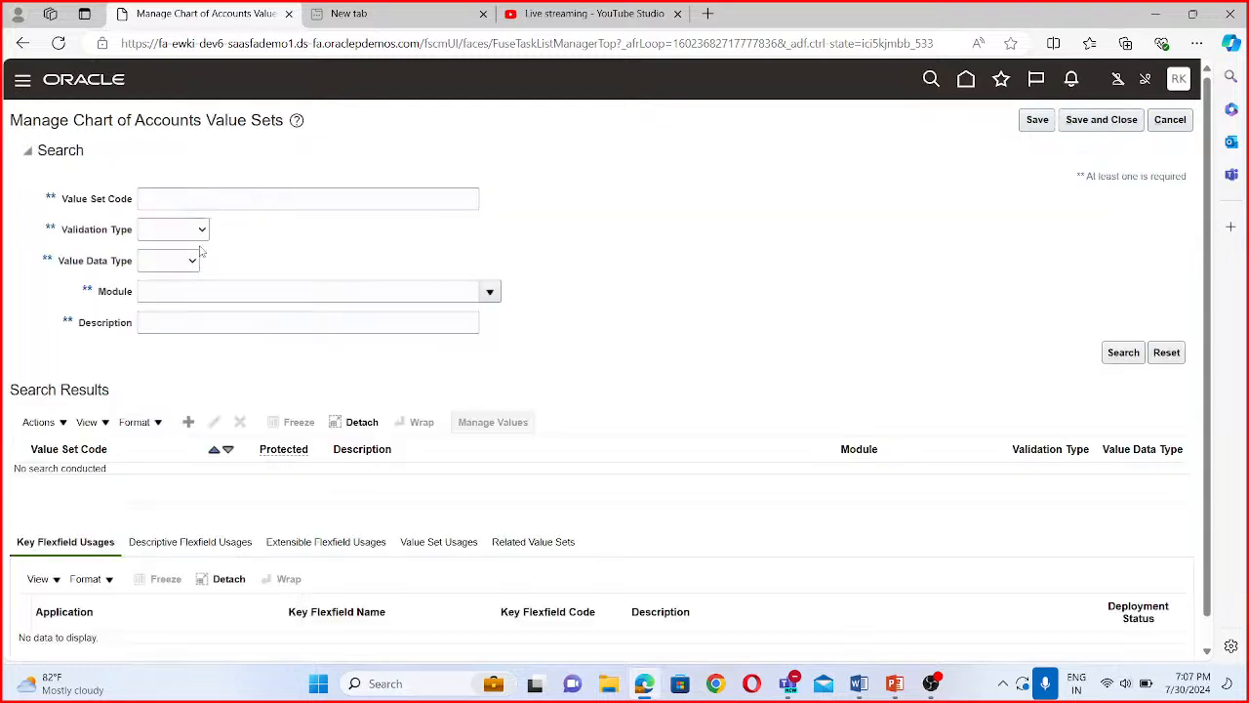
- Leave the value sets page, close the implementation project and reopen BISP Project from the project list
click(198, 198)
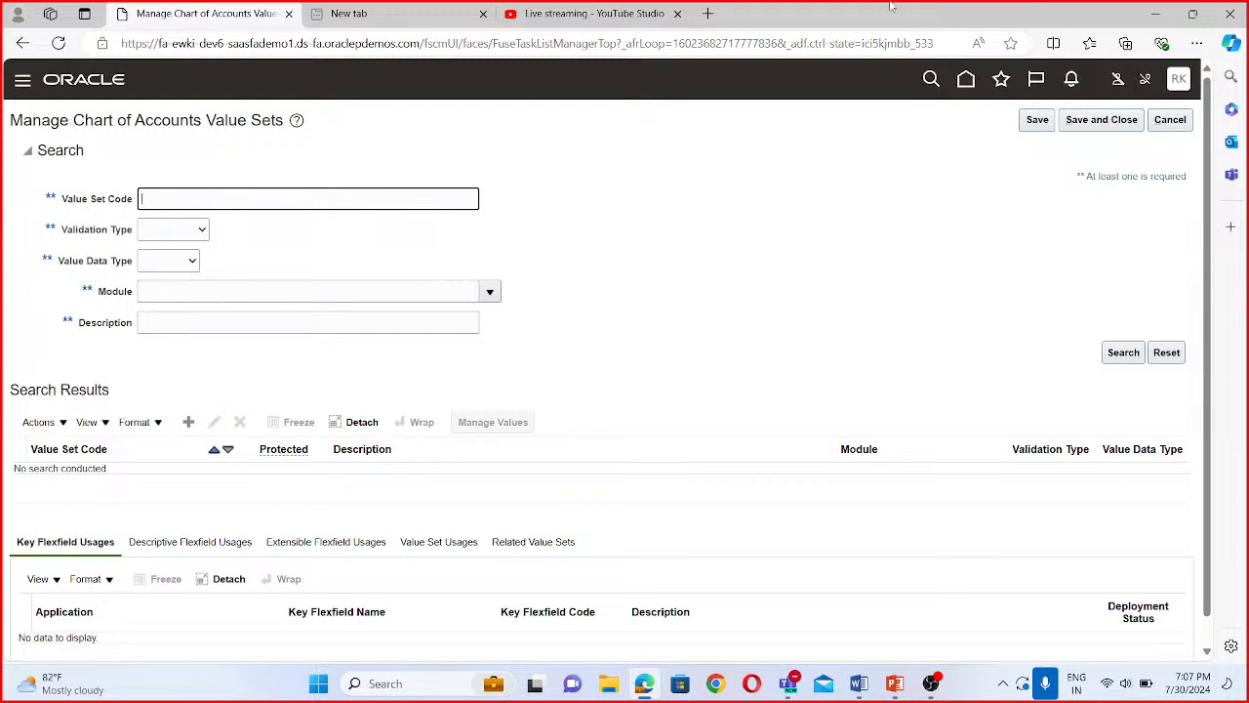
click(1171, 121)
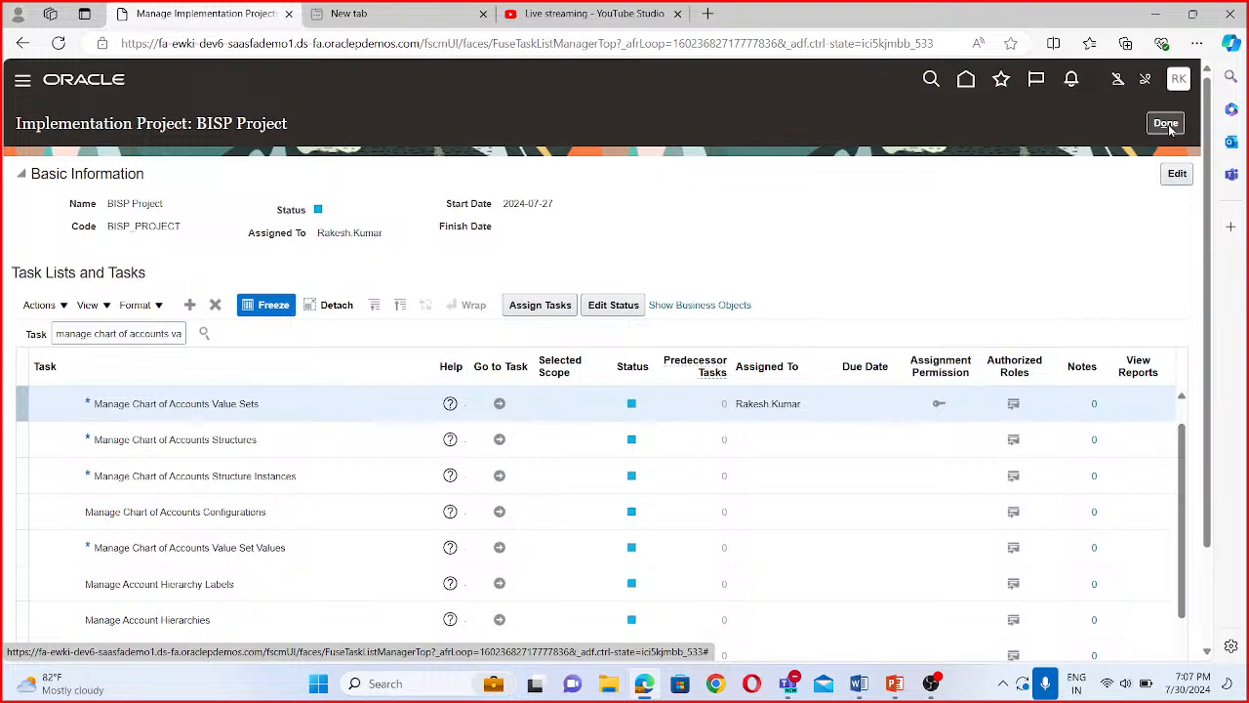
click(1166, 124)
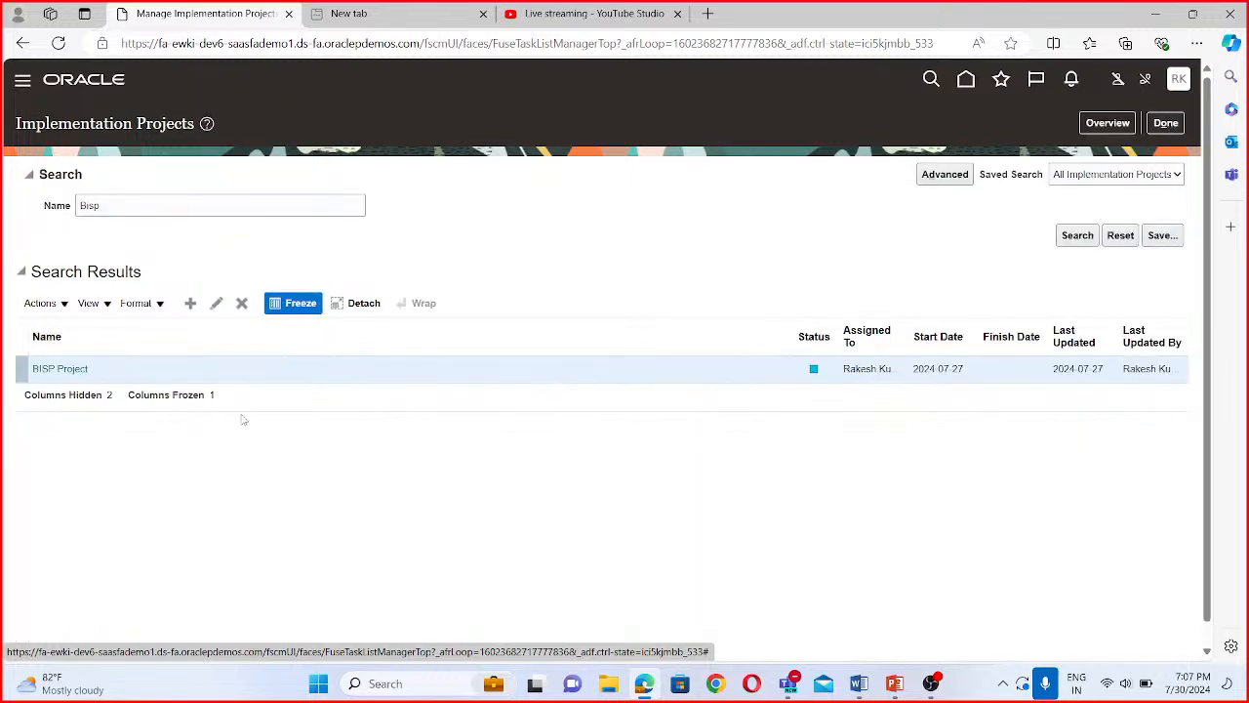
click(80, 369)
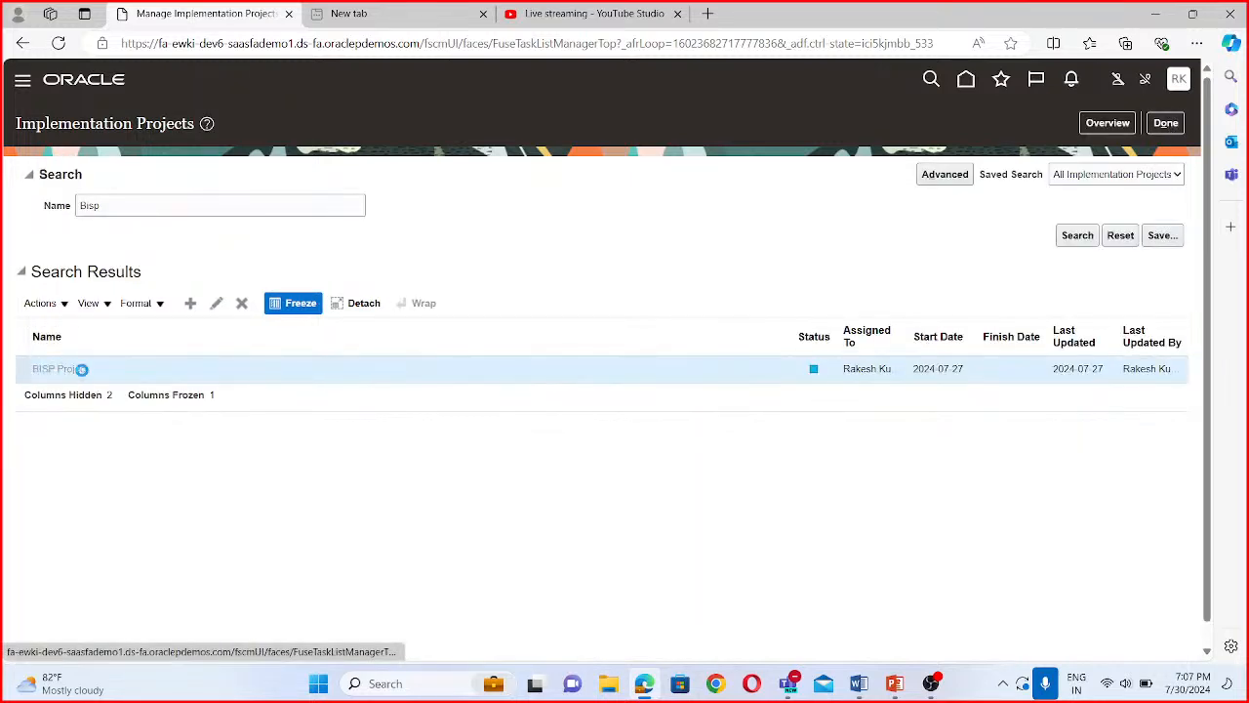
- Search the project's tasks for "manage chart of accounts value set" and go to the Manage Chart of Accounts Value Sets task
click(98, 333)
text(m)
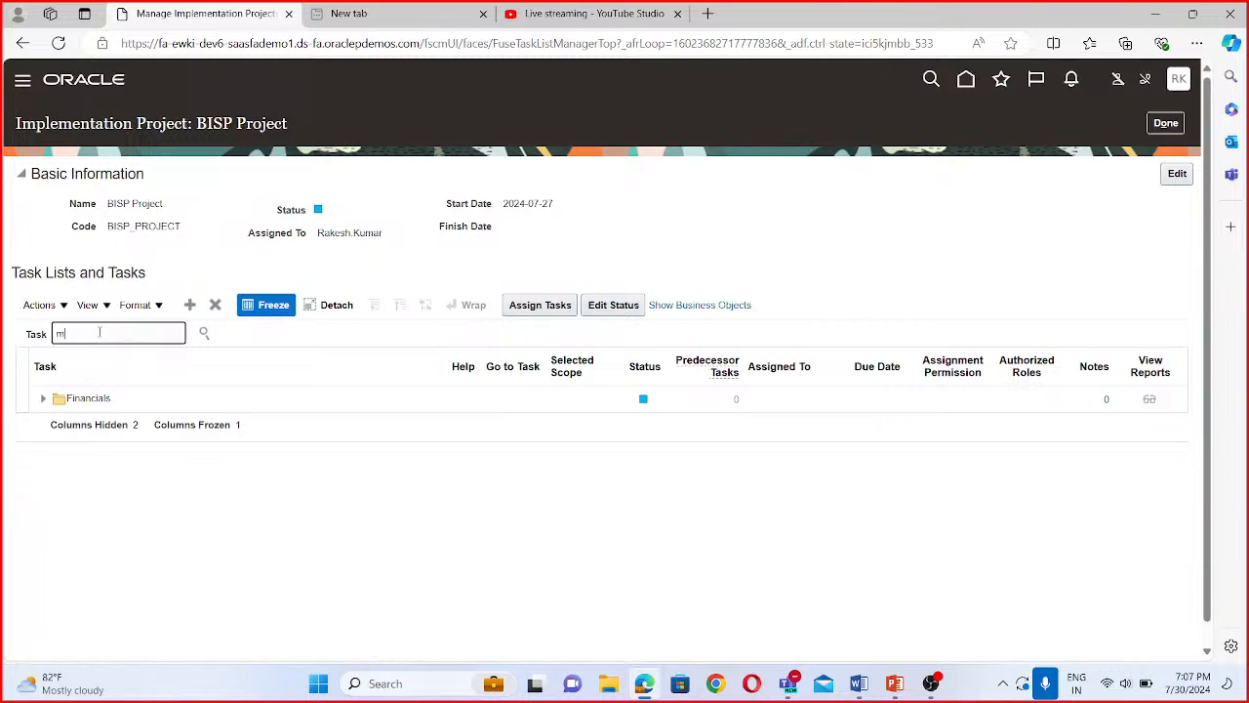
text(anage chart of accounts value set)
click(205, 333)
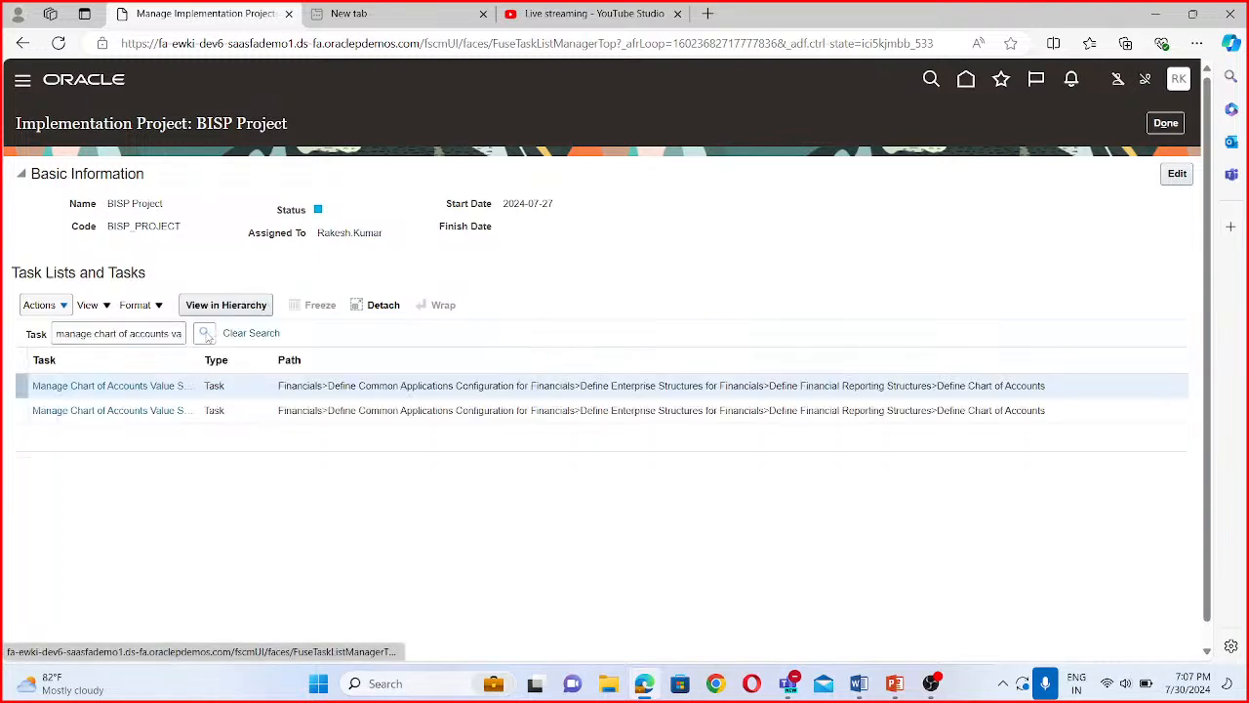
click(173, 410)
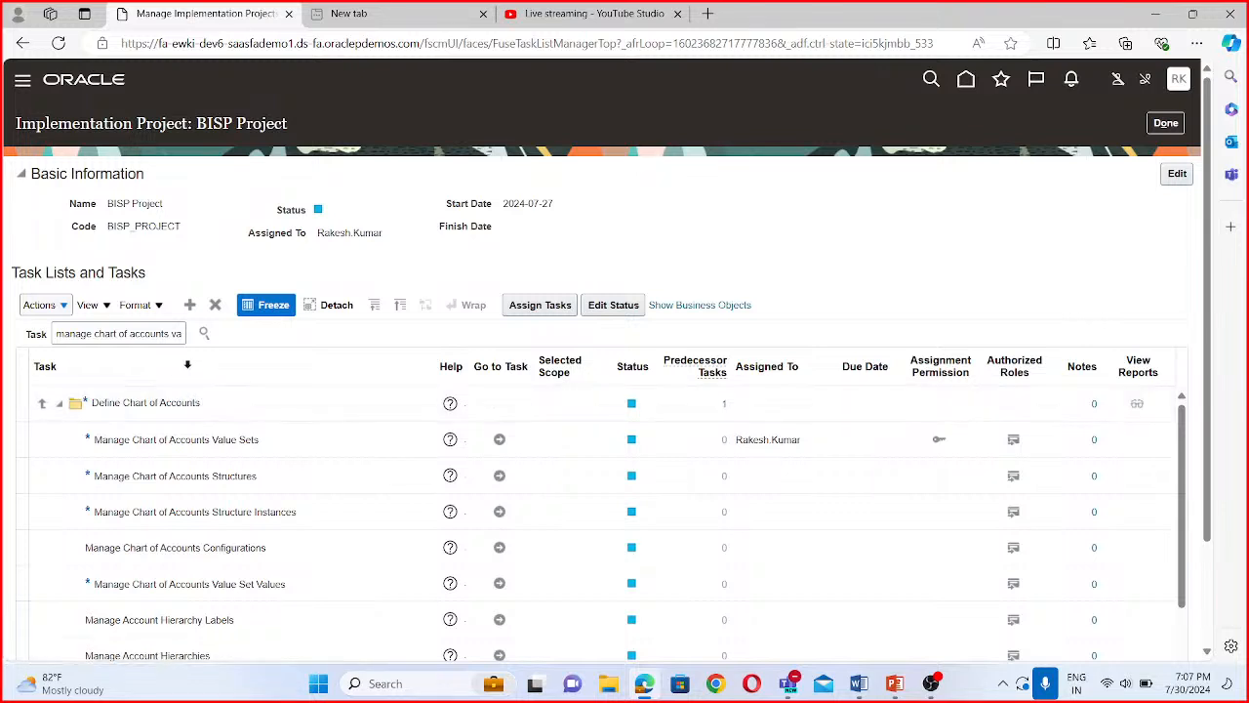
click(500, 440)
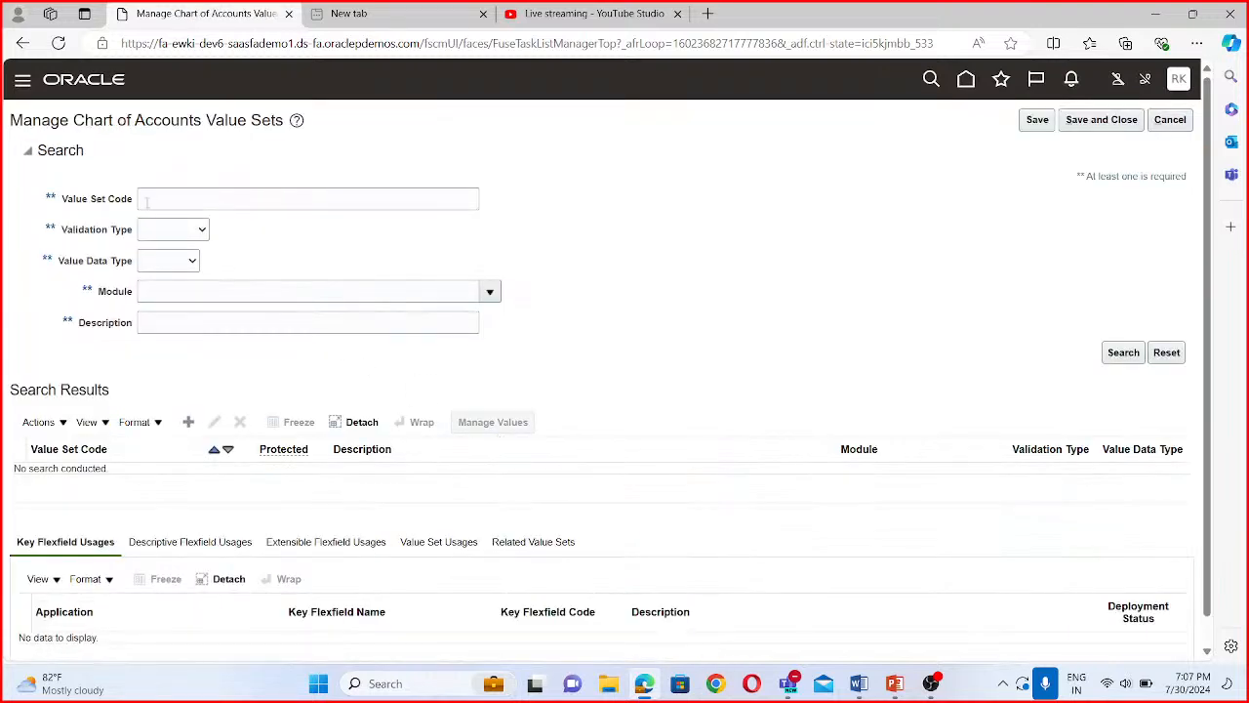
- Search the value sets by code BISP, review the listed sets, and save and close the value sets page
click(169, 198)
text(BISP)
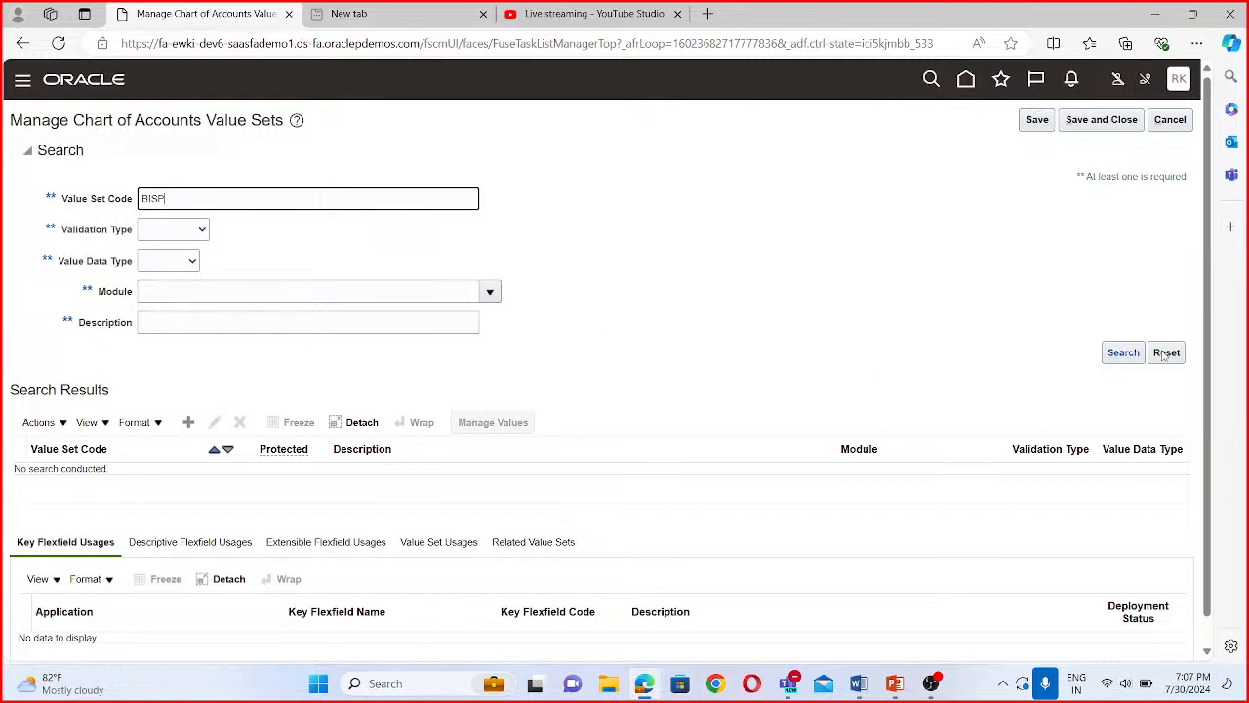
click(1118, 355)
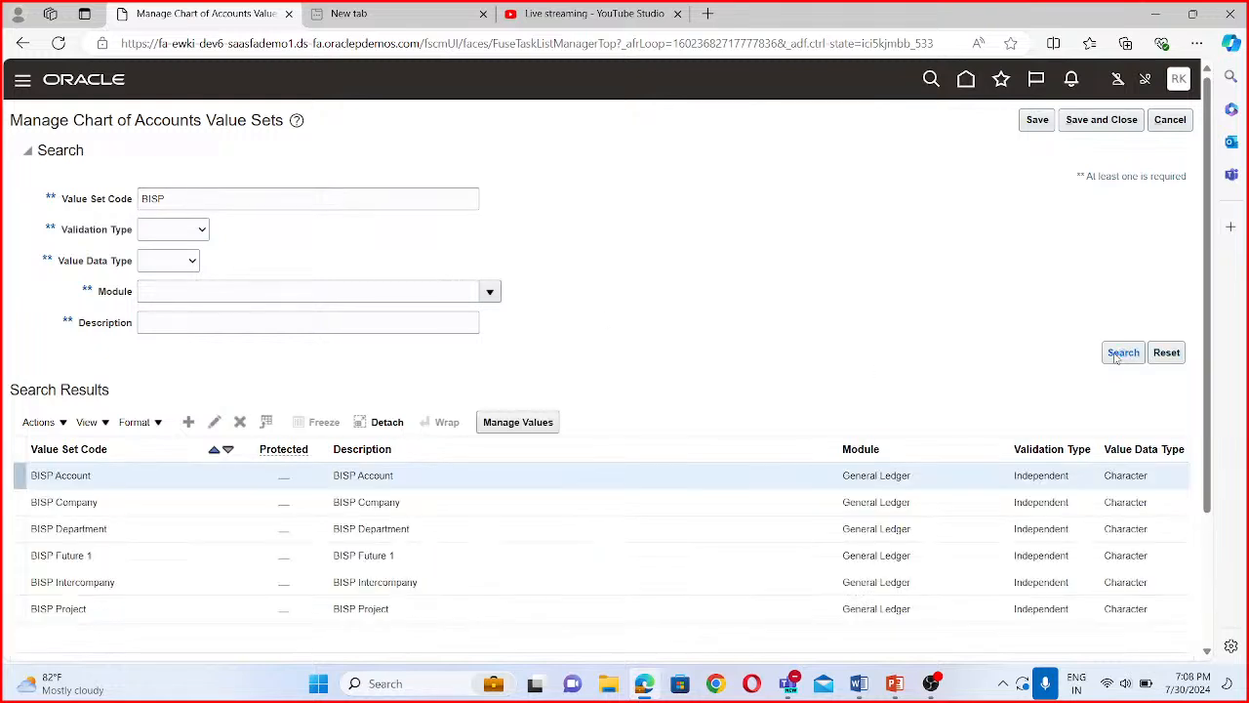
scroll(186, 635, down, 2)
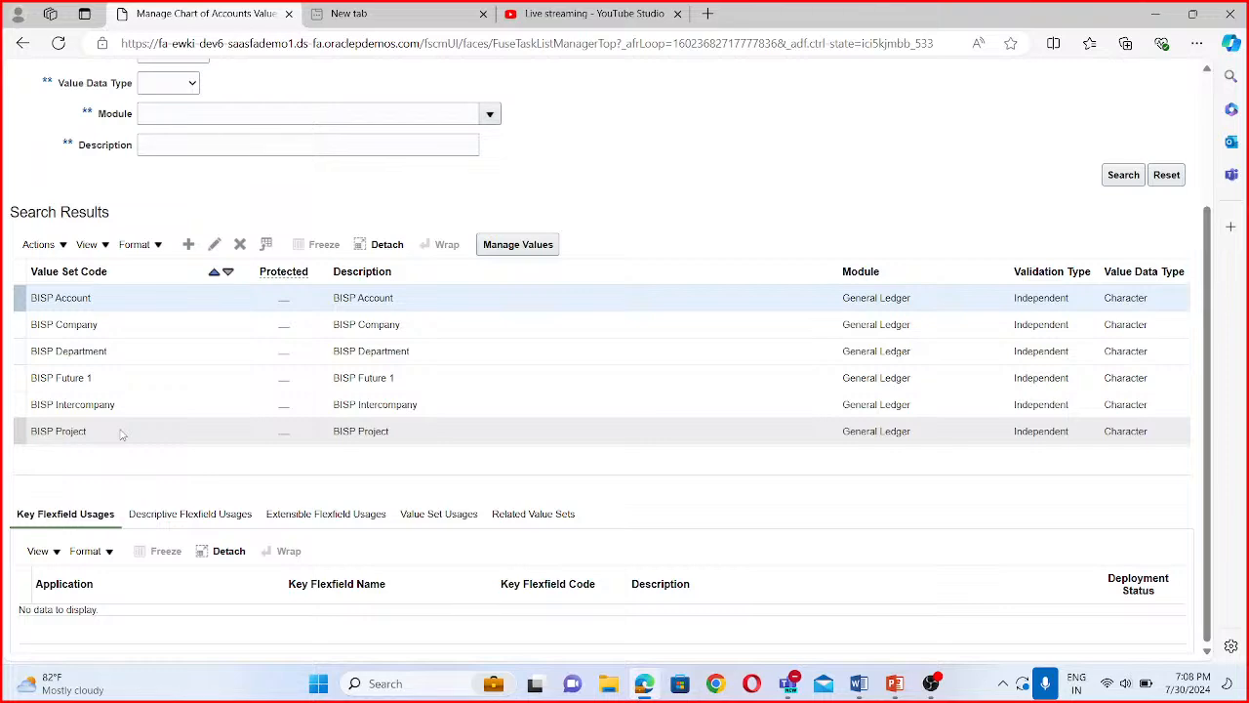
scroll(664, 239, up, 3)
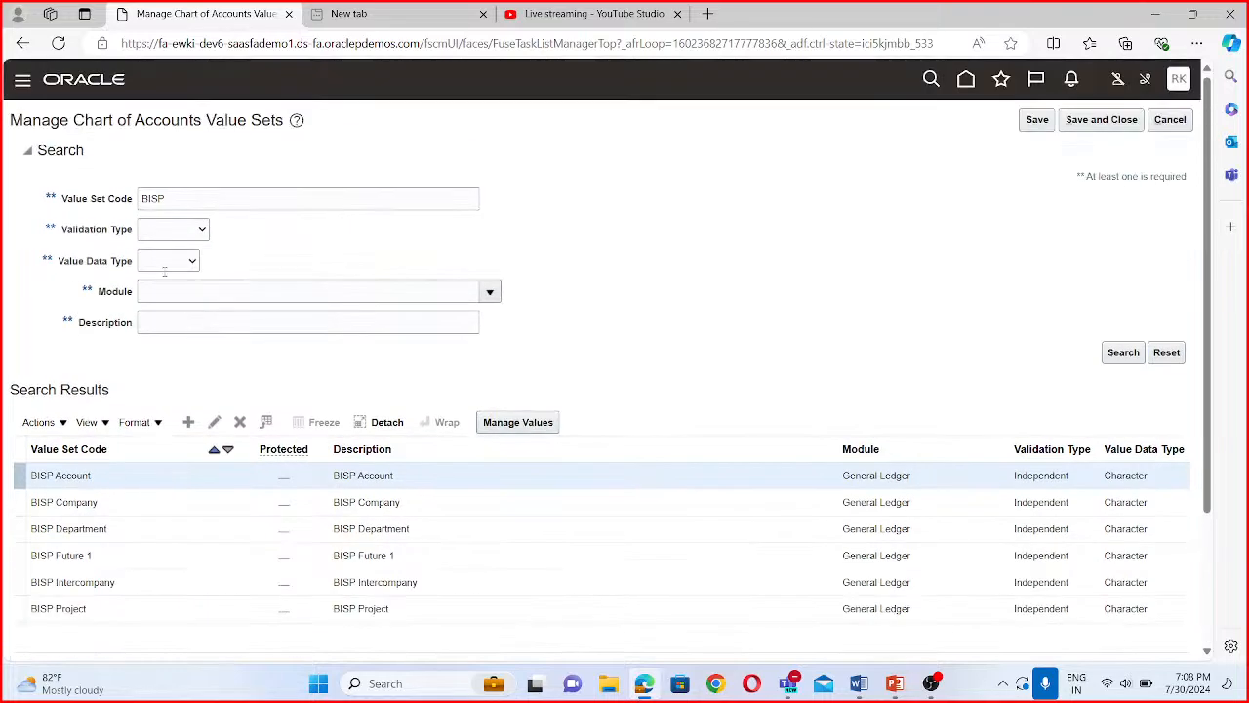
click(1101, 119)
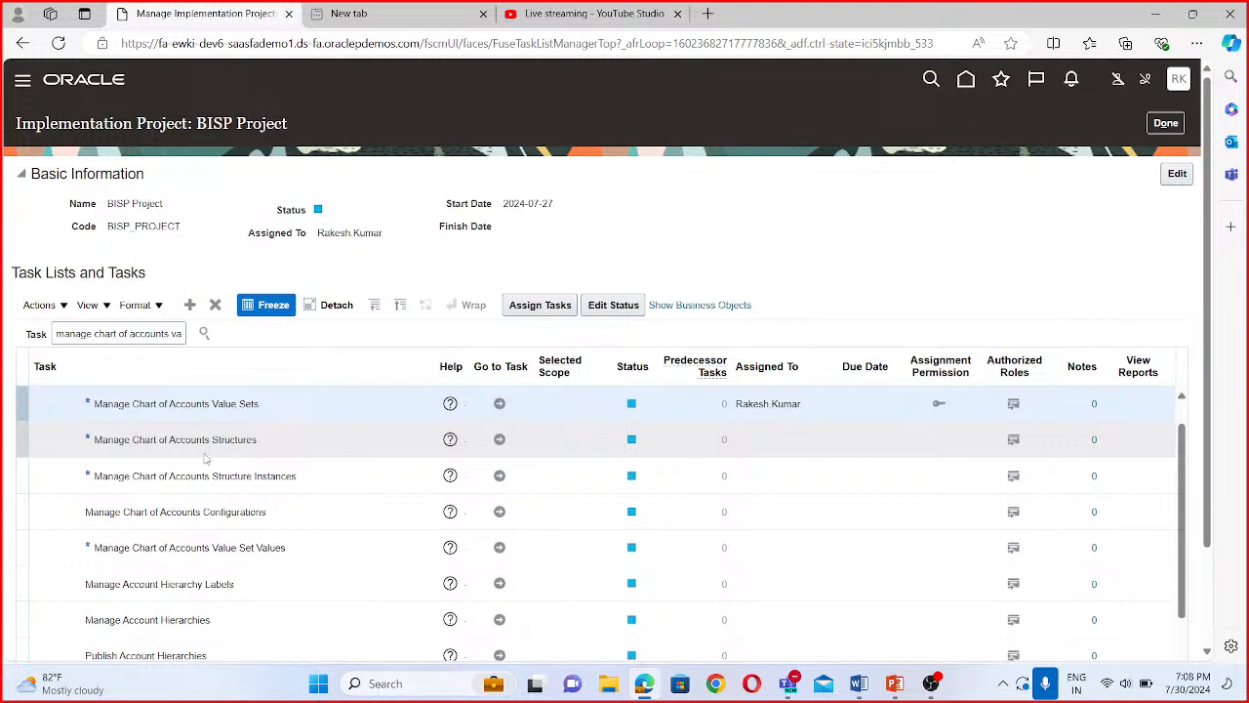
- Go to the Manage Chart of Accounts Structures task, search the key flexfields and open the structures of the Accounting Flexfield
click(498, 438)
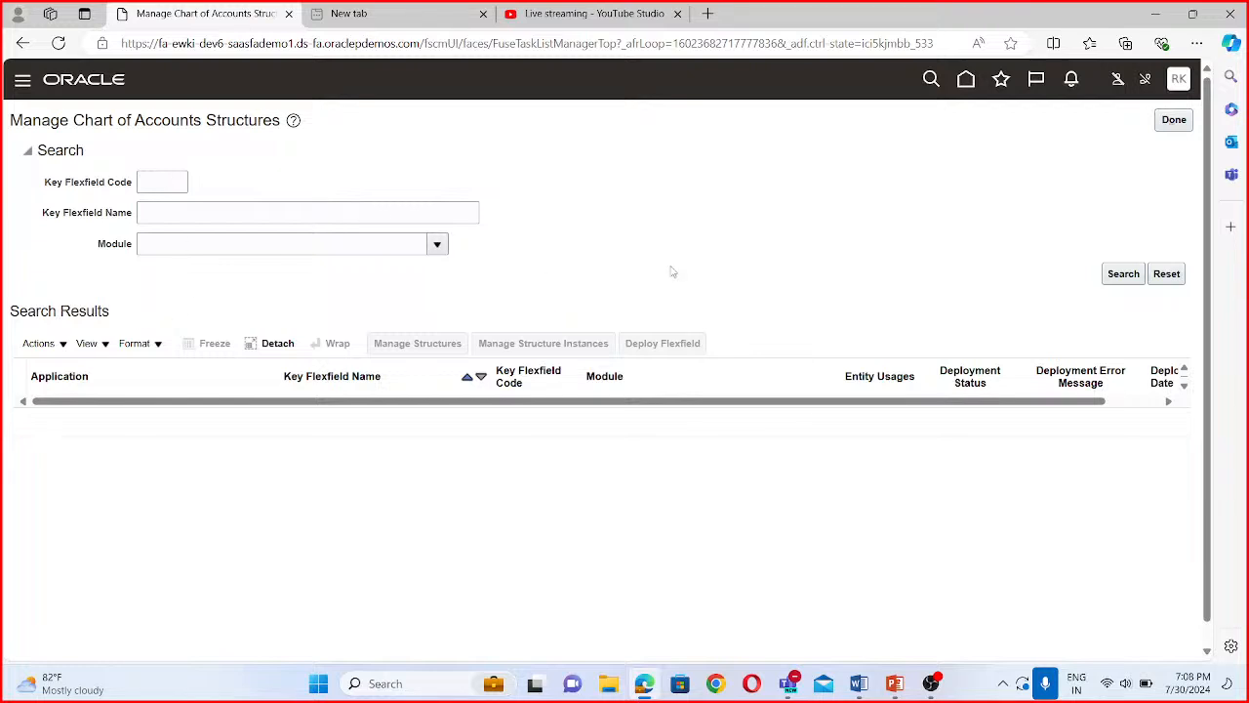
click(1123, 276)
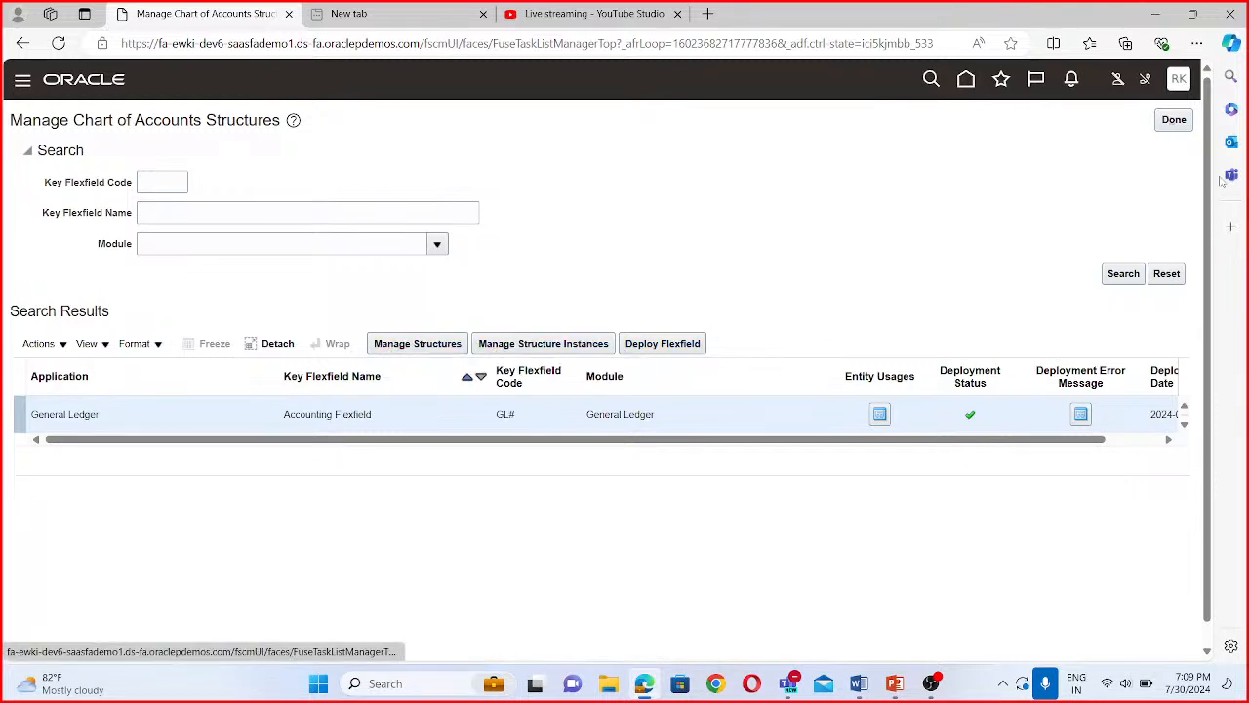
click(427, 353)
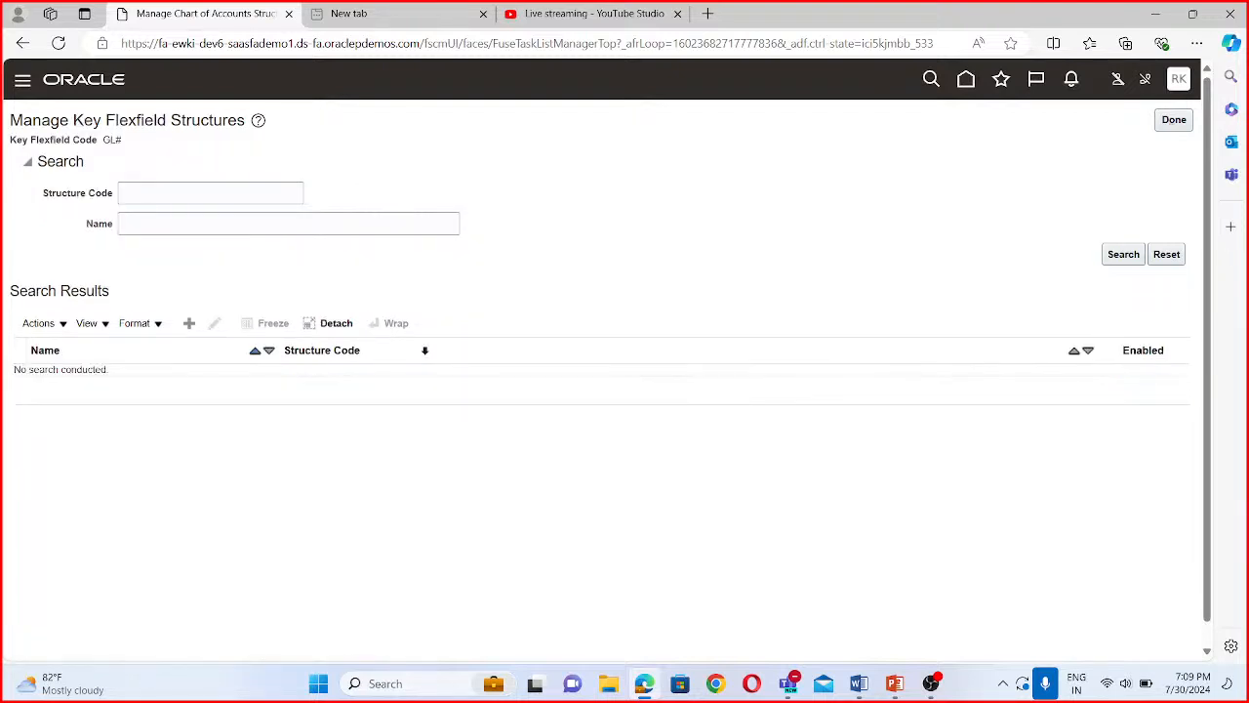
- Create a key flexfield structure with "BISP Accounting Flexfield" as both its structure code and its name
click(190, 323)
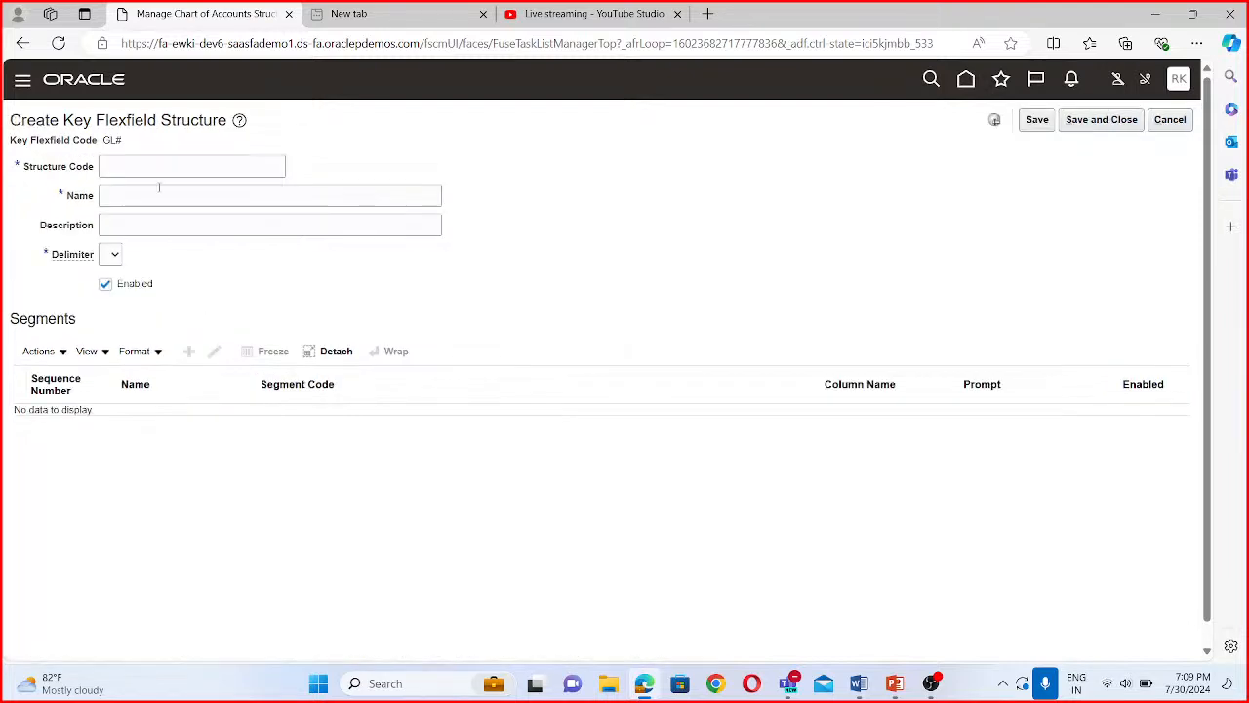
click(139, 166)
text(BISPO)
key(BackSpace)
text(Accounting)
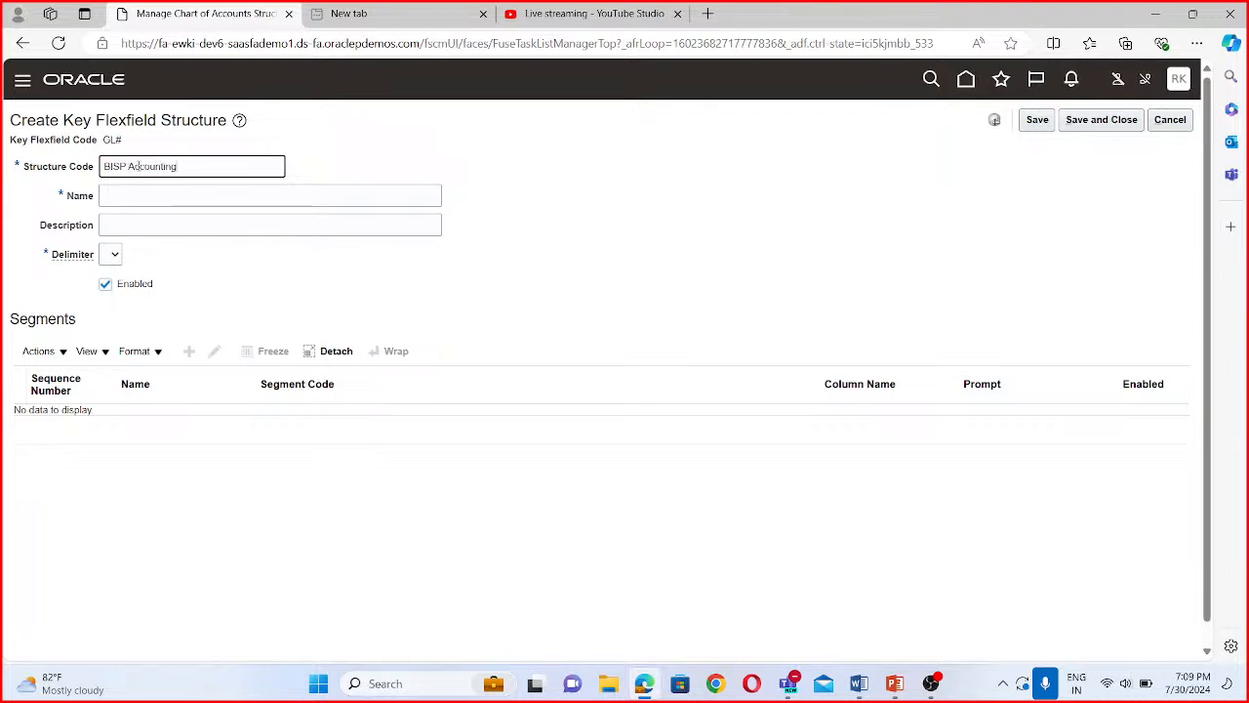
text( Flexfield)
drag(234, 166, 95, 168)
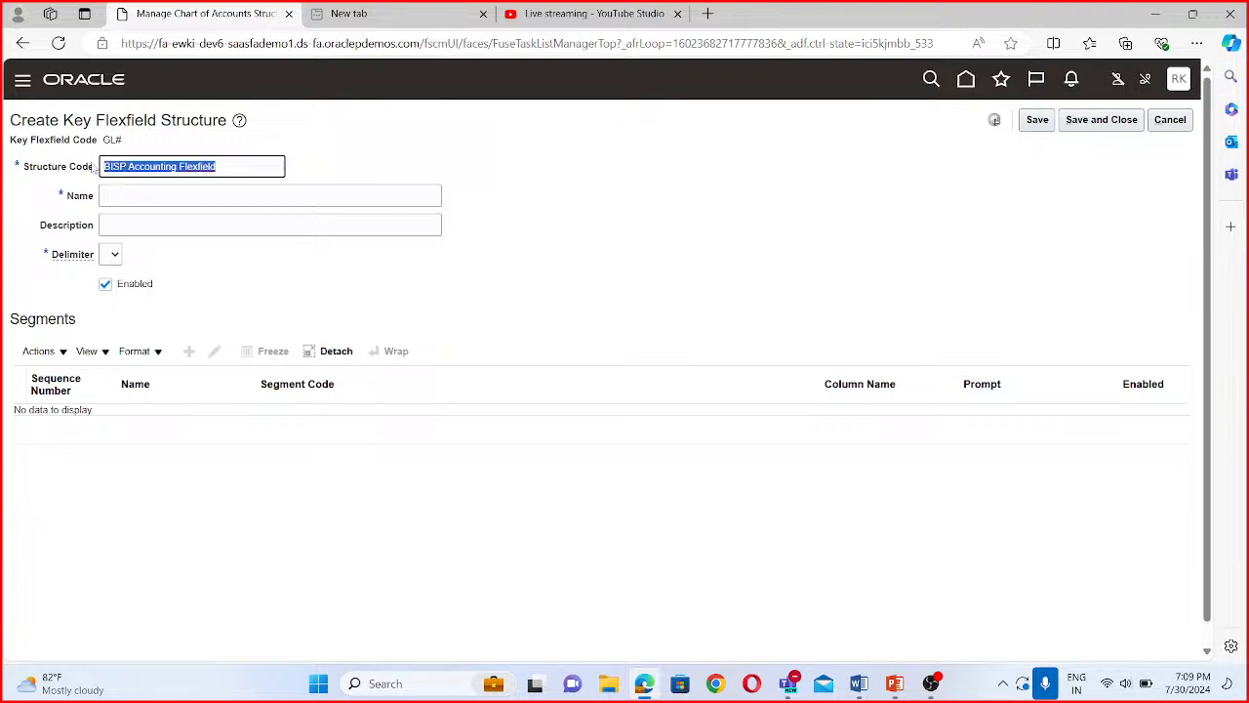
key(ctrl+c)
click(131, 197)
key(ctrl+v)
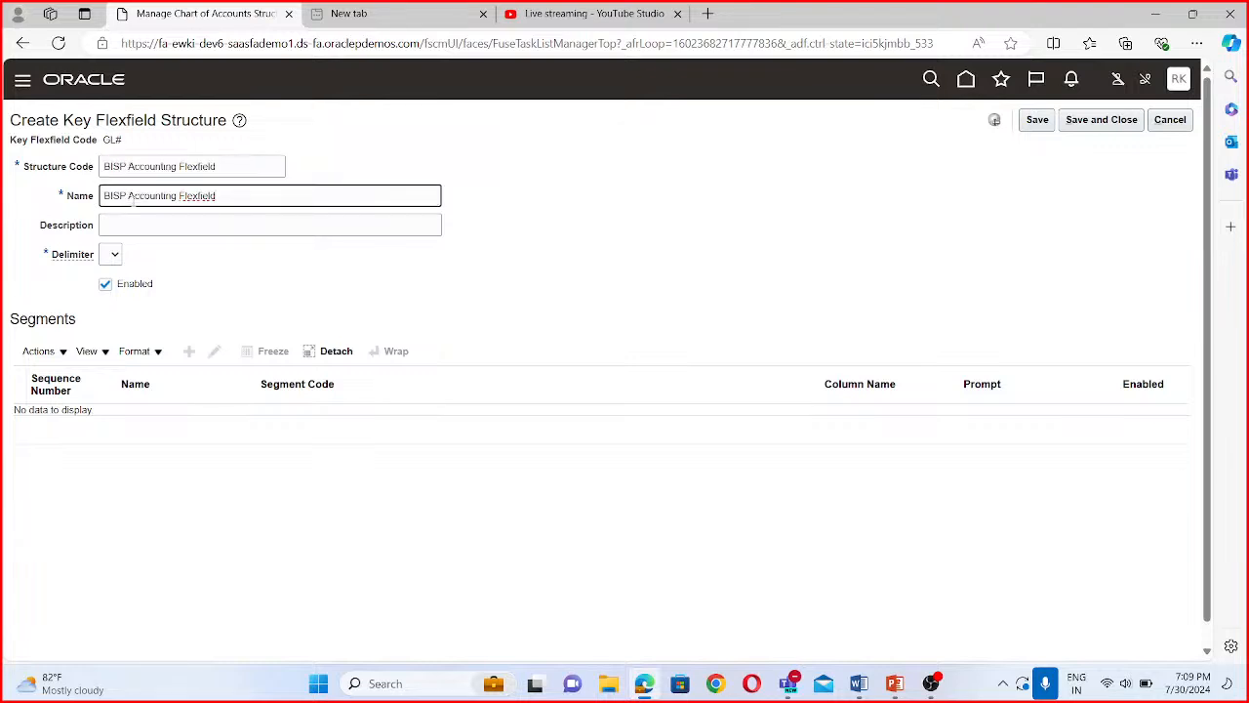
- Choose the delimiter for the BISP Accounting Flexfield structure and save the structure
click(114, 255)
click(115, 343)
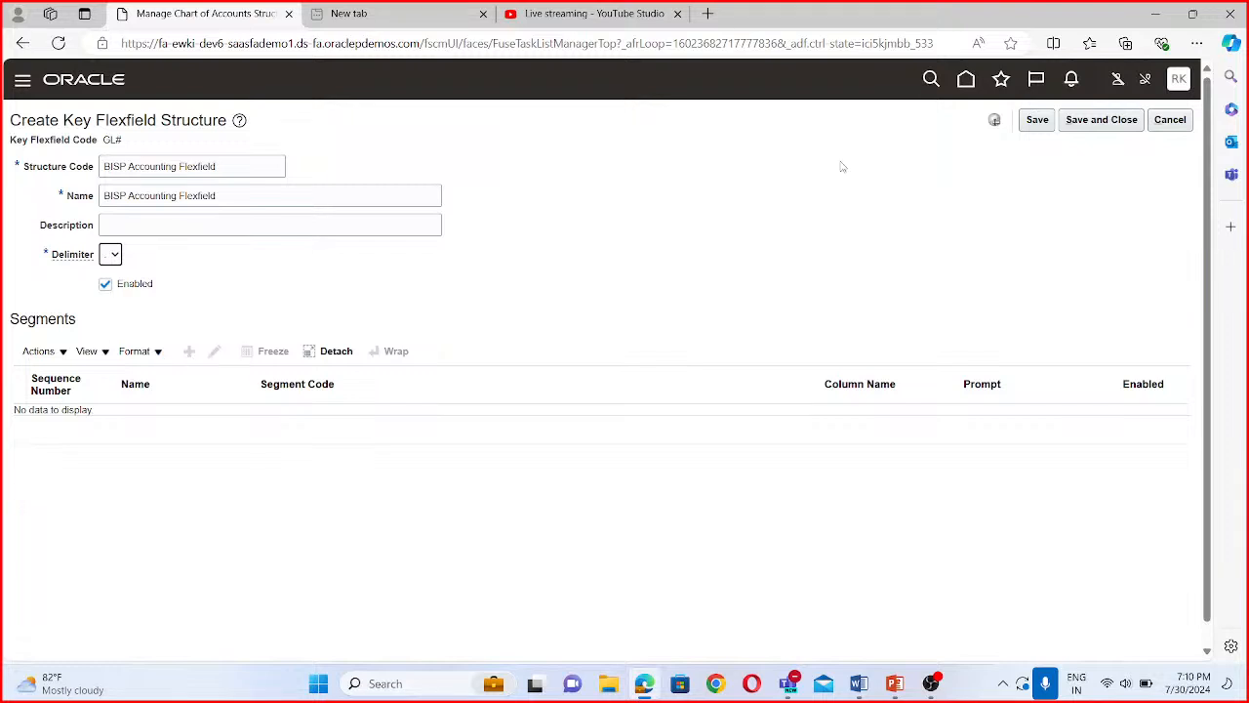
click(1038, 121)
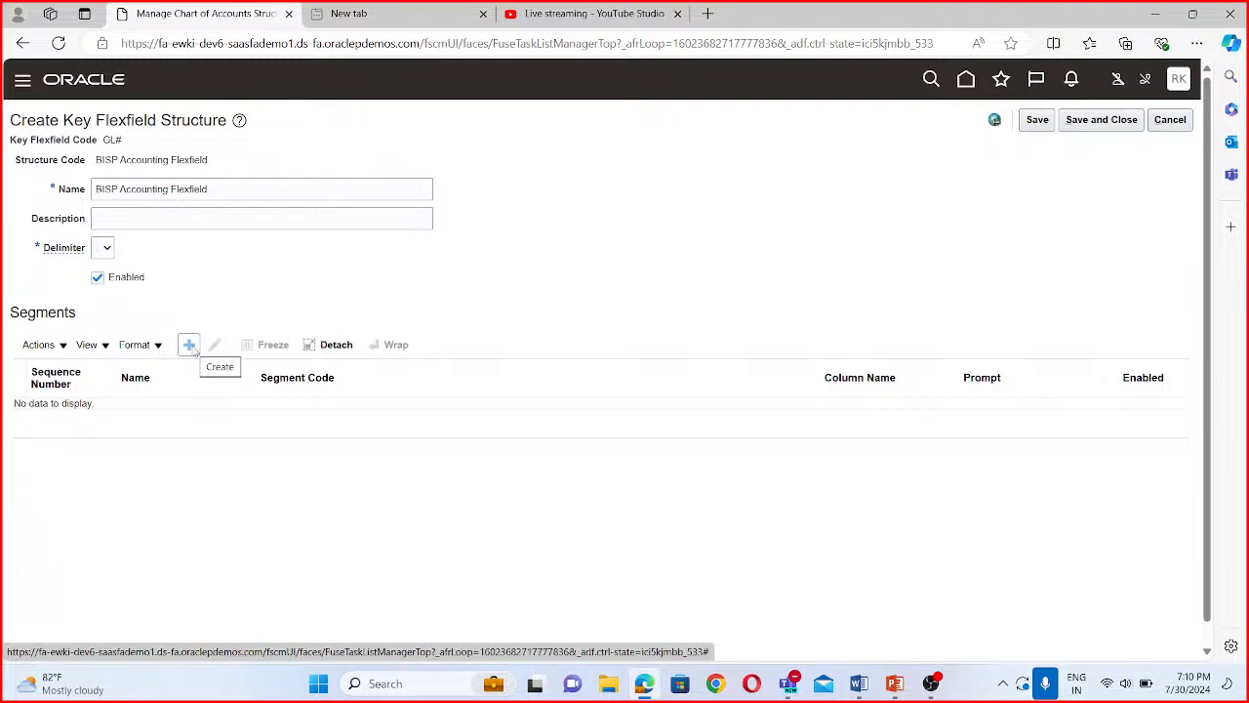
- Add a new segment to the structure with the segment code "BISP Company"
click(191, 346)
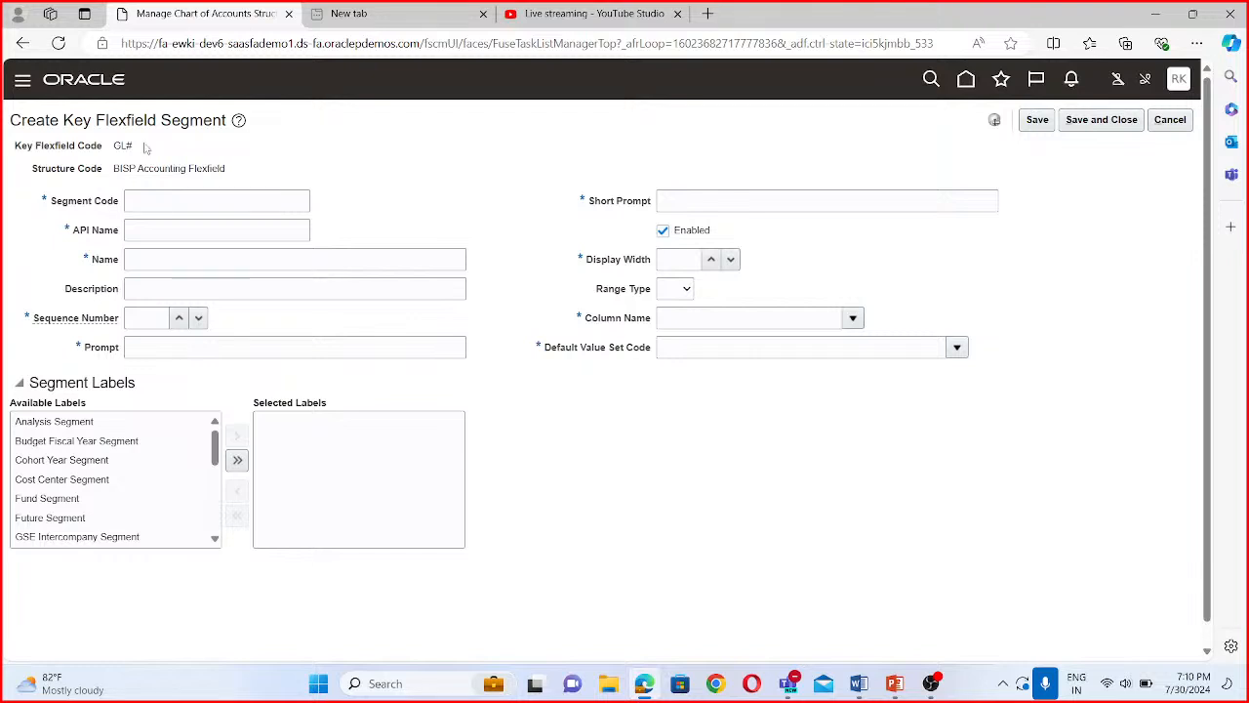
click(157, 196)
text(BISC)
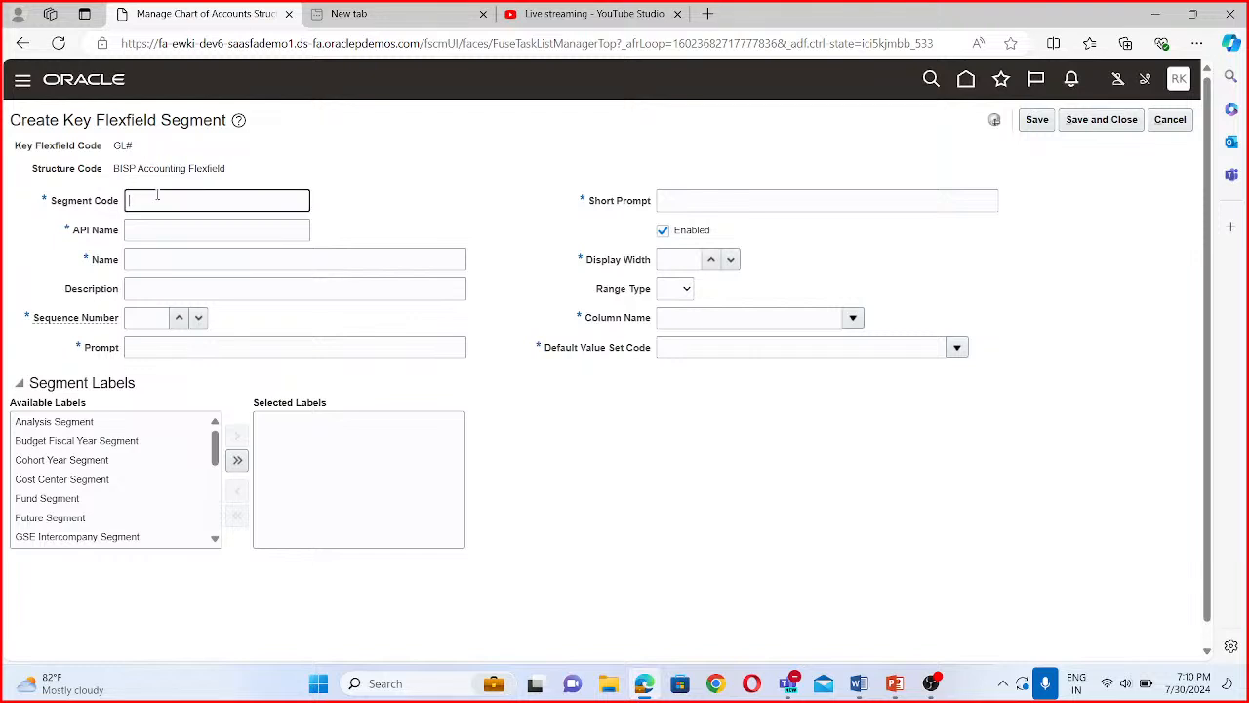
key(BackSpace)
text(P)
key(Caps_Lock)
key(Caps_Lock)
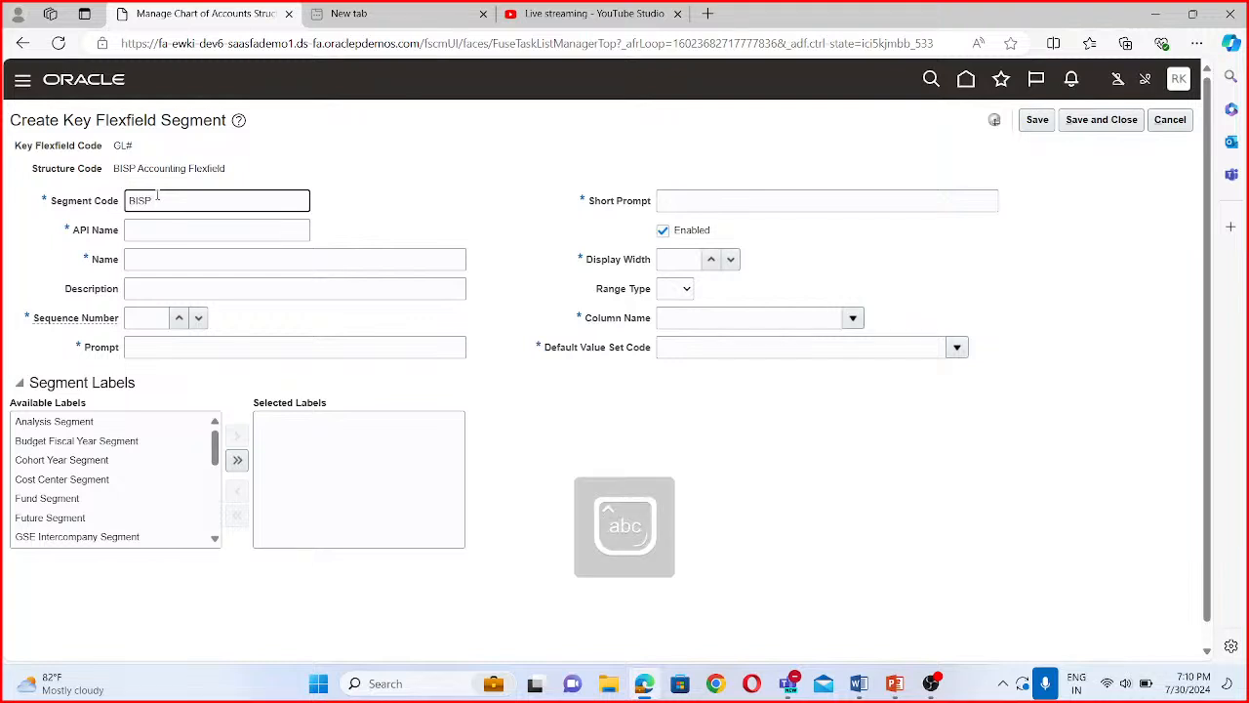
text(company)
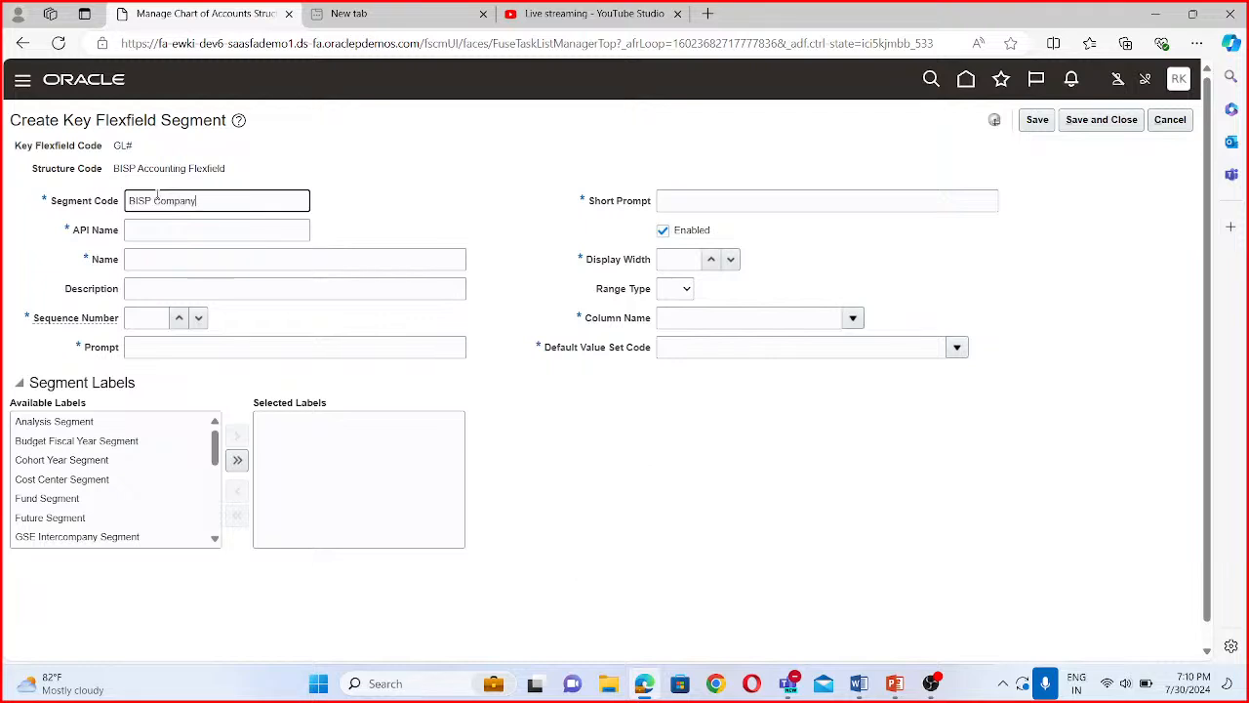
- Set the company segment's API name to "BispCompany", without a space
drag(205, 203, 102, 207)
click(231, 232)
click(143, 259)
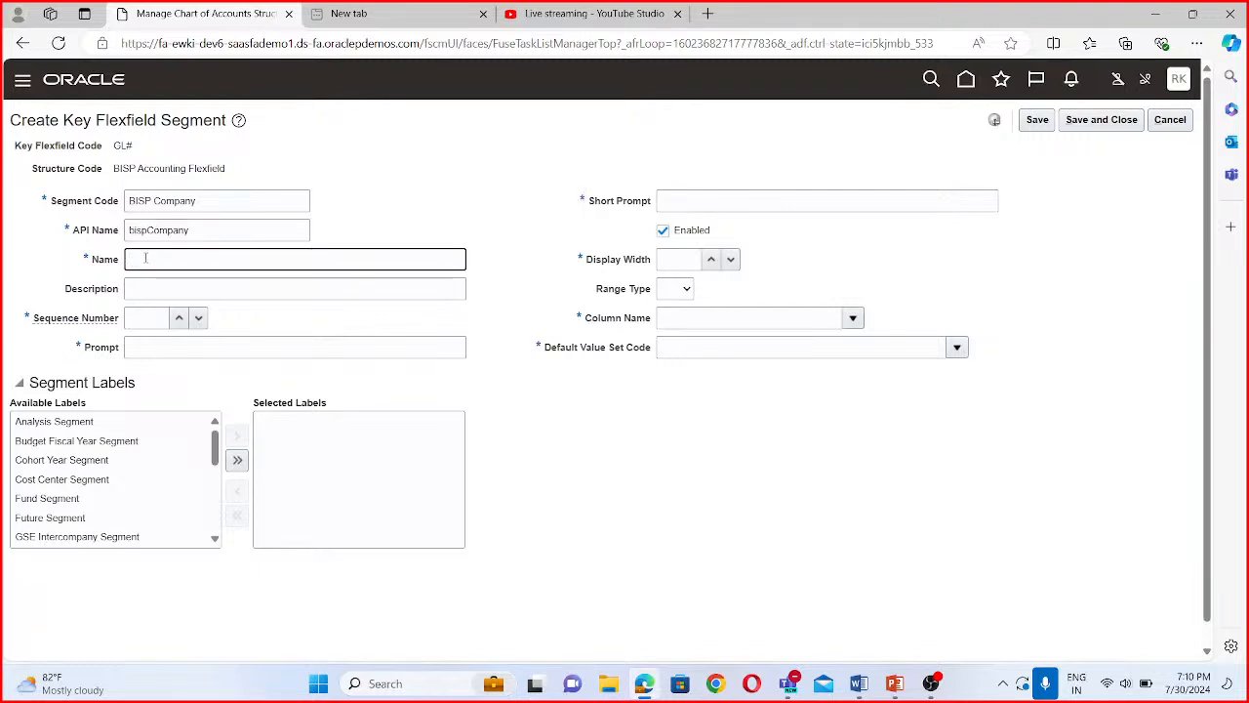
click(130, 229)
key(Delete)
text(B)
click(150, 263)
click(148, 231)
click(148, 259)
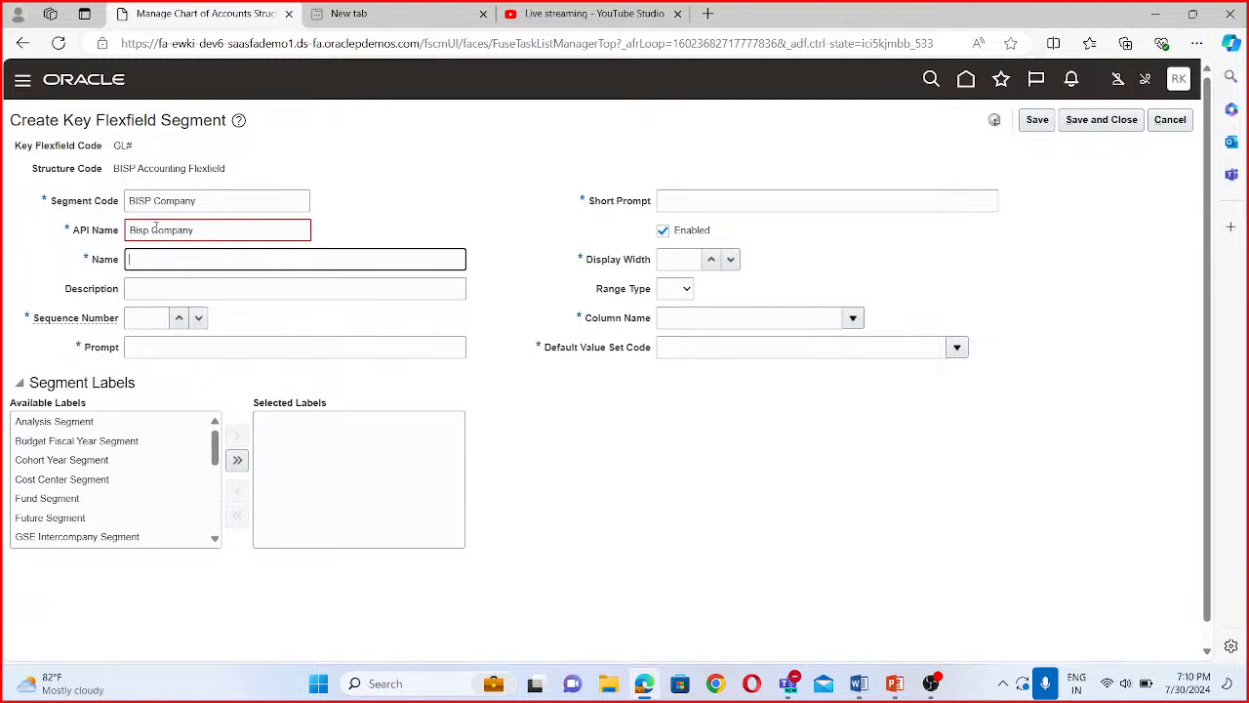
click(147, 230)
key(Delete)
click(220, 261)
- Copy the segment code "BISP Company" into the segment's name and description
drag(199, 200, 105, 198)
key(ctrl+c)
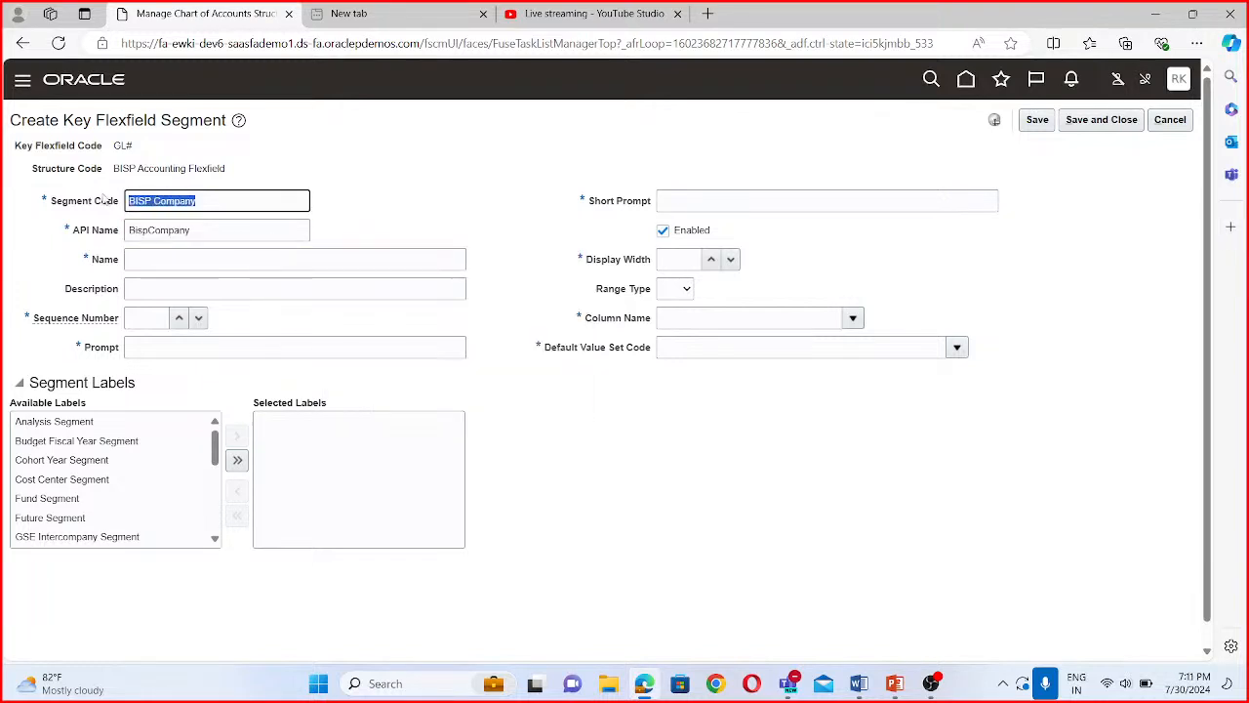
click(142, 257)
key(ctrl+v)
click(179, 291)
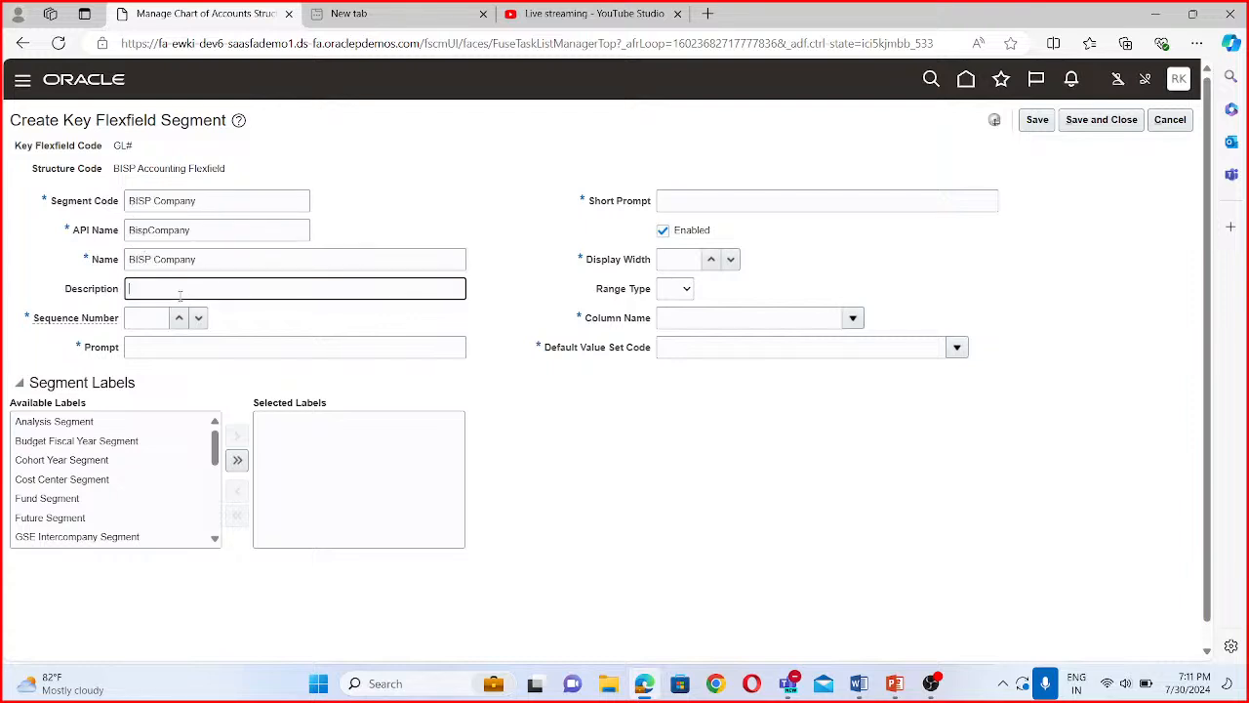
key(ctrl+v)
- Set the company segment's sequence number to 1 and enter "BISP Company" as its prompt and short prompt
click(157, 318)
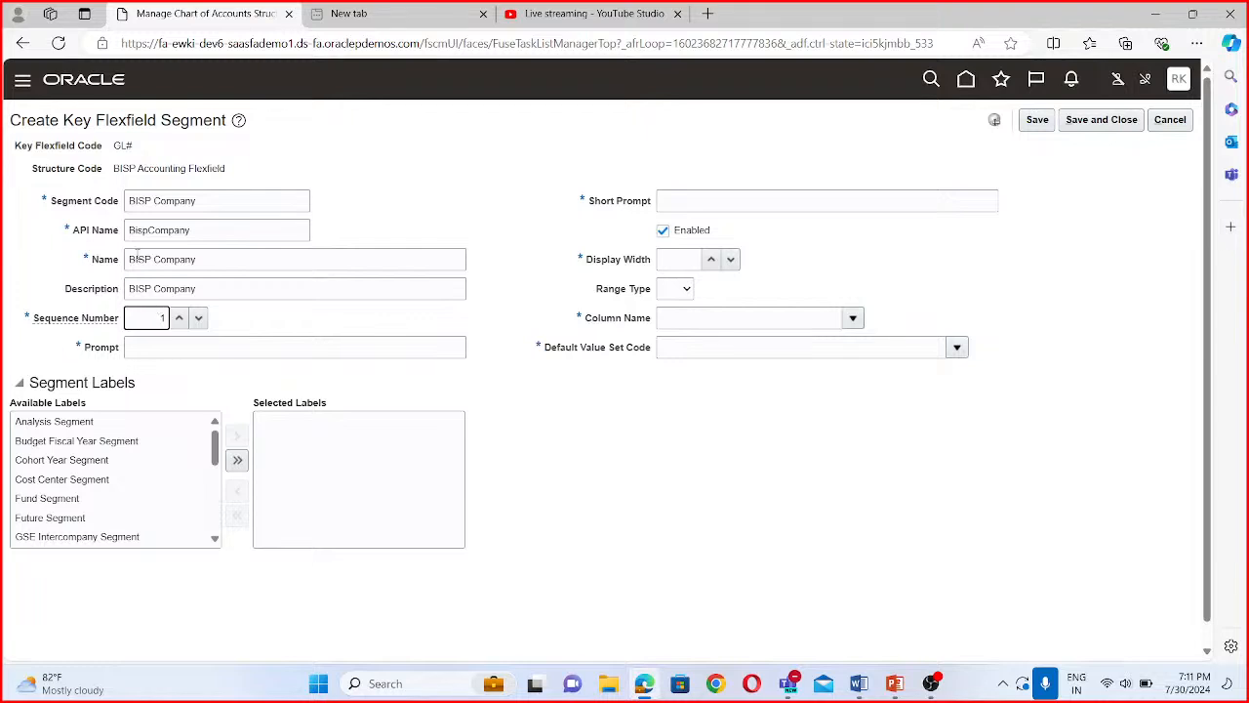
click(241, 339)
key(ctrl+v)
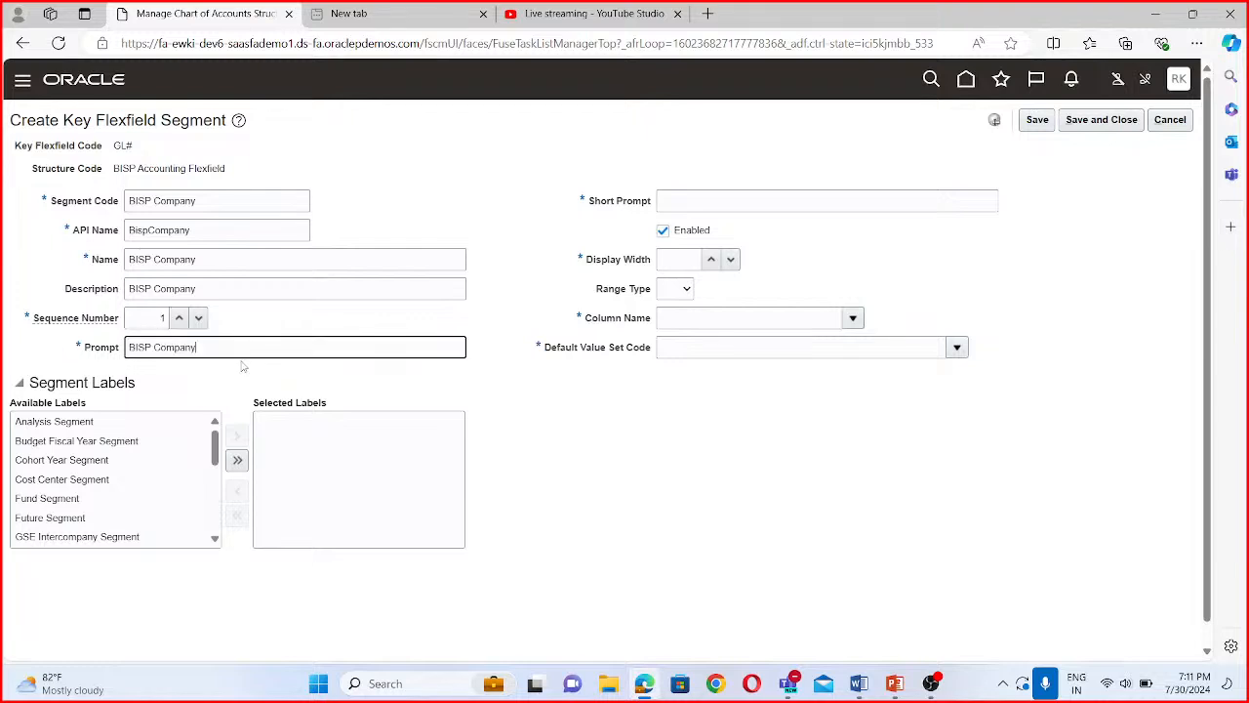
click(734, 202)
key(ctrl+v)
- Set the company segment's display width to 30 and its column name to SEGMENT1
click(680, 261)
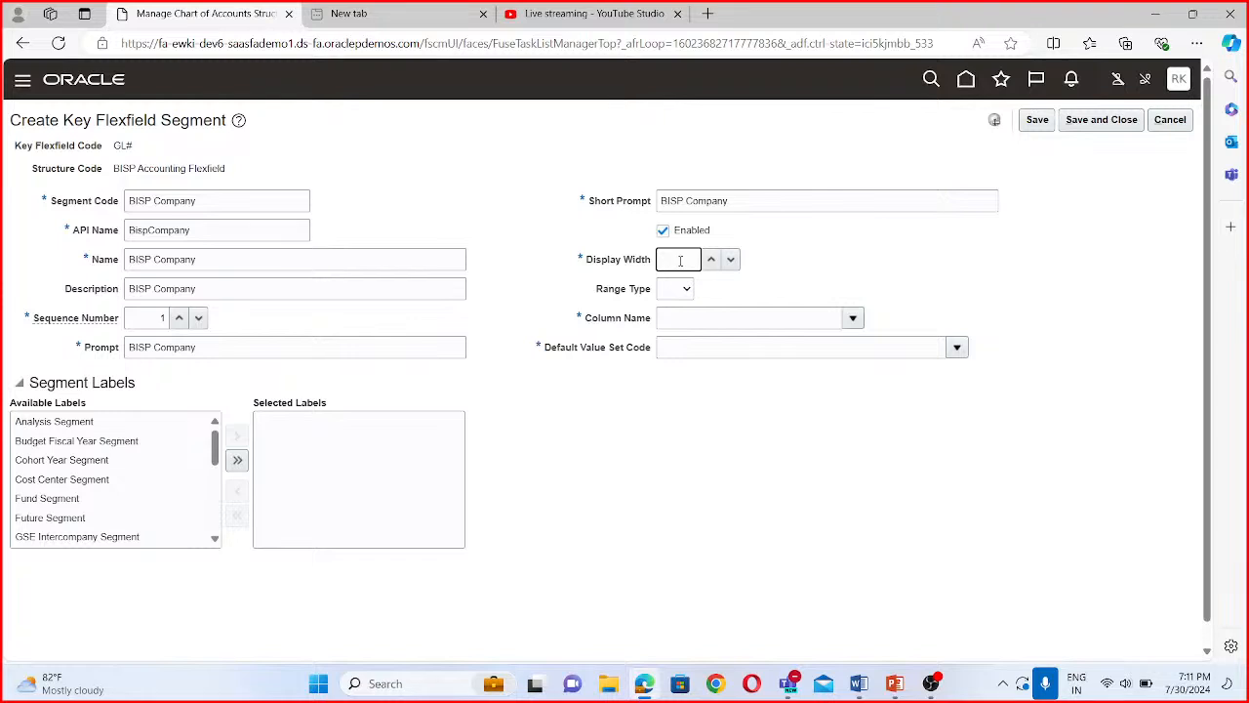
text(30)
click(700, 317)
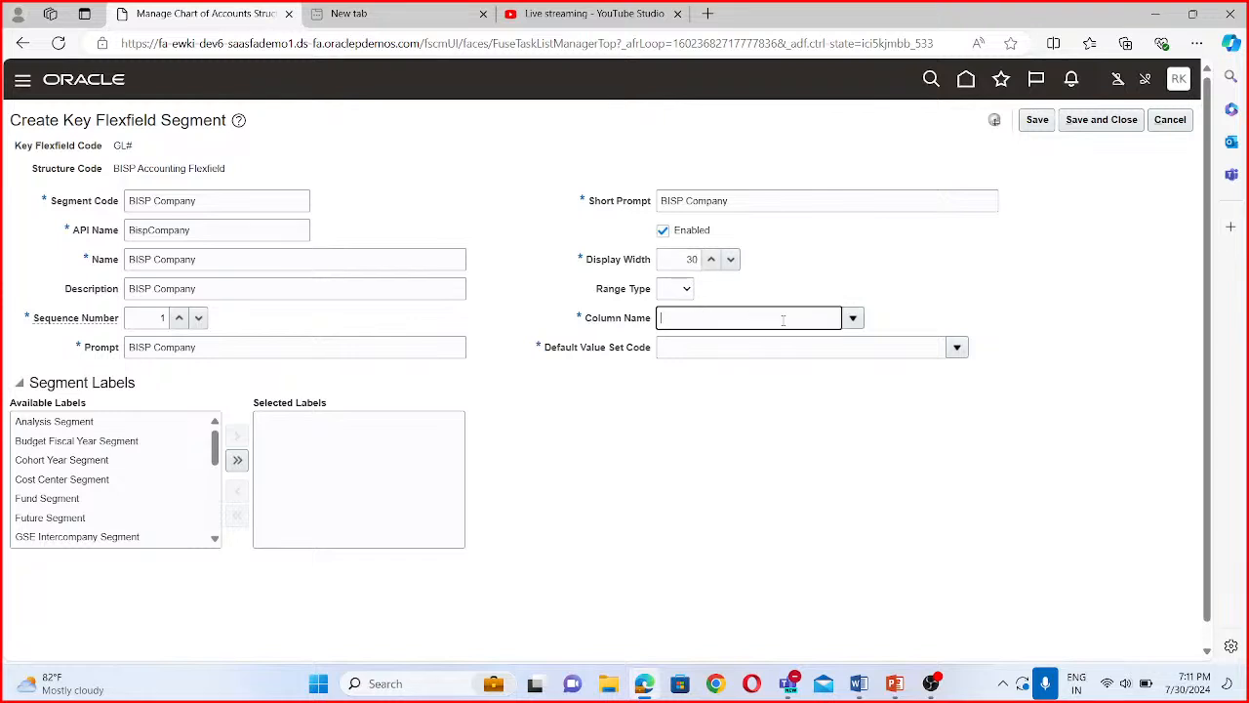
click(848, 314)
click(703, 373)
- Search the value sets by code BISP and assign BISP Company as the segment's default value set
click(959, 347)
click(959, 348)
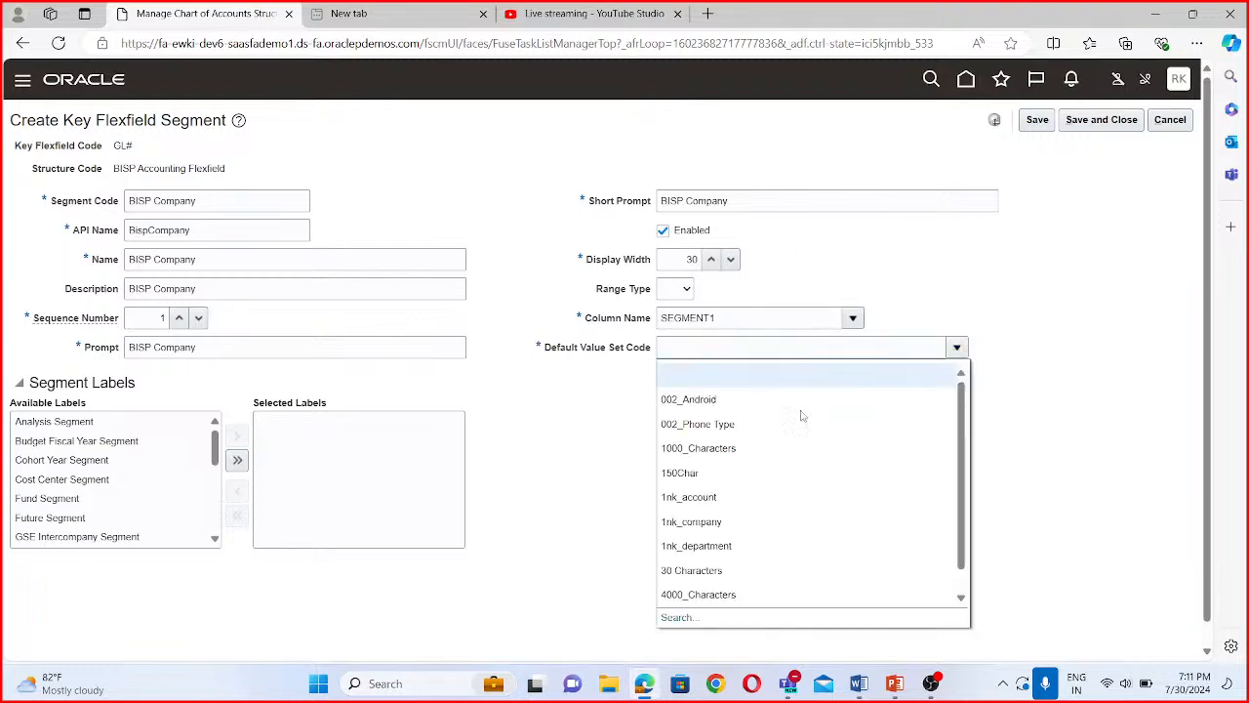
click(678, 618)
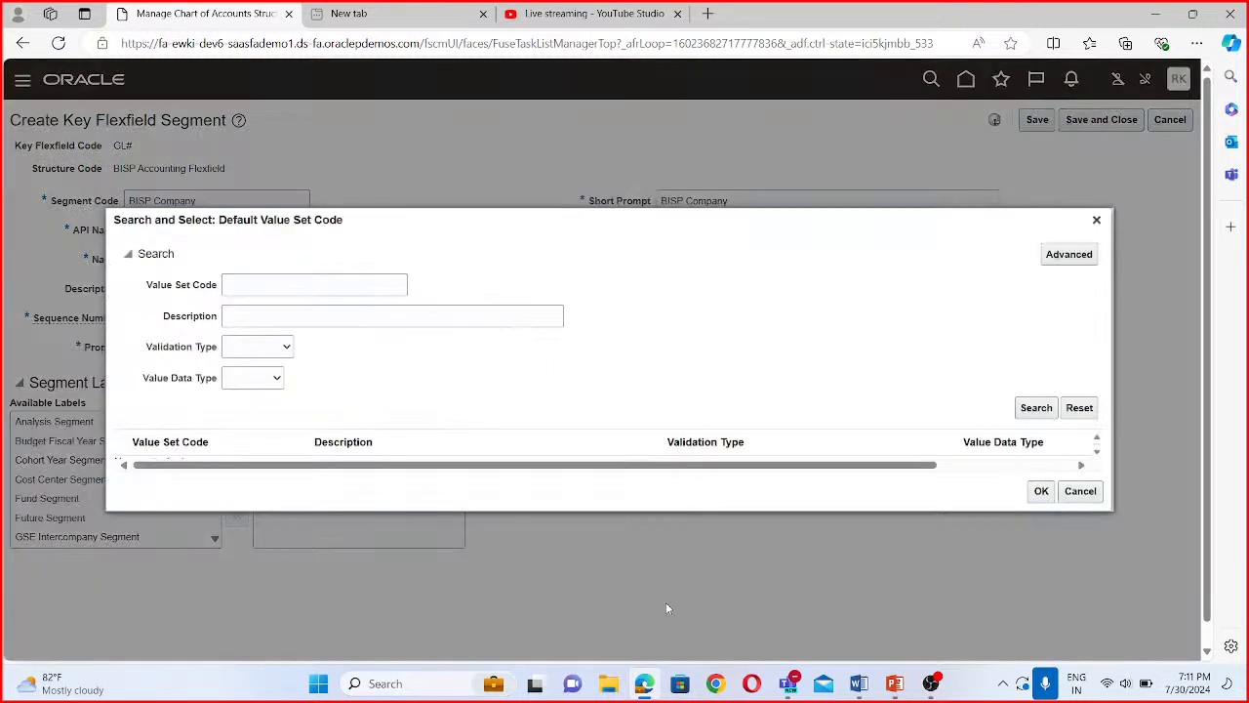
click(280, 286)
text(BISP)
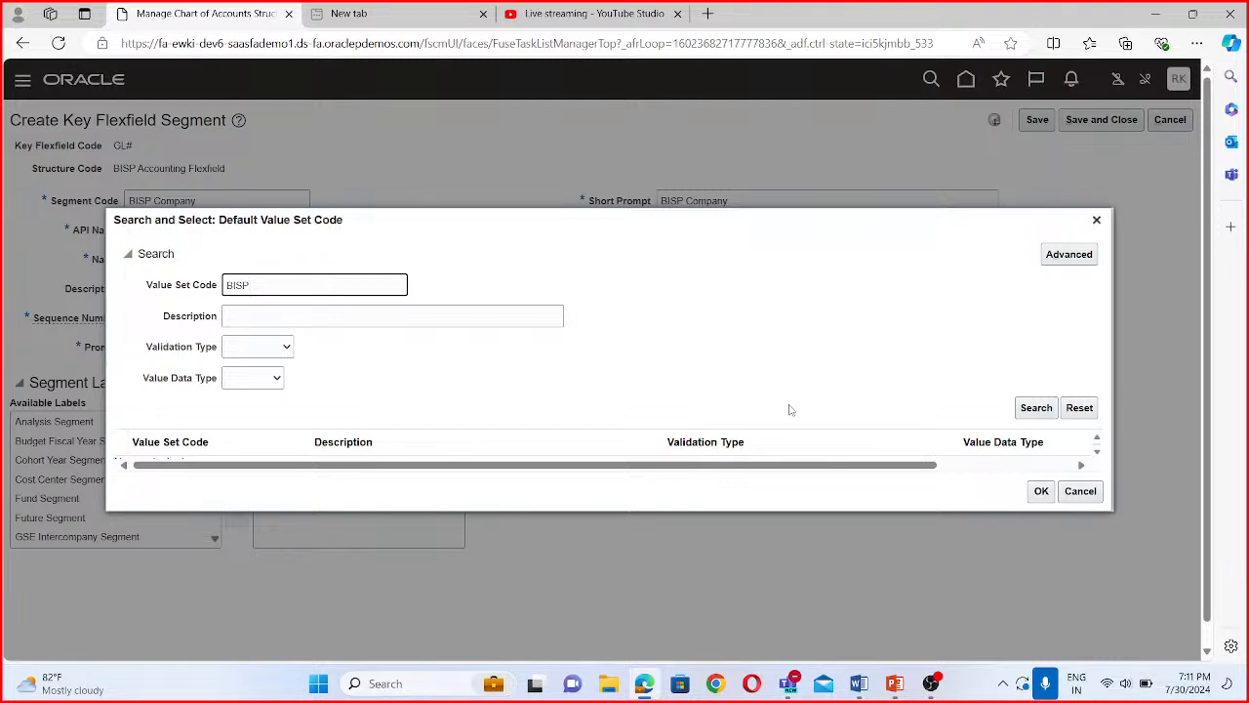
click(1037, 408)
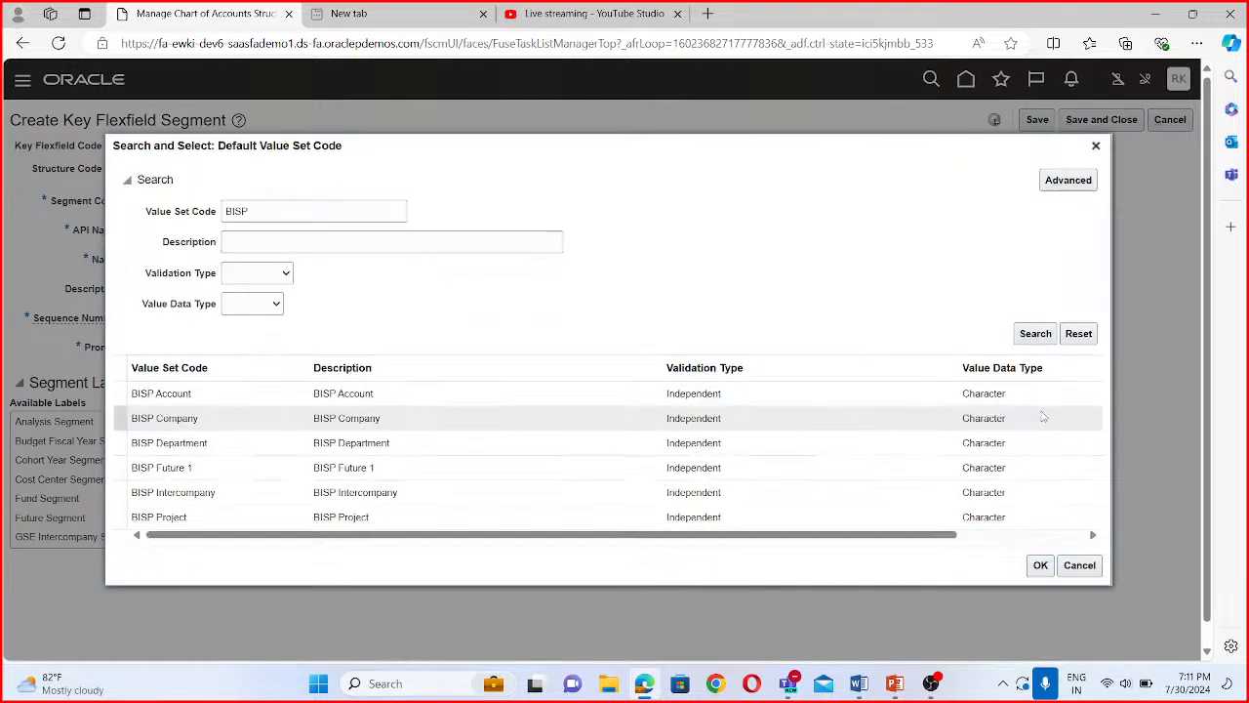
click(182, 420)
click(1040, 565)
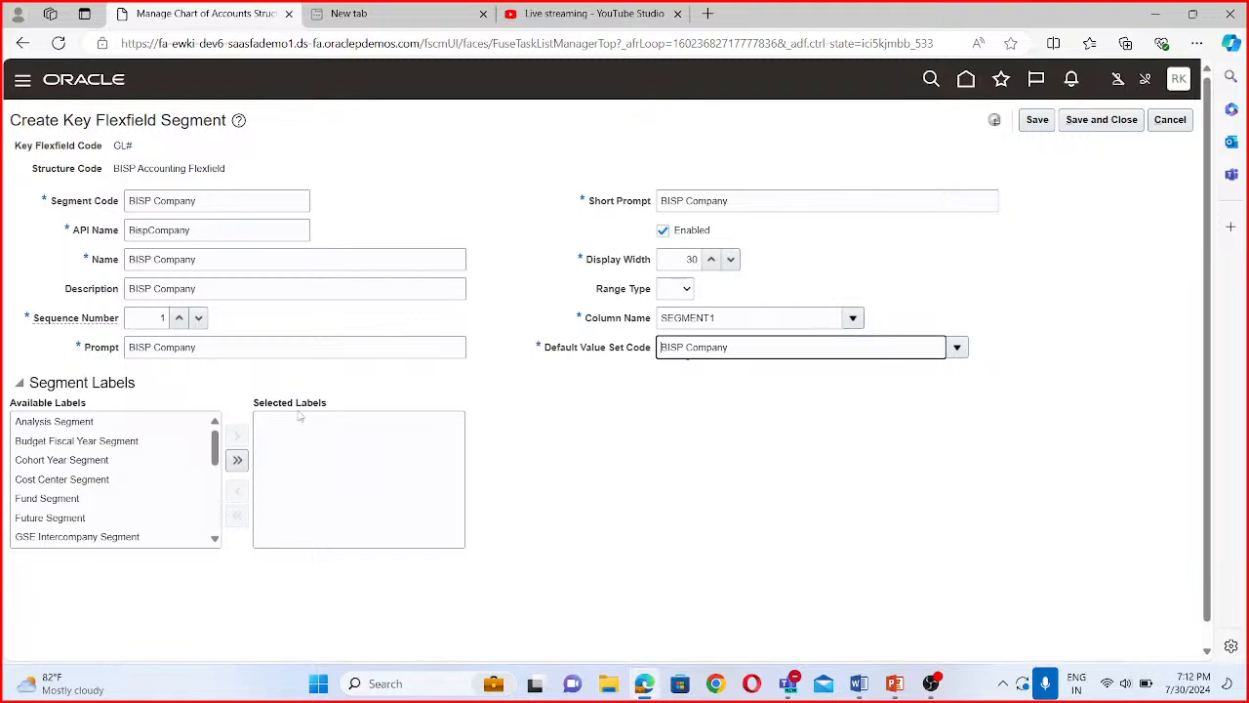
- Assign the Primary Balancing Segment label to the company segment, and save and close it
drag(215, 447, 219, 497)
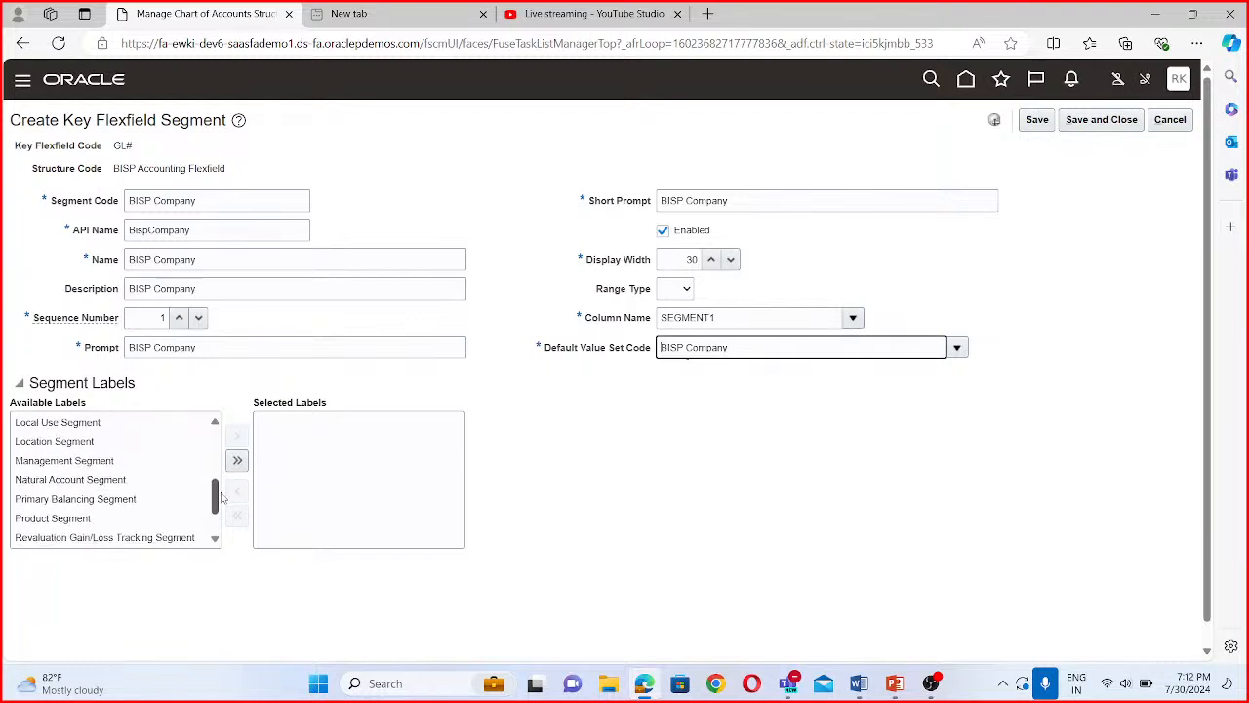
click(130, 500)
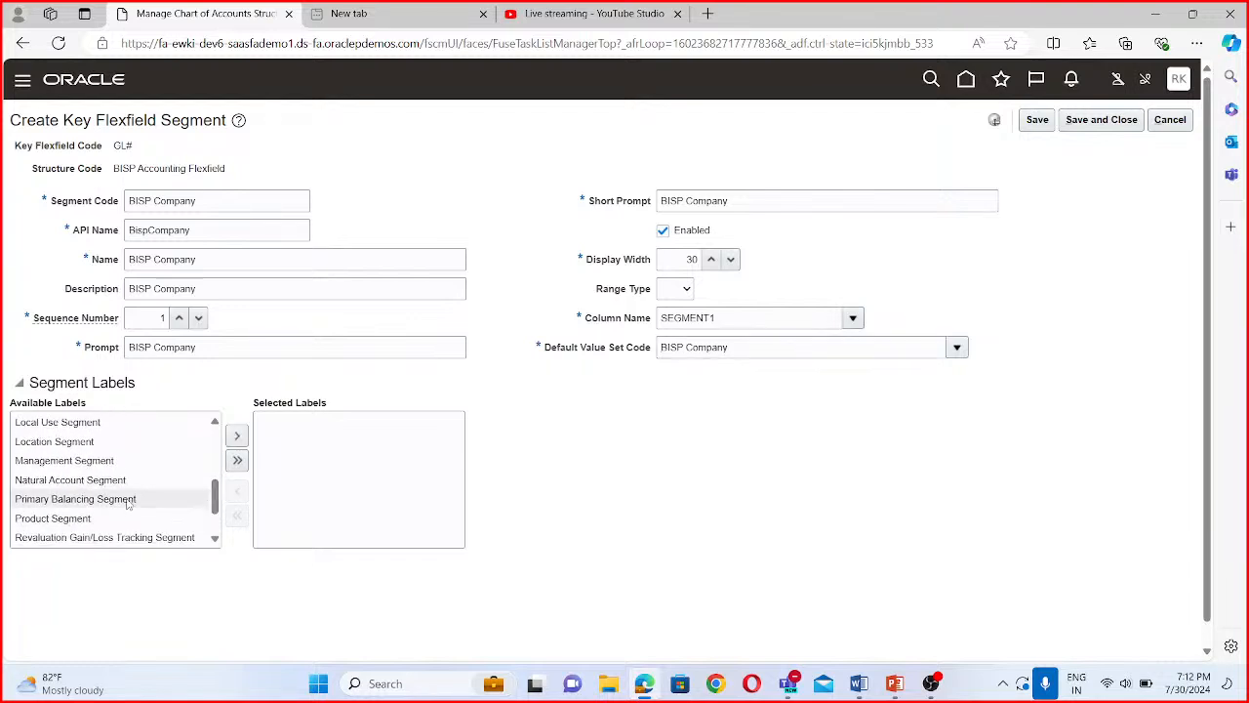
click(238, 435)
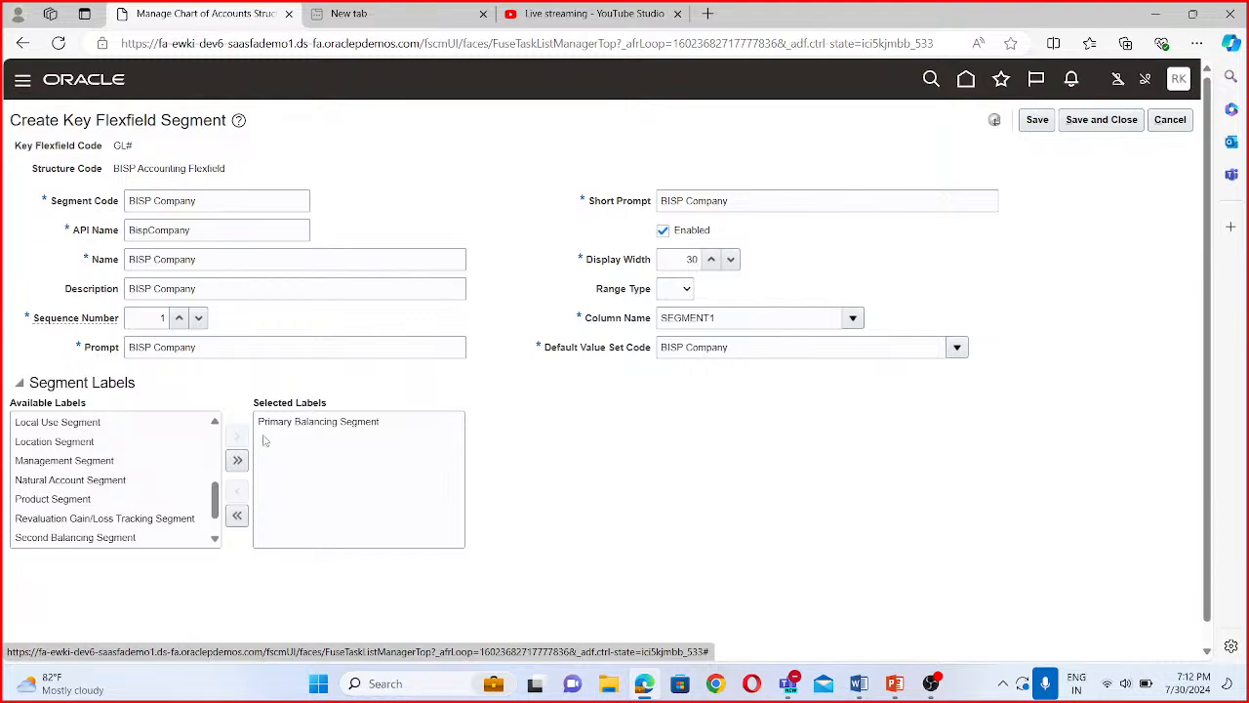
click(1112, 121)
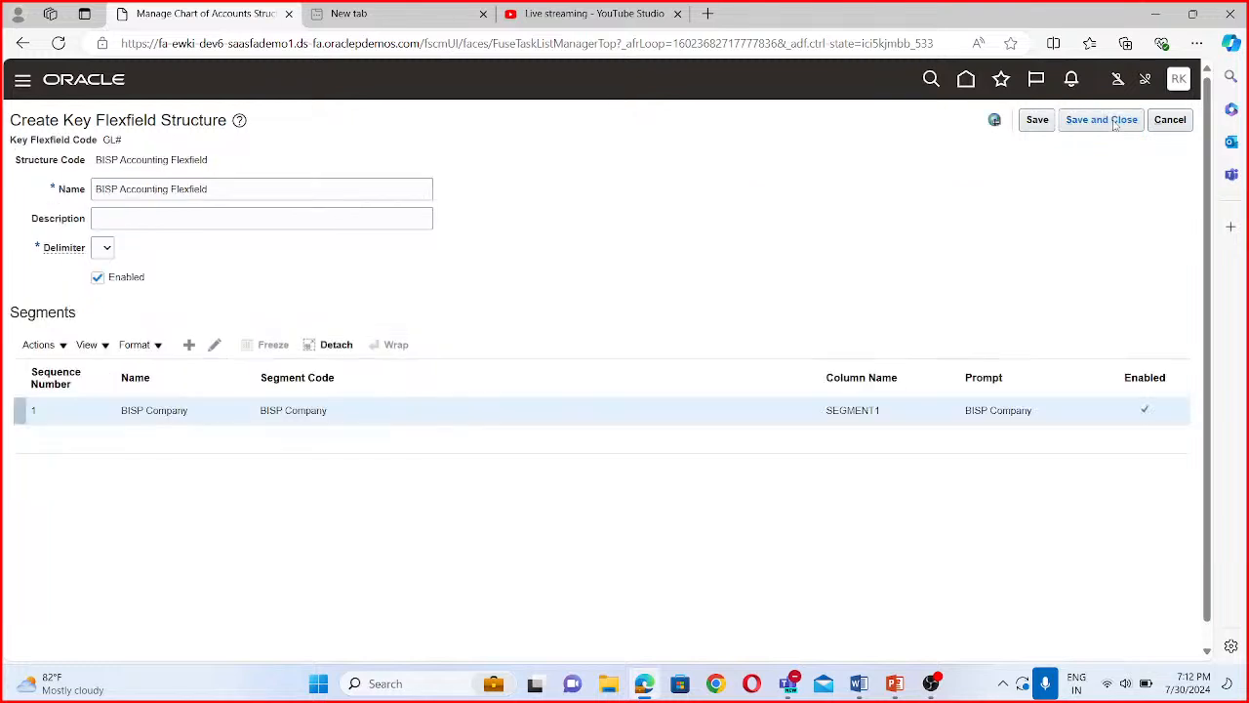
- Add a second segment with the segment code "BISP Department" and the API name "BispDepartment"
click(188, 346)
click(158, 198)
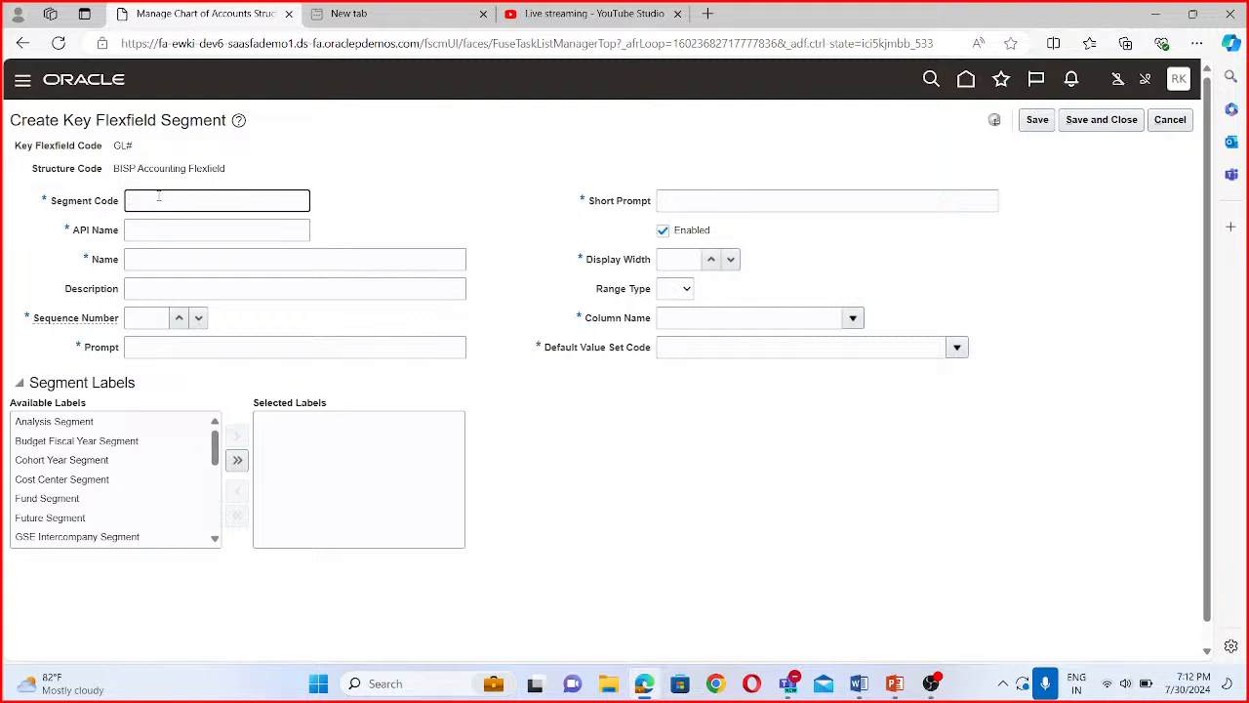
text(BISP Separtment)
click(195, 224)
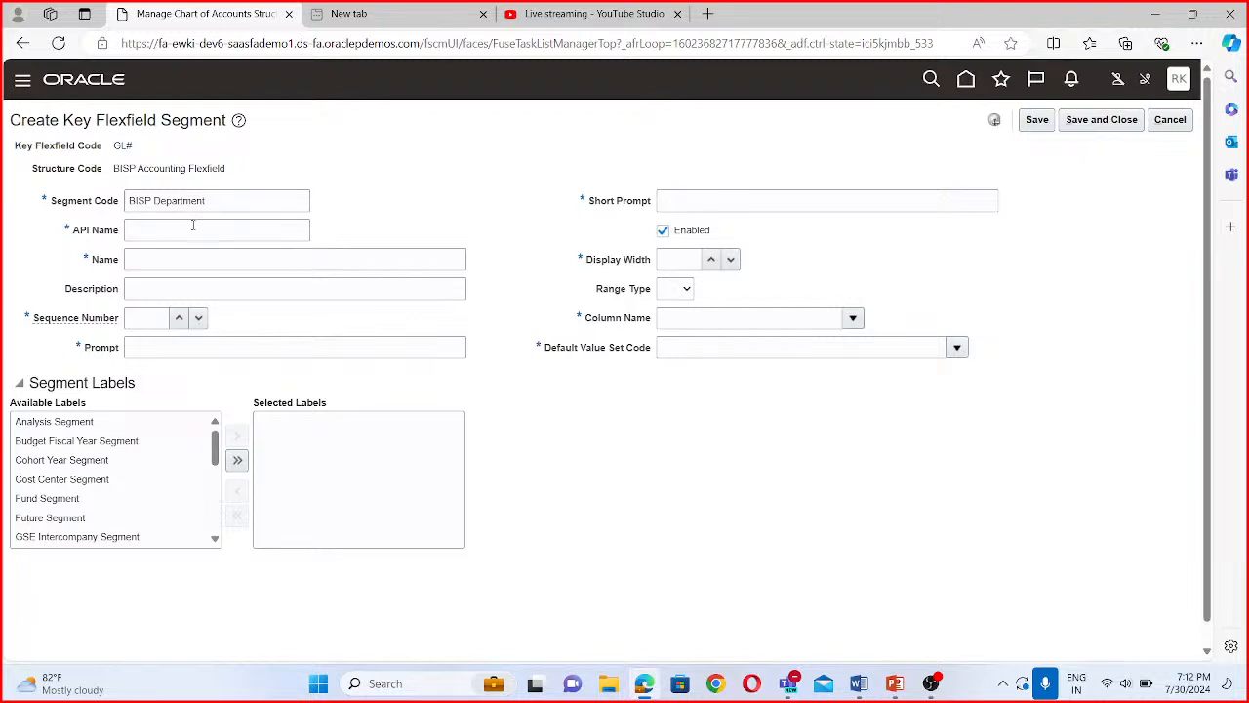
click(132, 230)
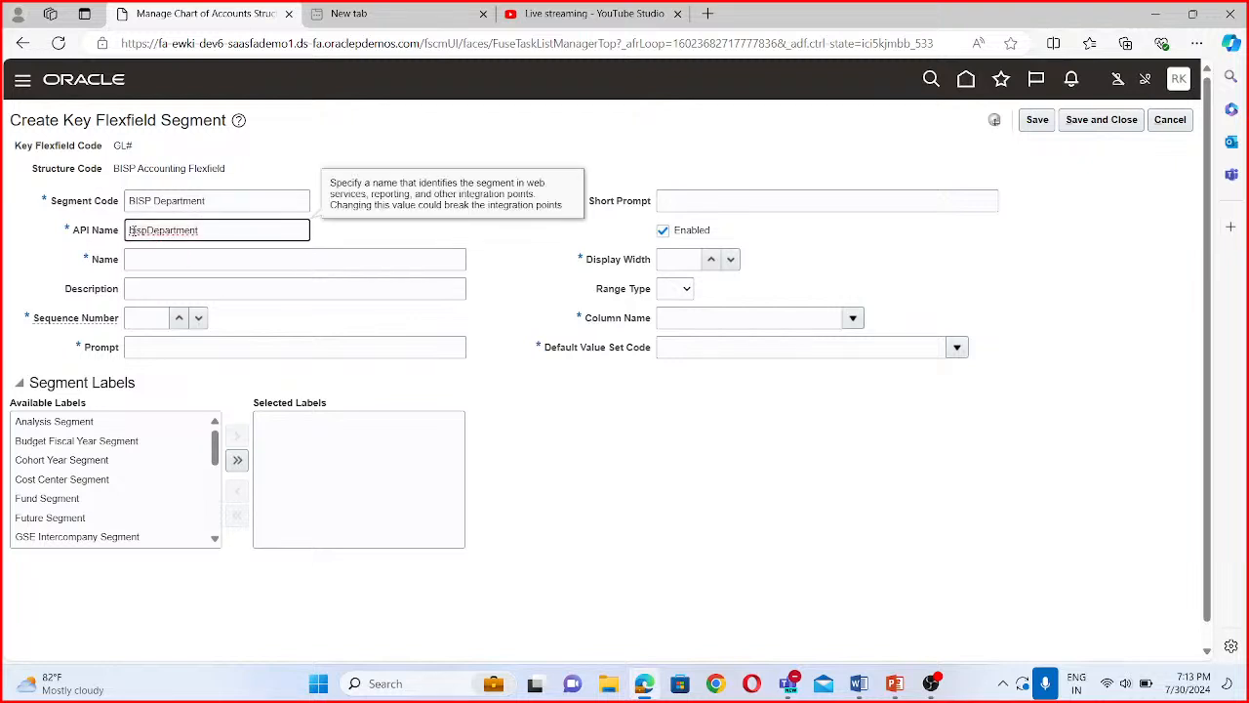
click(147, 270)
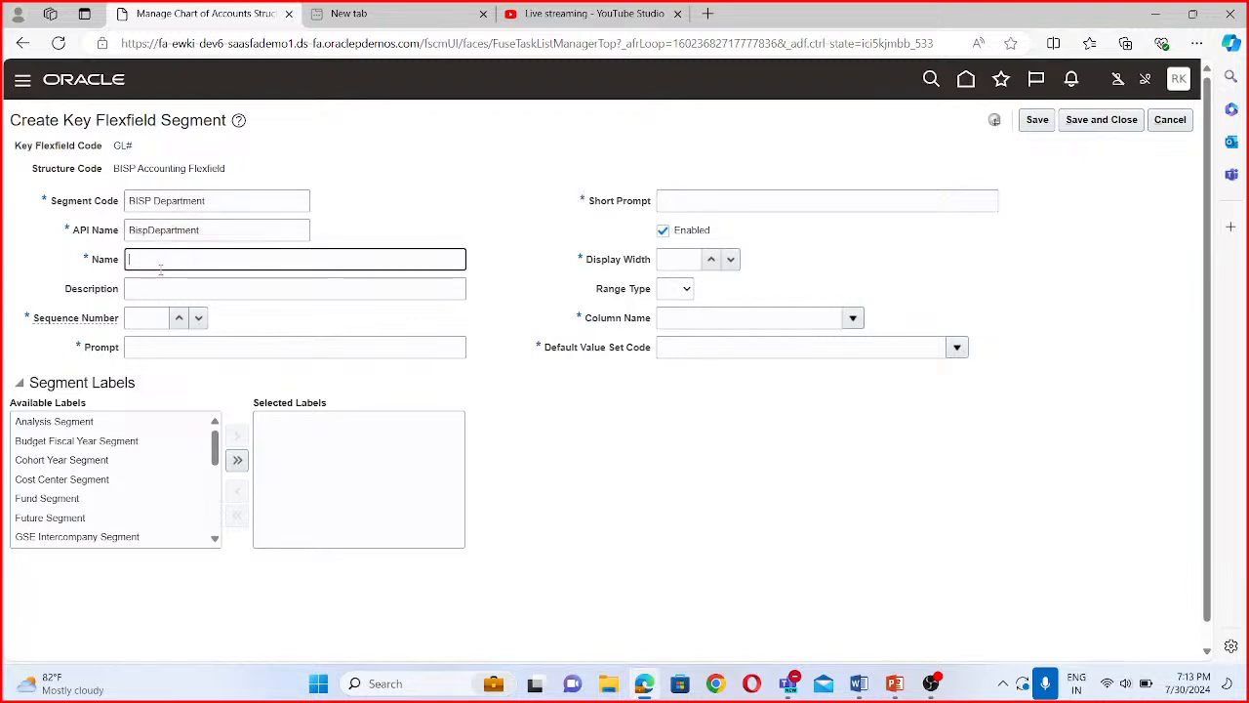
- Enter "BISP Department" as the department segment's name and description, and set its sequence number to 2
triple_click(210, 198)
key(ctrl+c)
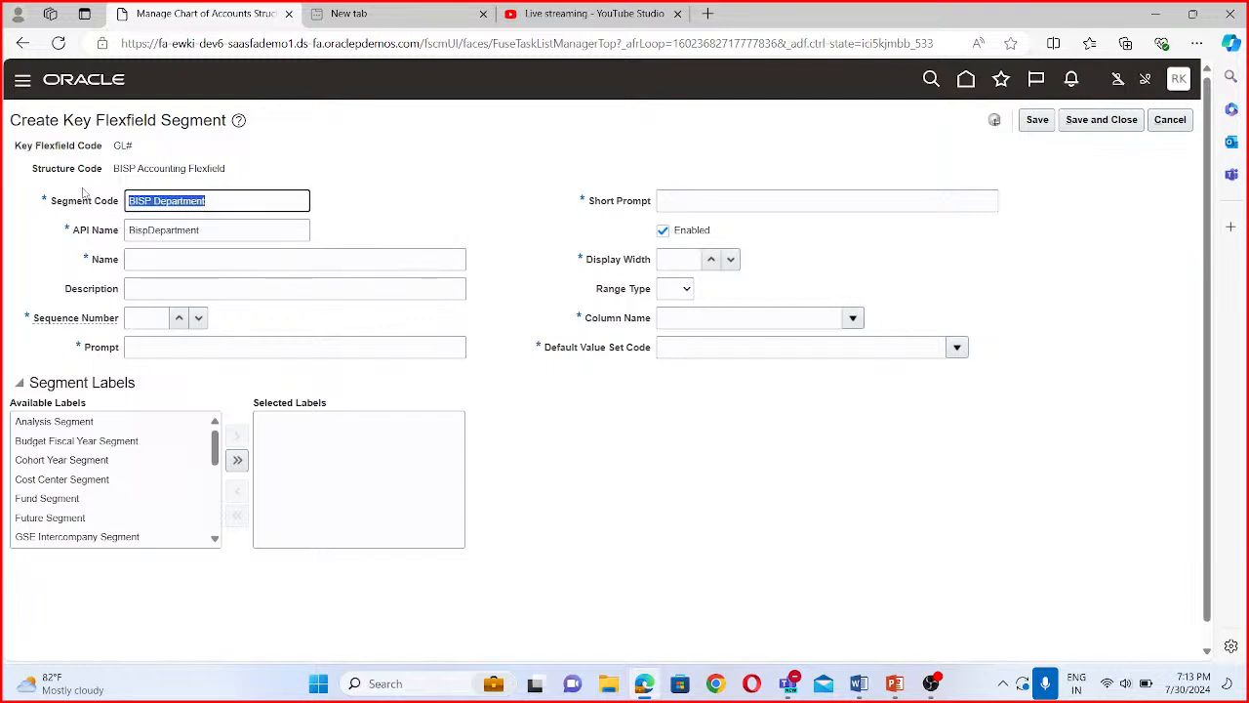
click(174, 257)
key(ctrl+v)
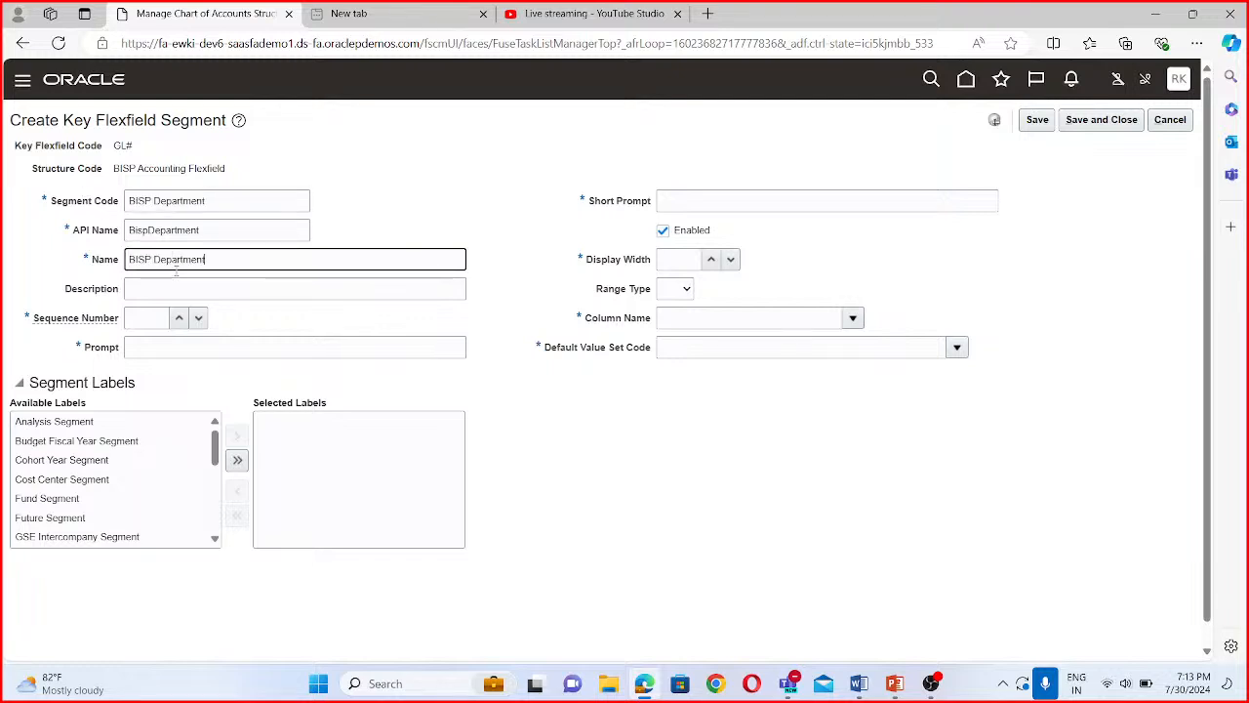
click(176, 286)
key(ctrl+v)
click(143, 314)
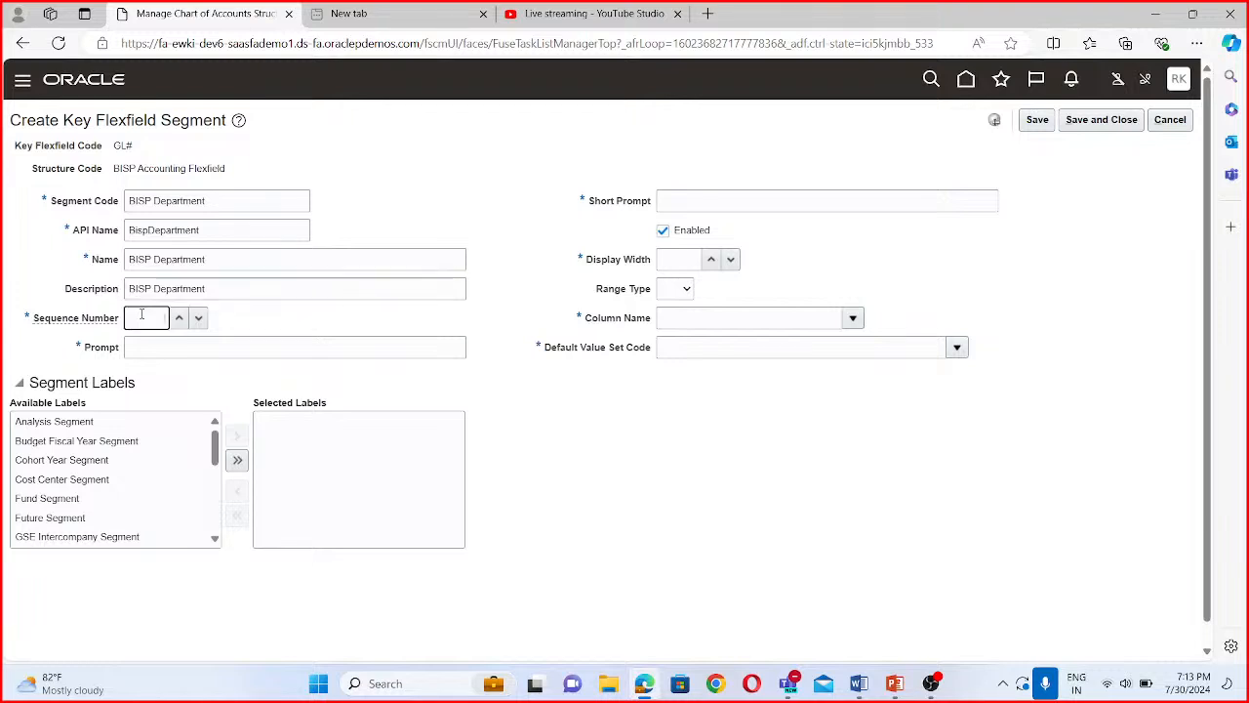
text(2)
- Set the department segment's short prompt to "BISP Department", its display width to 30 and its column name to SEGMENT2
click(785, 202)
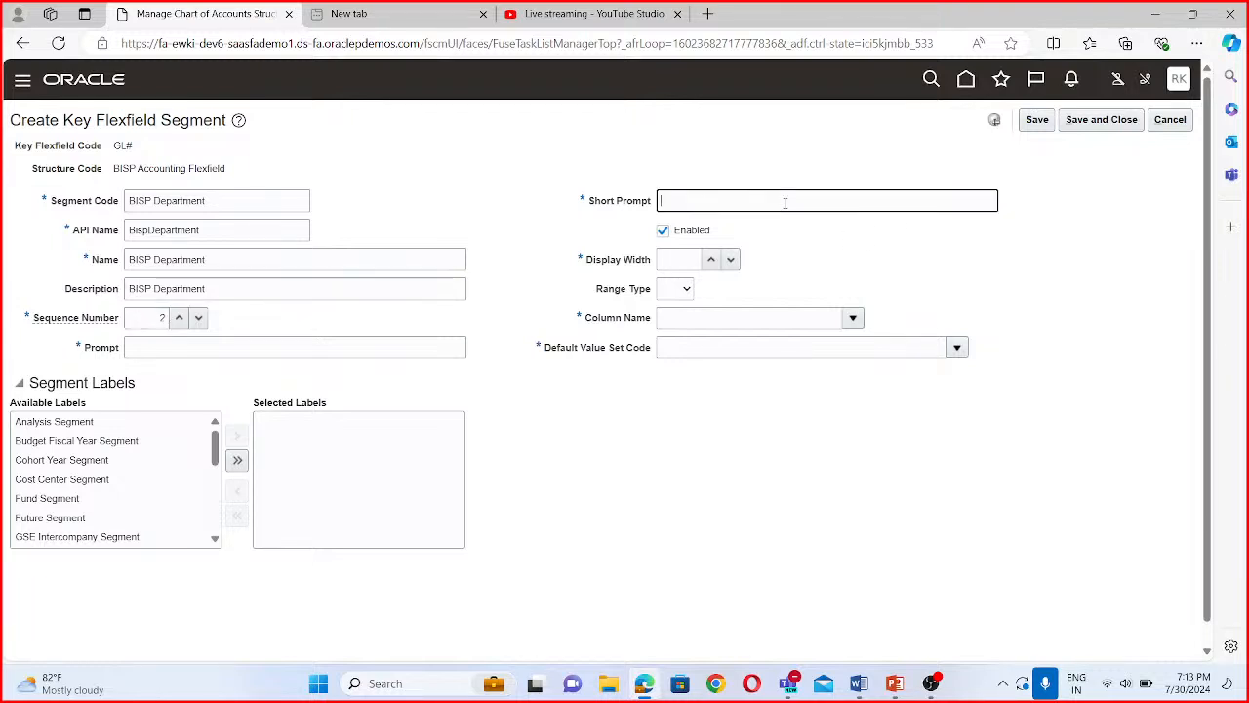
key(ctrl+v)
click(689, 258)
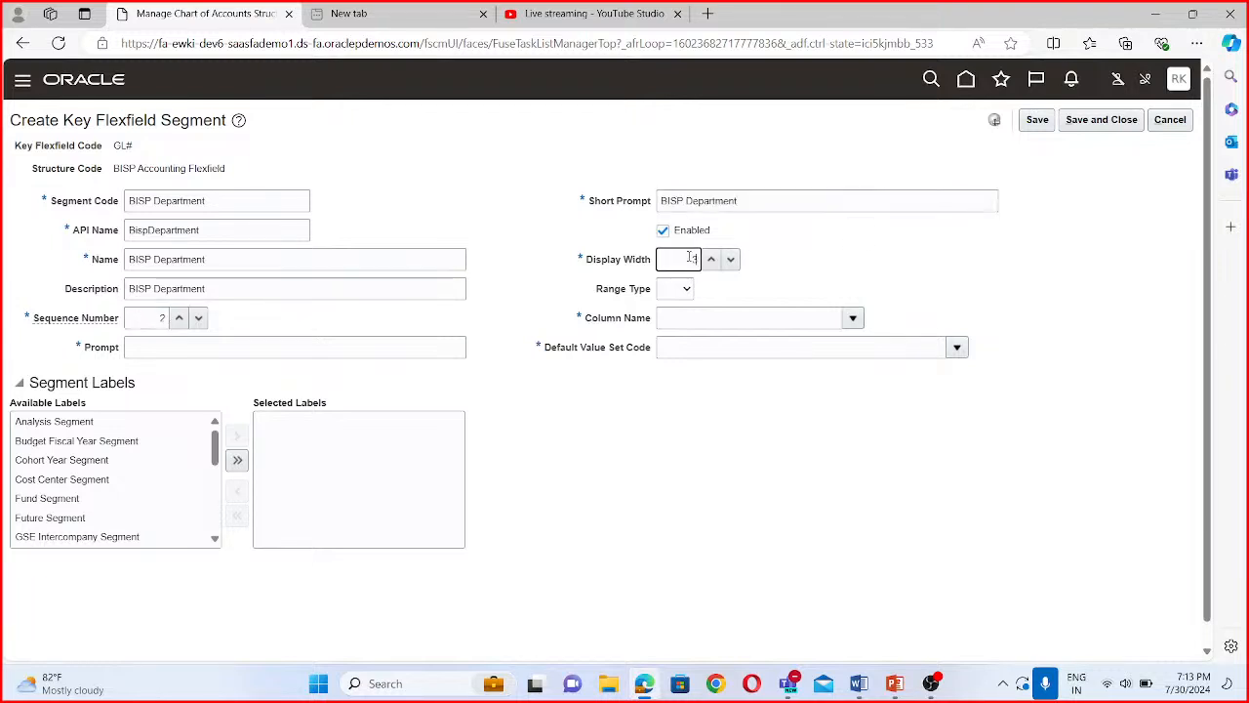
click(853, 318)
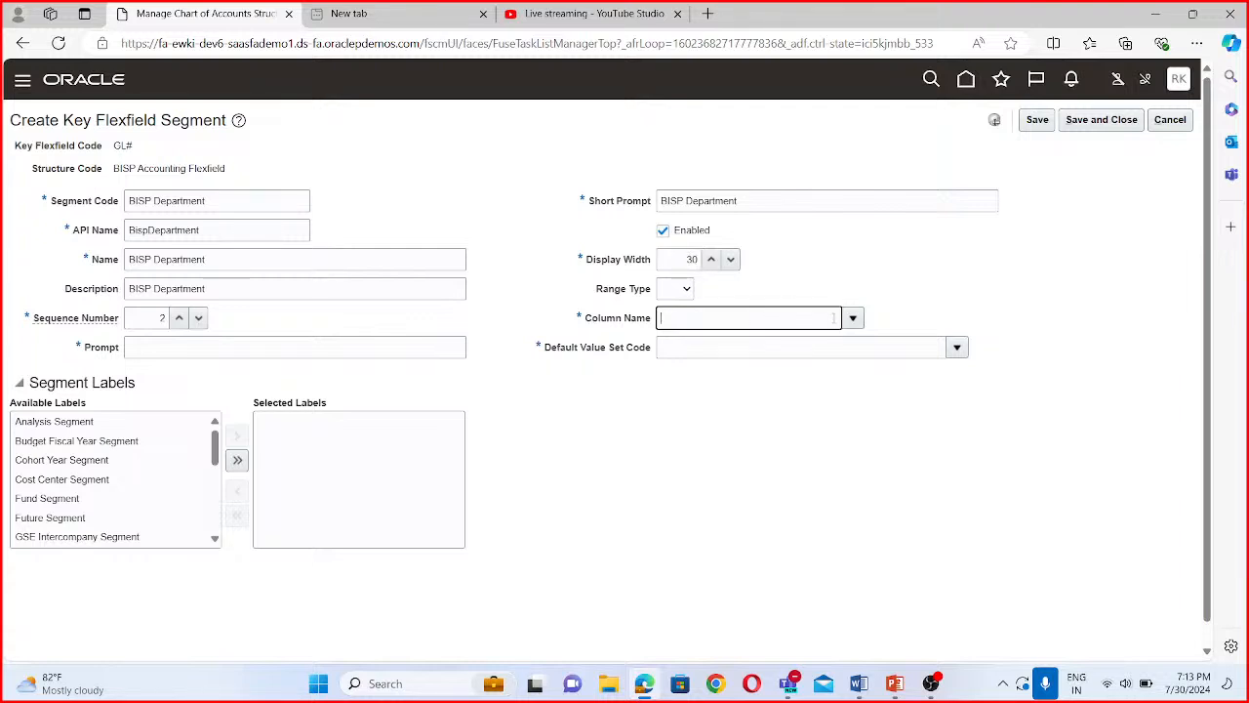
click(698, 395)
- Search the value sets by code BISP and assign BISP Department as the department segment's default value set
click(957, 348)
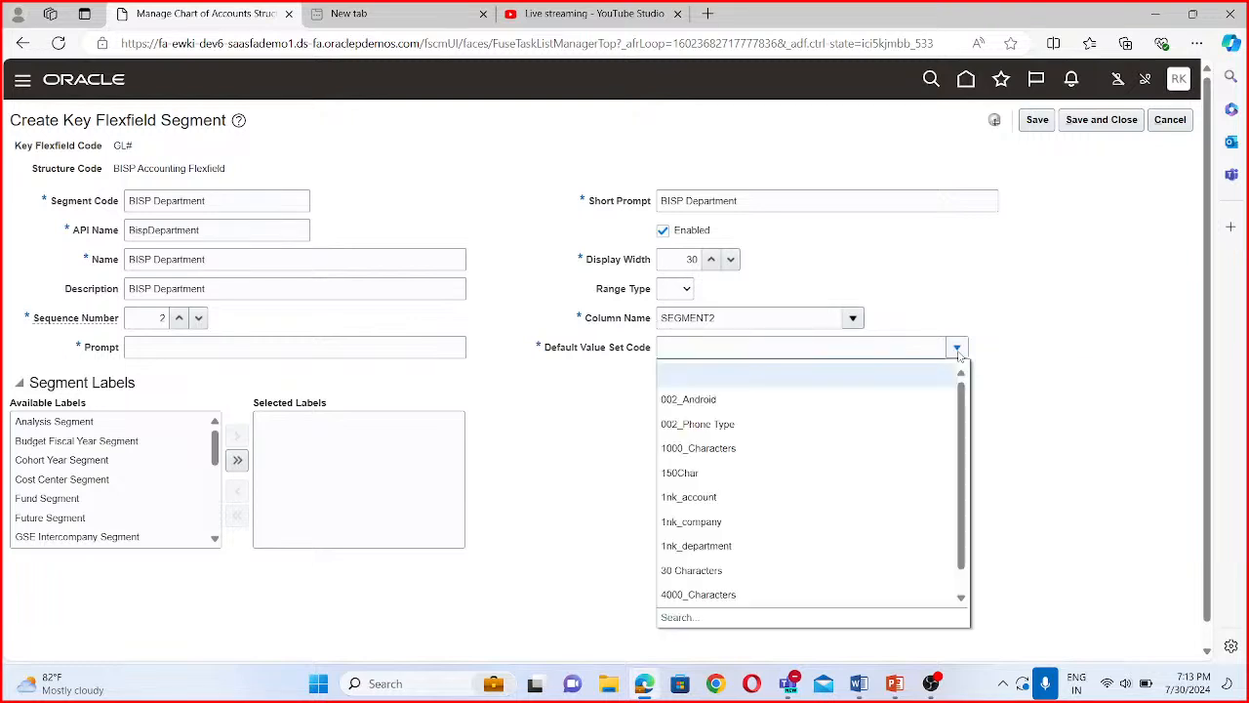
click(695, 619)
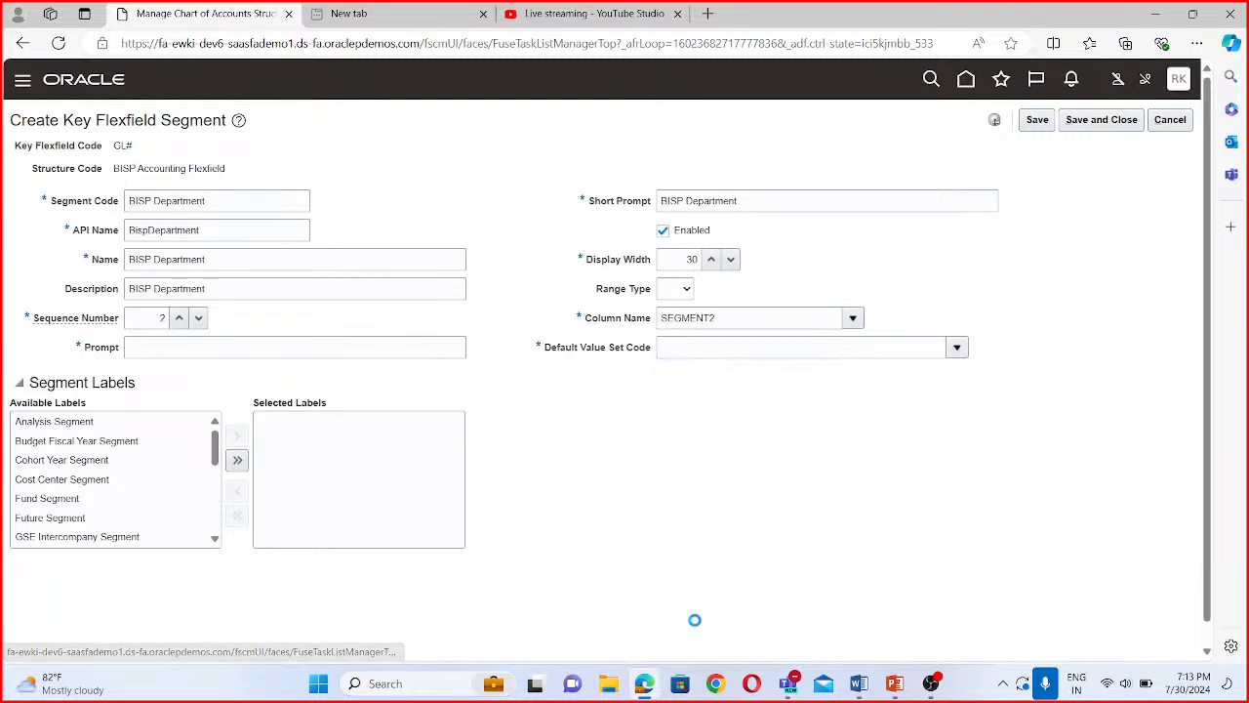
click(250, 284)
text(NBC)
key(BackSpace)
key(BackSpace)
key(BackSpace)
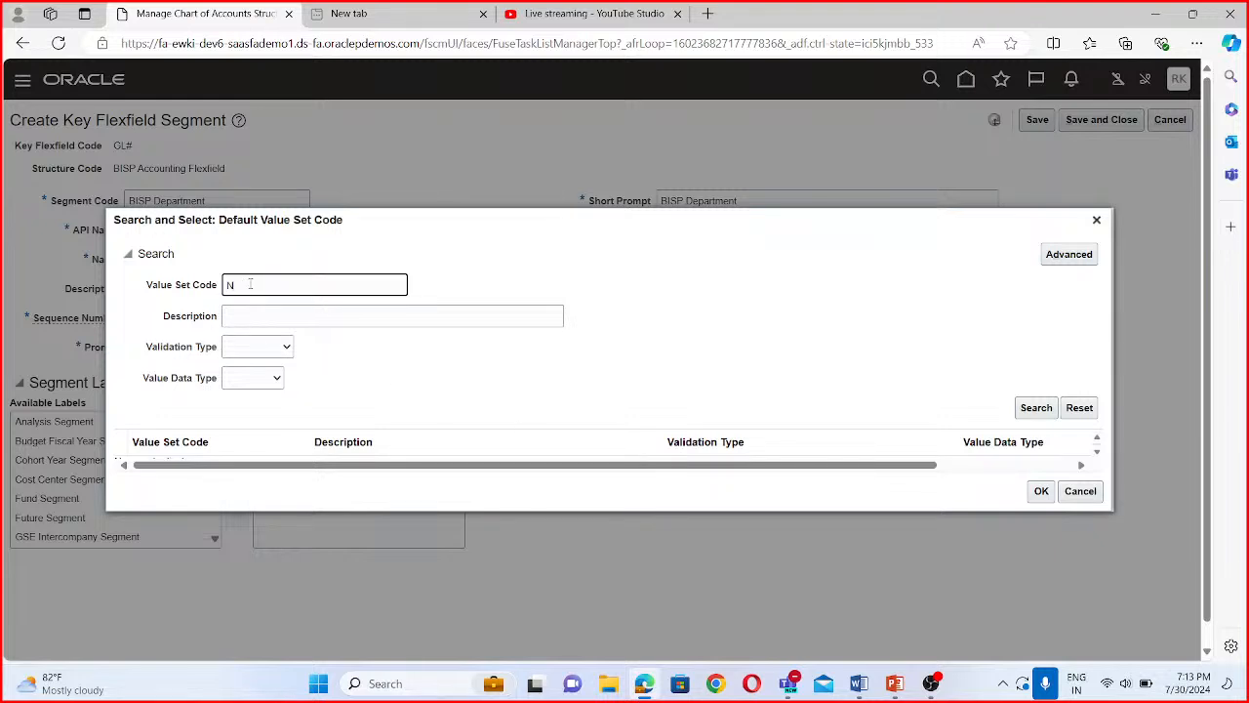
text(BISP)
click(1045, 408)
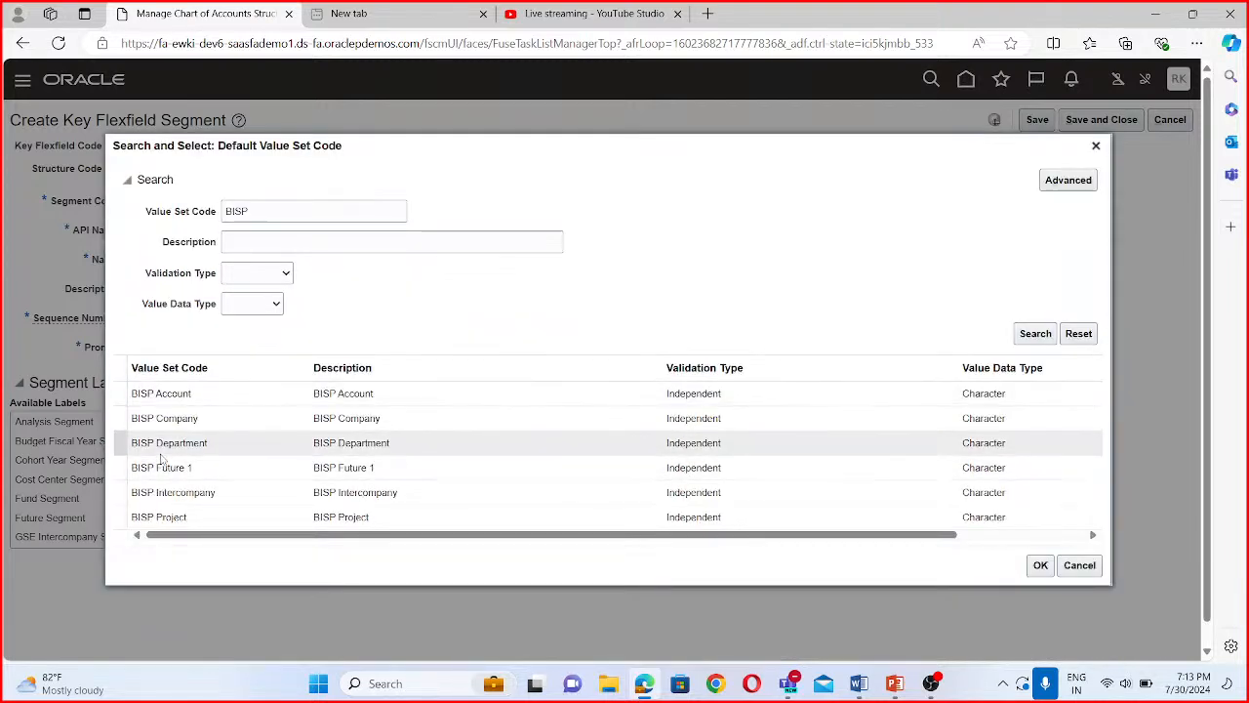
click(173, 445)
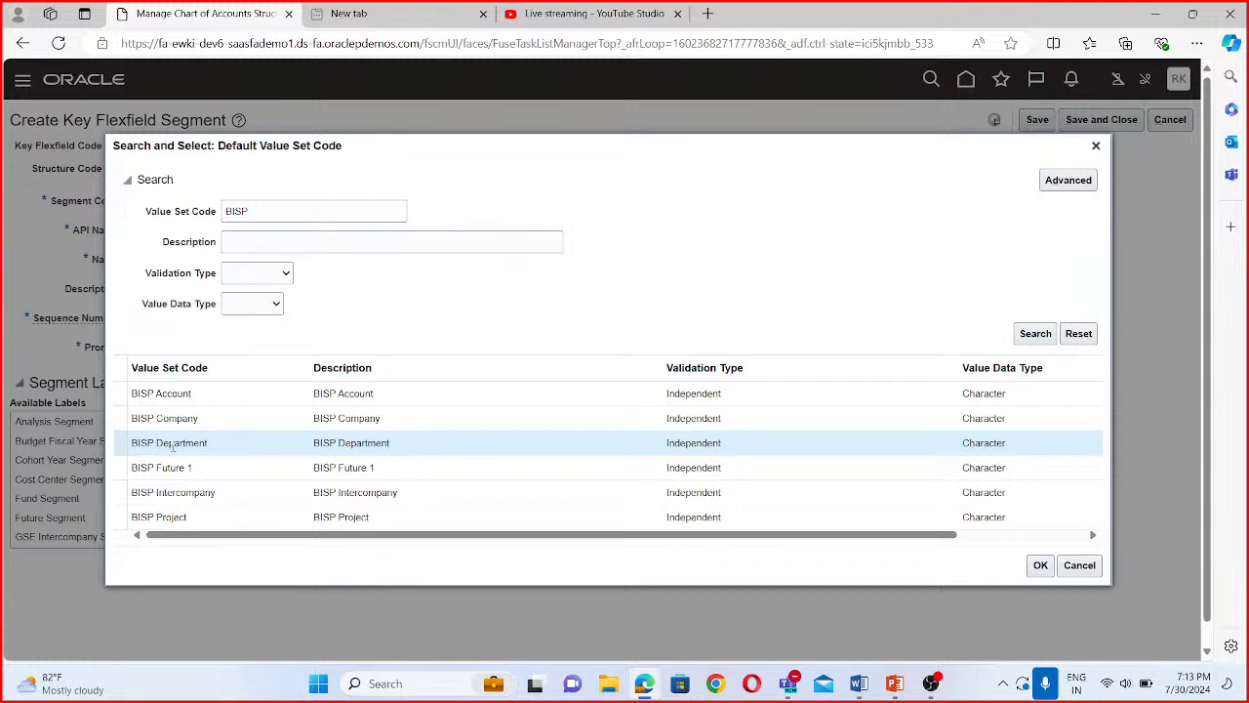
click(1041, 565)
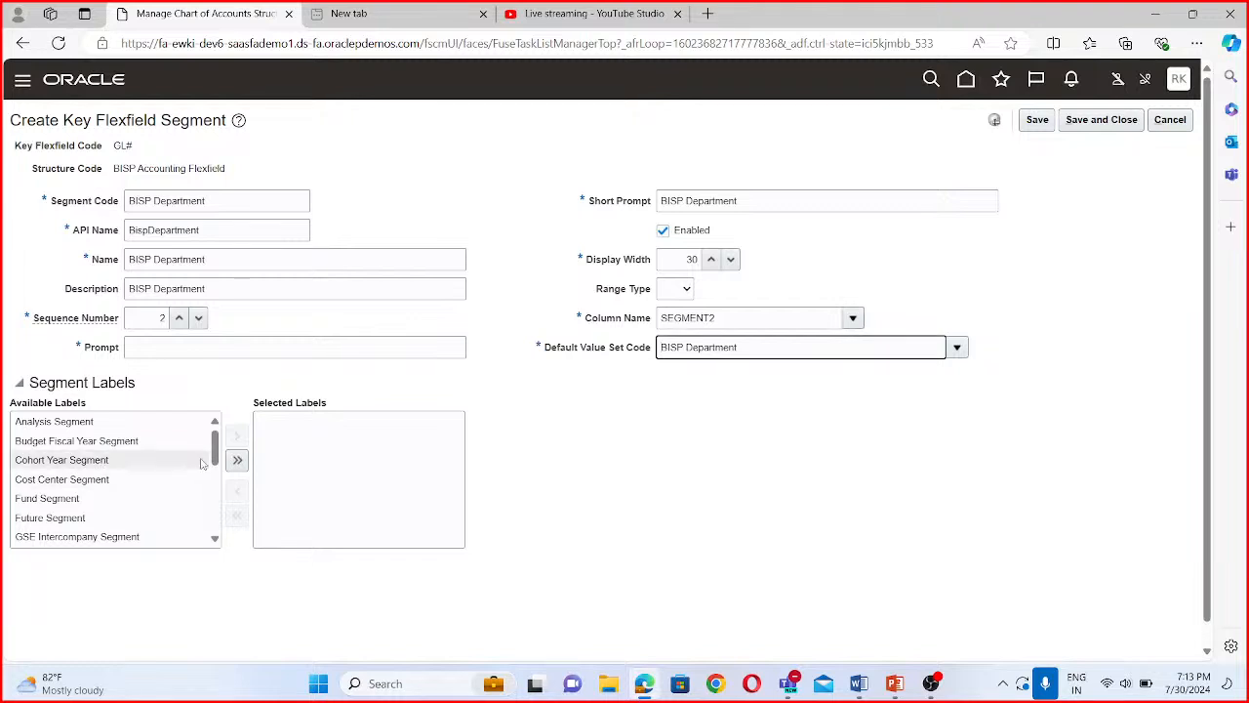
- Assign the Cost Center Segment label to the department segment, enter "BISP Department" as its prompt, and save and close it
click(89, 484)
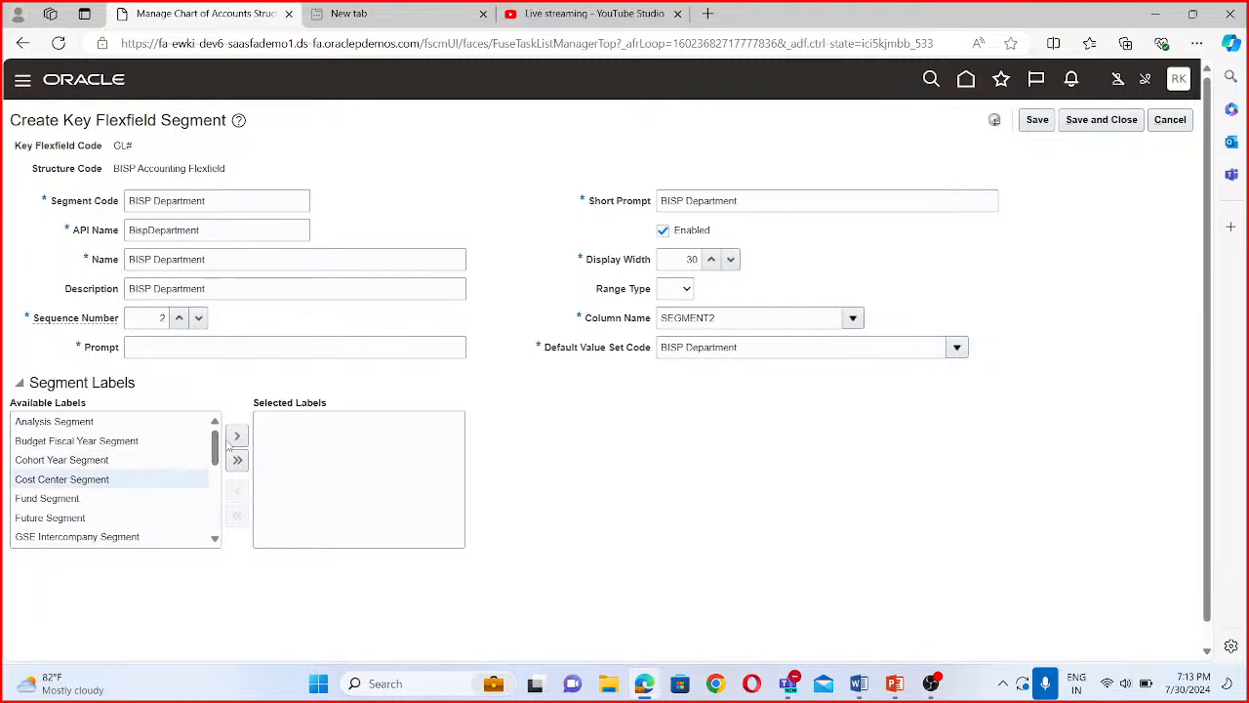
click(236, 436)
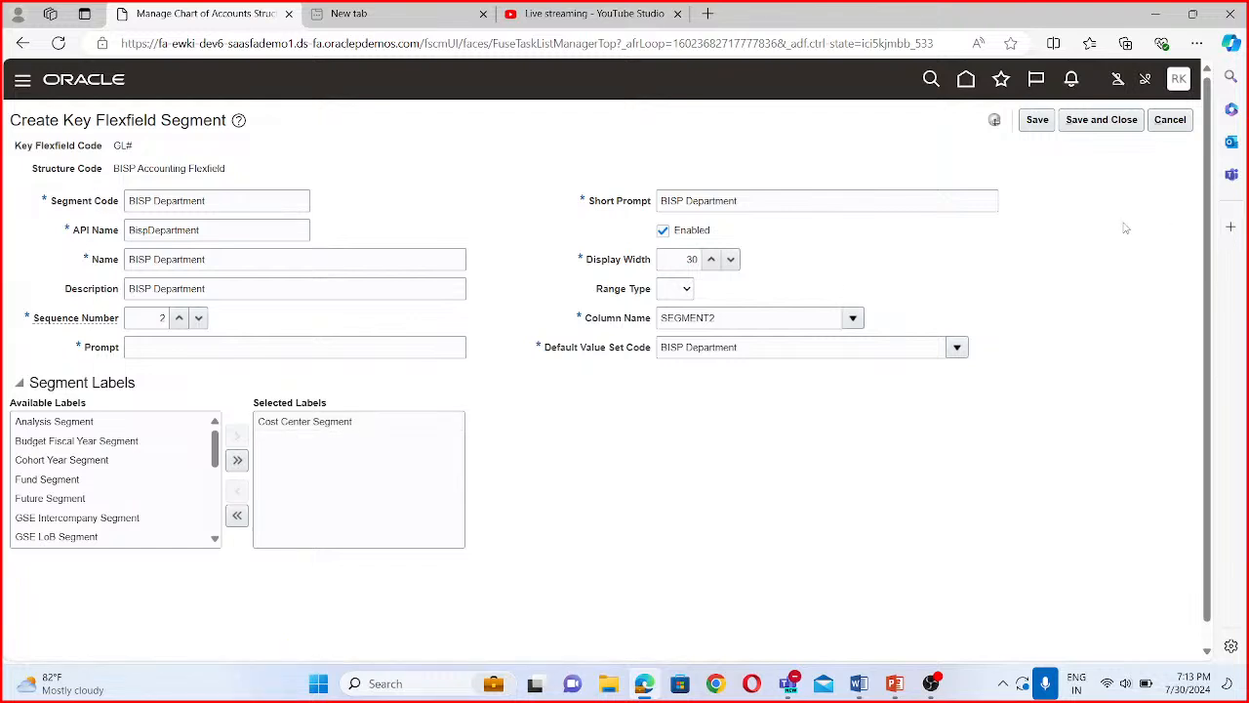
click(203, 351)
text(BISP Department)
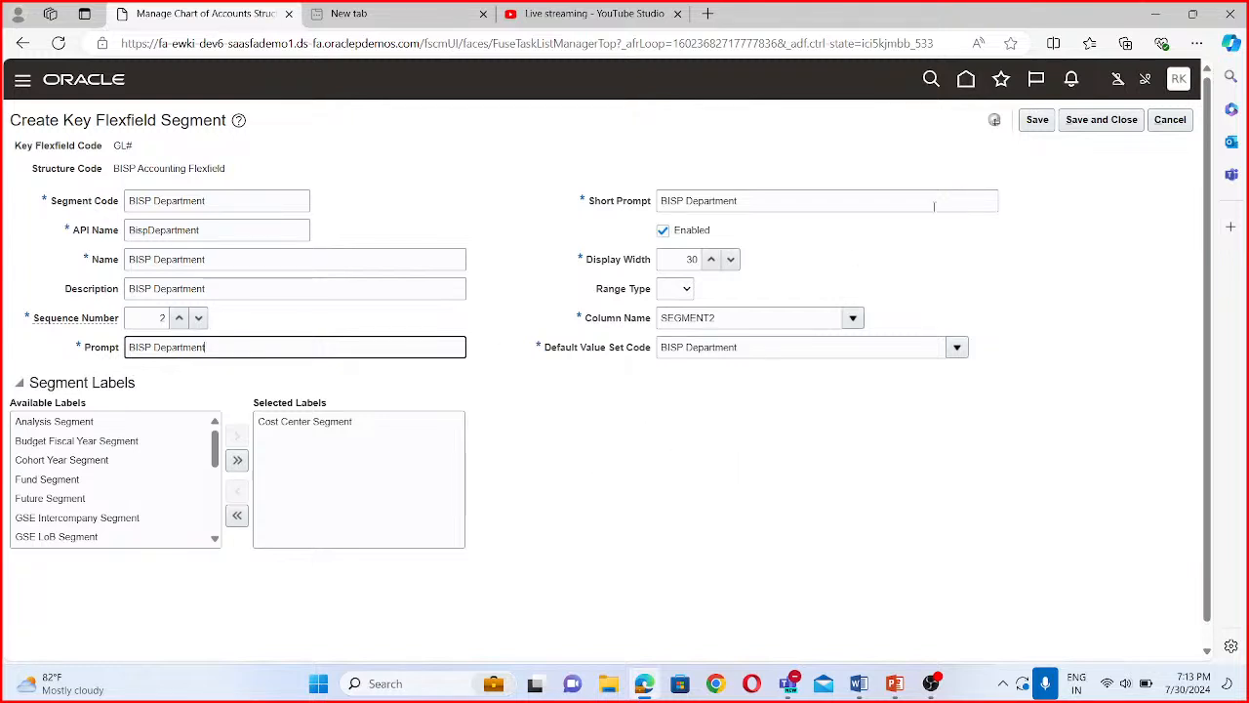
click(1118, 121)
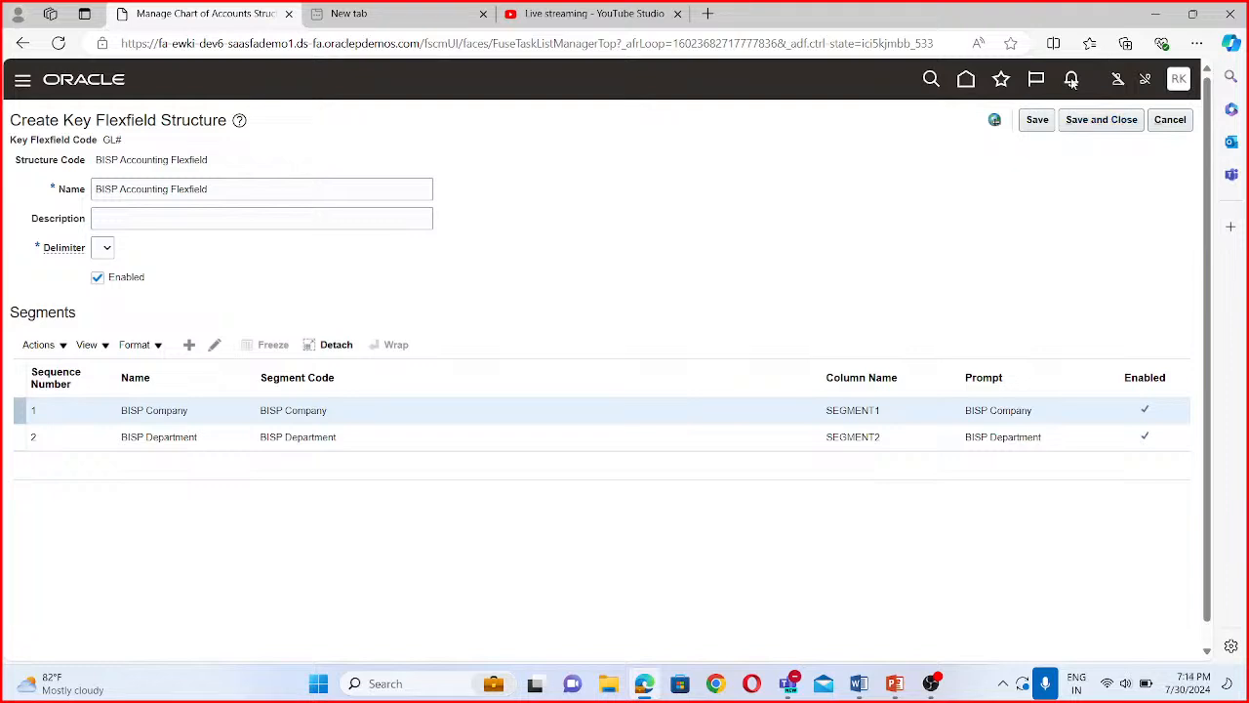
- Add a third segment with the segment code "BISP Account" and the API name "bispAccount"
click(189, 345)
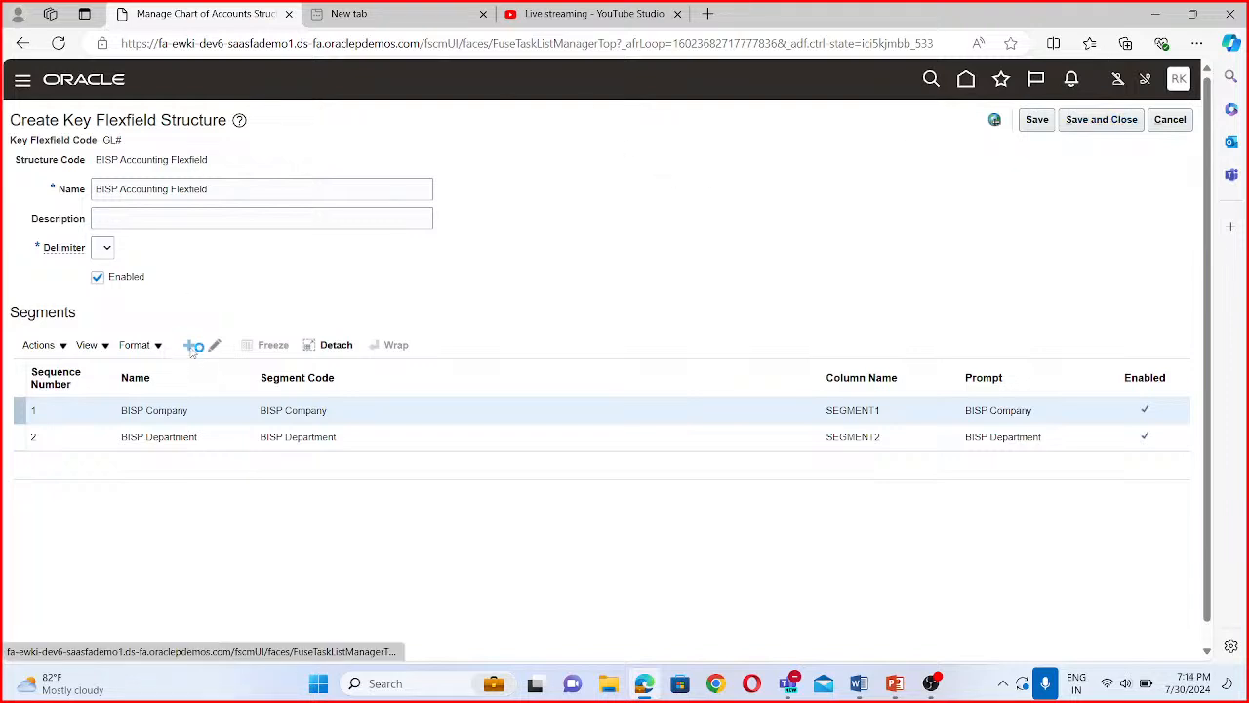
click(166, 200)
text(BISP Account)
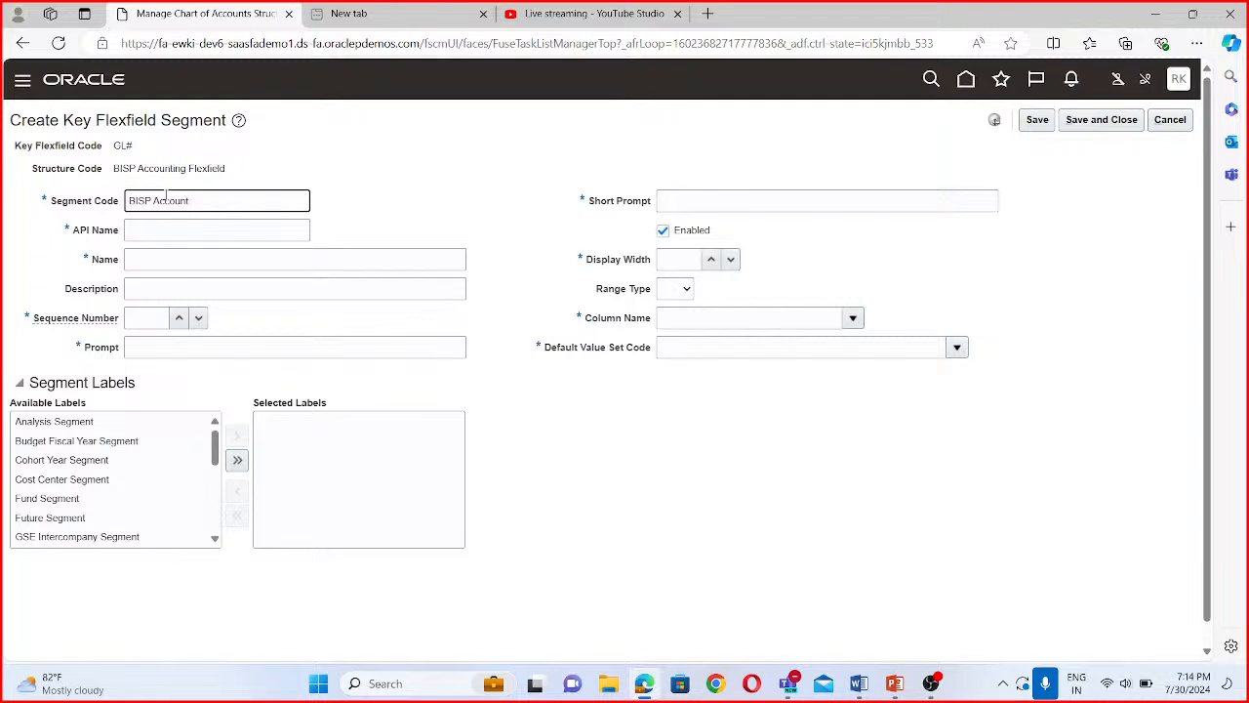
click(163, 228)
click(138, 257)
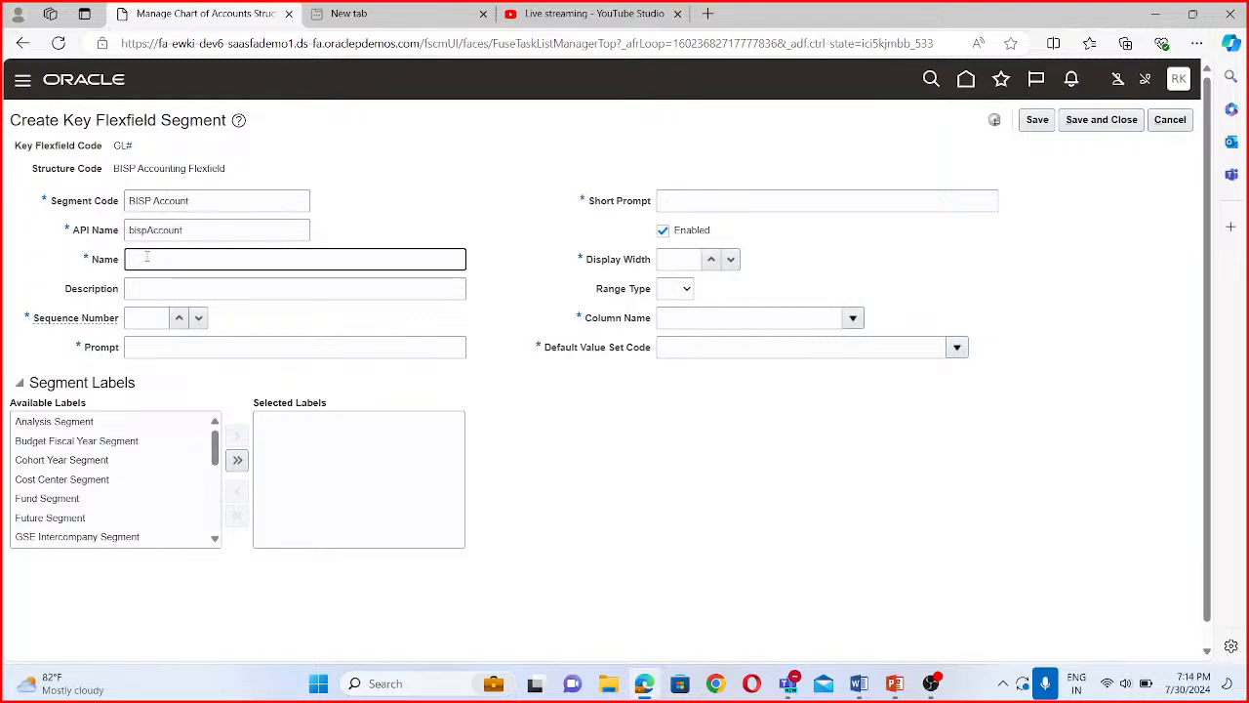
- Enter "BISP Account" as the account segment's name and description, and set its sequence number to 3
triple_click(213, 204)
key(ctrl+c)
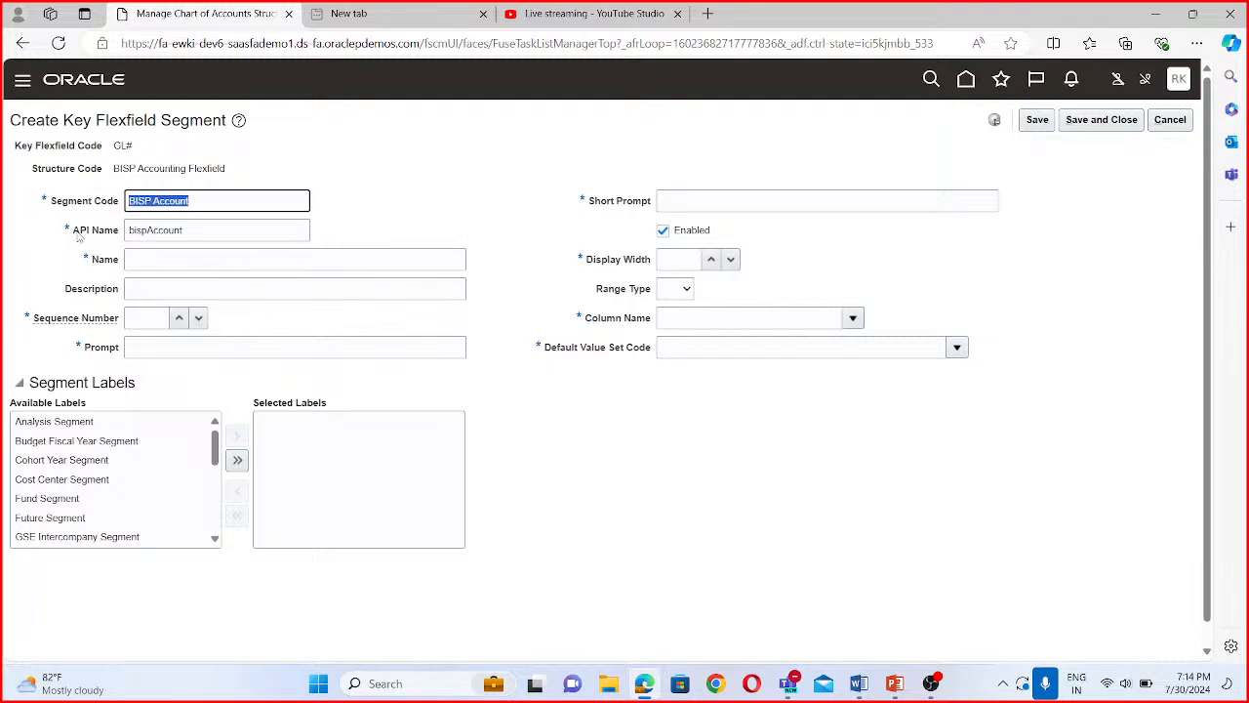
click(171, 258)
key(ctrl+v)
click(171, 290)
key(ctrl+v)
click(136, 319)
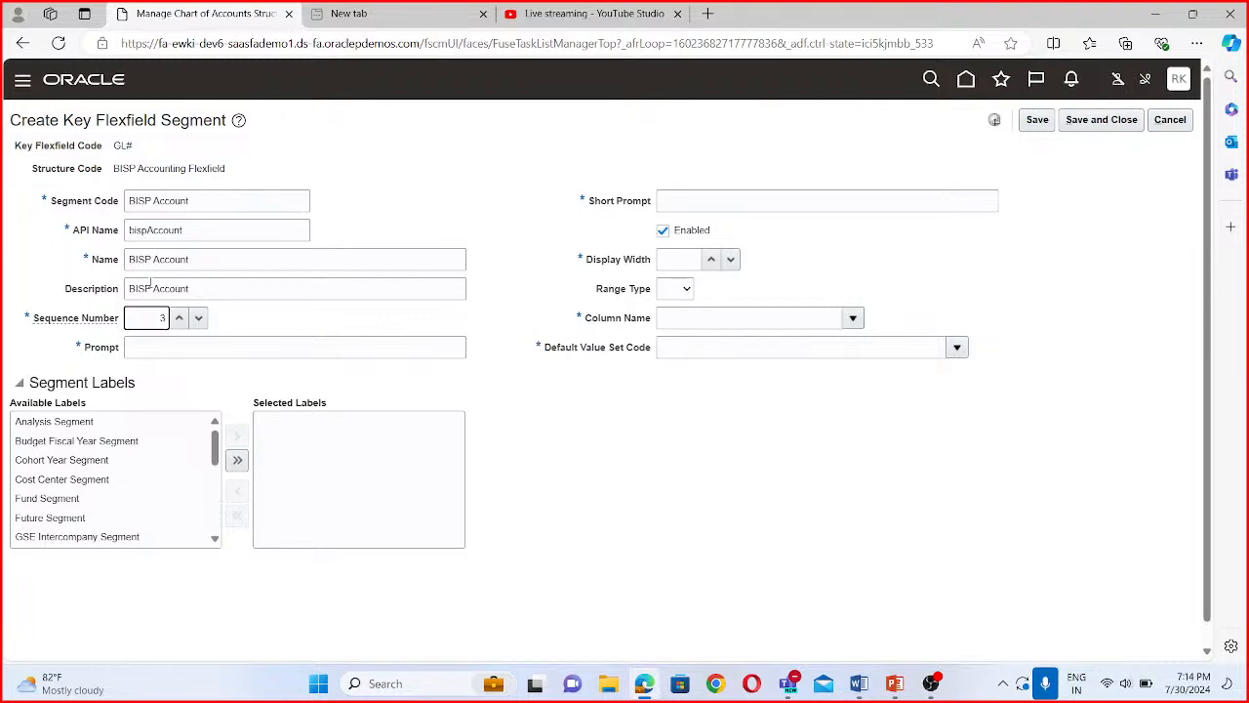
- Set the account segment's short prompt to "BISP Account", its display width to 30 and its column name to SEGMENT3
click(673, 202)
key(ctrl+v)
click(683, 260)
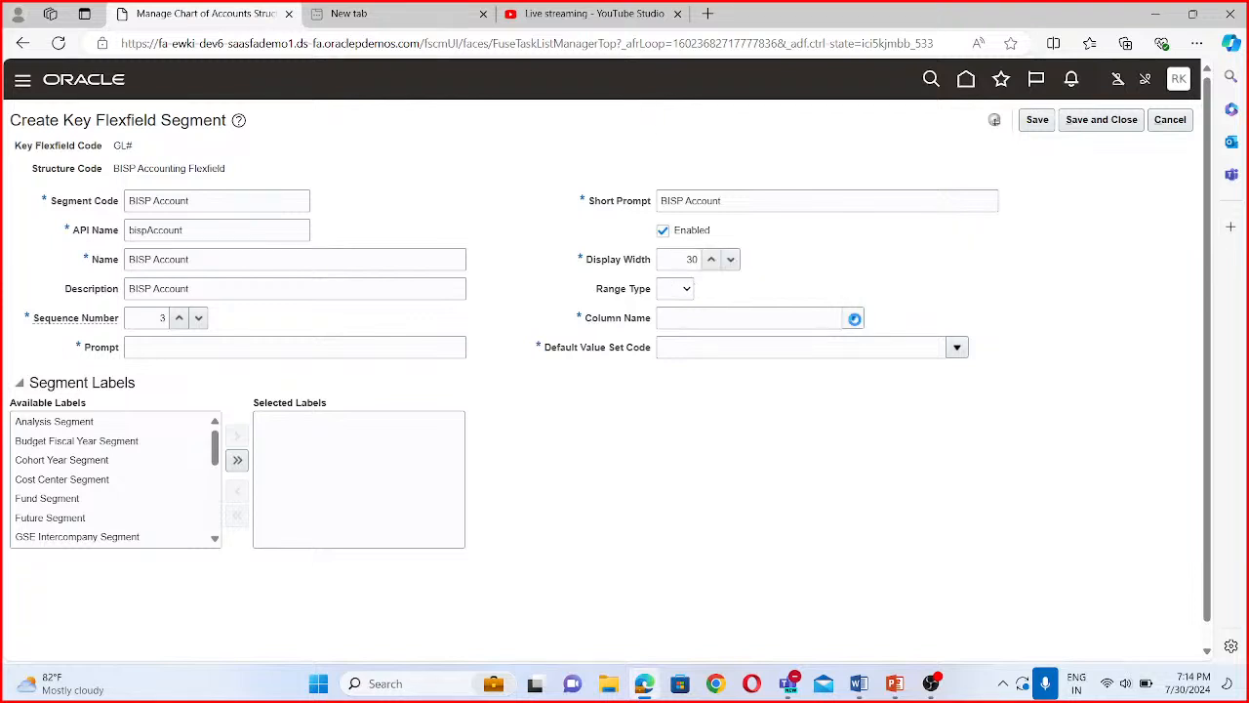
click(853, 319)
click(690, 418)
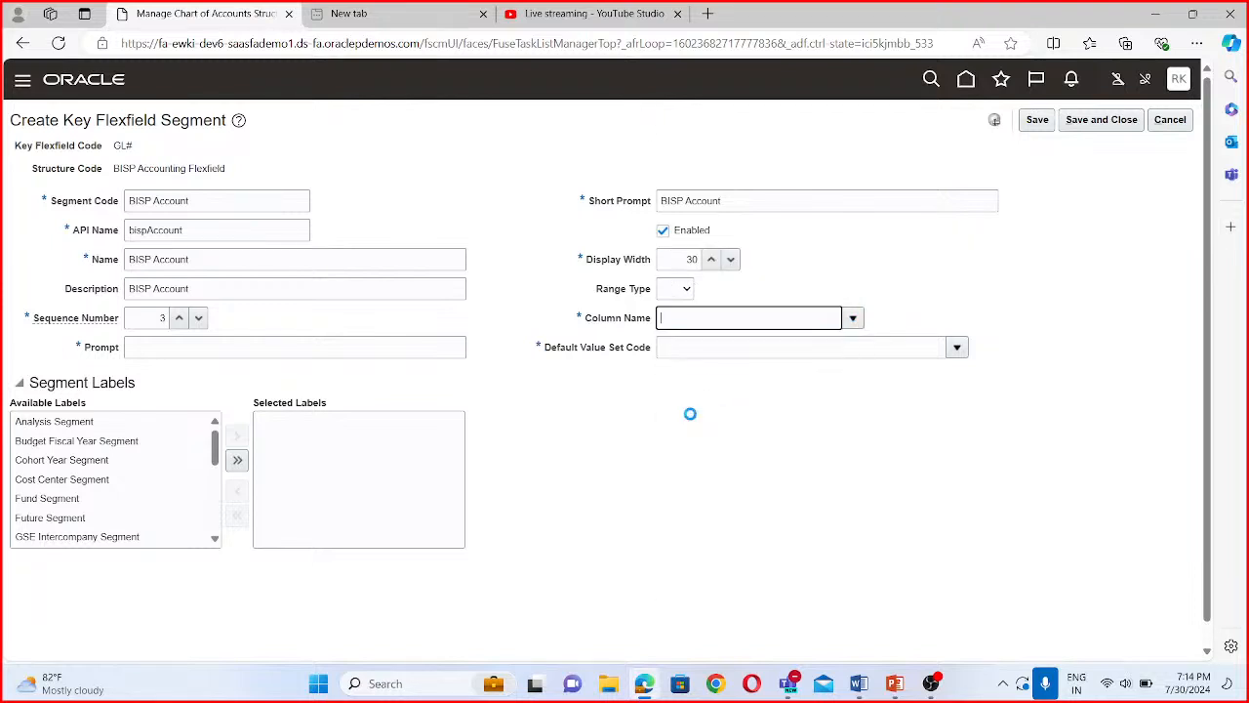
- Search the value sets by code BISP and assign BISP Account as the account segment's default value set
click(957, 347)
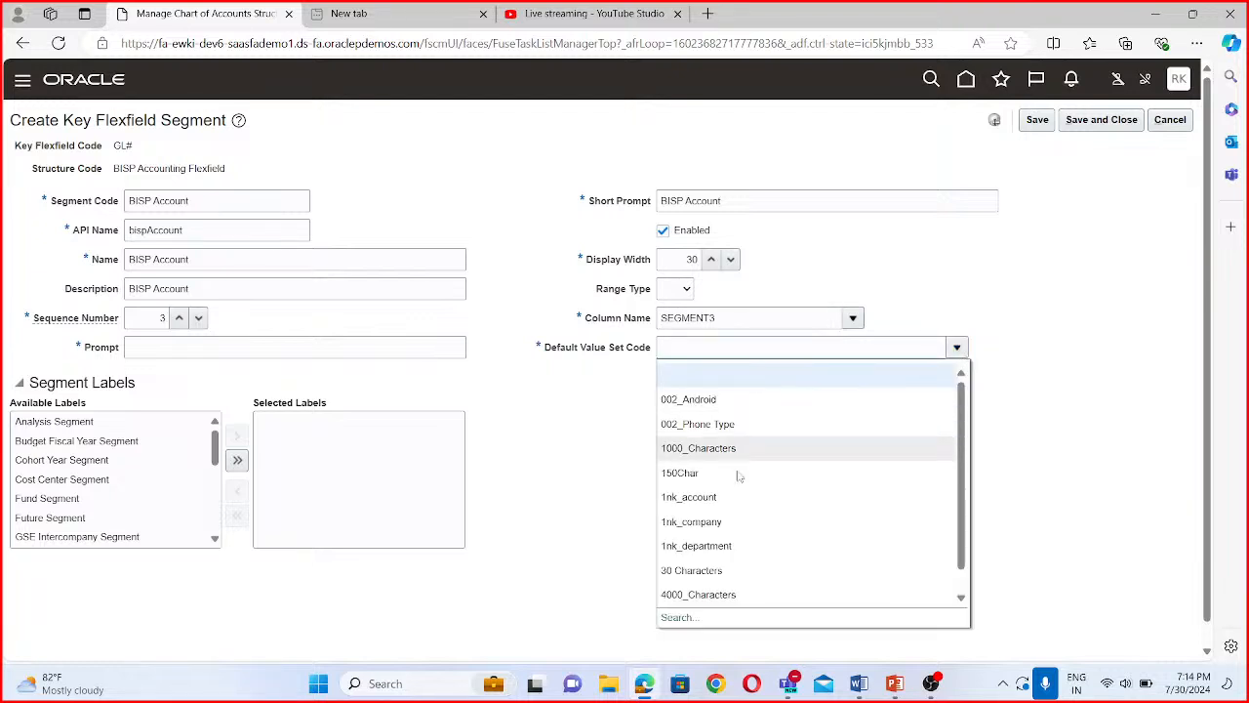
click(678, 619)
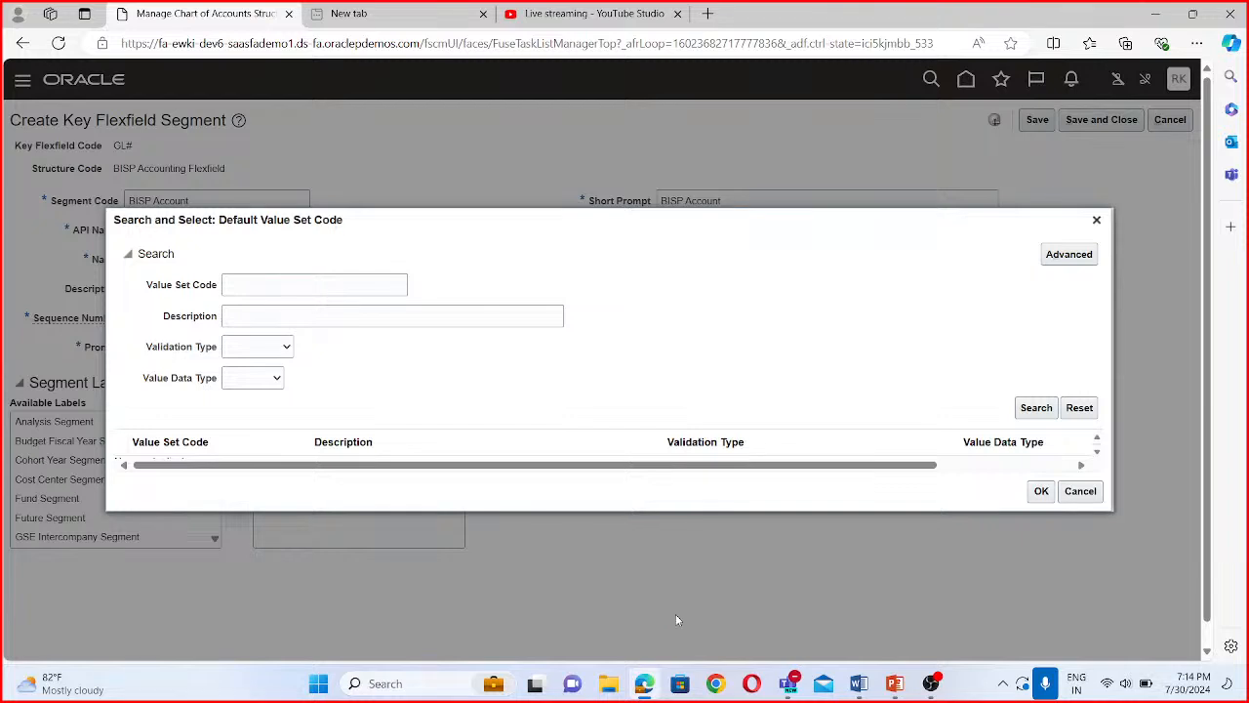
click(350, 281)
text(BISP)
key(Return)
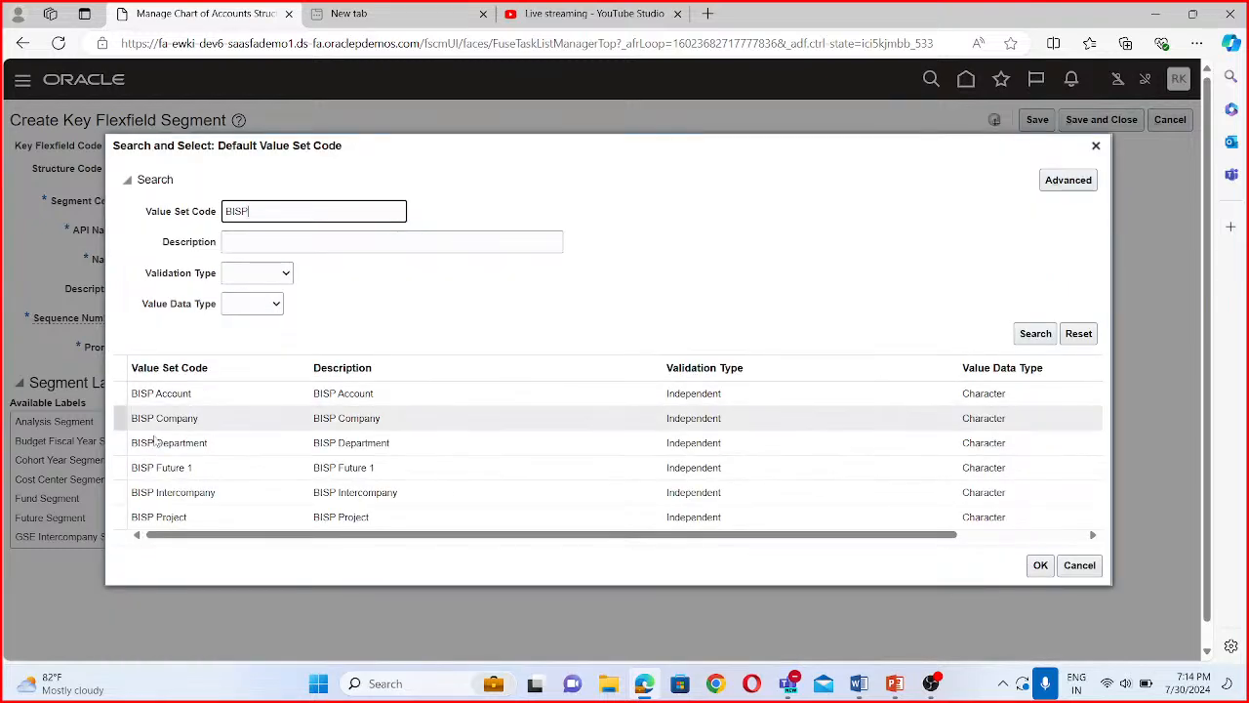
scroll(179, 471, down, 1)
scroll(179, 469, up, 1)
click(175, 393)
click(1041, 565)
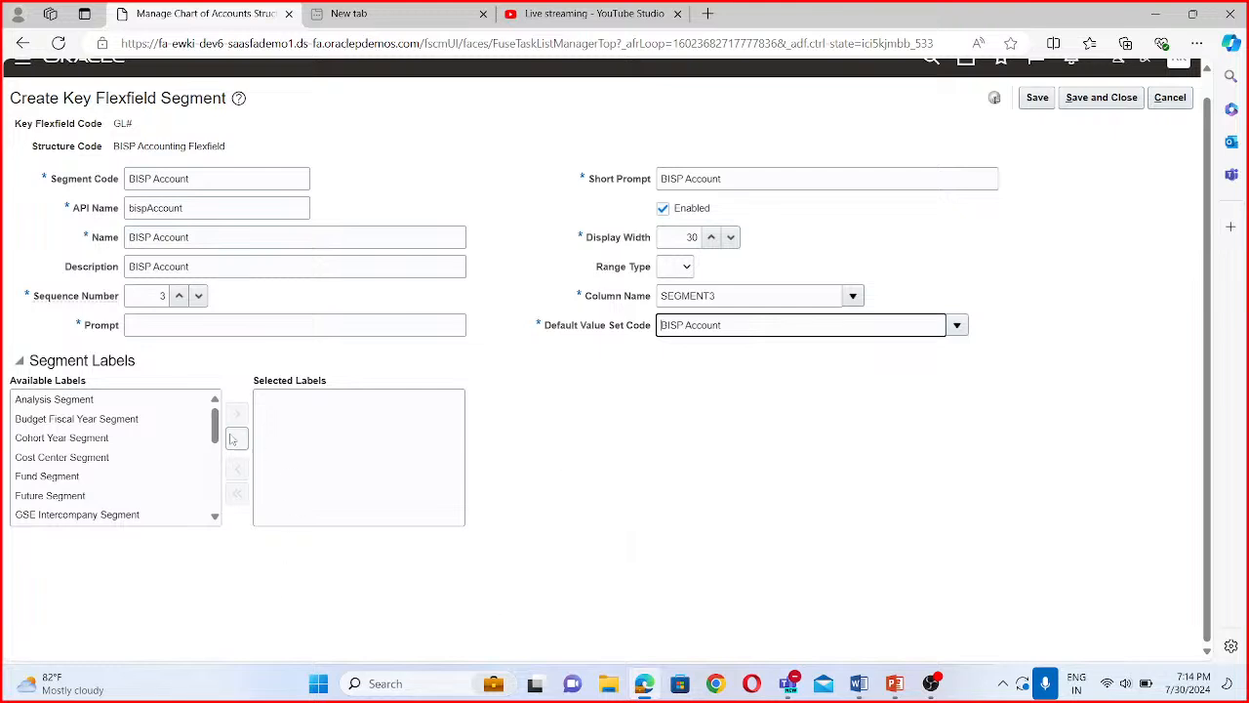
- Assign the Natural Account Segment label to the account segment, enter "BISP Account" as its prompt, and save and close it
drag(218, 434, 221, 481)
click(135, 471)
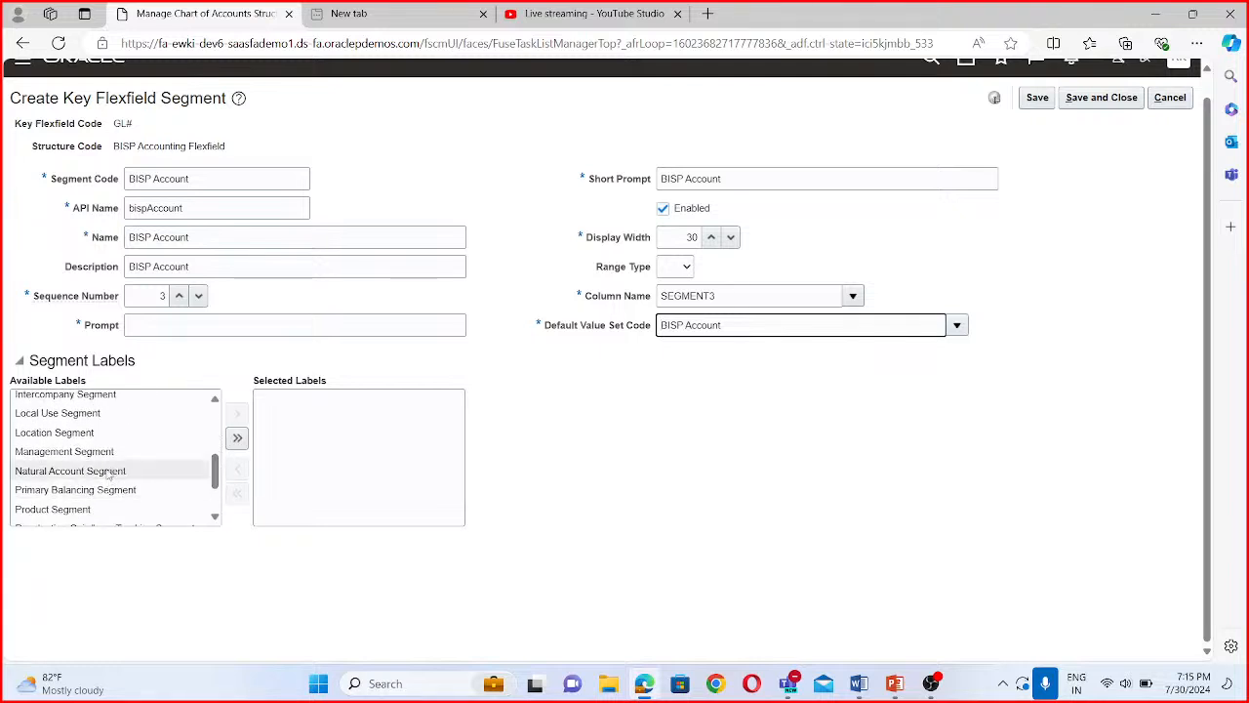
click(237, 413)
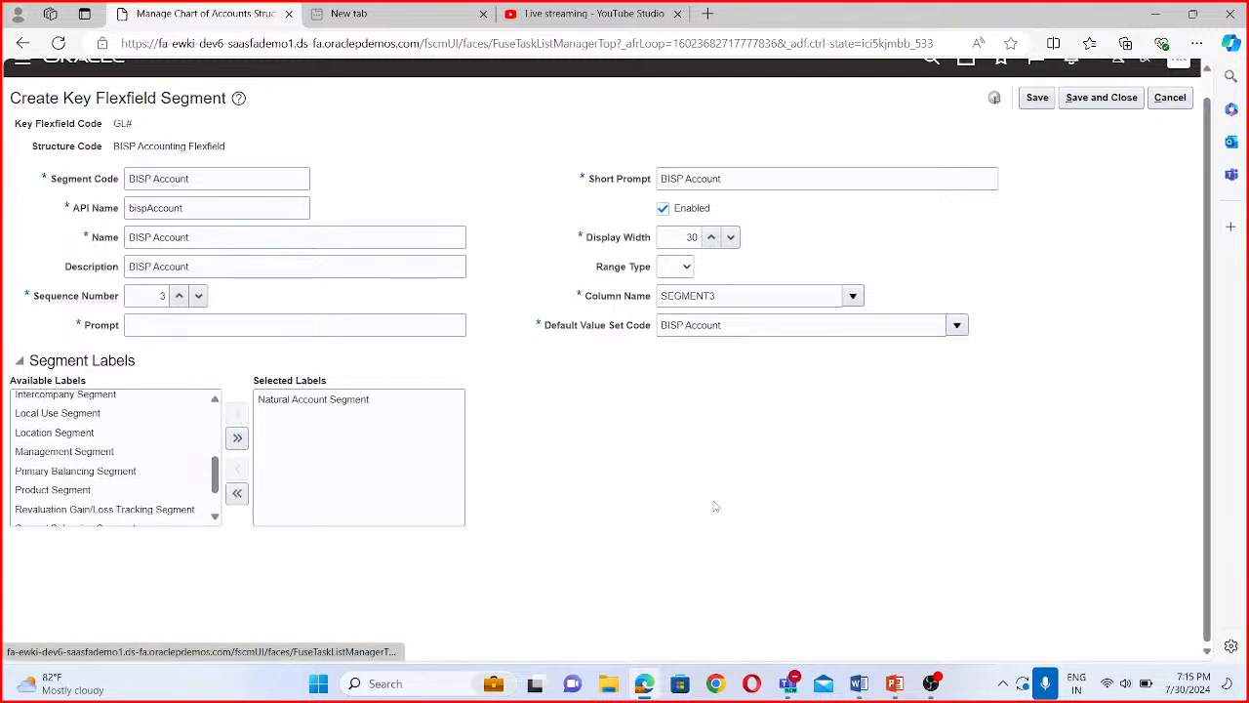
scroll(270, 362, up, 1)
click(250, 341)
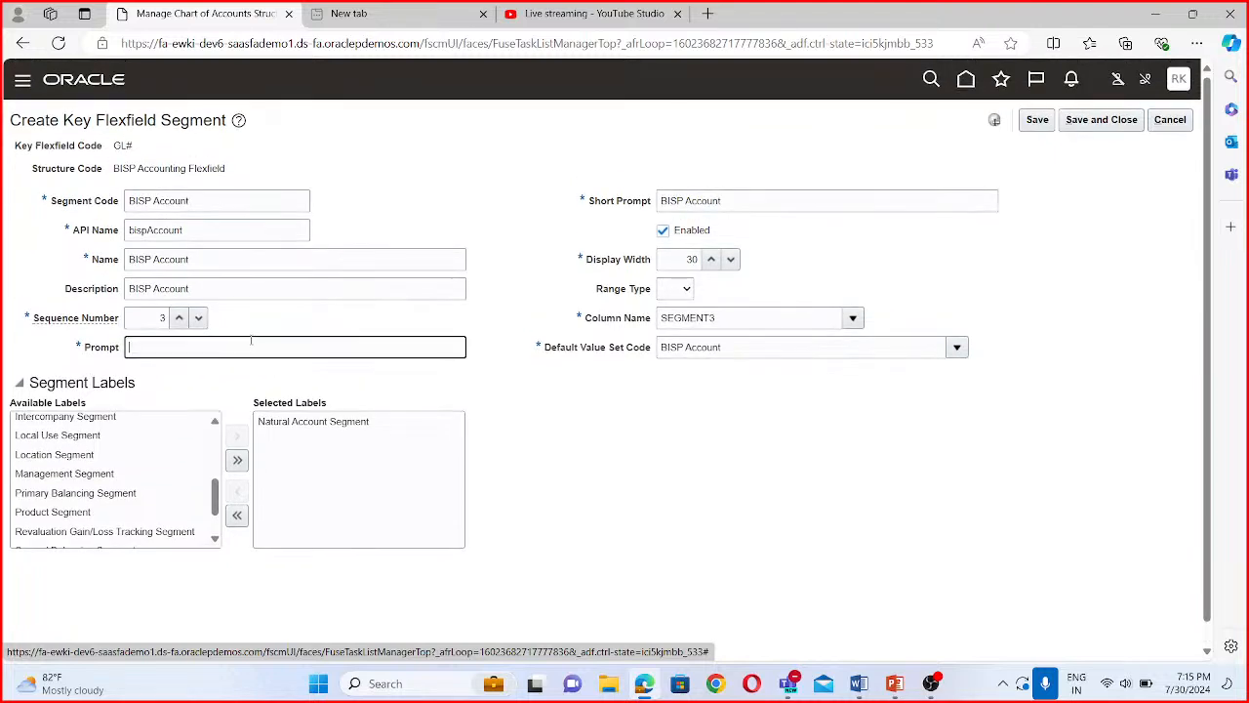
key(ctrl+v)
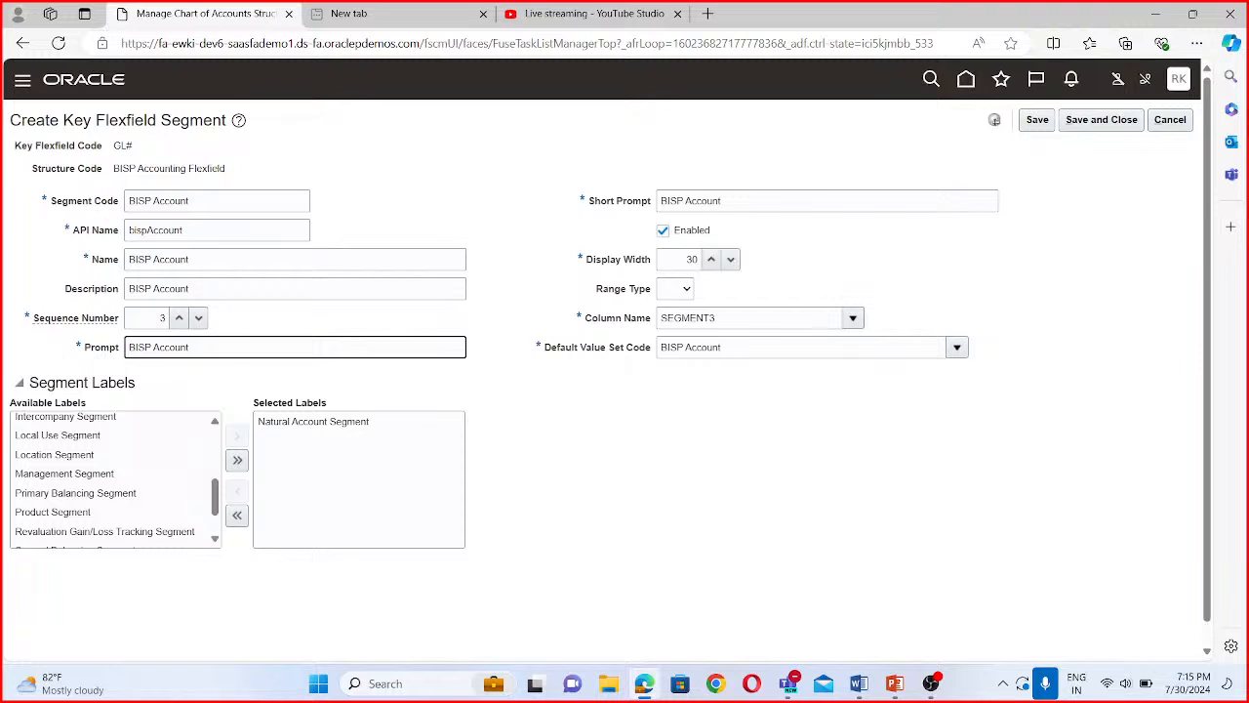
click(1135, 120)
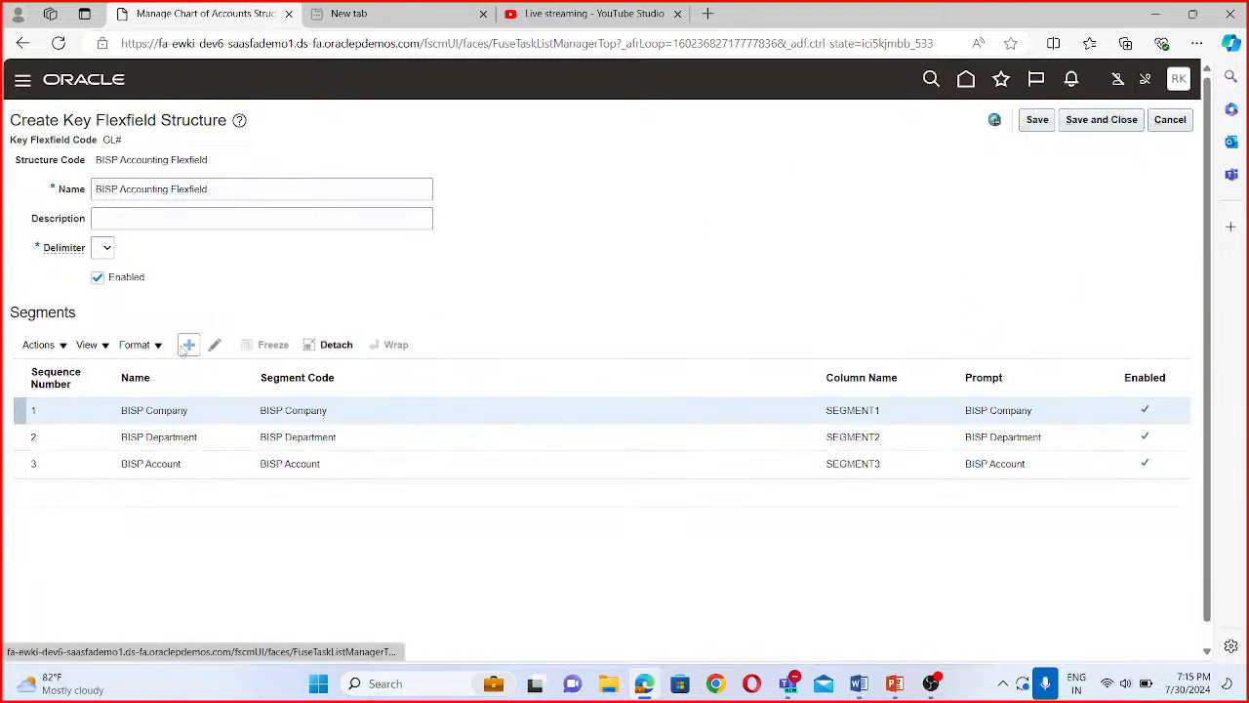
- Add a fourth segment with the segment code "BISP Project" and the API name "bispProject"
click(188, 346)
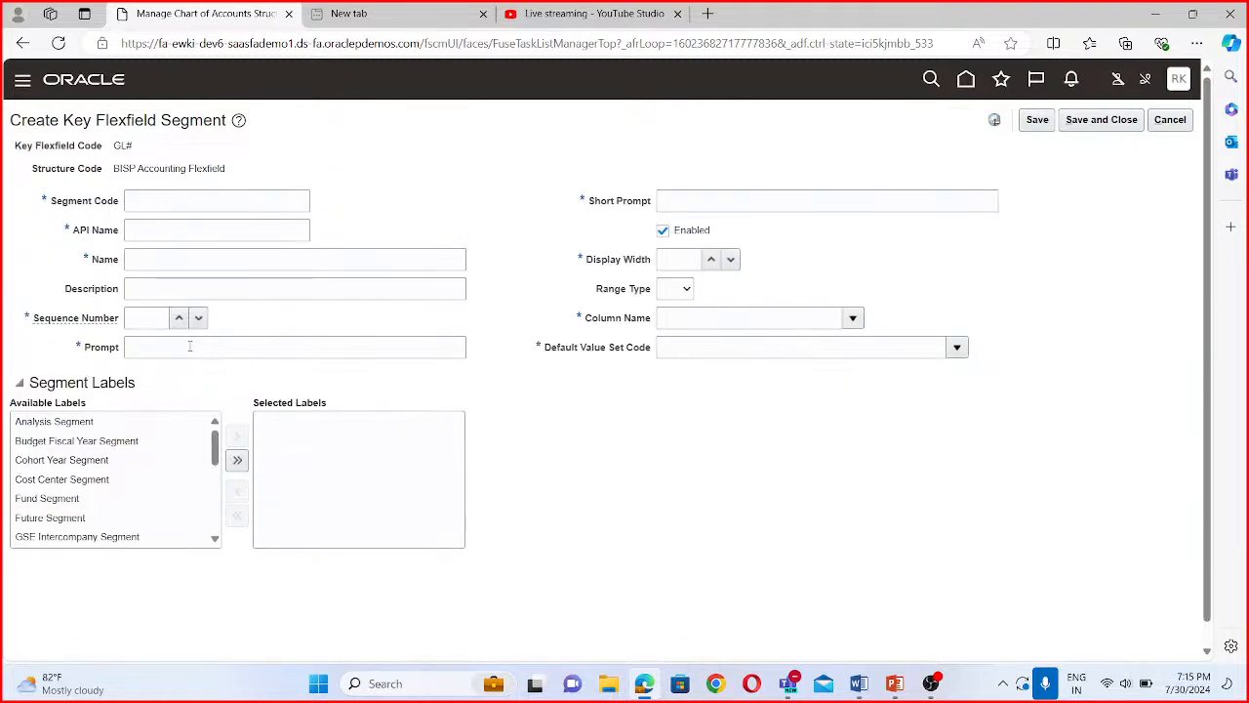
click(171, 202)
text(BIS)
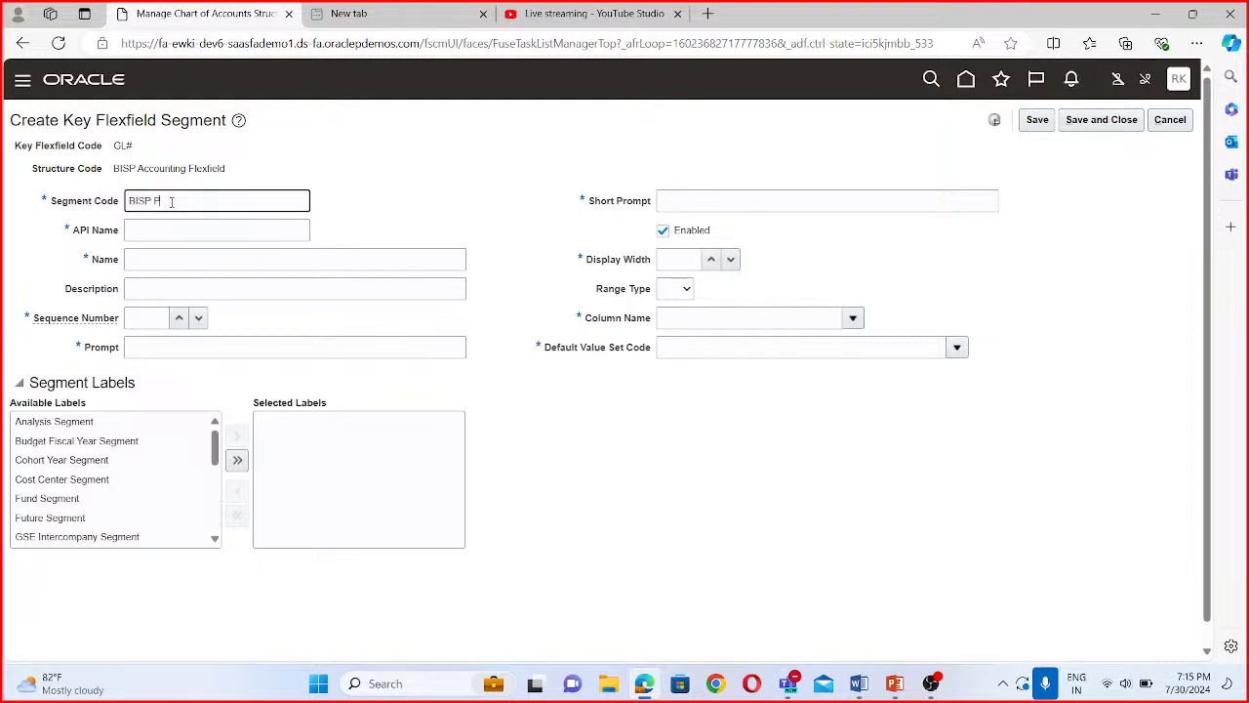
text(P Project)
key(Tab)
click(169, 261)
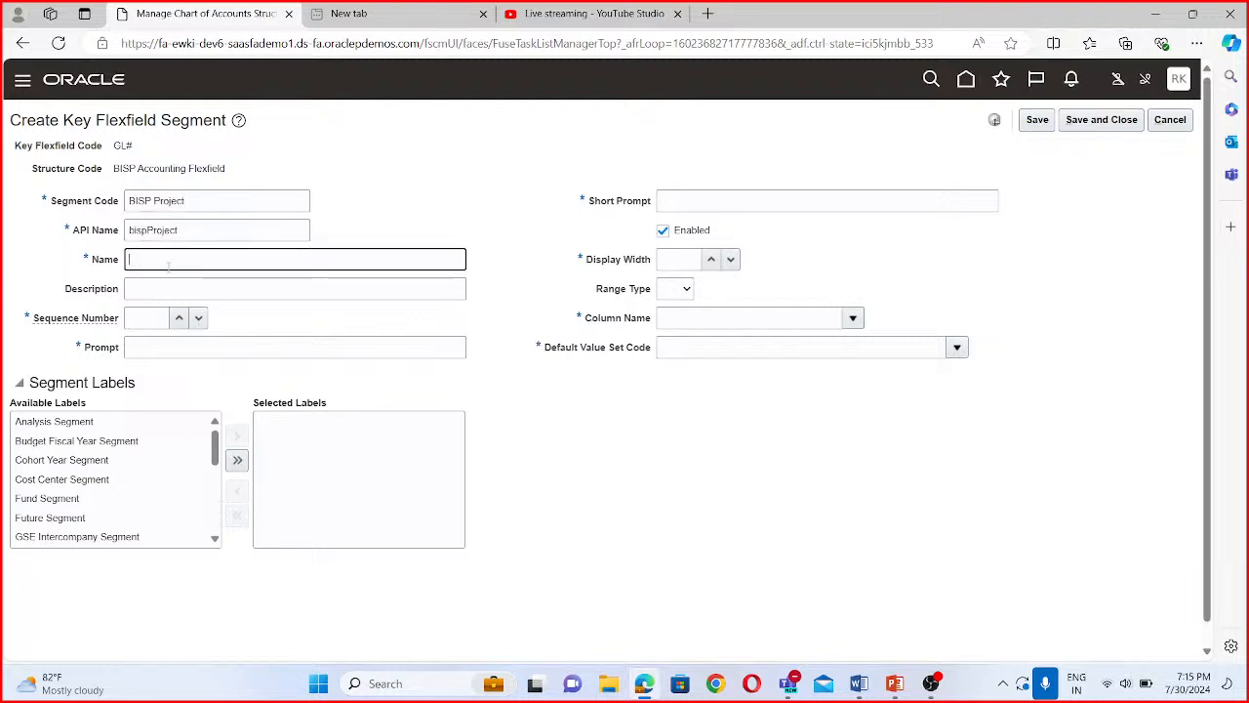
- Enter "BISP Project" as the project segment's name, description and prompt, with sequence number 4
drag(186, 200, 100, 198)
key(ctrl+c)
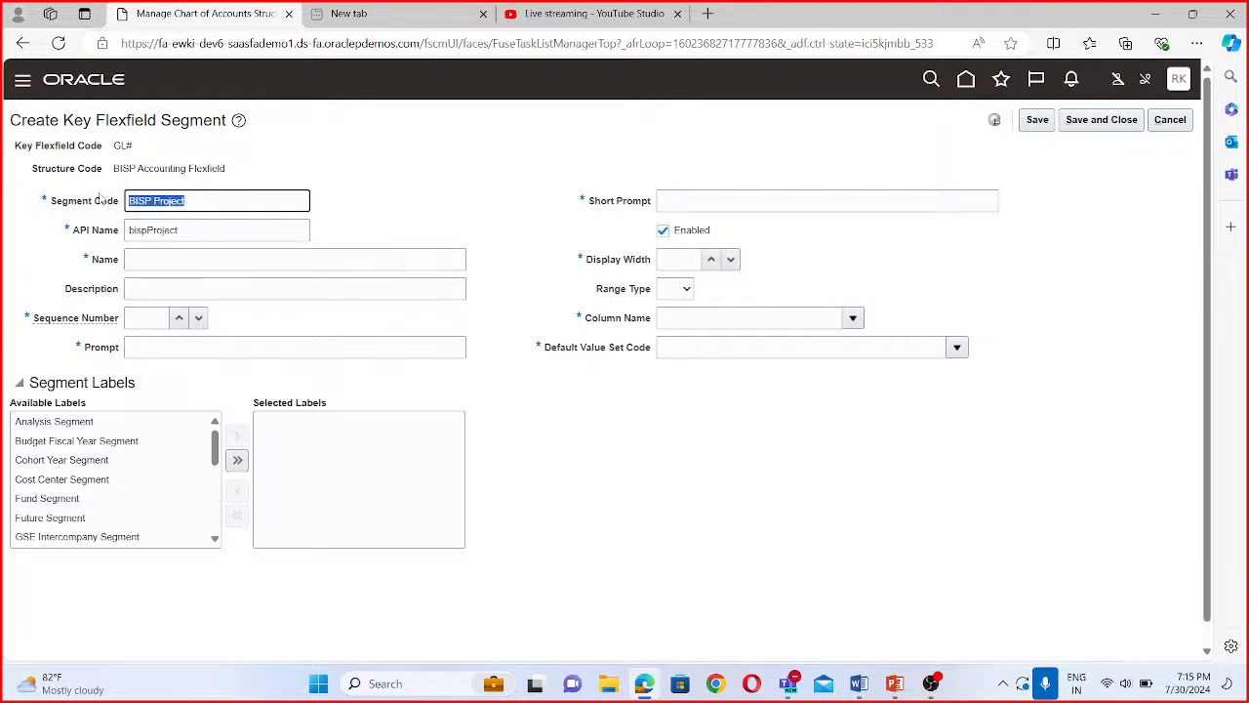
click(152, 262)
key(ctrl+v)
click(164, 291)
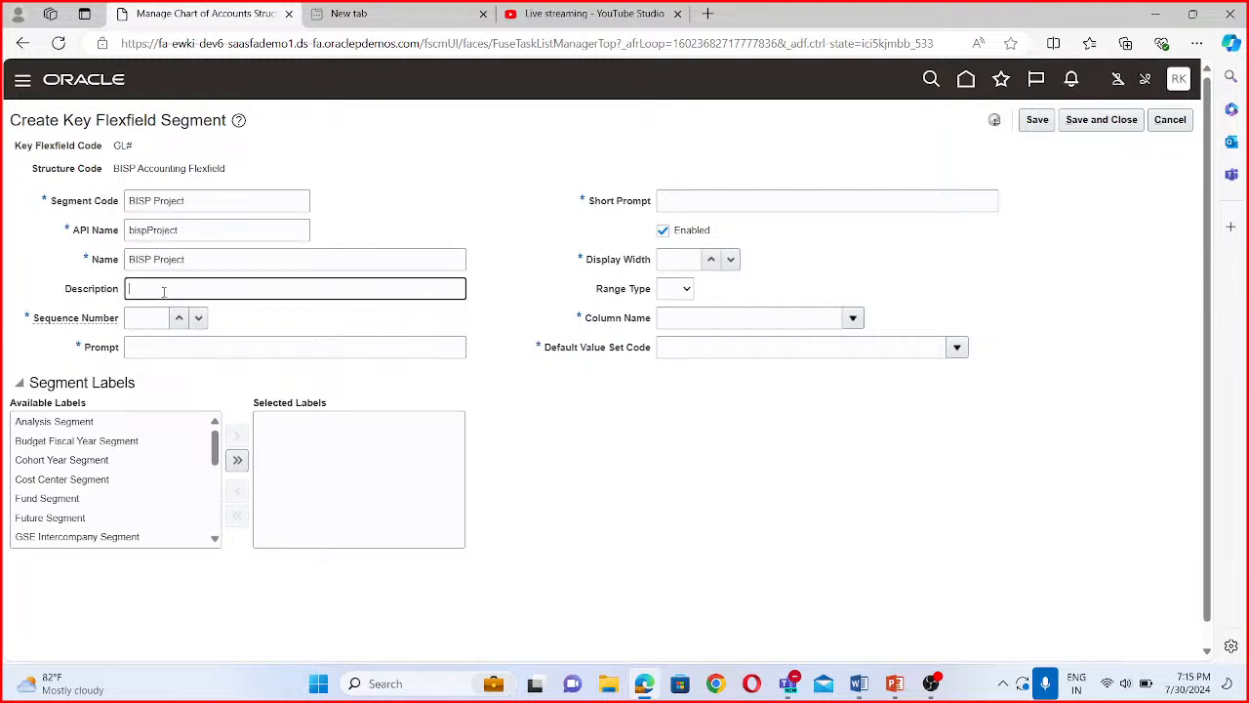
key(ctrl+v)
click(164, 318)
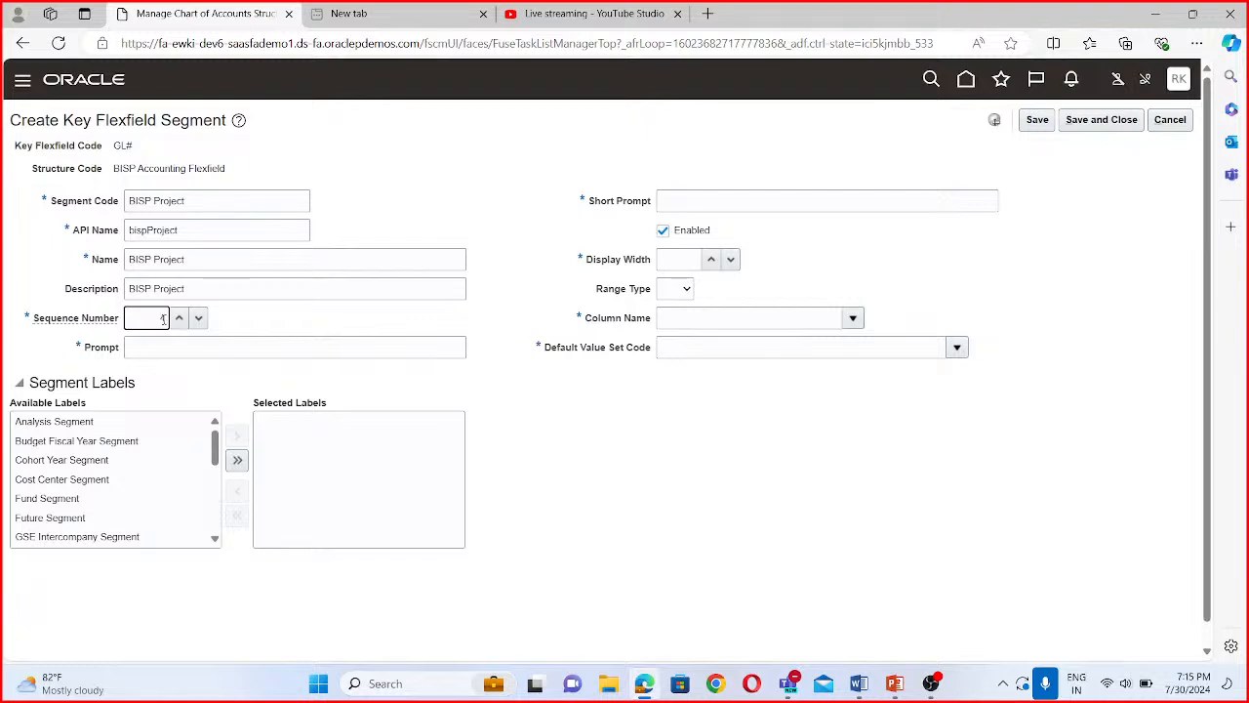
text(4)
click(156, 348)
key(ctrl+v)
- Set the project segment's short prompt to "BISP Project", its display width to 30 and its column name to SEGMENT4
click(699, 198)
key(ctrl+v)
click(695, 262)
click(708, 316)
click(852, 317)
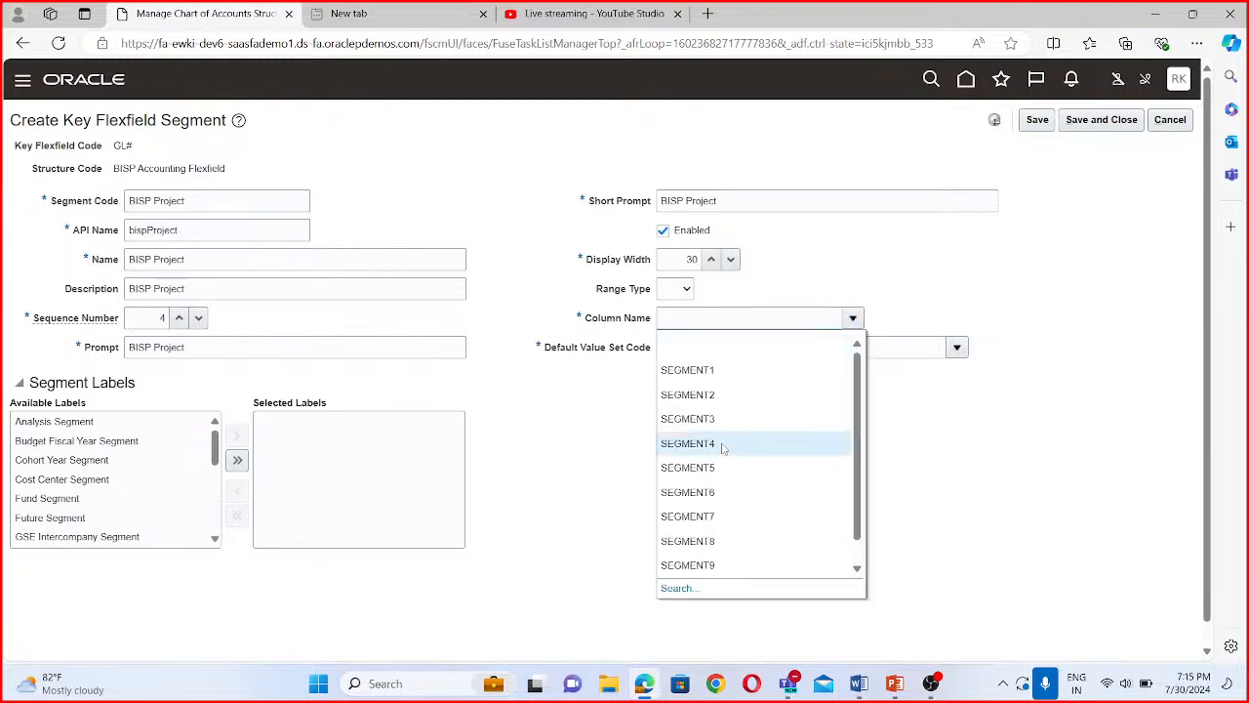
click(720, 444)
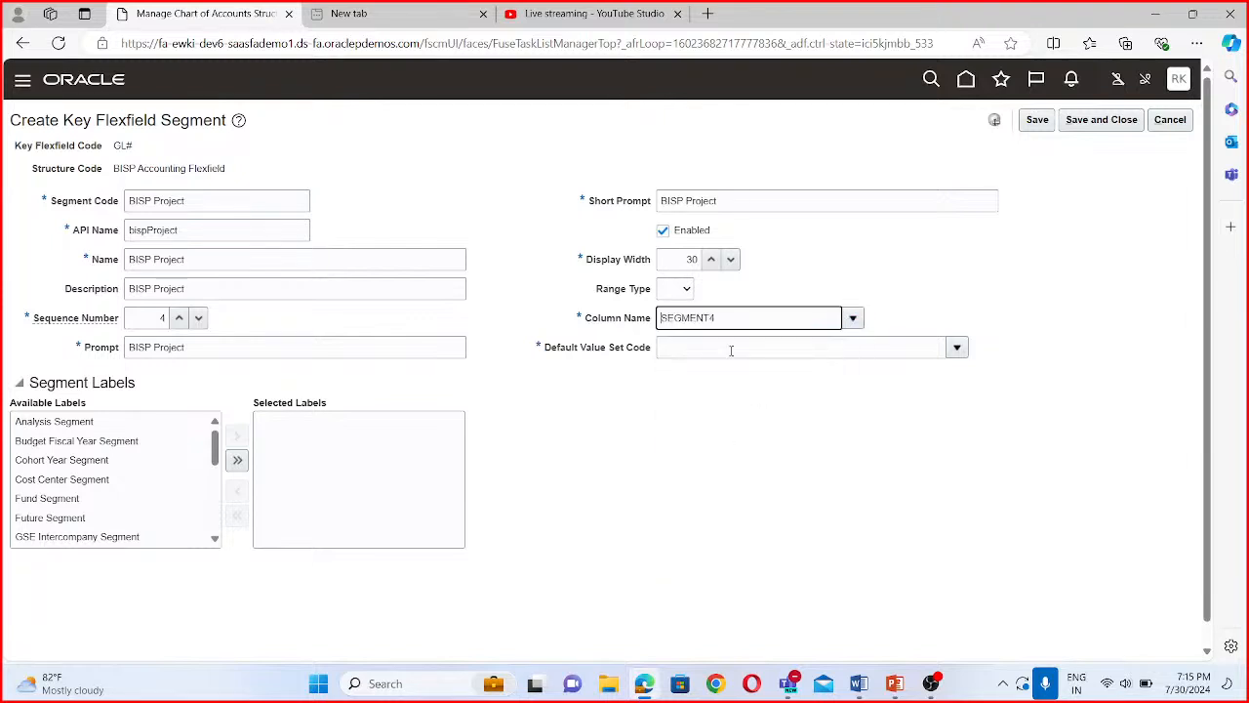
- Search the value sets by code BISP, assign BISP Project as the project segment's default value set, and save and close the segment
click(956, 347)
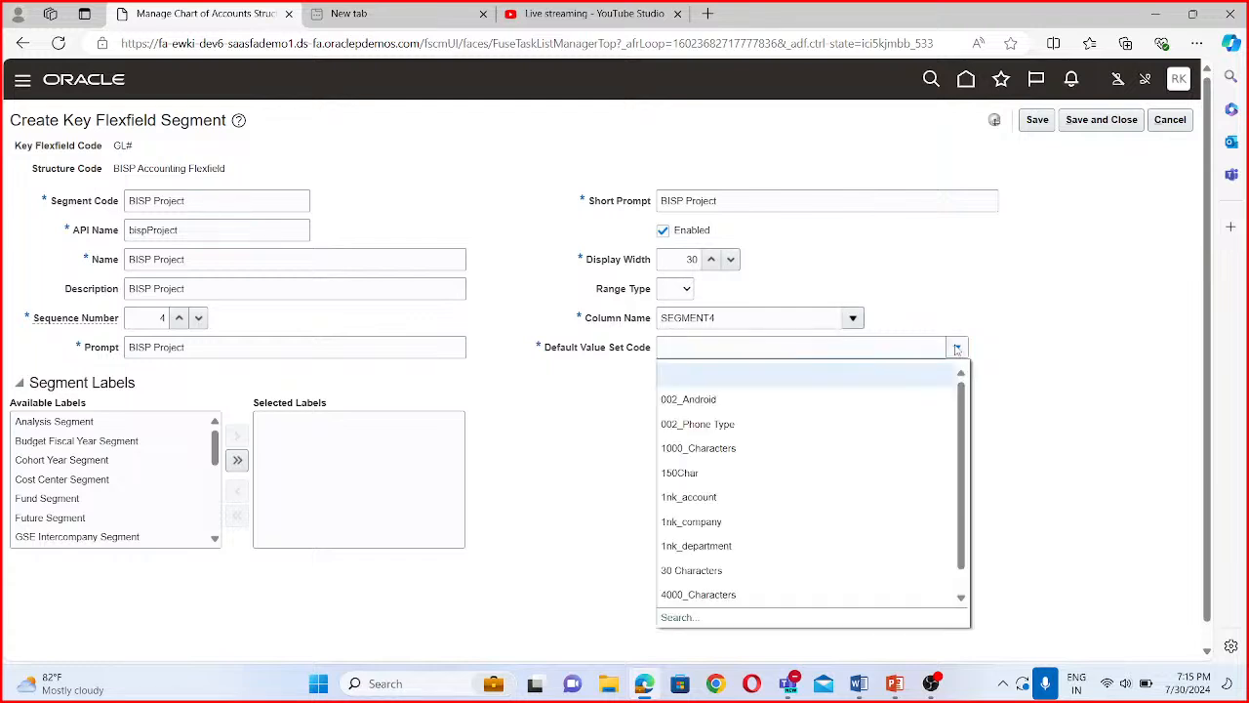
click(679, 617)
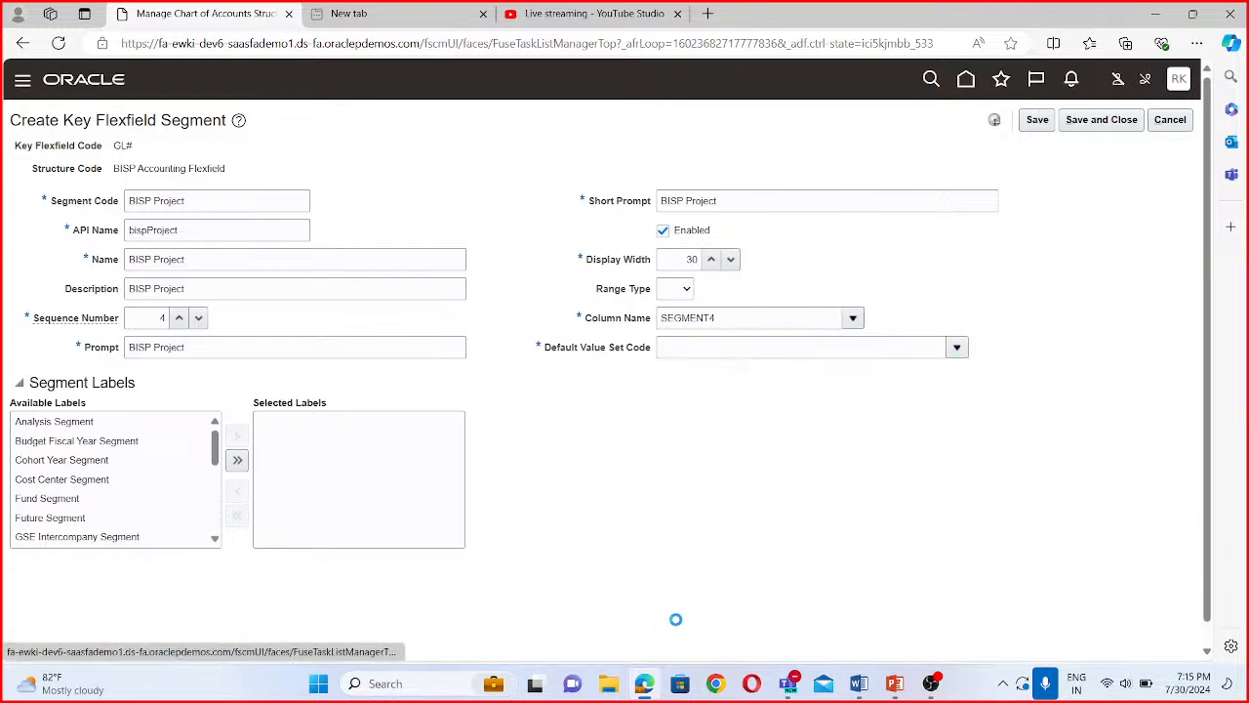
click(272, 285)
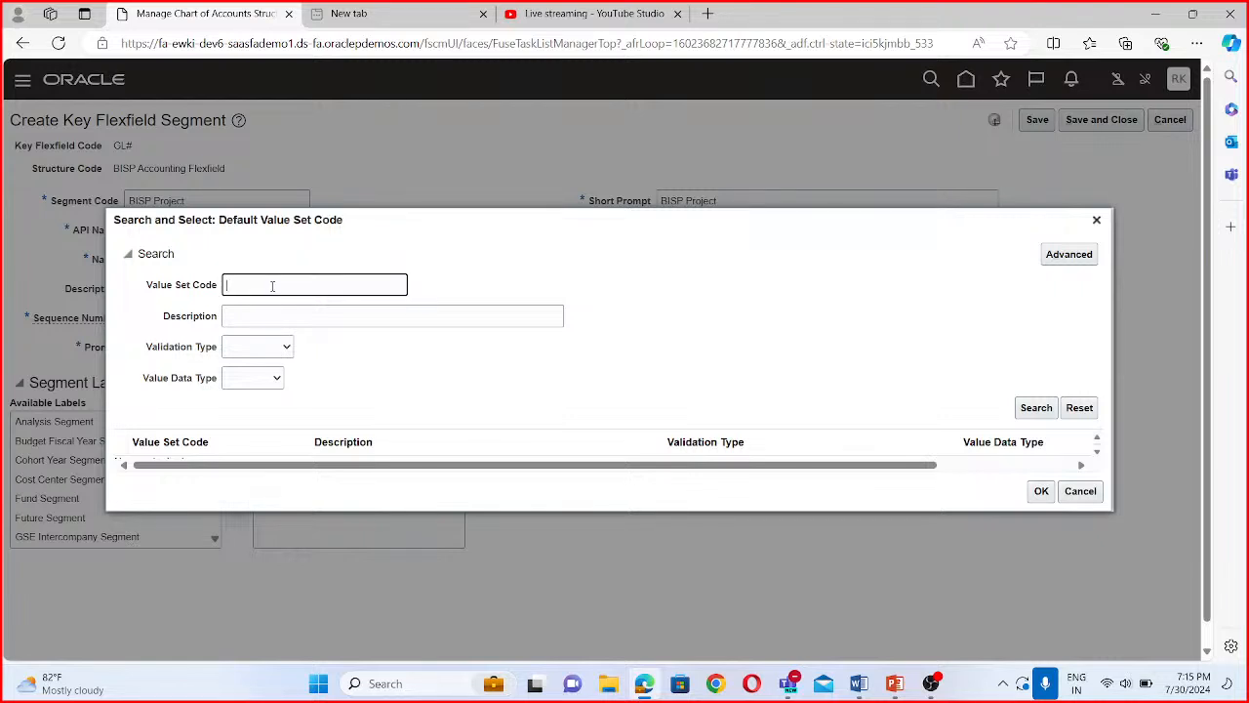
text(BISP)
key(Return)
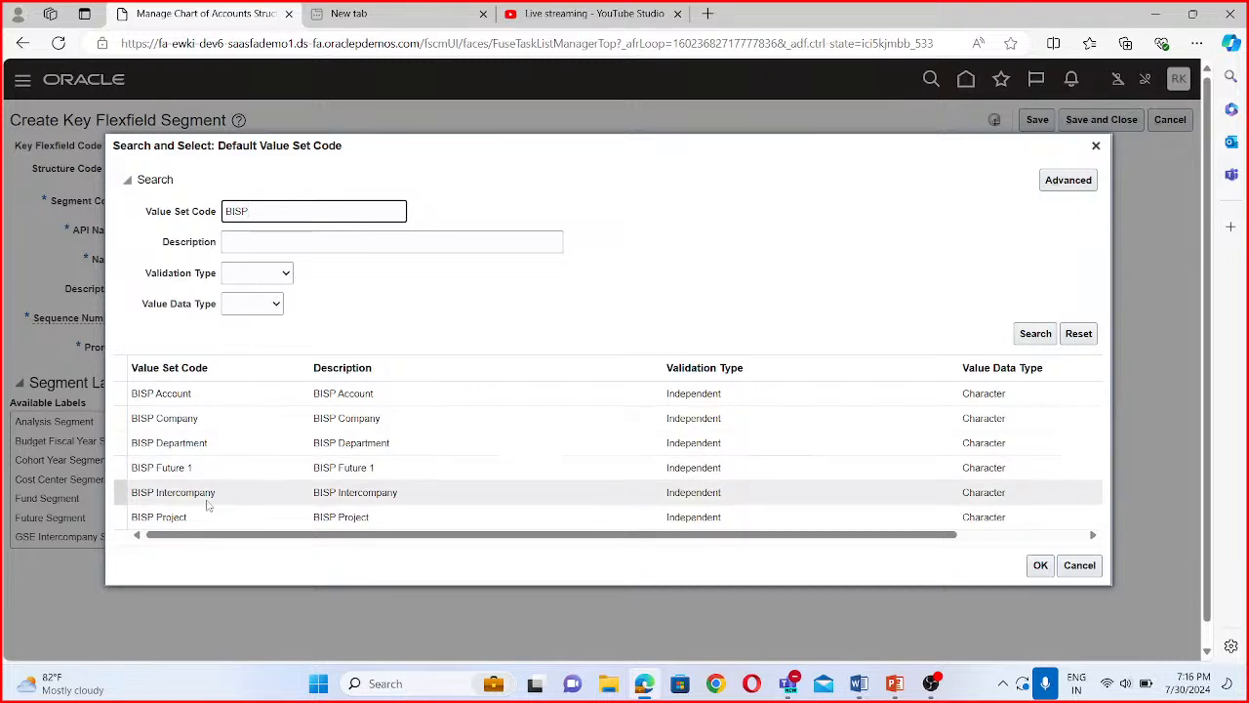
click(183, 519)
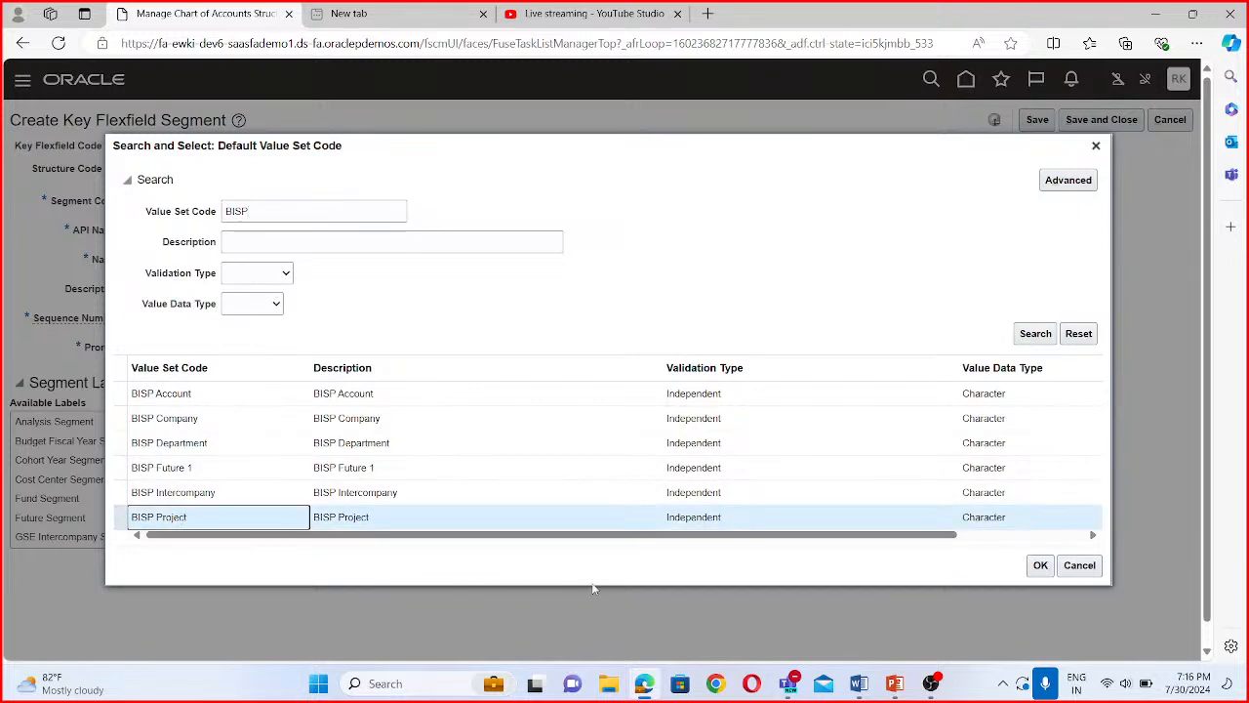
click(1041, 565)
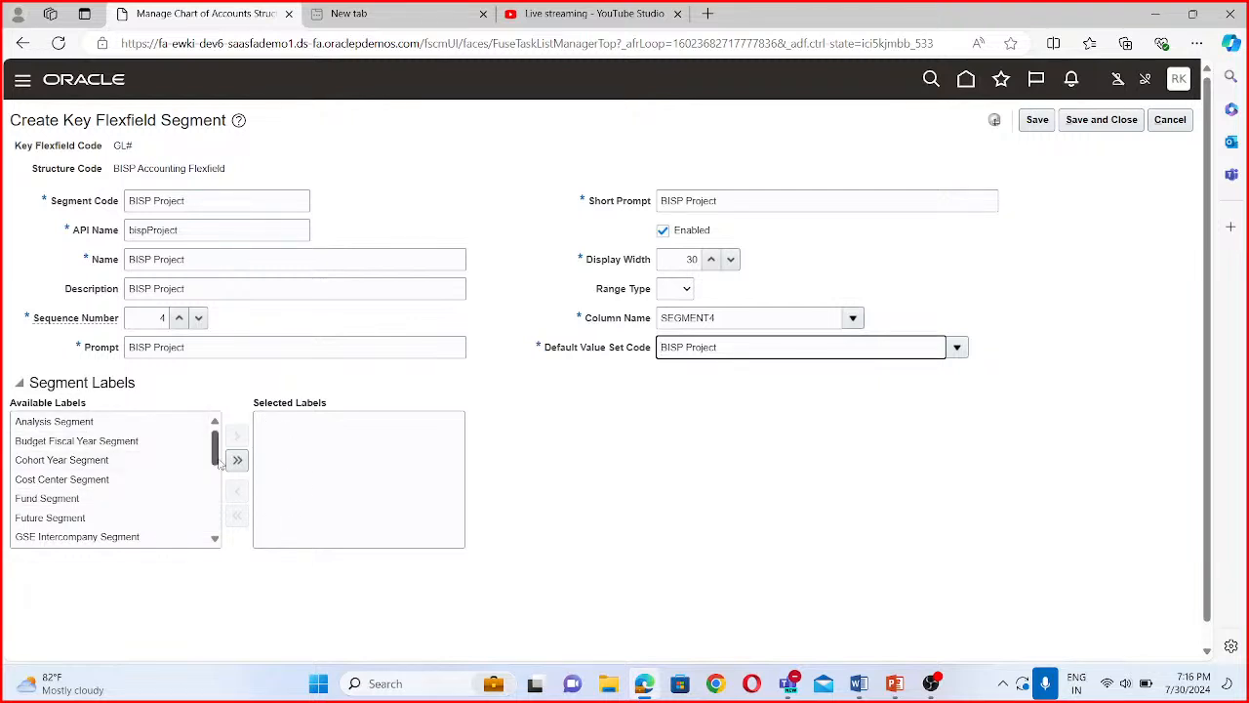
click(1102, 121)
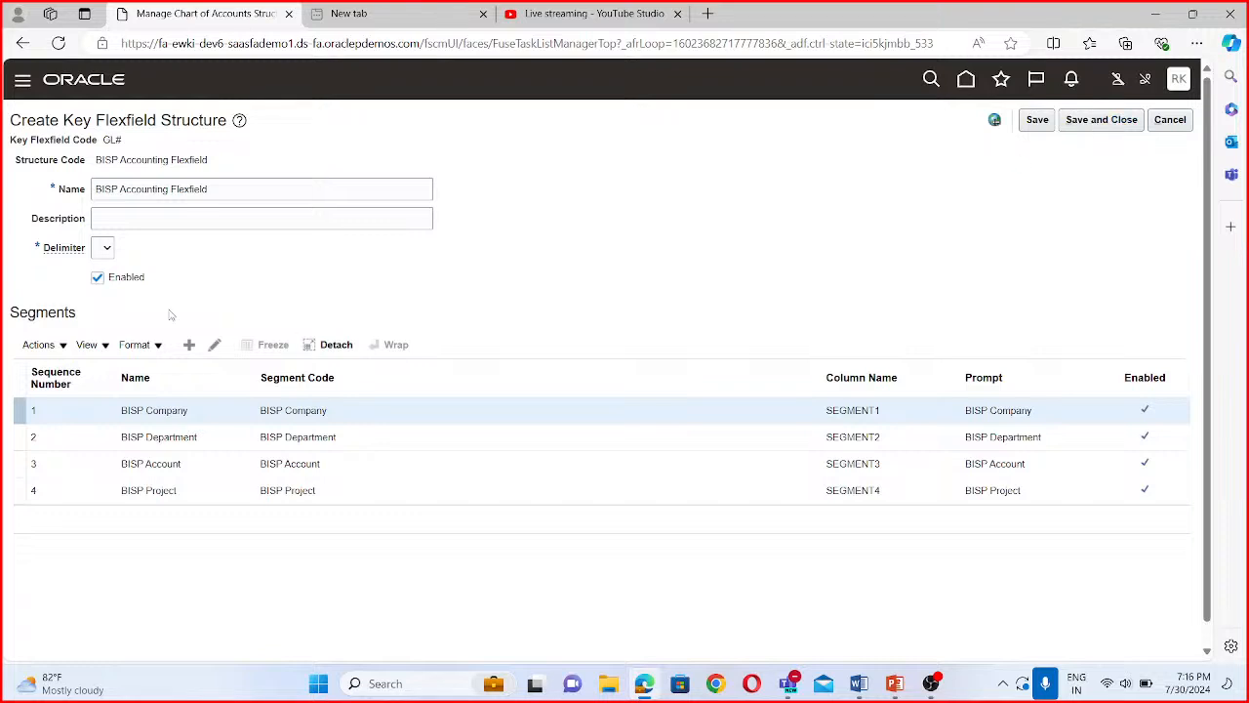
- Add a fifth segment with the segment code "BISP Intercompany" and the API name "bispIntercompany"
click(190, 344)
click(182, 193)
text(BISP Intercompany)
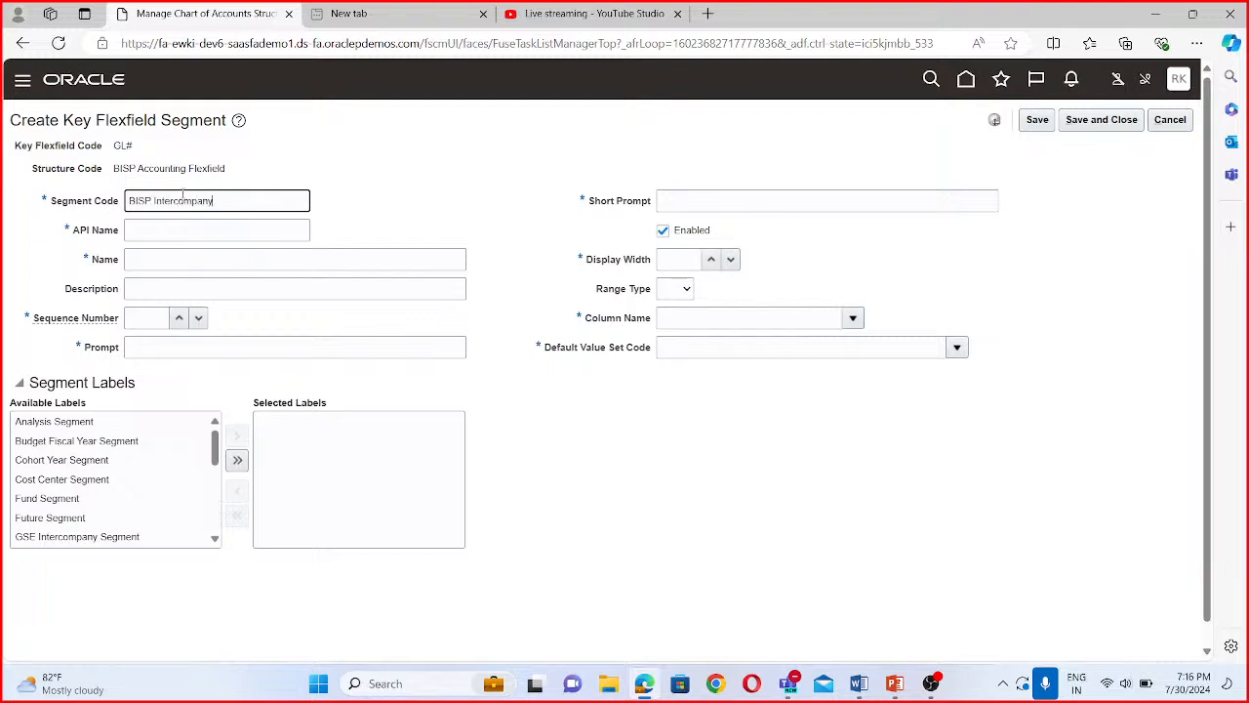
click(186, 228)
click(177, 261)
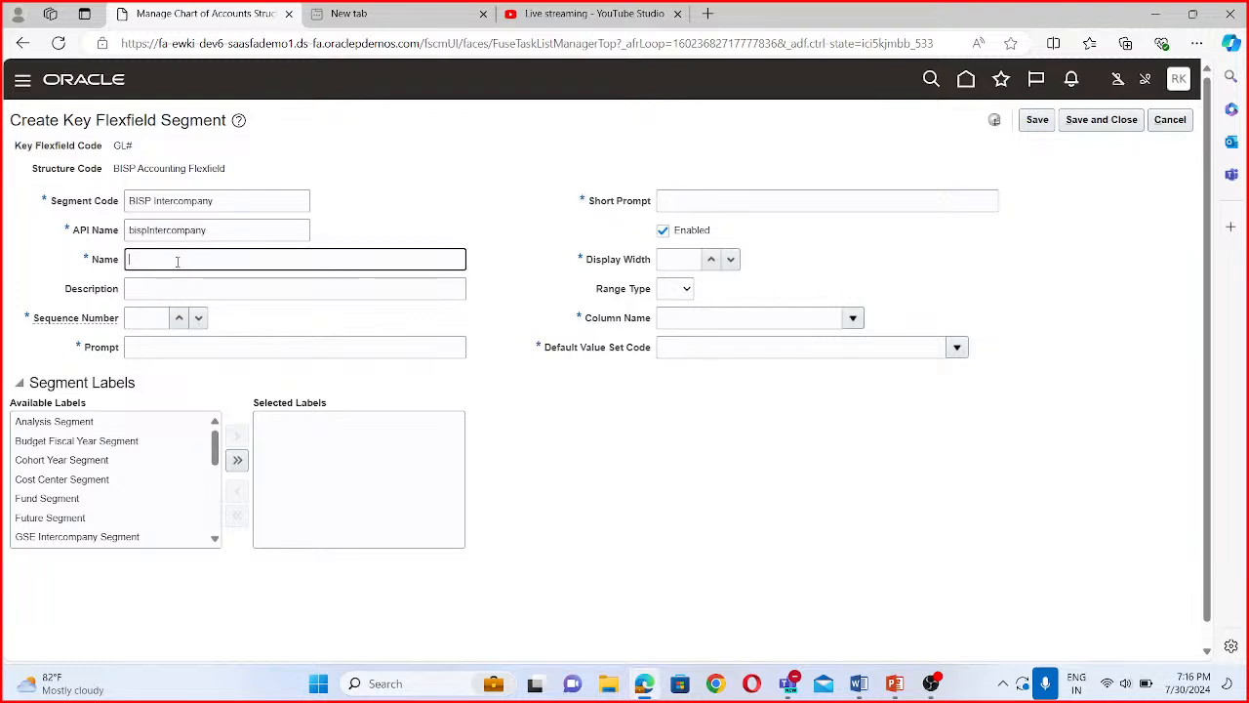
- Enter "BISP Intercompany" as the intercompany segment's name, description and prompt, with sequence number 5
drag(217, 202, 108, 195)
key(ctrl+c)
click(165, 259)
key(ctrl+v)
click(172, 293)
key(ctrl+v)
click(154, 314)
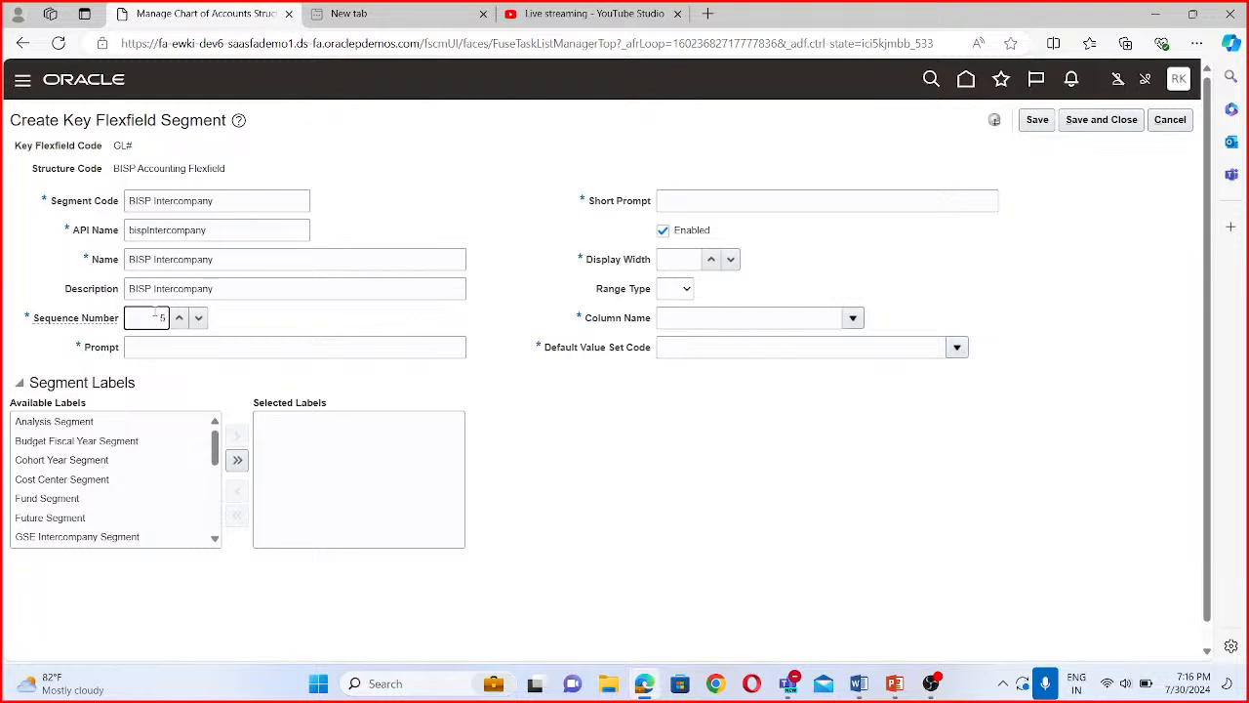
click(187, 354)
key(ctrl+v)
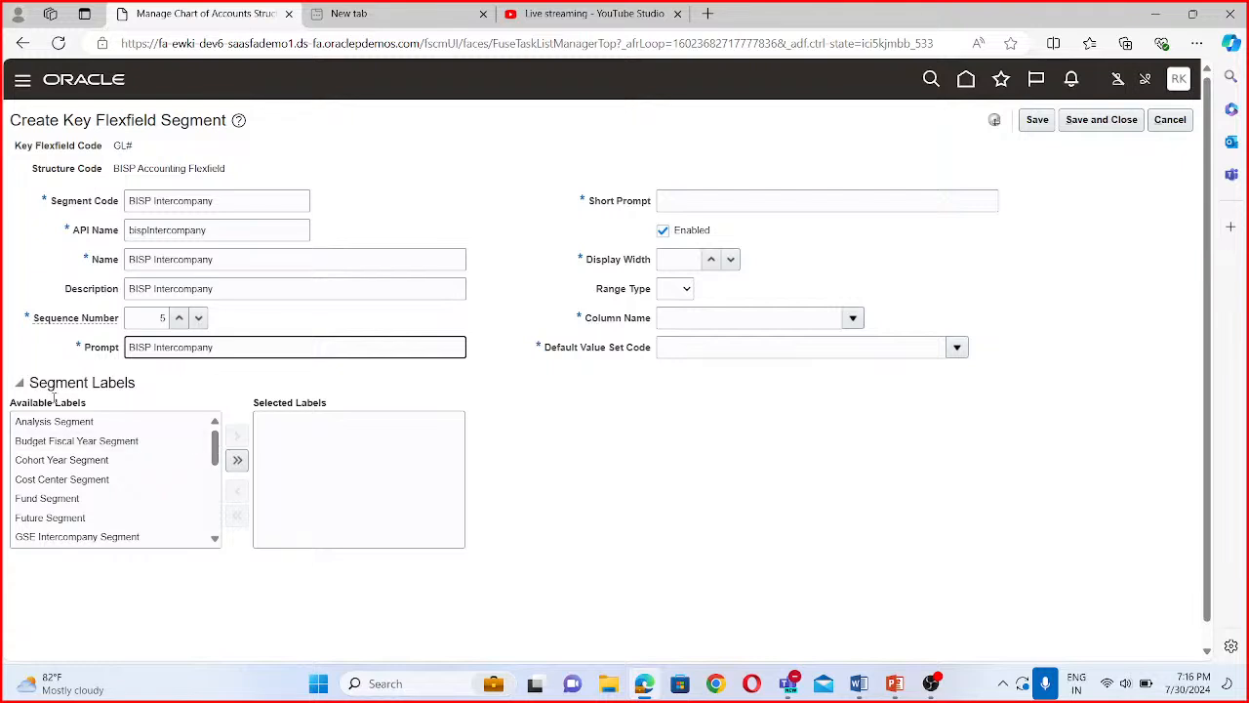
- Assign the Intercompany Segment label to the BISP Intercompany segment
scroll(220, 469, down, 2)
scroll(222, 473, up, 1)
scroll(147, 479, down, 2)
click(101, 482)
click(238, 432)
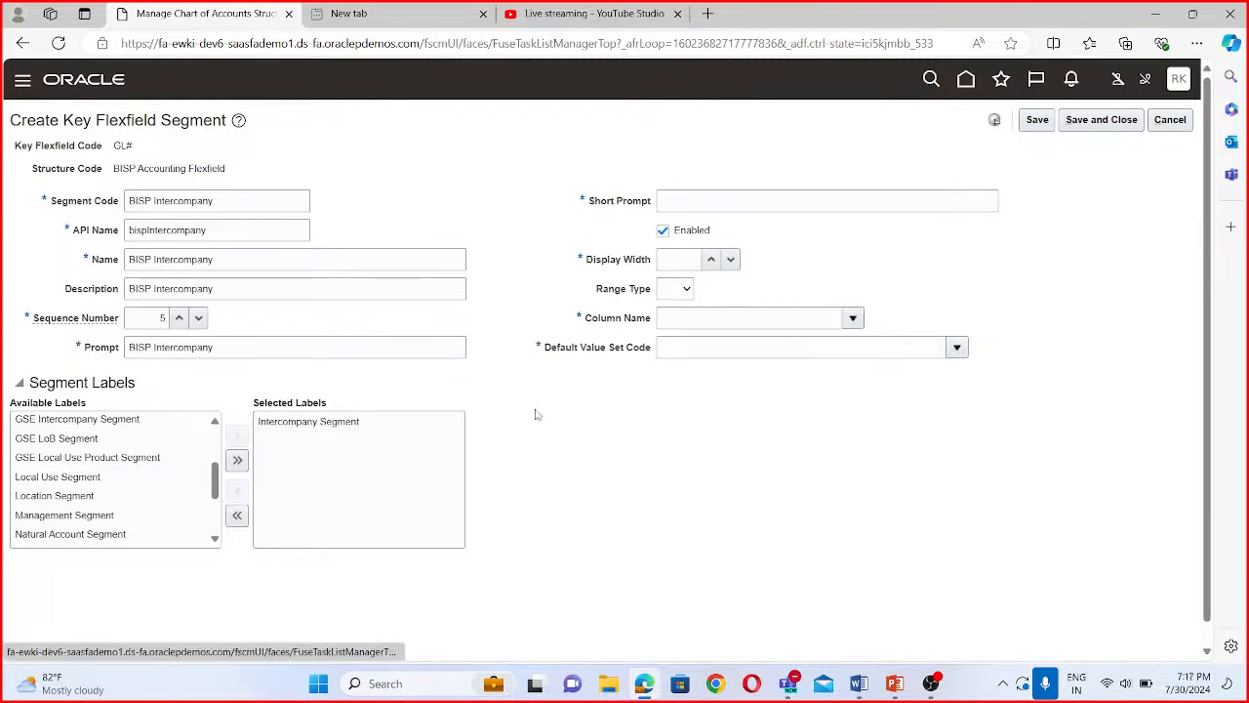
- Set the intercompany segment's short prompt to "BISP Intercompany", its display width to 30 and its column name to SEGMENT5
click(709, 201)
key(ctrl+v)
click(678, 259)
text(30)
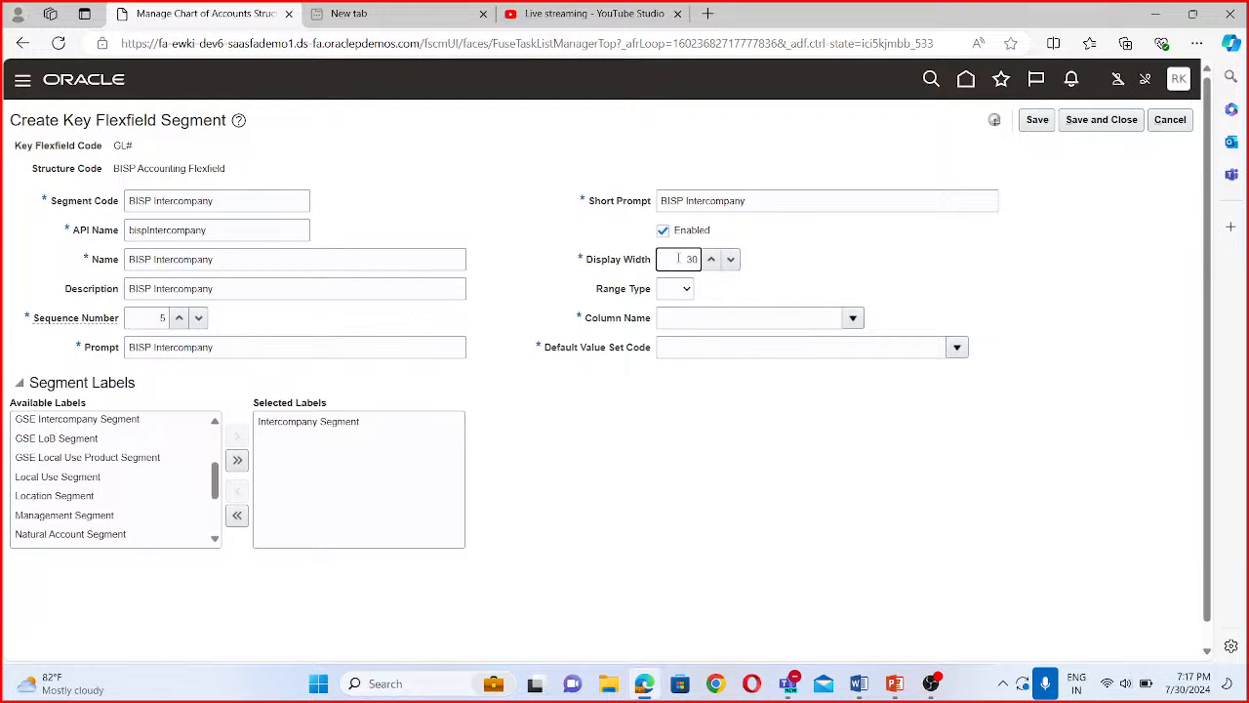
click(855, 318)
click(703, 467)
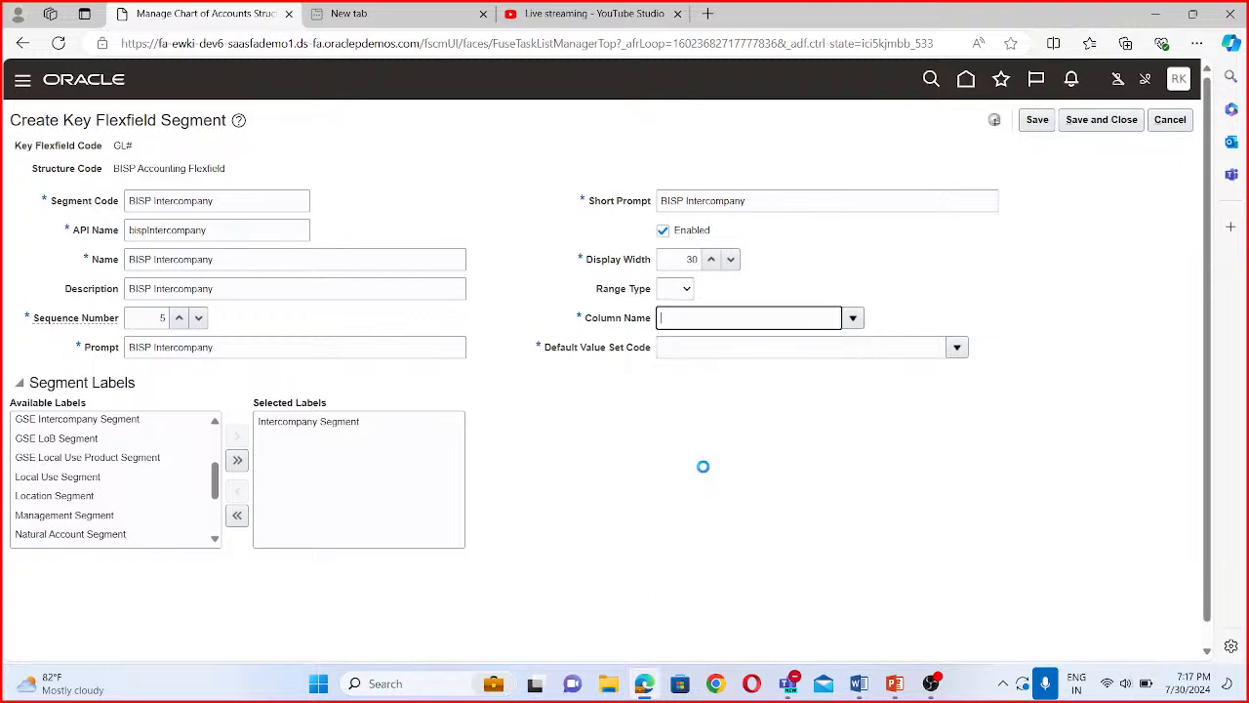
- Search the value sets by code BISP, assign BISP Intercompany as the intercompany segment's default value set, and save and close the segment
click(957, 350)
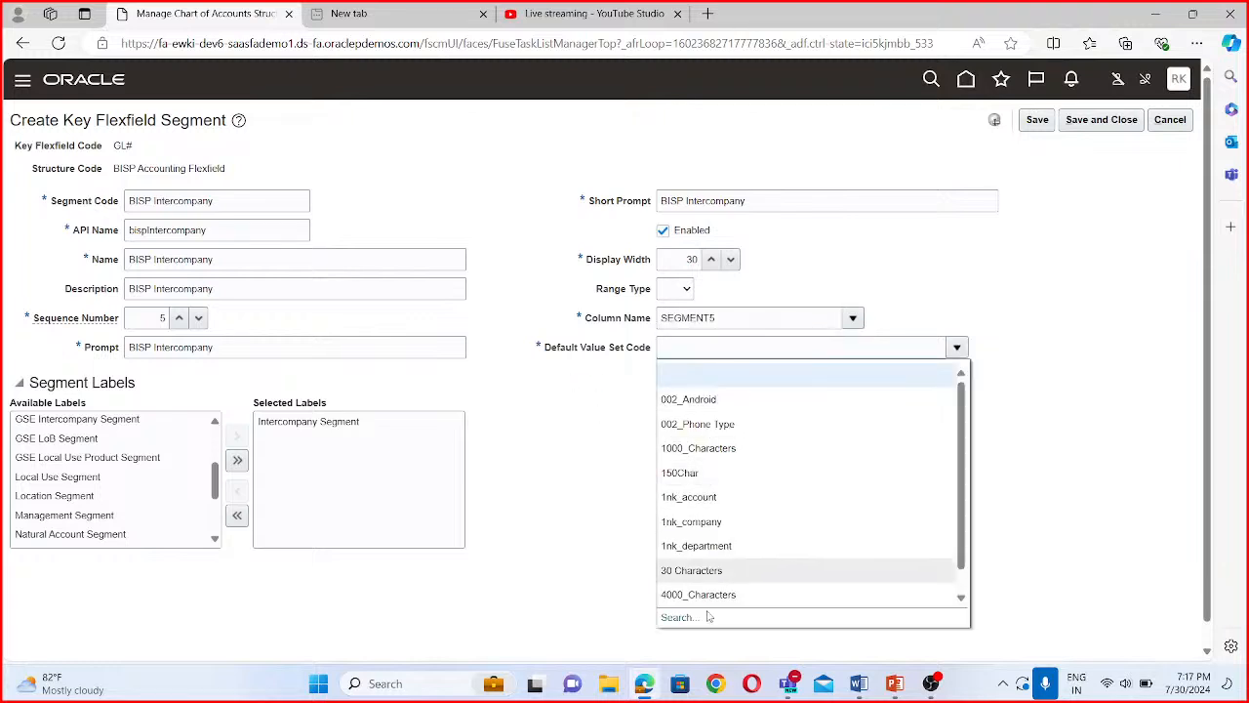
click(684, 617)
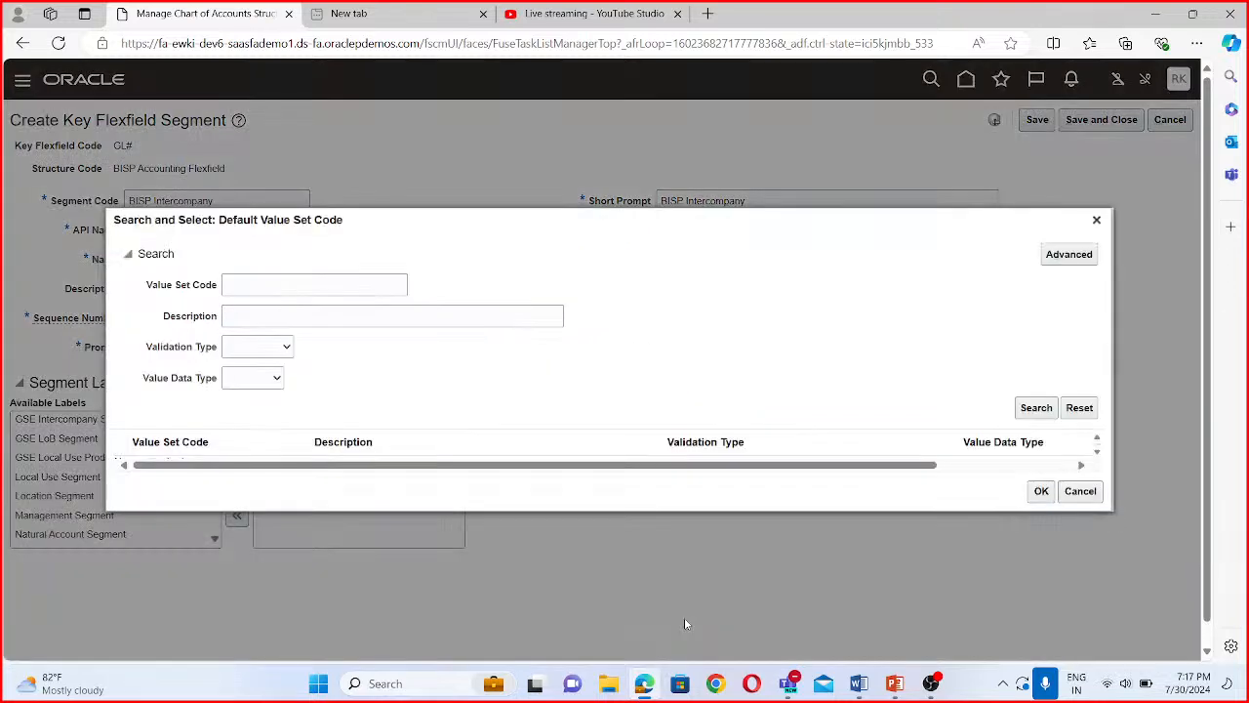
click(262, 285)
text(BISP)
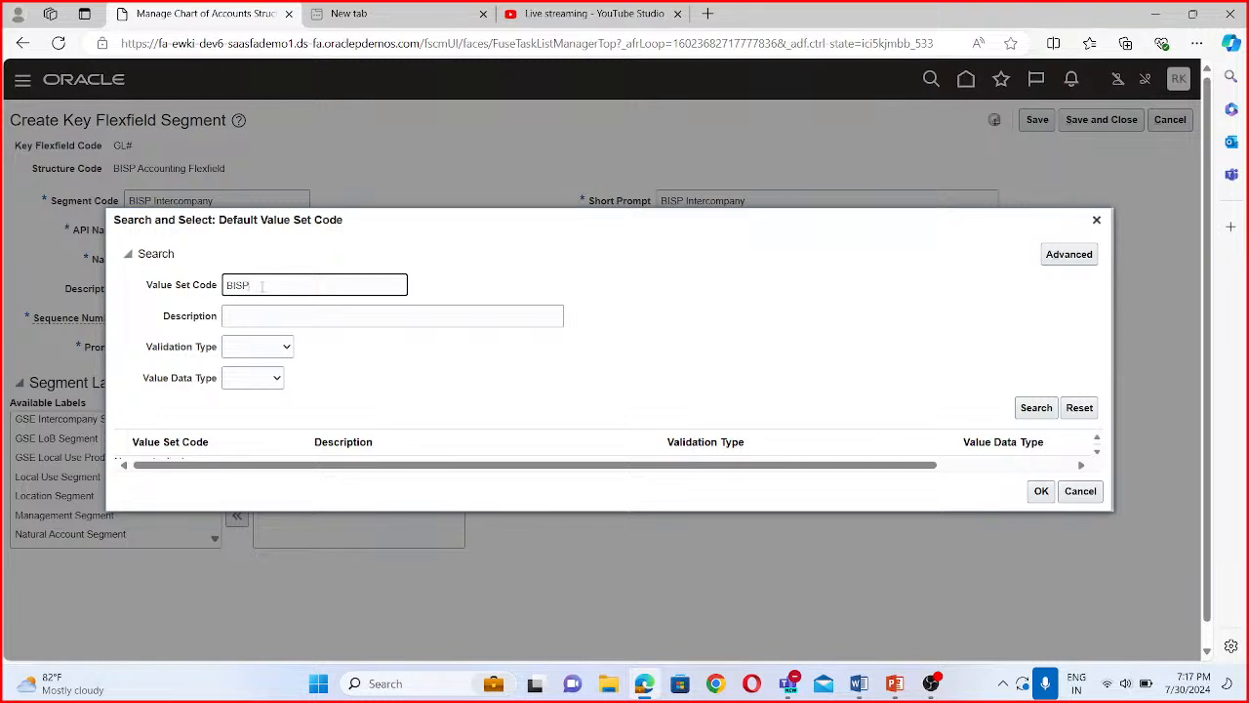
click(1034, 407)
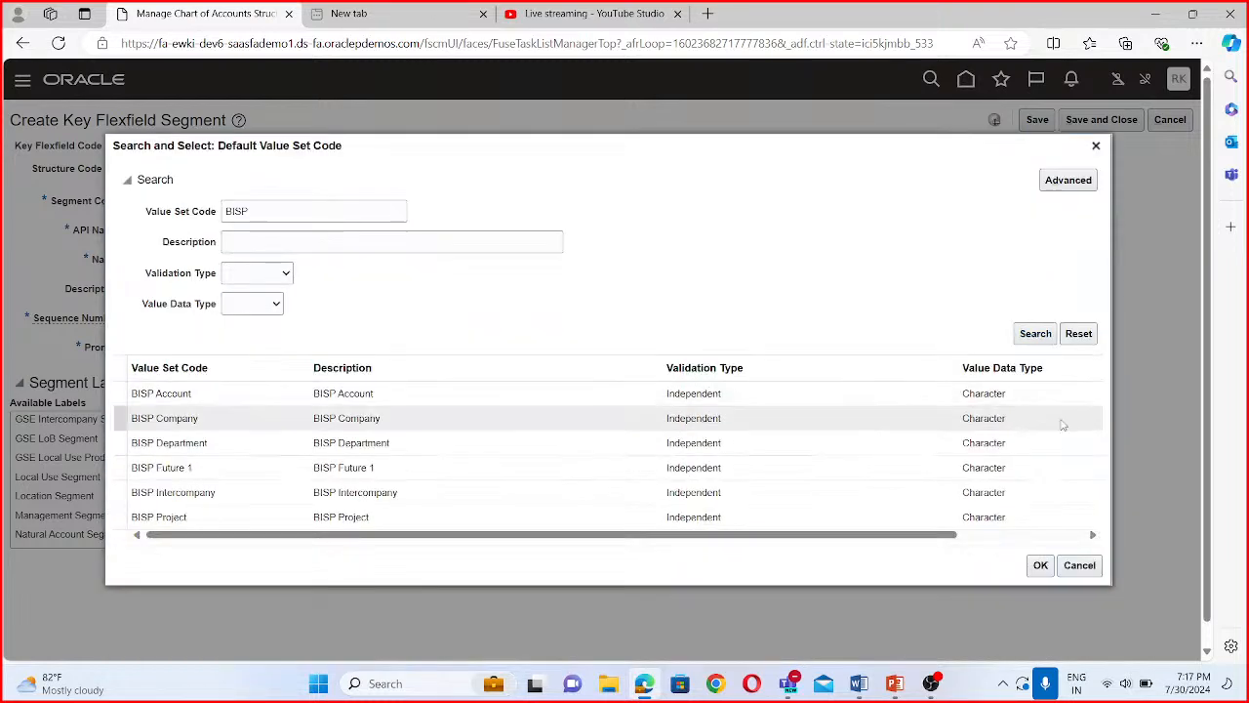
click(211, 502)
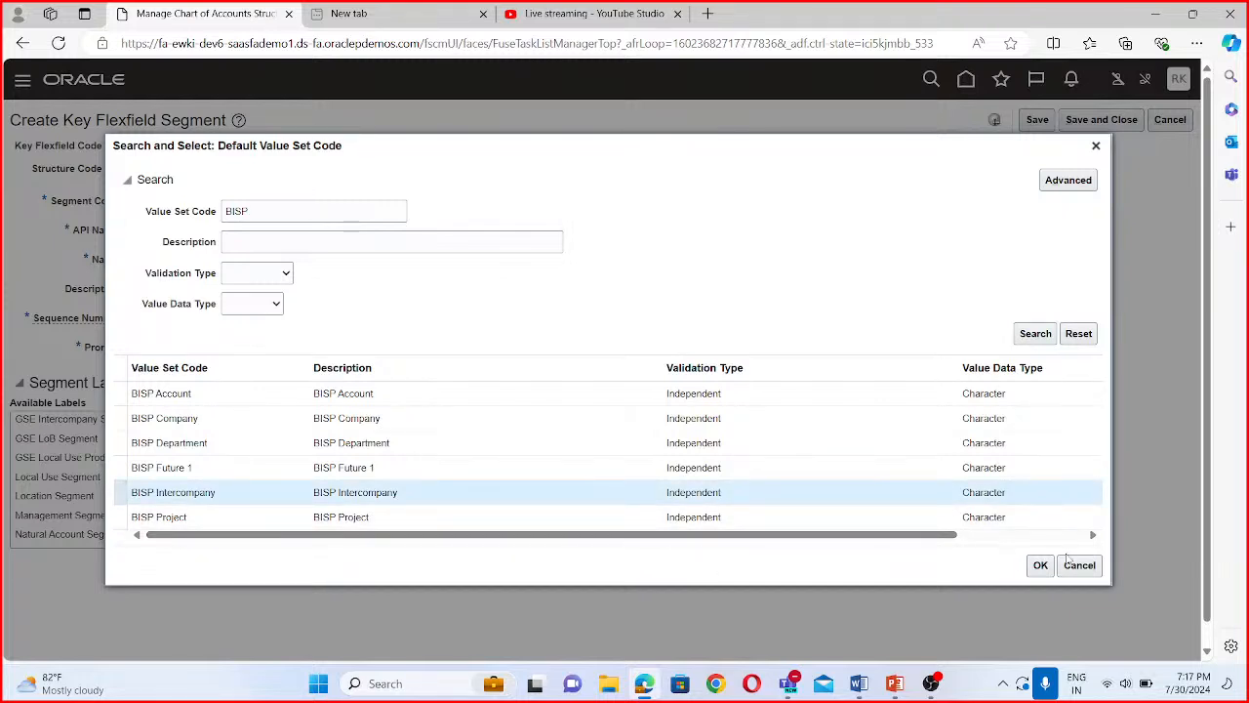
click(1038, 570)
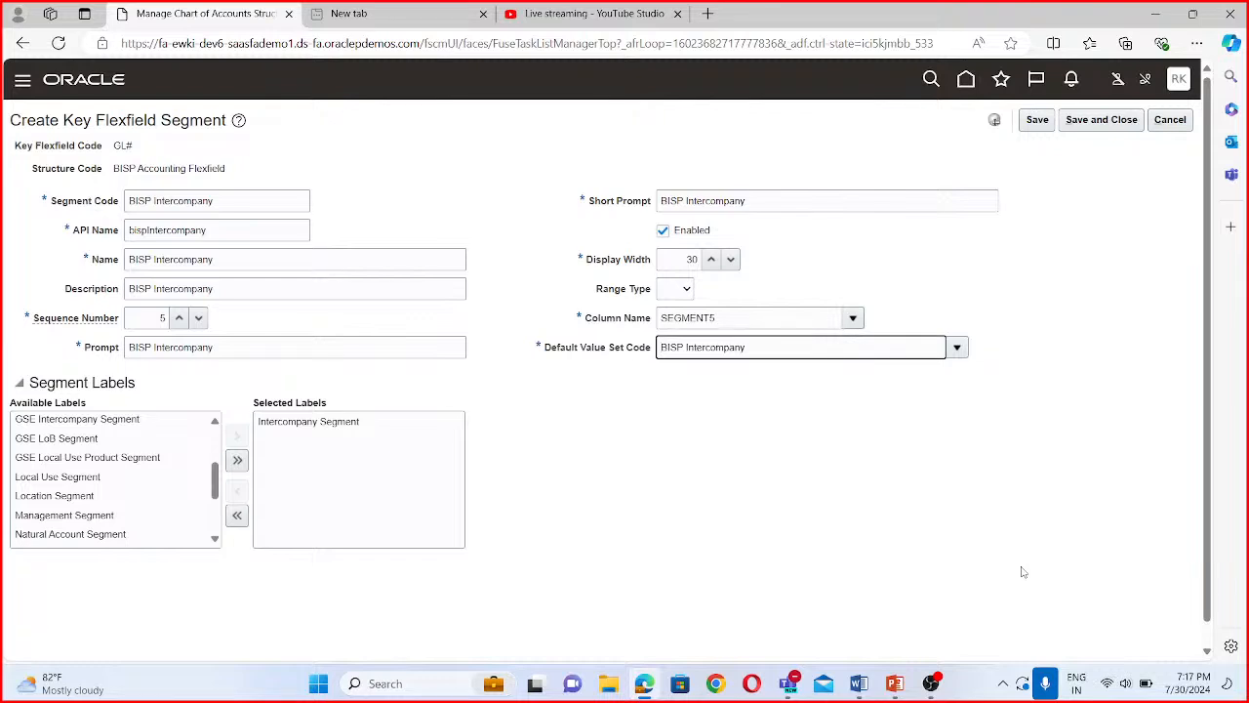
scroll(805, 456, down, 1)
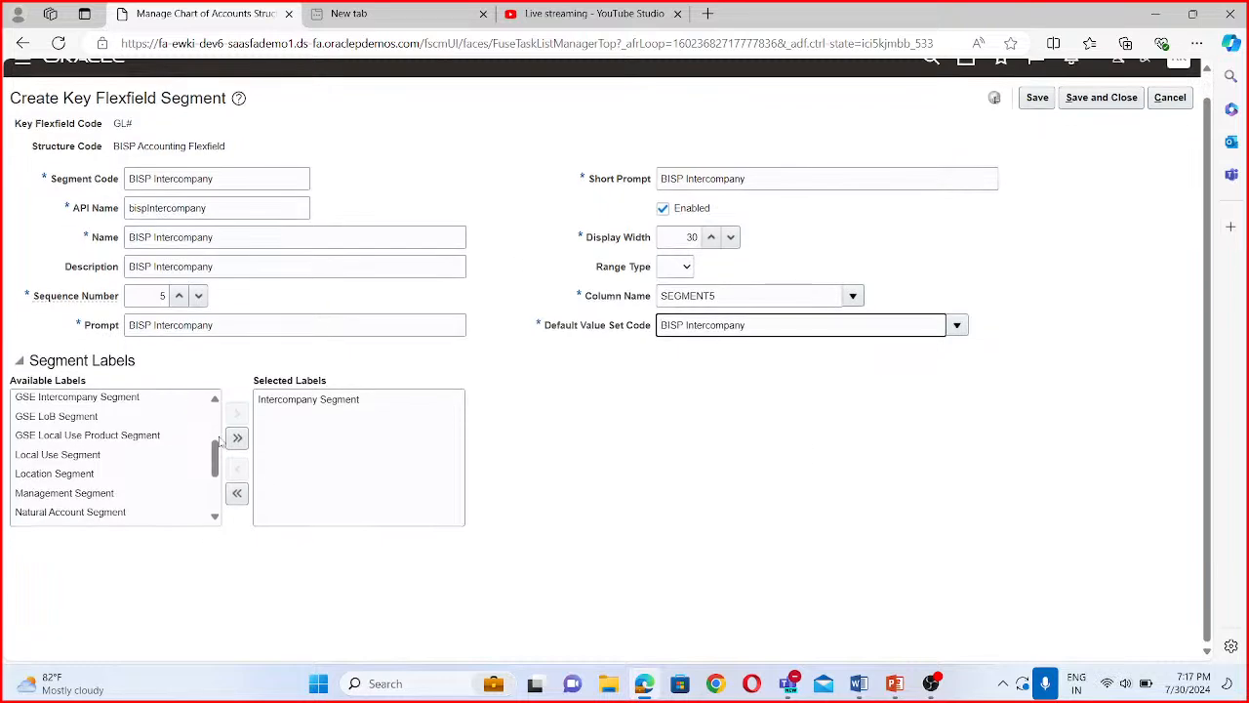
click(1109, 101)
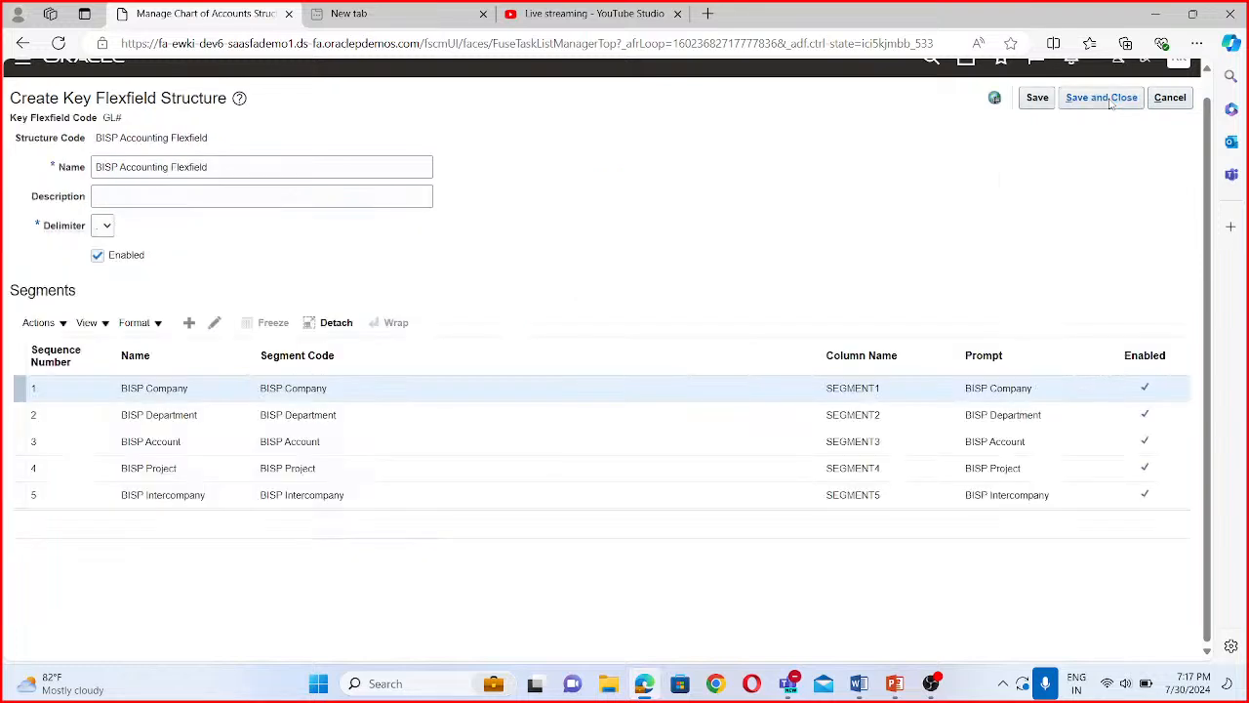
- Add a sixth segment with the segment code "BISP Future" and the API name "bispFuture"
click(190, 322)
click(182, 179)
text(BISP F)
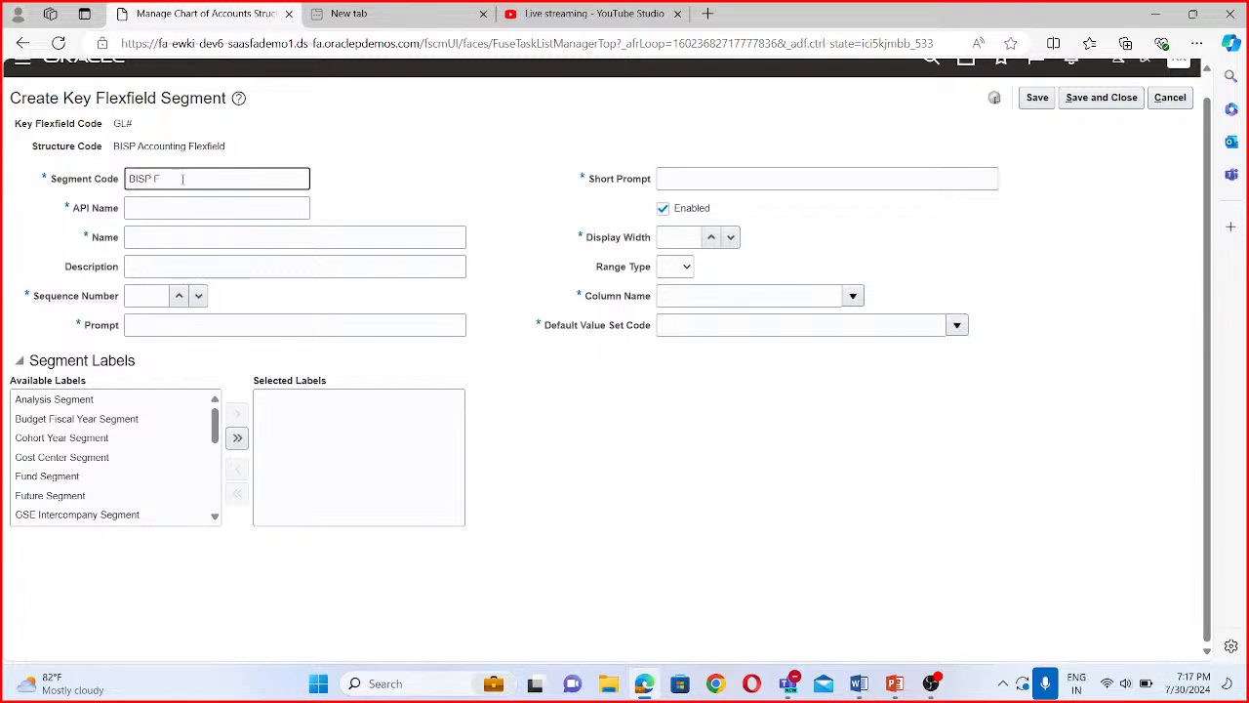
text(uture)
click(206, 208)
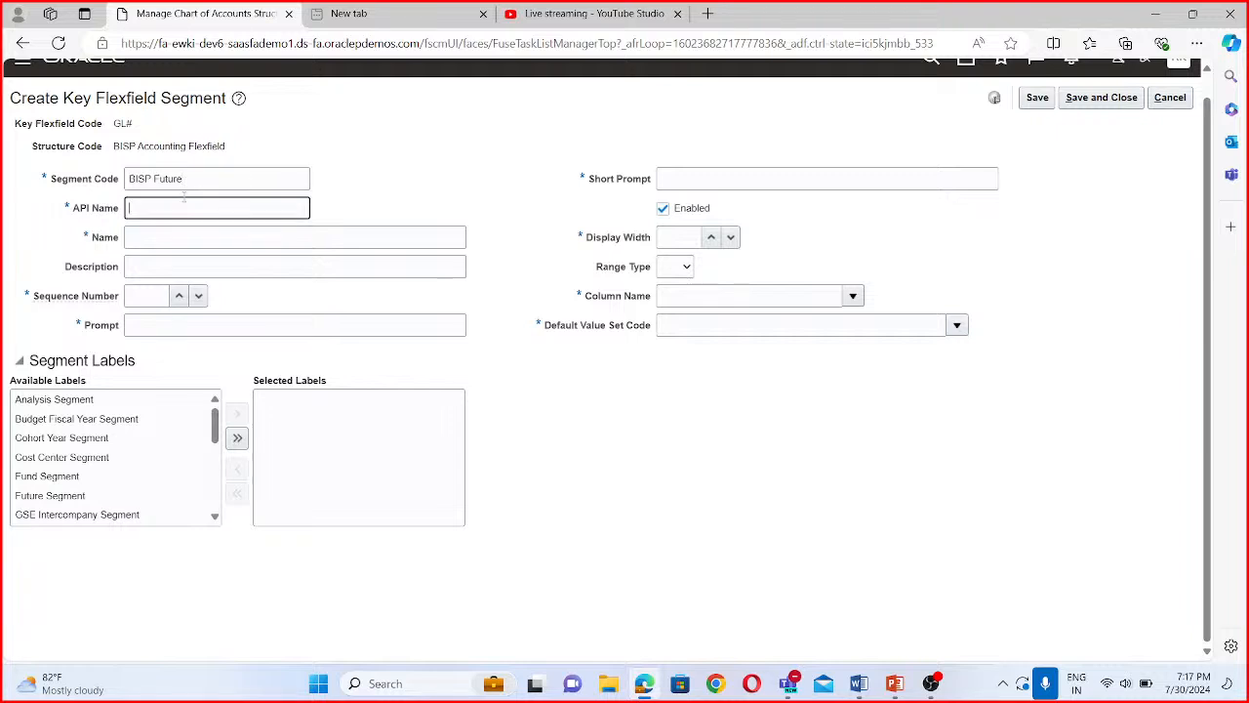
- Enter "BISP Future" as the future segment's name, description and prompt, with sequence number 6
drag(196, 180, 82, 159)
key(ctrl+c)
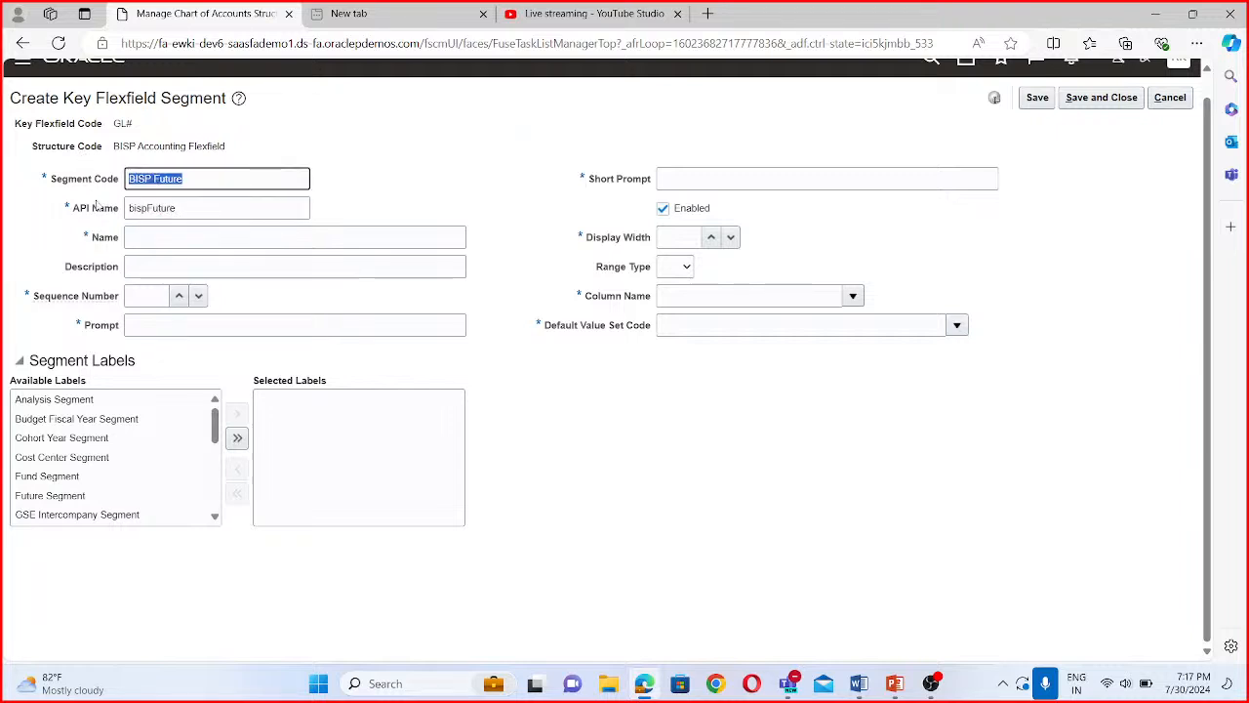
click(151, 235)
key(ctrl+v)
key(Tab)
key(ctrl+v)
click(149, 293)
text(6)
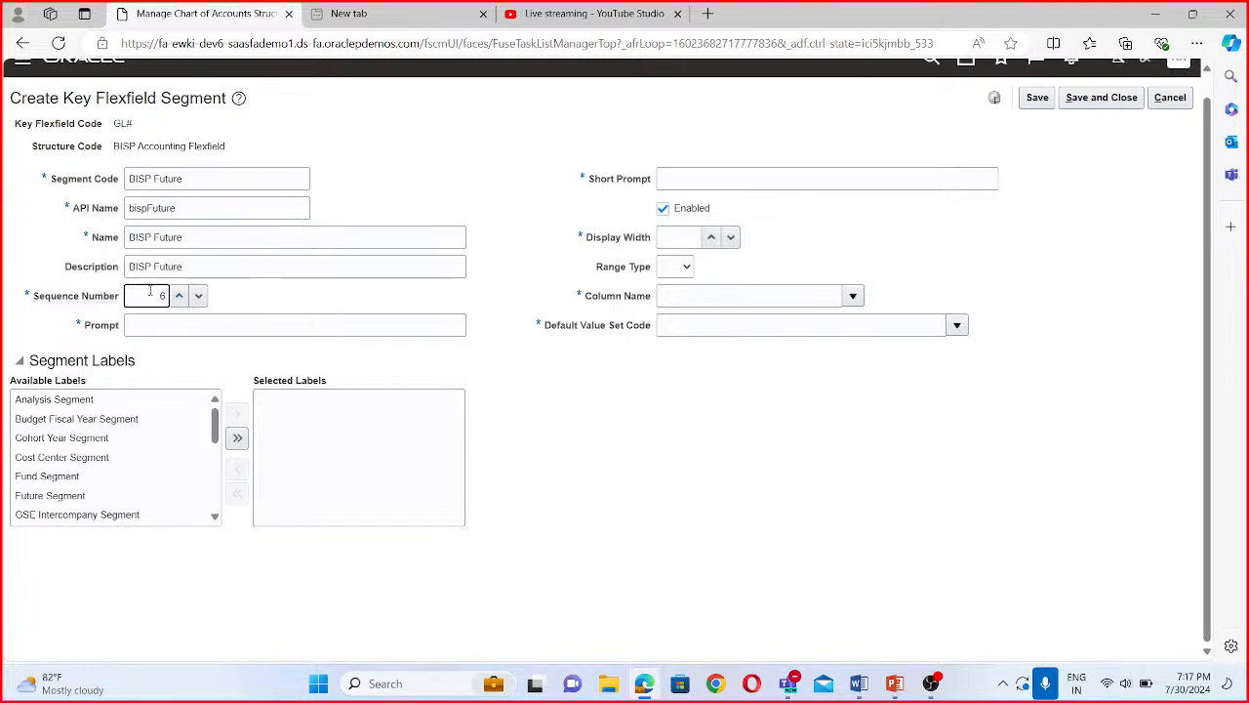
click(162, 321)
key(ctrl+v)
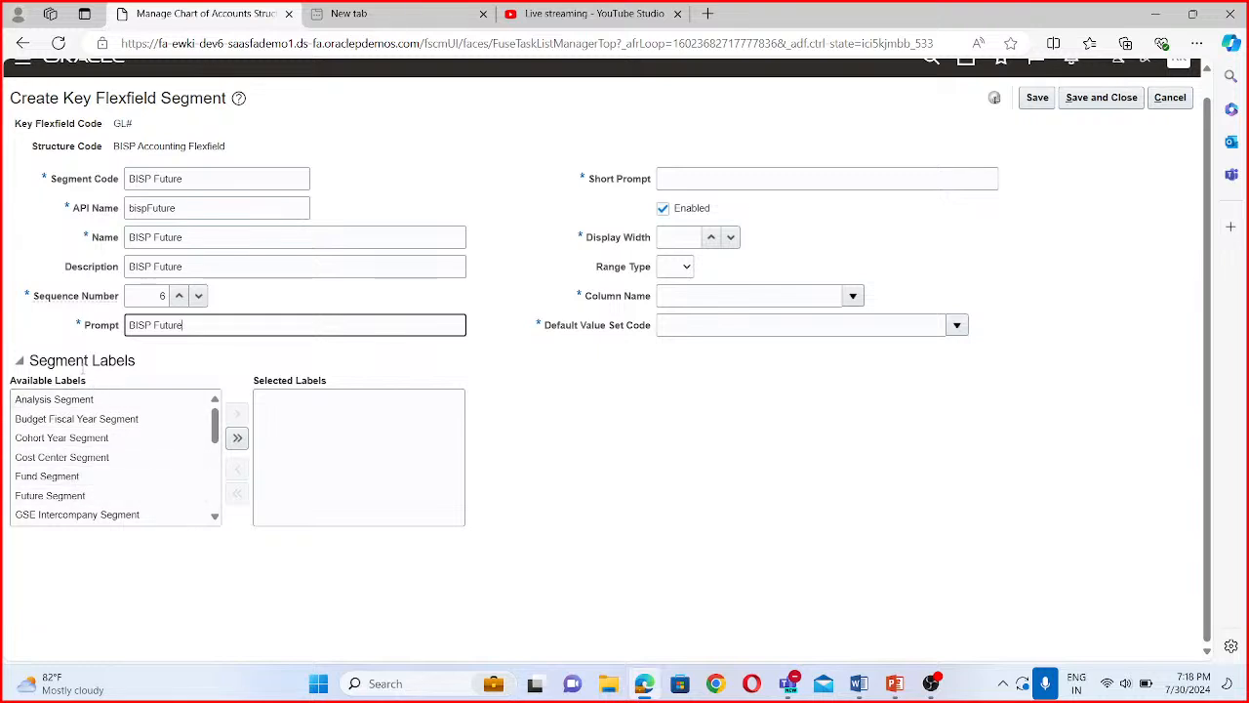
- Set the future segment's short prompt to "BISP Future", its display width to 30 and its column name to SEGMENT6
click(719, 179)
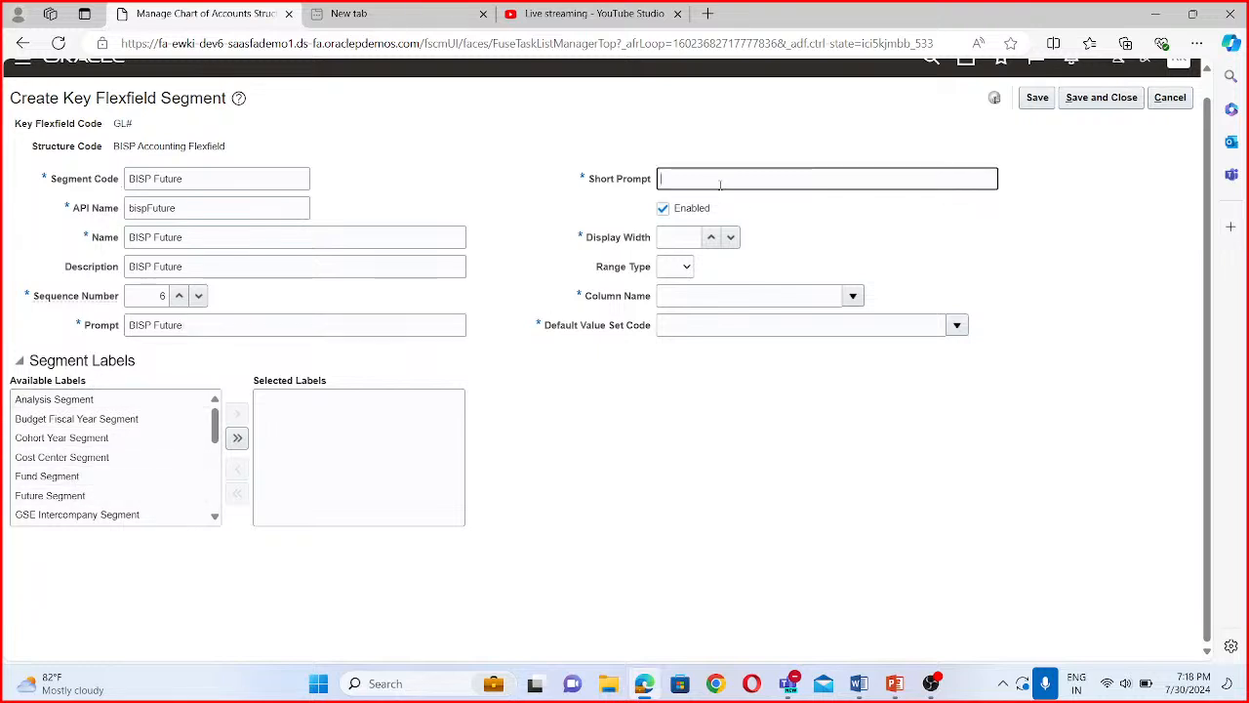
key(ctrl+v)
click(695, 238)
text(30)
click(853, 295)
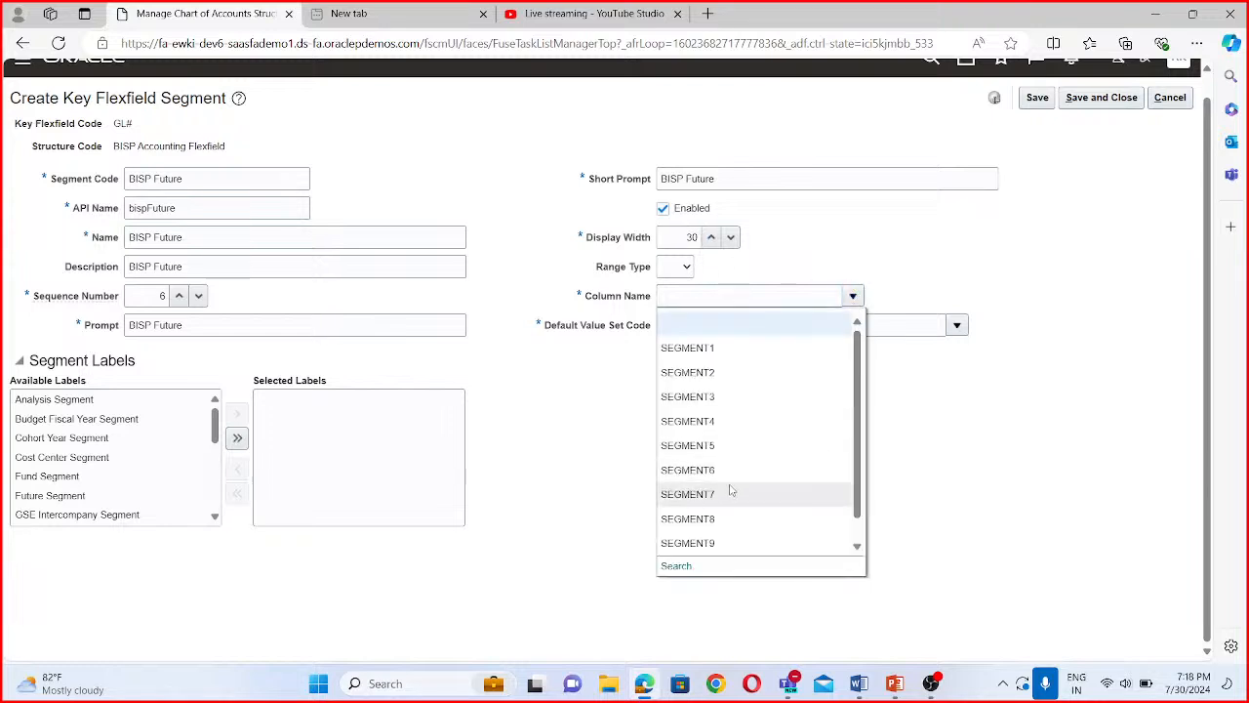
click(732, 475)
click(693, 324)
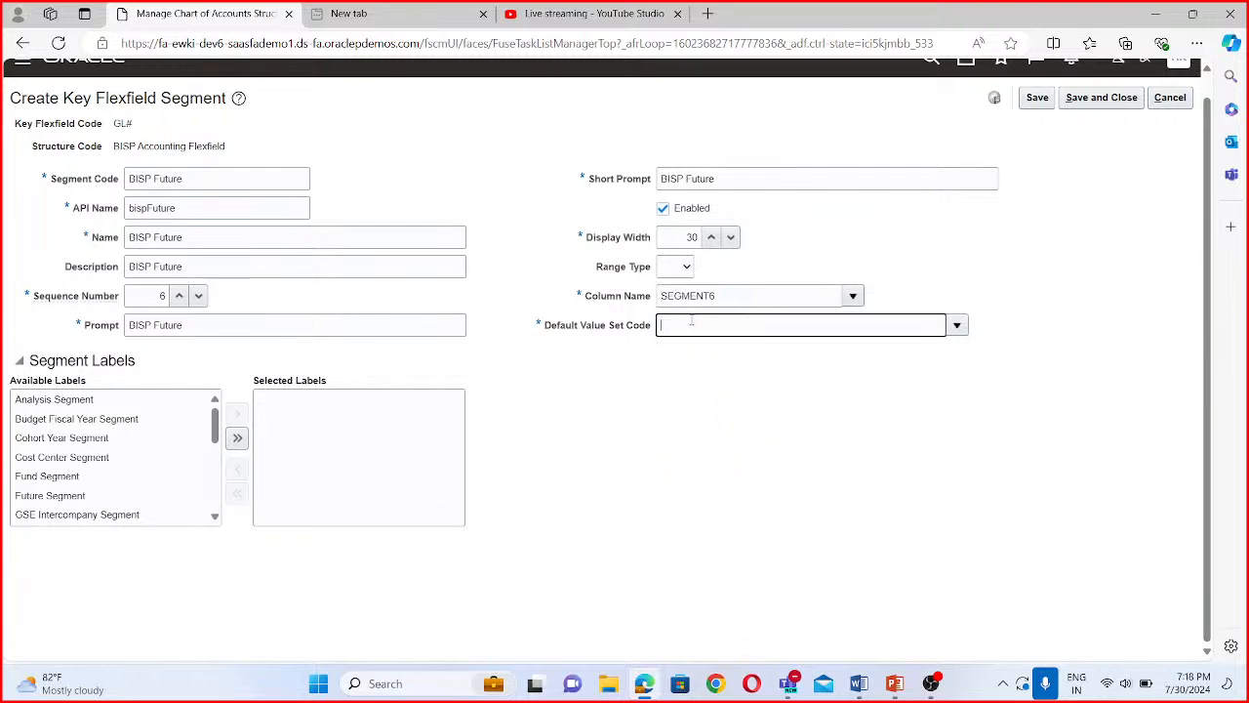
- Search the value sets by code BISP, assign BISP Future 1 as the future segment's default value set, and save and close the segment
click(967, 328)
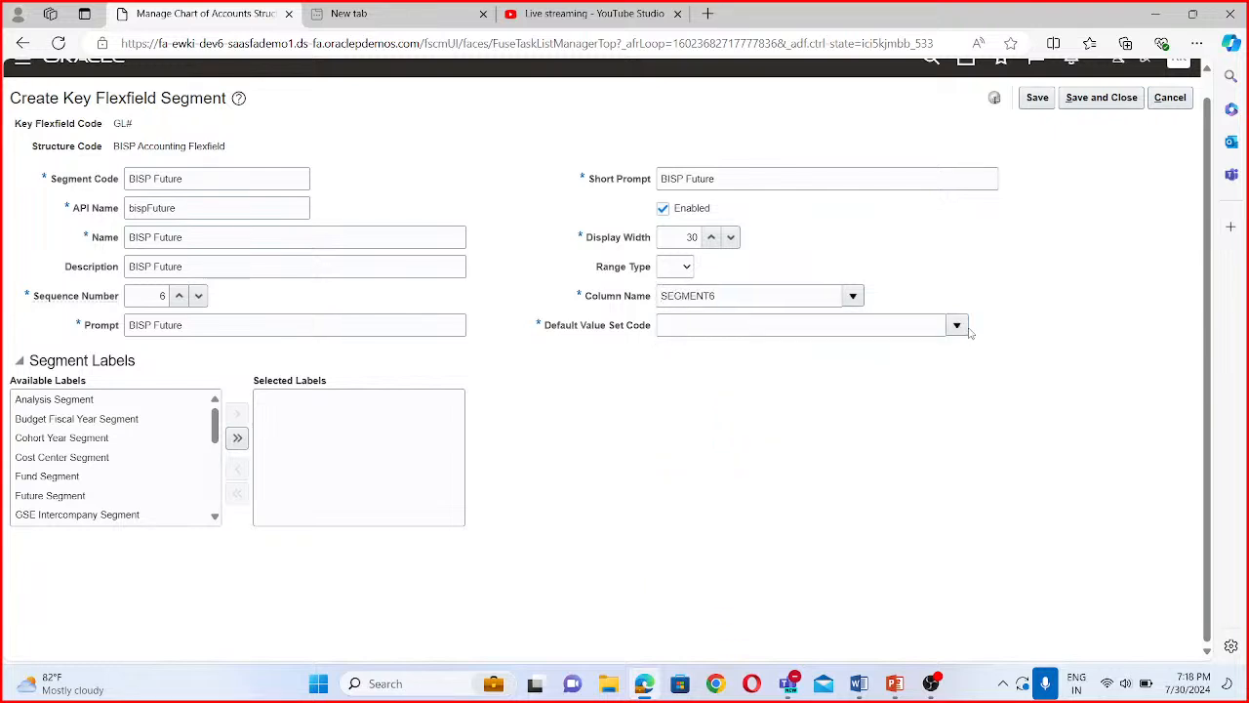
click(959, 326)
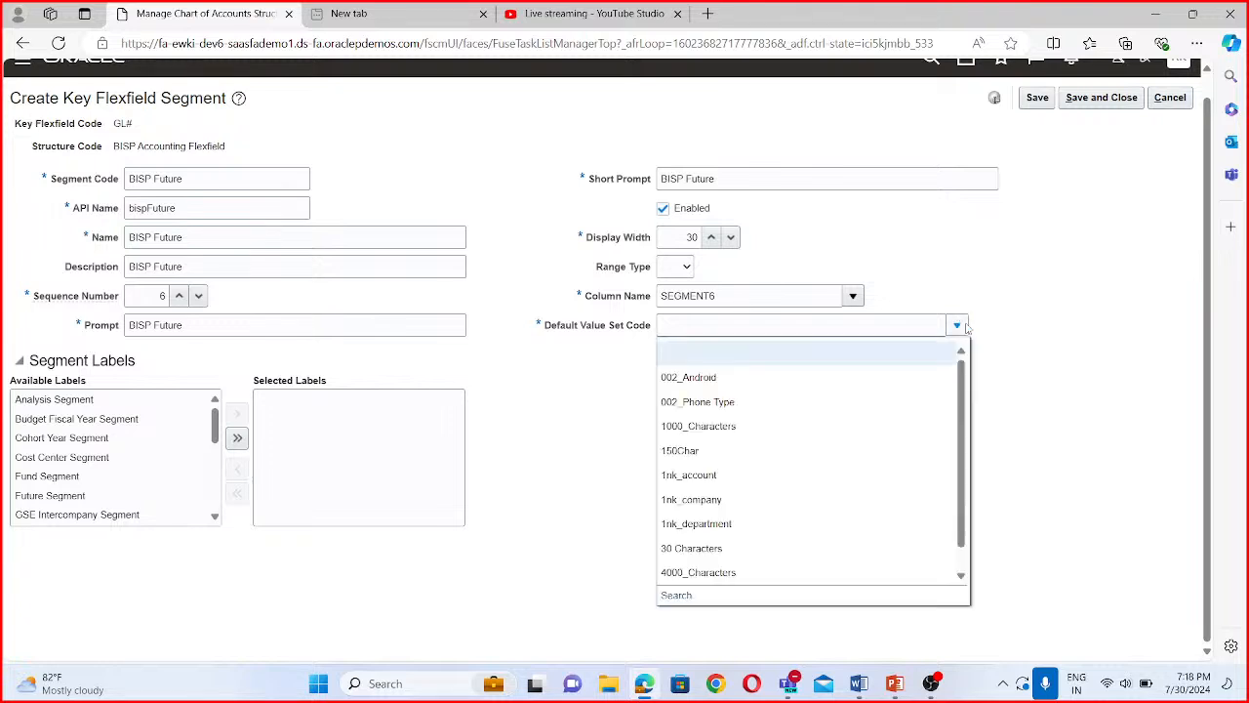
click(676, 596)
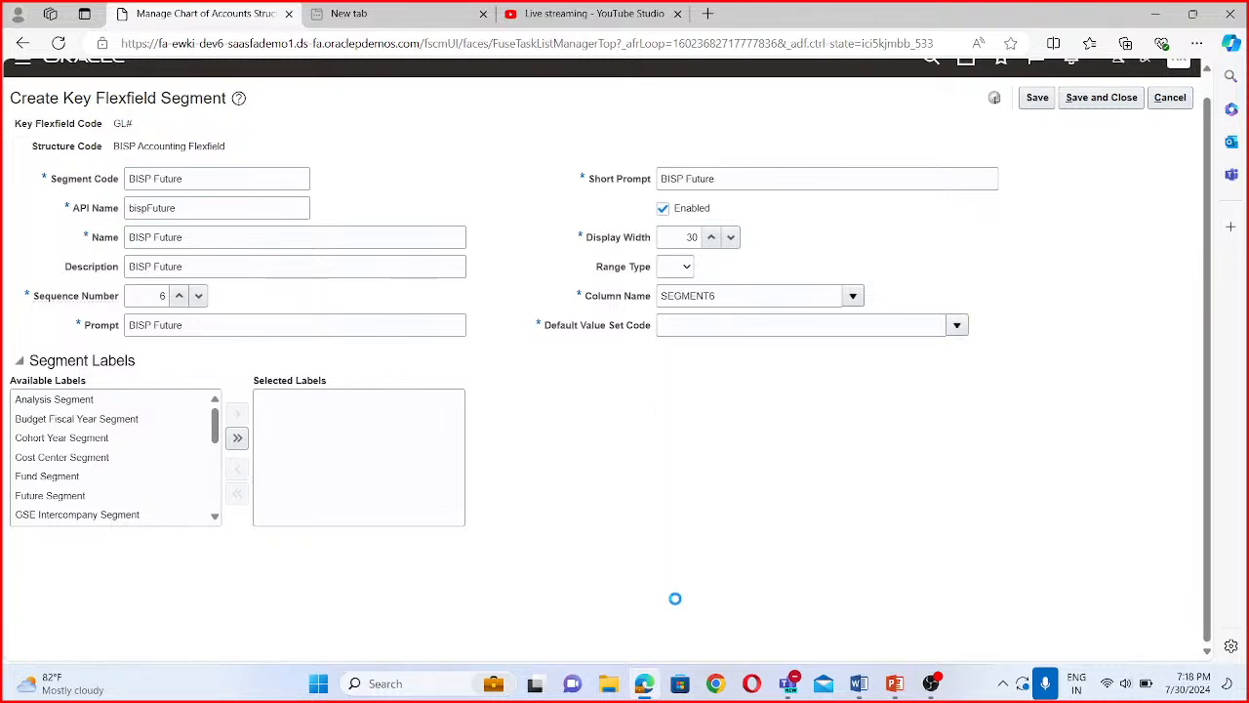
click(237, 287)
text(BISP)
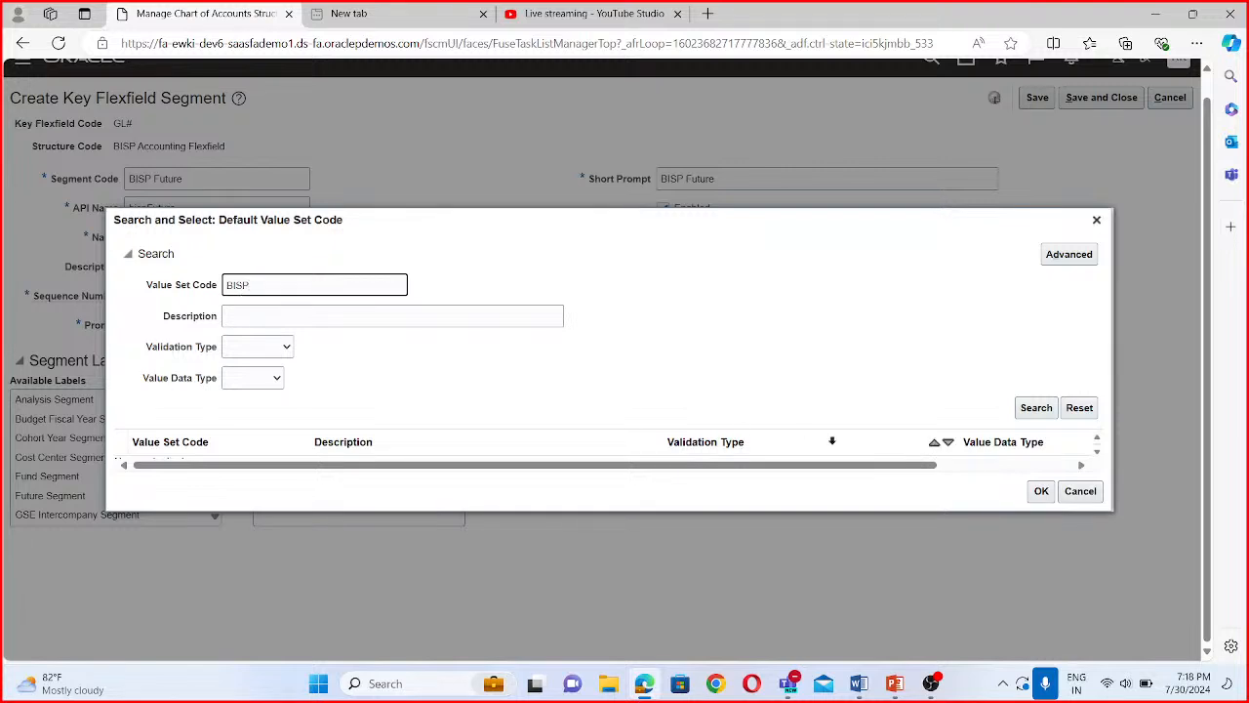
click(1040, 408)
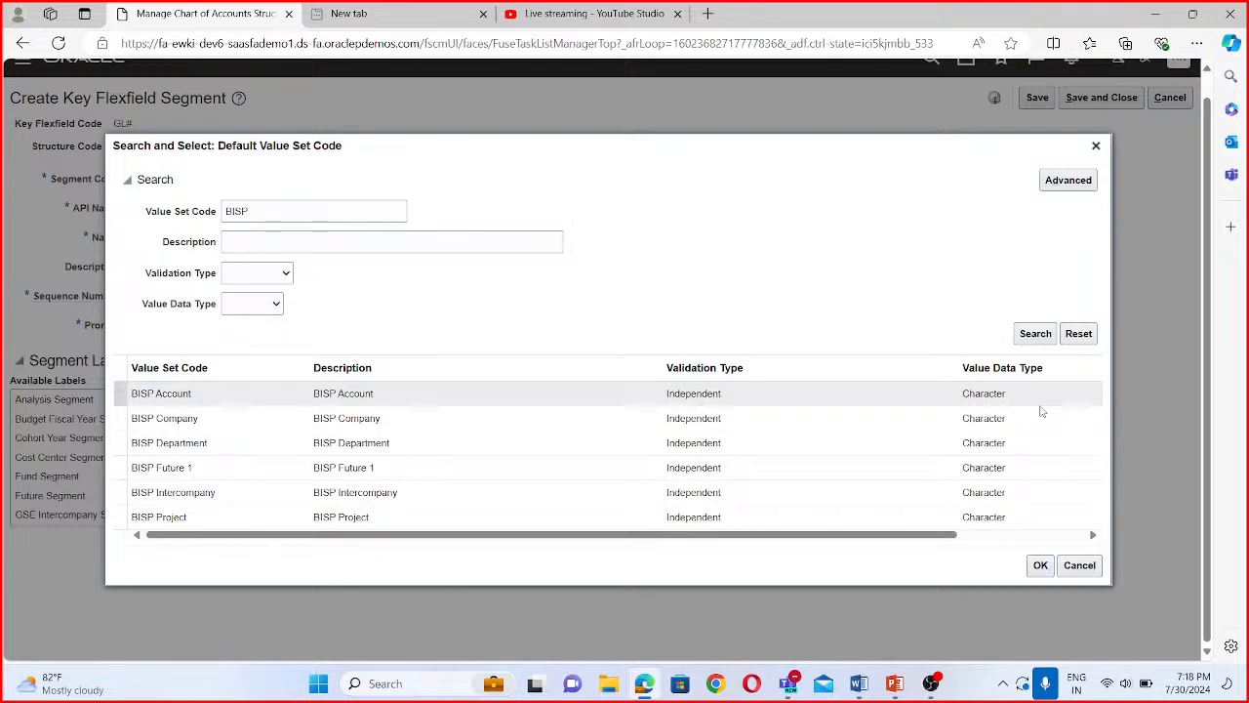
click(217, 467)
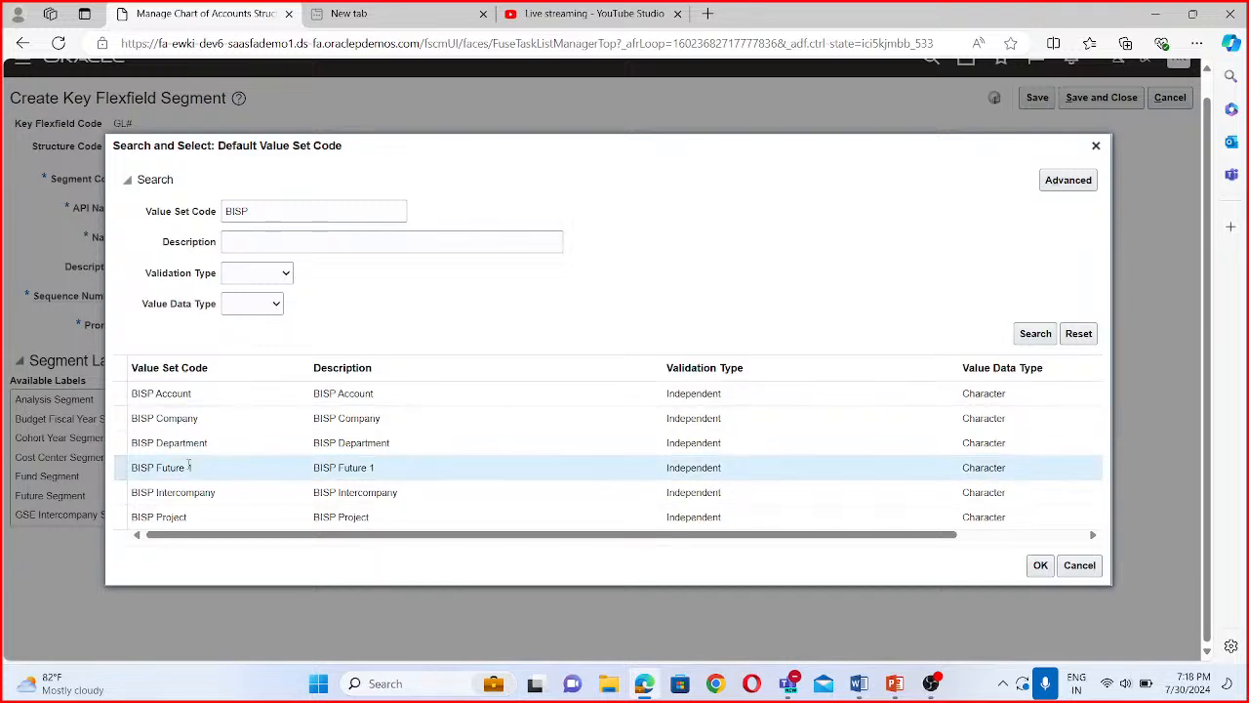
click(1049, 570)
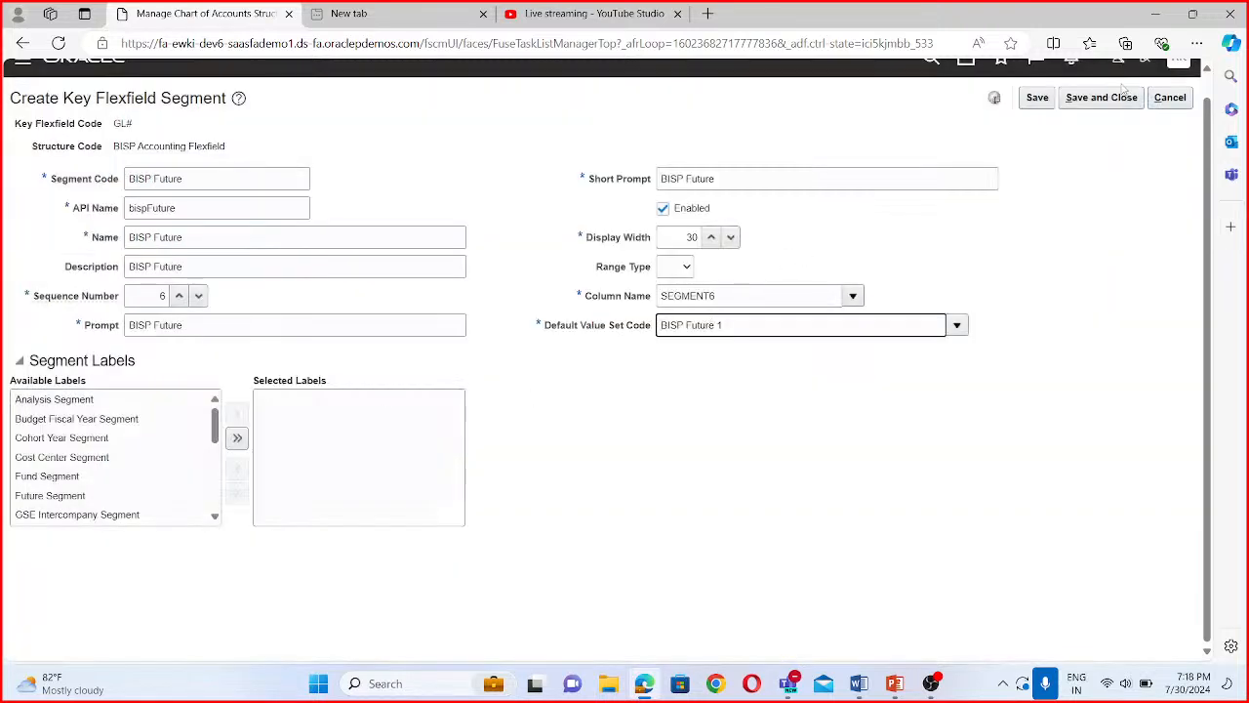
click(1081, 102)
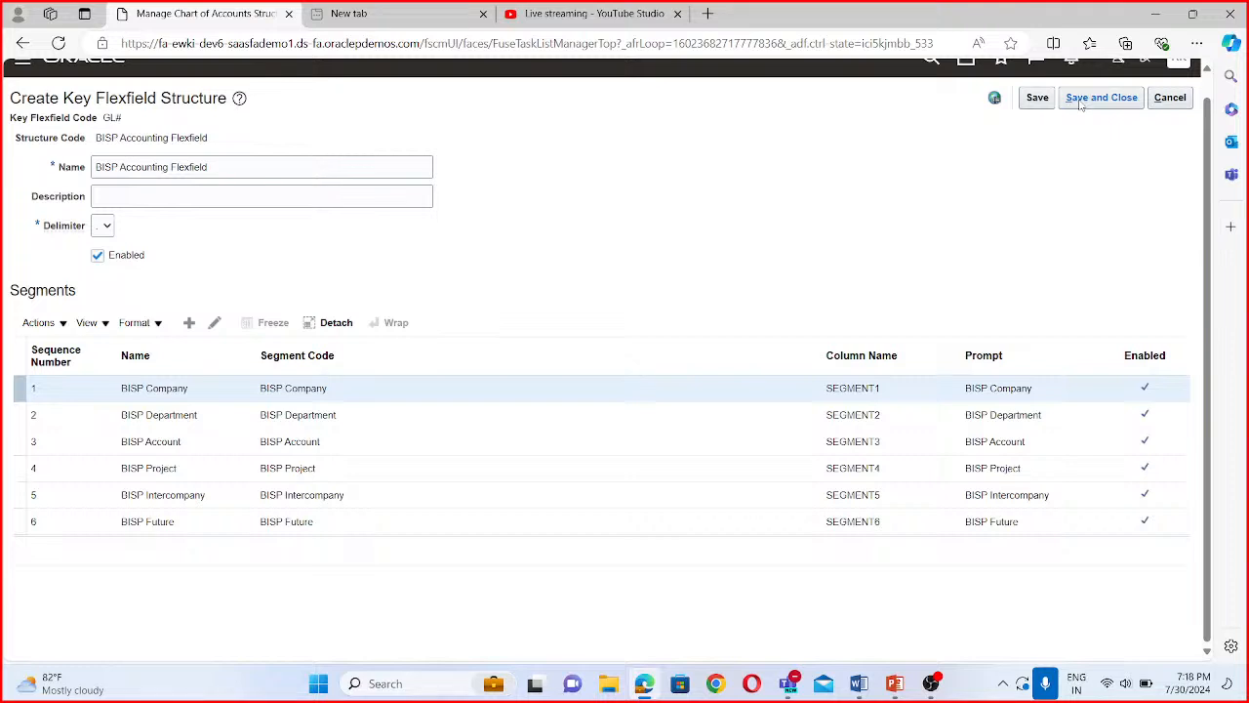
- Save and close the BISP Accounting Flexfield structure, and open the structure instances of the General Ledger Accounting Flexfield
click(1141, 96)
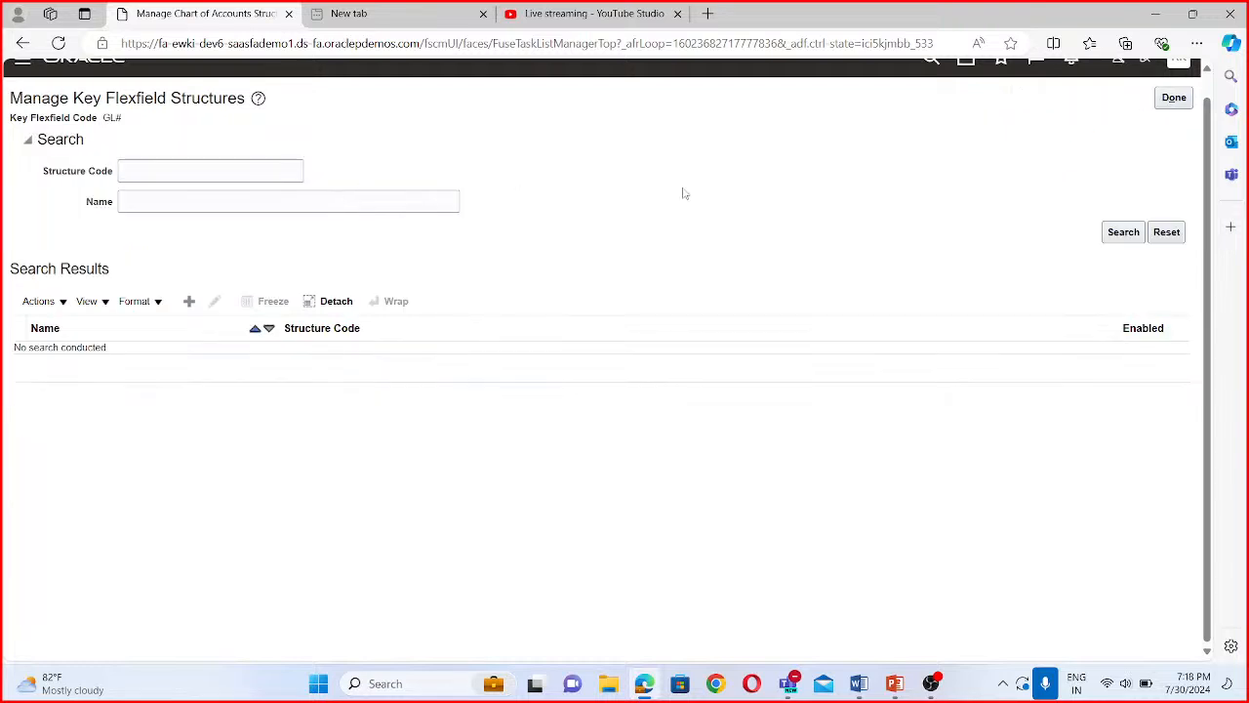
click(1175, 100)
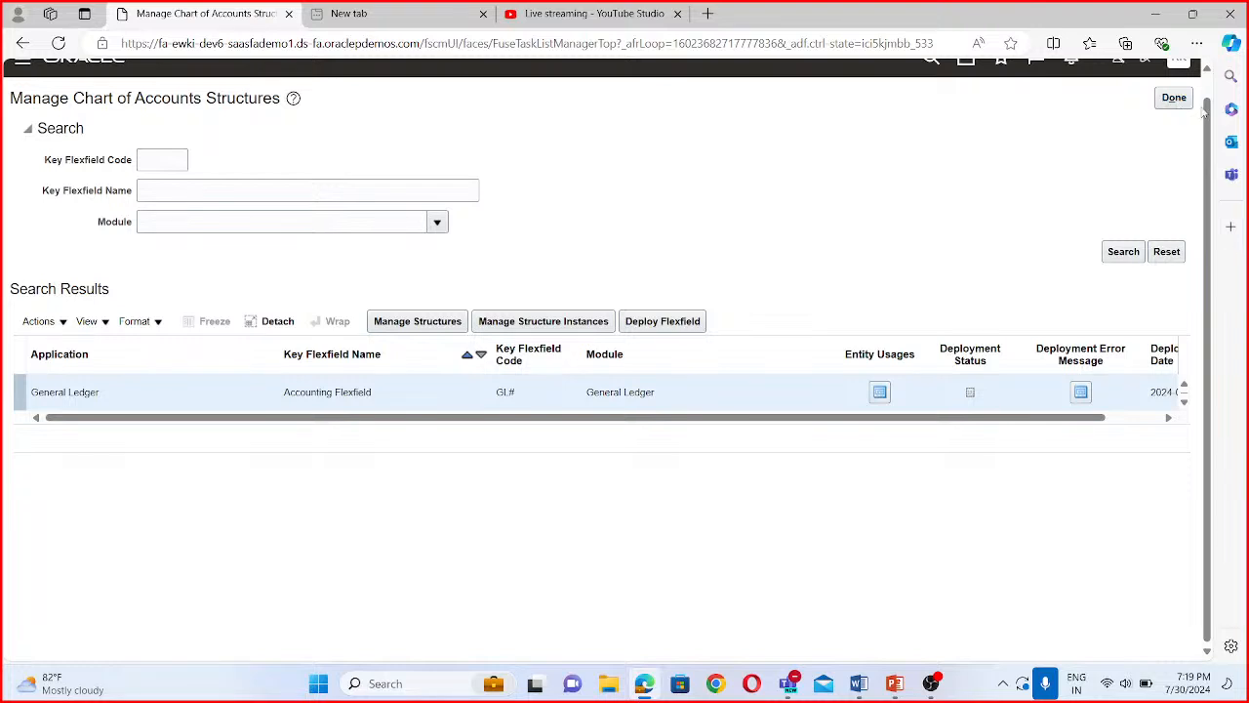
click(555, 325)
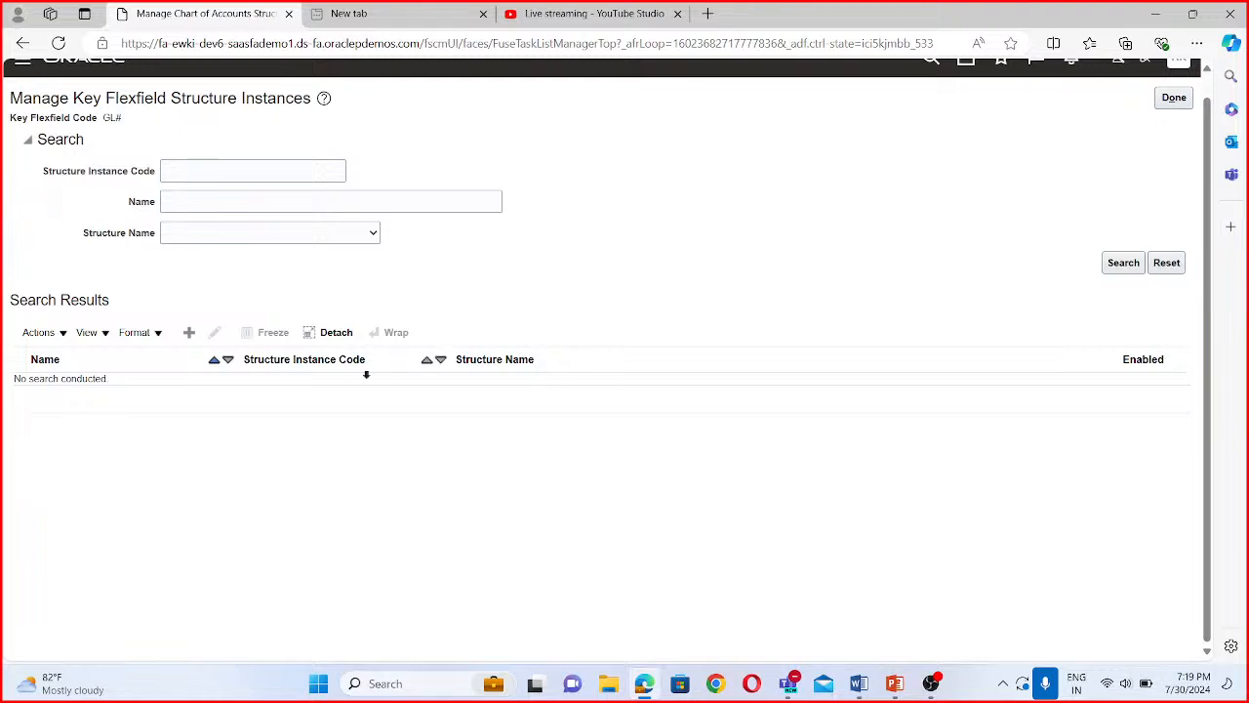
- Create a new key flexfield structure instance with the structure instance code "BISP Accounting Flex"
click(191, 334)
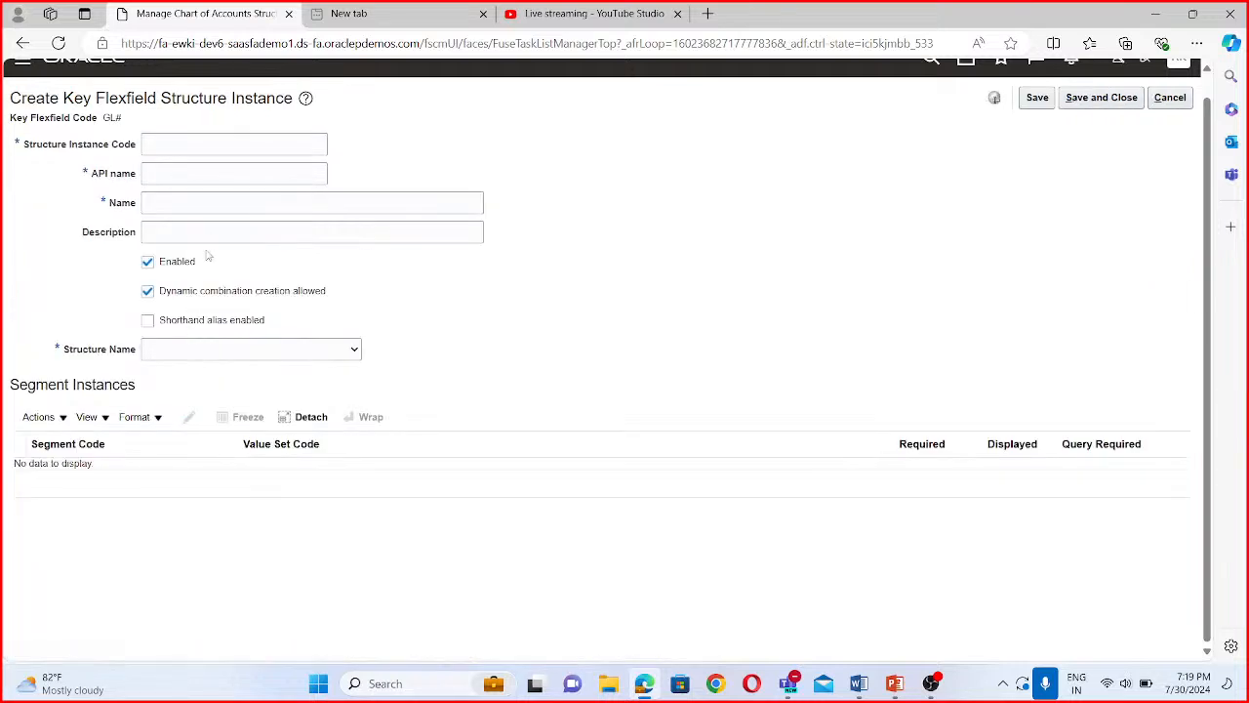
click(159, 141)
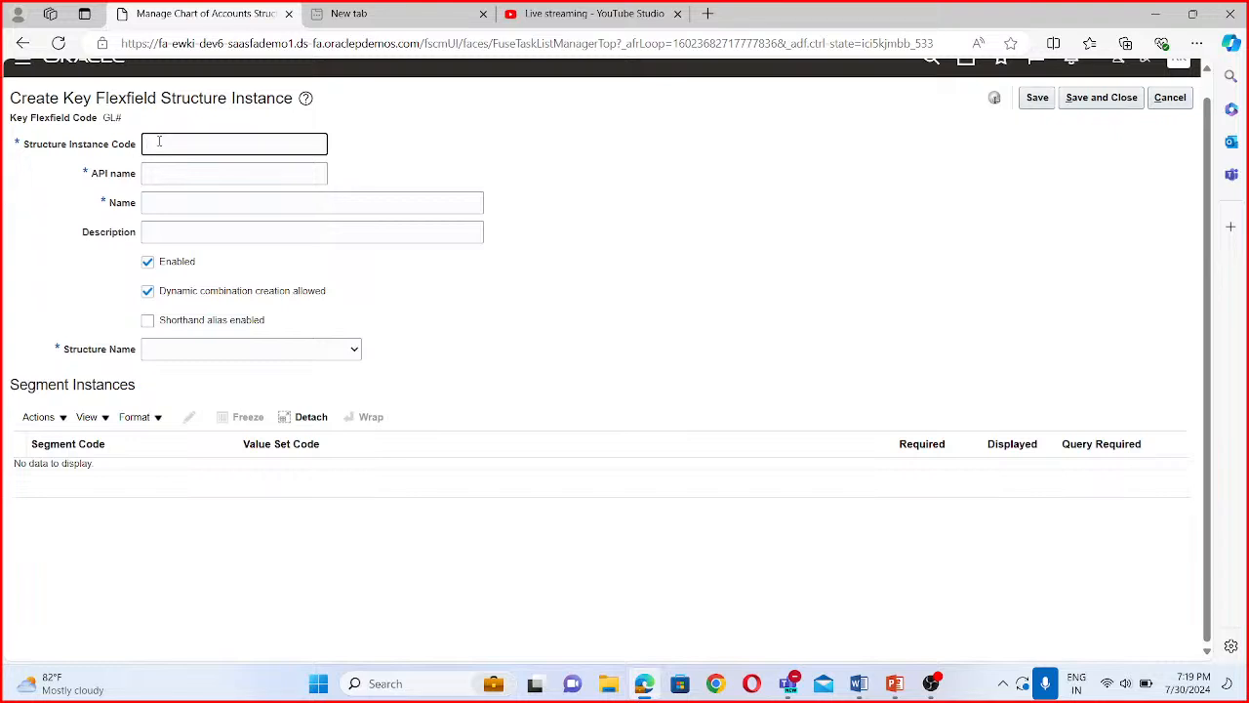
text(BISP Accounting  Flex)
click(212, 172)
- Copy the structure instance code "BISP Accounting Flex" into the instance's name and description
click(193, 203)
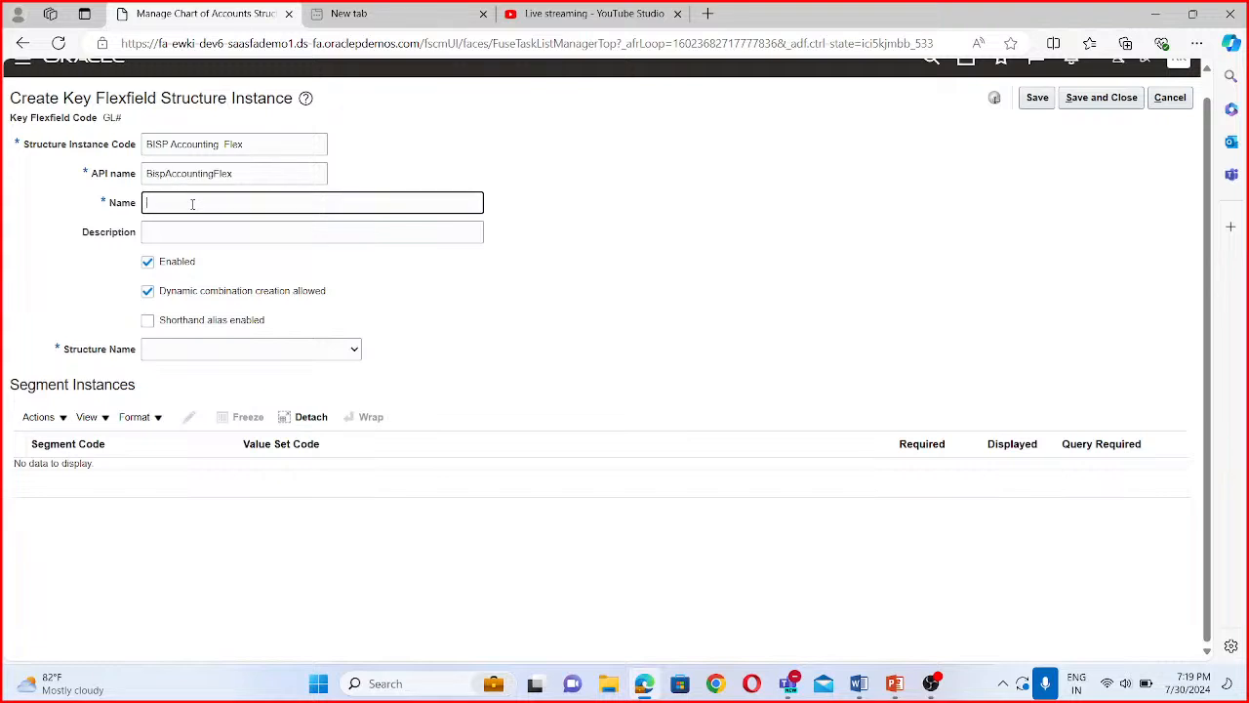
drag(264, 145, 102, 154)
key(ctrl+c)
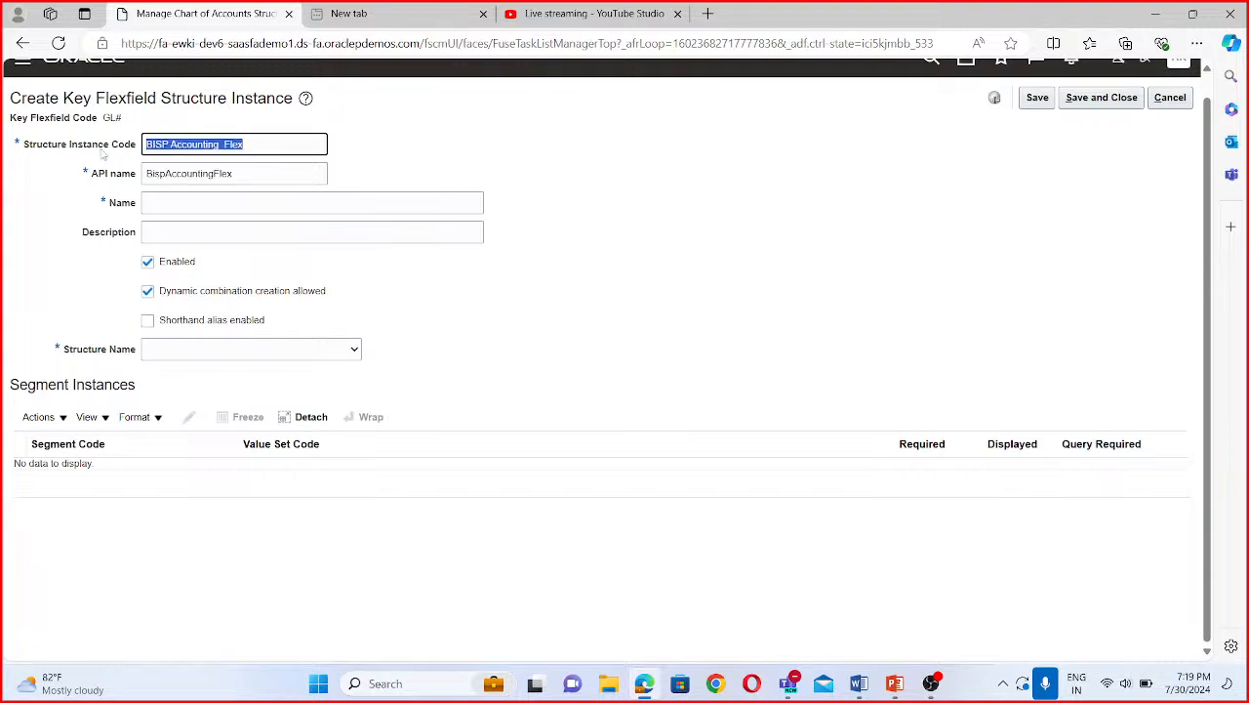
click(210, 198)
key(ctrl+v)
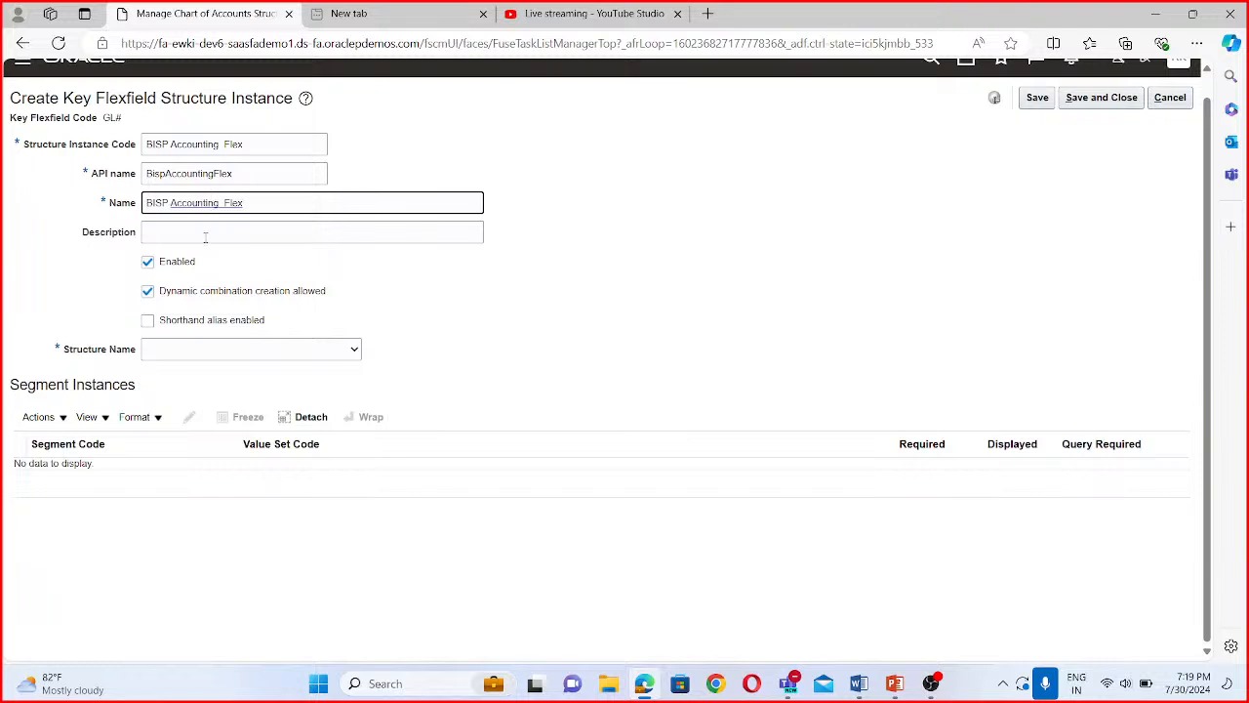
click(207, 234)
key(ctrl+v)
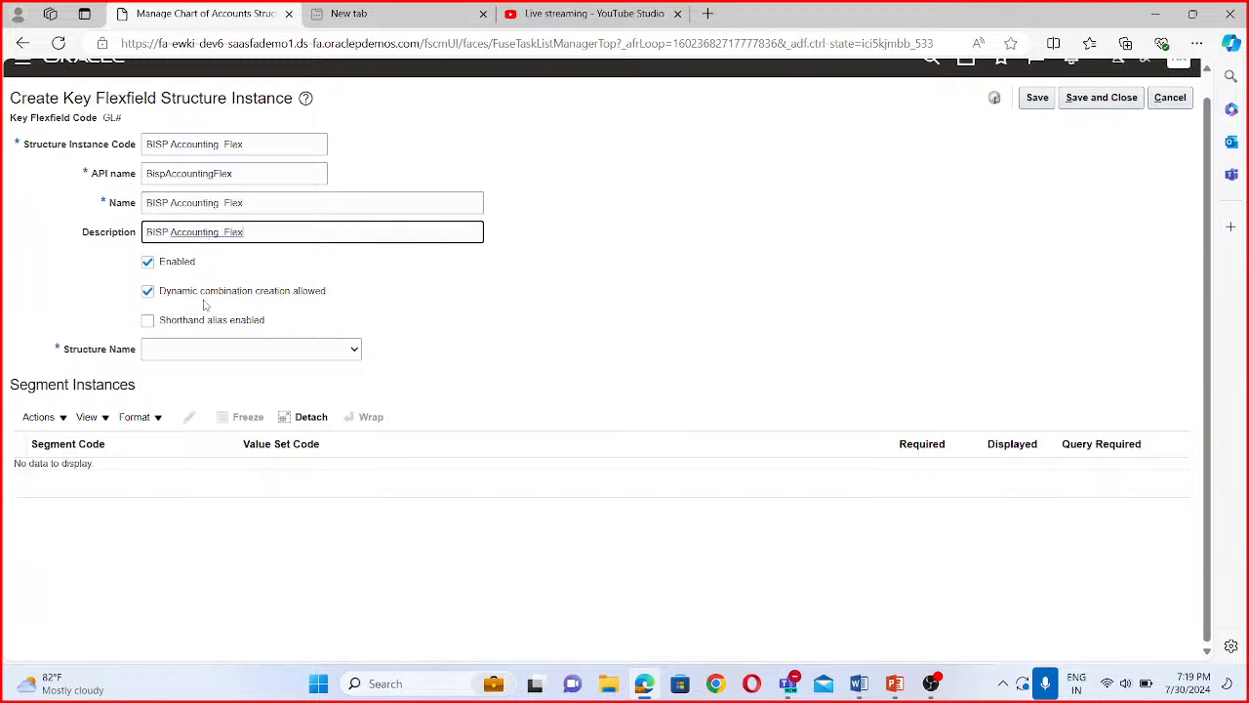
- Choose BISP Accounting Flexfield as the structure for the new structure instance
click(208, 352)
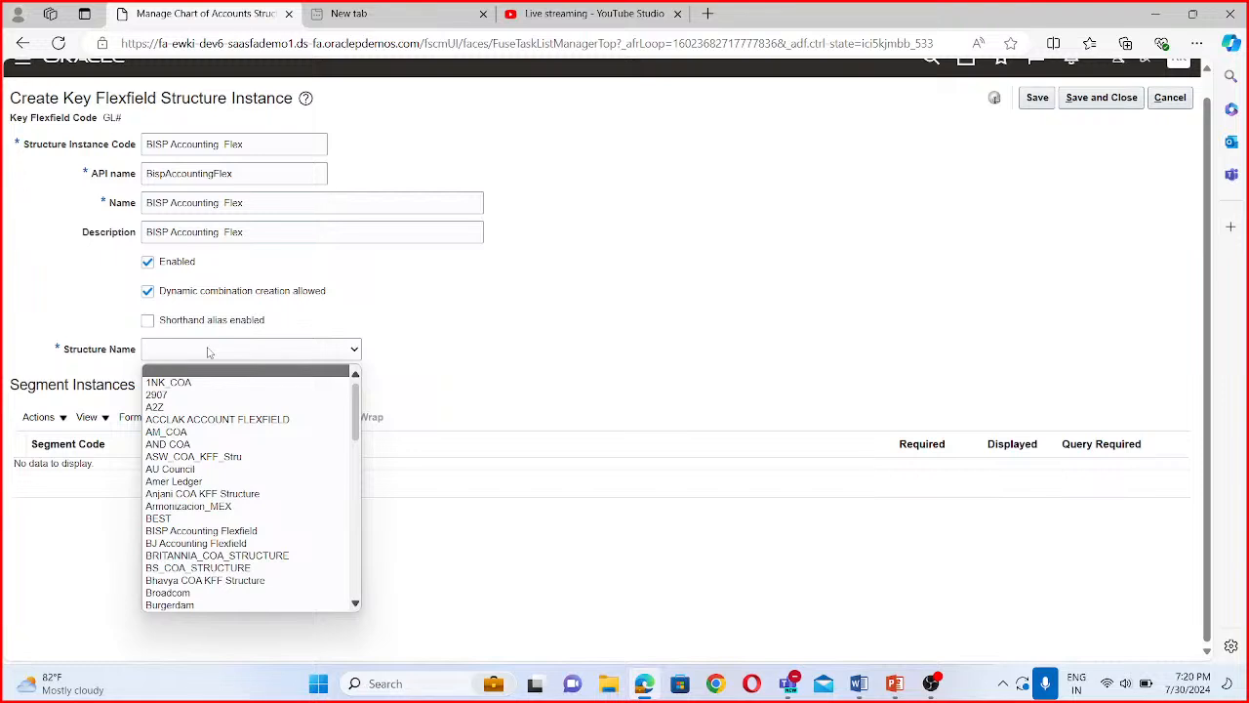
text(BISP Accounting Flexfield)
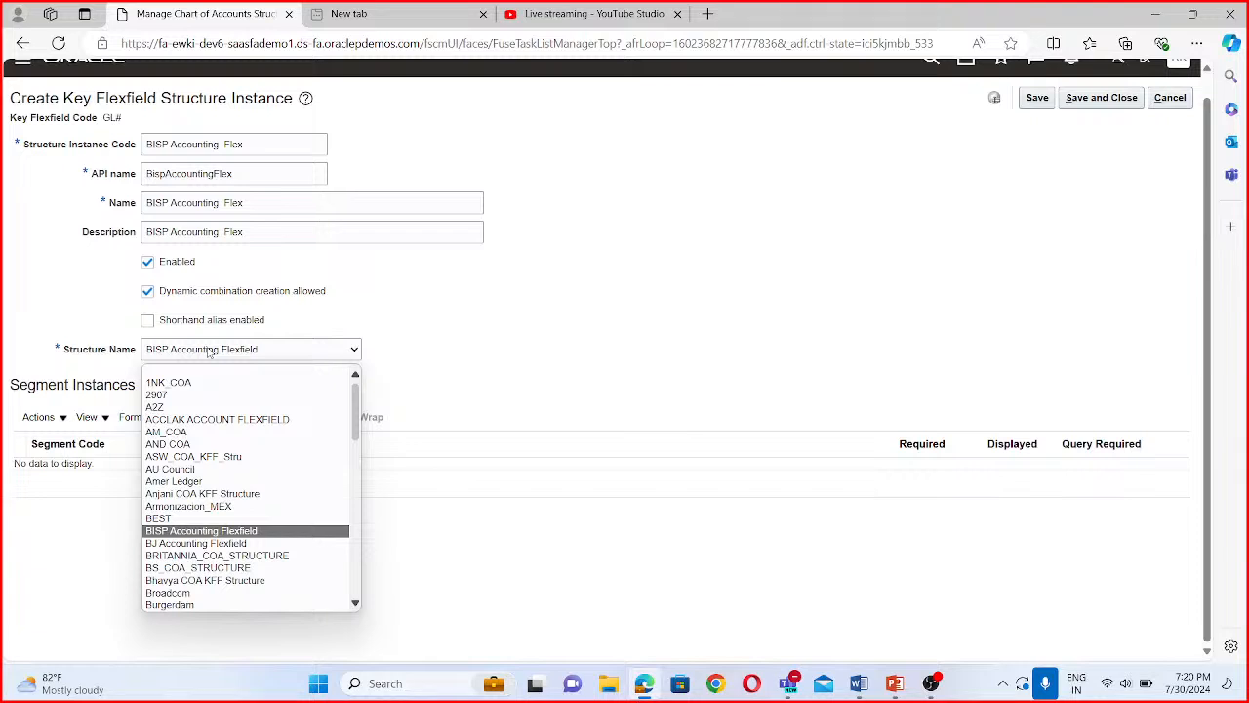
click(258, 533)
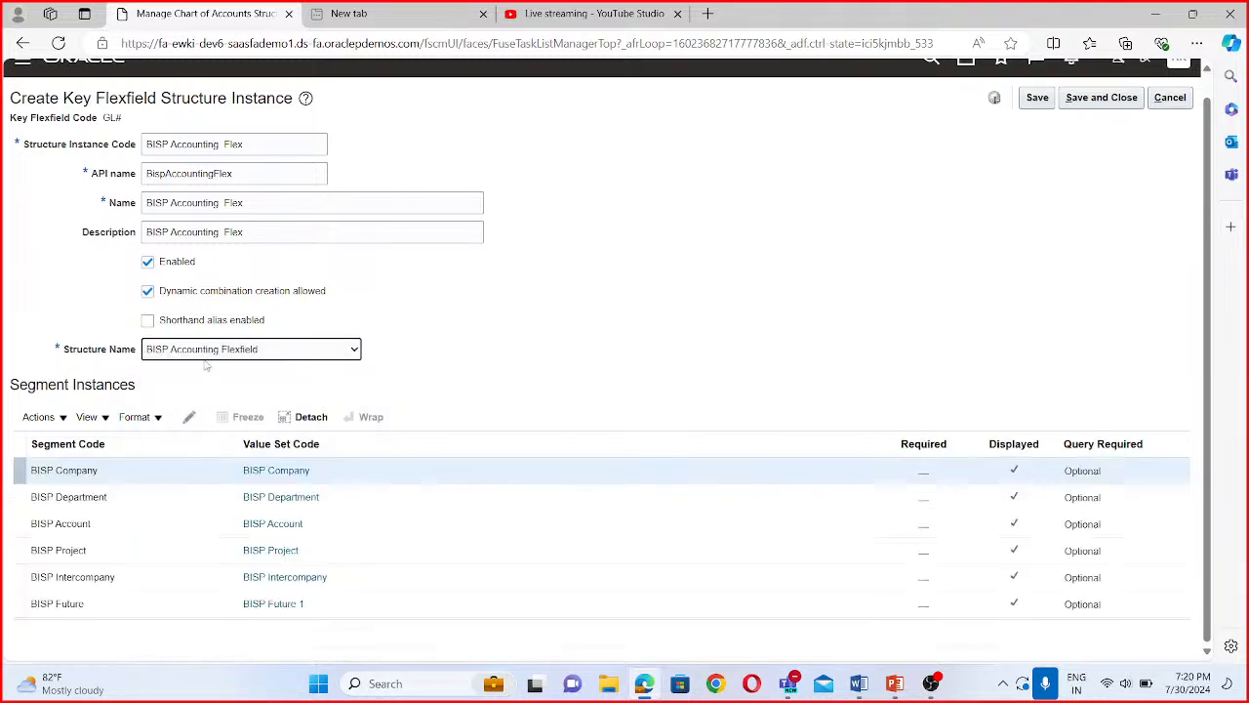
- Make the BISP Company and BISP Department segment instances required
click(189, 417)
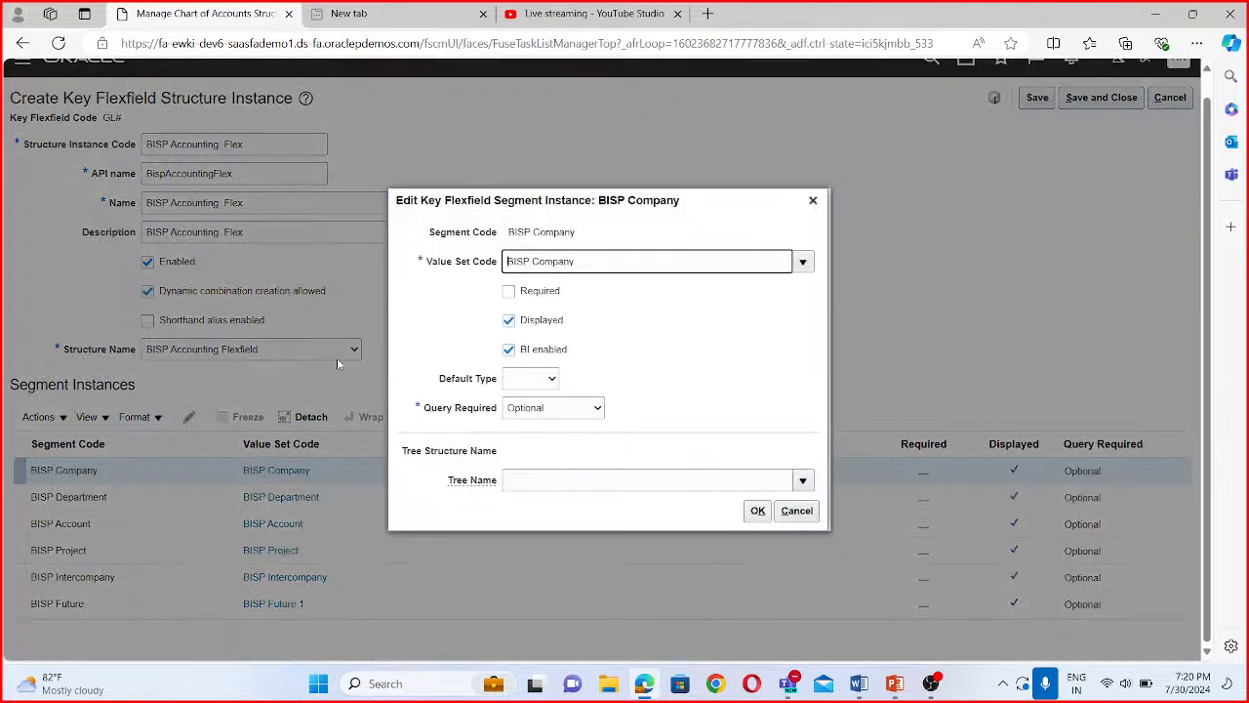
click(507, 291)
click(757, 511)
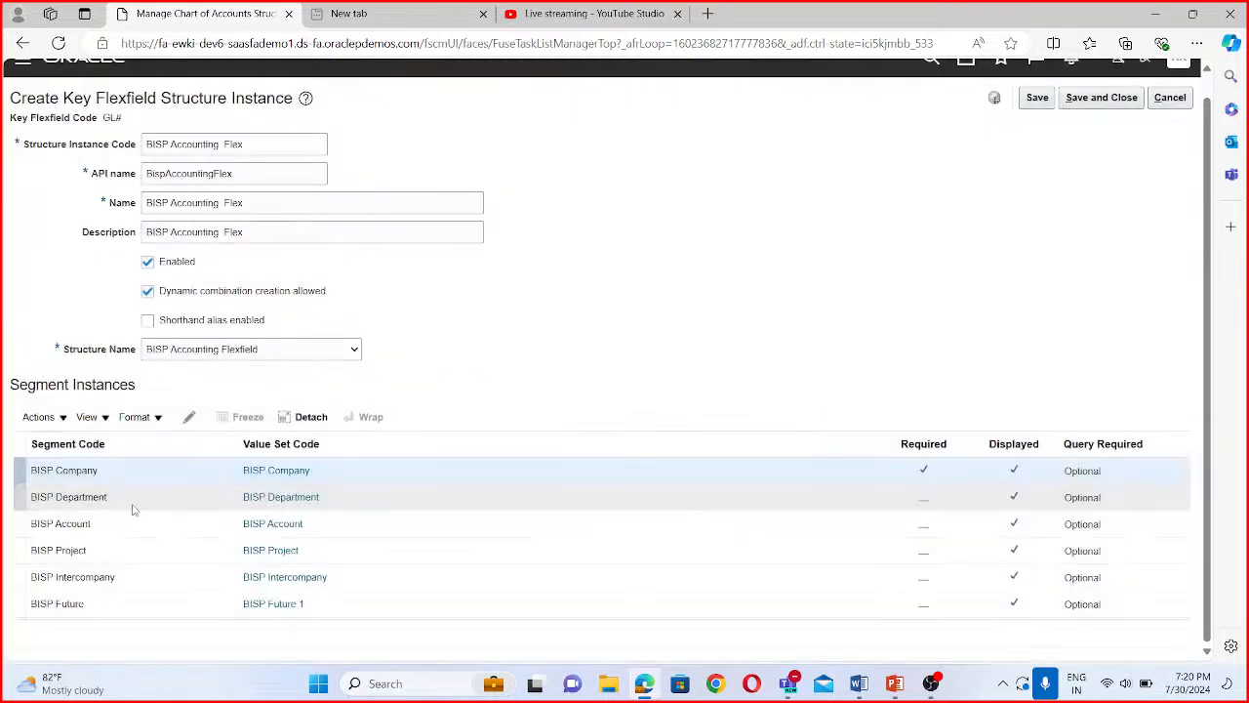
click(129, 500)
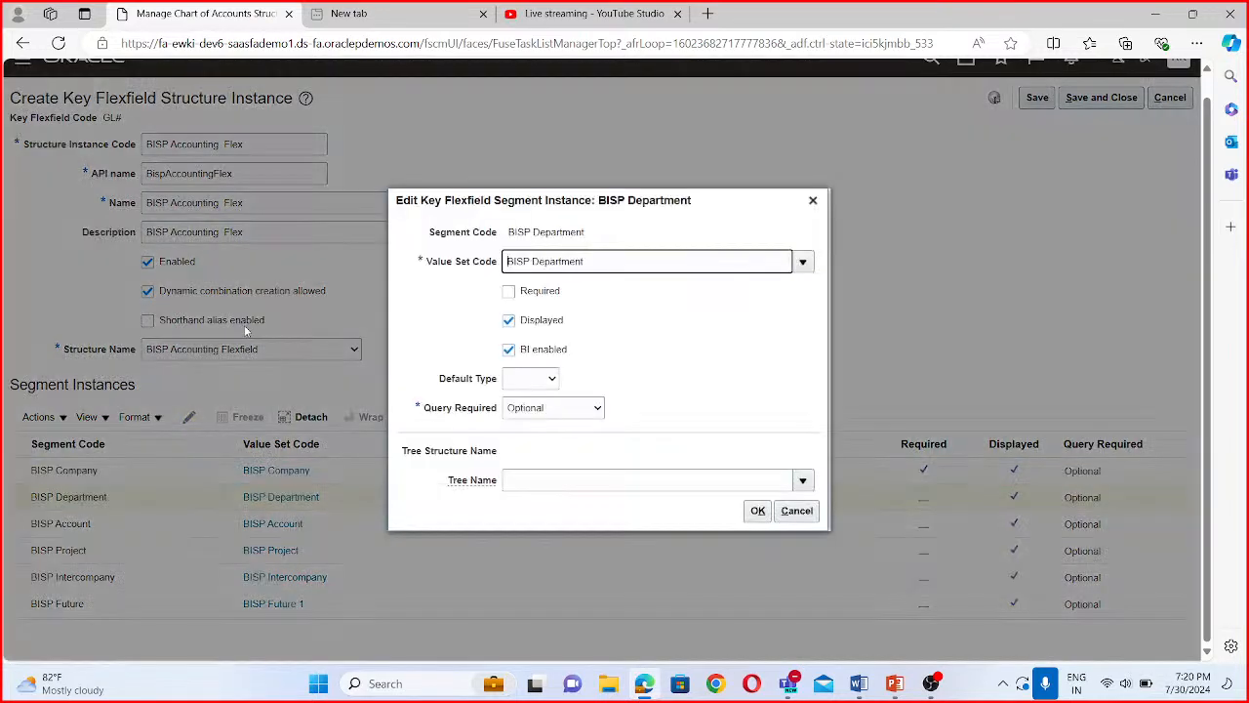
click(509, 291)
click(758, 510)
- Make the BISP Account and BISP Project segment instances required
click(62, 524)
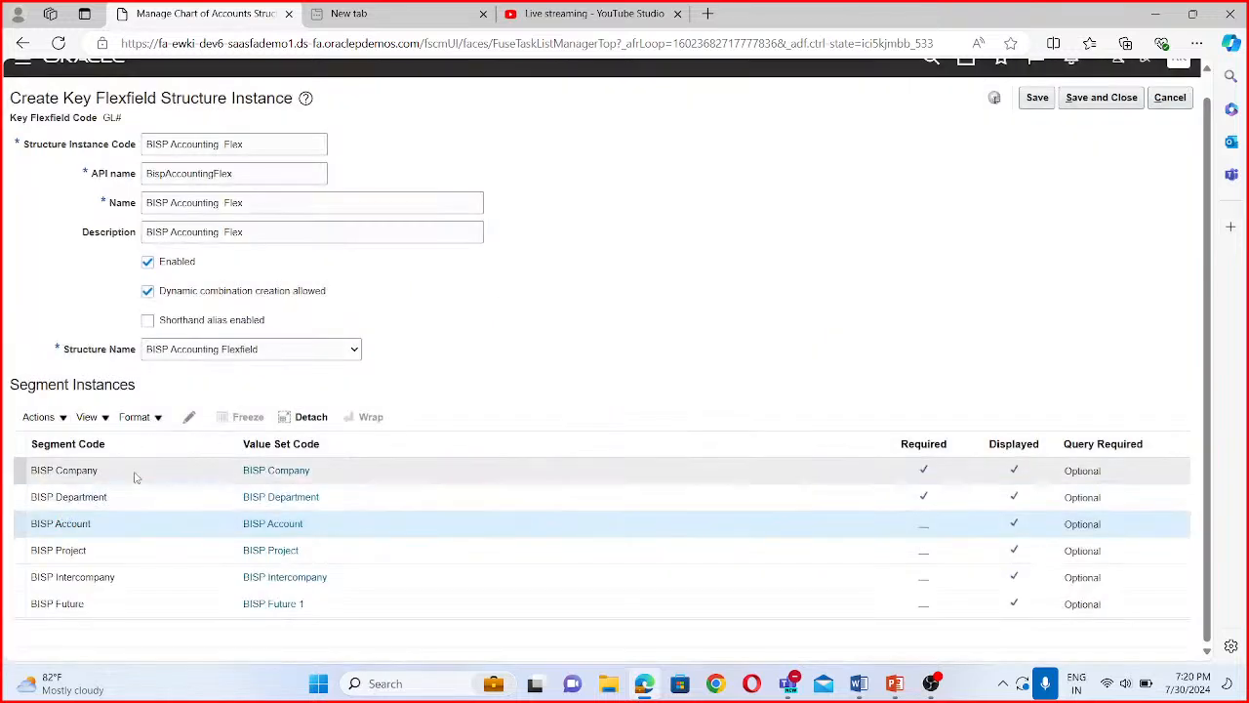
click(189, 416)
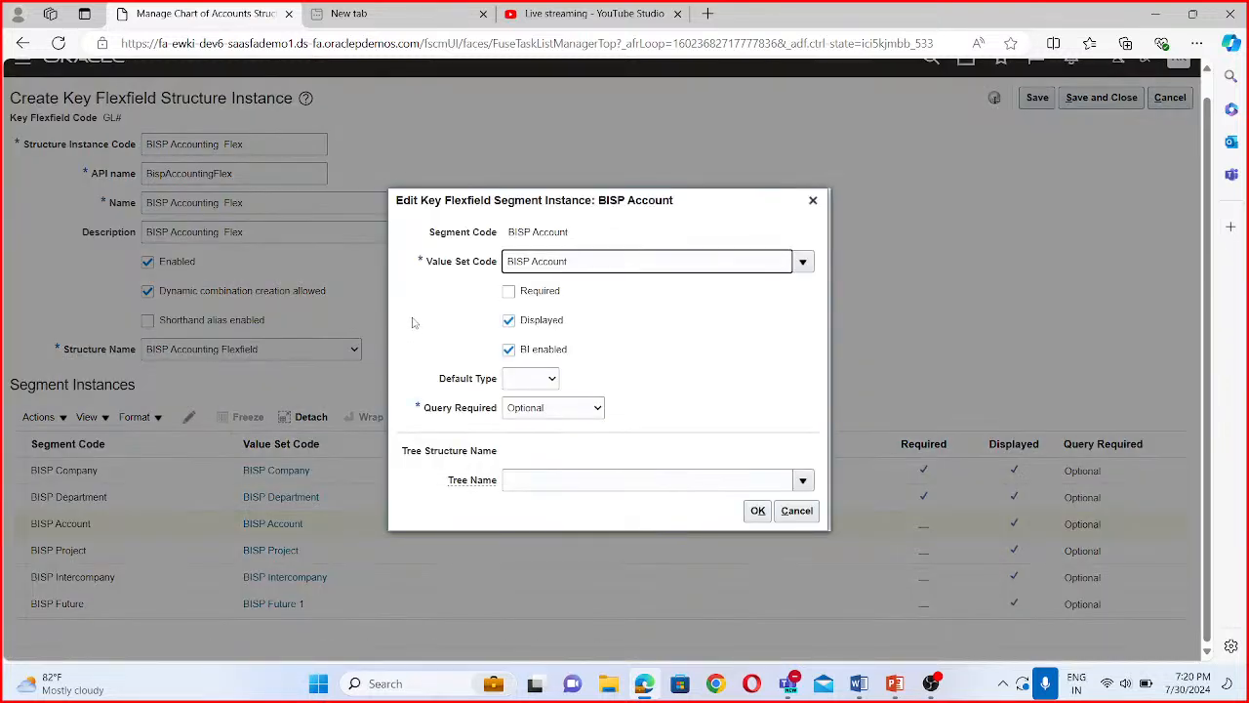
click(508, 291)
click(758, 511)
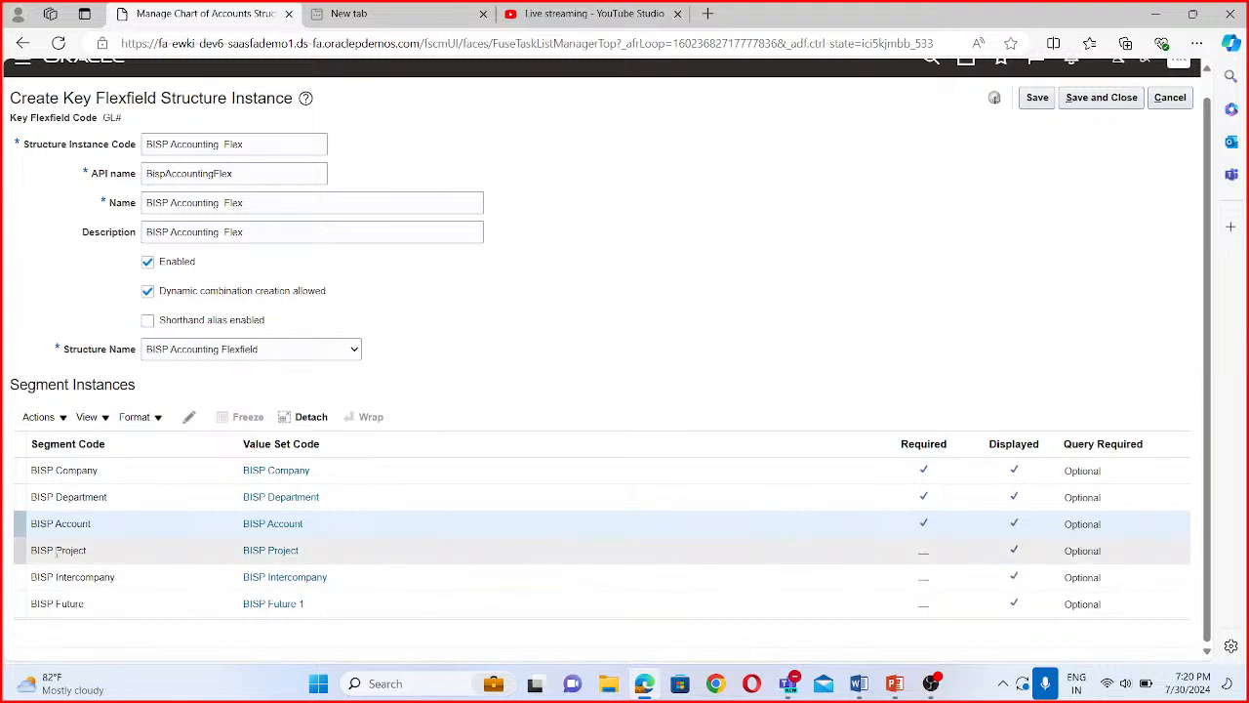
click(90, 550)
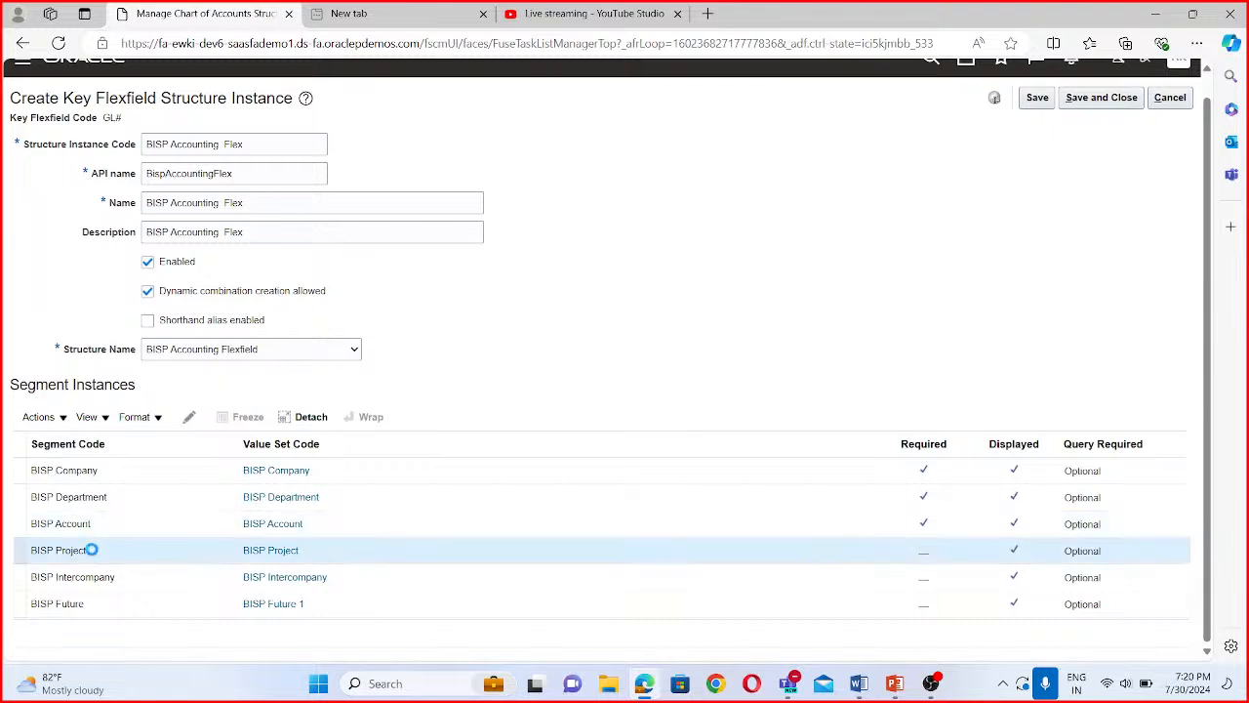
click(191, 419)
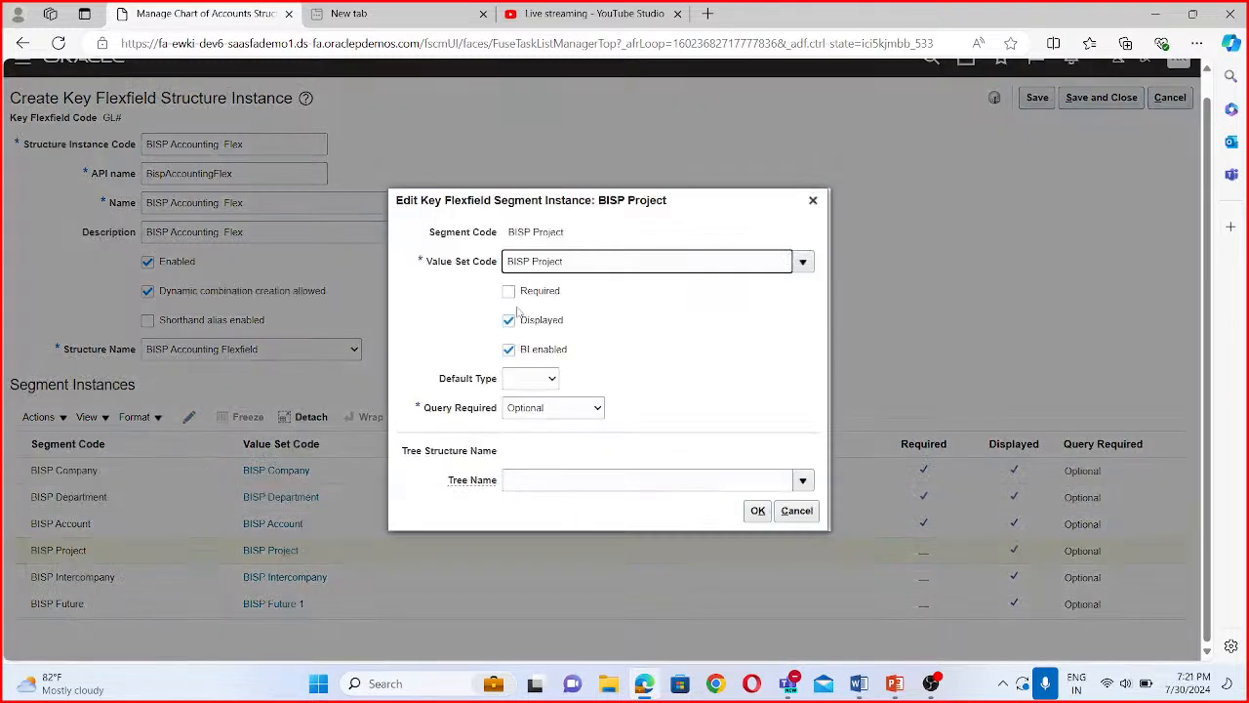
click(508, 290)
click(757, 511)
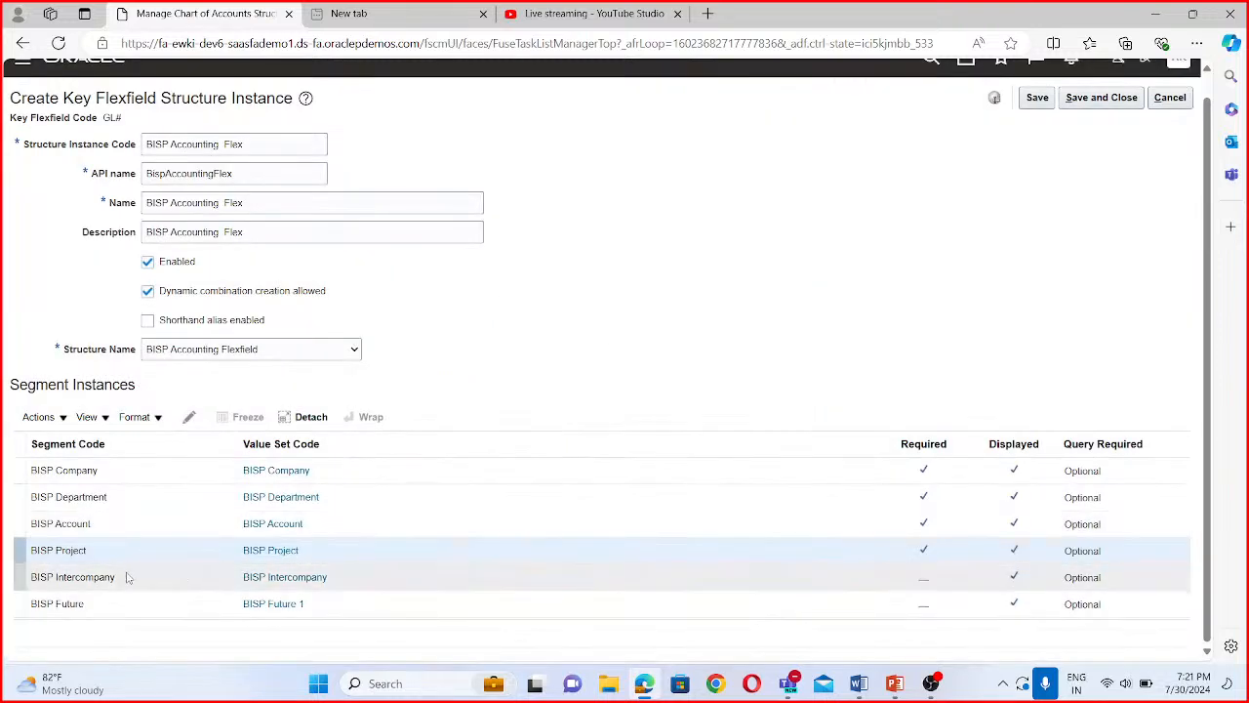
- Make the BISP Intercompany and BISP Future segment instances required
click(127, 577)
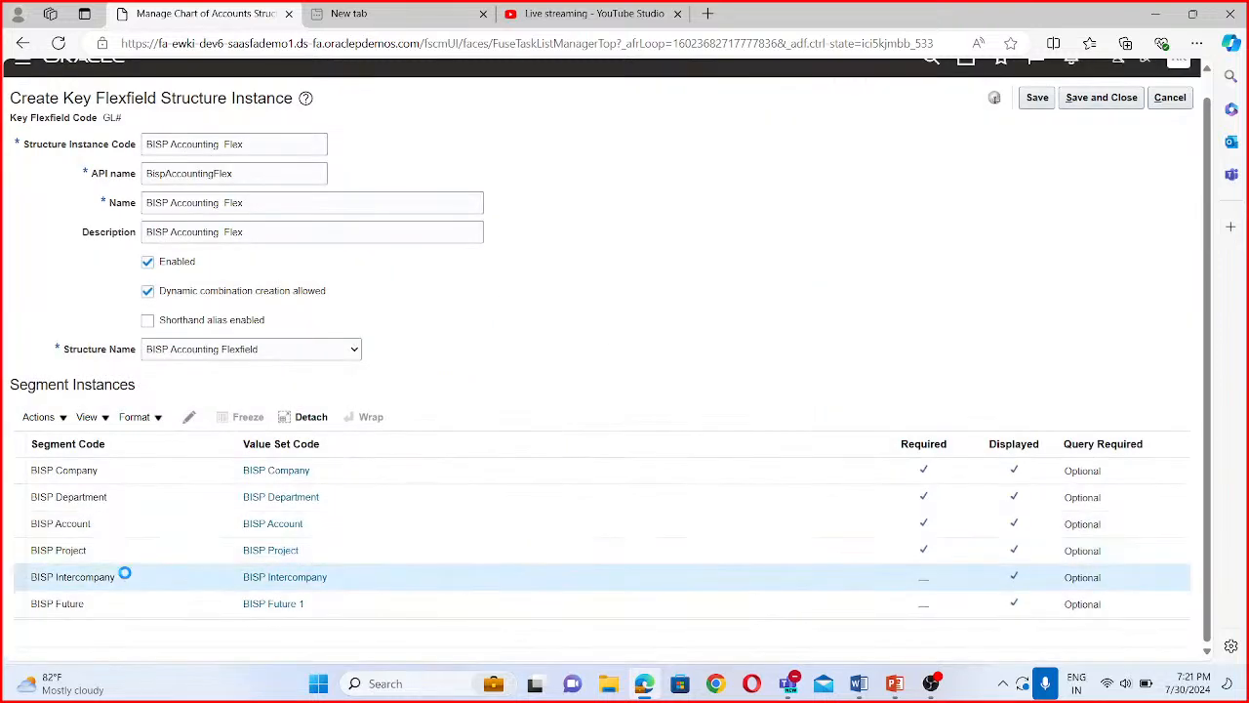
click(190, 417)
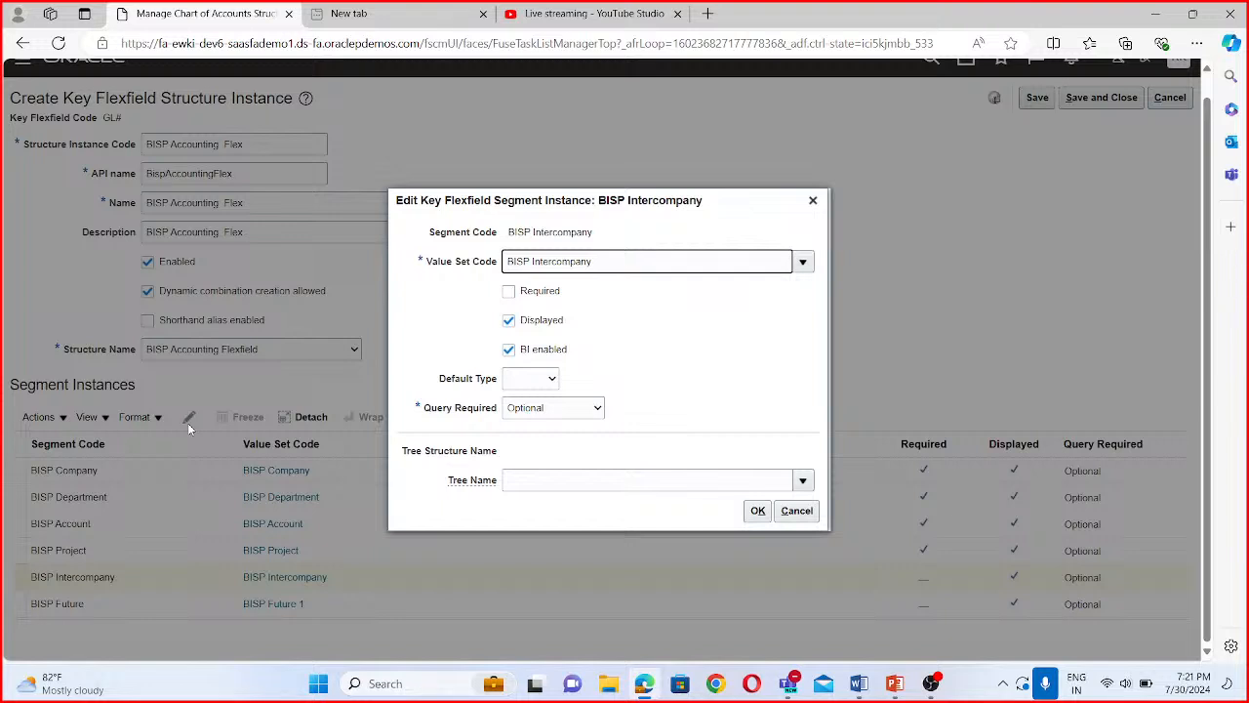
click(509, 291)
click(758, 512)
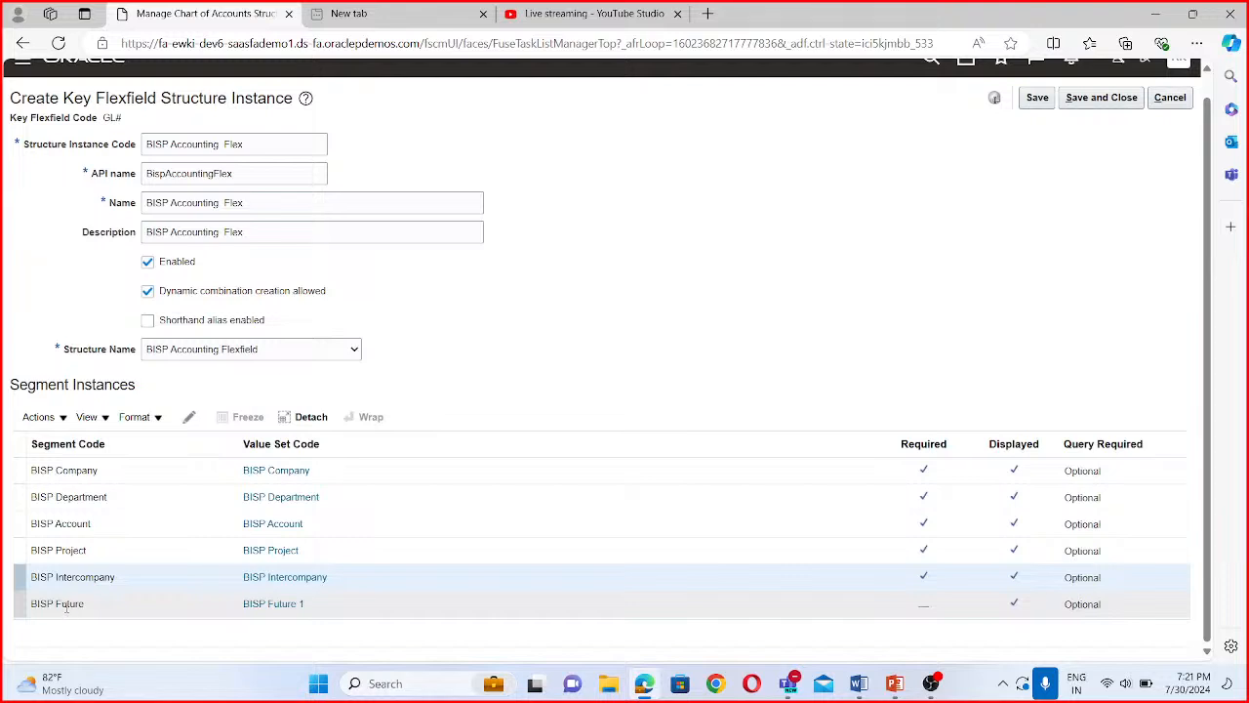
click(63, 604)
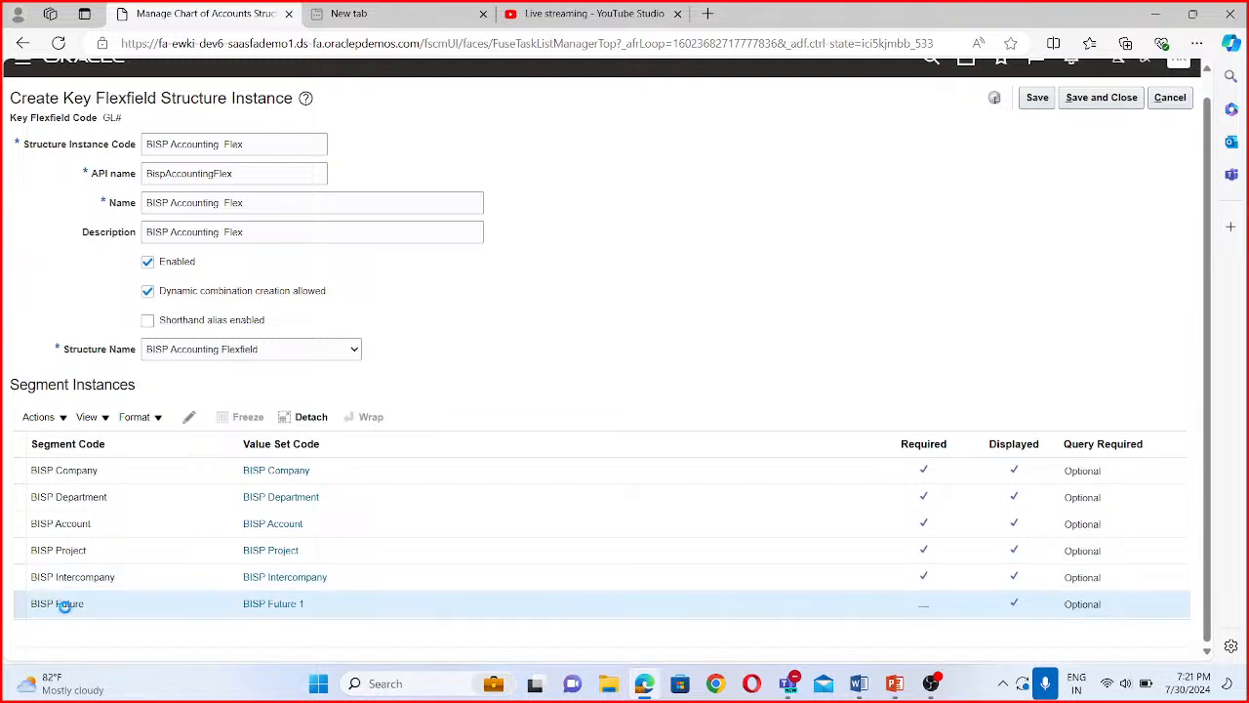
click(188, 418)
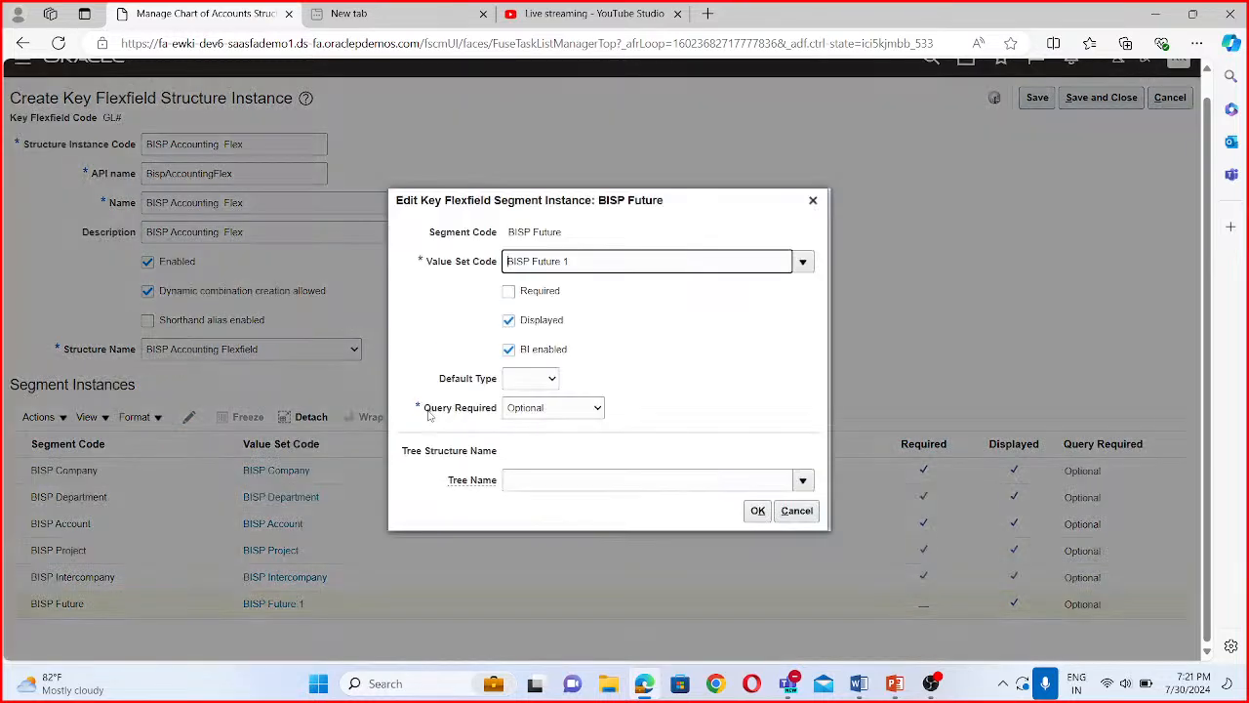
click(508, 292)
click(757, 510)
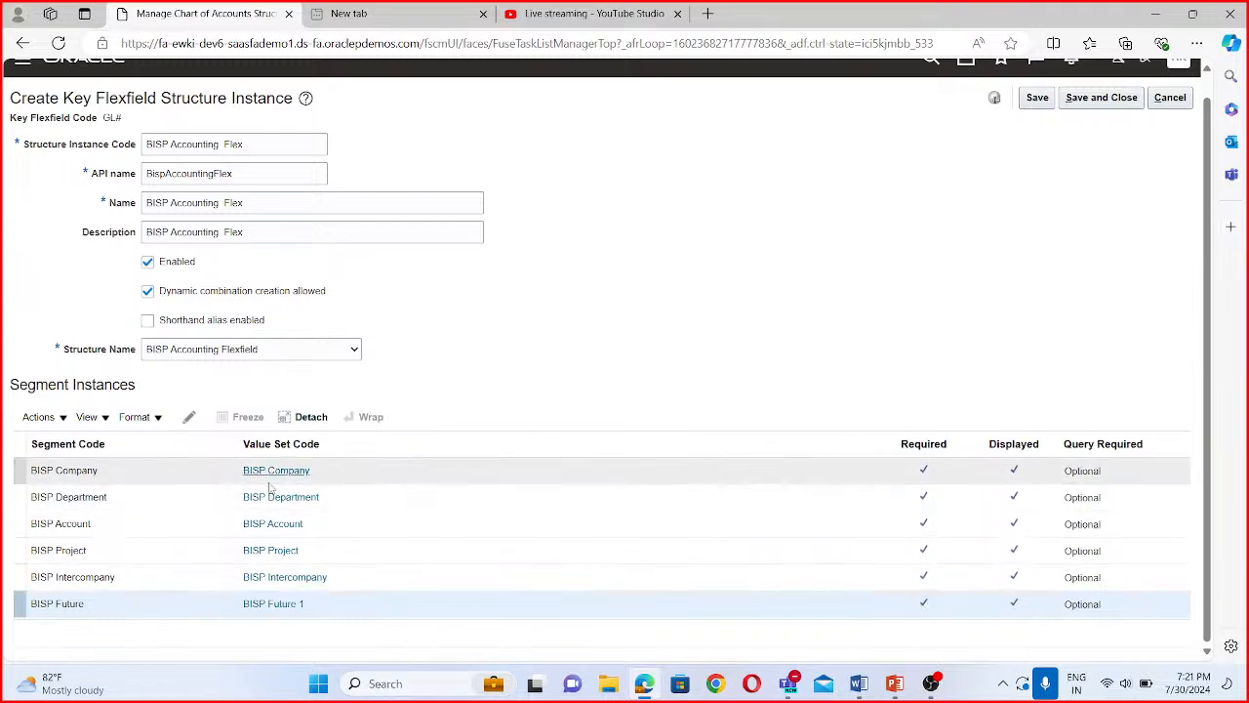
scroll(697, 407, up, 1)
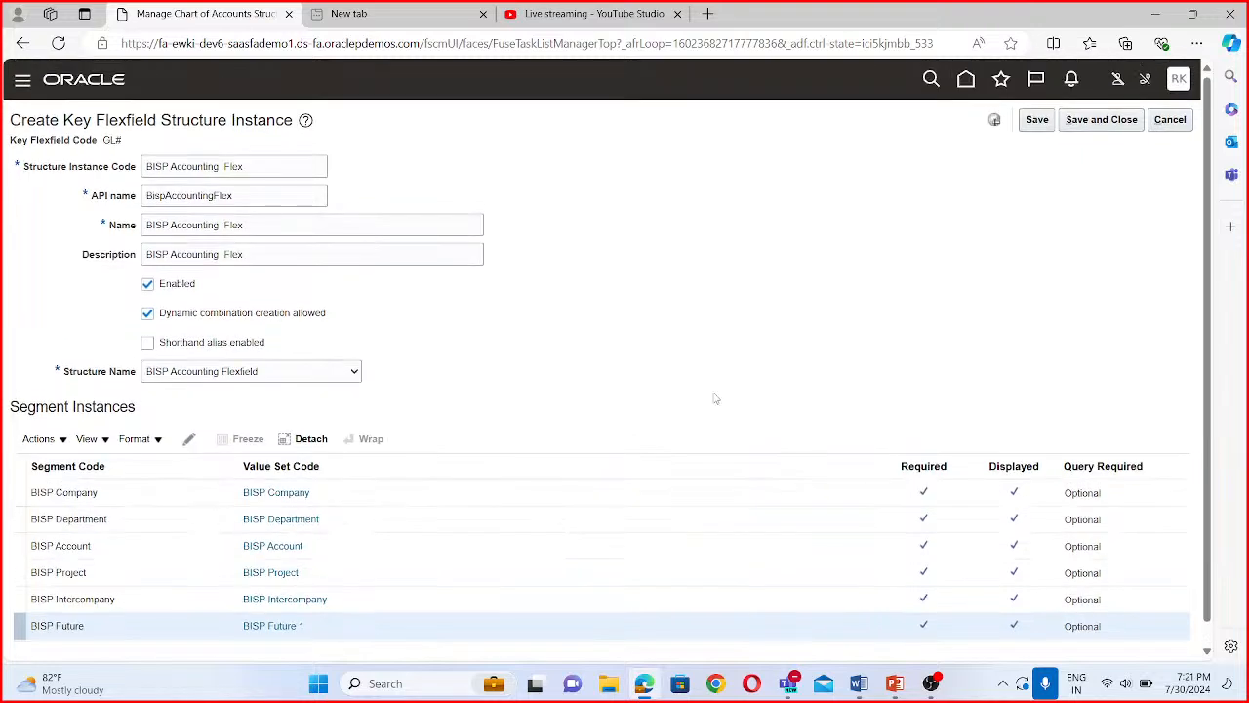
- Save the BISP Accounting Flex structure instance and return to the chart of accounts structures page
click(1101, 125)
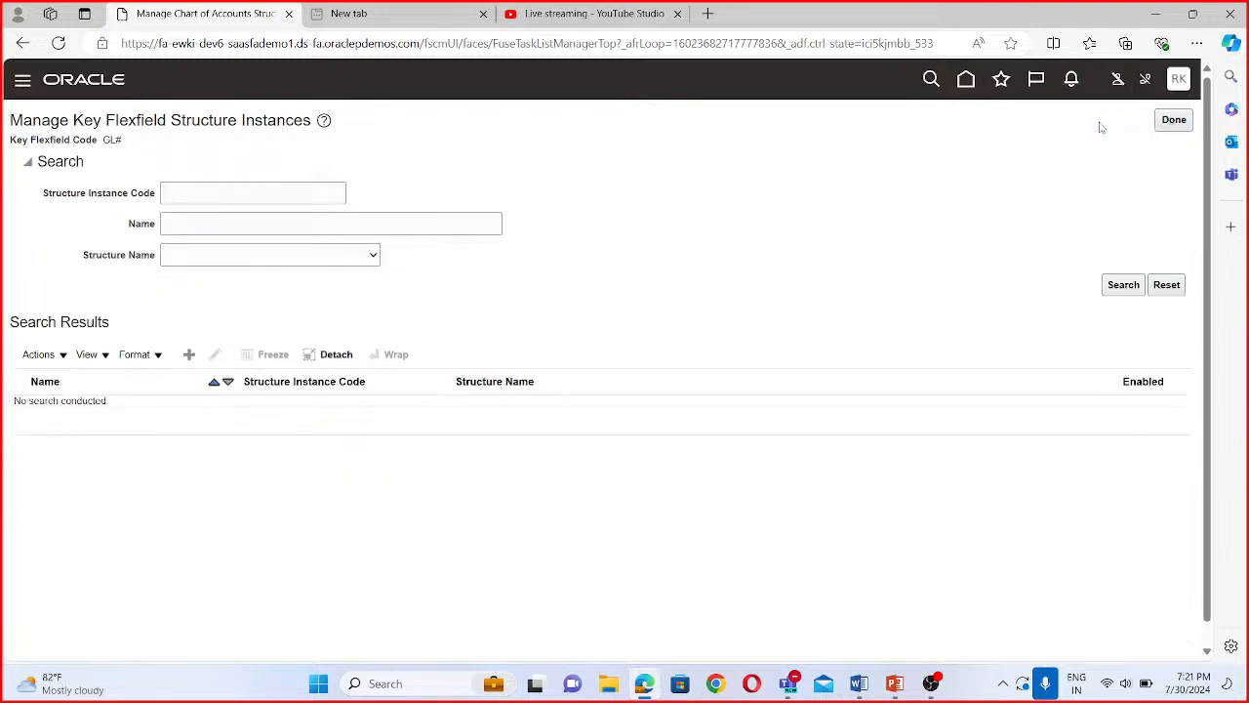
click(1169, 121)
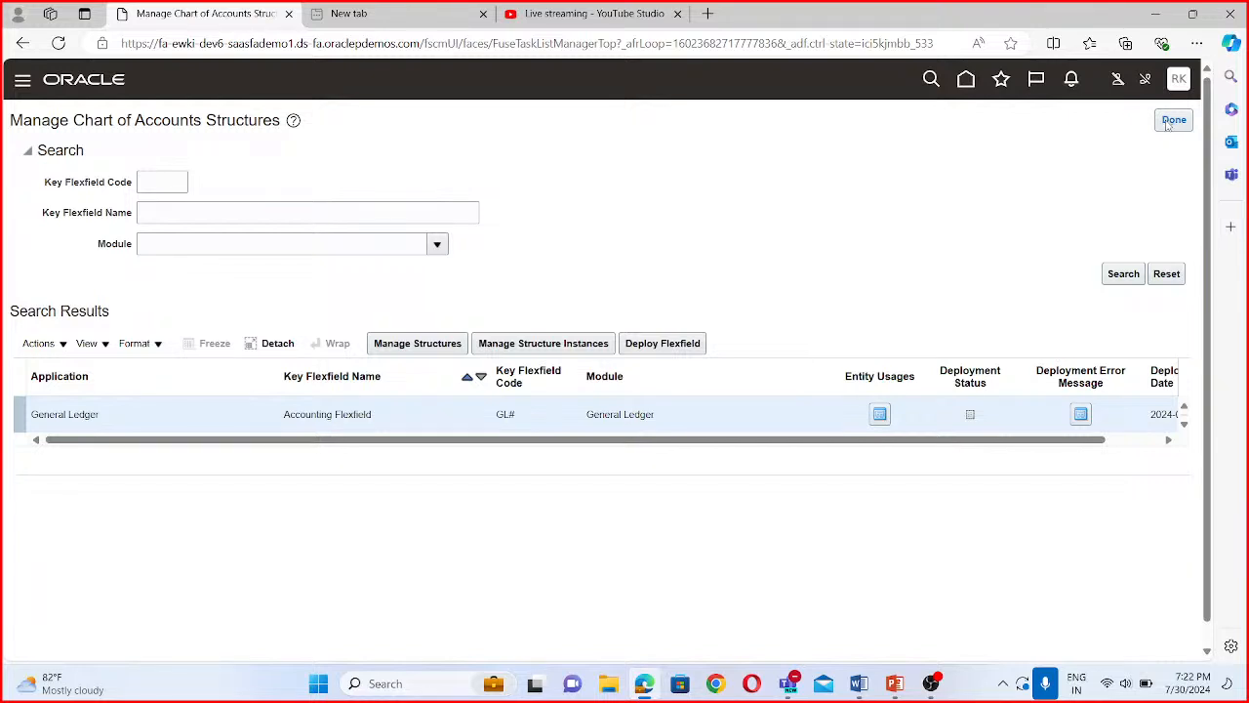
- List all key flexfield structures for the Accounting Flexfield, then return to the chart of accounts structures page
click(421, 355)
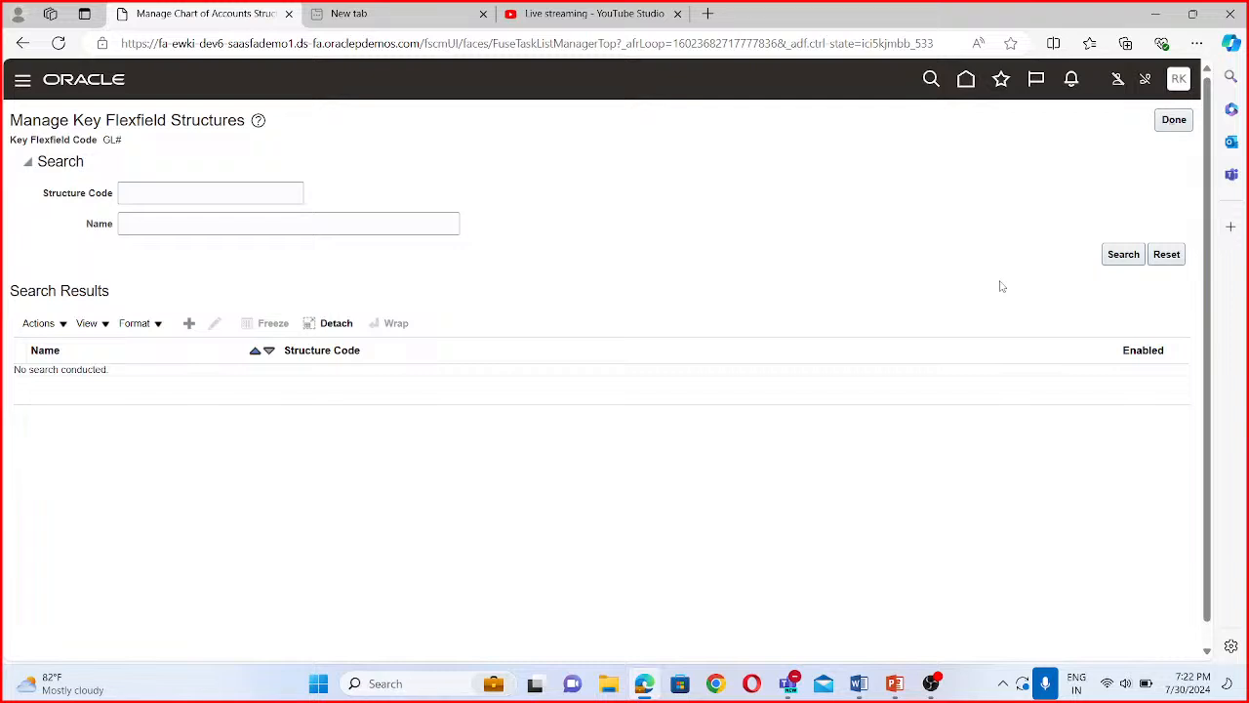
click(1106, 256)
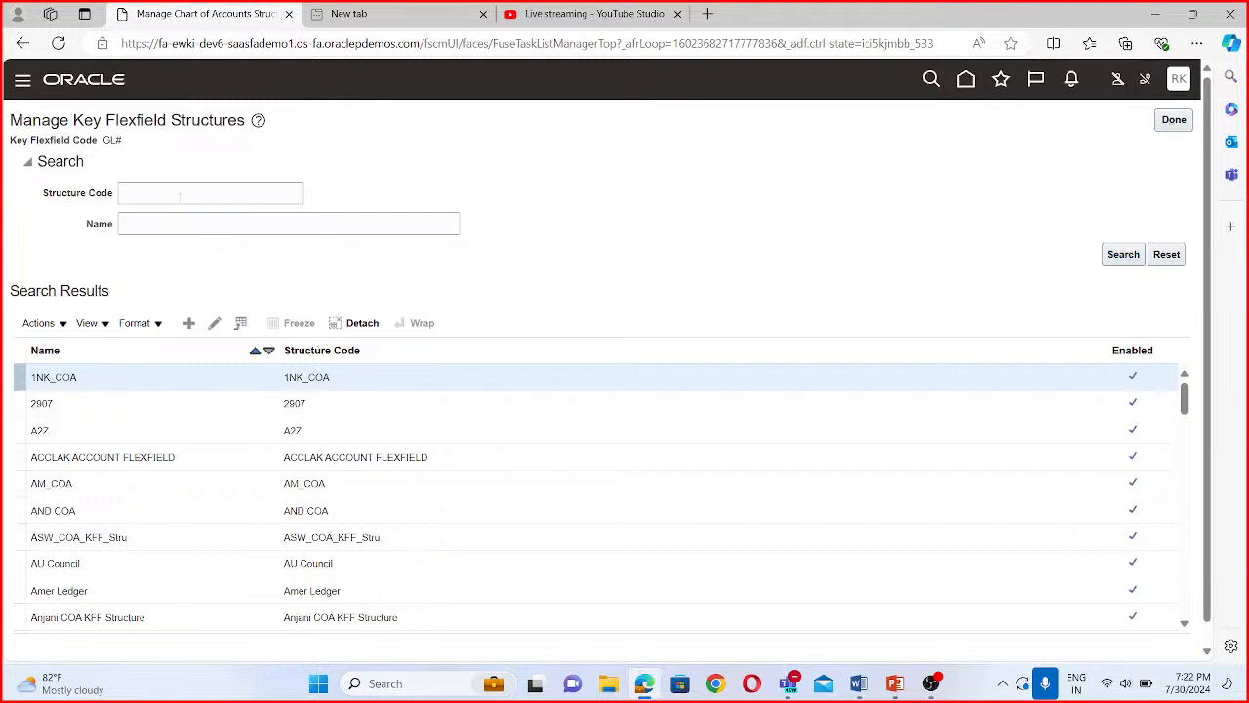
click(171, 192)
click(1172, 121)
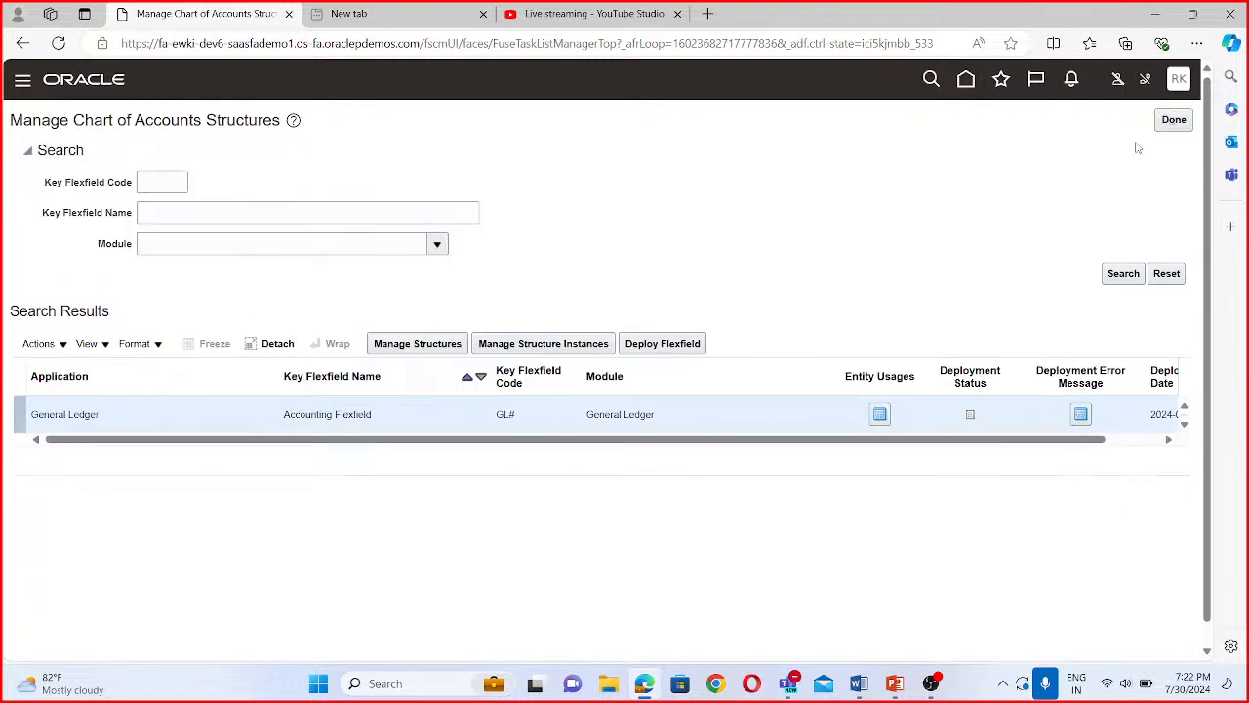
- Deploy the General Ledger Accounting Flexfield
click(672, 351)
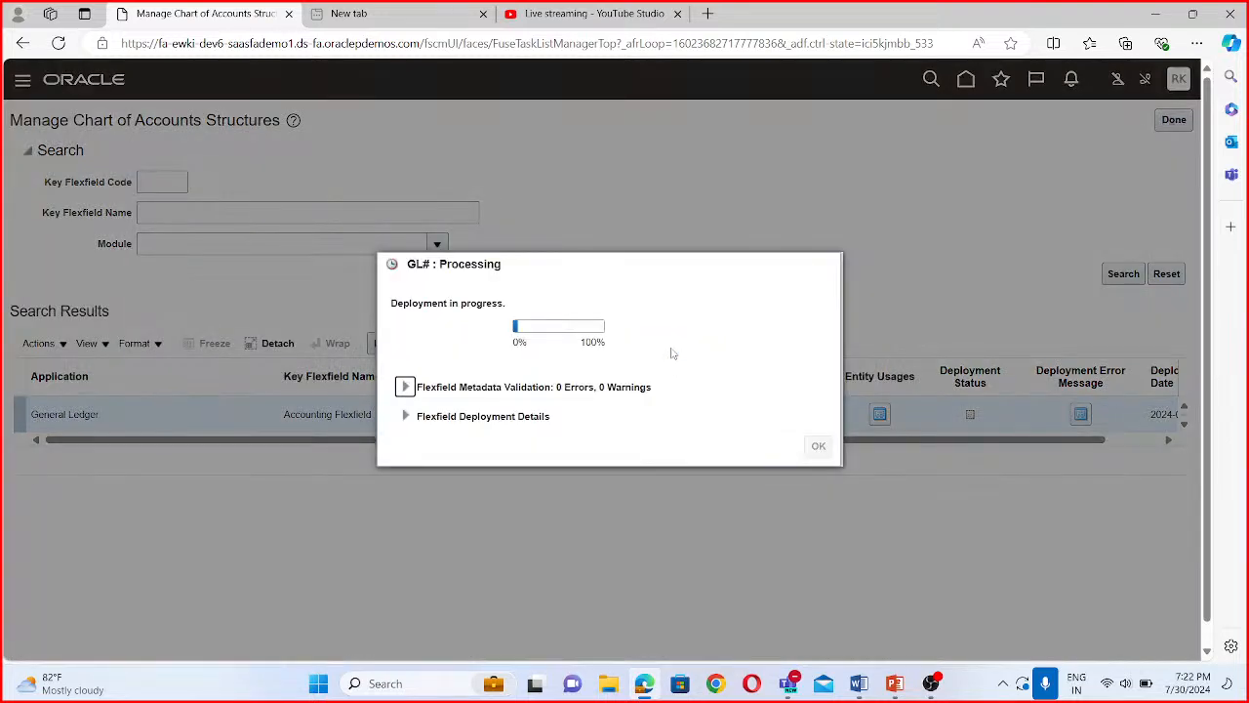
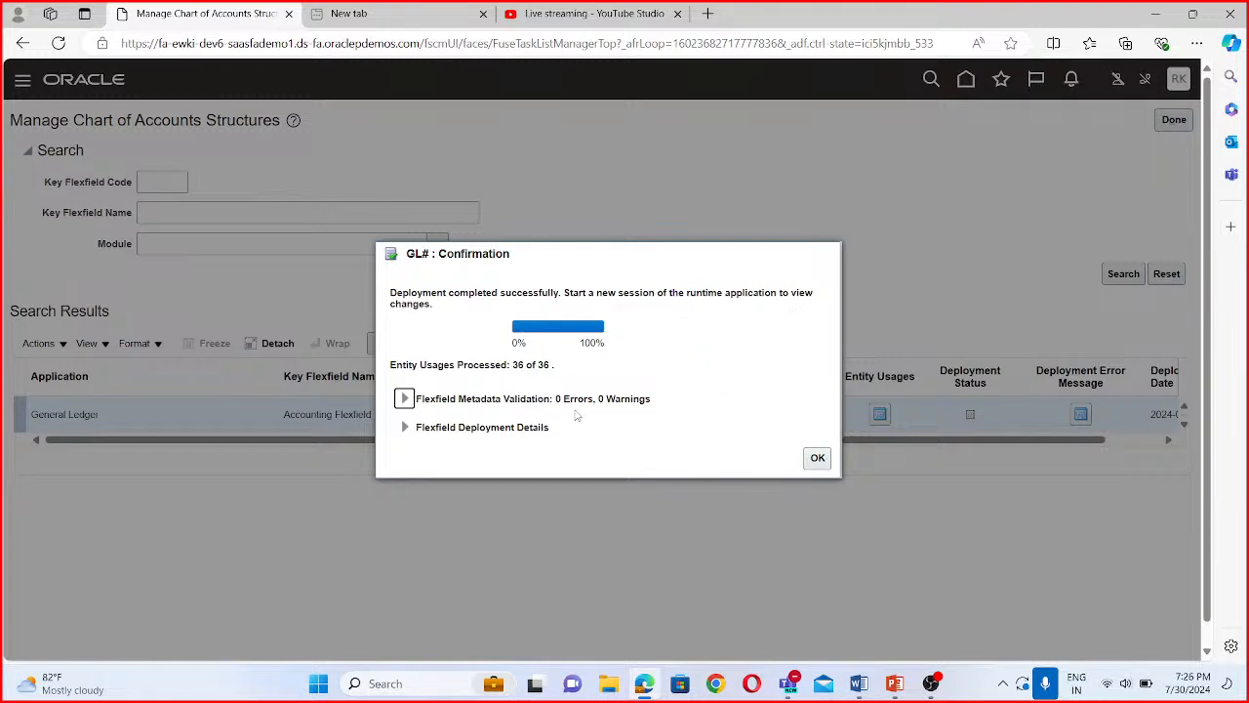
- Close the deployment confirmation and finish the chart of accounts structures task to return to the BISP Project task list
click(818, 459)
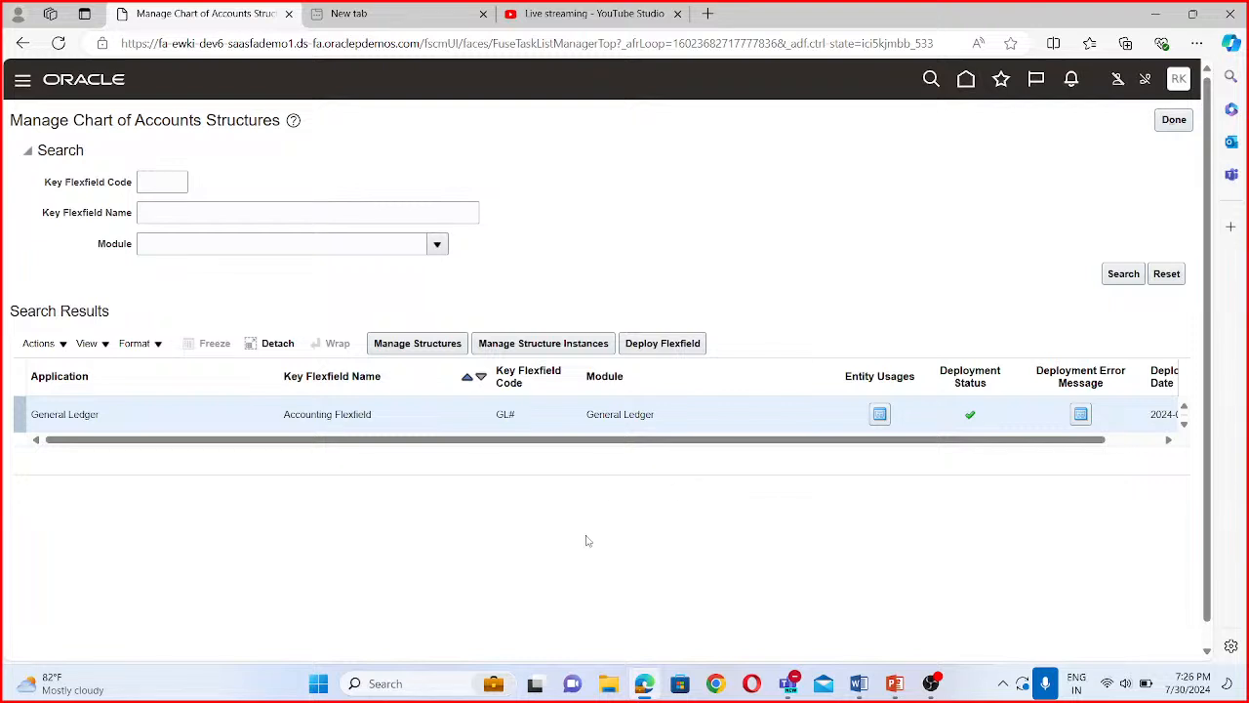
click(1168, 124)
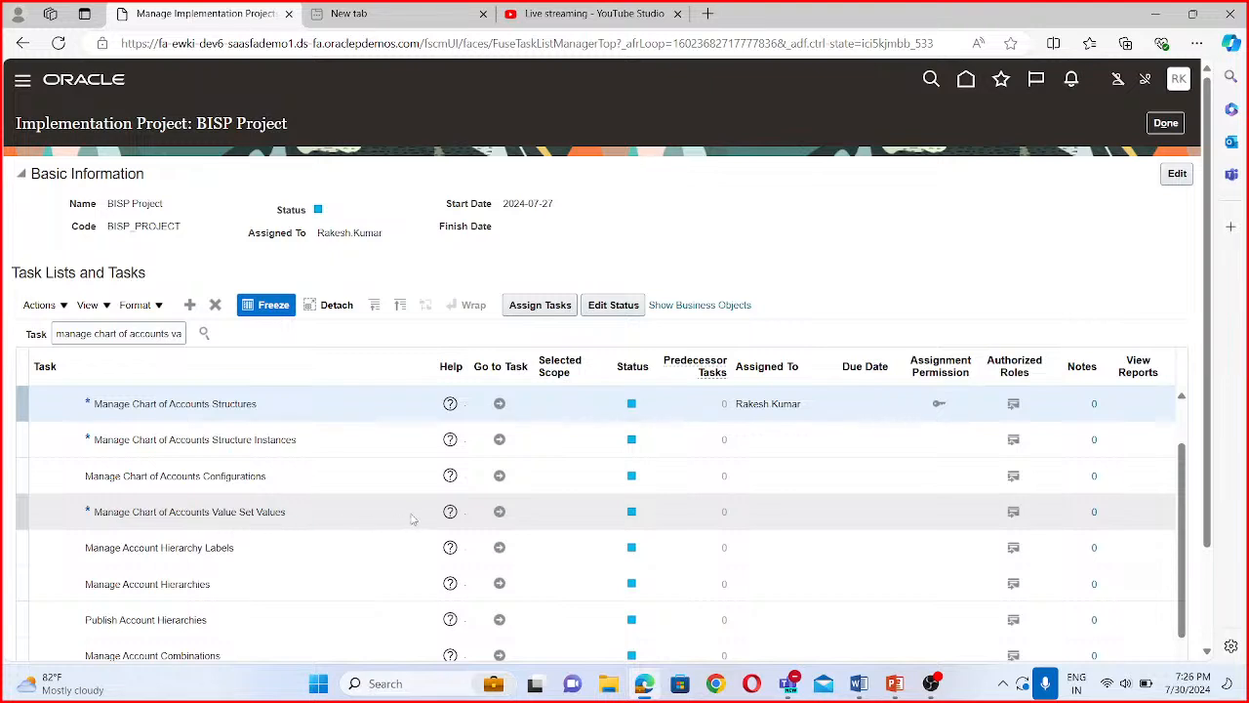
click(497, 513)
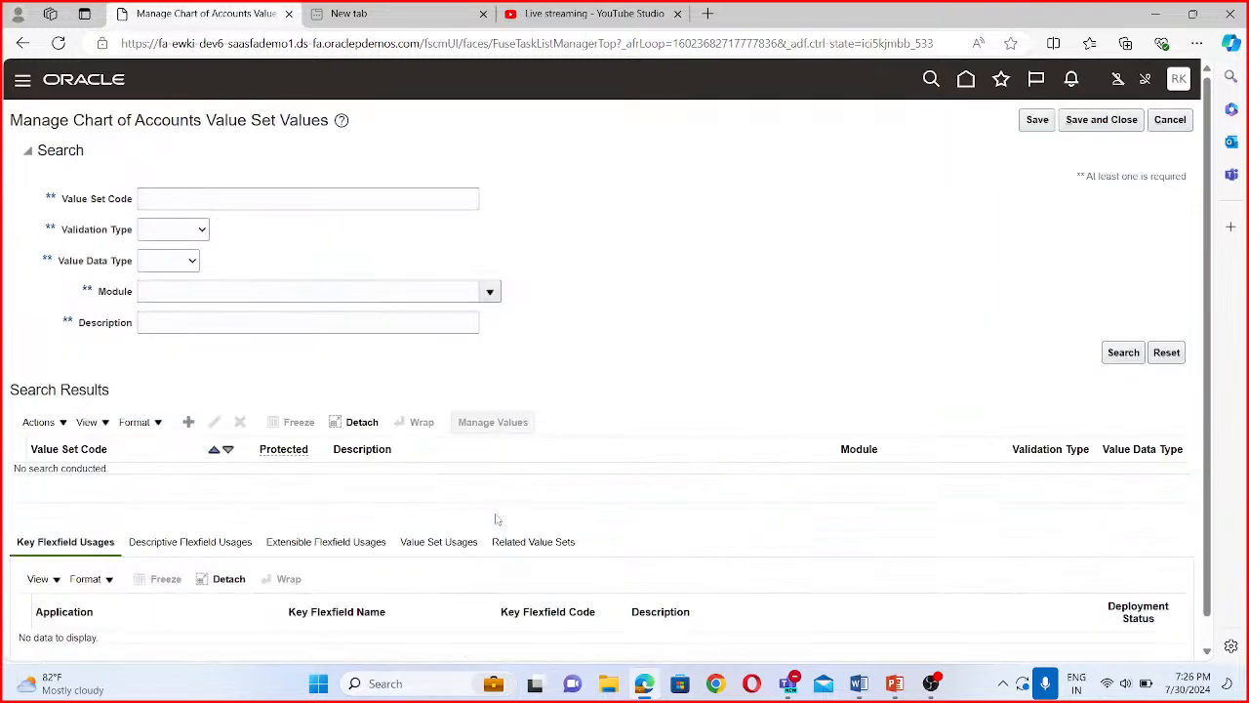
click(1175, 121)
click(1167, 123)
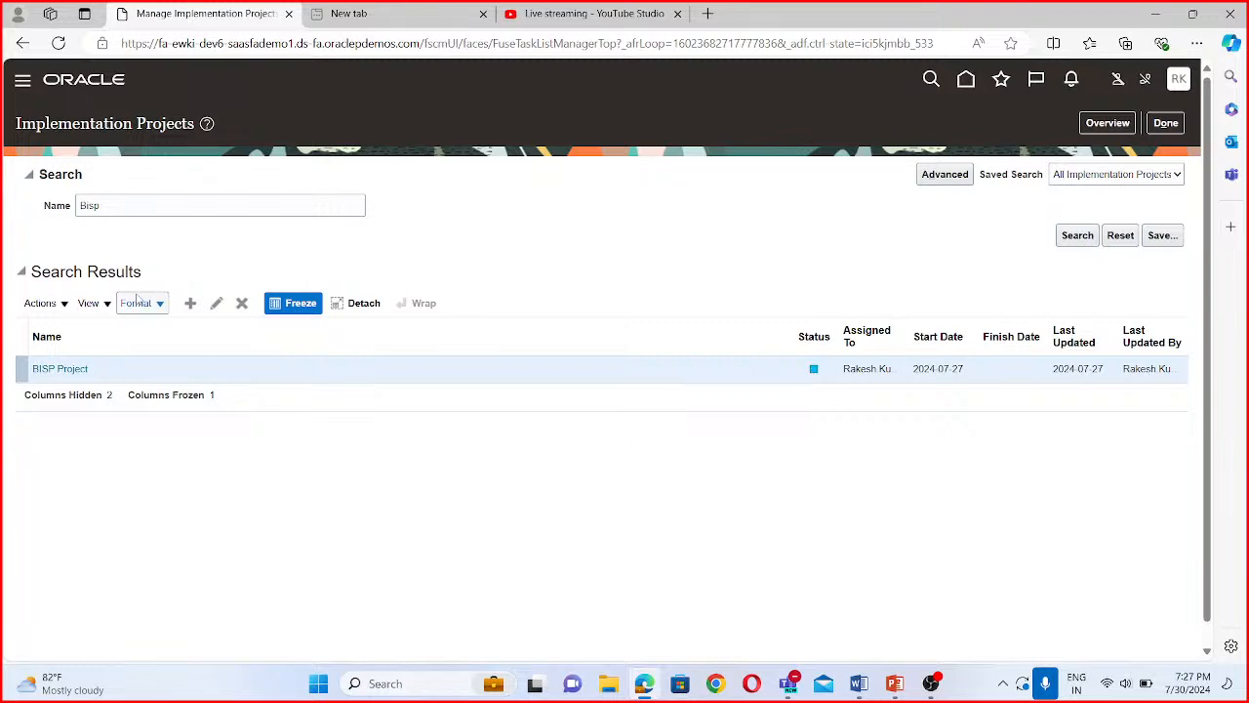
- Reopen BISP Project from the implementation projects overview and search its tasks for "manage chart of accounts value set values"
click(1102, 125)
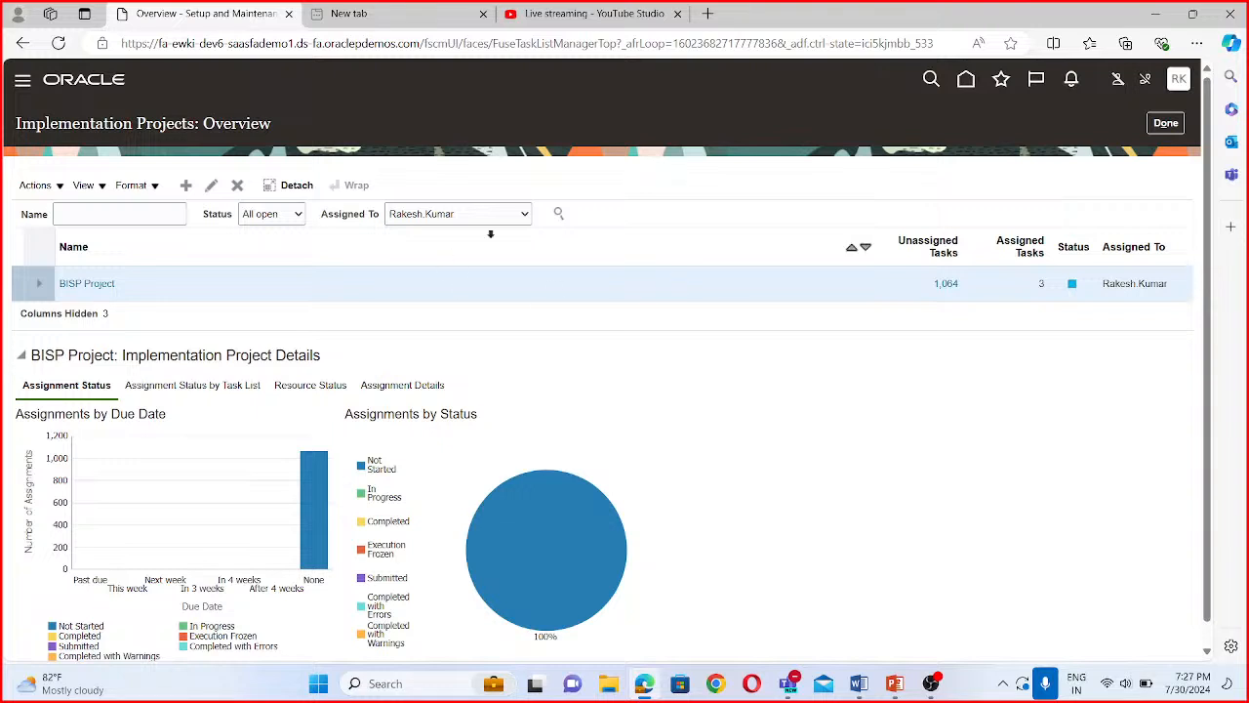
click(98, 284)
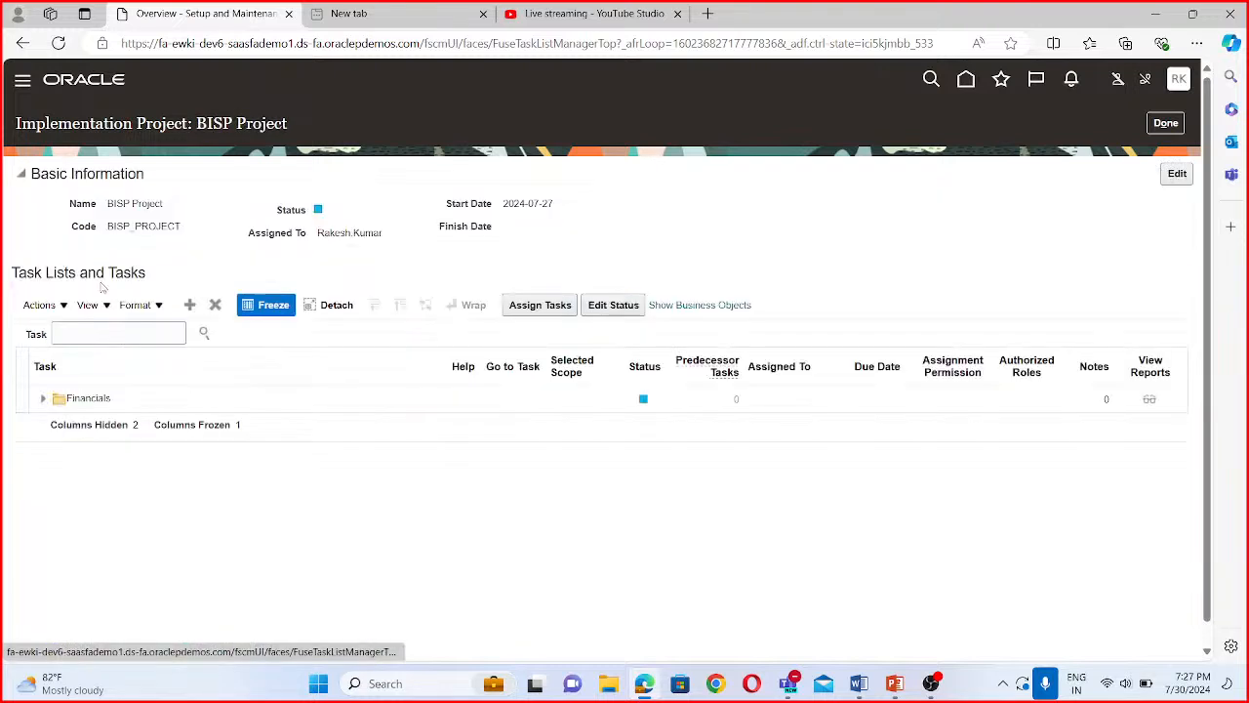
click(97, 332)
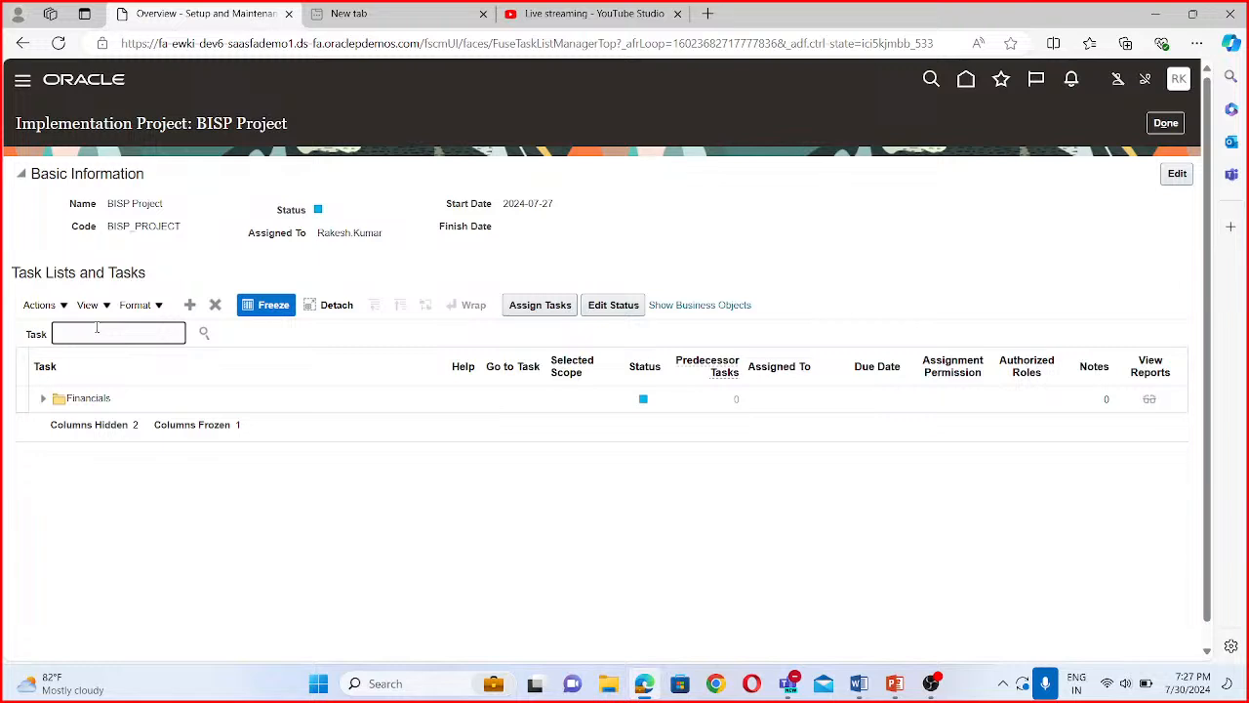
text(manage cgsm)
key(BackSpace)
key(BackSpace)
key(BackSpace)
text(chart of account)
text(lue)
text( set)
text( vali)
text(es)
click(203, 335)
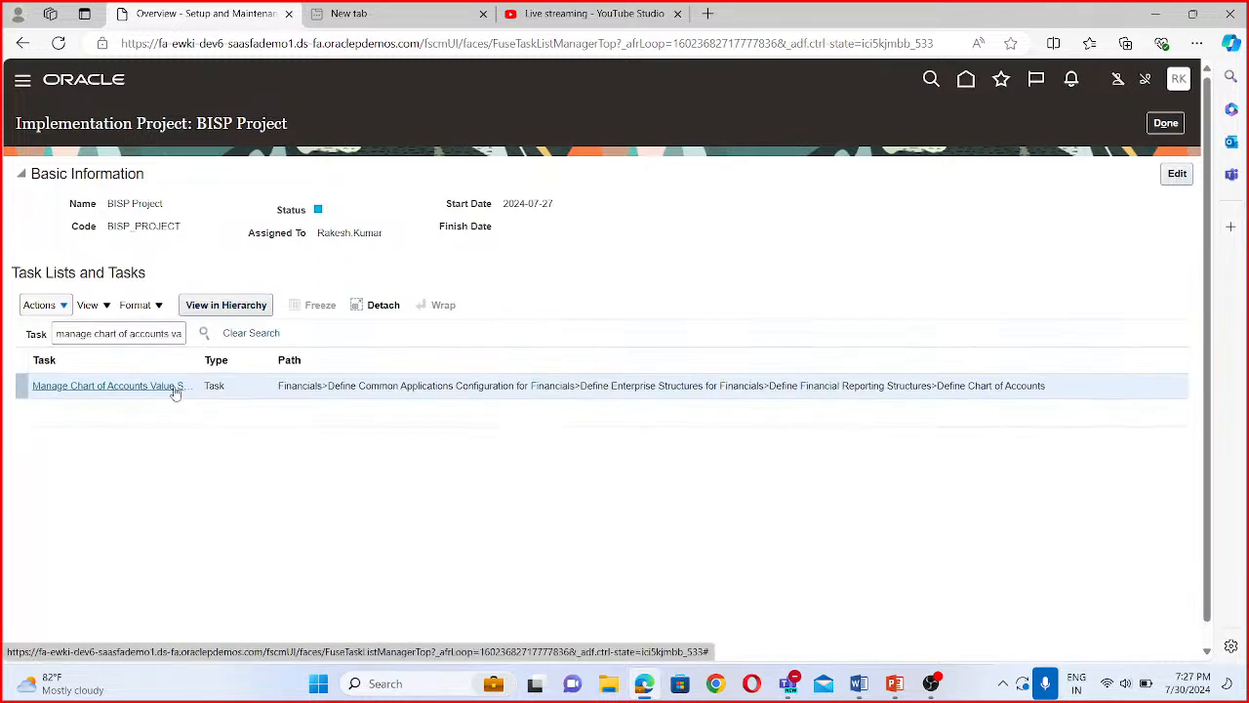
- Locate the found task under Define Chart of Accounts and go to Manage Chart of Accounts Value Set Values
click(175, 388)
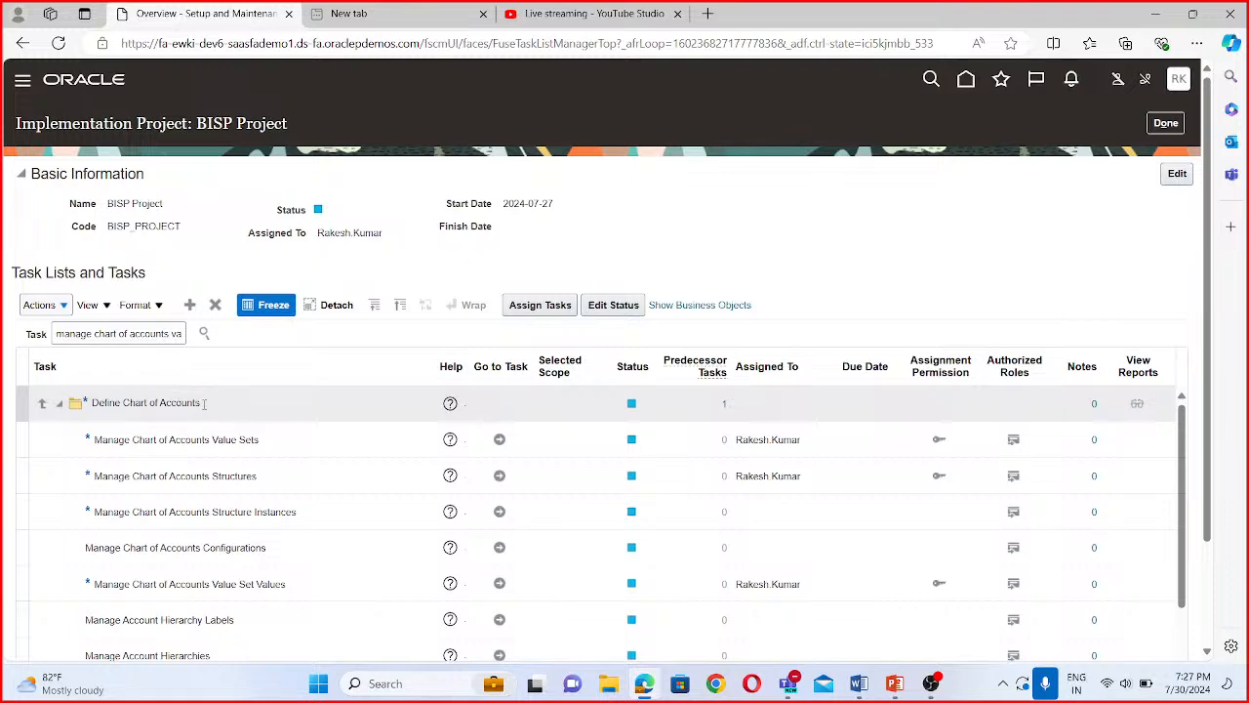
scroll(275, 476, down, 5)
scroll(275, 476, up, 5)
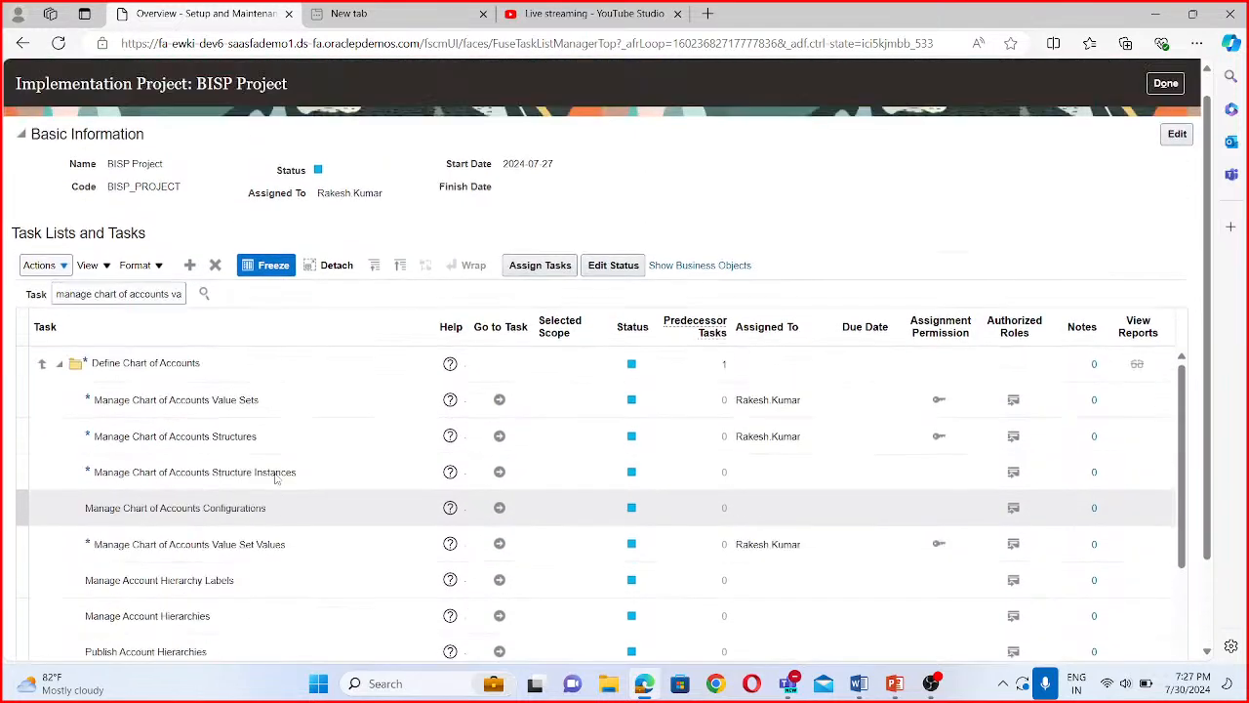
scroll(307, 592, down, 2)
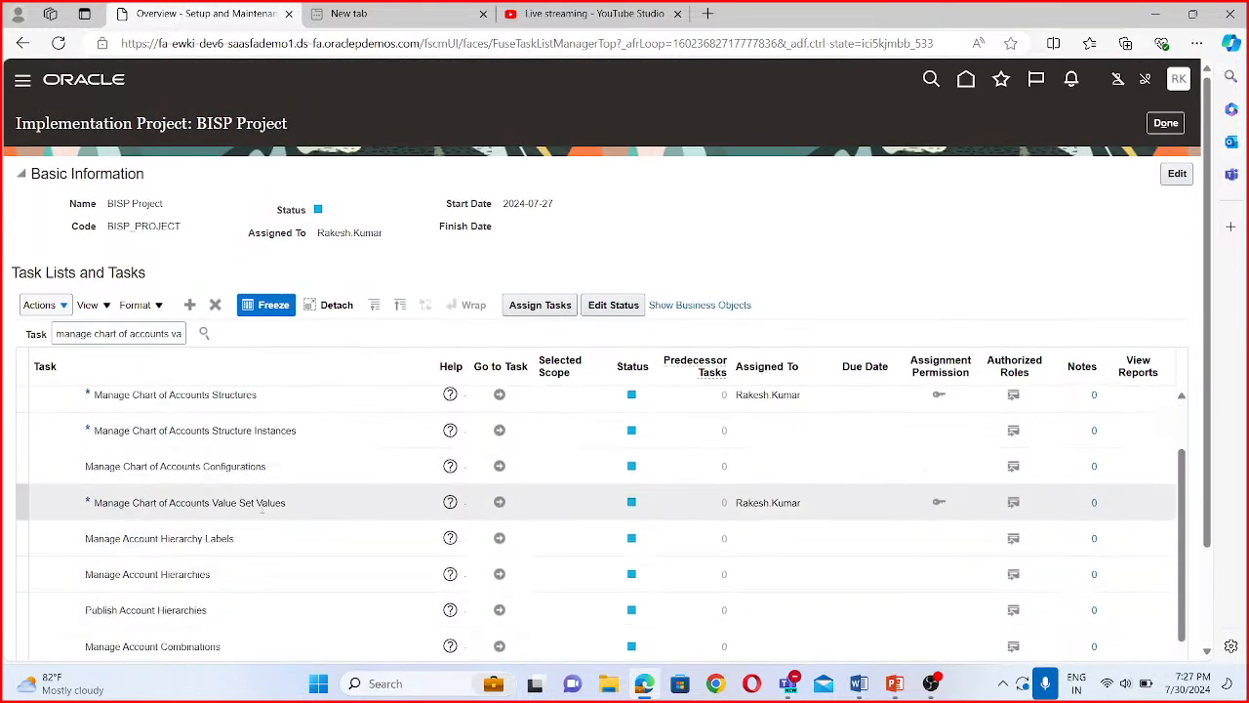
click(499, 502)
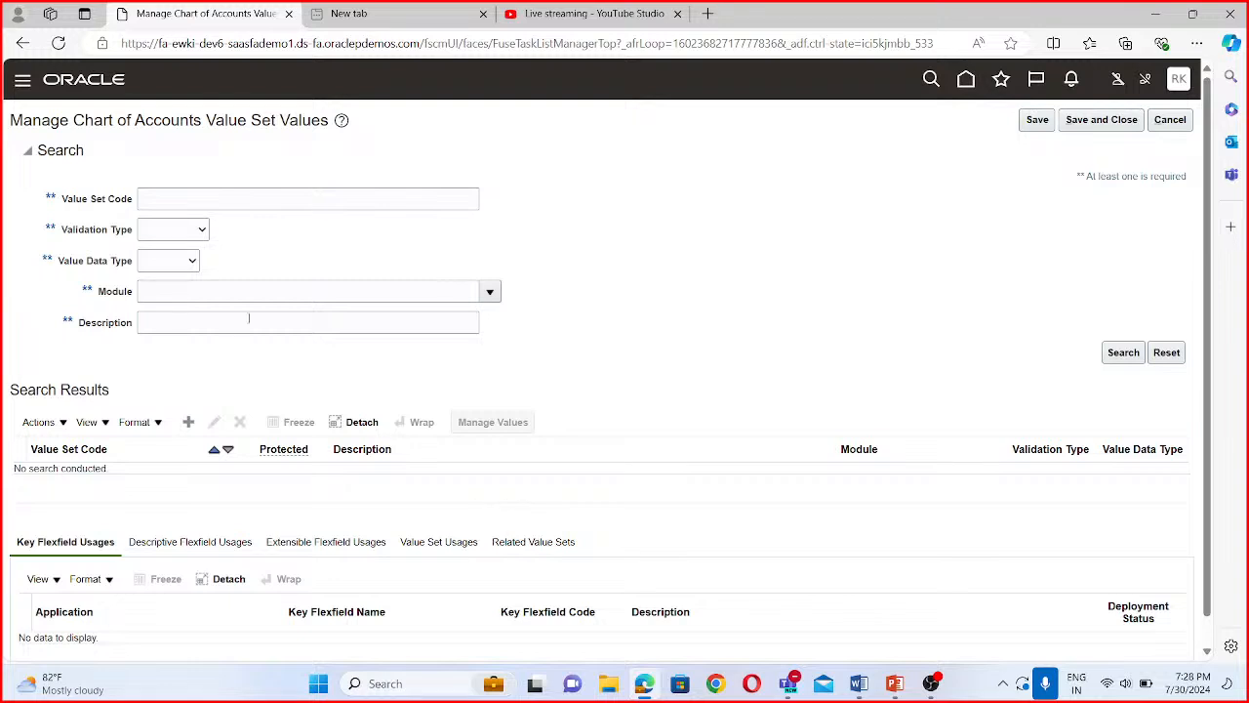
- Search for the value set with the code BISP Company
click(249, 196)
text(BISF)
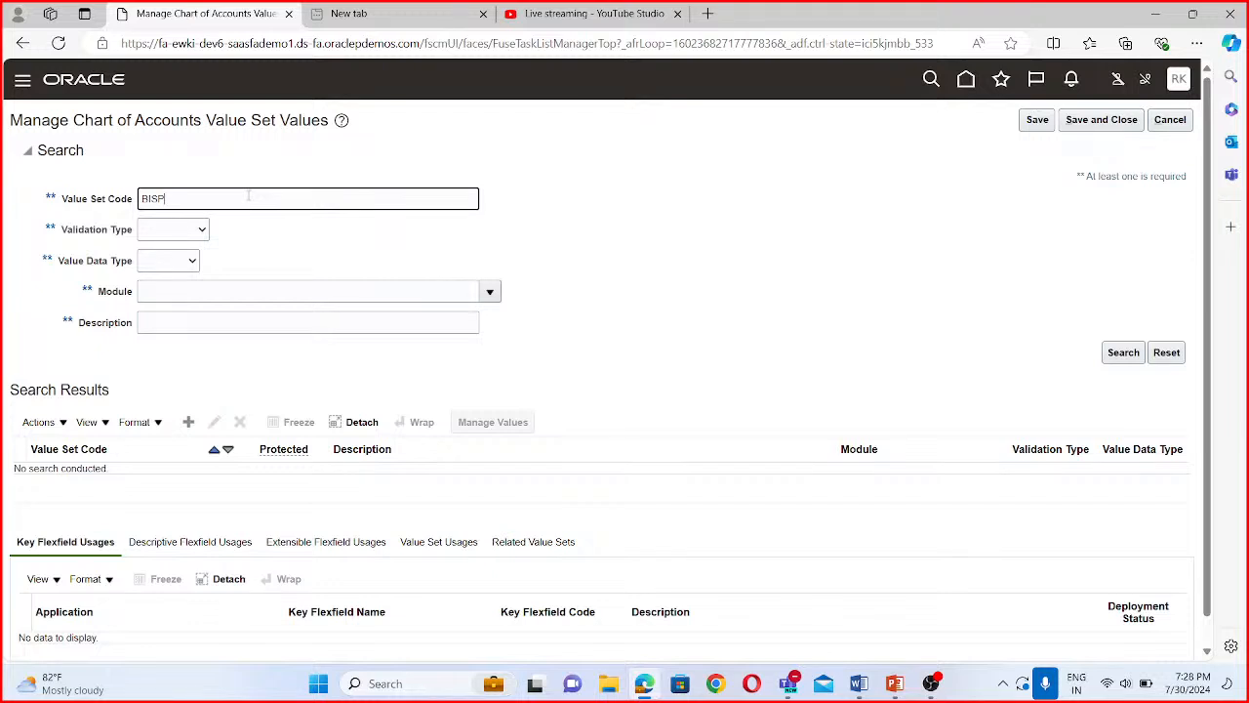
text( Comapny)
click(193, 199)
key(BackSpace)
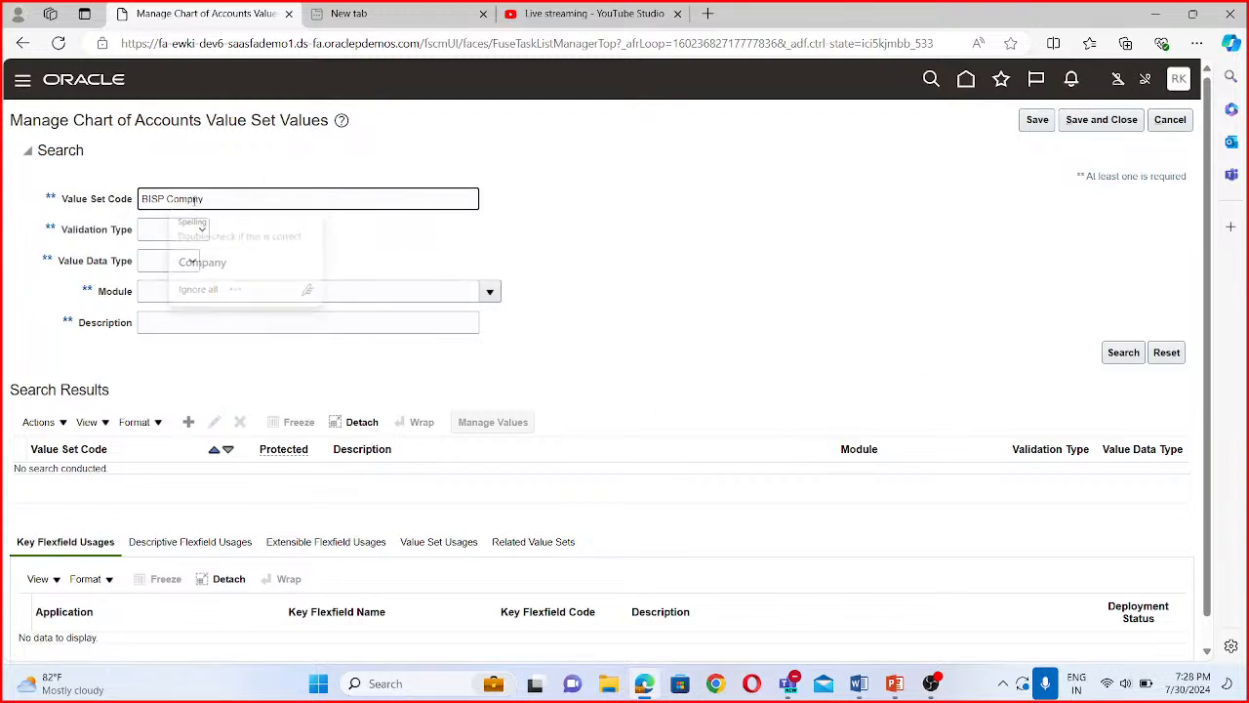
text(a)
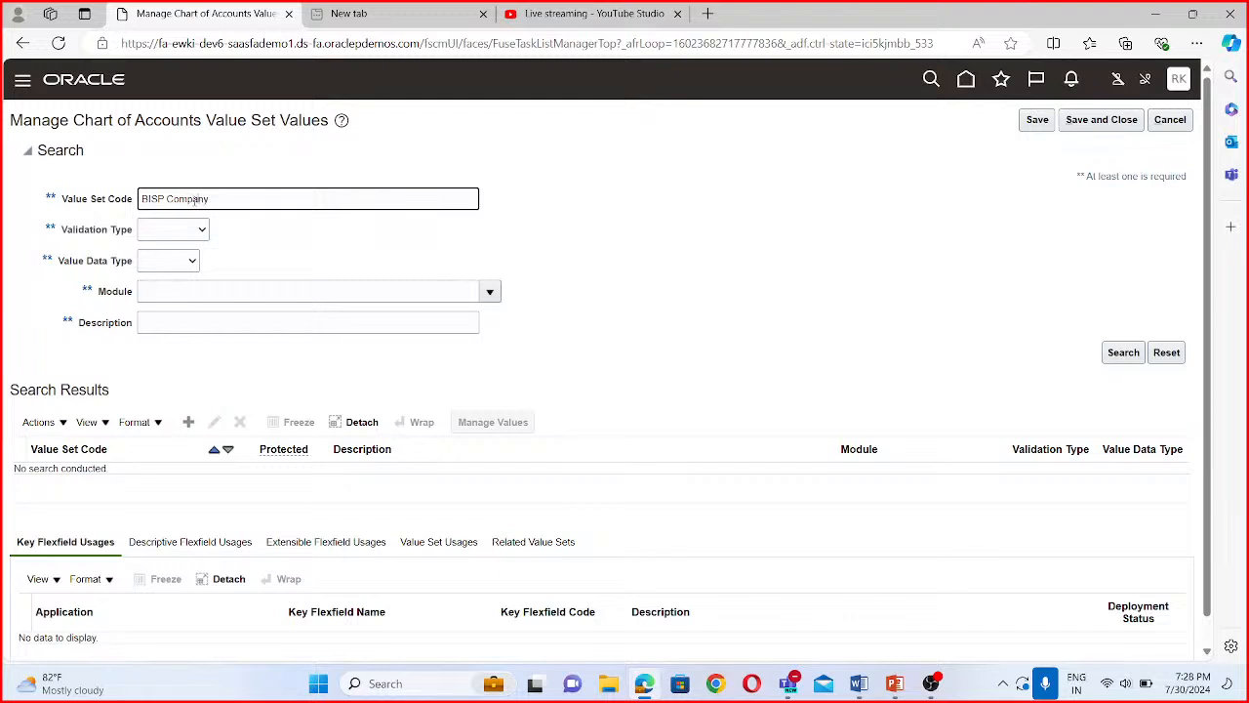
click(1122, 356)
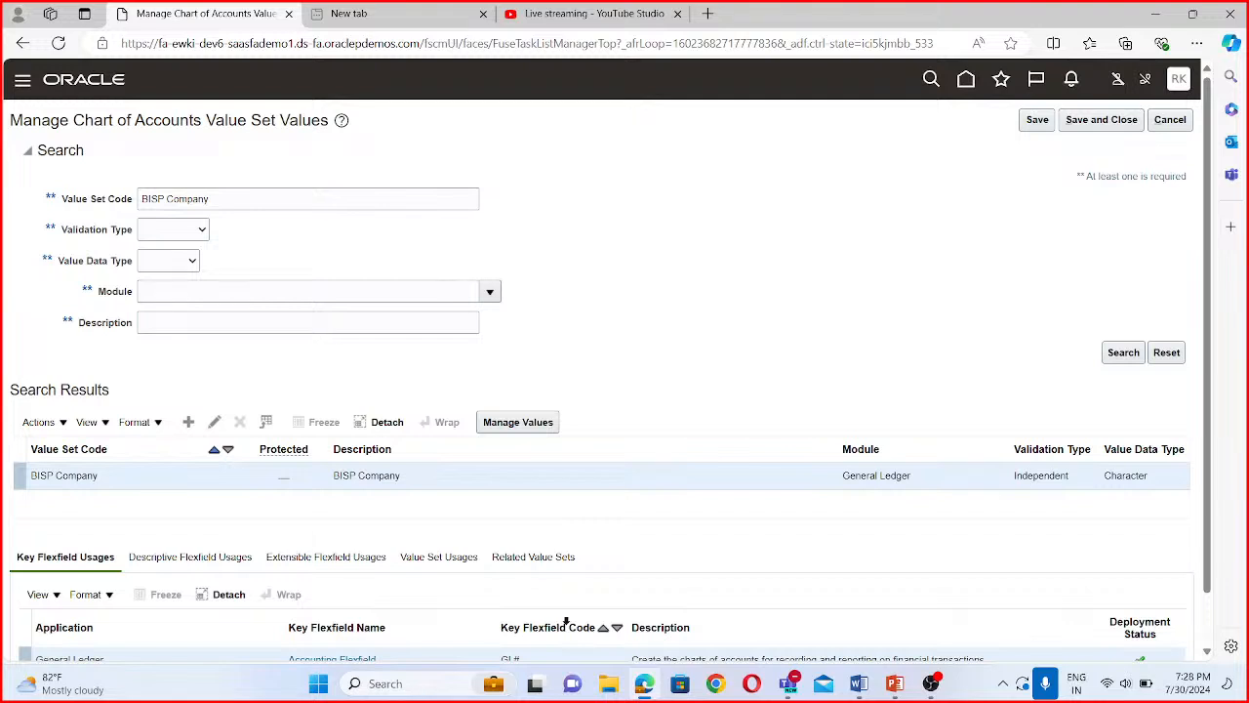
- Open the values of the BISP Company value set and add value 1000 with the description BISP Tyres
click(528, 420)
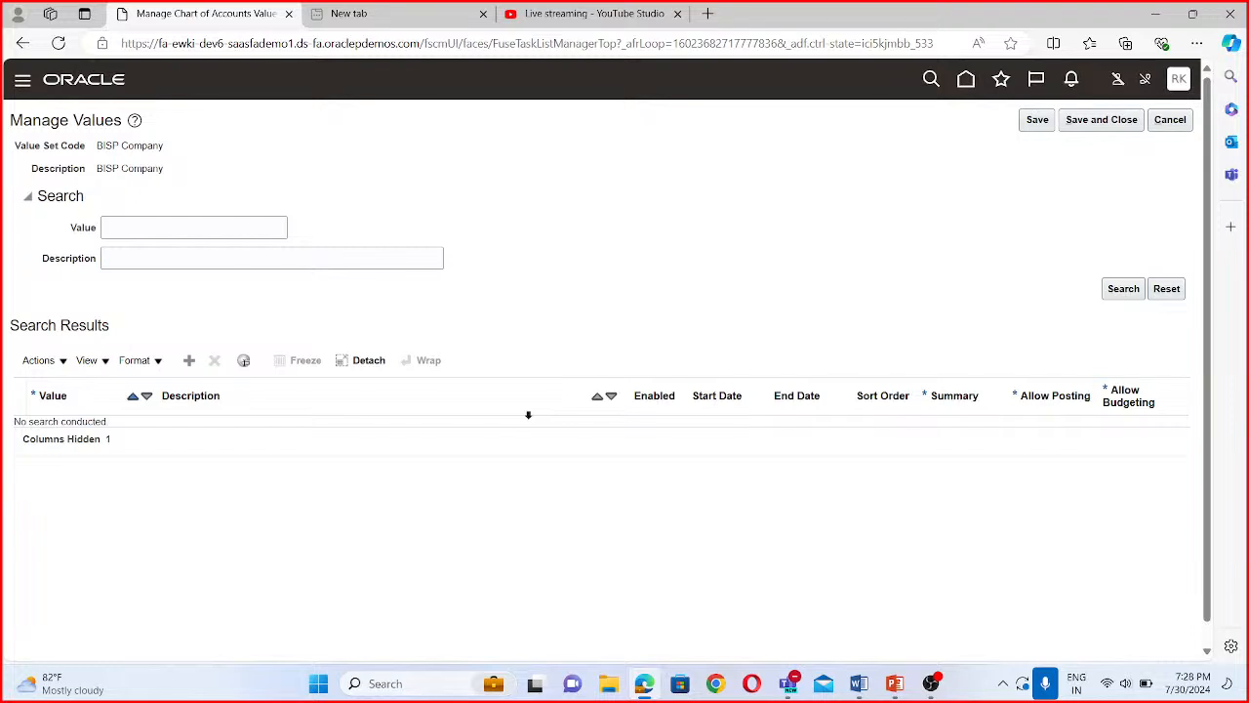
click(190, 361)
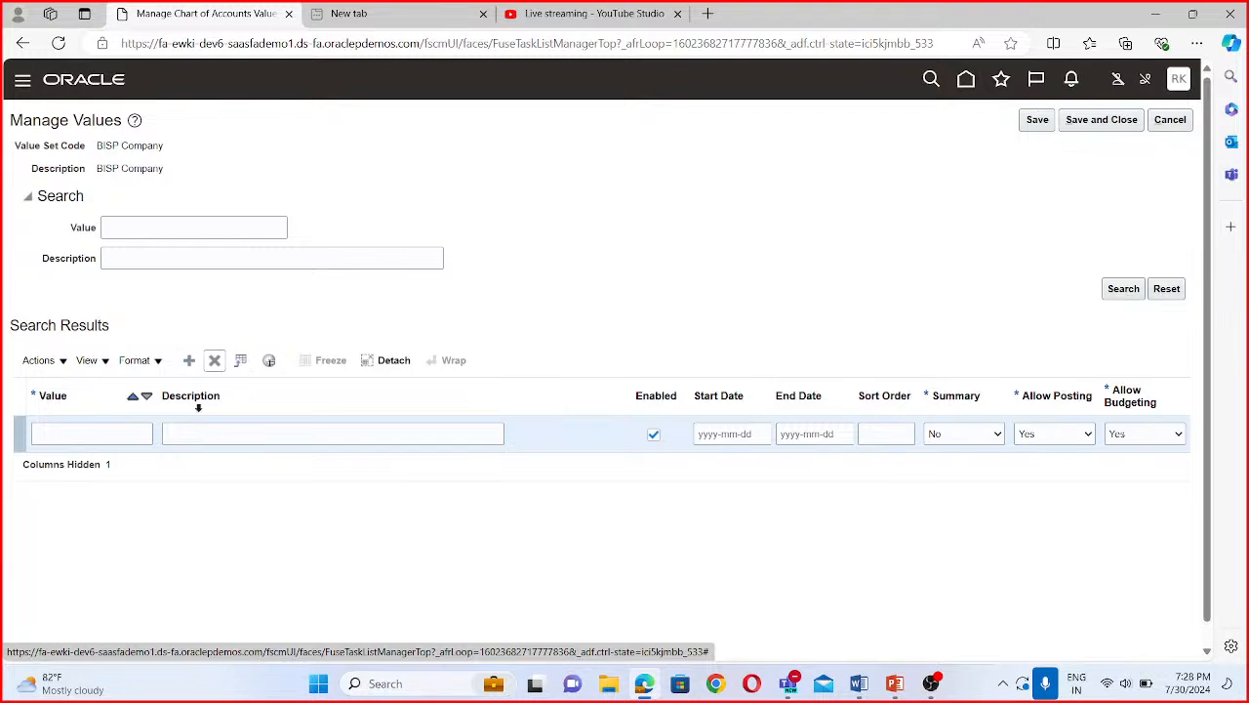
click(92, 434)
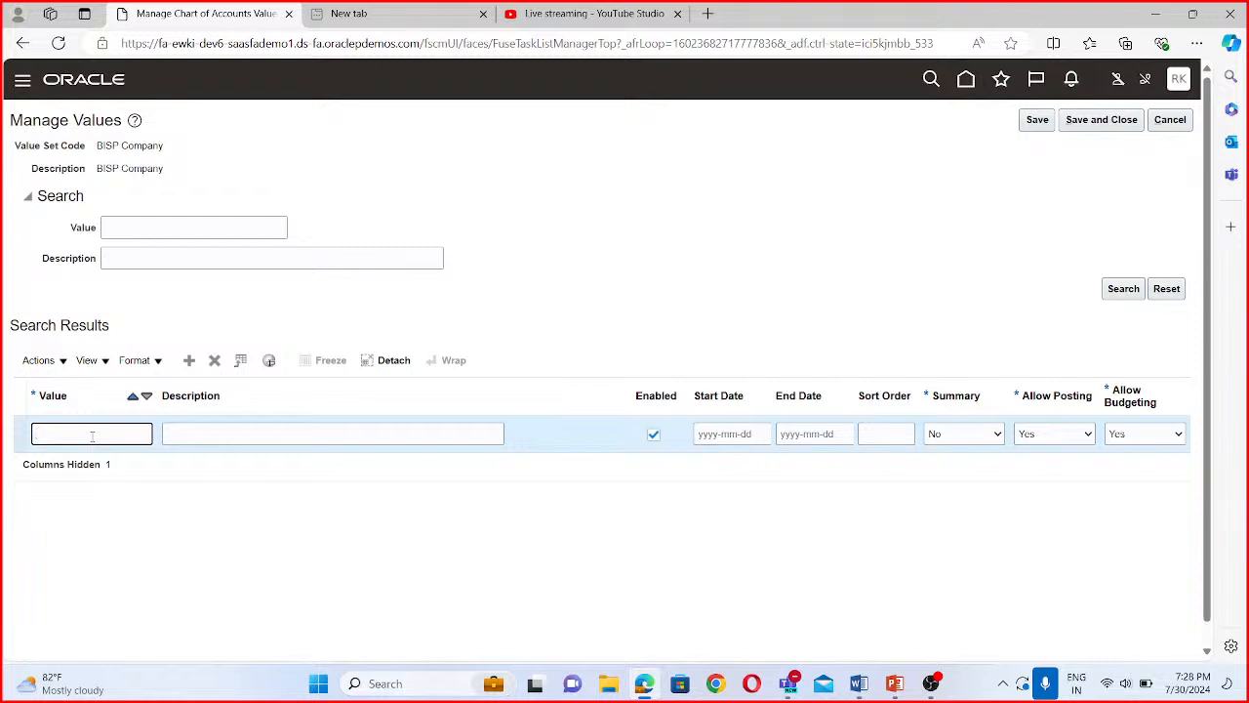
text(1000)
click(203, 432)
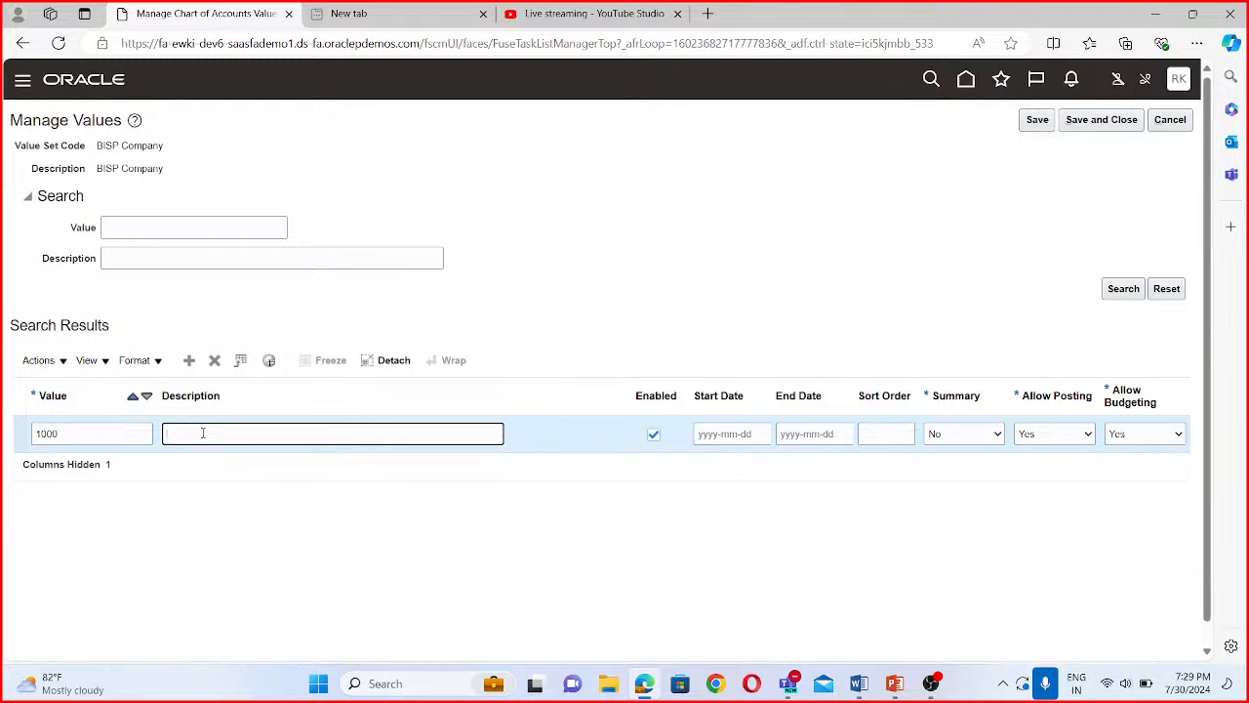
text(BISP)
text( Tr)
text(ypes)
scroll(673, 499, down, 1)
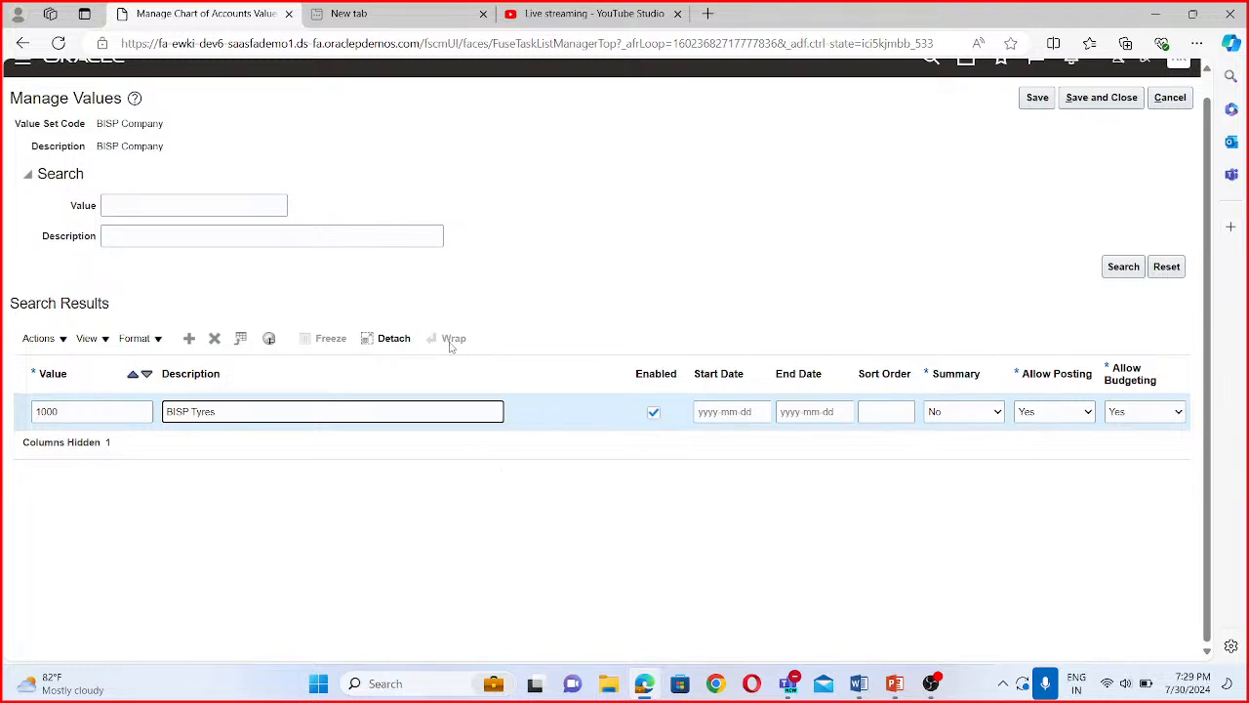
- Add value 2000 with the description BISP Paints to the BISP Company value set
click(189, 337)
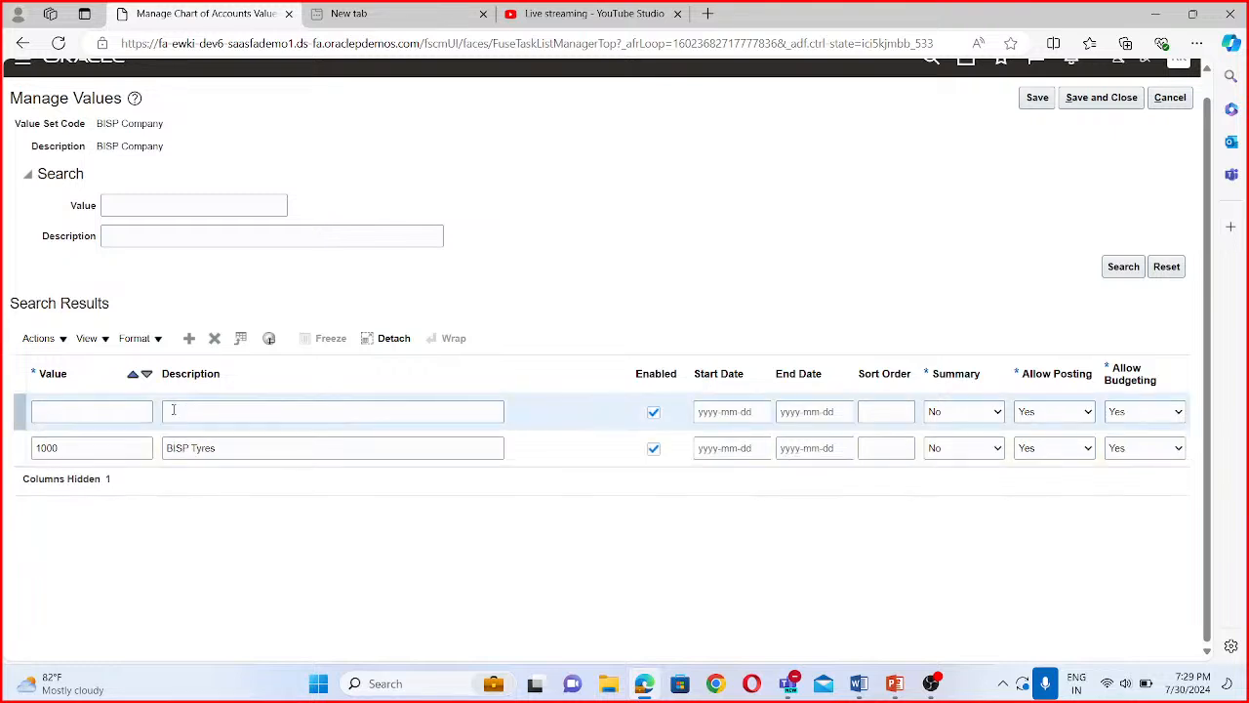
click(78, 408)
text(2000)
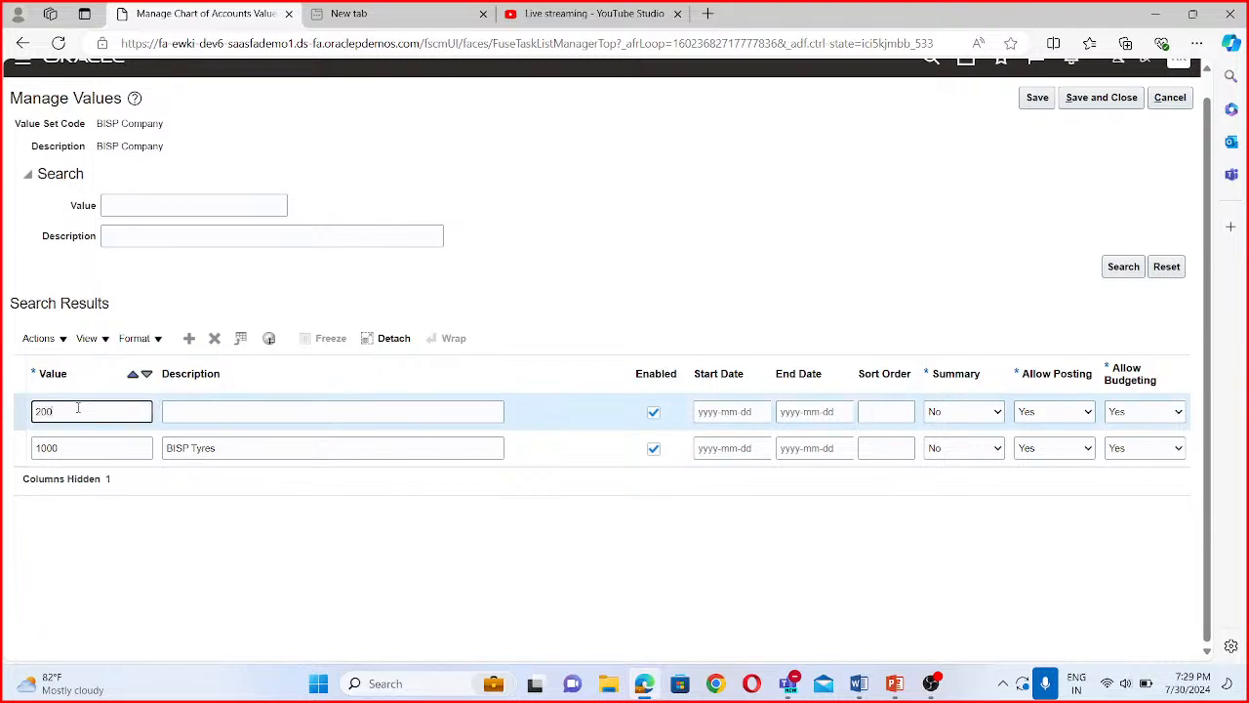
click(173, 413)
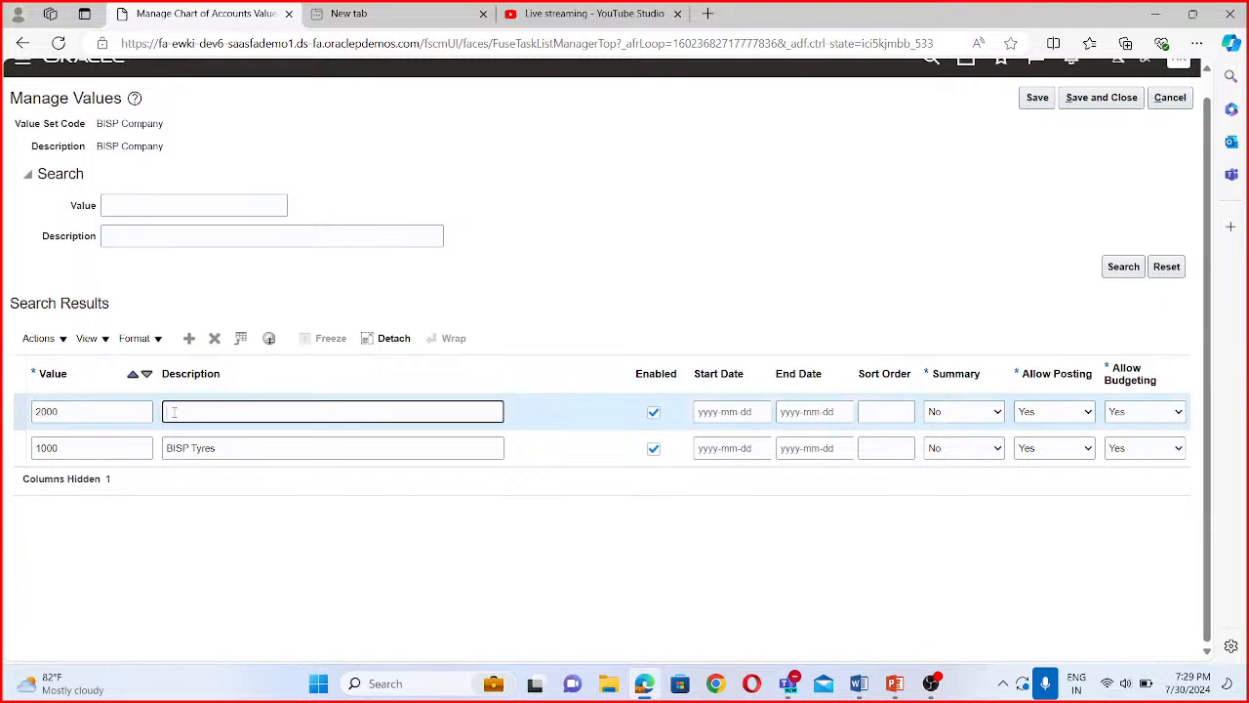
text(bisp)
key(BackSpace)
key(BackSpace)
key(BackSpace)
key(BackSpace)
text(Bisp Paints)
click(191, 412)
key(BackSpace)
key(BackSpace)
key(BackSpace)
text(ISP)
- Add value 3000 with the description BISP Toys, then save and close the BISP Company values
click(190, 341)
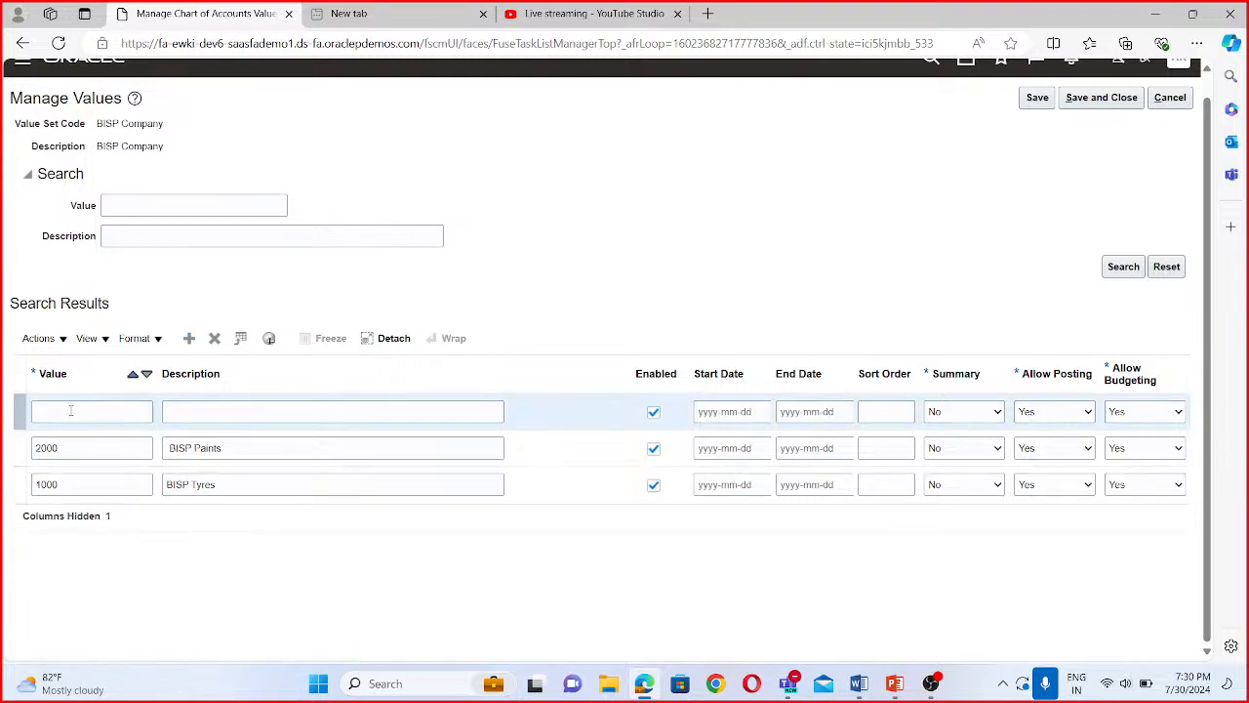
text(3000)
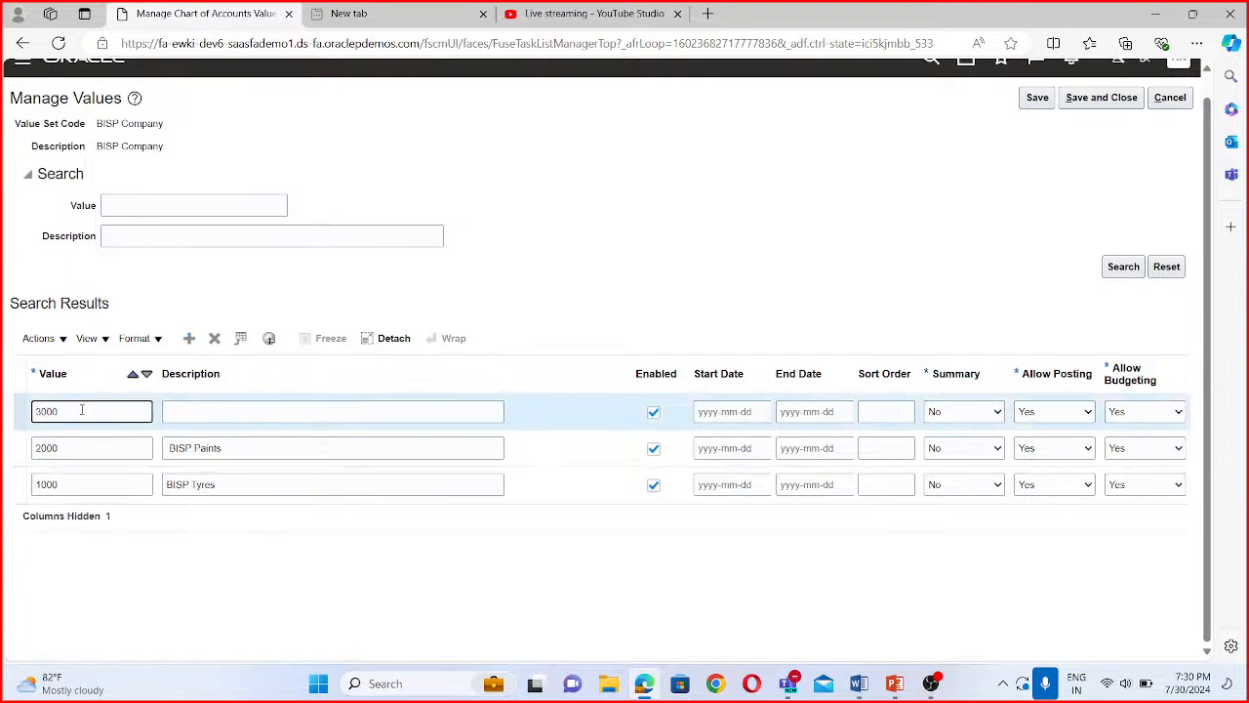
click(223, 409)
text(BI)
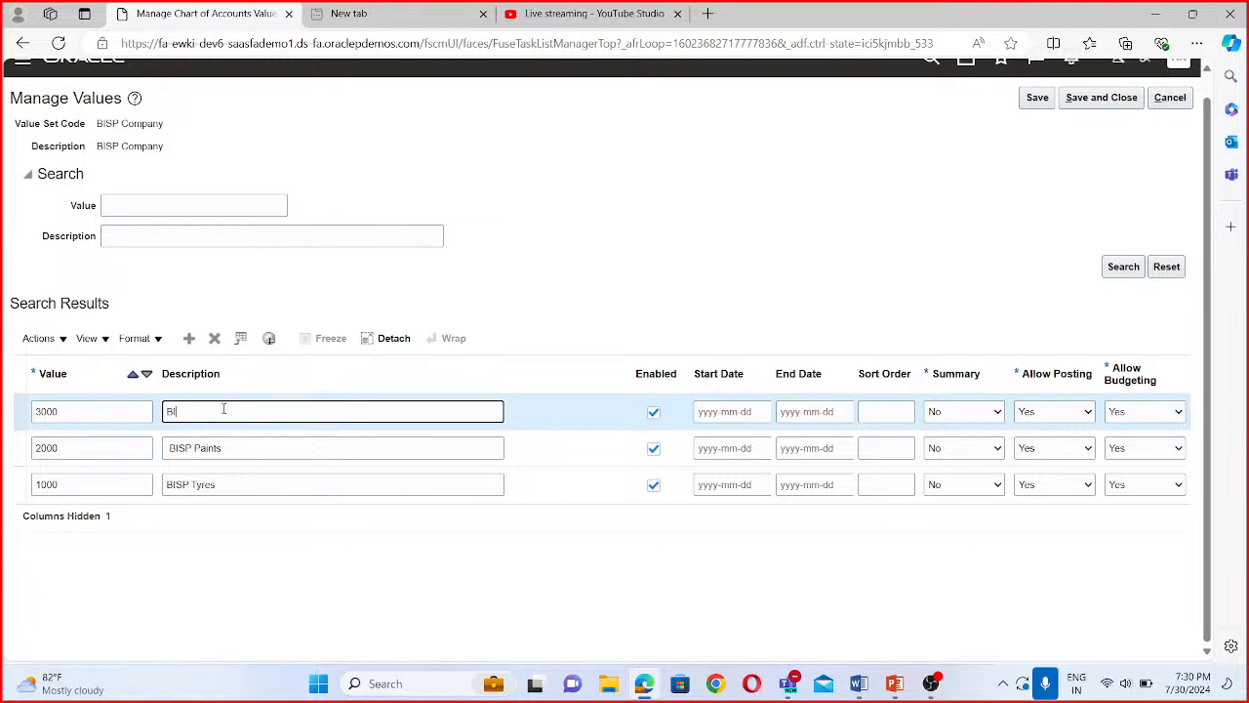
text(SP Toys)
click(1118, 104)
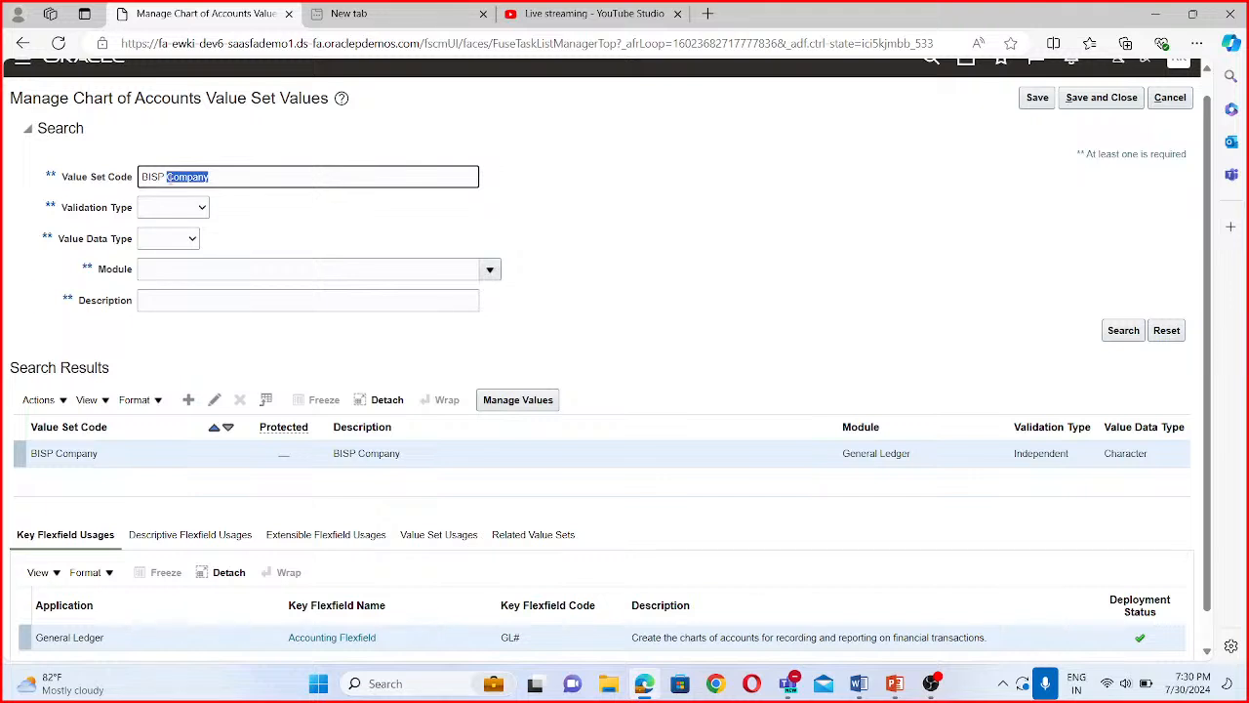
- Search for the value set with the code BISP Department
text(Departmenbt)
key(BackSpace)
key(BackSpace)
click(1132, 336)
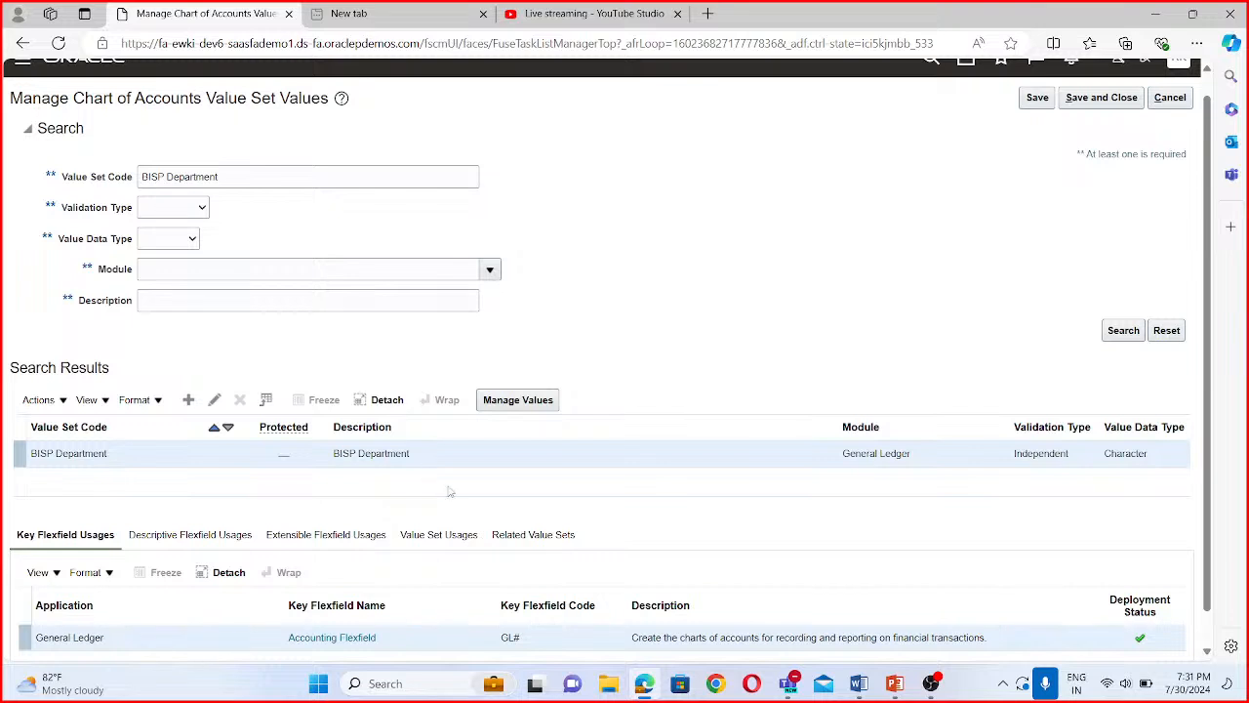
- Open the values of the BISP Department value set and add value 4000 with the description BISP Marketing
click(533, 403)
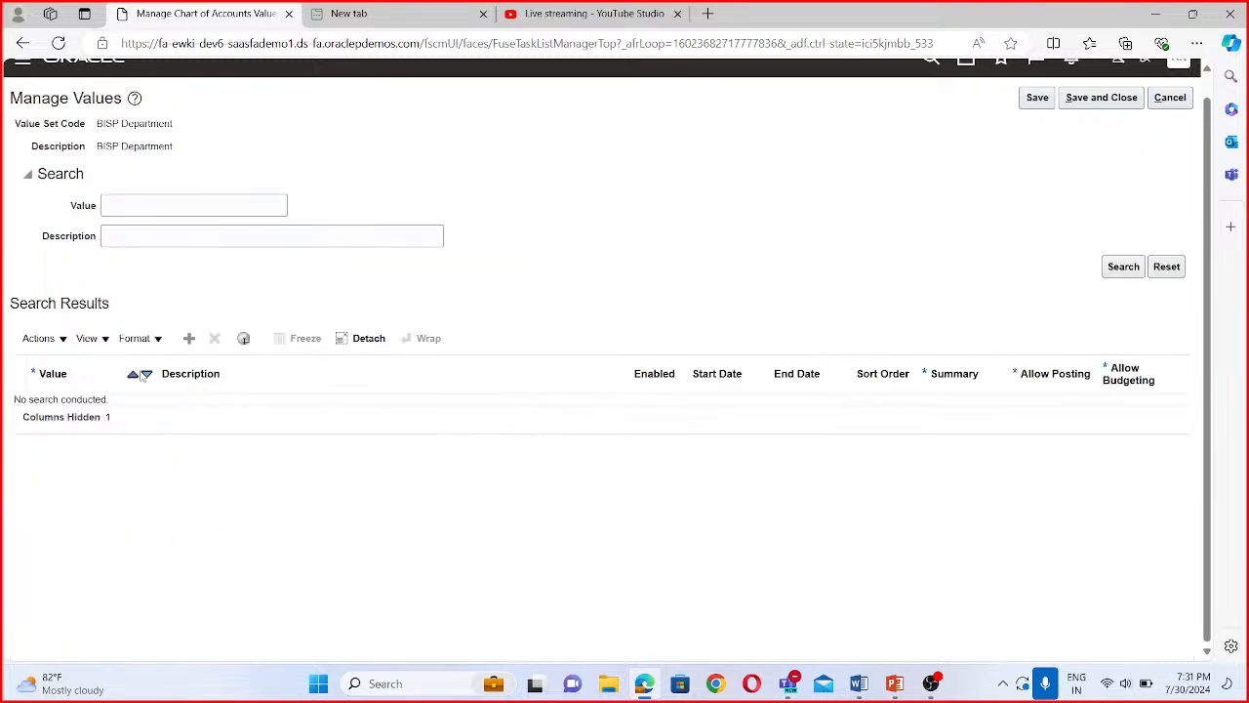
click(189, 339)
click(95, 408)
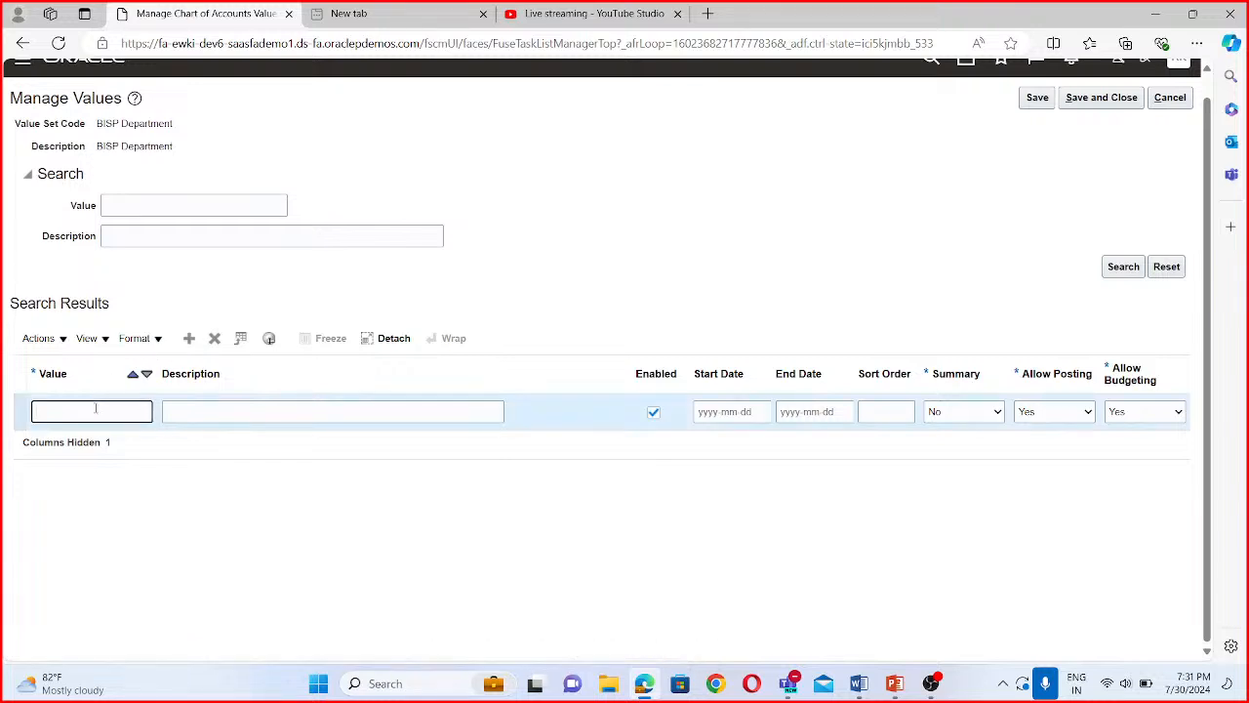
text(4000)
click(181, 405)
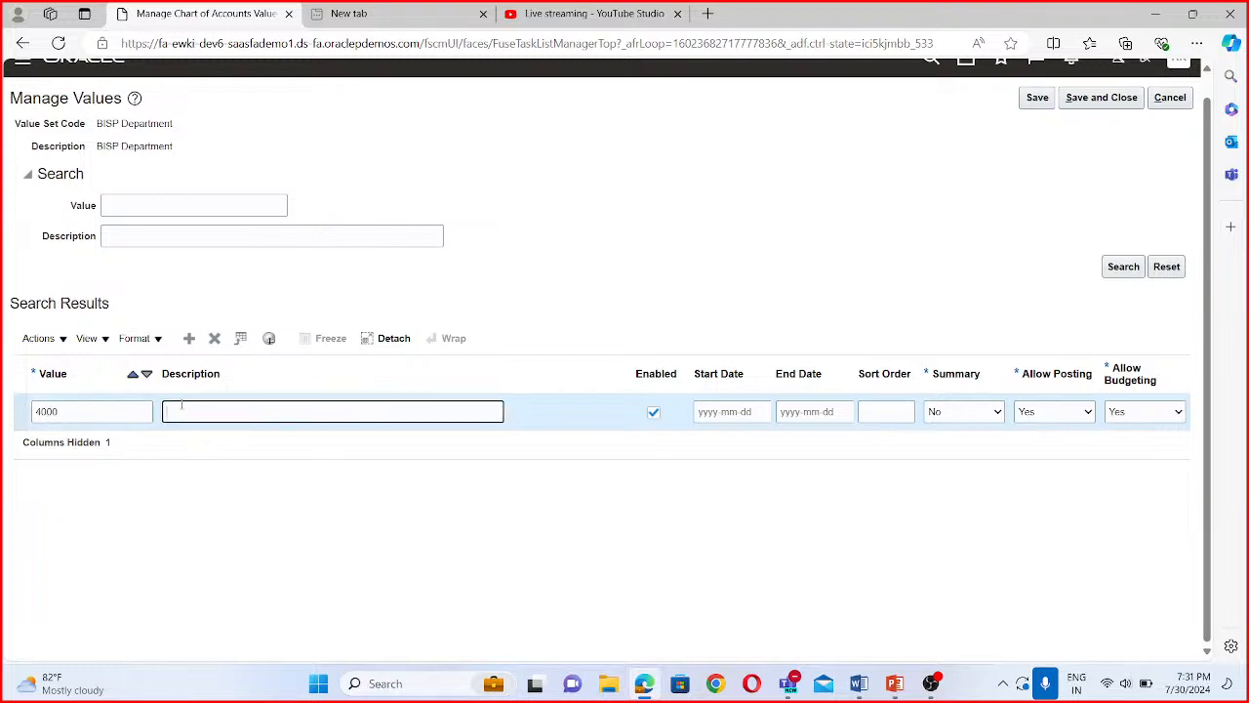
text(Ma)
text(rketing)
text(BISP)
- Add another blank value row to BISP Department and set the BISP Marketing value to 1000
click(192, 339)
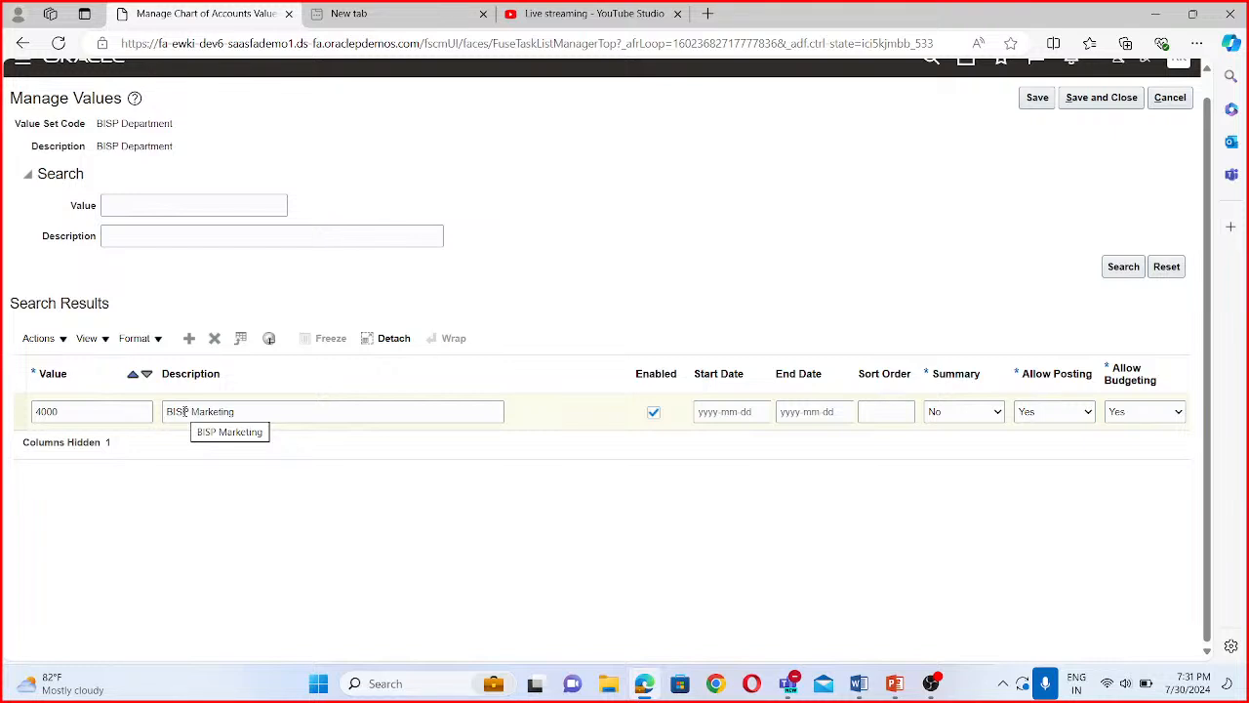
click(89, 447)
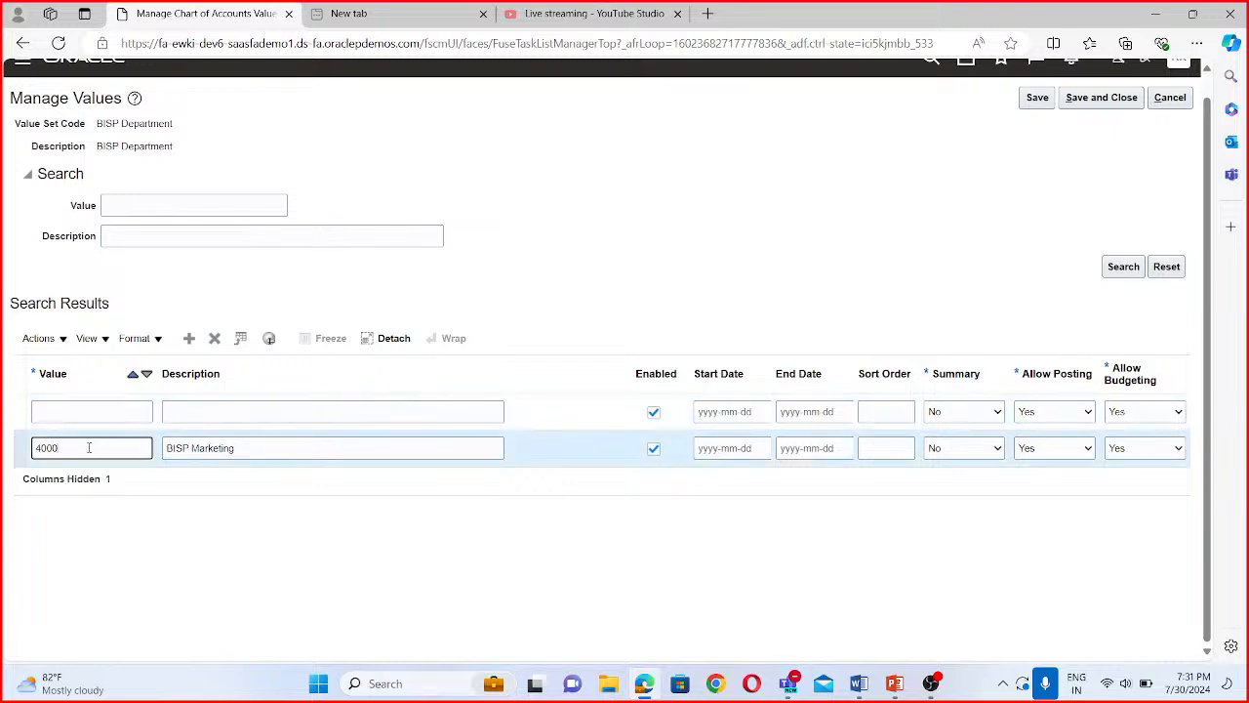
key(BackSpace)
key(BackSpace)
key(BackSpace)
key(BackSpace)
text(1000)
key(Return)
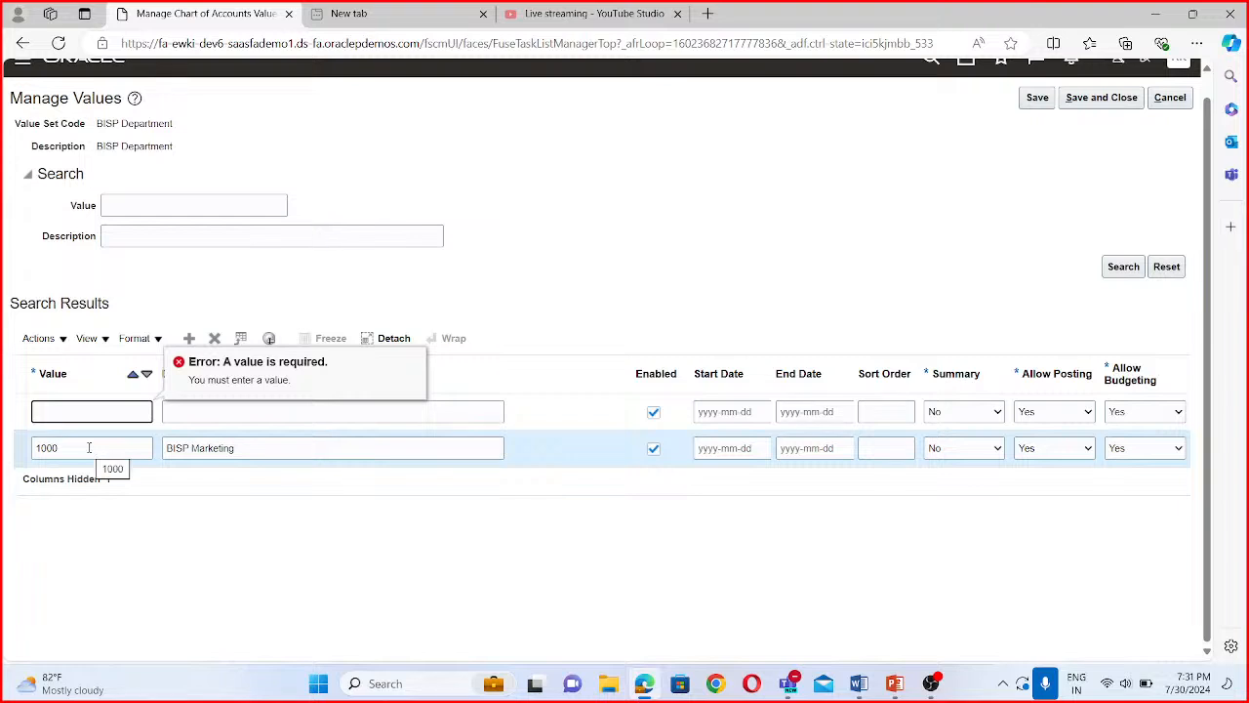
- Change the description of value 1000 to Finance and fill the blank row with value 2000 and description HR
drag(246, 448, 159, 456)
text(Finance)
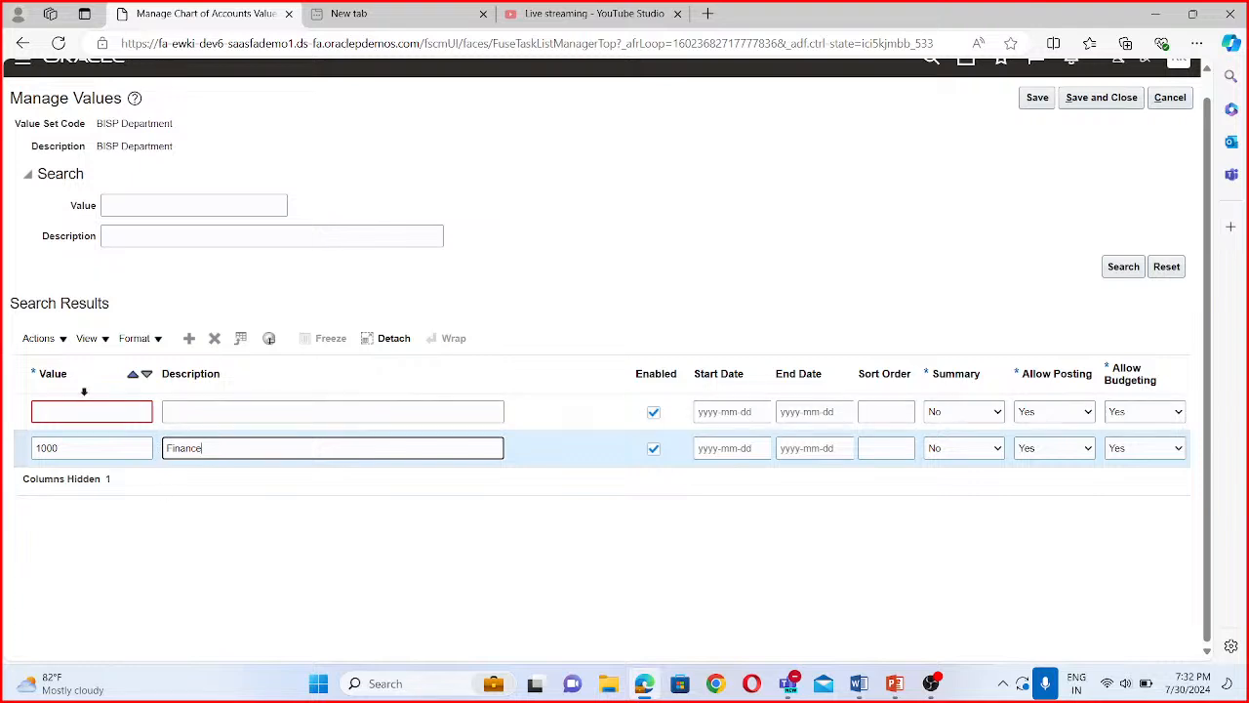
click(87, 413)
text(2000)
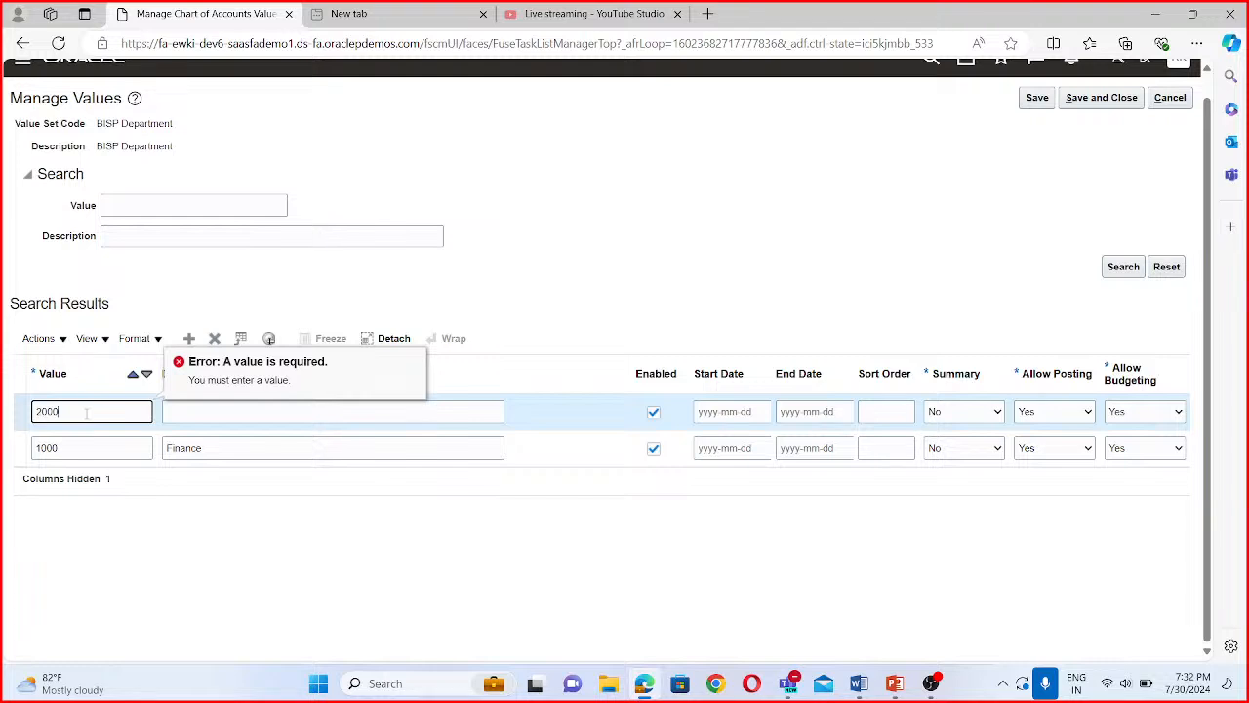
click(179, 414)
text(H)
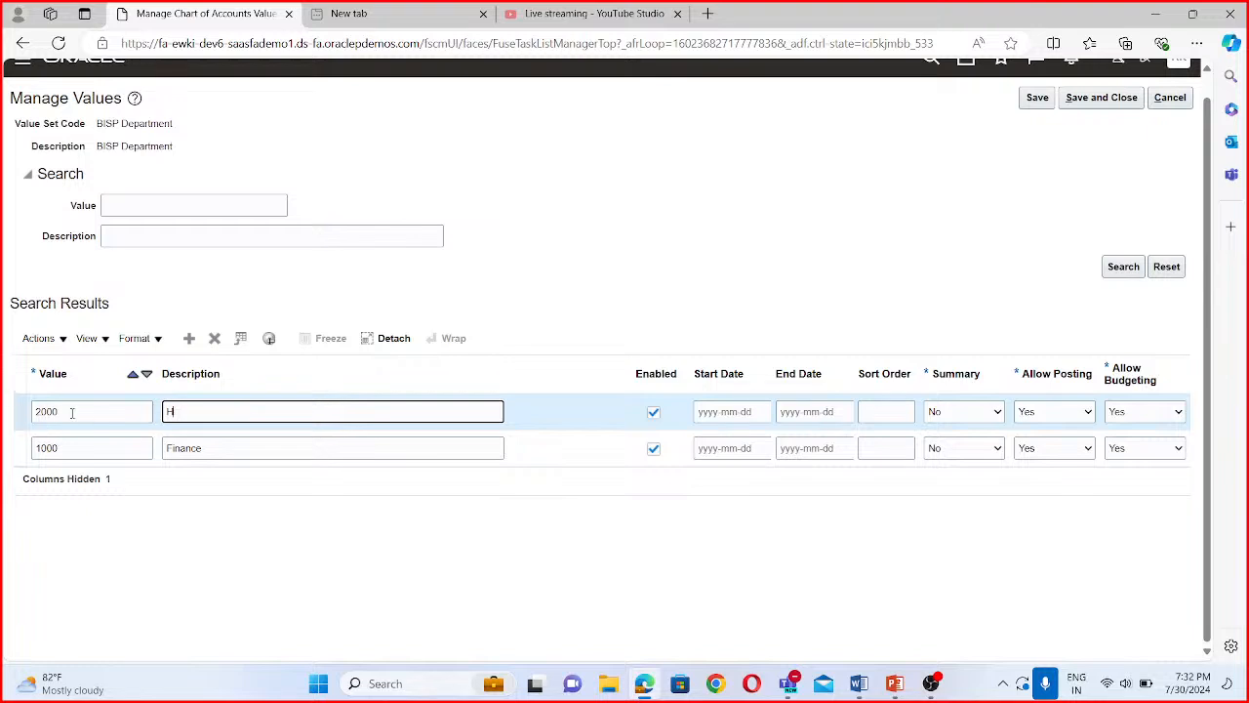
text(R)
- Add value 3000 with the description Sales to the BISP Department value set
click(189, 338)
click(81, 411)
text(3000)
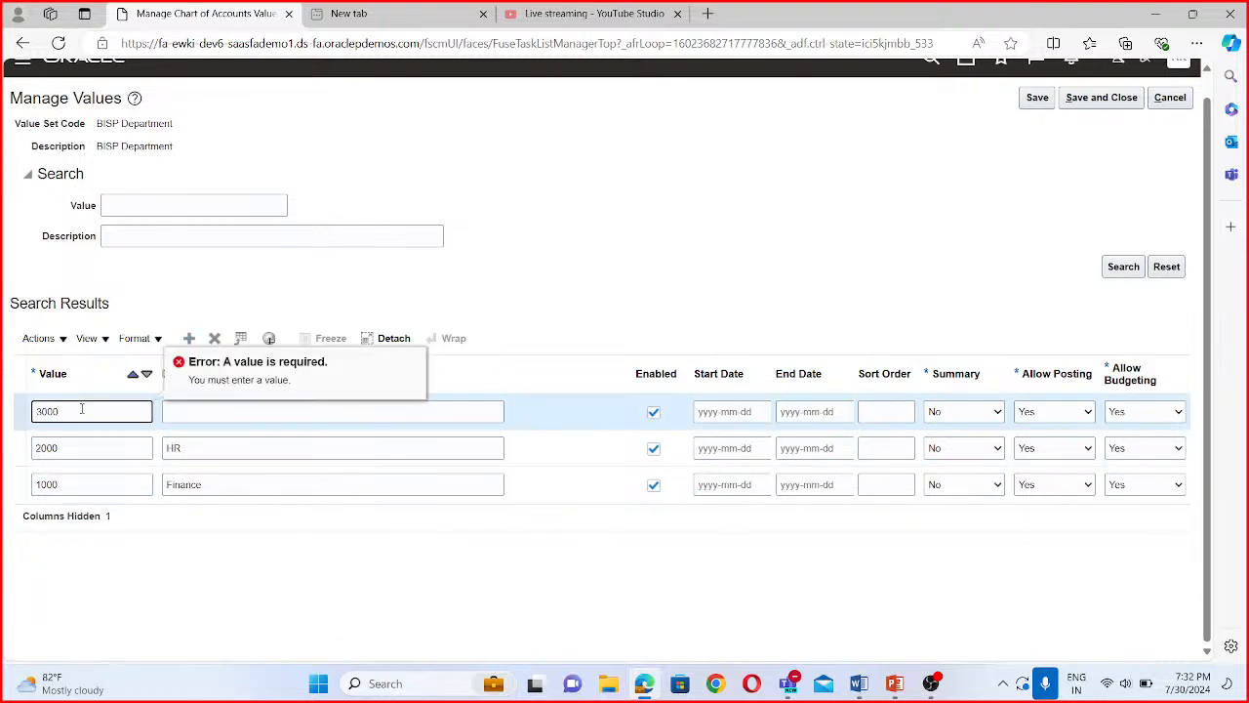
click(246, 417)
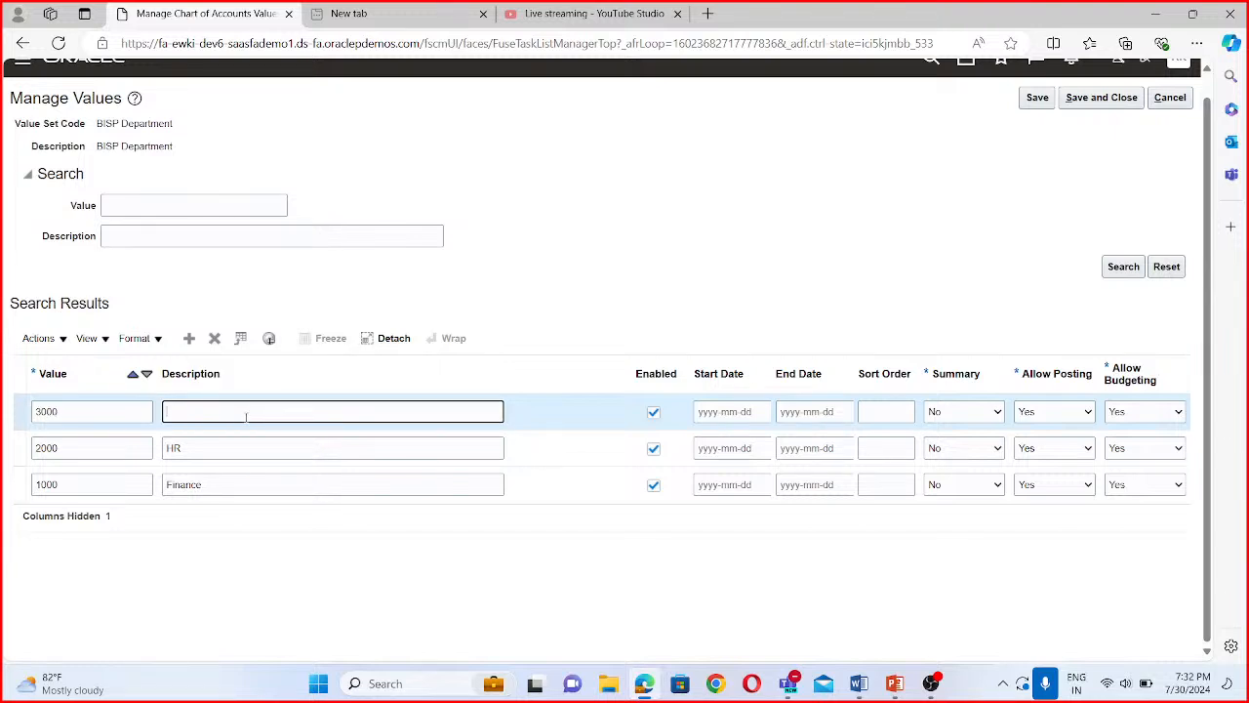
text(Sales)
- Prefix the Finance, HR and Sales descriptions with BISP
click(166, 485)
text(BISP)
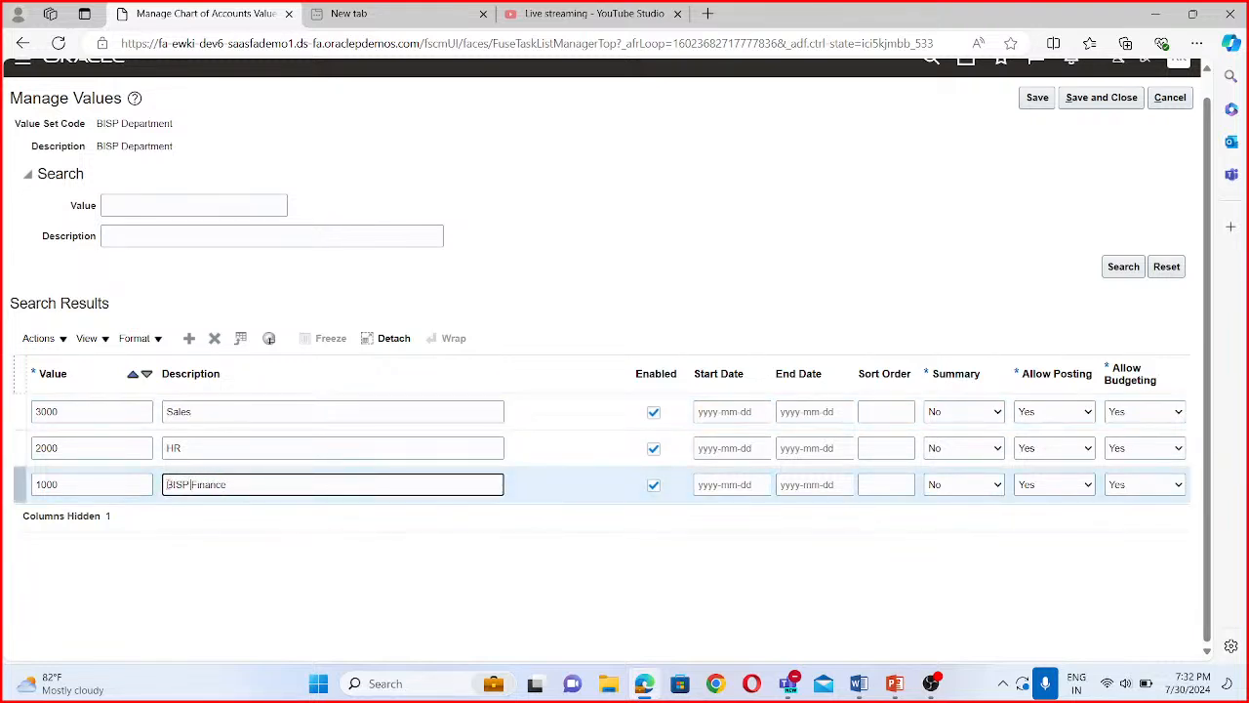
click(167, 448)
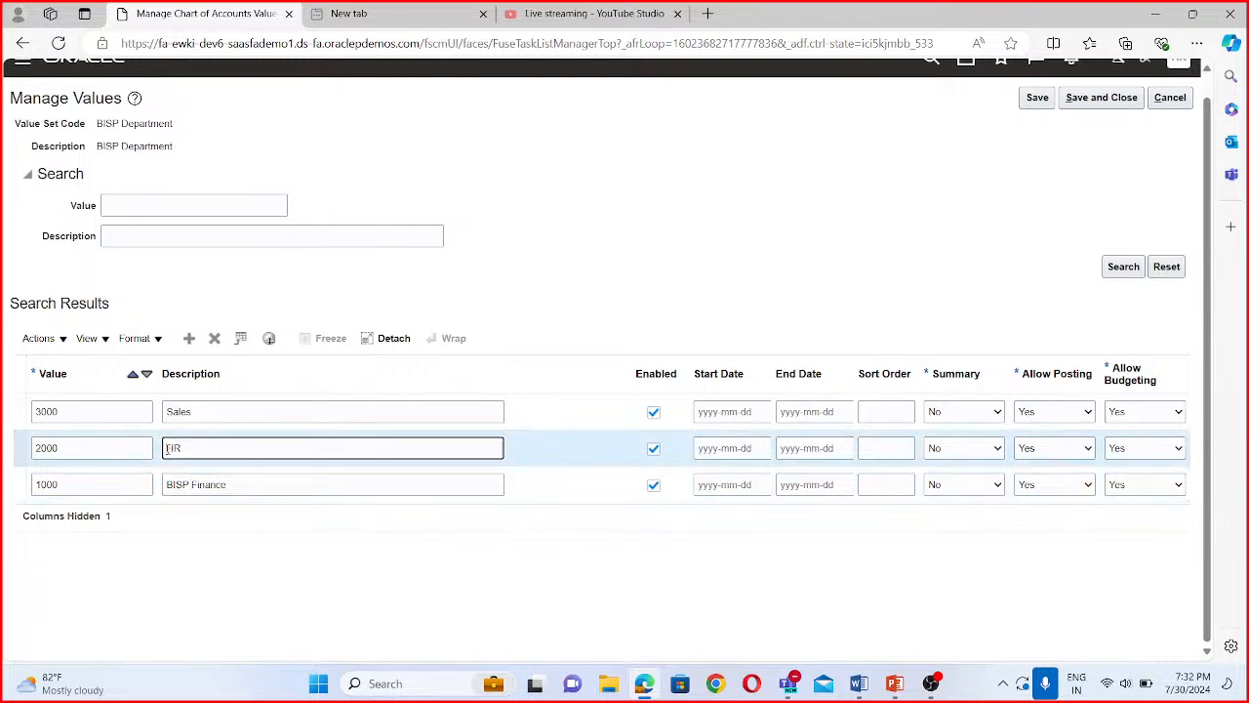
text(BISP)
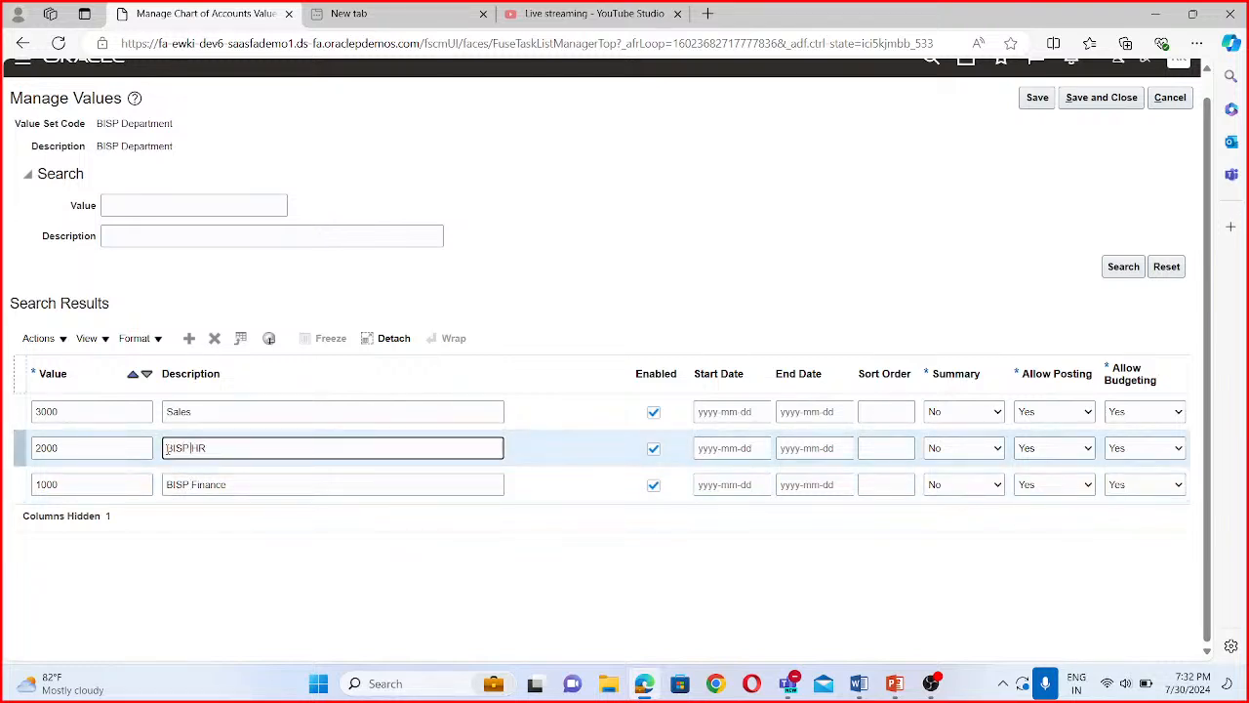
click(169, 411)
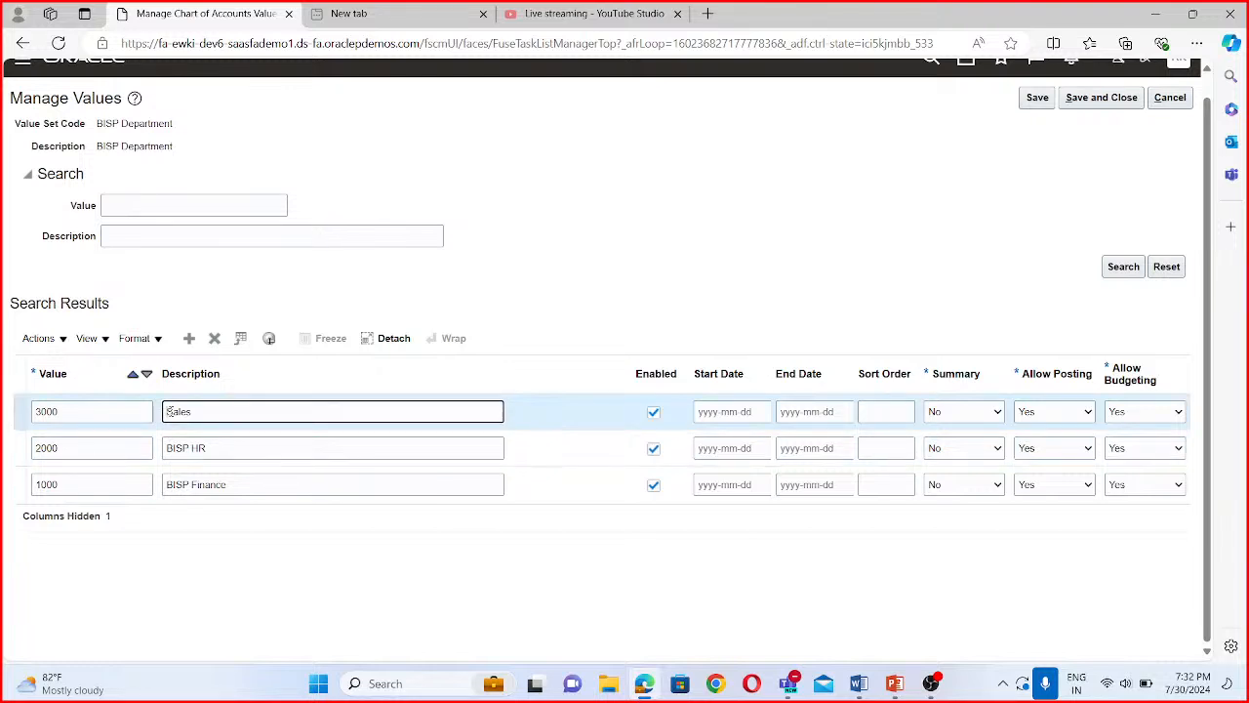
text(BISP)
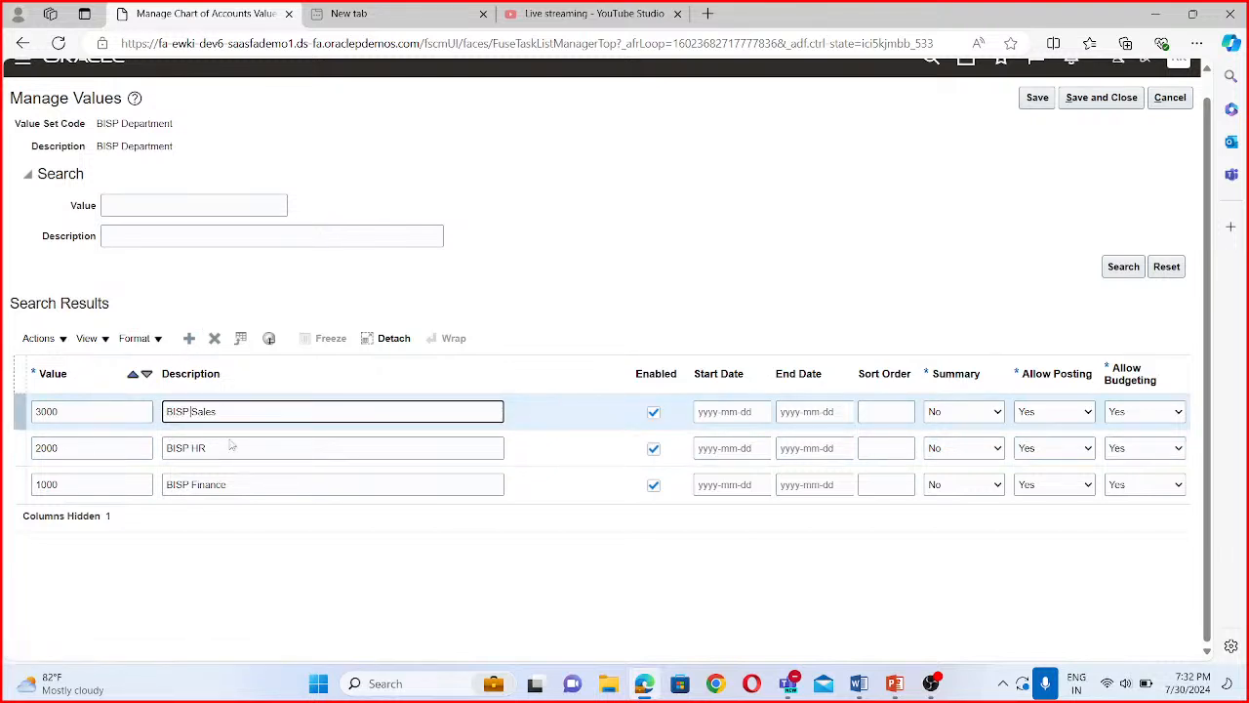
- Add value 4000 with the description BISP Marketing department to the BISP Department value set
click(193, 340)
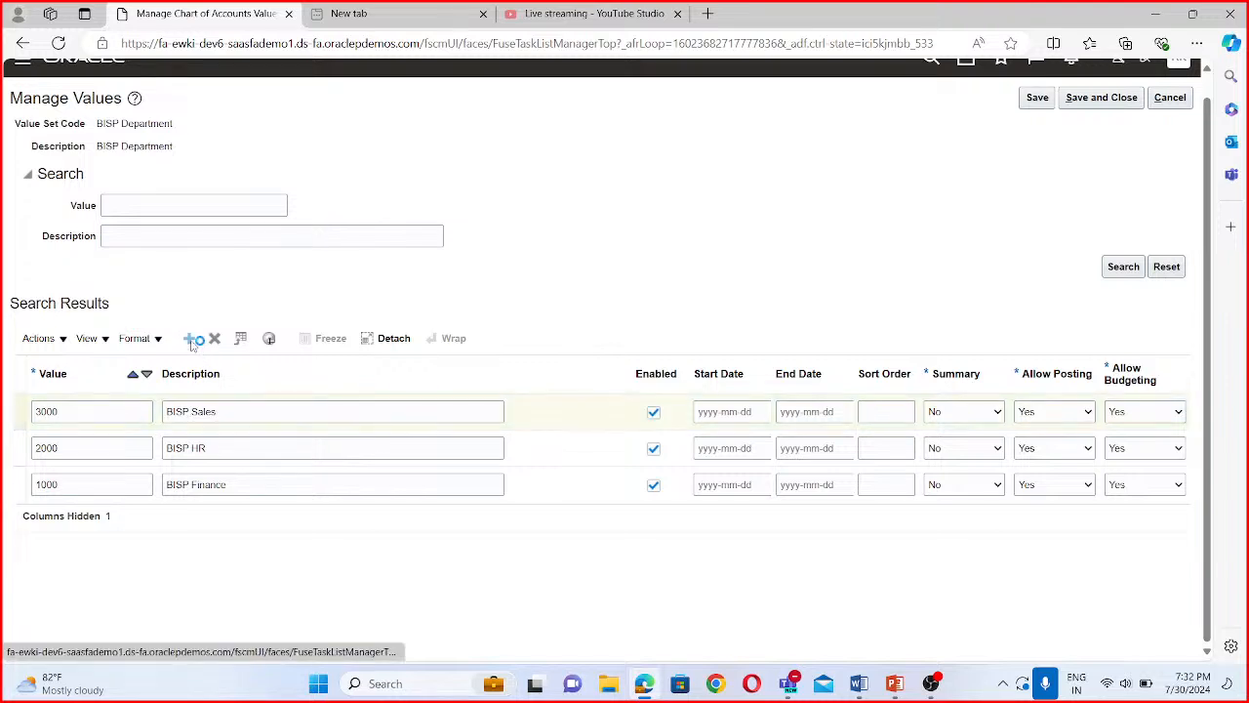
click(59, 414)
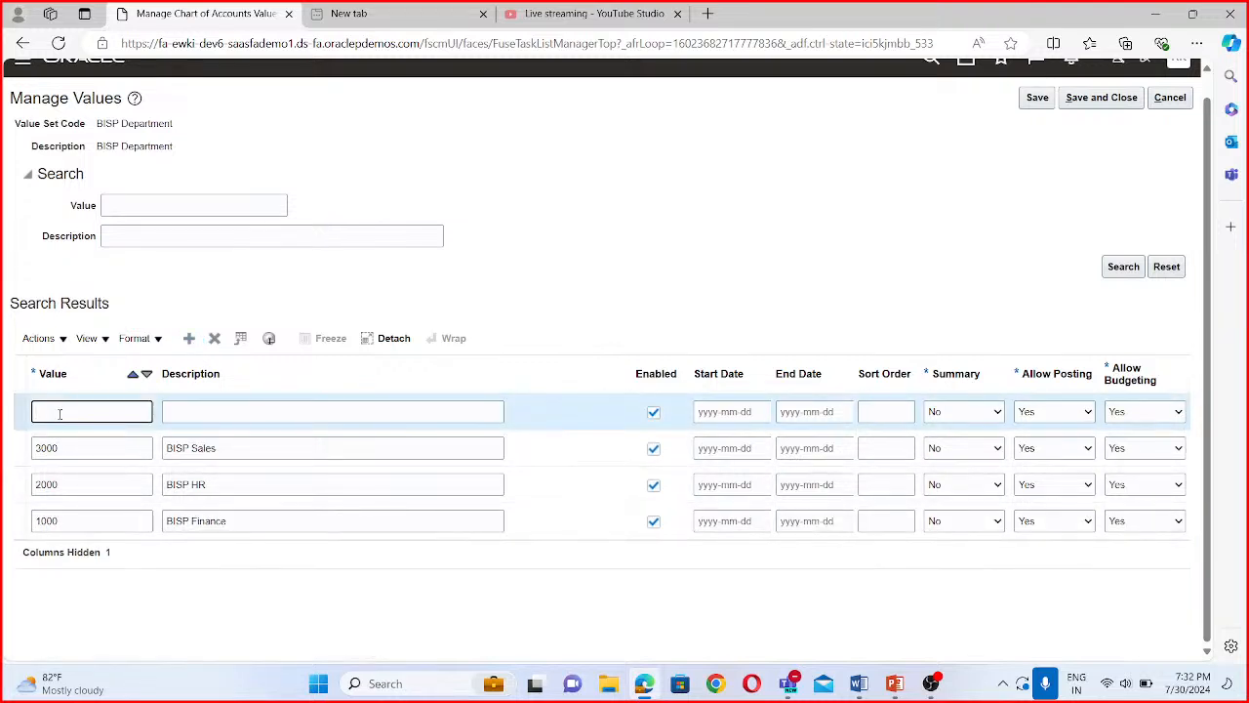
text(4000)
click(228, 412)
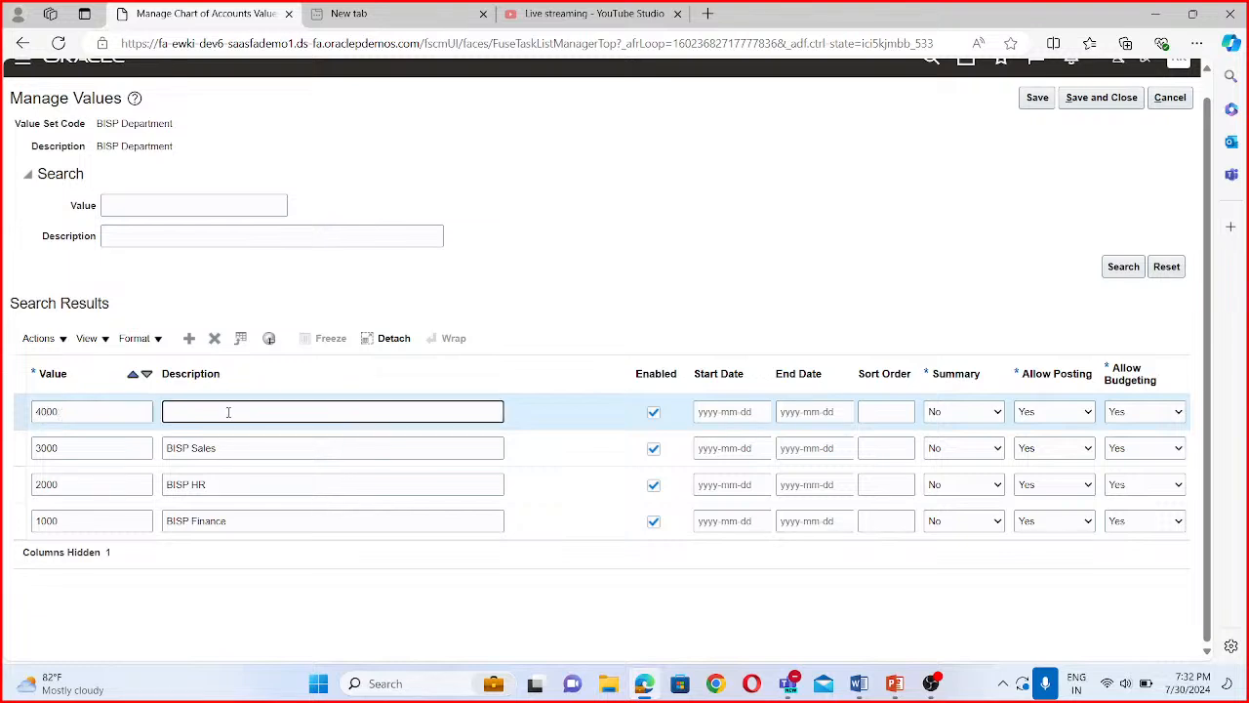
text(Mar)
key(BackSpace)
key(BackSpace)
key(BackSpace)
text(BISP Marketing department)
- Remove the word department from the description of value 4000, then save and close the BISP Department values
drag(289, 411, 237, 413)
key(BackSpace)
click(1116, 97)
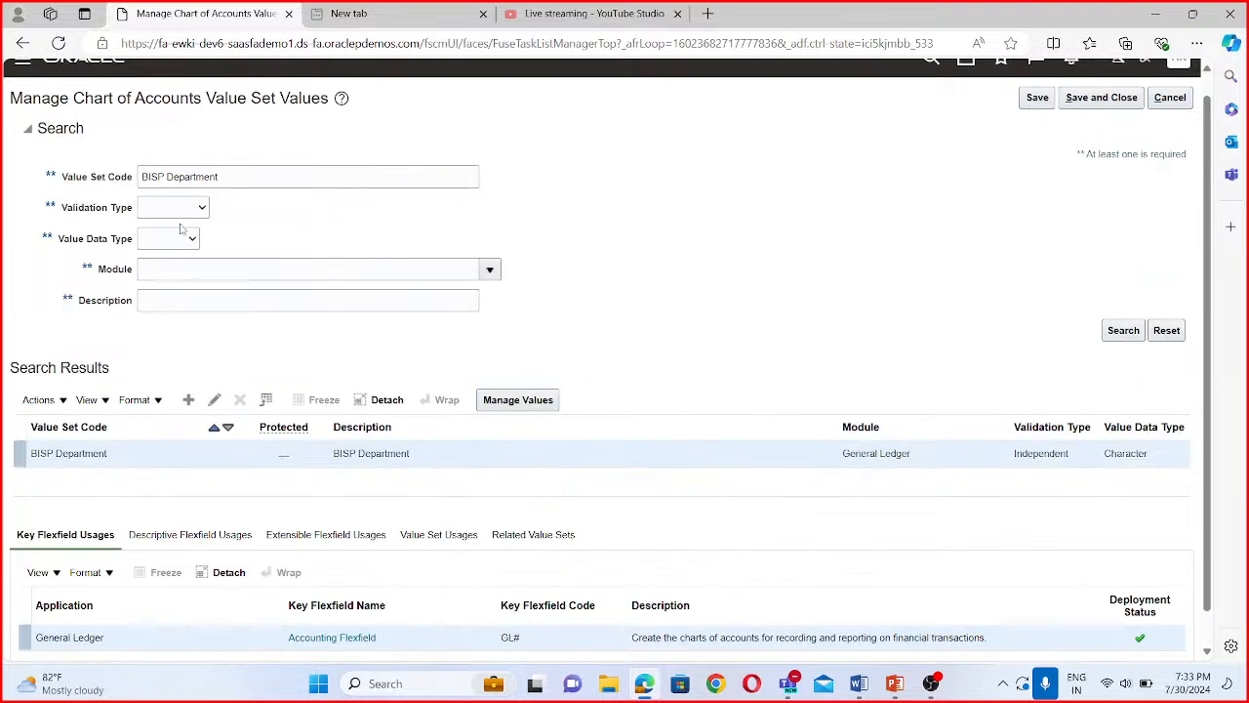
- Search for the value set with the code BISP Account
drag(217, 176, 167, 177)
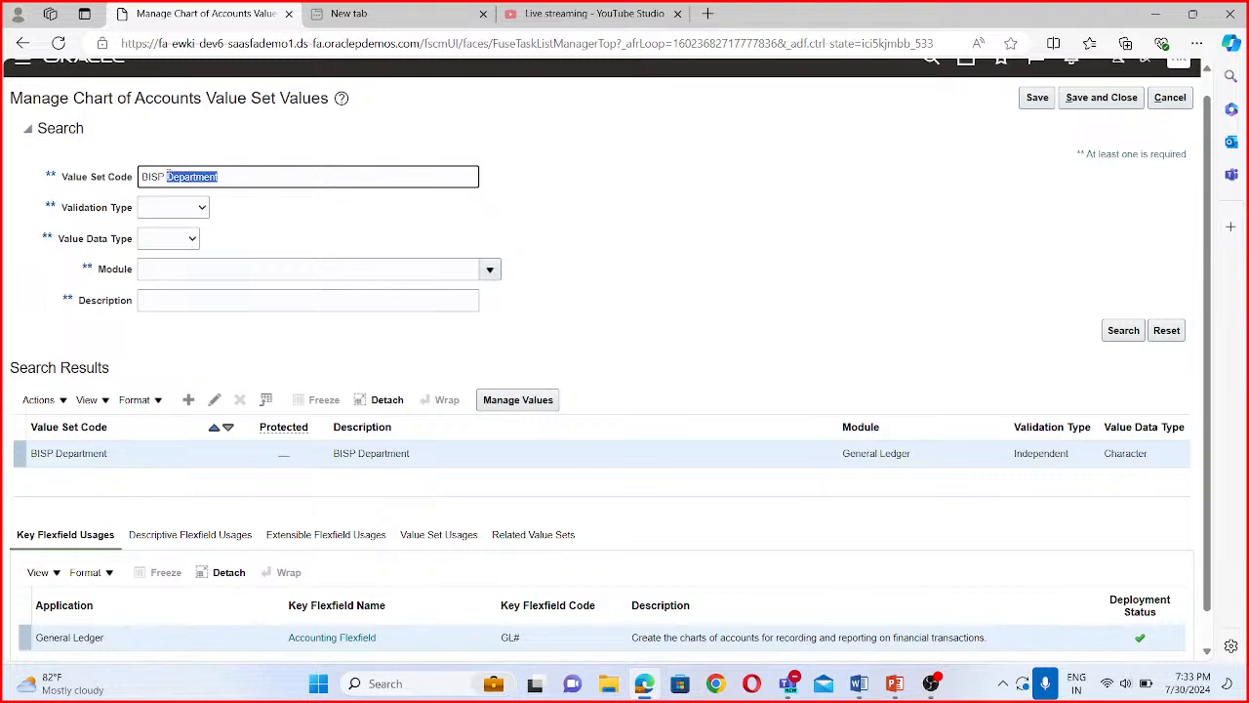
text(Account)
click(1124, 331)
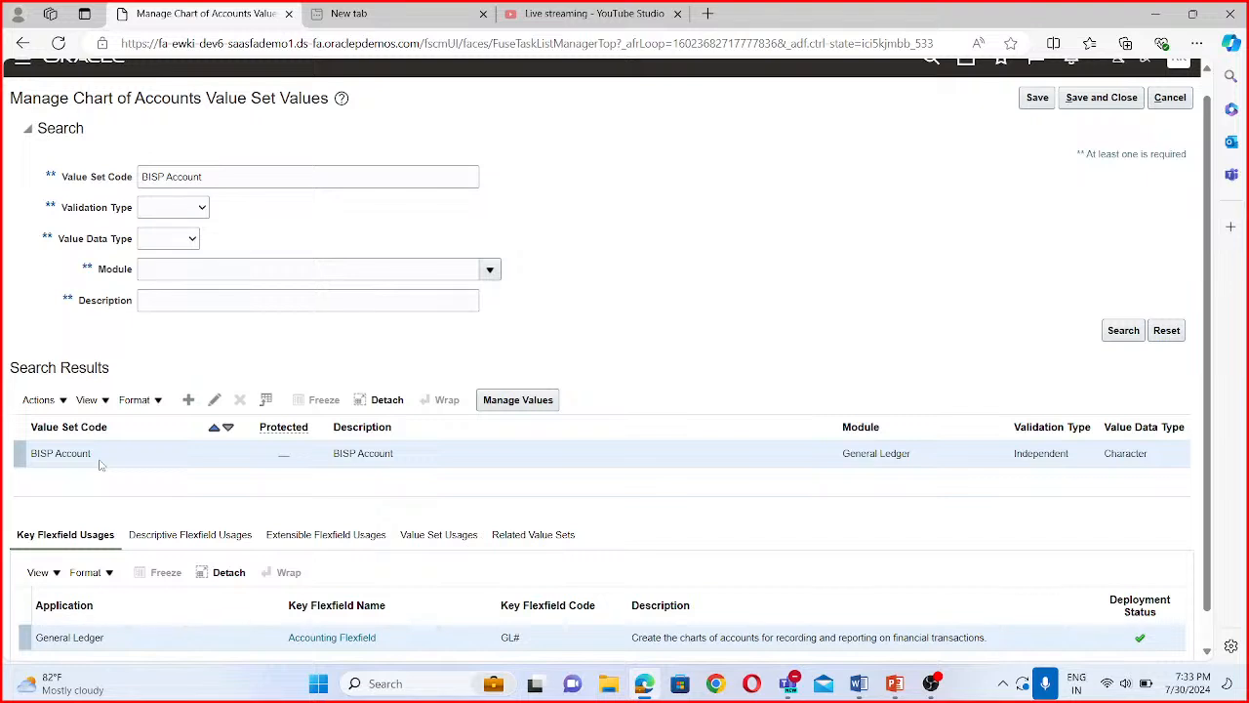
- Open the values of the BISP Account value set and add value 33333 with the description Retained Earnings
click(524, 400)
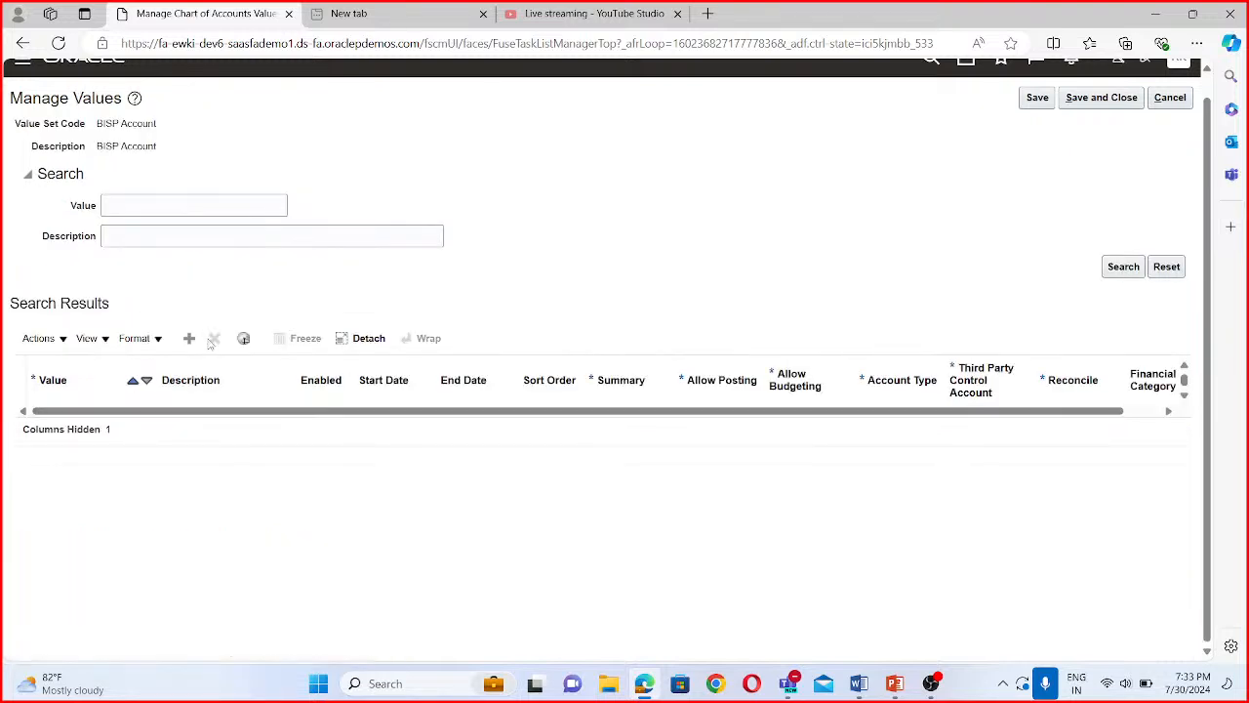
click(193, 340)
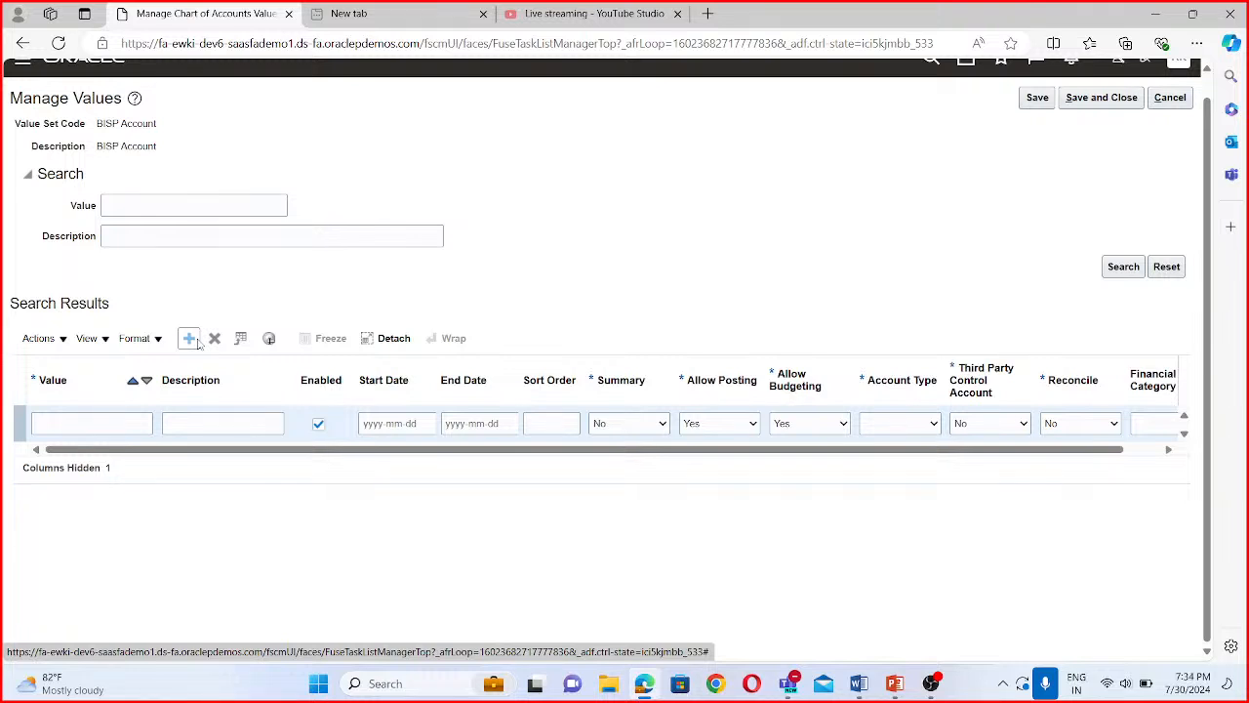
click(72, 420)
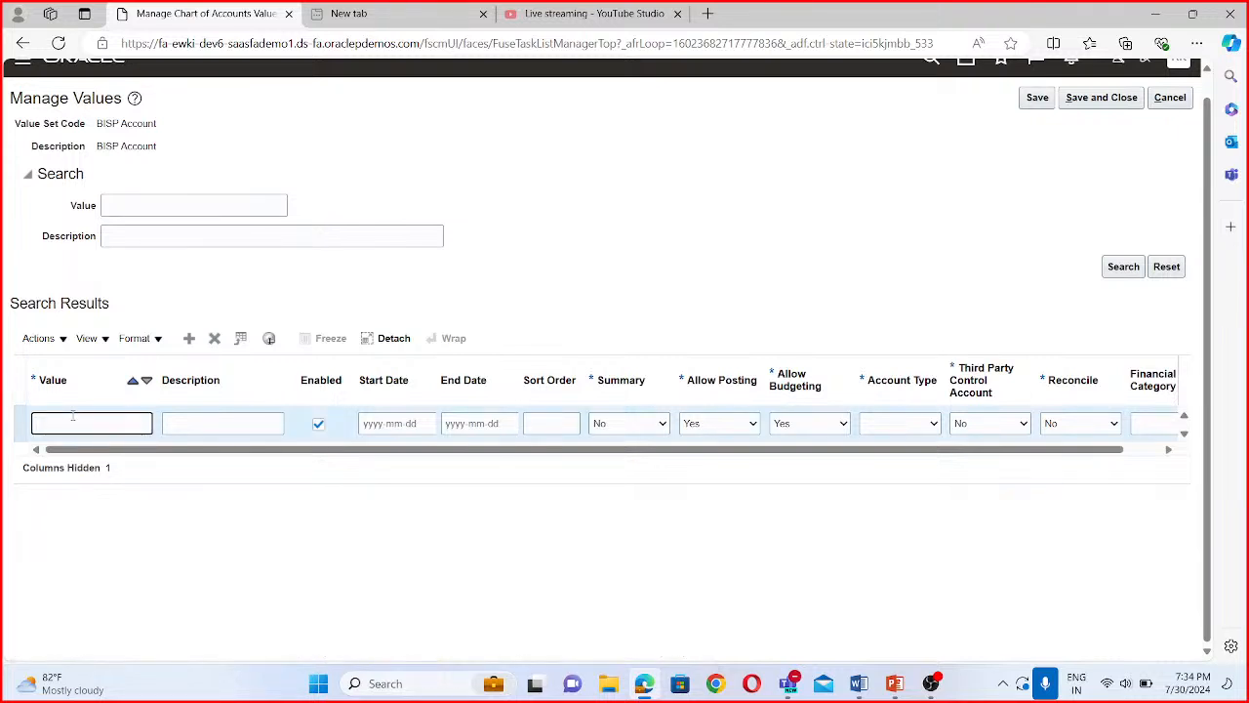
text(33333)
click(169, 428)
text(Retained Earnings)
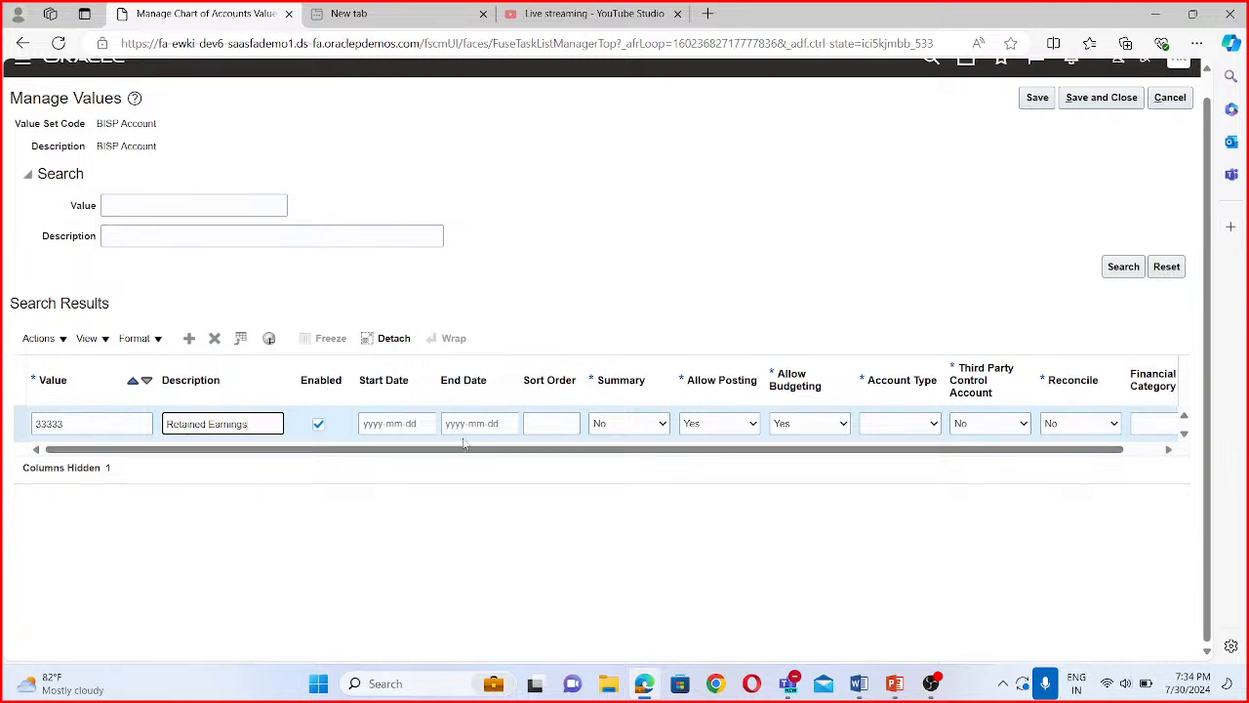
- Set the account type of the Retained Earnings value to Owner's Equity
drag(669, 449, 725, 454)
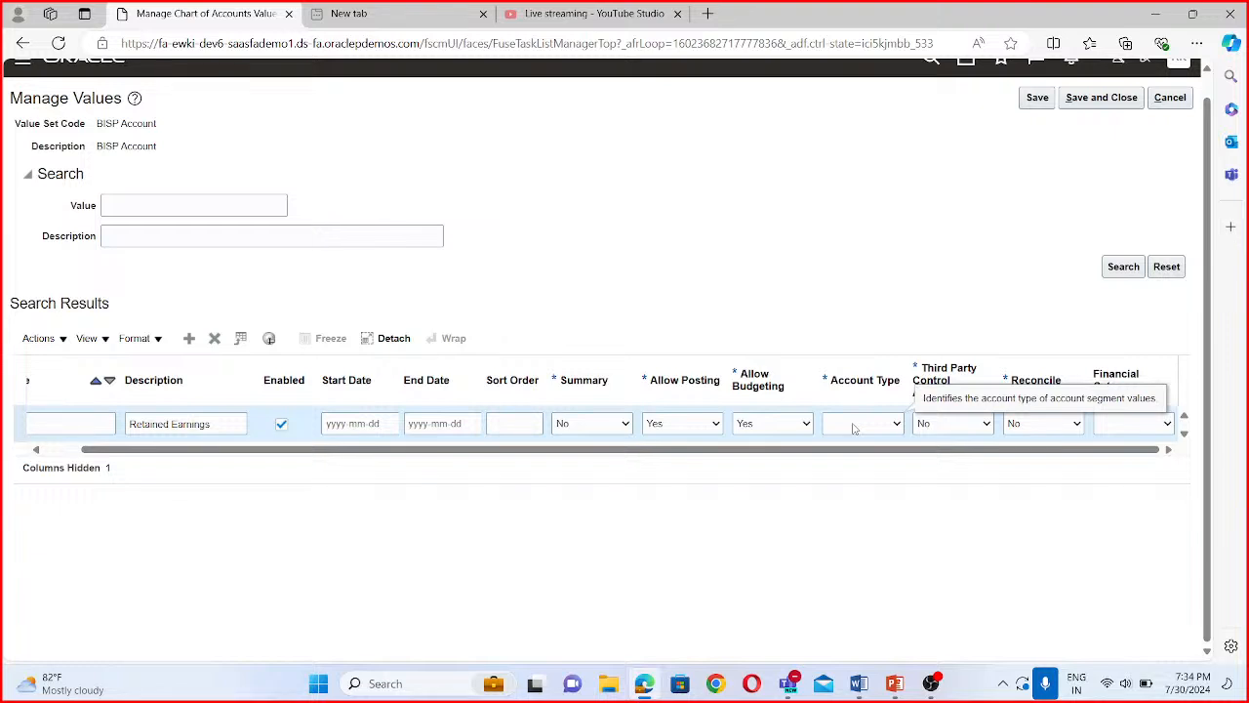
click(896, 427)
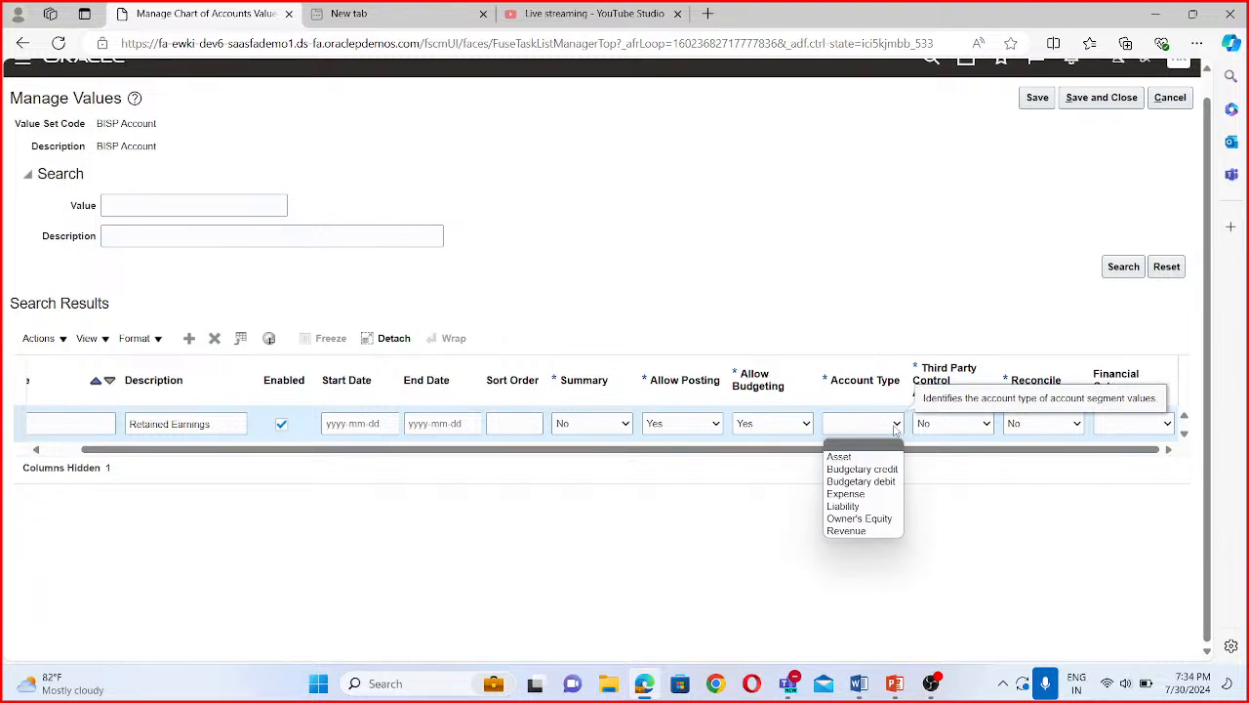
click(879, 520)
drag(667, 450, 371, 434)
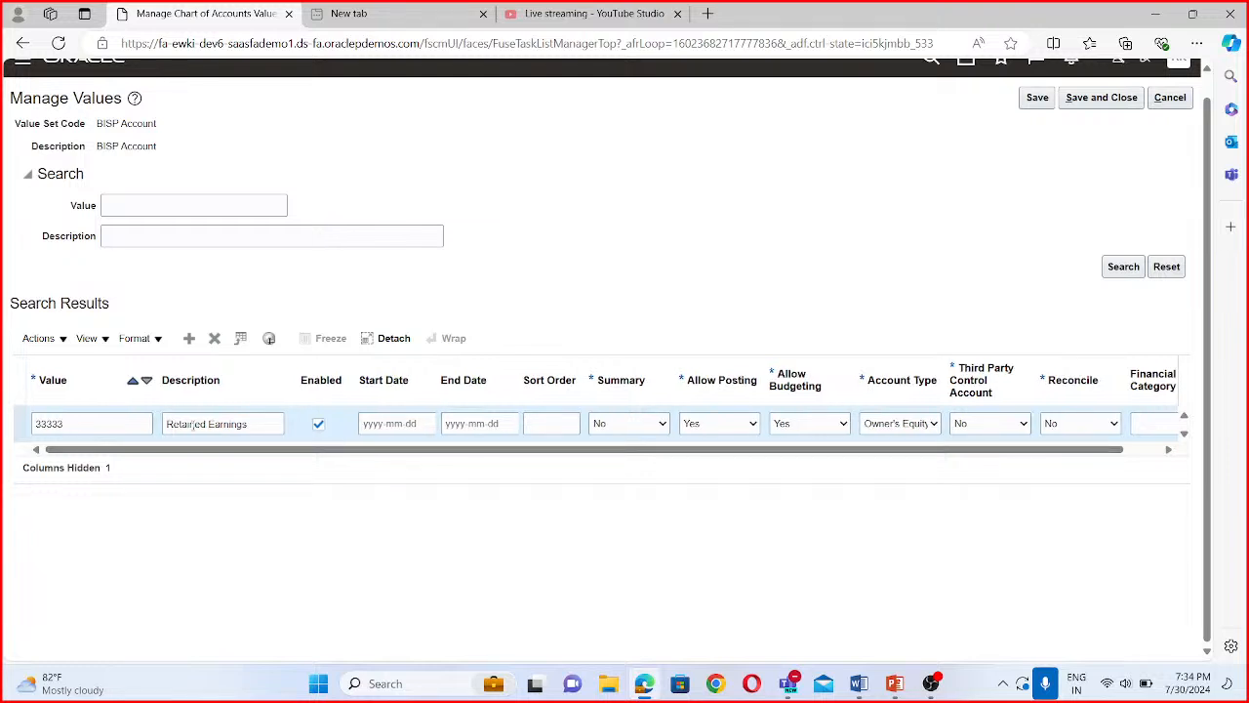
- Add value 22222 with the description Salaries to the BISP Account value set
click(193, 344)
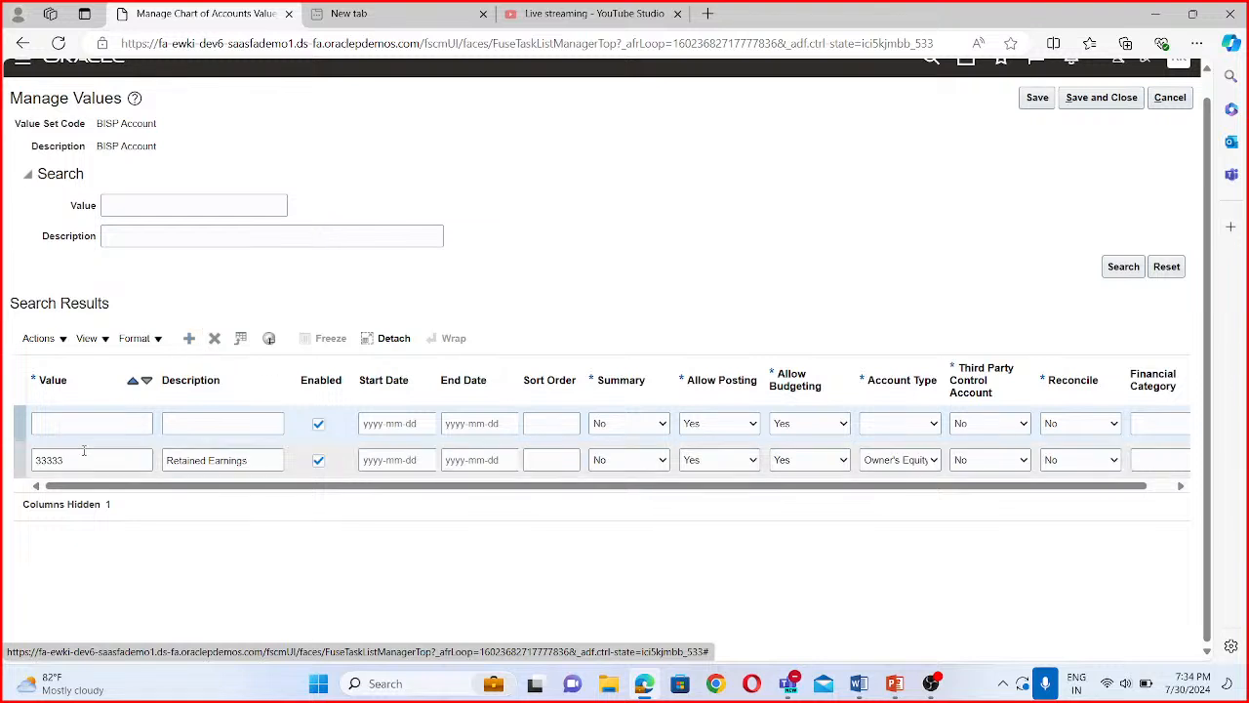
click(53, 421)
text(22222)
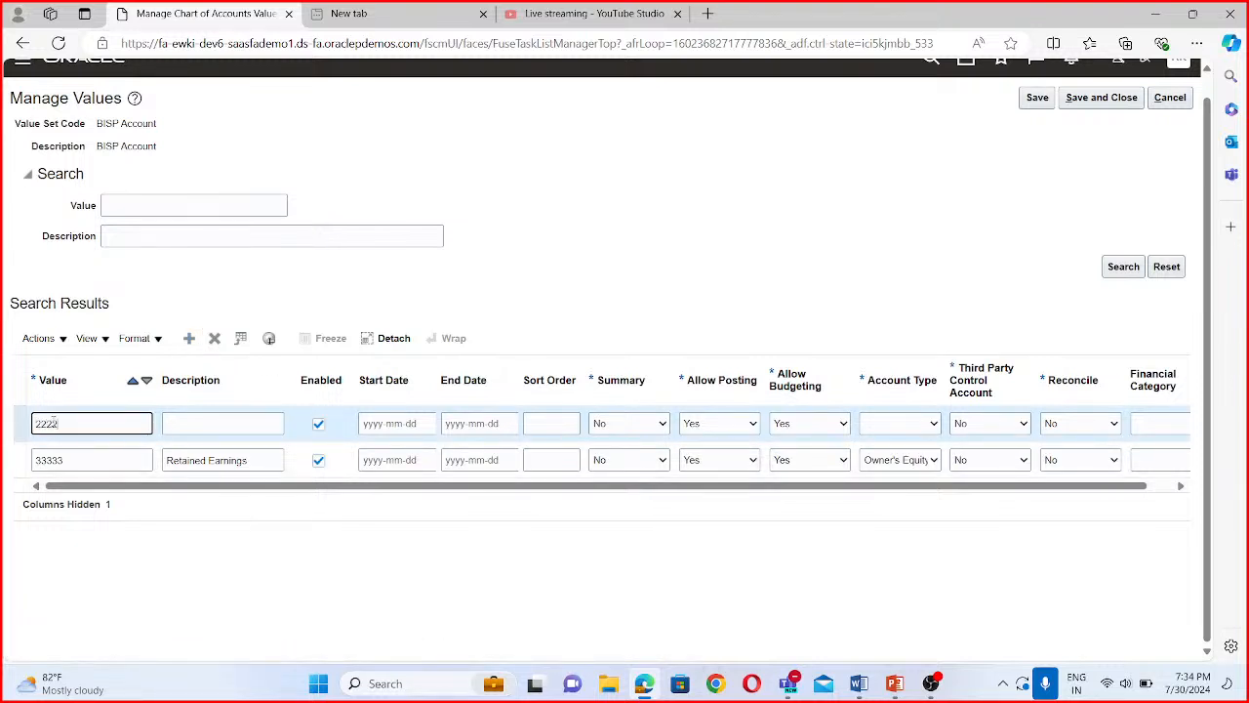
click(233, 420)
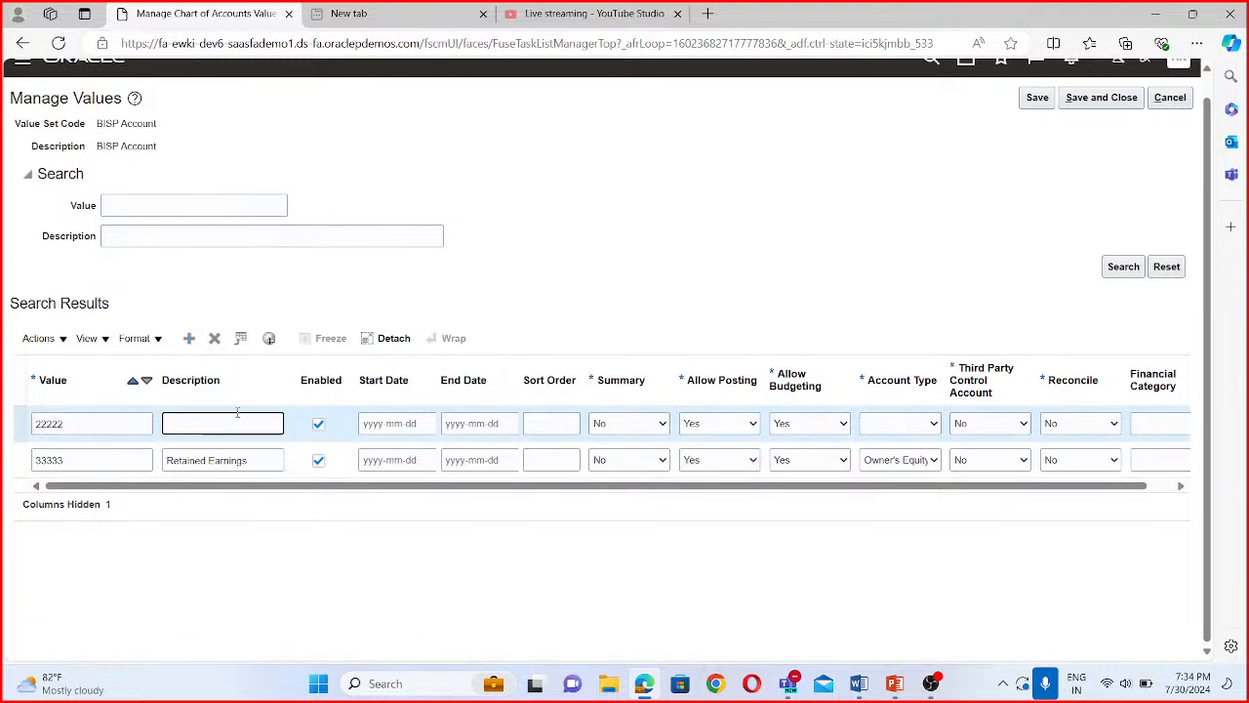
text(Salaries)
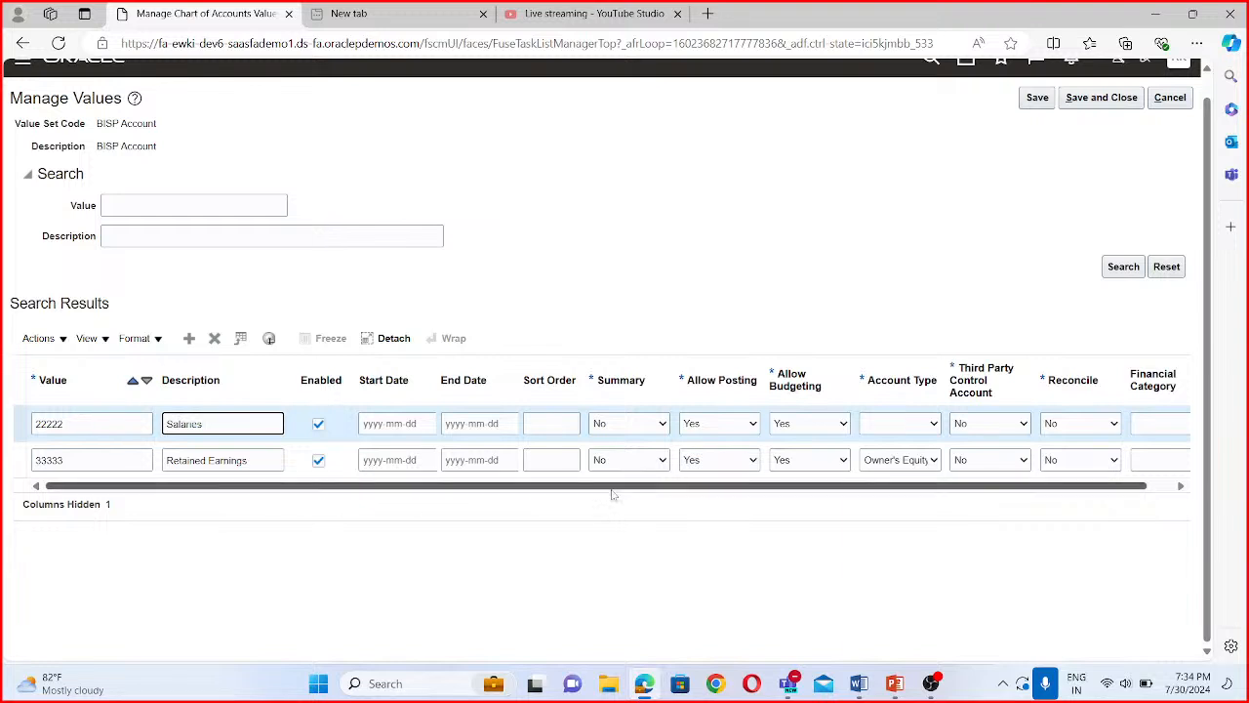
- Set the account type of the Salaries value to Expense
drag(1006, 486, 1135, 486)
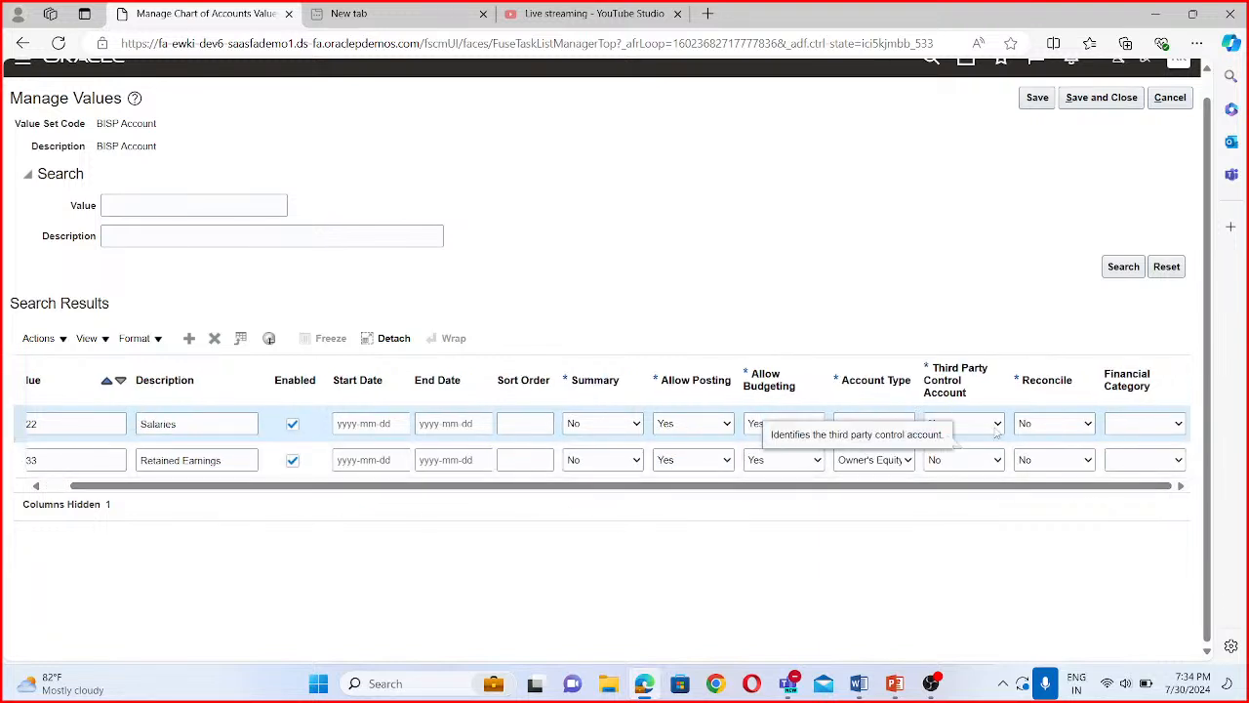
click(961, 431)
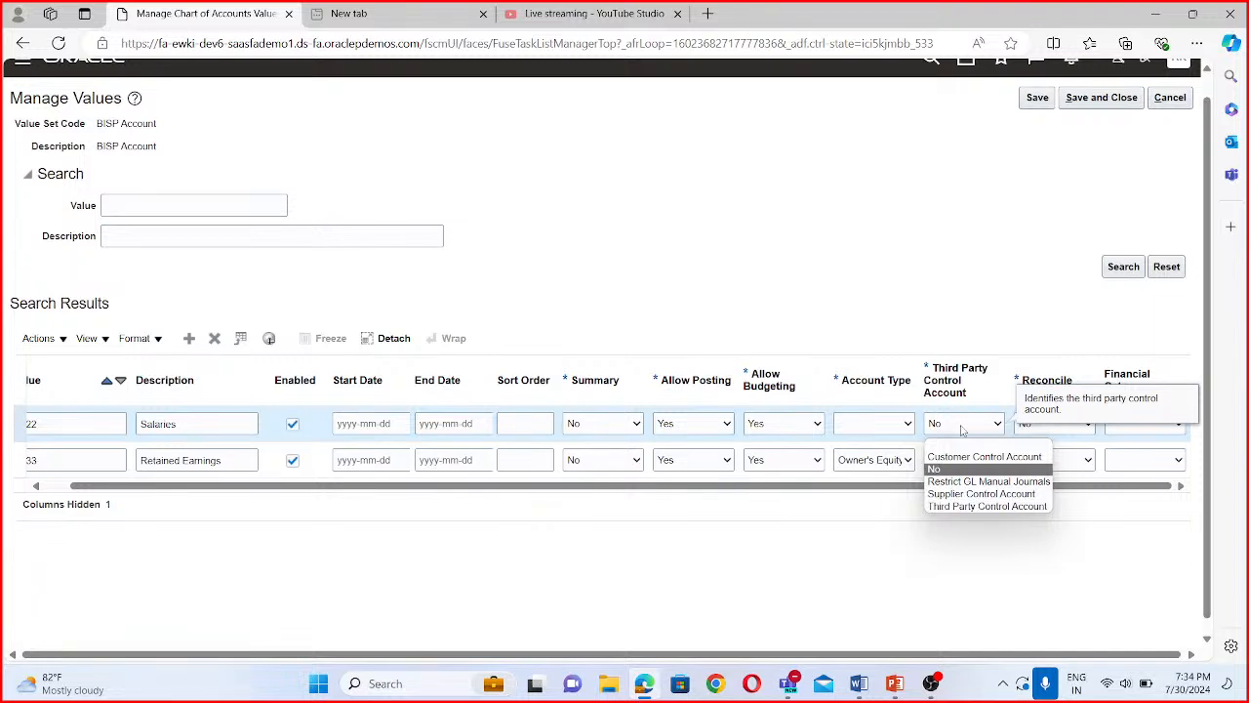
click(877, 425)
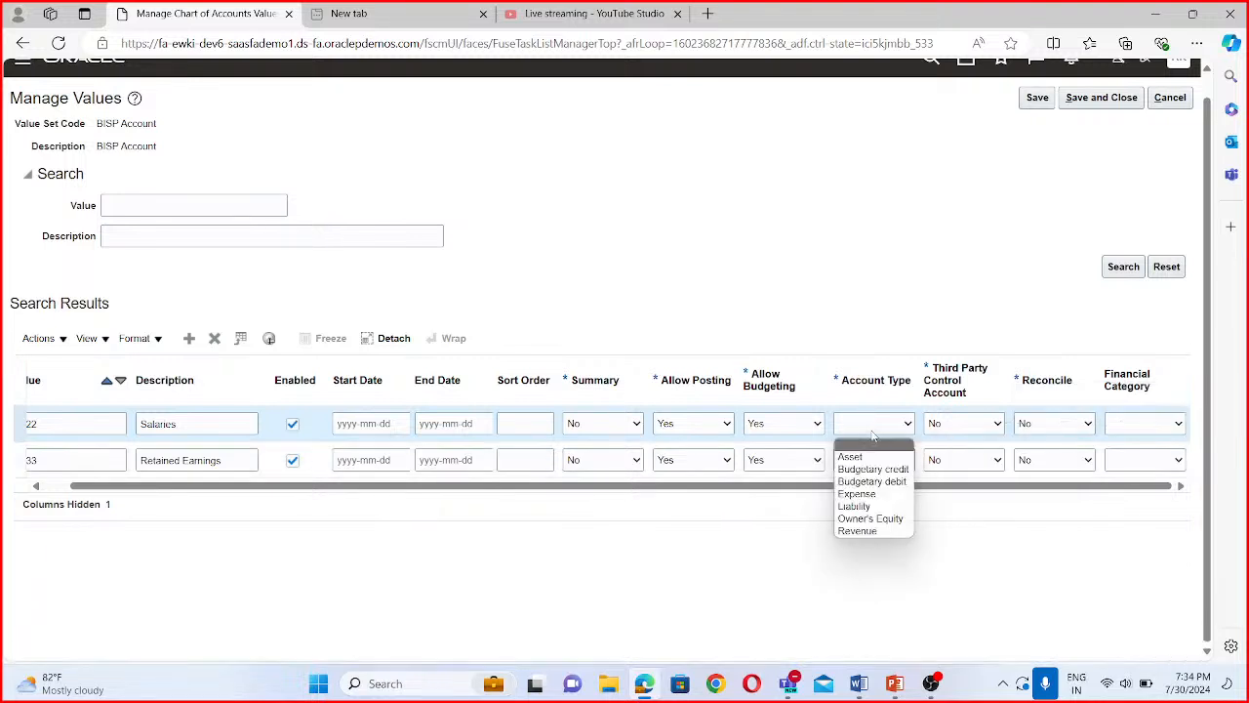
click(870, 495)
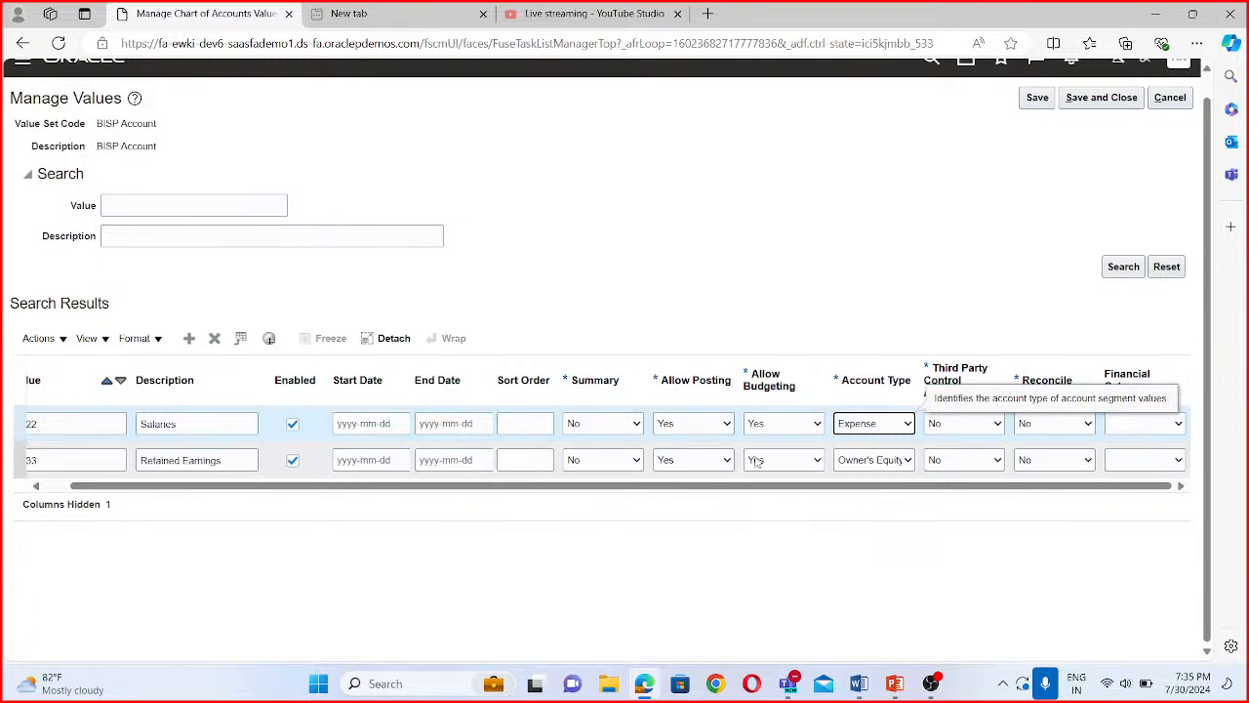
drag(768, 487, 475, 452)
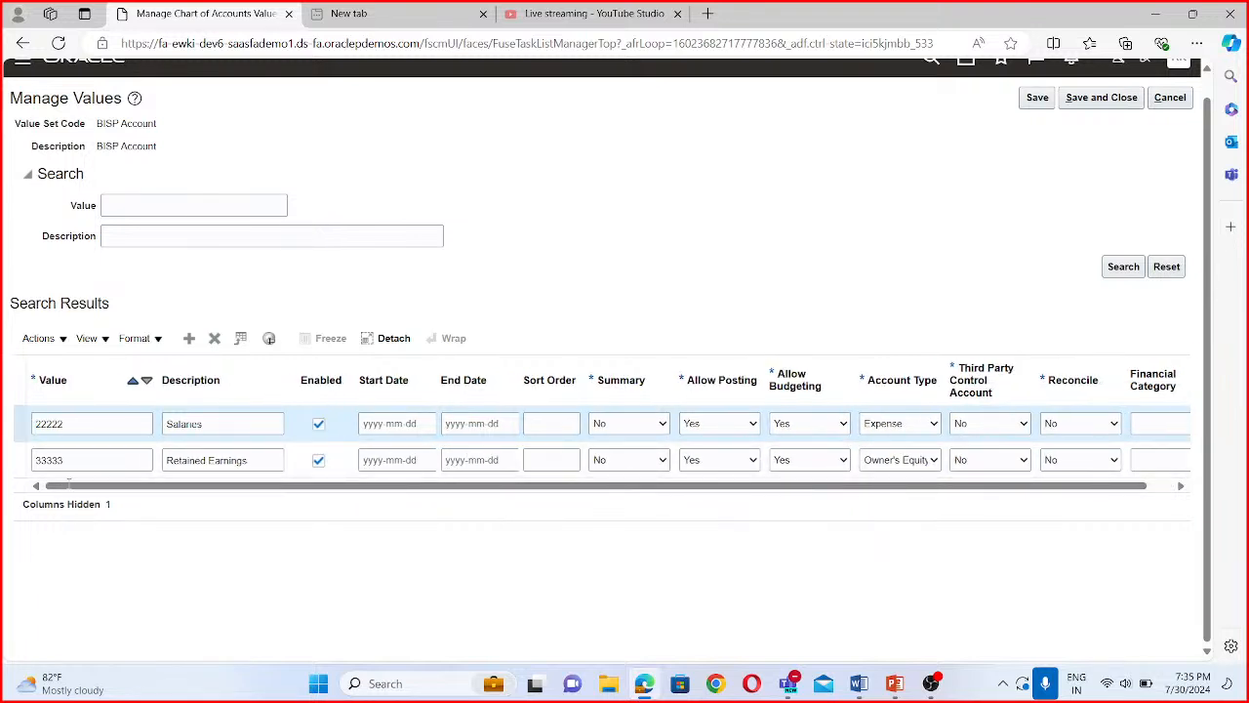
- Check the codes of the Salaries and Retained Earnings values, then save and close the BISP Account values
click(85, 420)
click(88, 459)
click(90, 427)
click(93, 456)
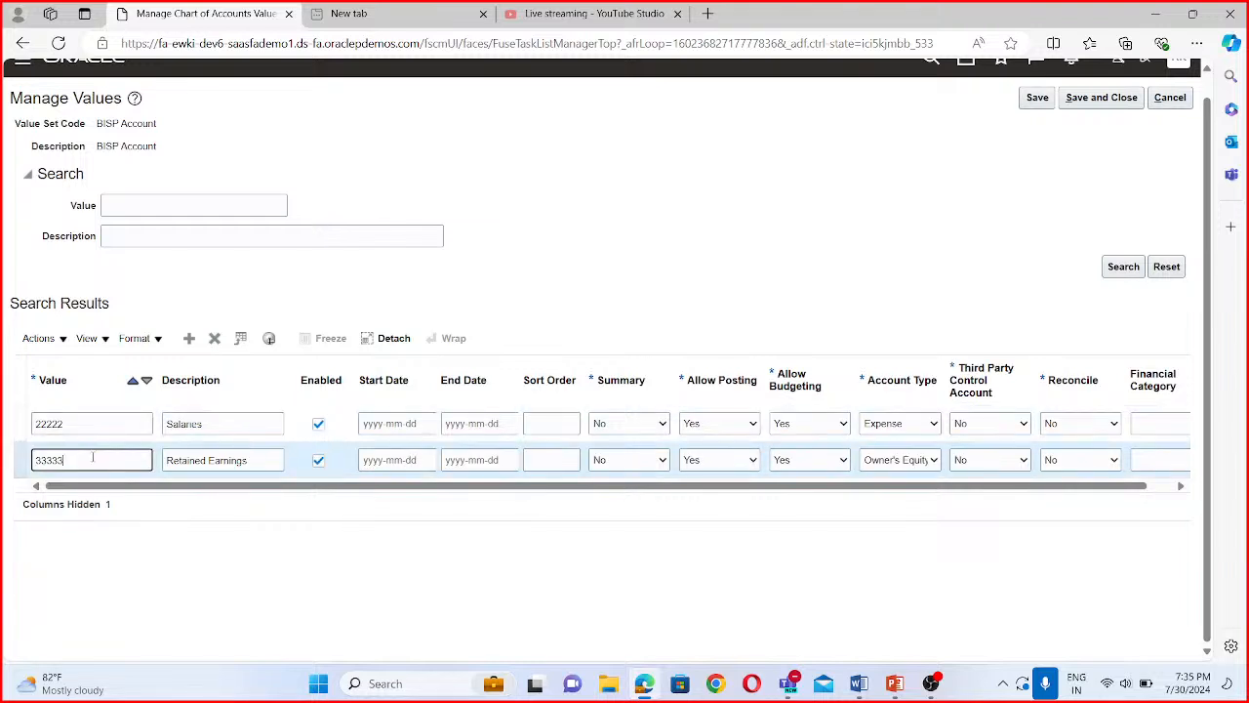
click(1108, 99)
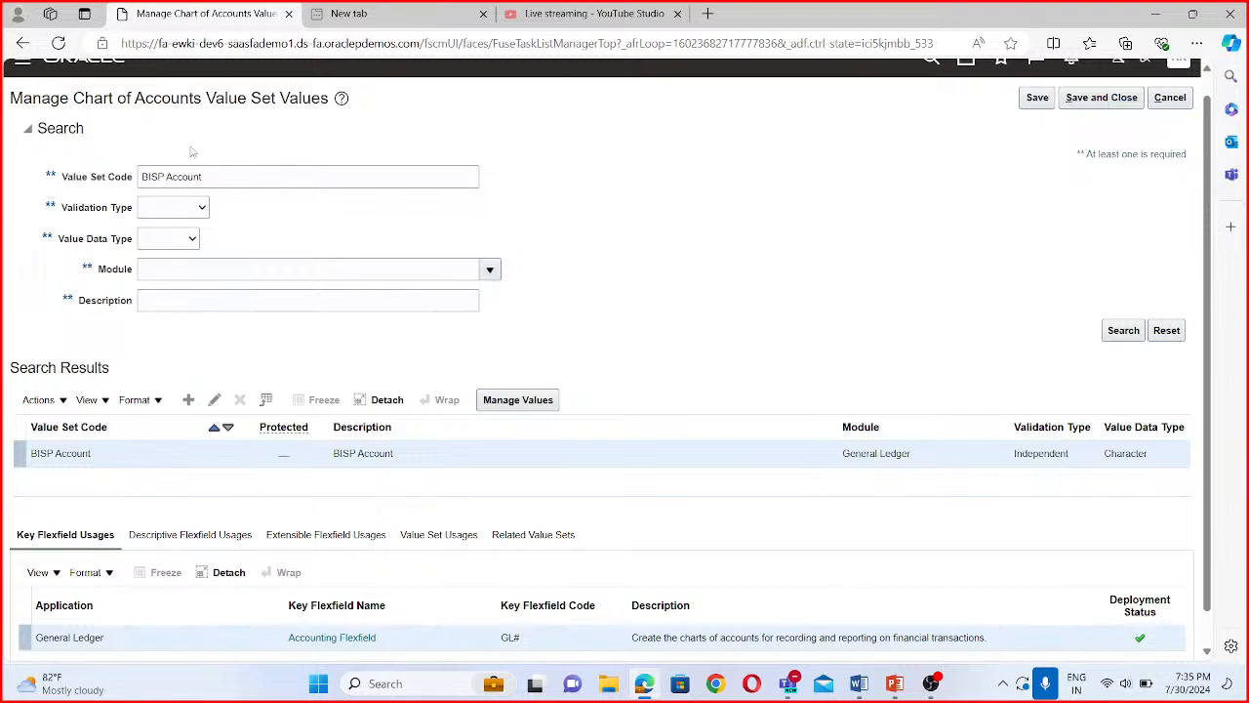
- Find the BISP Project value set and open its values for management
drag(202, 177, 163, 177)
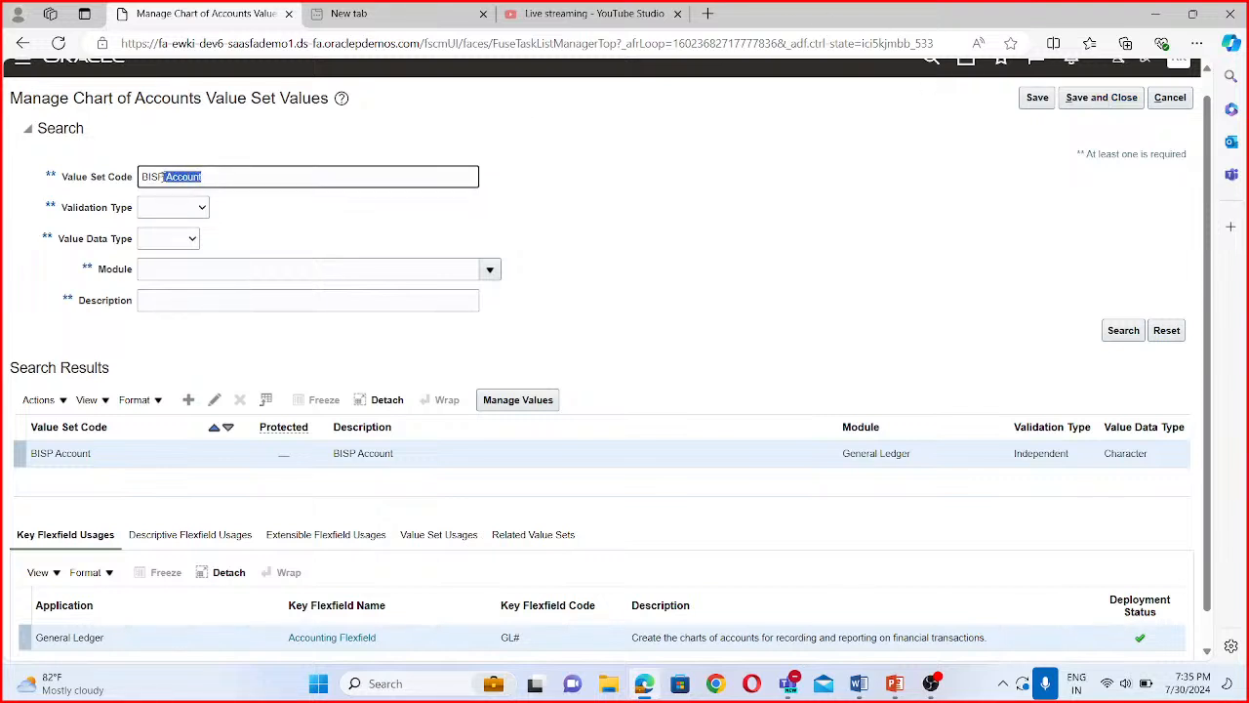
text(Project)
click(1118, 332)
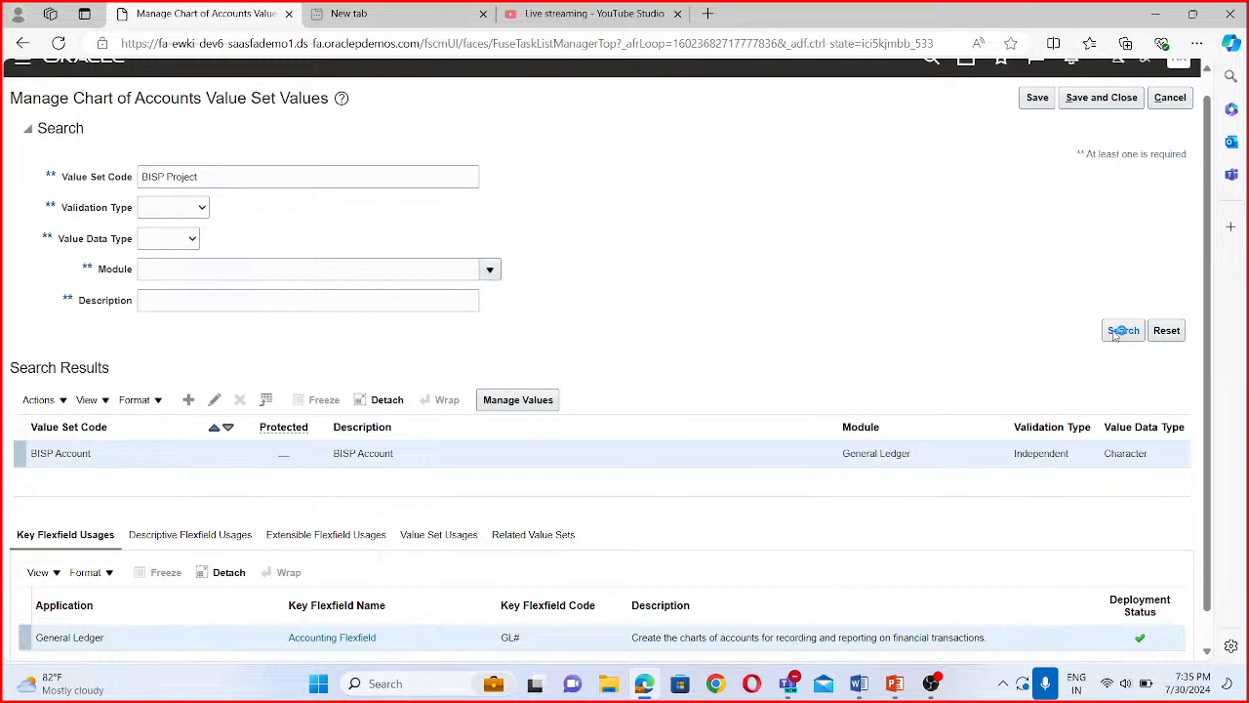
click(541, 403)
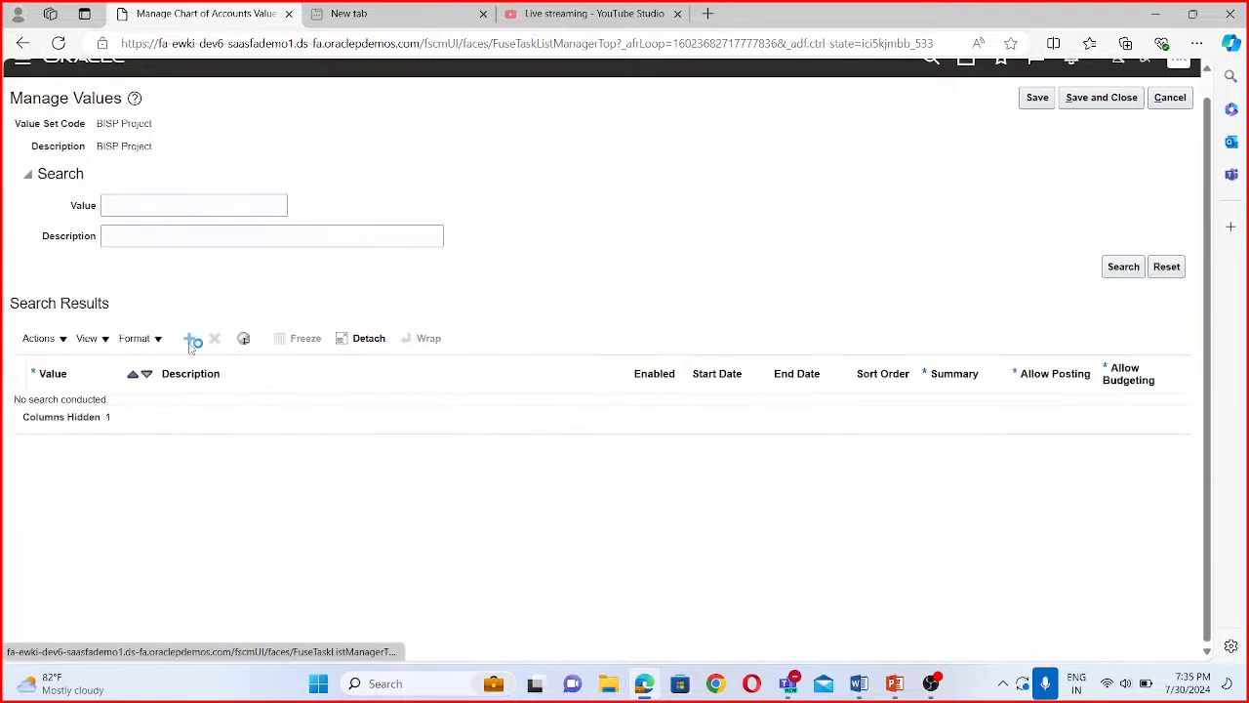
- Add value 1000 with the description BISP Org Support to the BISP Project value set
click(191, 341)
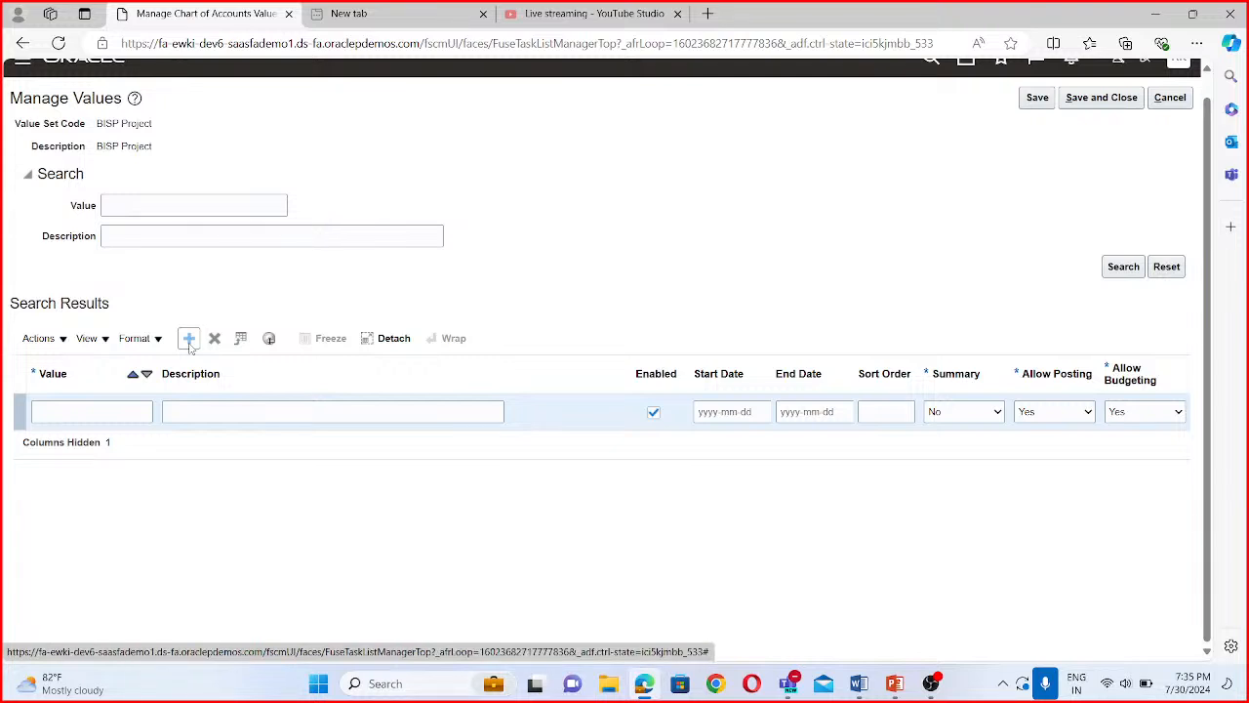
click(93, 413)
text(1000)
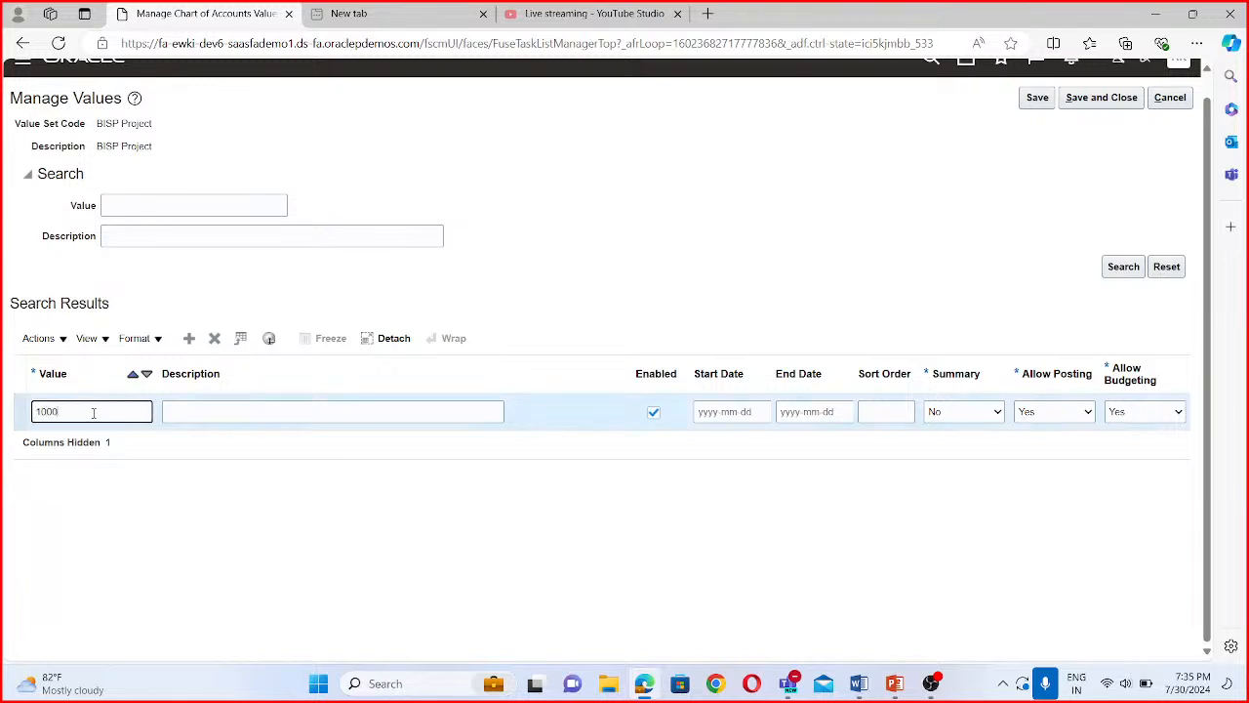
click(266, 413)
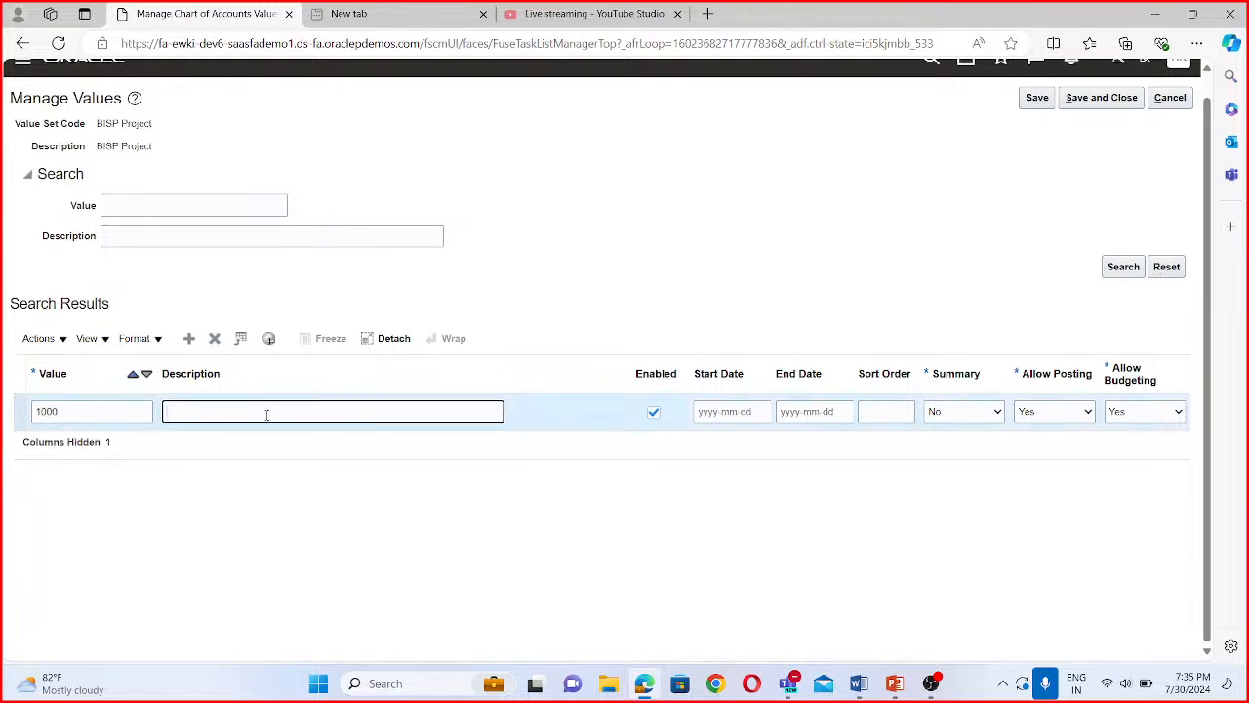
text(BISP Org Support)
- Add value 2000 with the description BISP Infonet support to the BISP Project value set
click(192, 342)
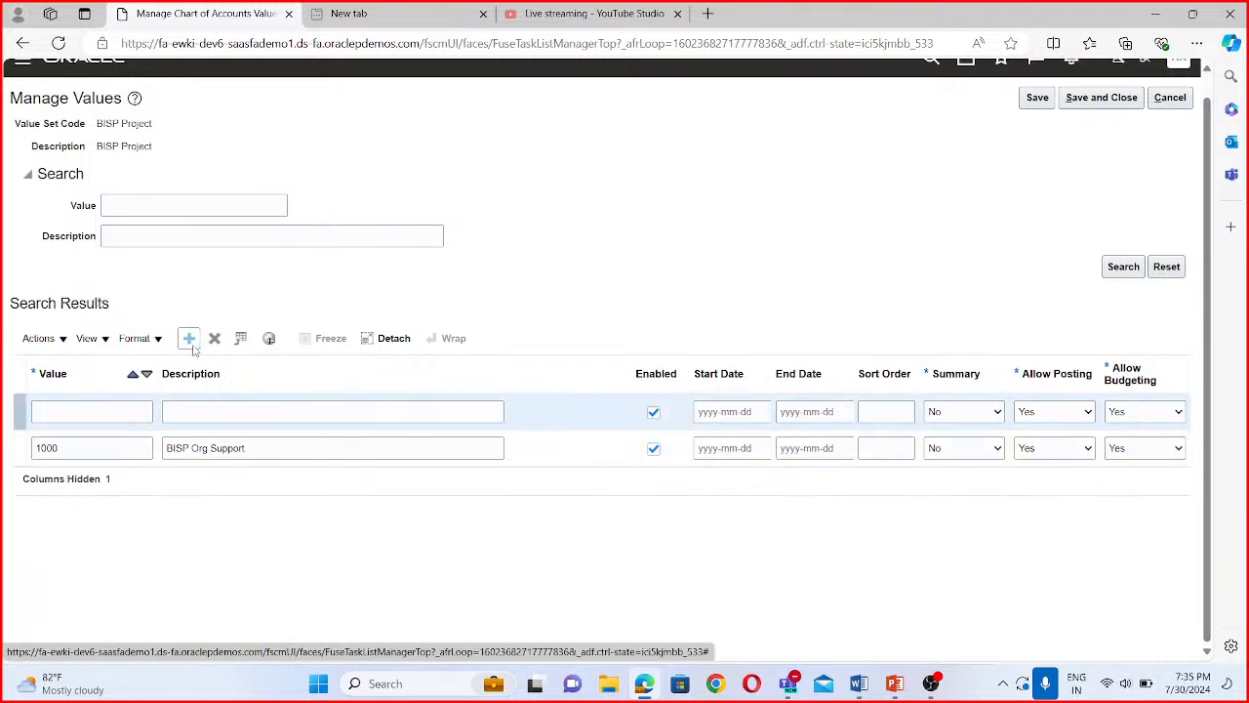
click(81, 412)
text(2)
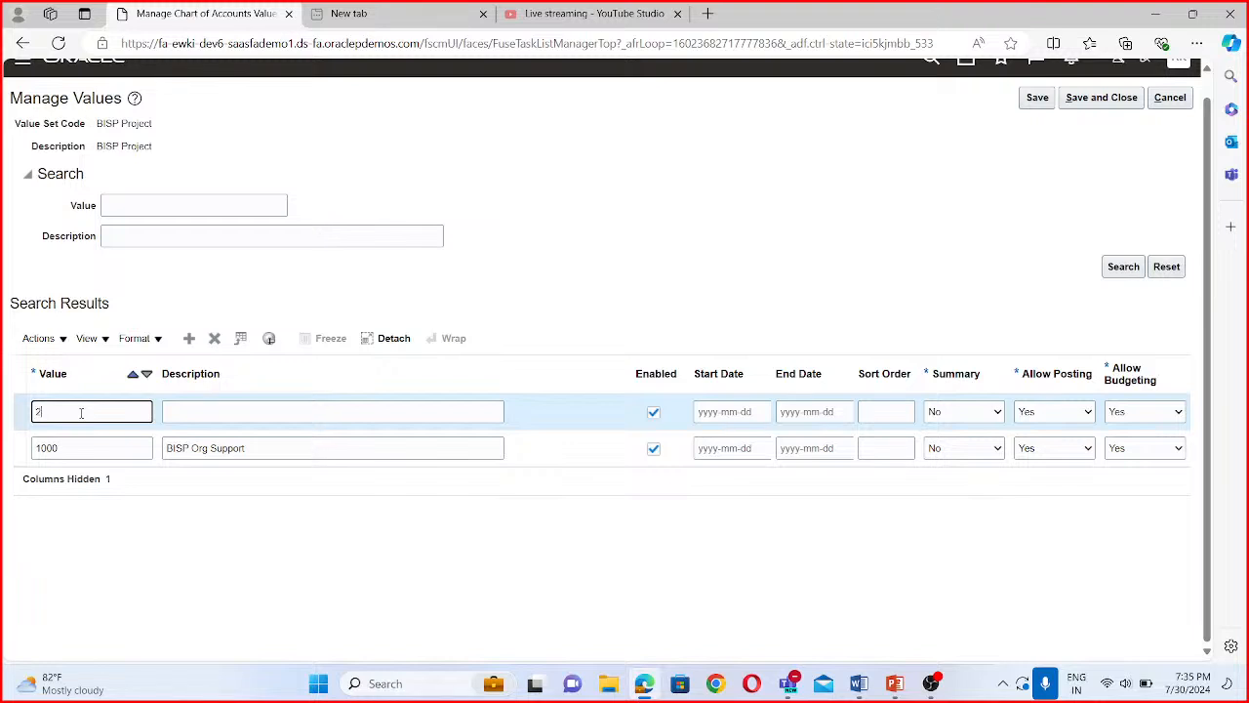
text(000)
click(179, 411)
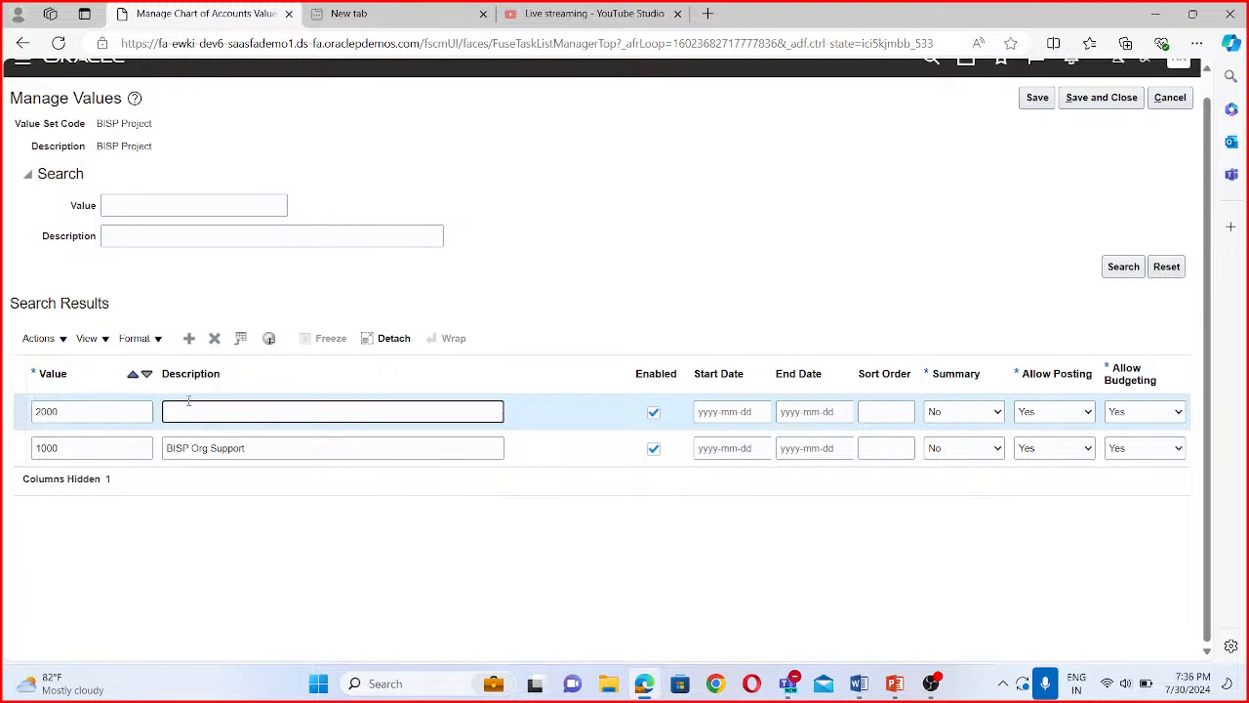
text(BISP Ingonet support)
- Add value 0000 with the description Default to the BISP Project value set, then save and close its values
scroll(163, 469, up, 1)
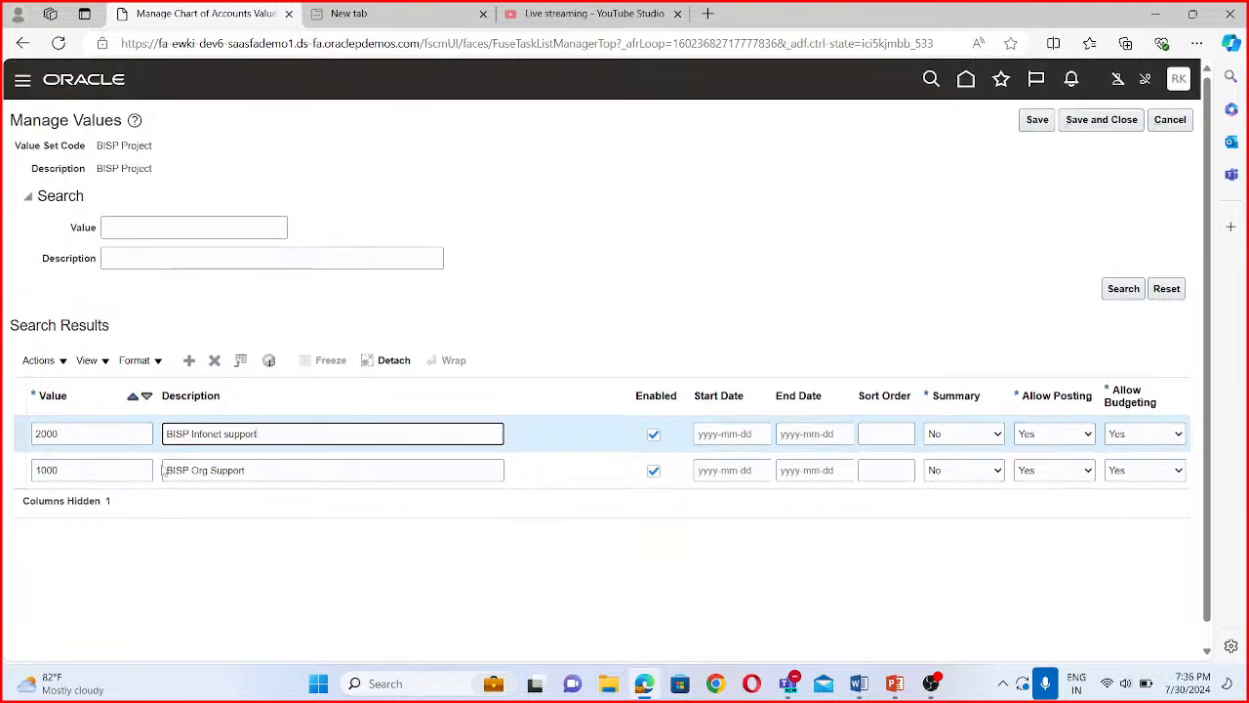
click(194, 369)
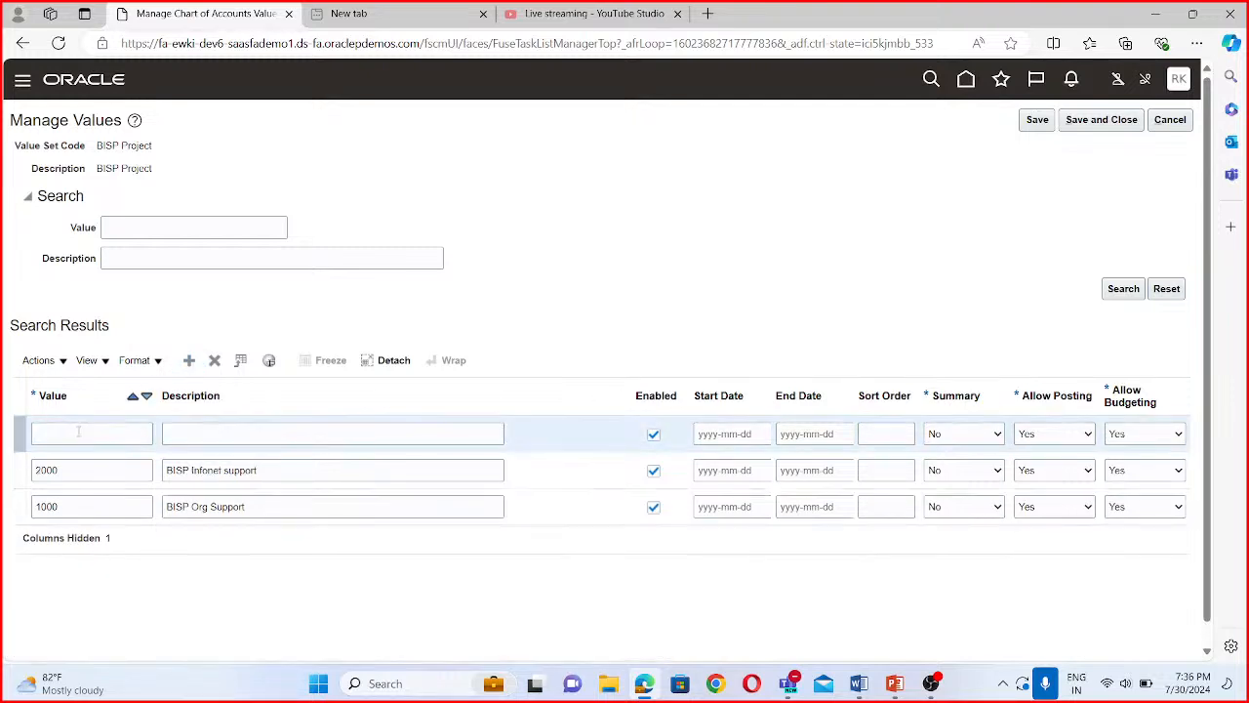
text(0000)
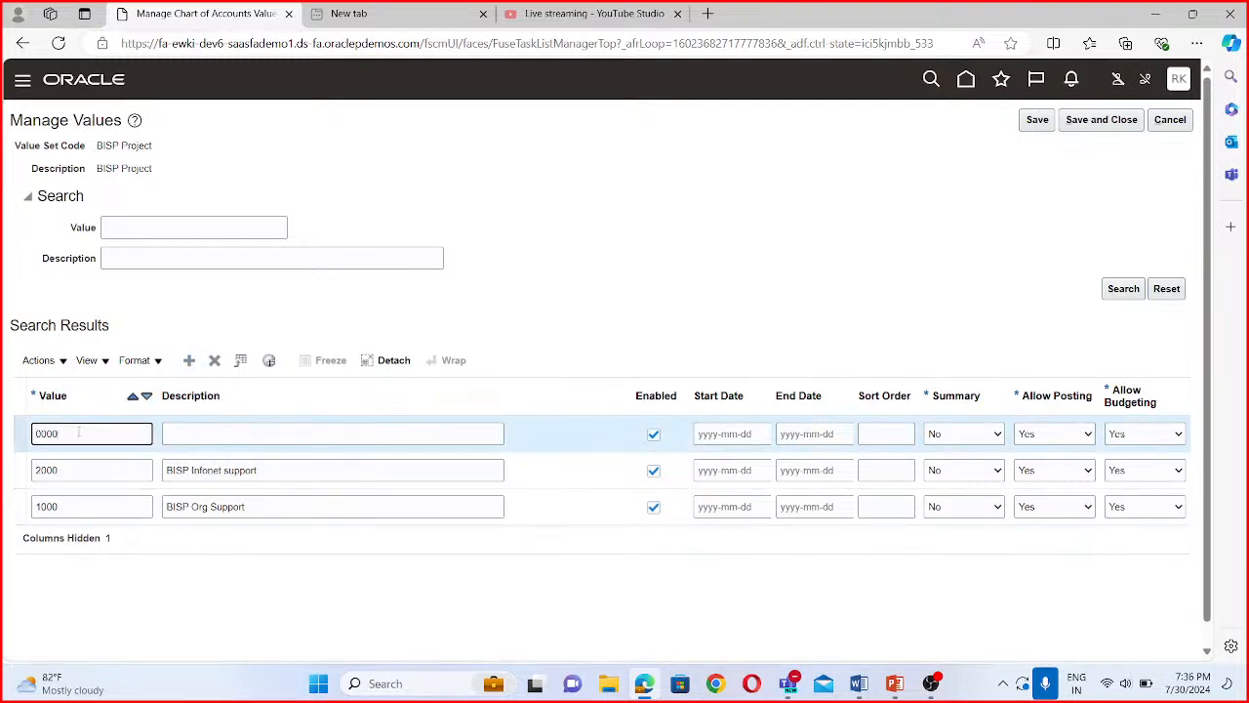
click(206, 434)
text(Deal)
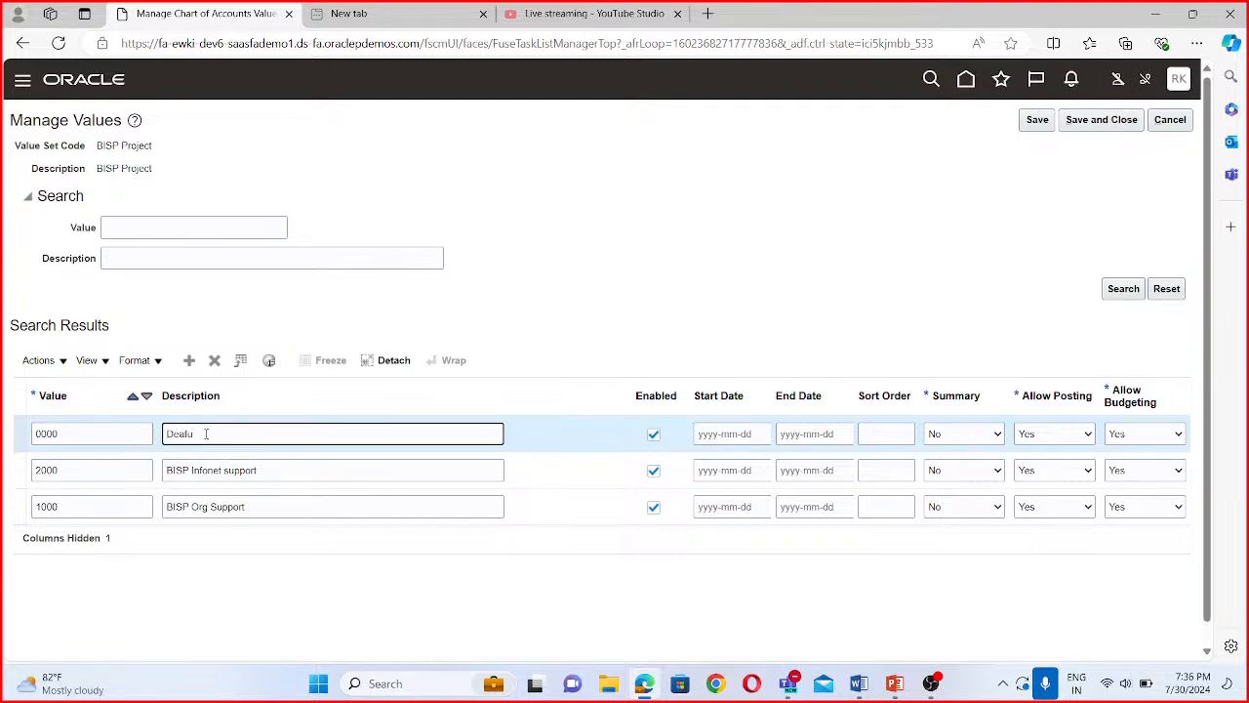
key(BackSpace)
key(BackSpace)
key(BackSpace)
text(fault)
click(1086, 119)
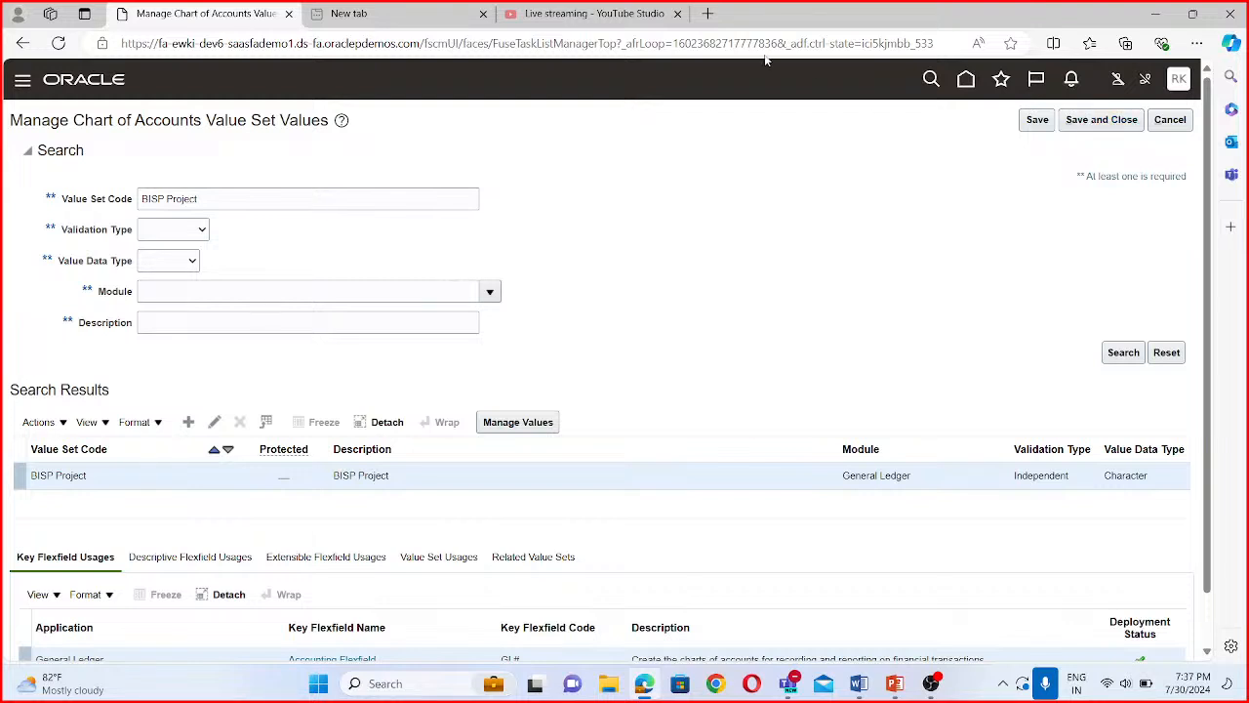
- Find the BISP Intercompany value set and open its values for management
click(199, 199)
drag(199, 198, 165, 198)
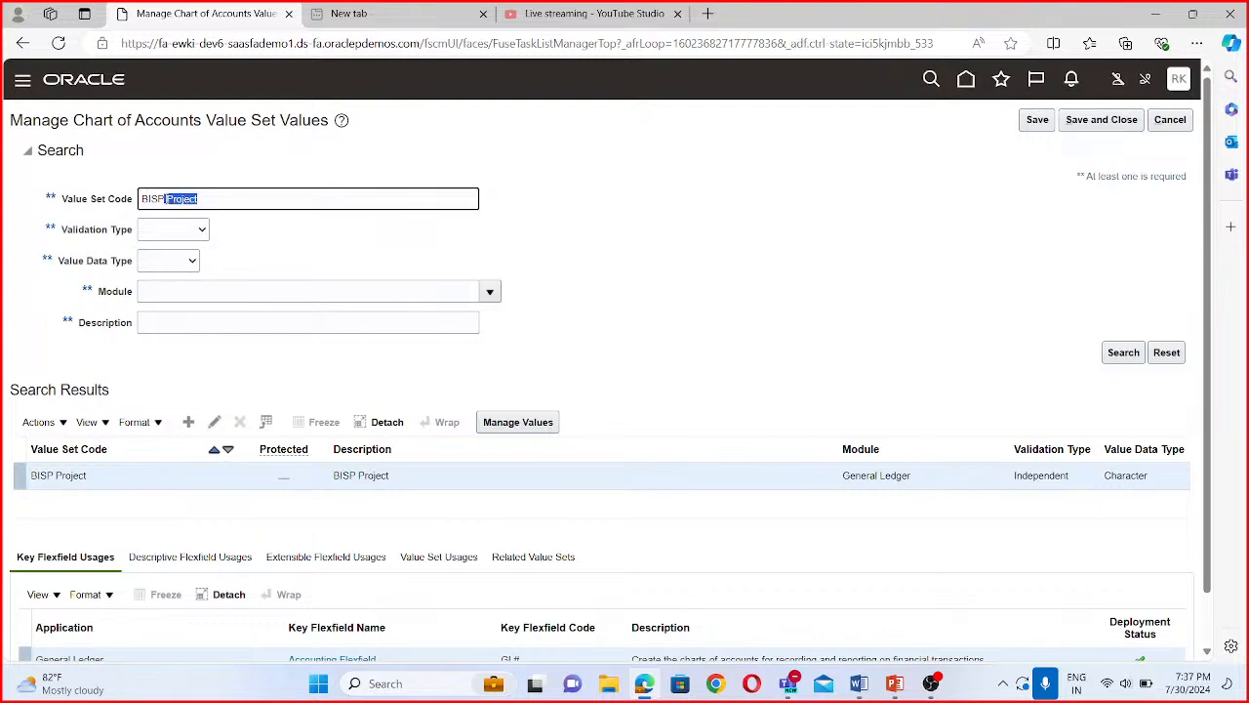
text(I)
key(BackSpace)
text(Intercompany)
click(1113, 353)
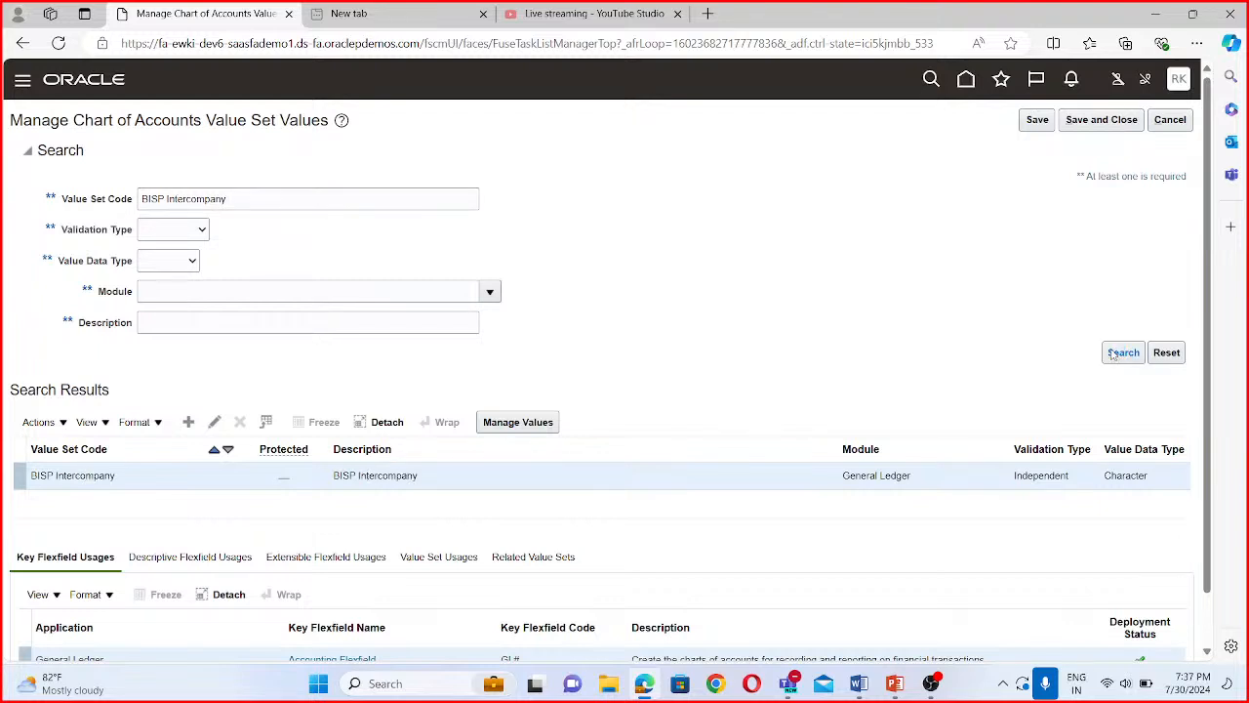
click(540, 423)
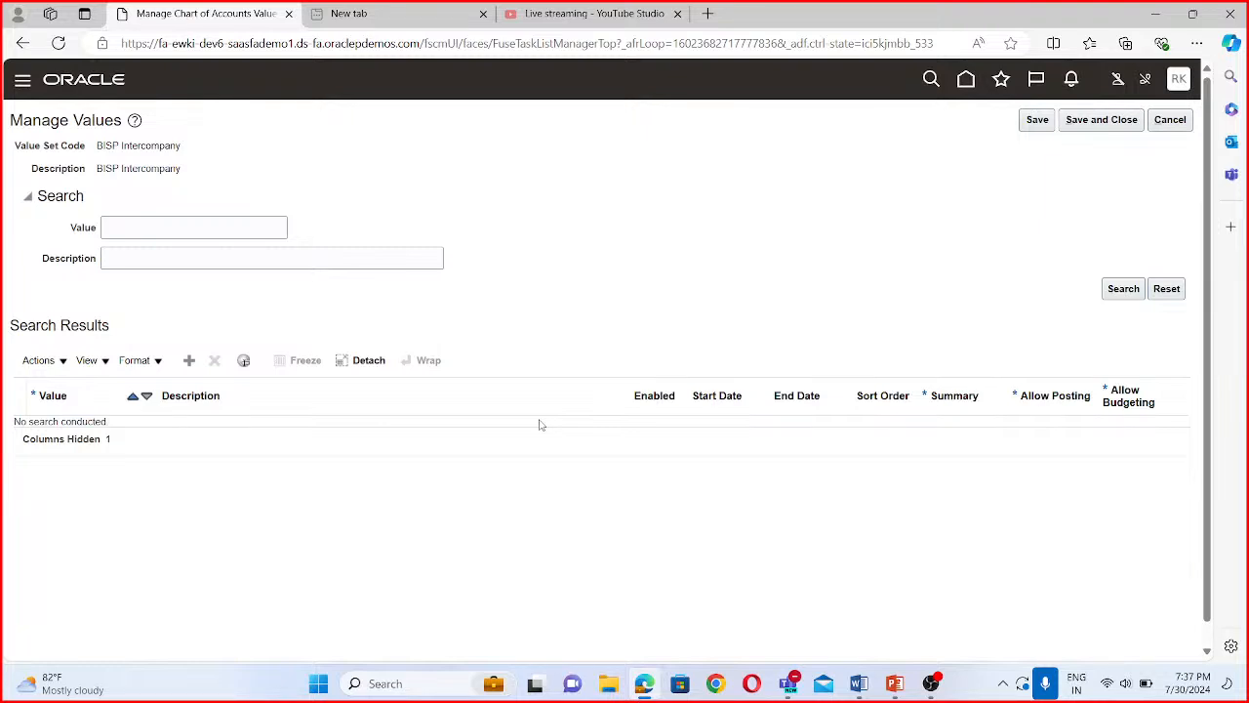
- Add value 1000 with the description BISP Tyres to the BISP Intercompany value set
click(188, 361)
click(93, 434)
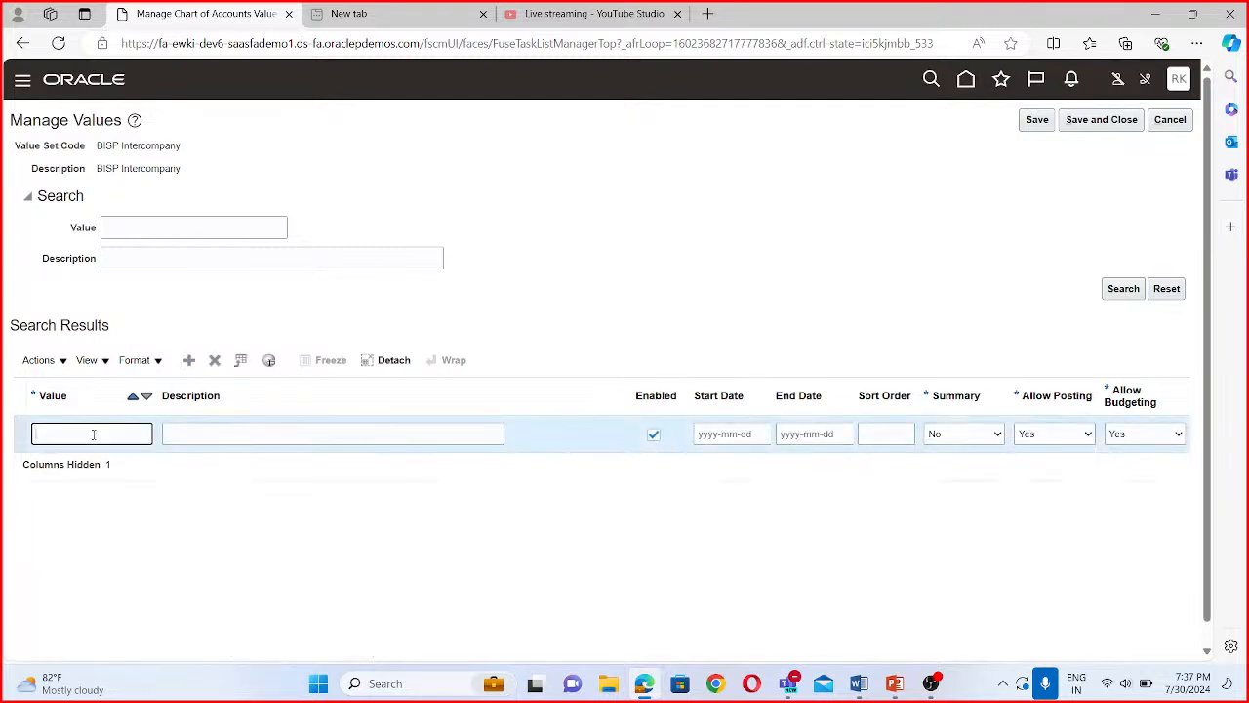
text(1000)
click(203, 439)
text(BISP types)
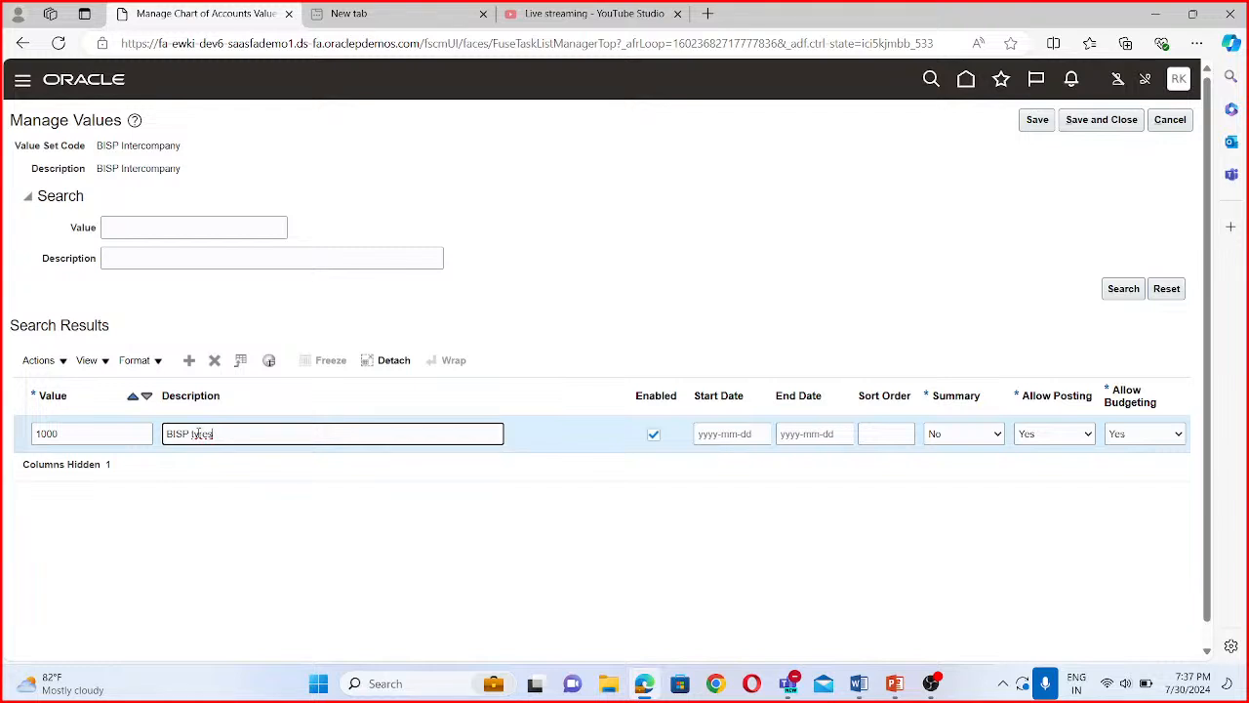
click(195, 433)
key(BackSpace)
text(T)
- Add value 2000 with the description BISP Paints to the BISP Intercompany value set
click(189, 360)
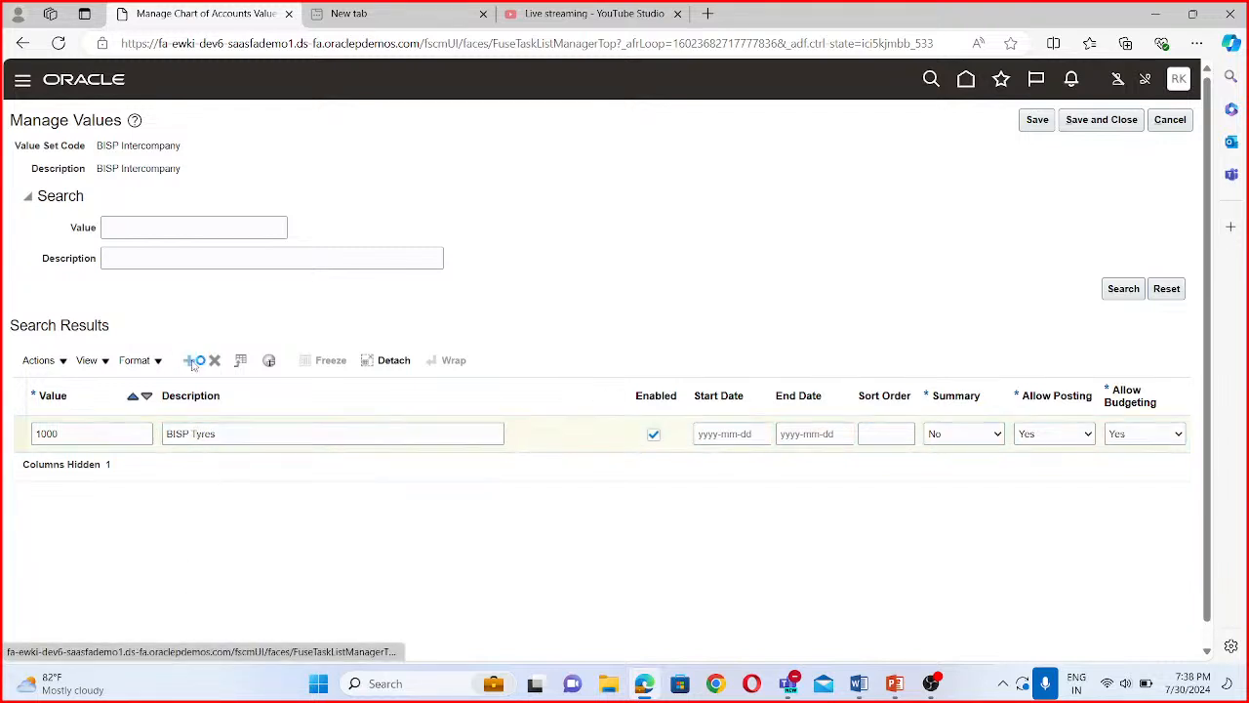
click(96, 433)
text(2000)
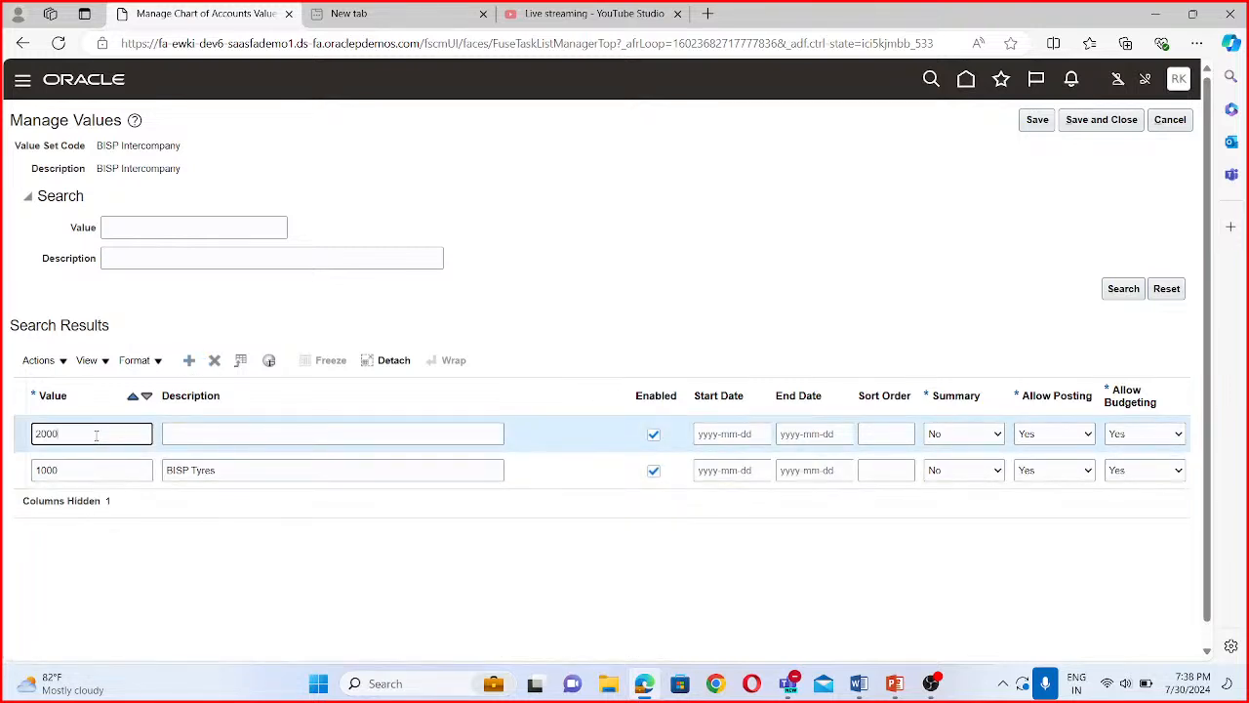
click(192, 437)
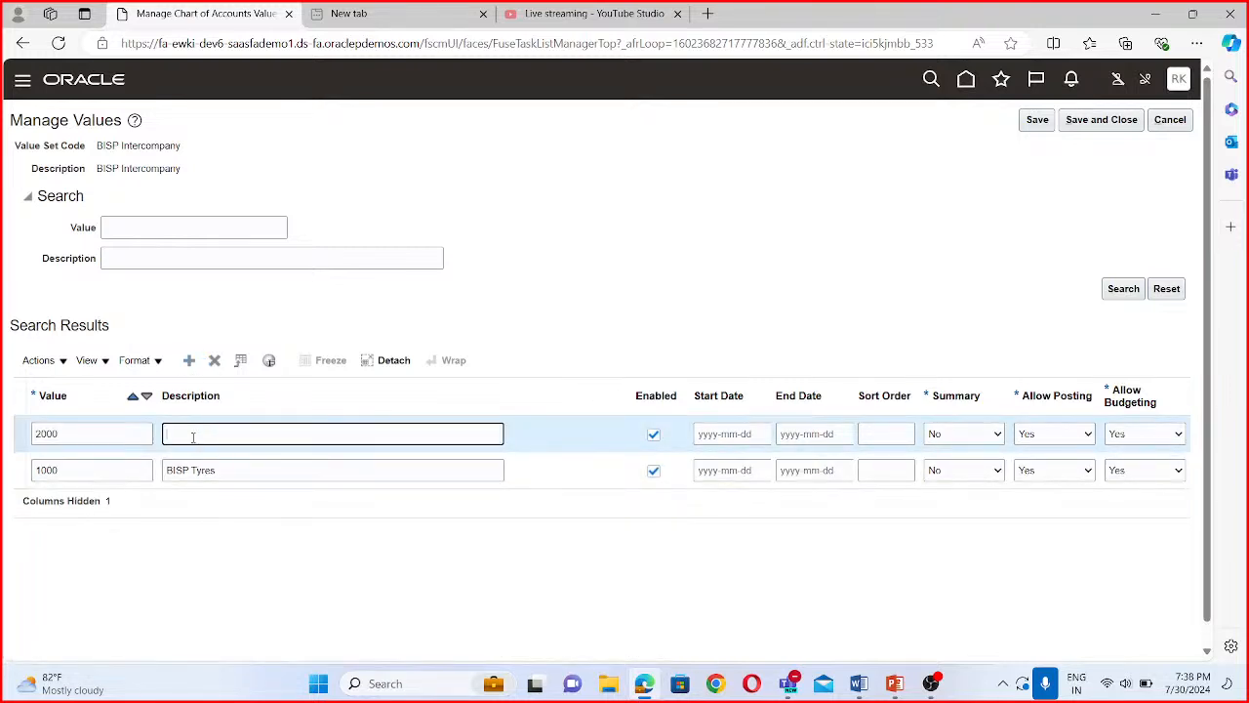
text(BISP Paints)
- Add value 3000 with the description BISP Toys to the BISP Intercompany value set, then save and close its values
click(190, 362)
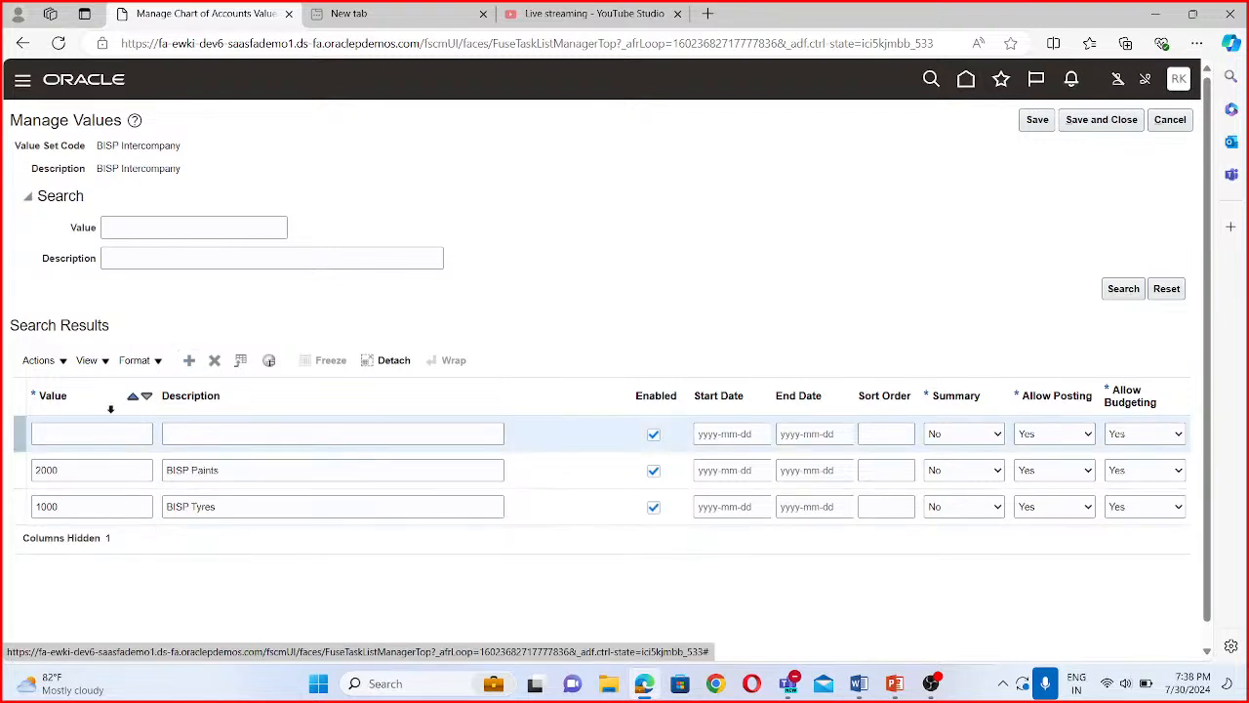
click(103, 434)
text(3000)
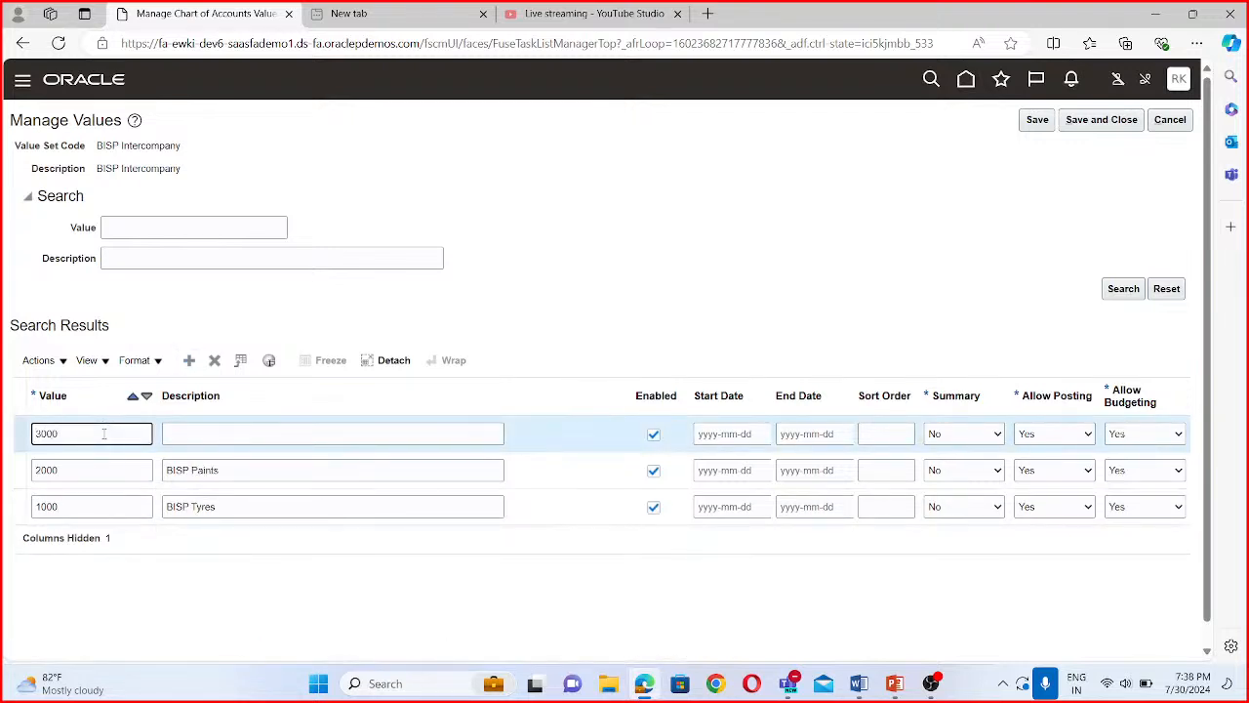
click(179, 436)
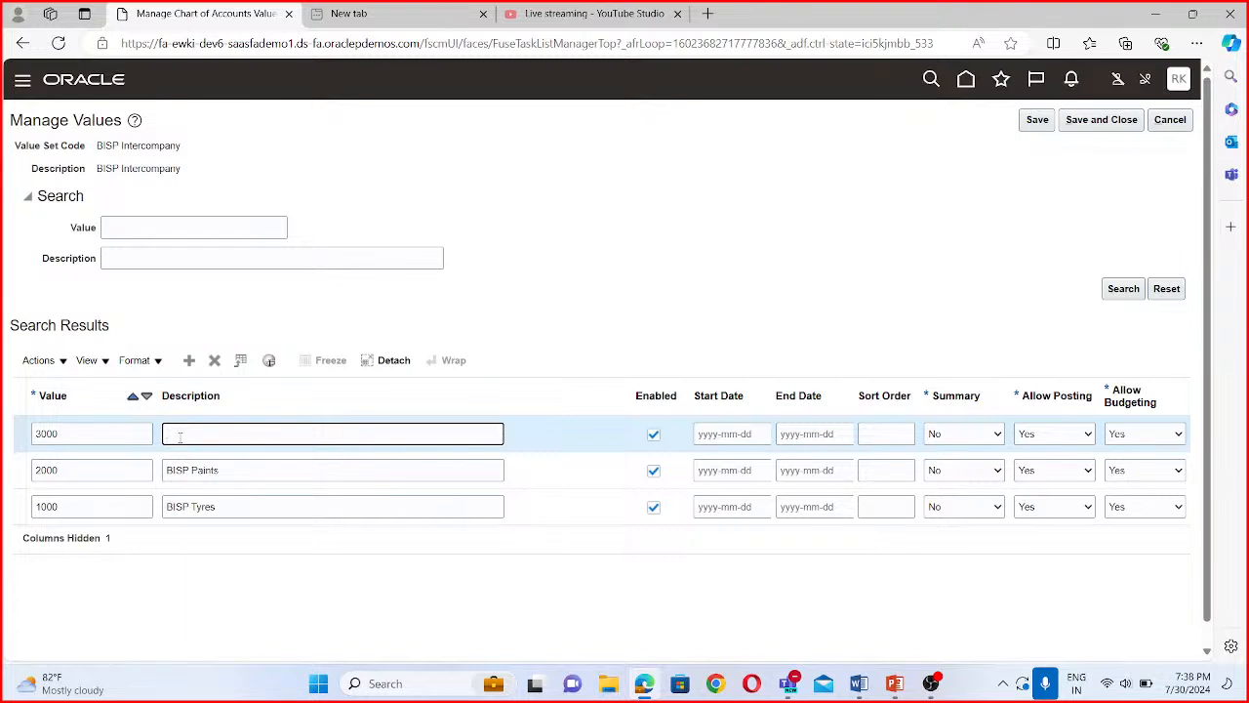
text(BISP Toys)
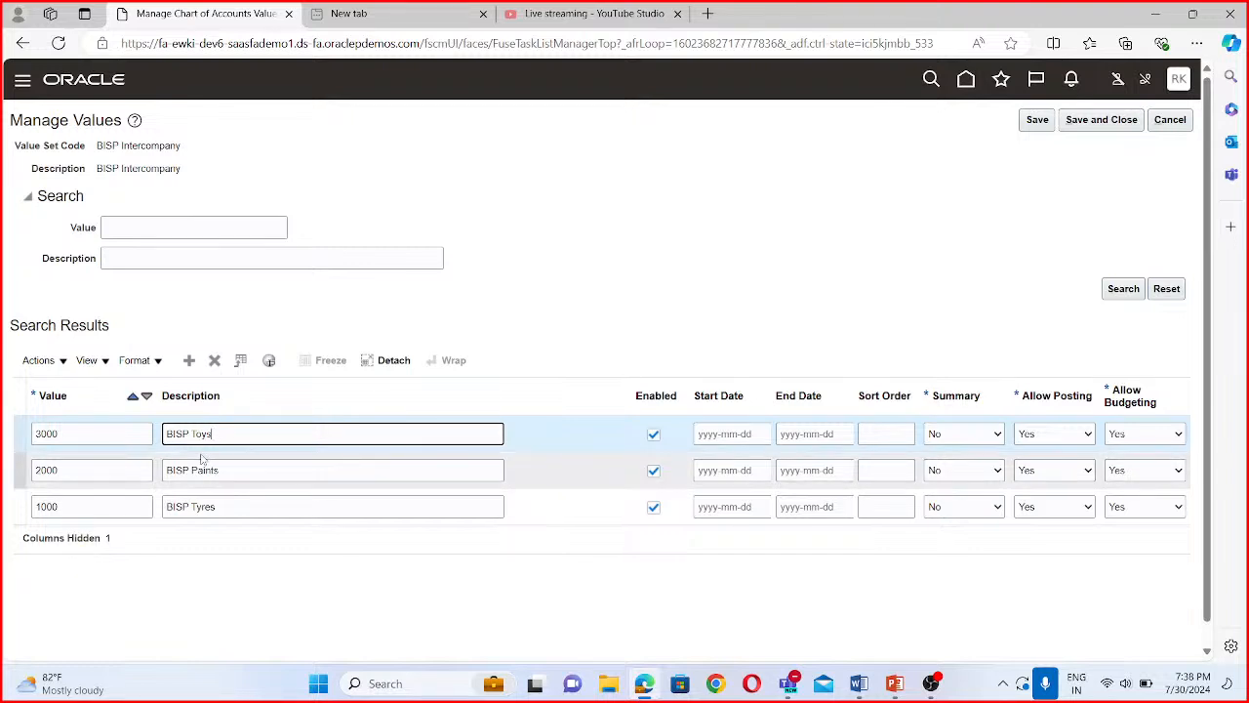
click(1106, 127)
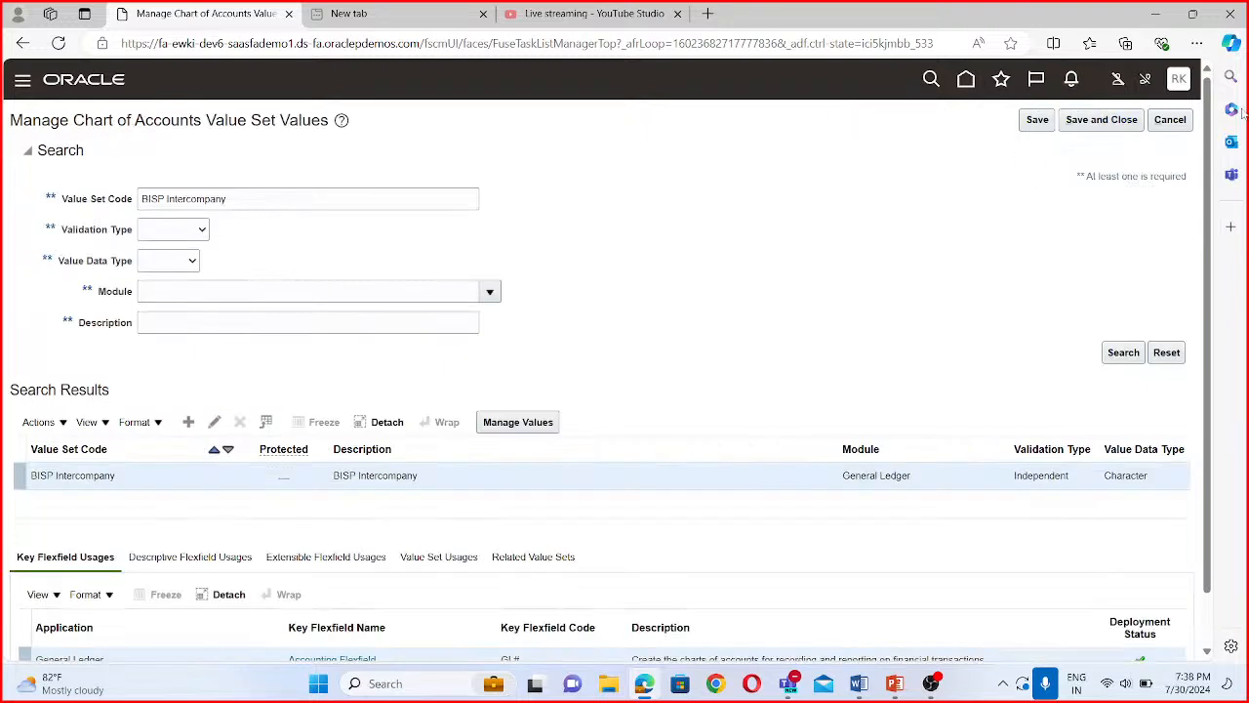
- Search for value sets starting with BISP Fut and open the values of BISP Future 1
drag(228, 198, 167, 198)
key(BackSpace)
text(U)
key(BackSpace)
key(BackSpace)
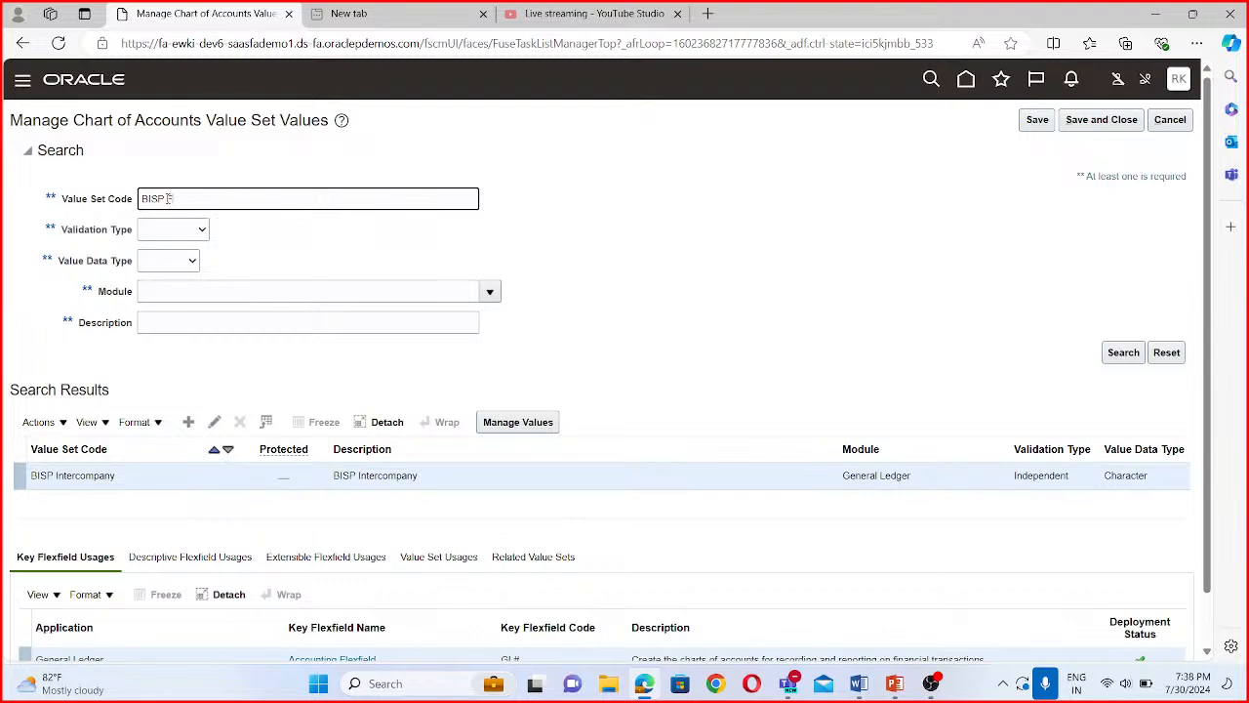
text(ut)
click(1122, 353)
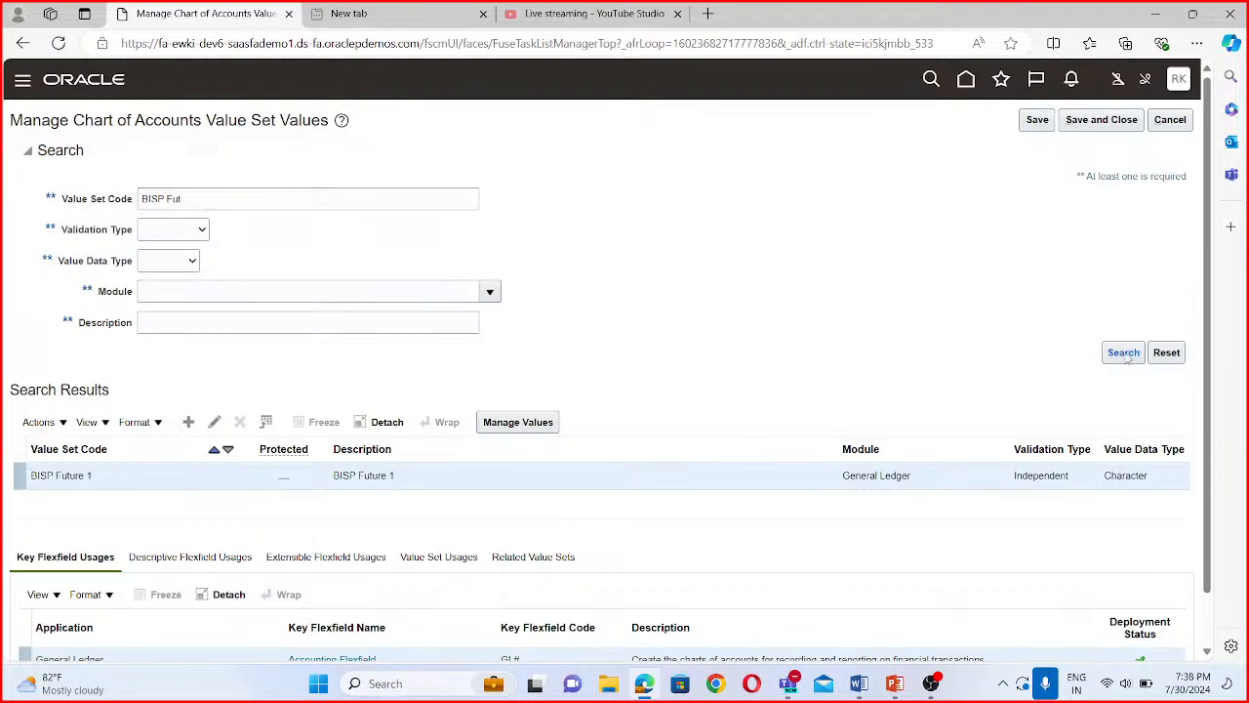
click(518, 422)
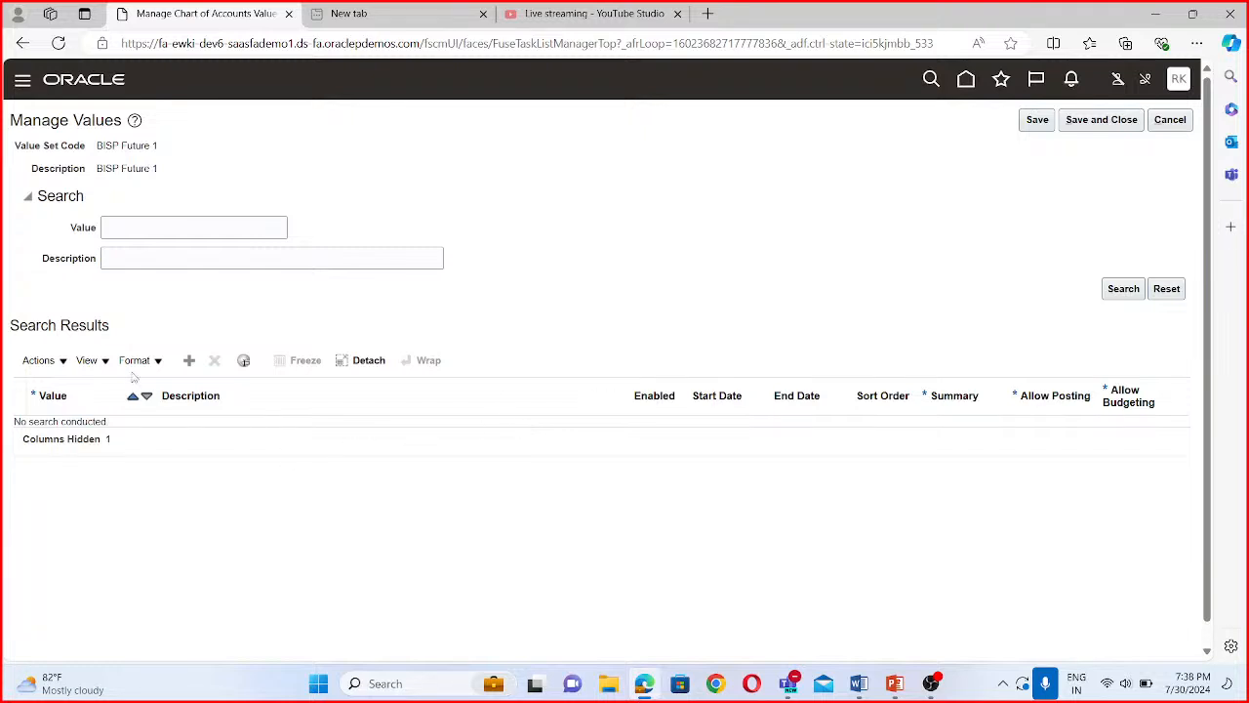
- Add value 0000 with the description Default to the BISP Future 1 value set, then save and close its values
click(192, 361)
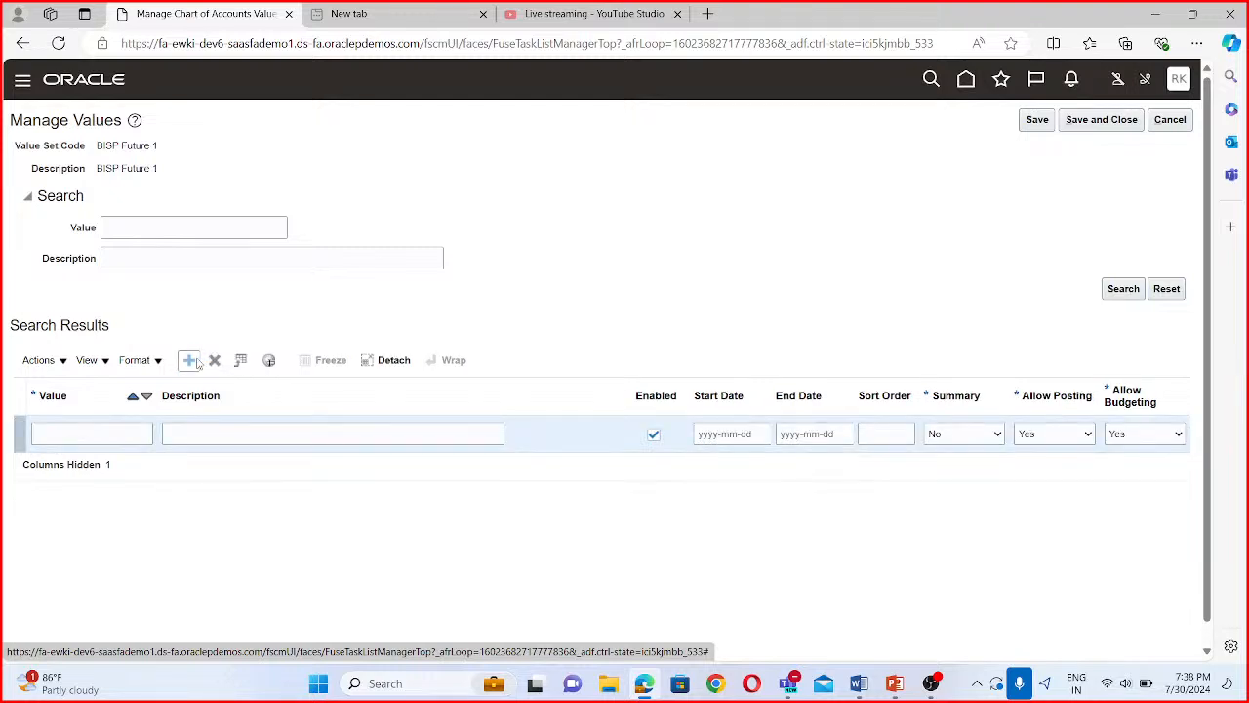
click(63, 432)
text(0000)
click(237, 427)
text(Defa)
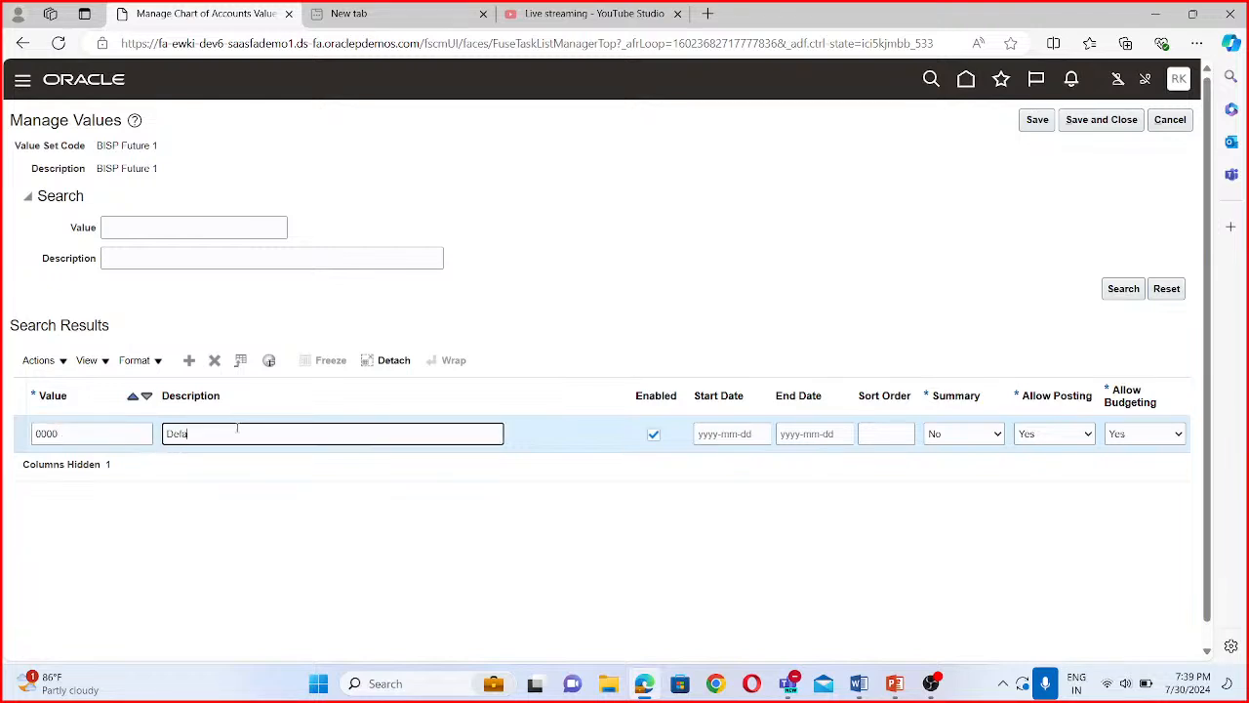
text(ult)
click(1103, 123)
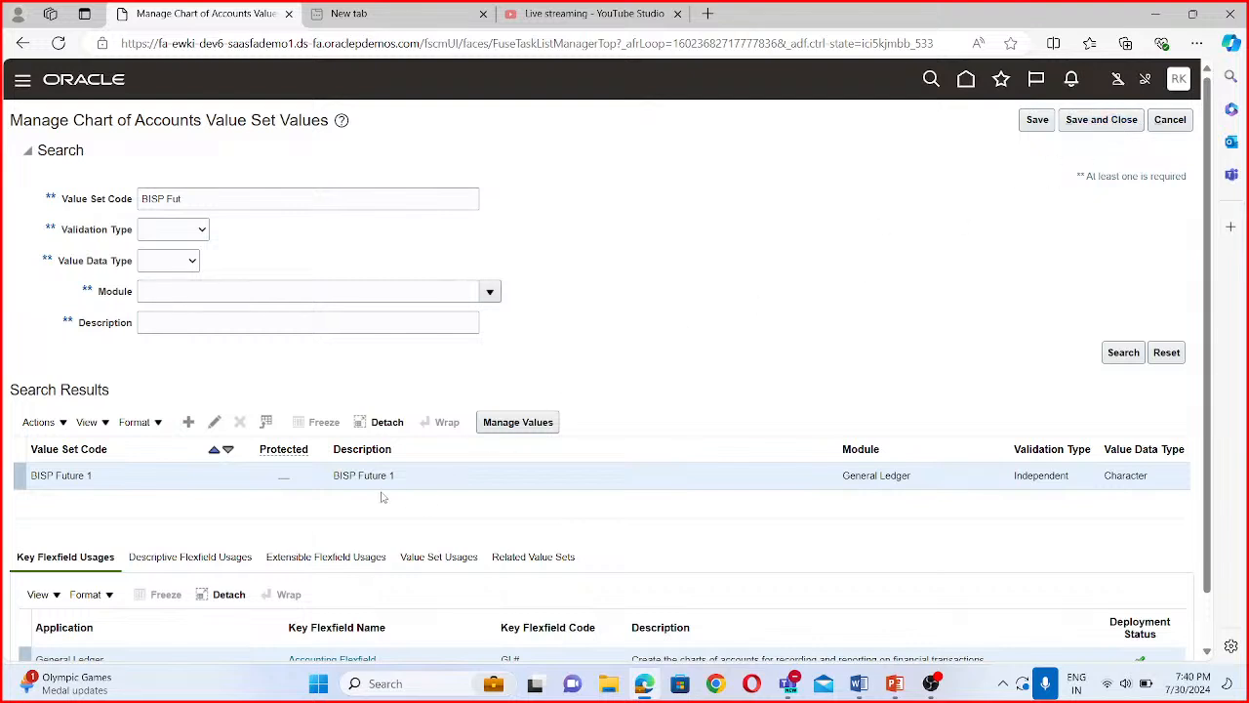
- Try to add value 0000 with the description default to the BISP Future 1 value set
click(518, 424)
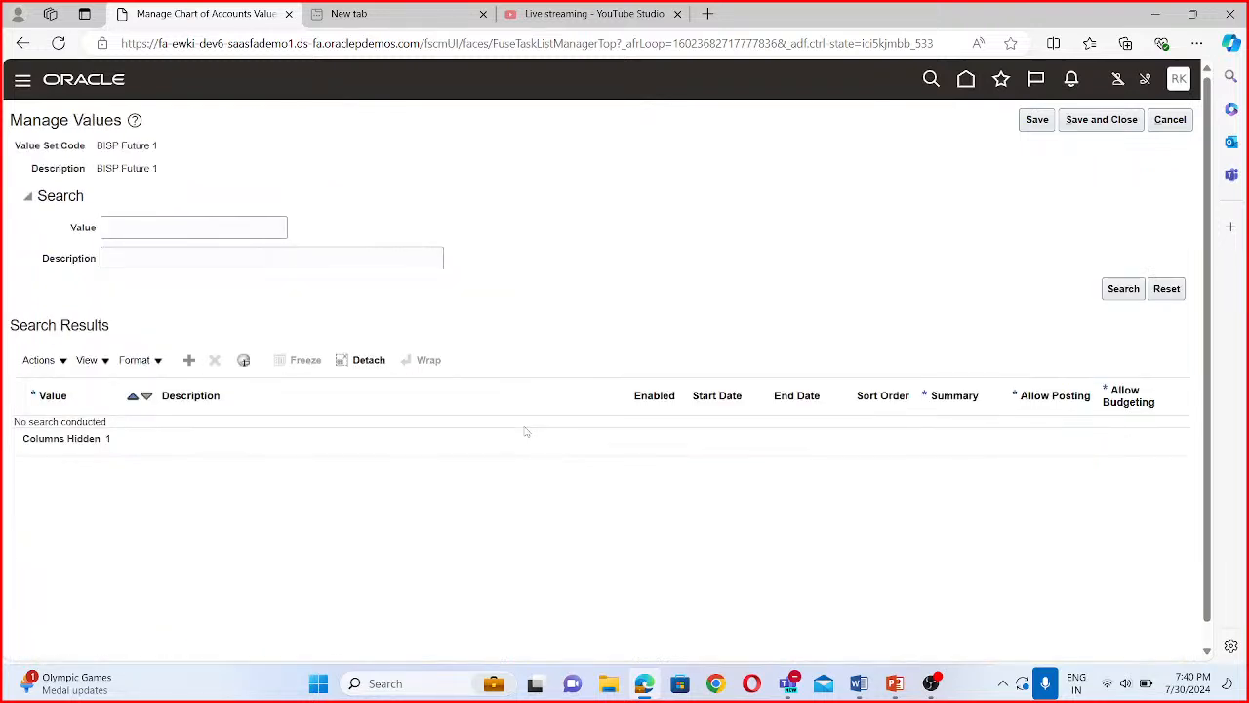
click(188, 360)
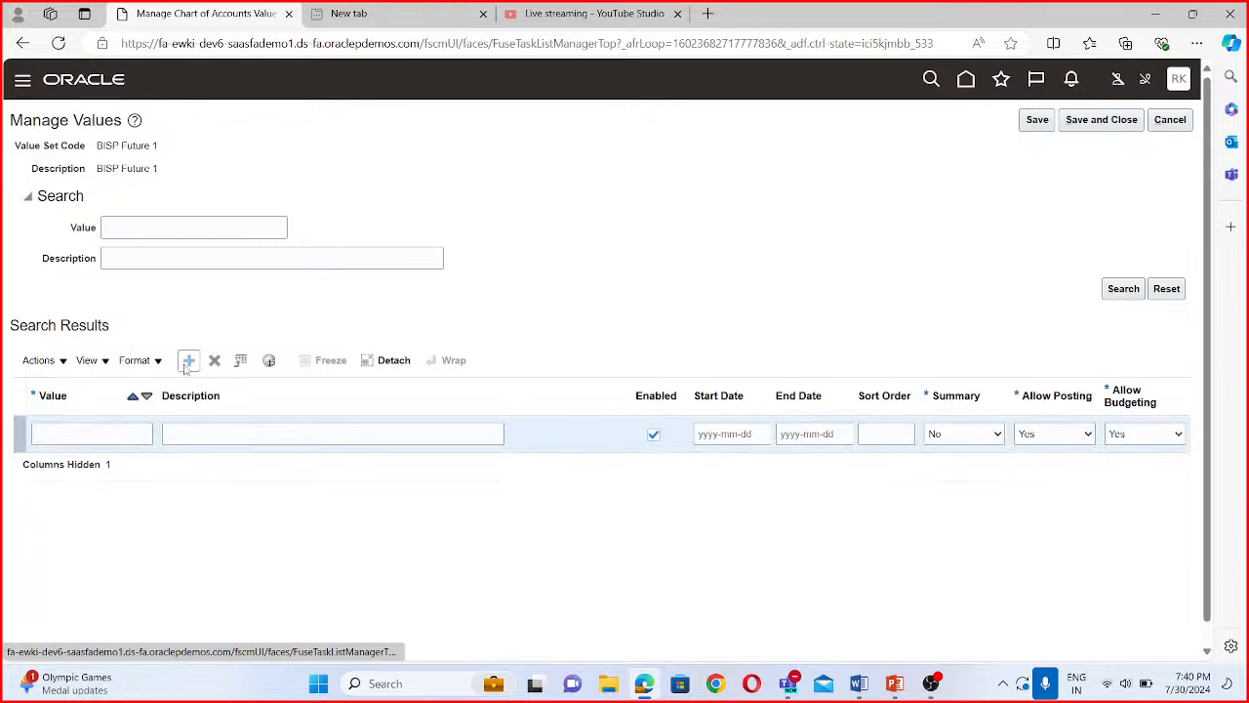
click(122, 434)
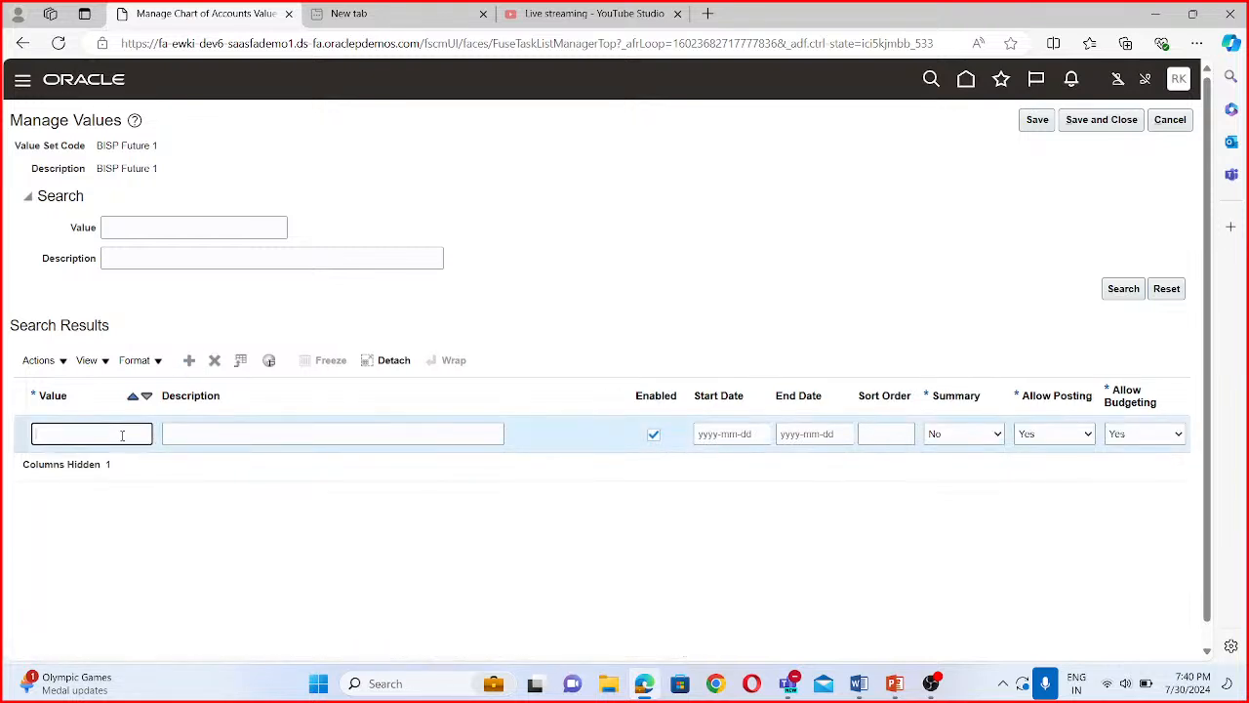
text(0000)
click(209, 433)
text(dd)
text(fault)
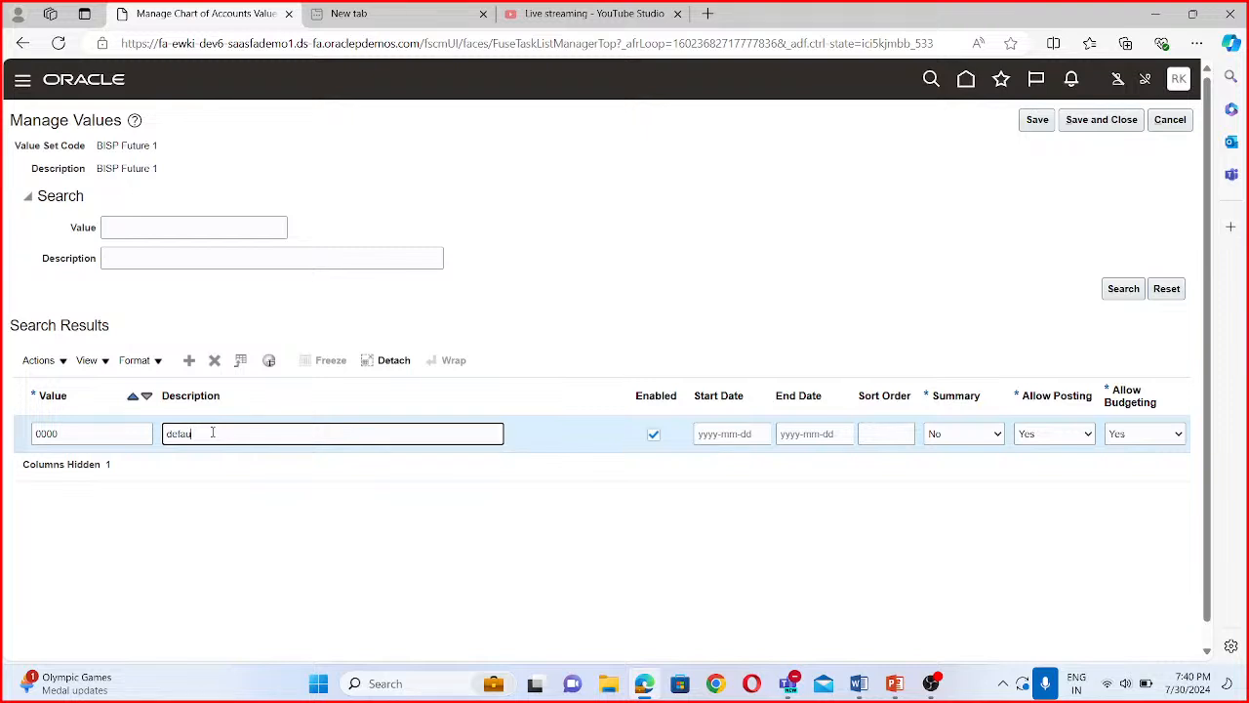
click(1103, 120)
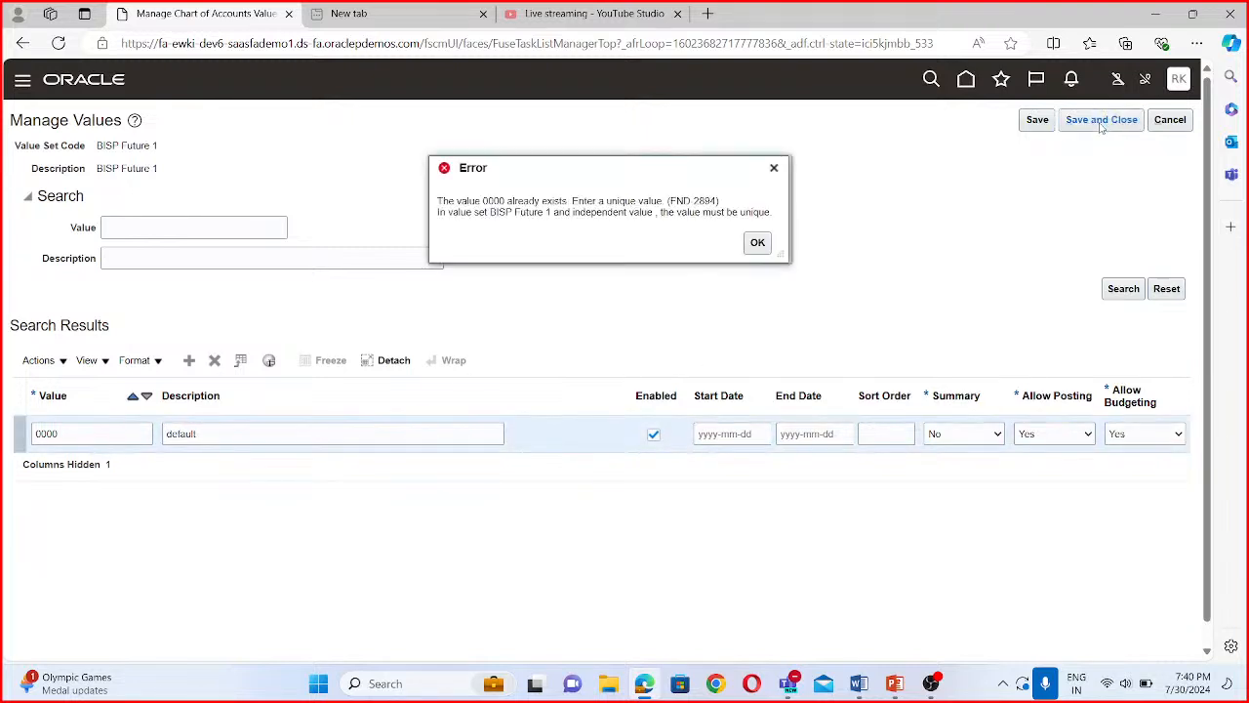
click(756, 244)
click(1171, 120)
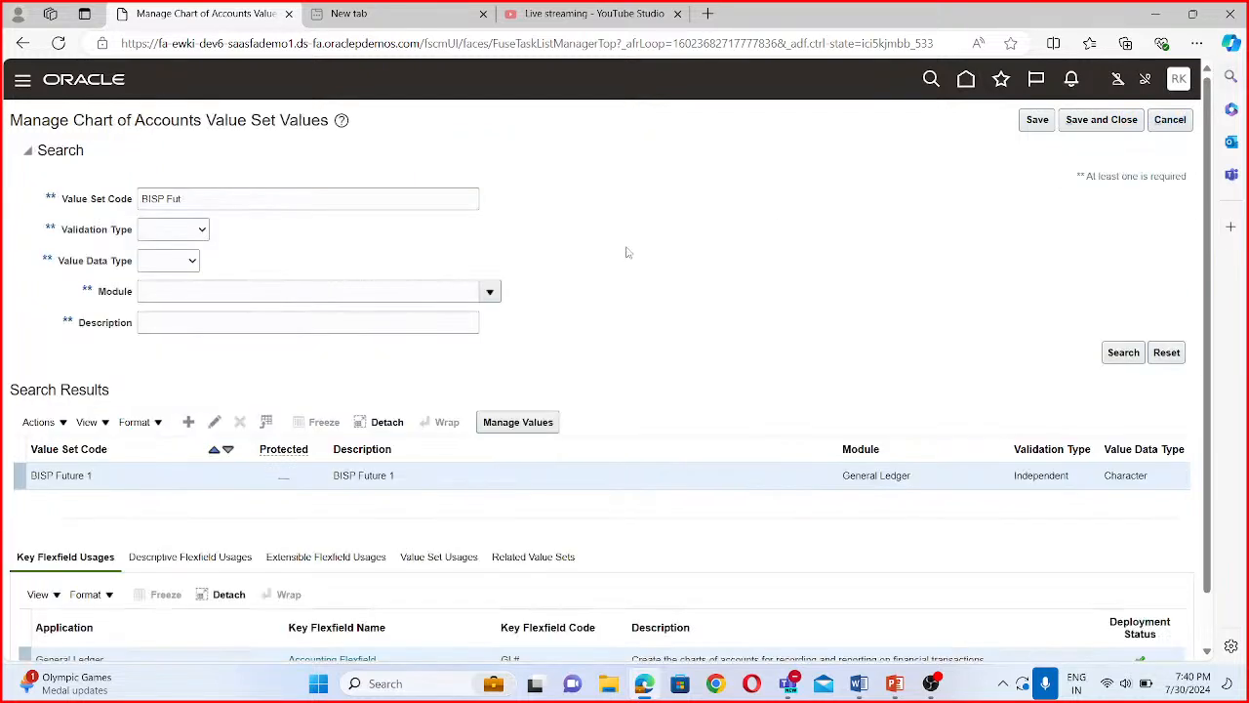
- Save and close the value set values, then open the Accounting Flexfield's structure instances from the Manage Chart of Accounts Structures task
click(1111, 121)
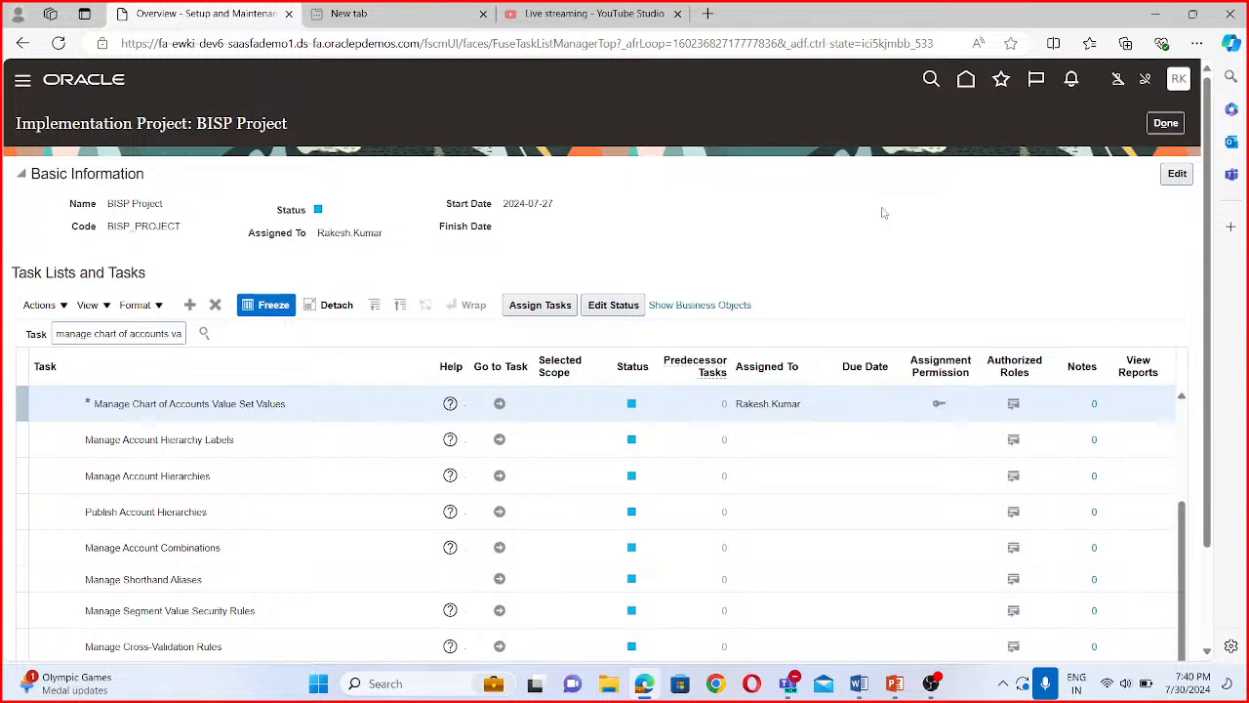
scroll(293, 449, down, 3)
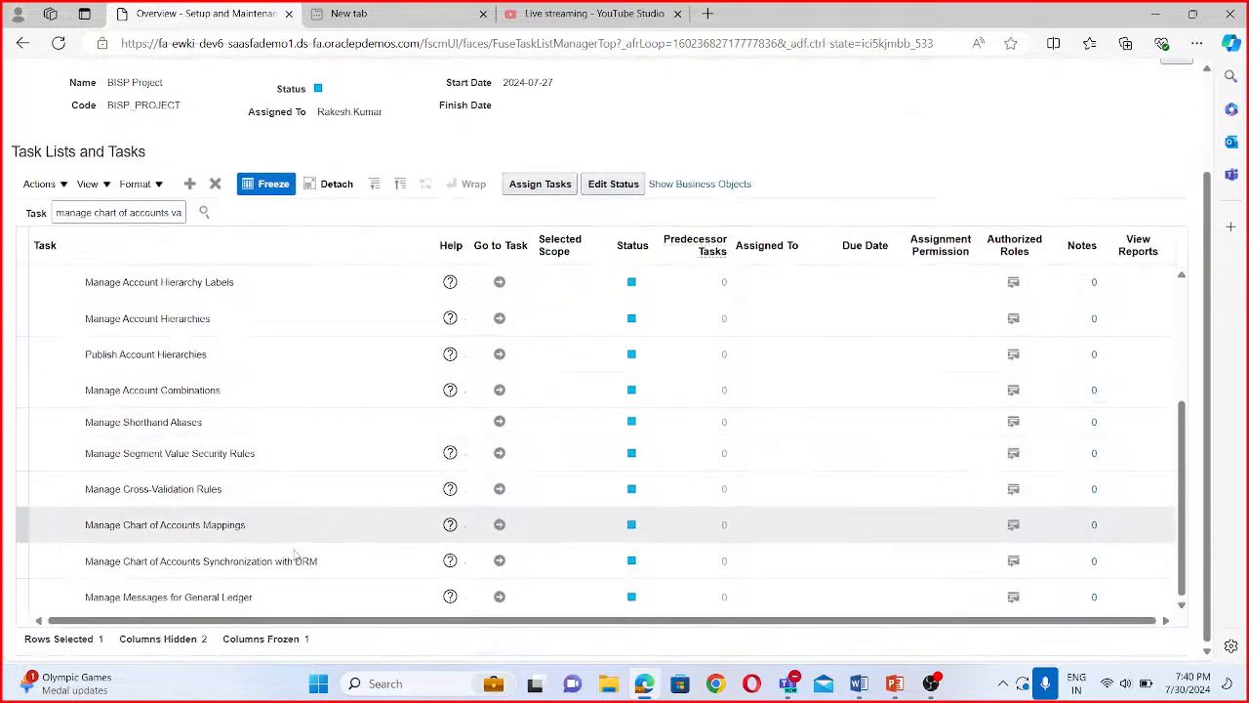
scroll(195, 488, up, 2)
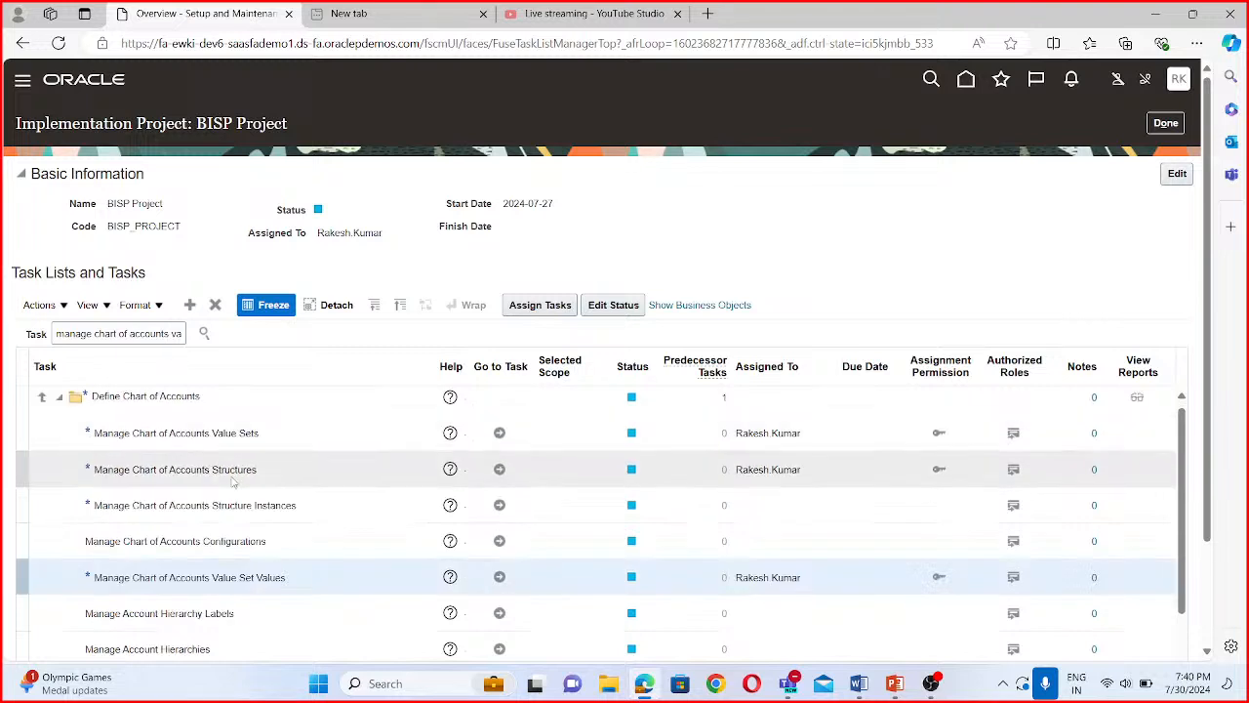
click(497, 470)
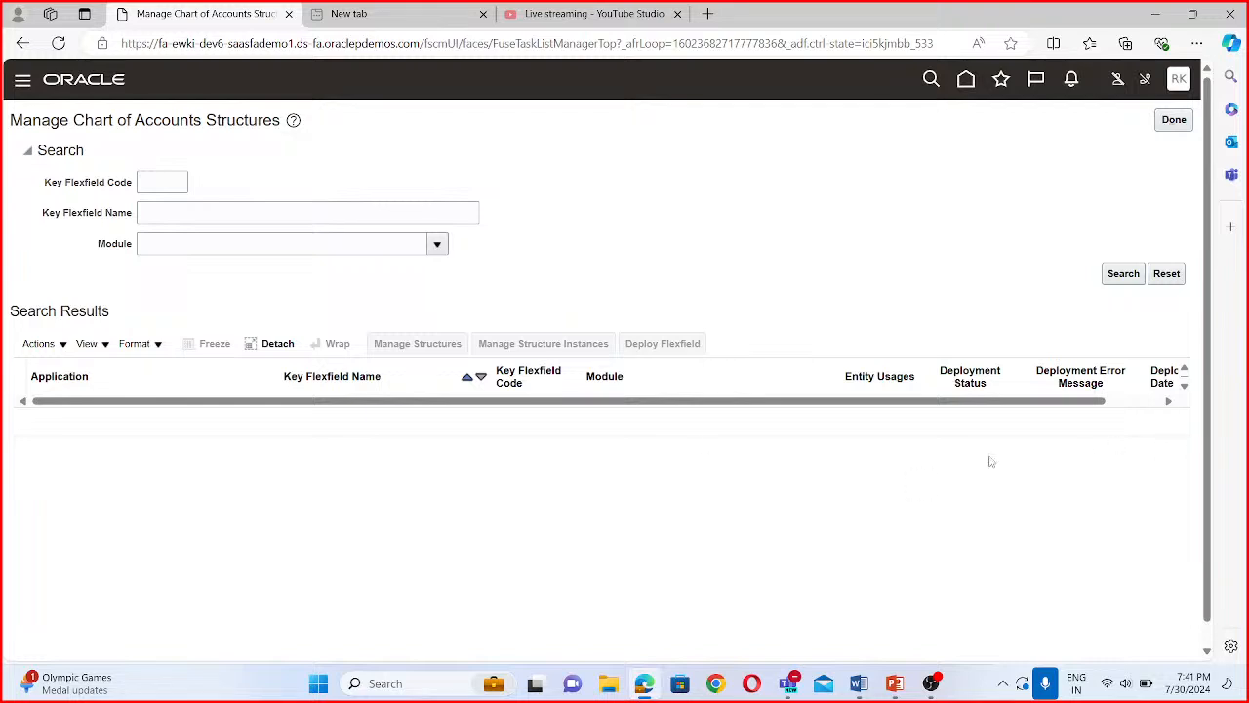
click(1117, 275)
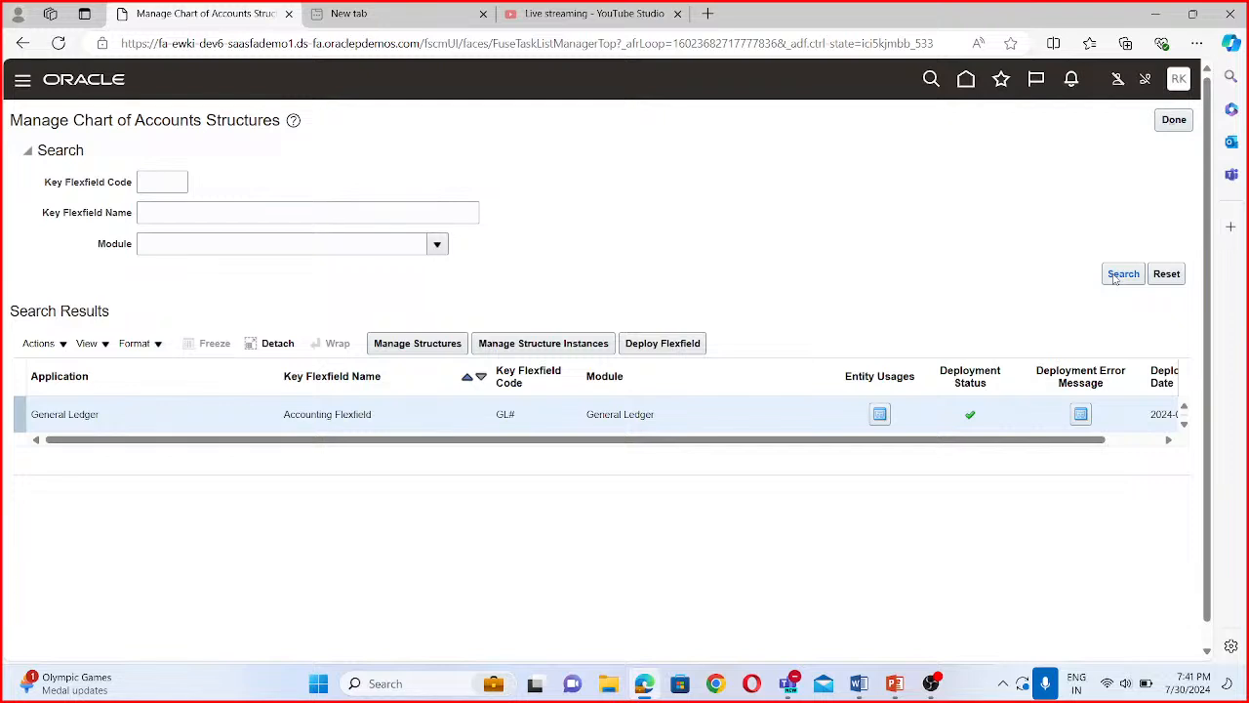
click(530, 344)
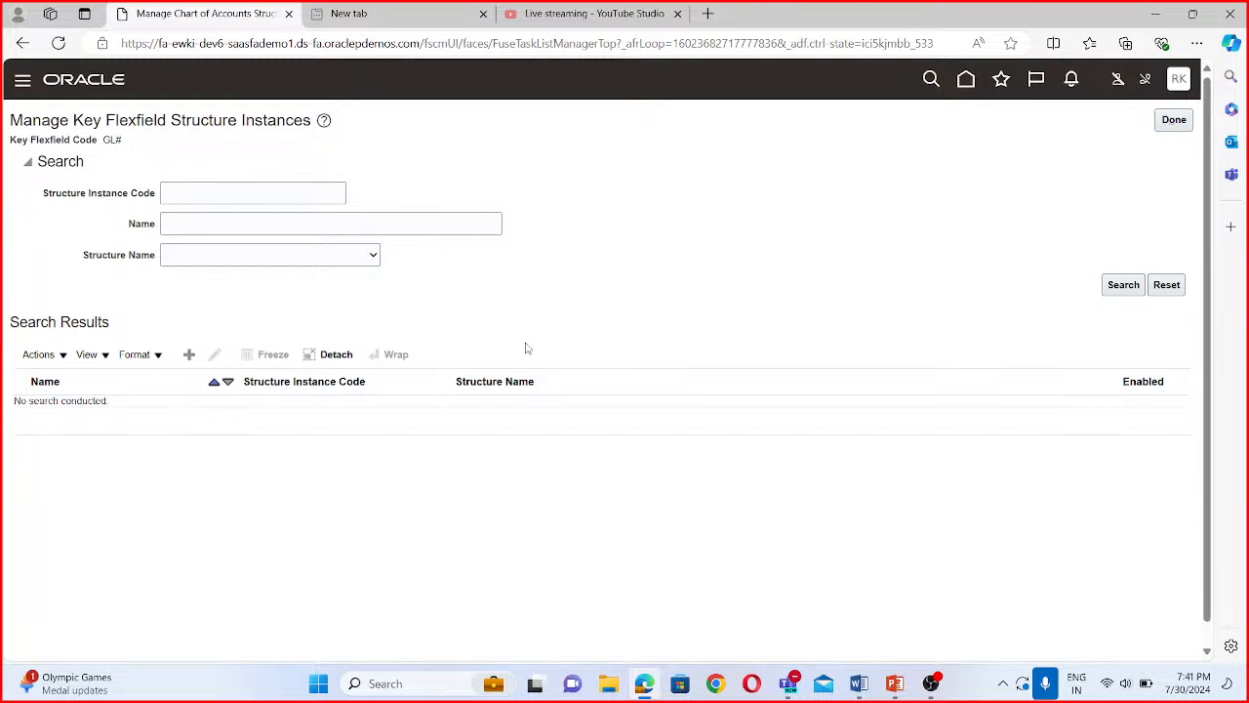
- Search for structure instances with the code BISP and open BISP Accounting Flex for editing
click(189, 188)
text(BISP)
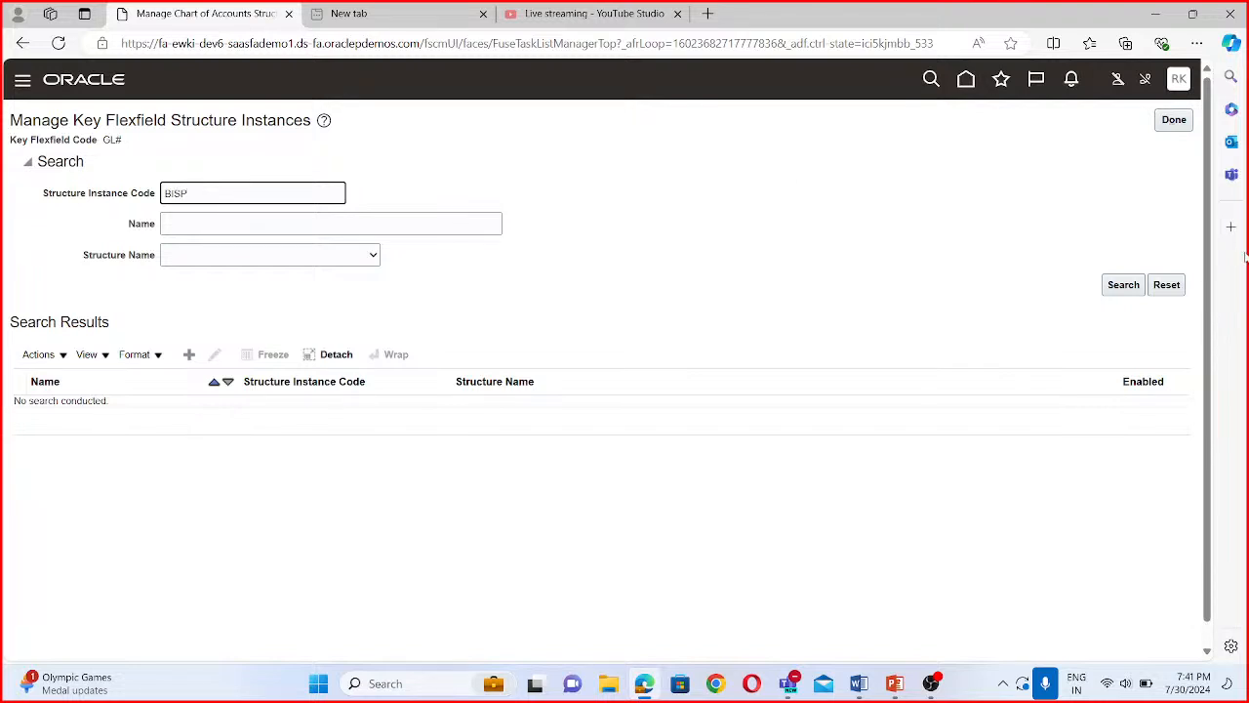
click(1121, 285)
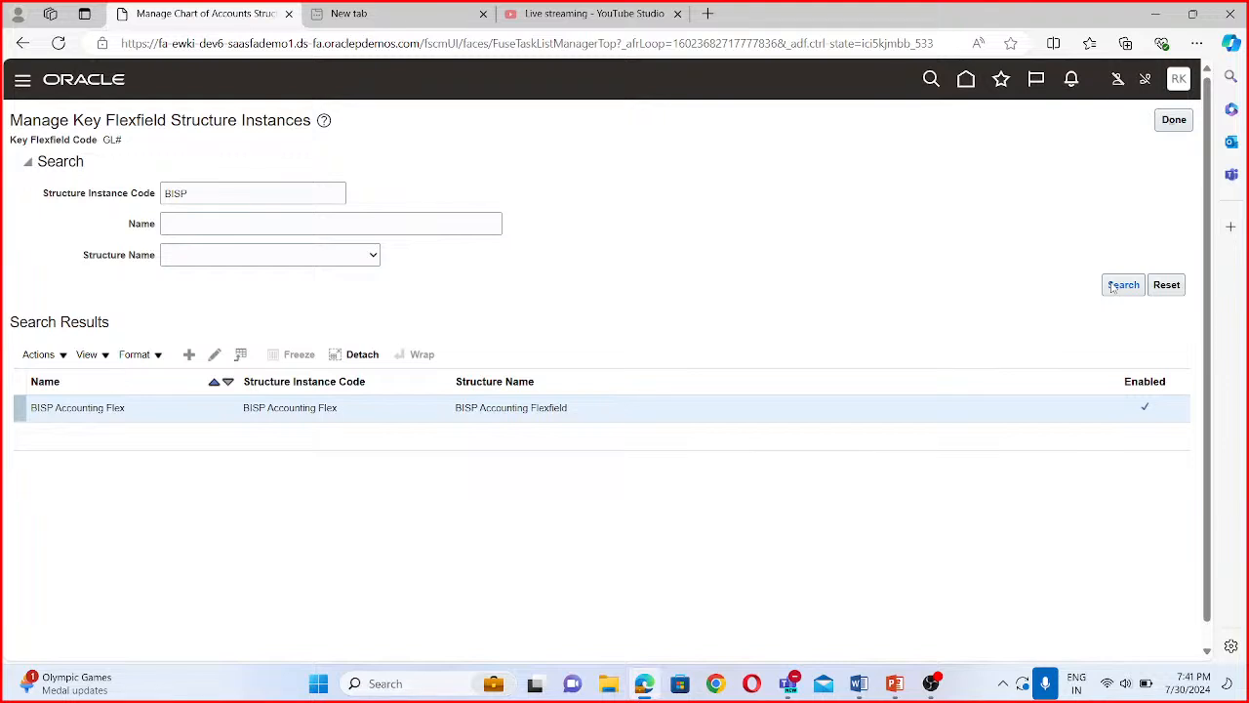
click(213, 354)
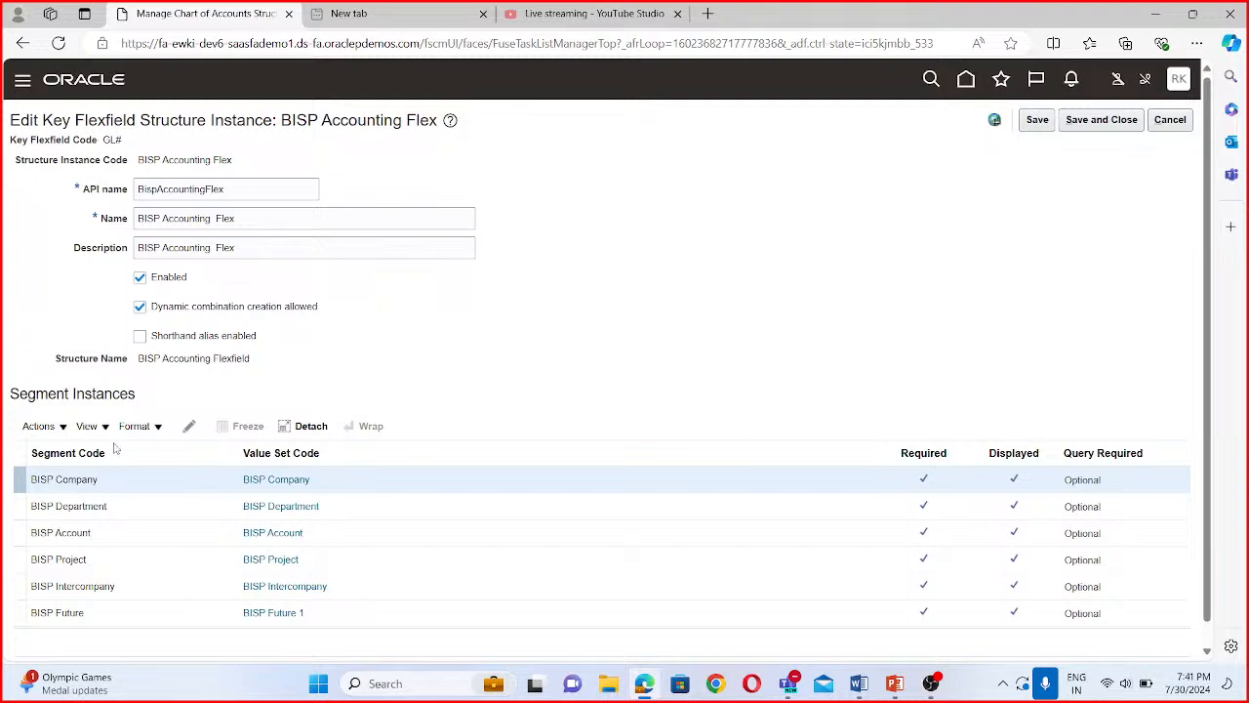
- Set the BISP Account segment's value set code to Corporate Account, found by searching for Corporate
click(78, 532)
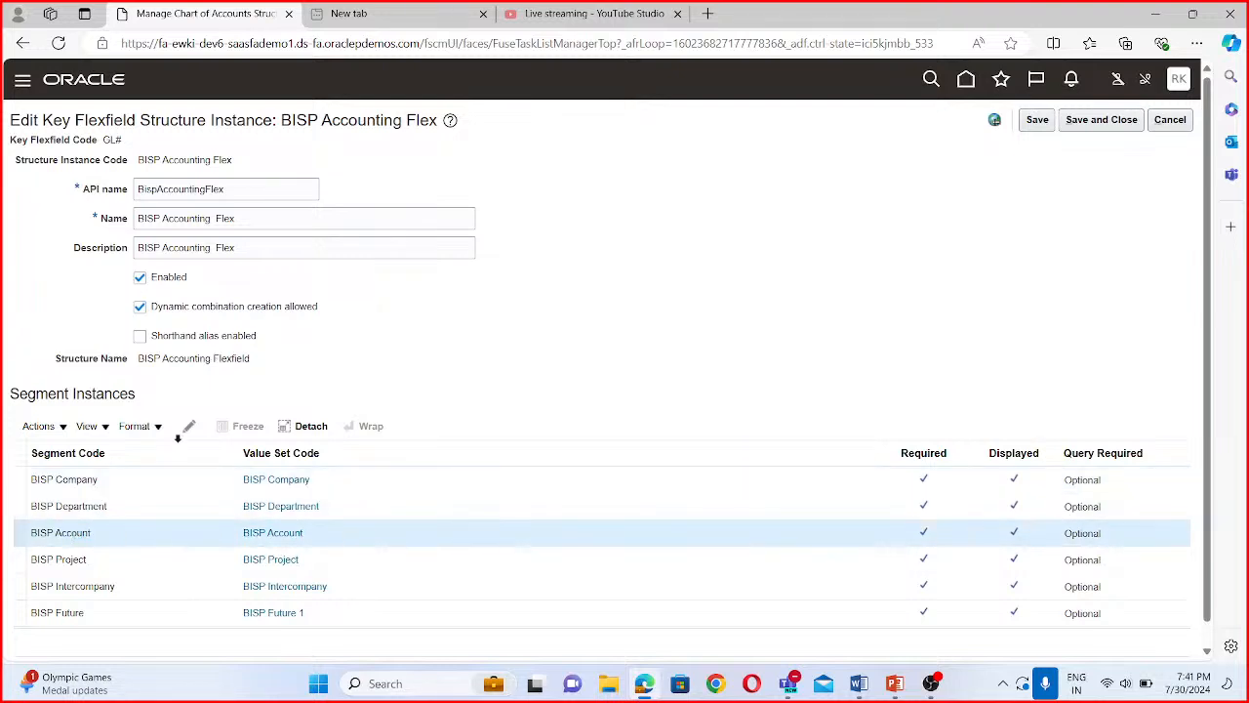
click(189, 429)
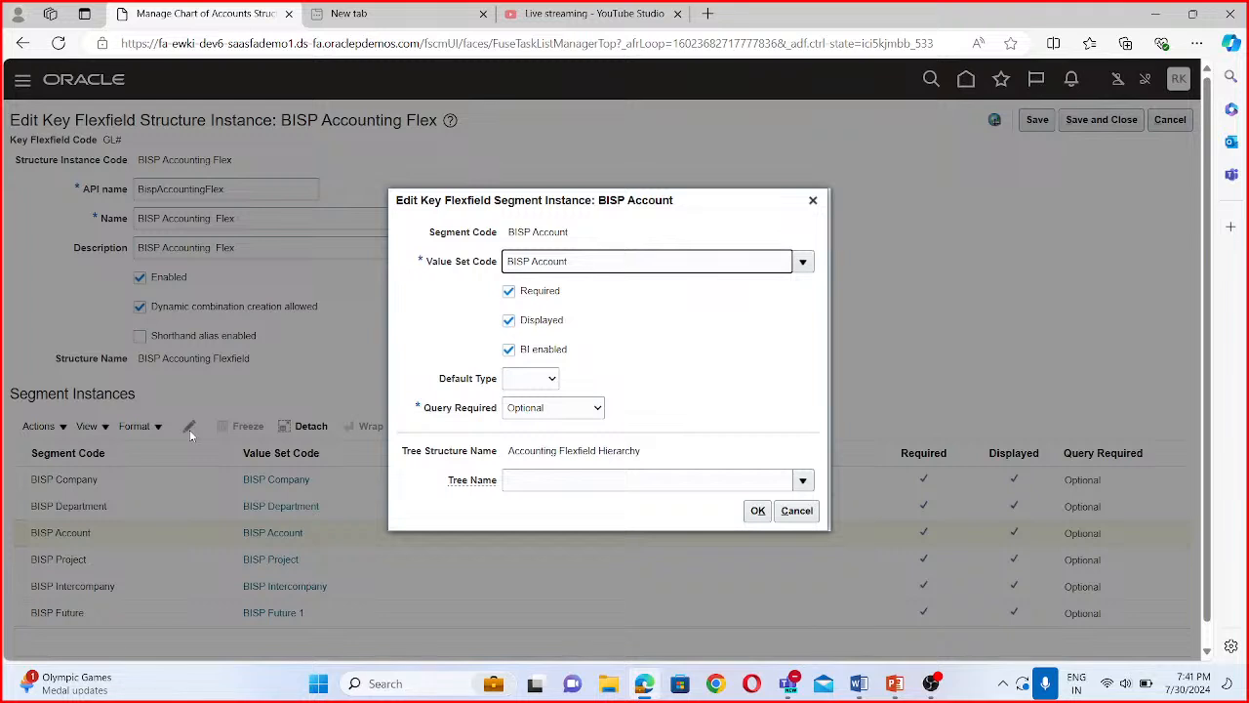
click(795, 262)
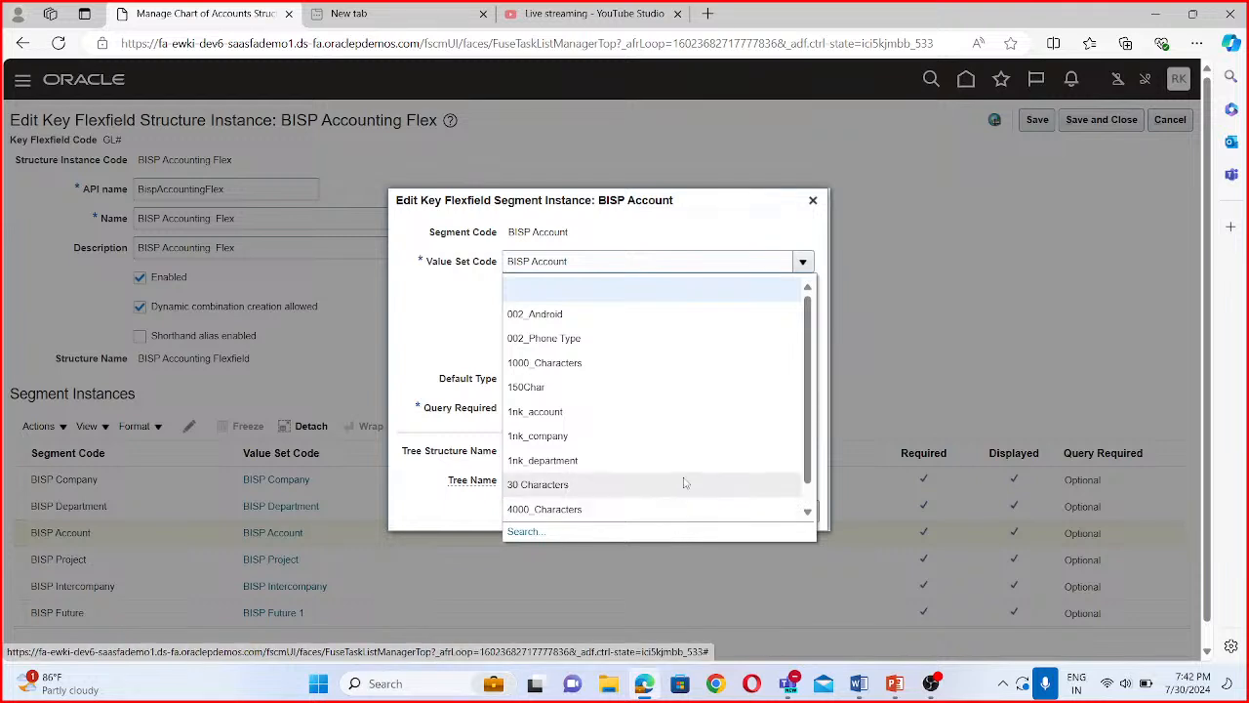
click(523, 532)
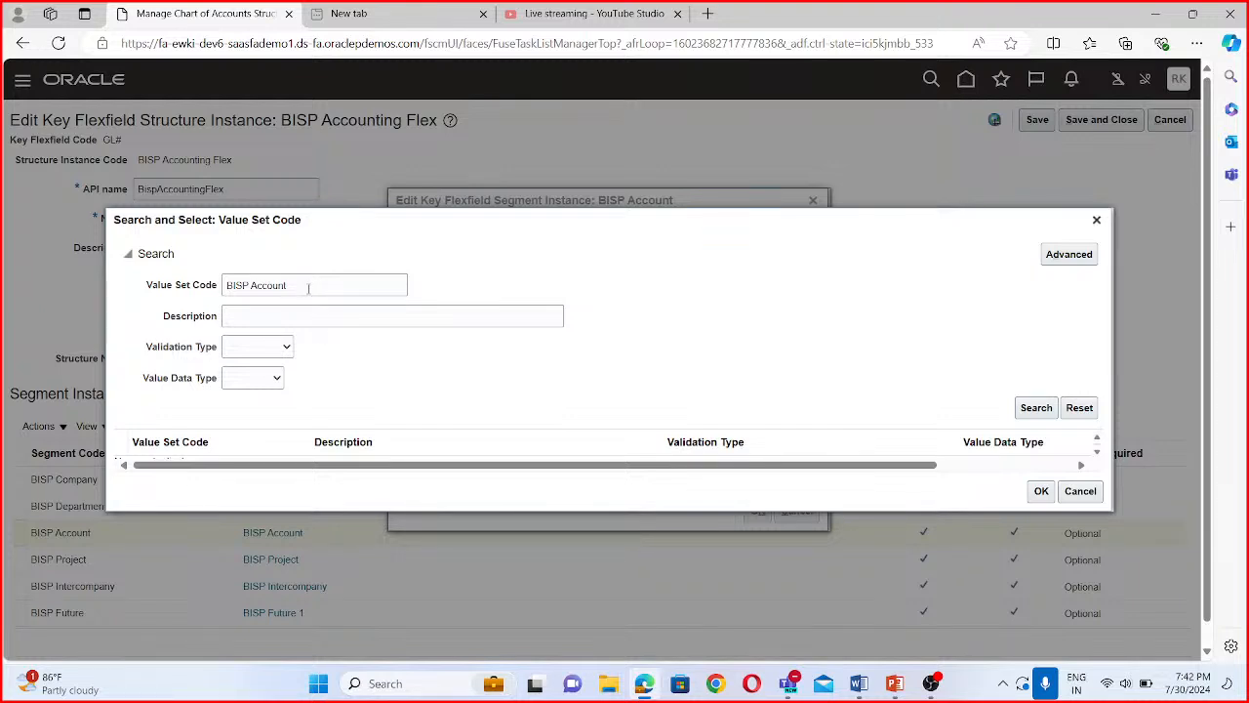
drag(306, 285, 199, 287)
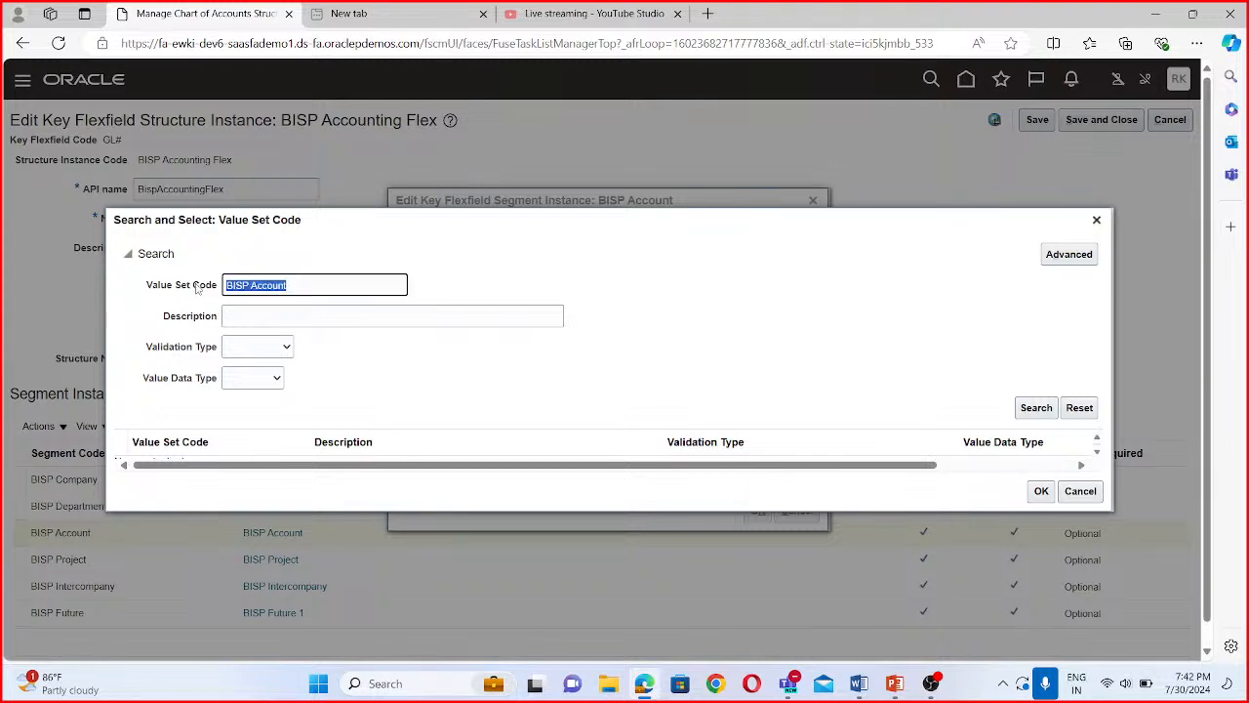
text(Corporate)
click(1031, 409)
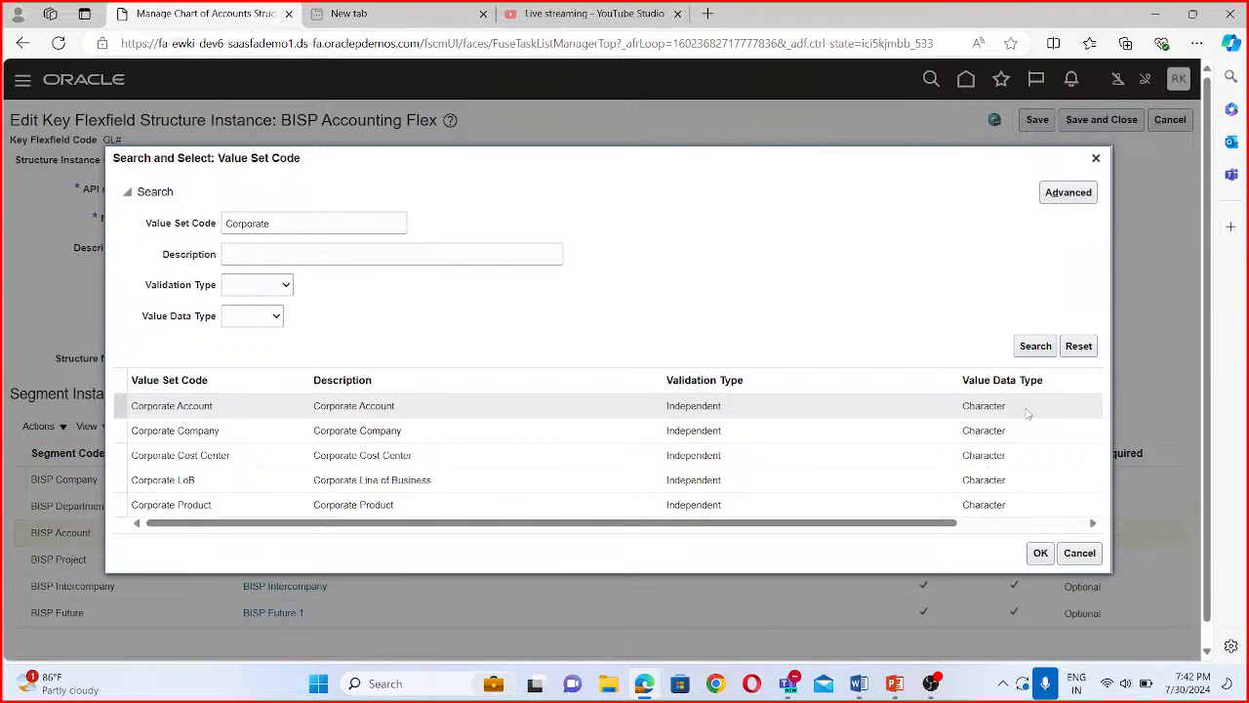
click(330, 403)
click(1041, 552)
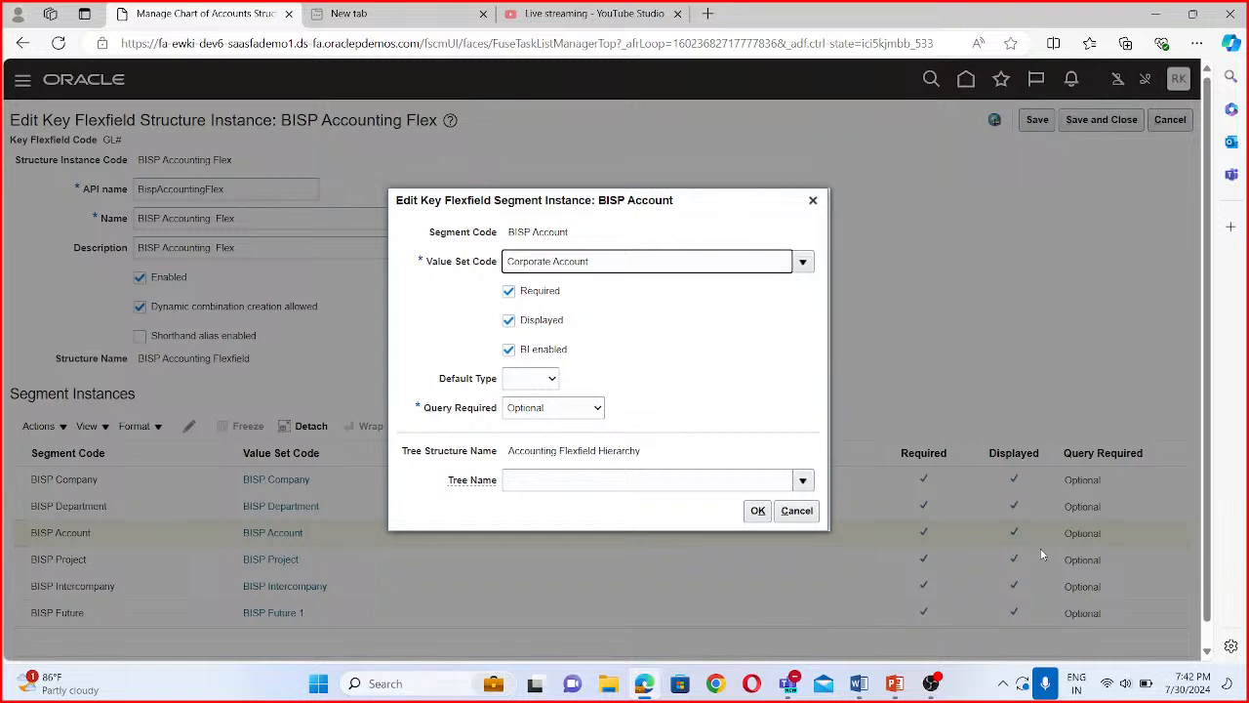
click(758, 512)
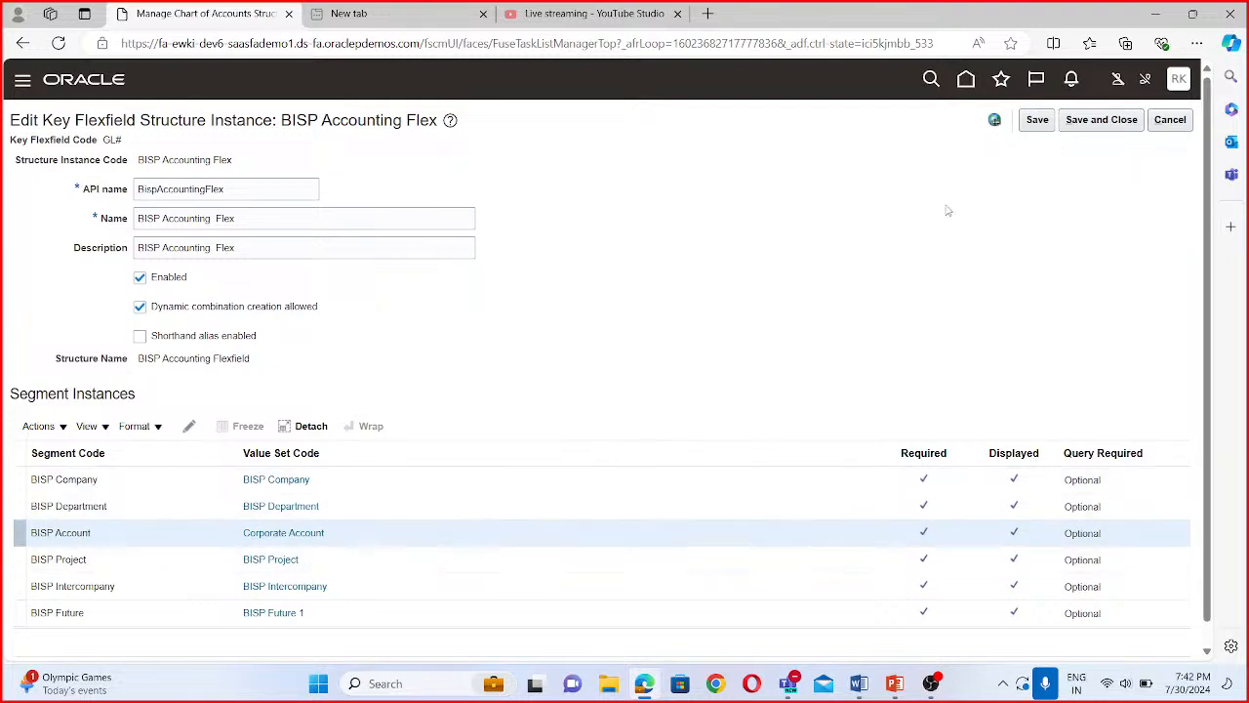
- Save and close the BISP Accounting Flex instance, then deploy the Accounting Flexfield and return to the project's task list
scroll(313, 552, down, 1)
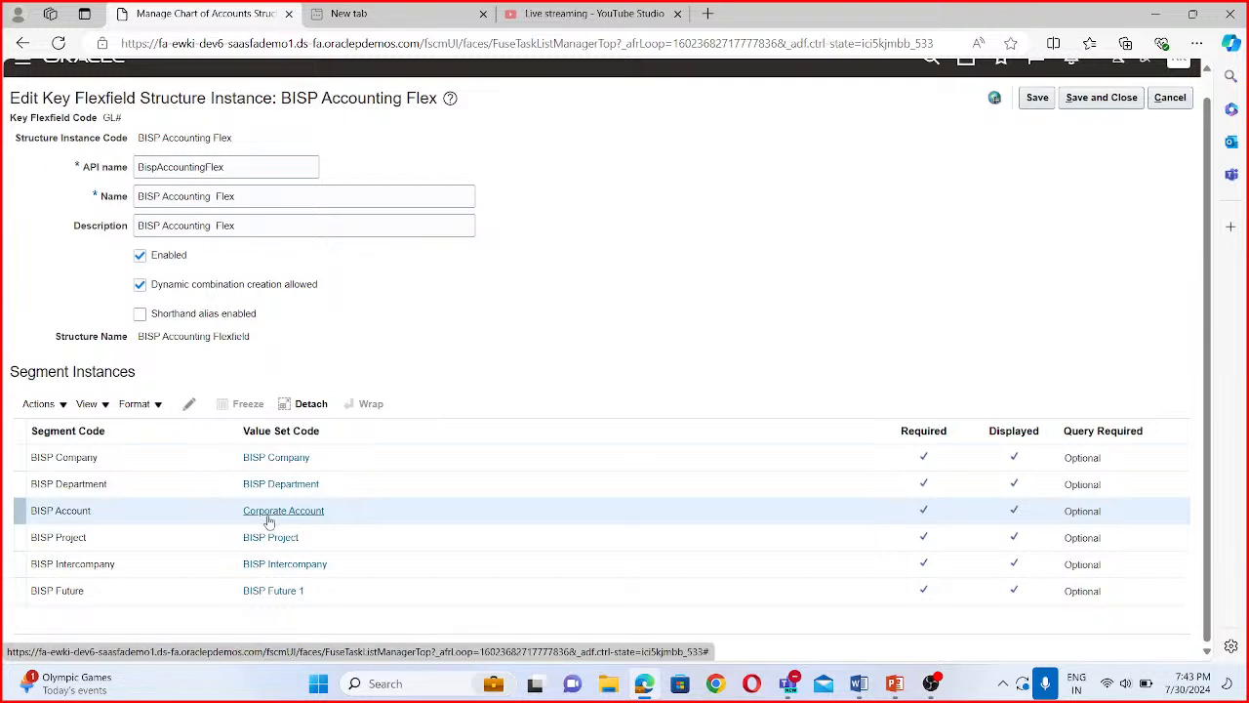
click(1101, 98)
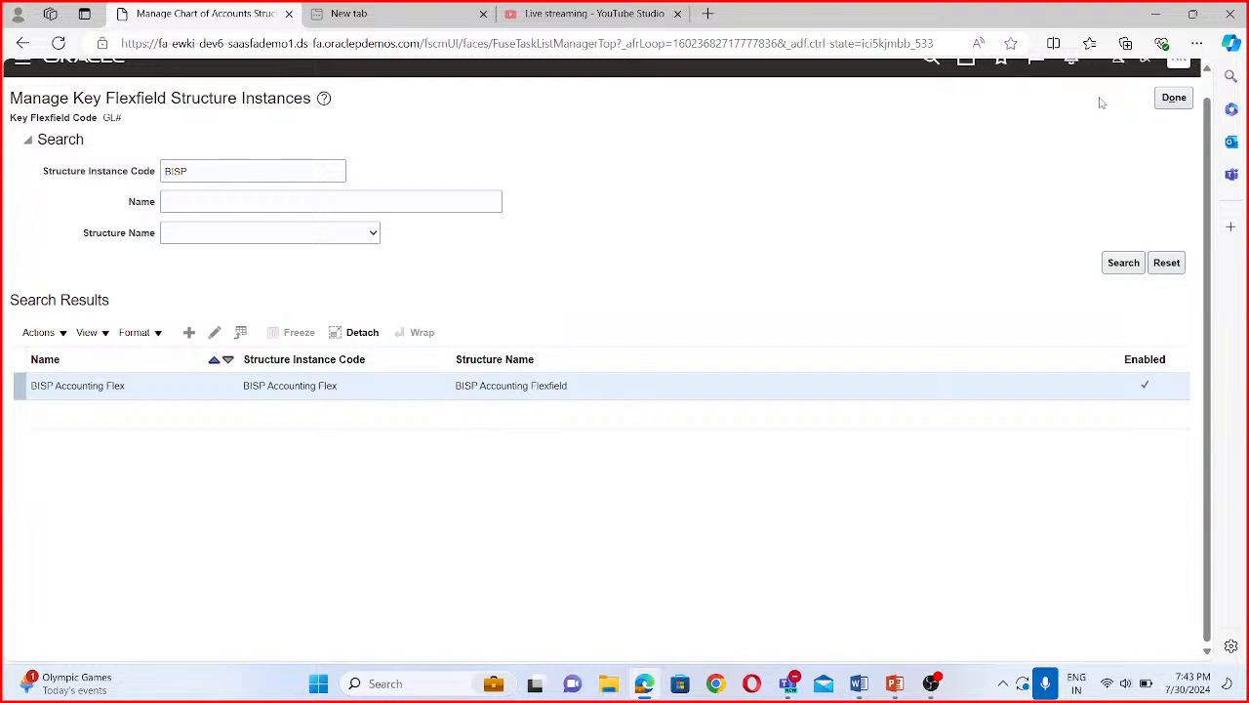
click(1183, 102)
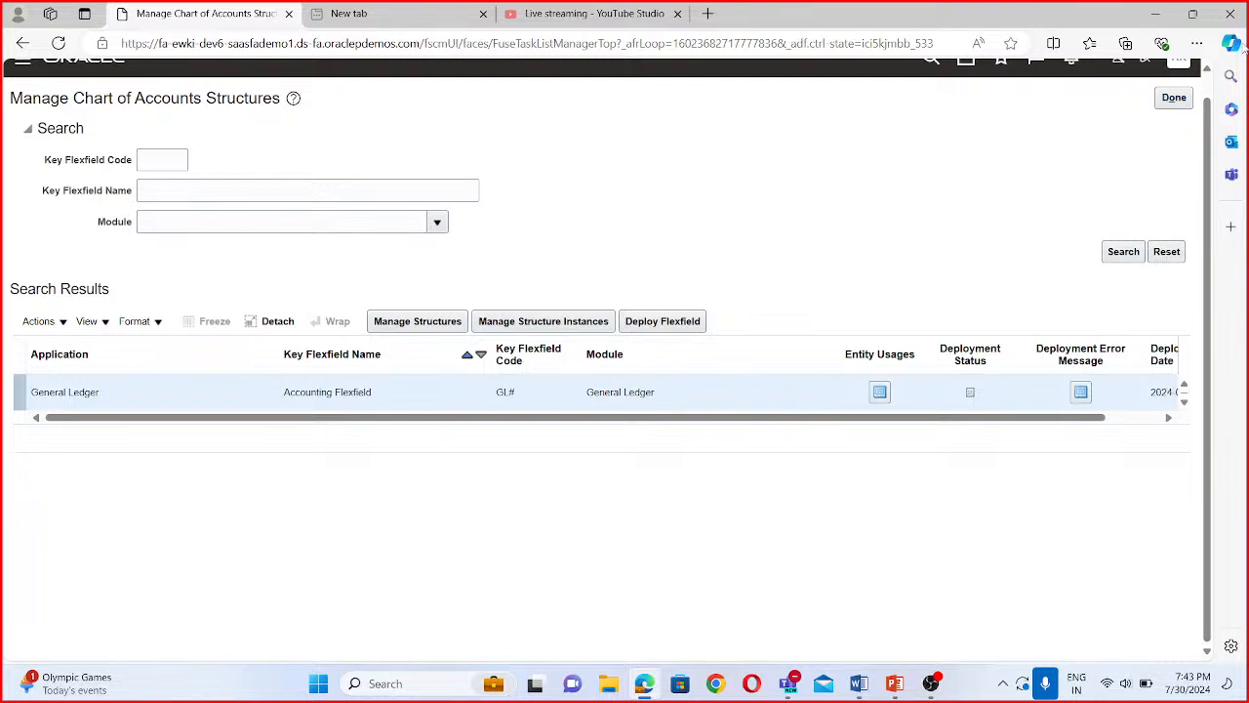
click(663, 321)
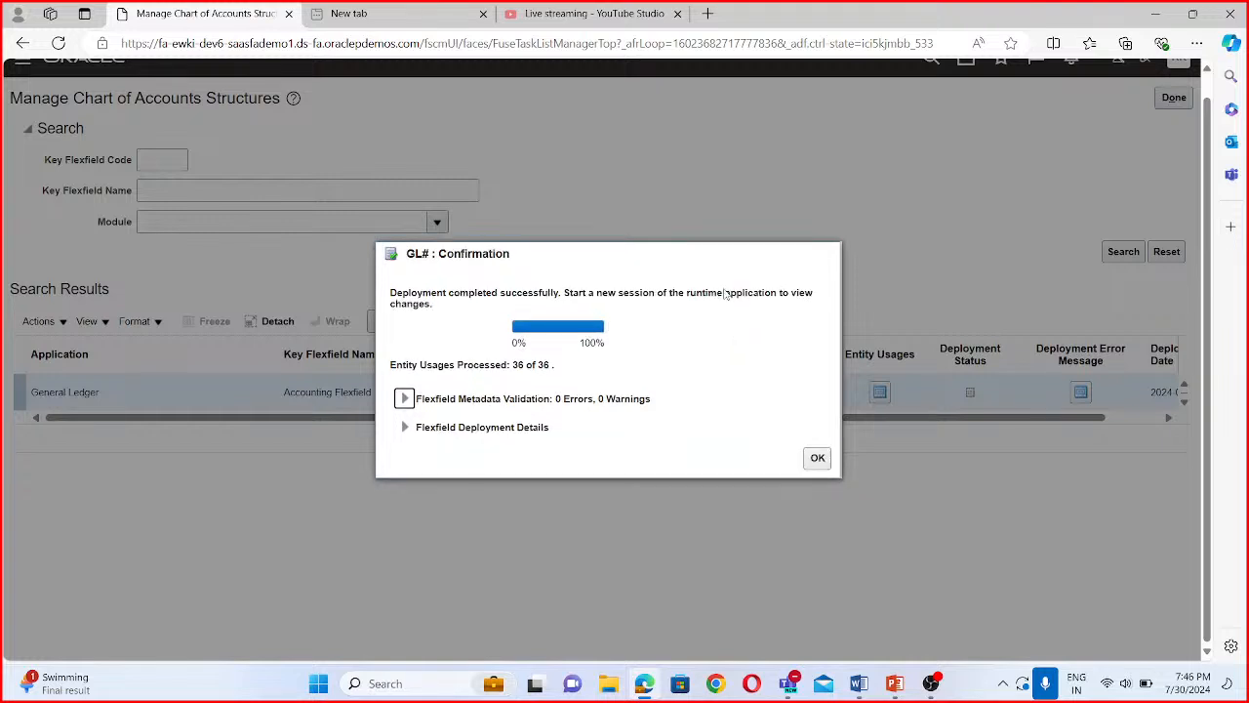
click(816, 458)
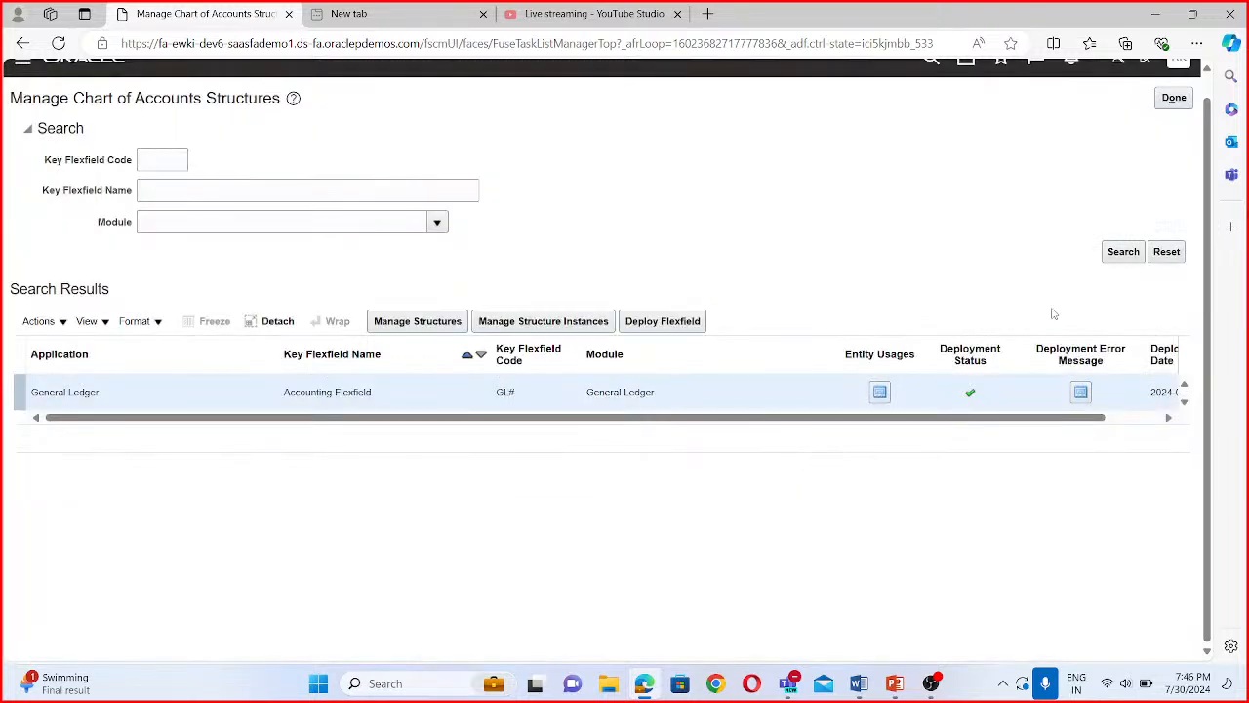
scroll(710, 314, up, 1)
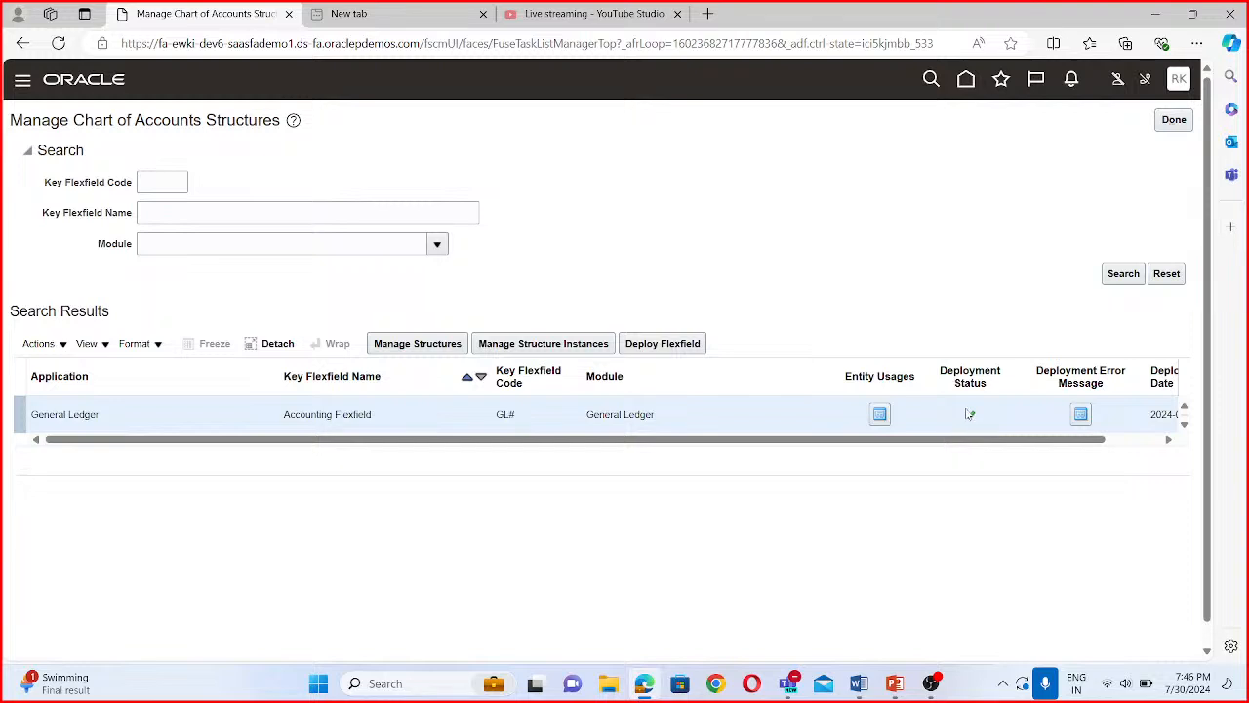
click(1187, 124)
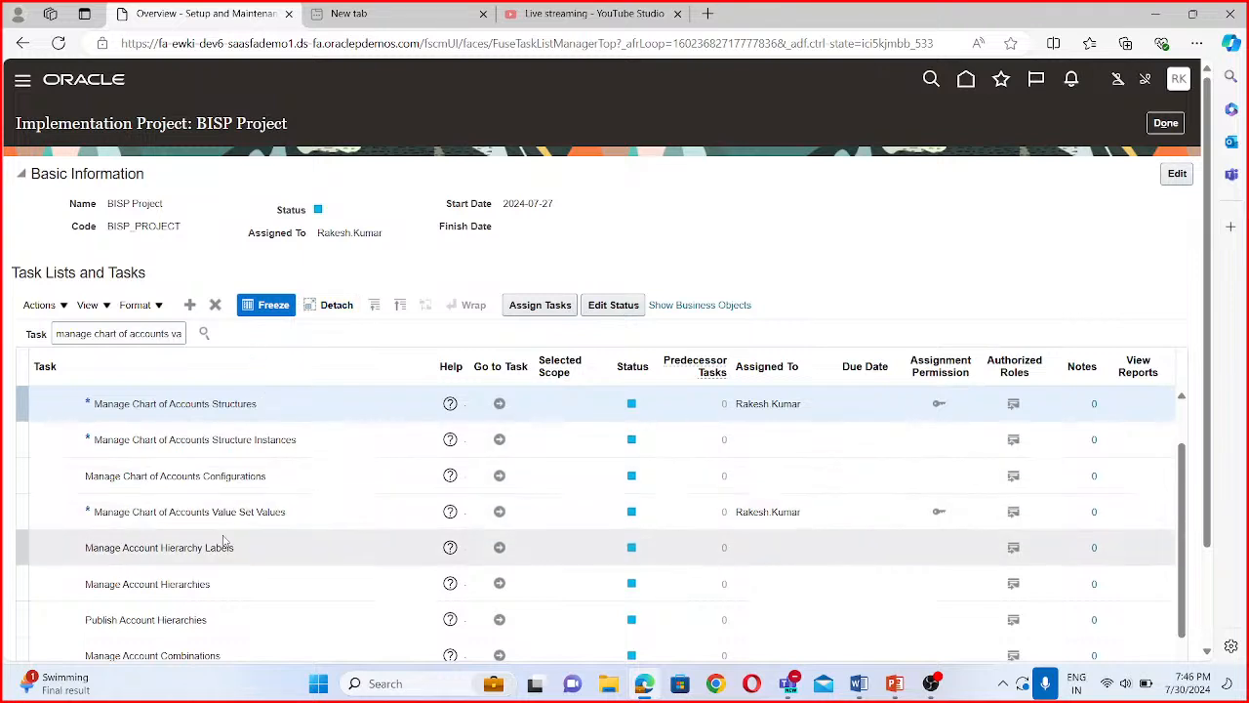
- Open the Manage Chart of Accounts Value Sets task and search for value set codes starting with BISP Inter
scroll(269, 512, down, 1)
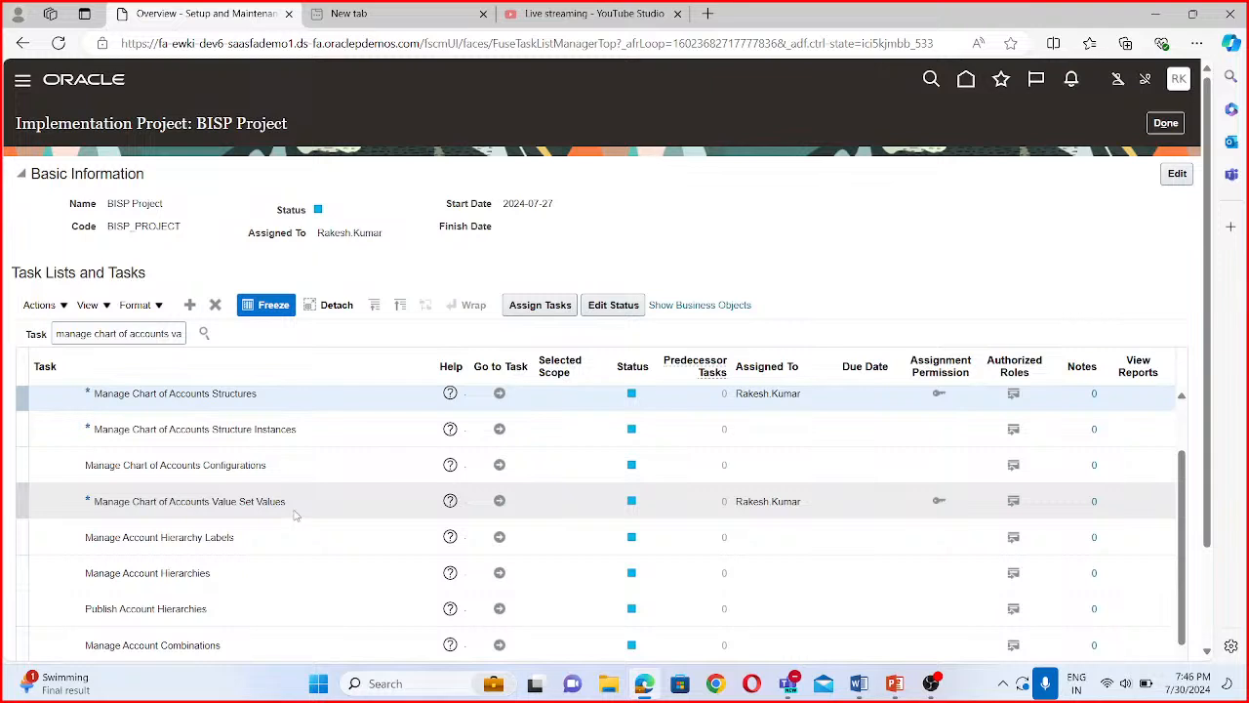
scroll(295, 516, up, 3)
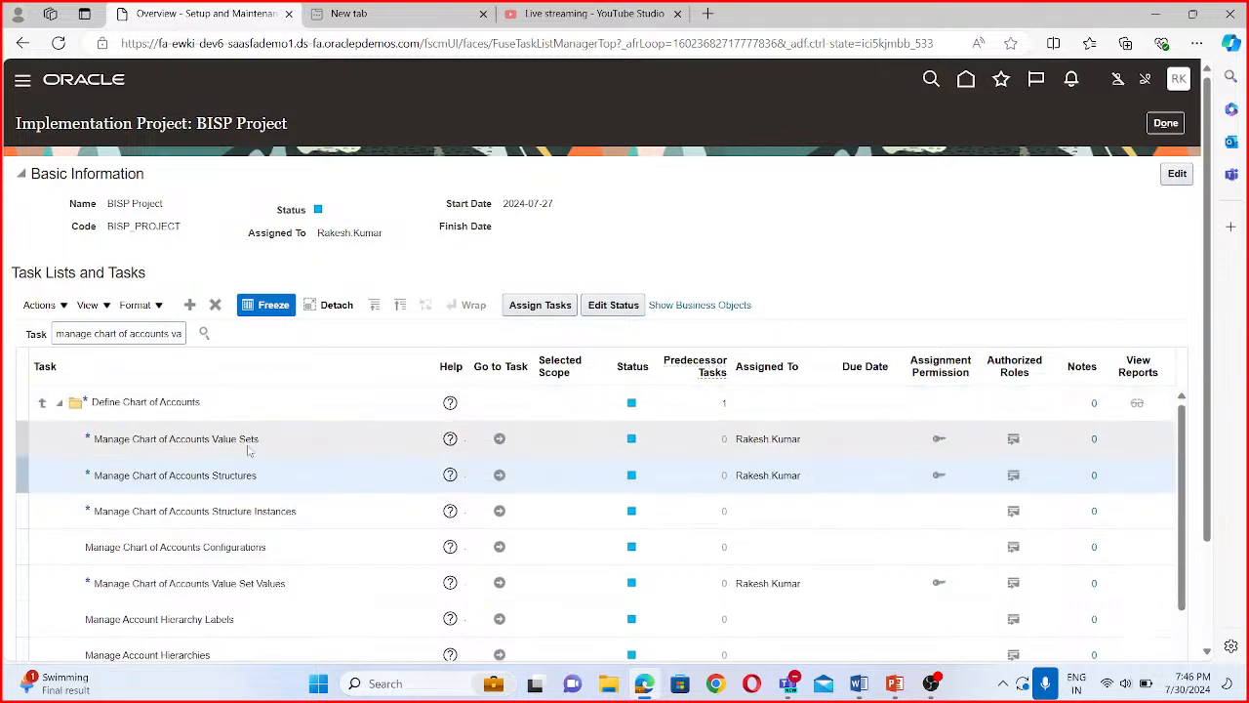
click(497, 438)
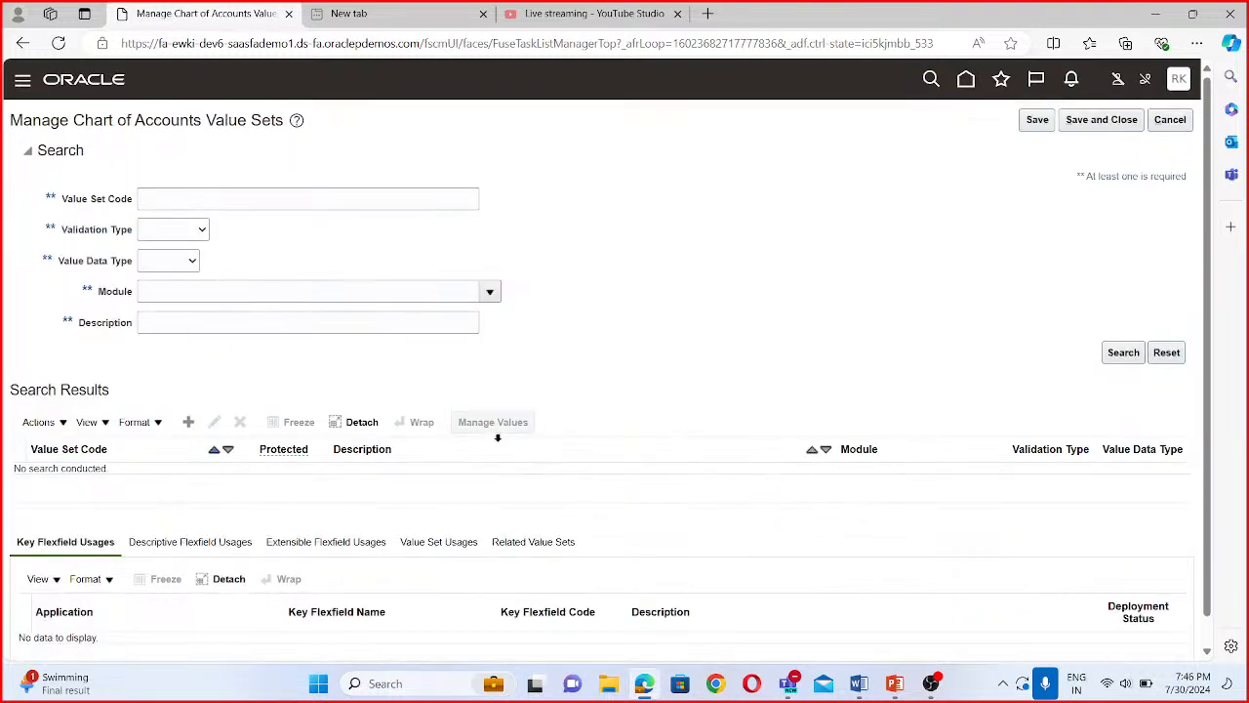
click(235, 200)
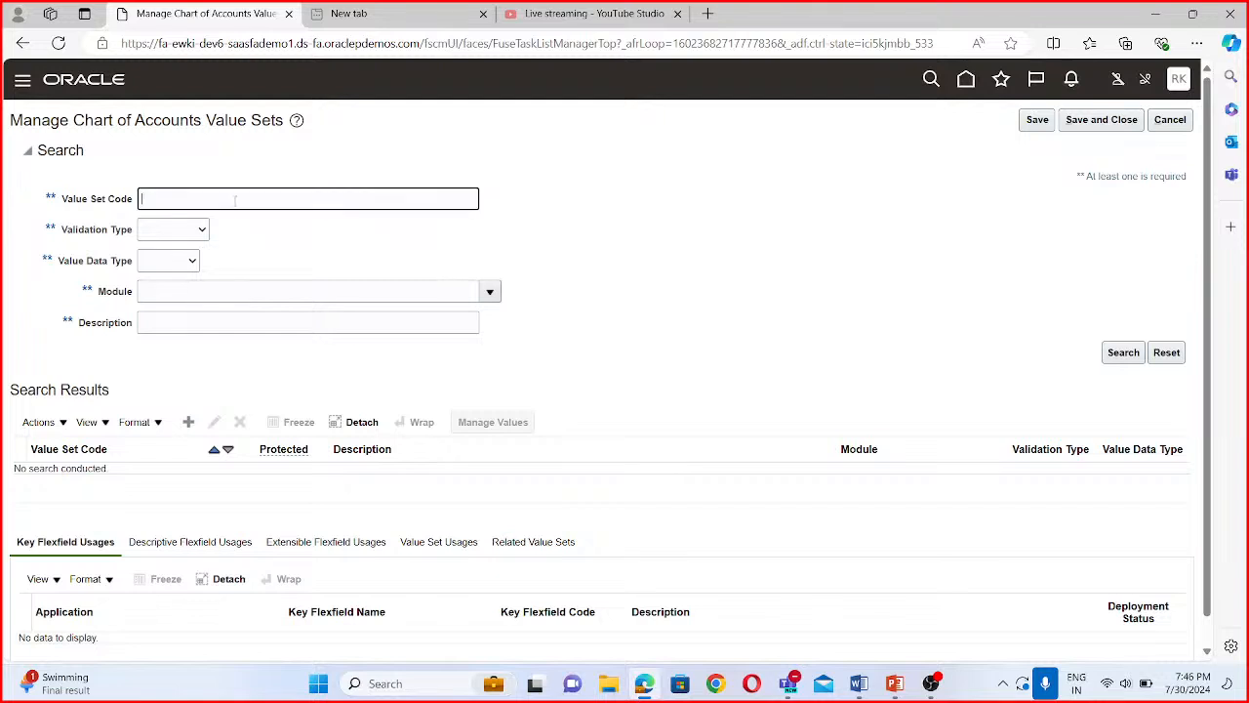
text(BISP Inter)
click(1132, 355)
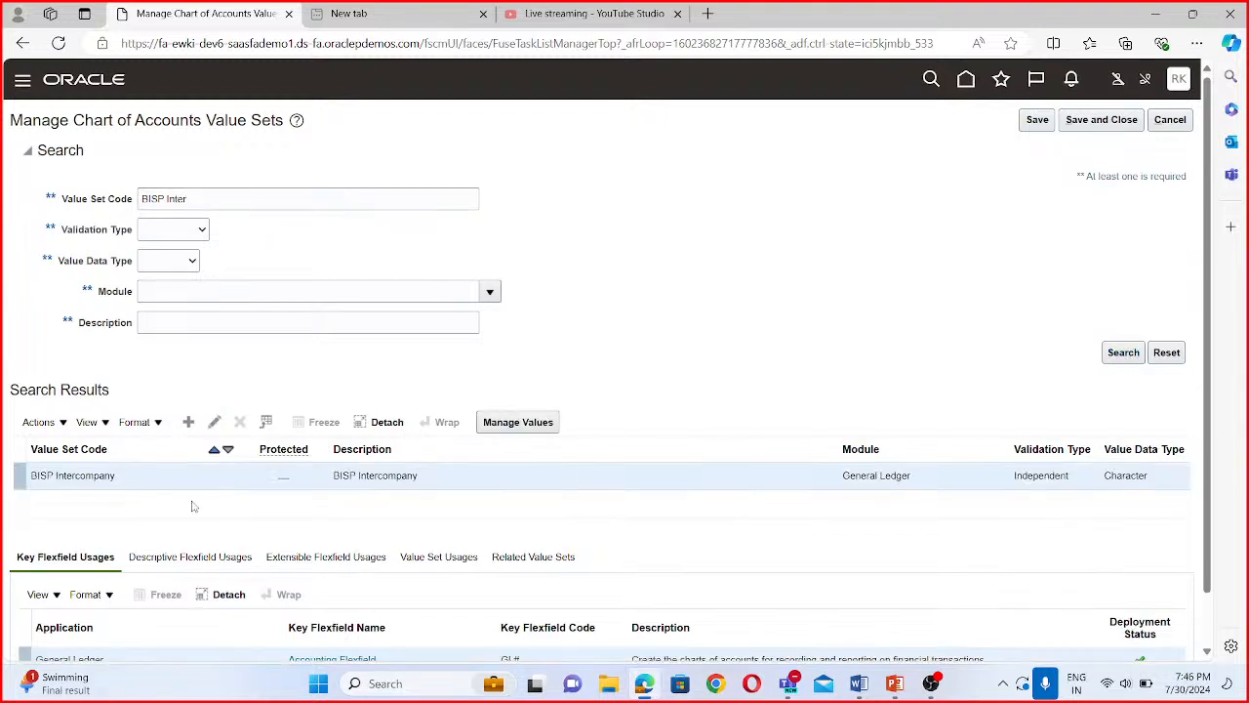
- Open the values of the BISP Intercompany value set, list them all and review the existing entries
click(514, 426)
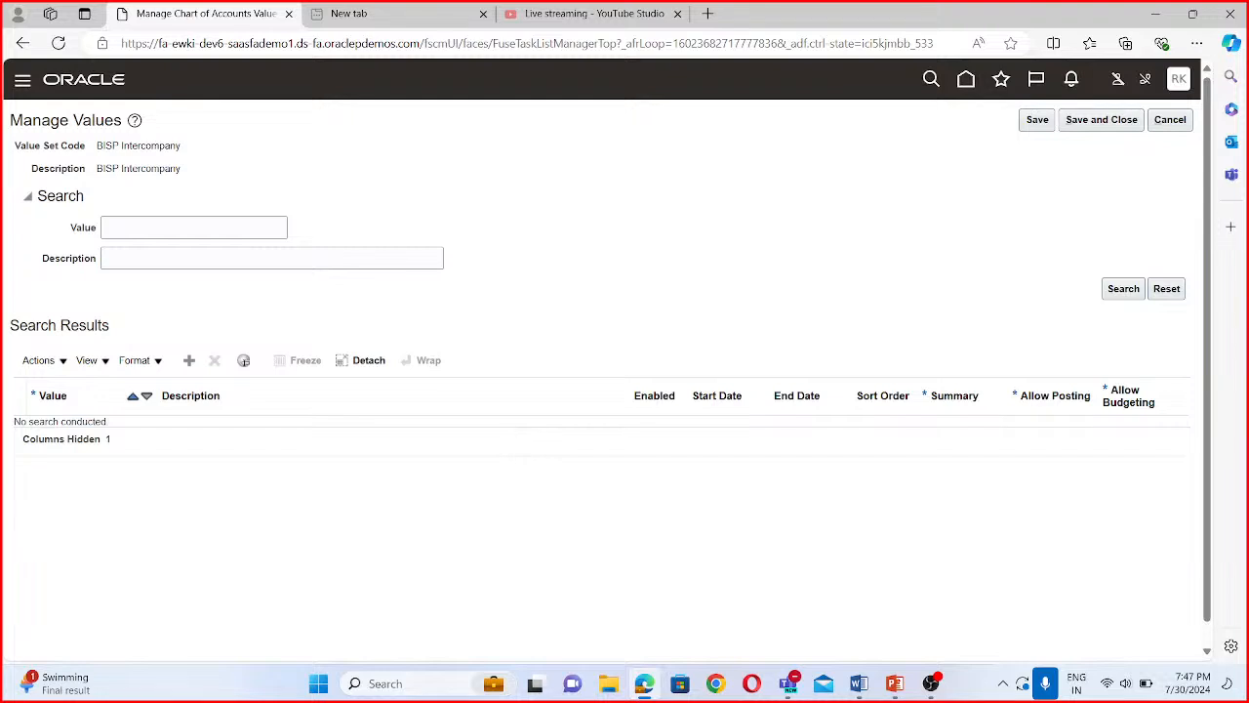
click(1123, 289)
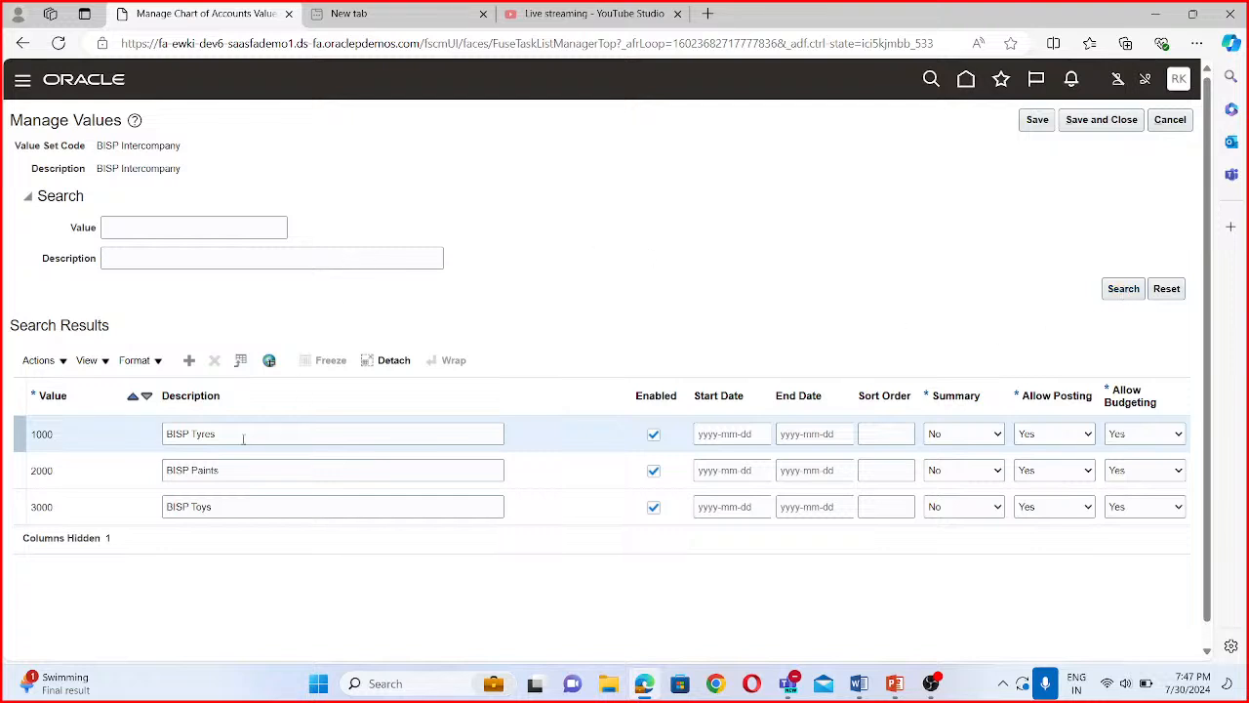
click(68, 509)
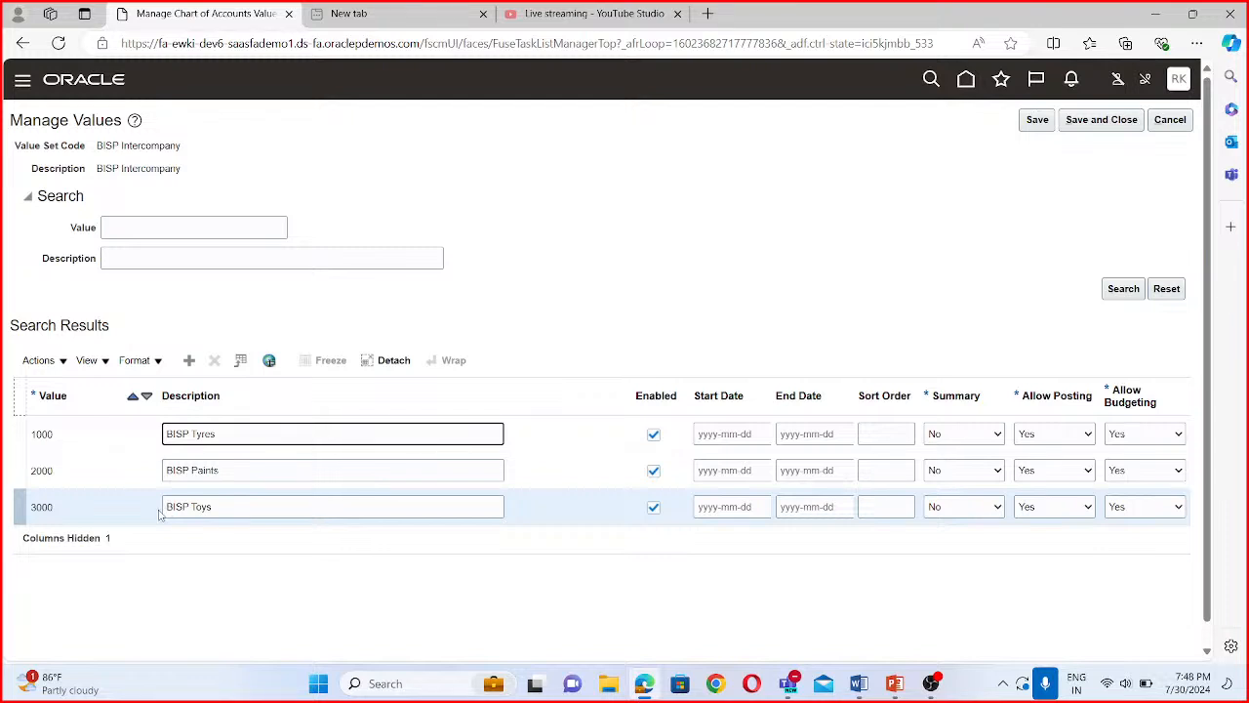
click(213, 505)
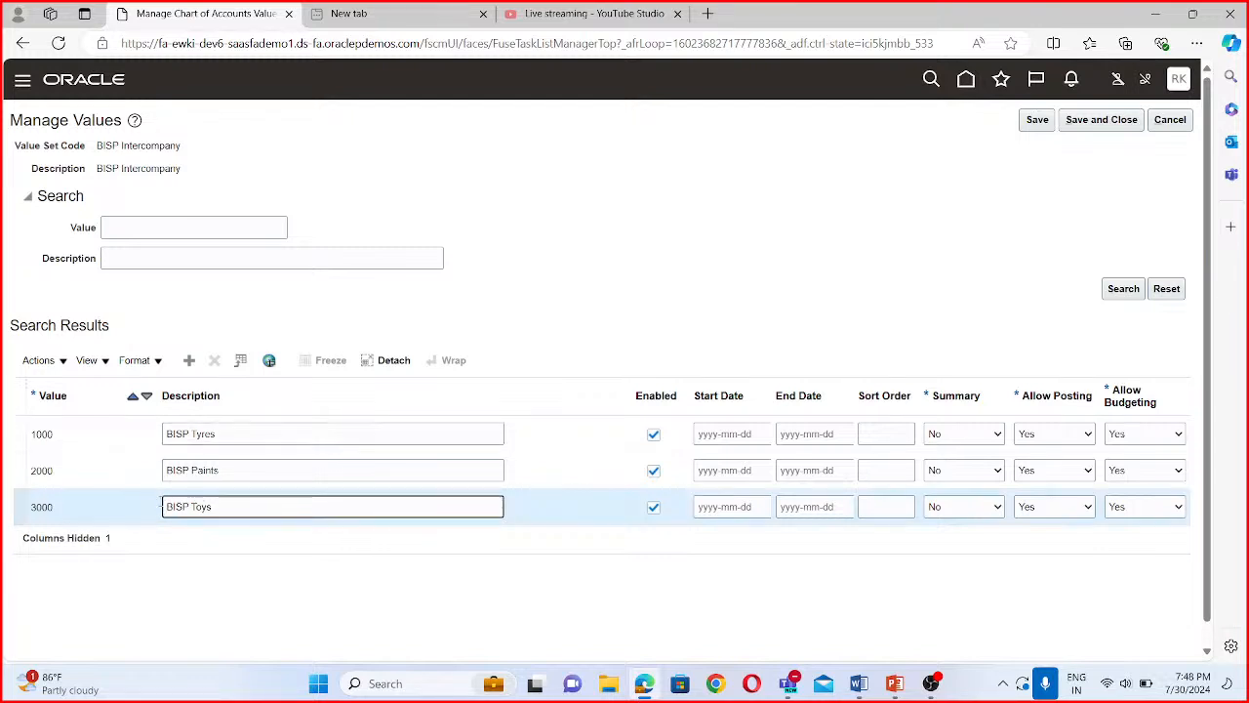
click(85, 435)
click(181, 437)
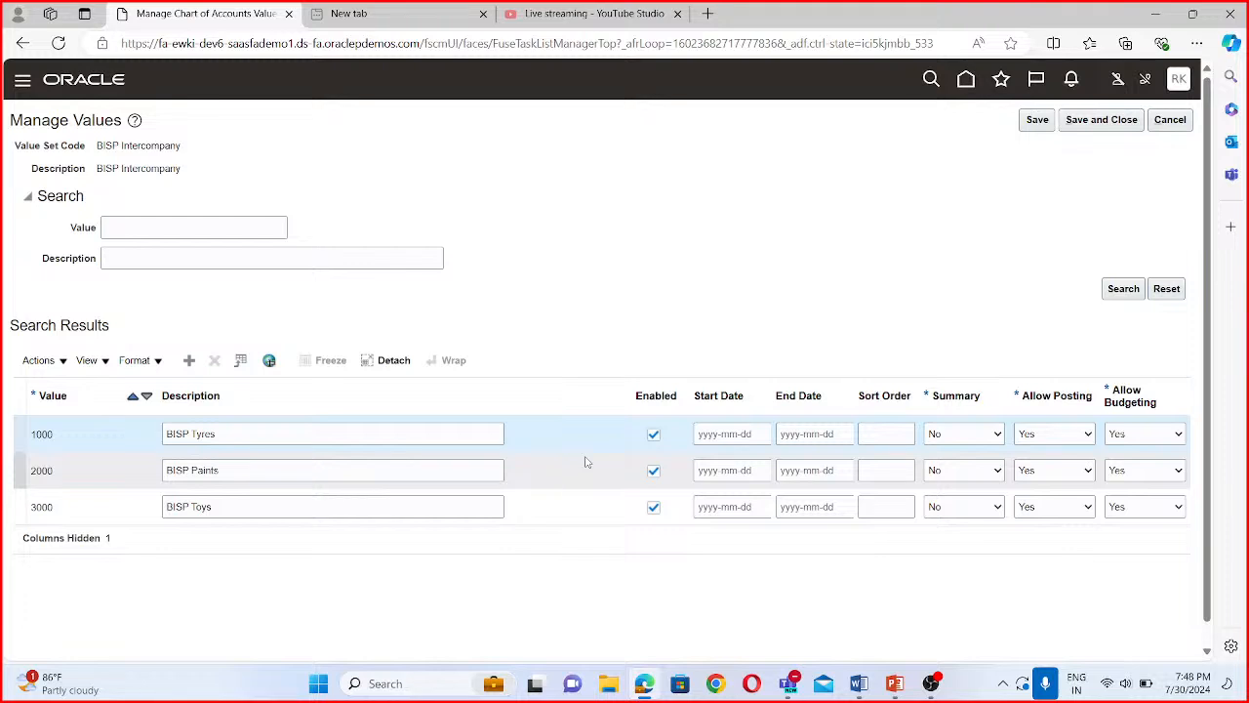
- Add the value 0000 with the description Default to BISP Intercompany, save it and return to the project's task list
click(191, 361)
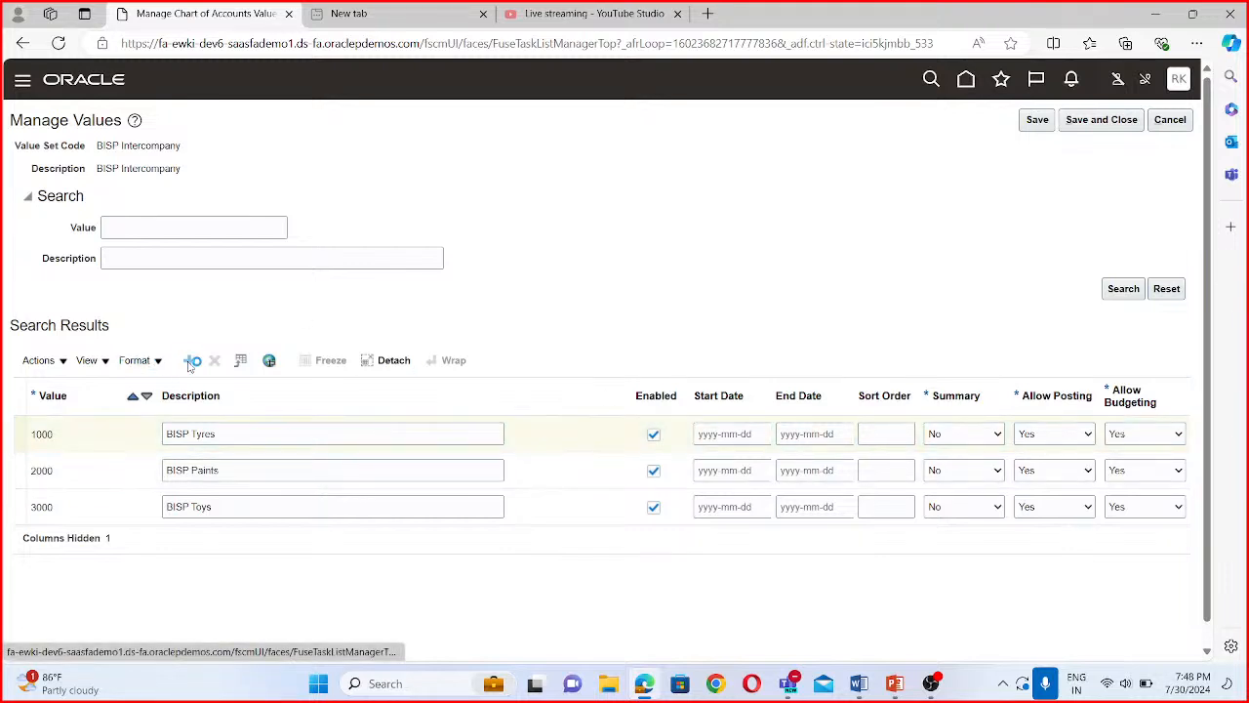
click(115, 434)
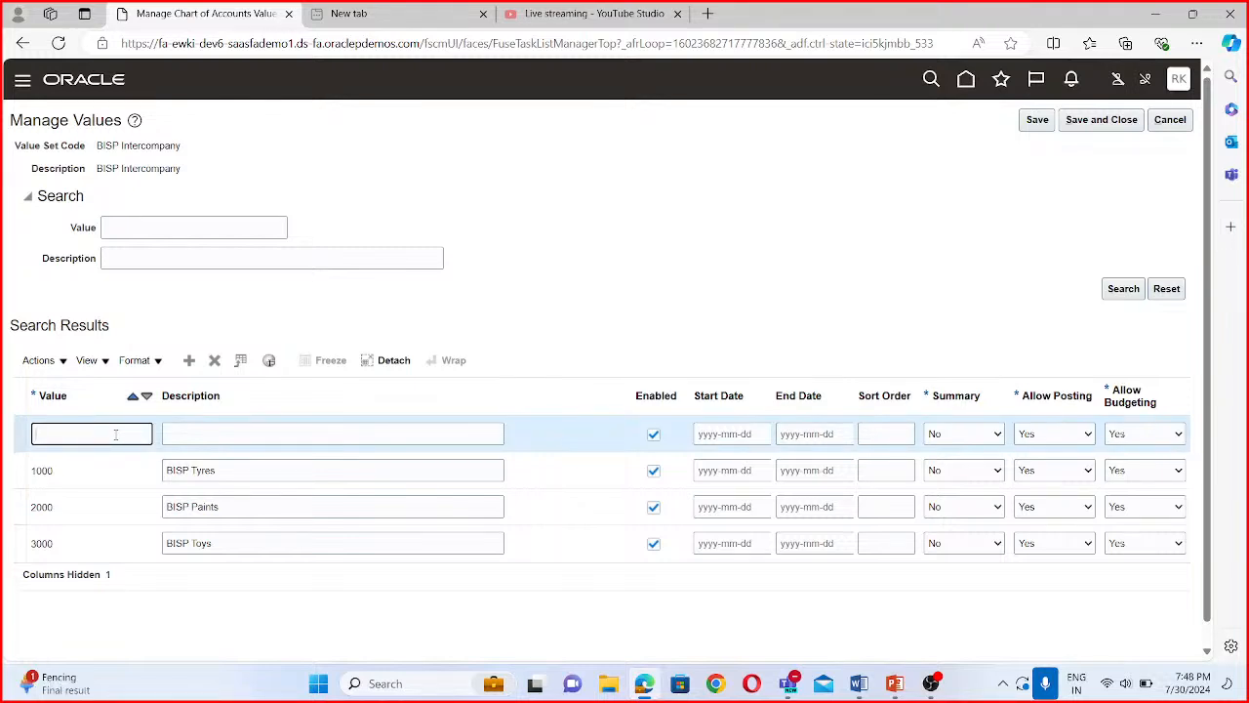
text(0000)
click(207, 434)
text(Deaf)
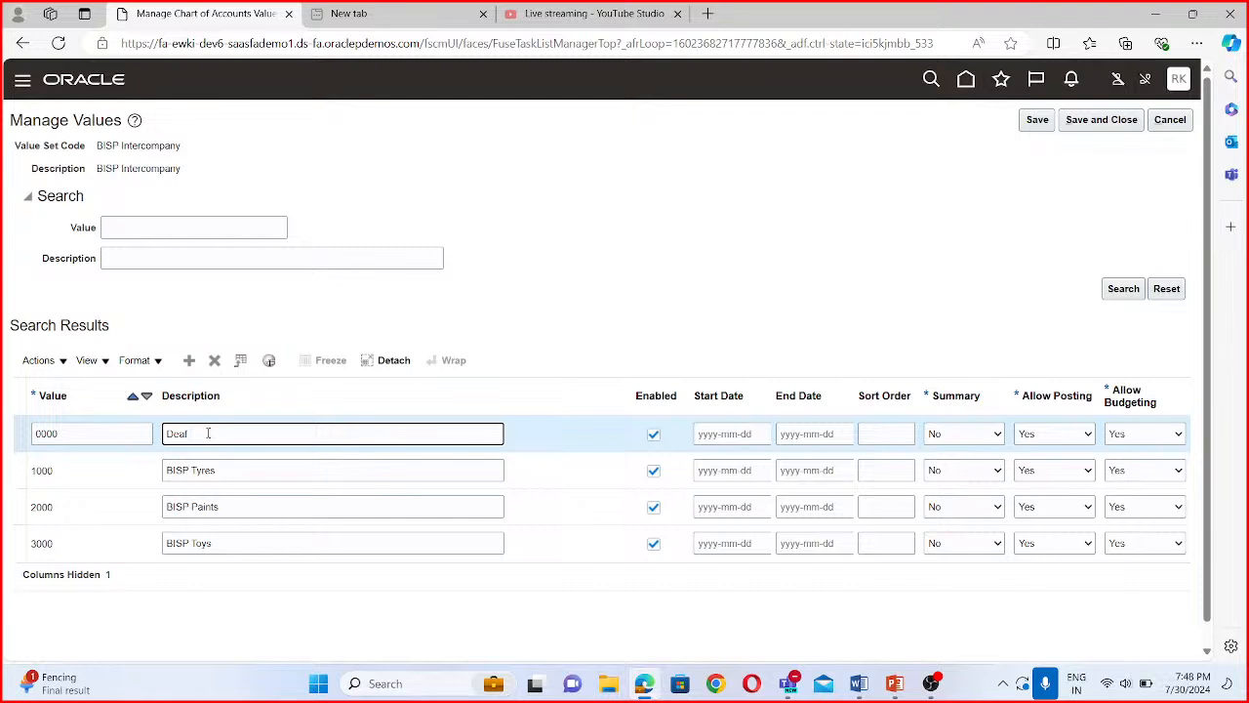
key(BackSpace)
text(fault)
click(1095, 121)
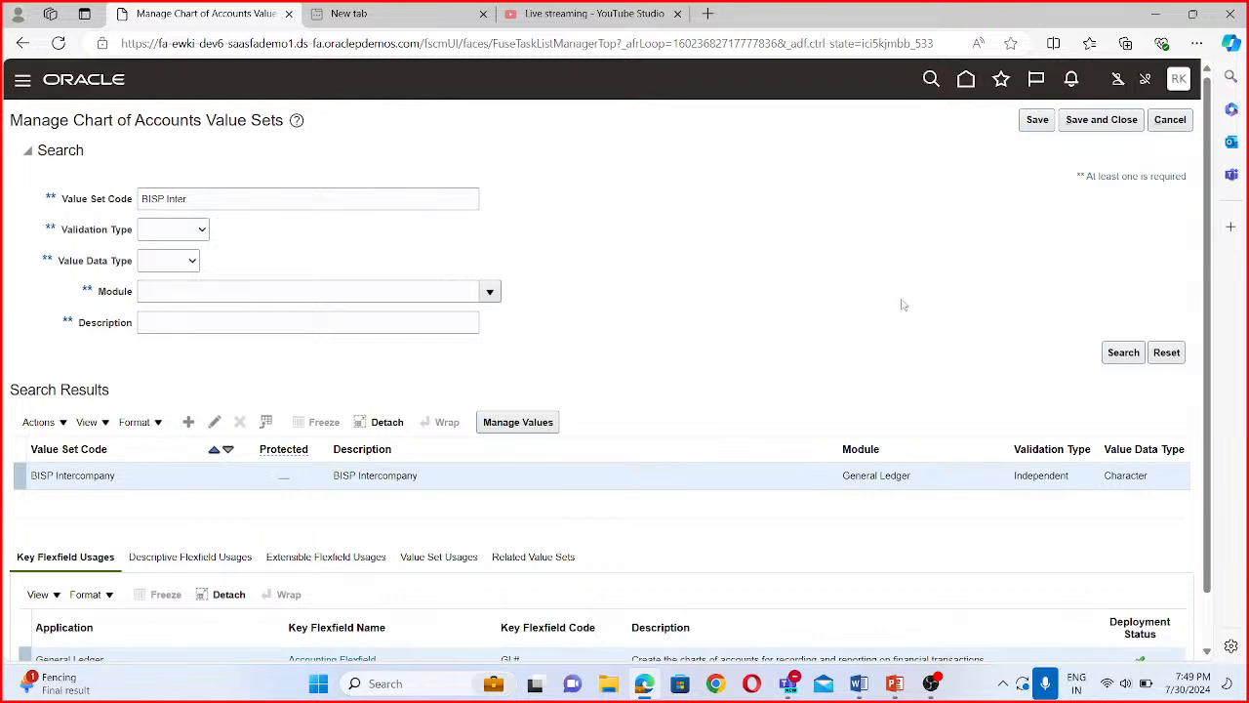
click(1126, 128)
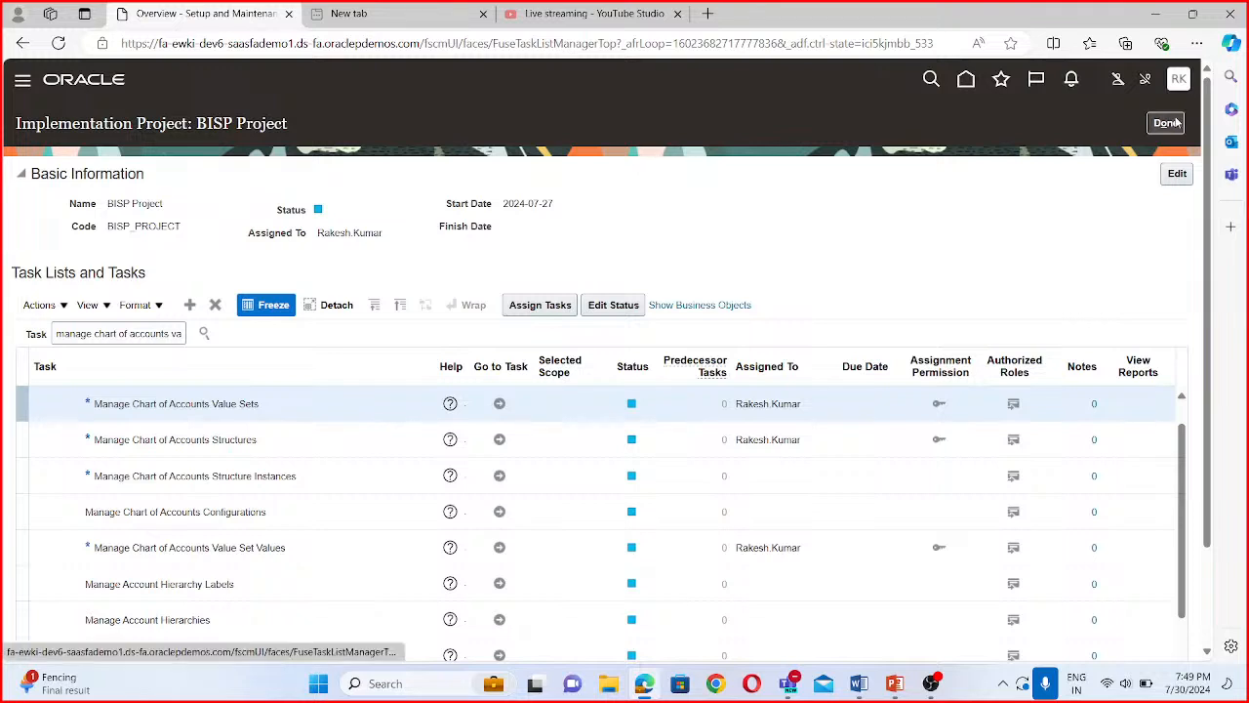
- Reopen BISP Project, search its tasks for Manage Primary Ledger and go to the Manage Primary Ledgers task
click(1168, 123)
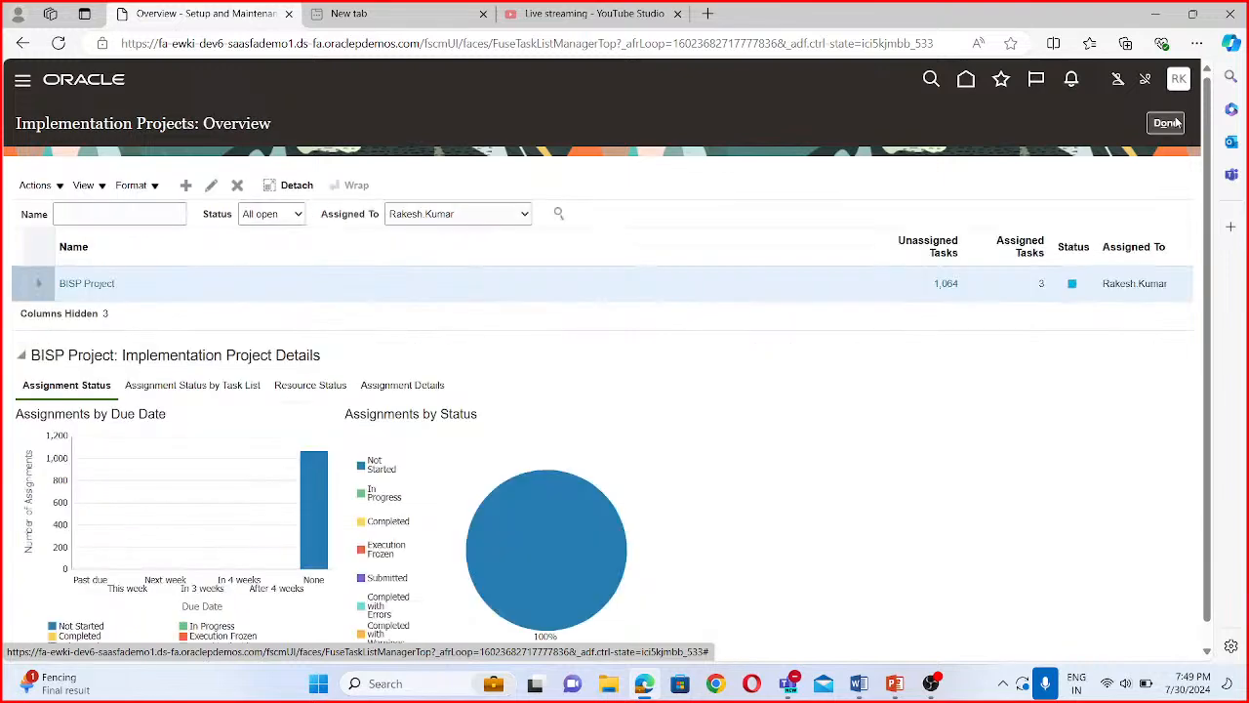
click(102, 284)
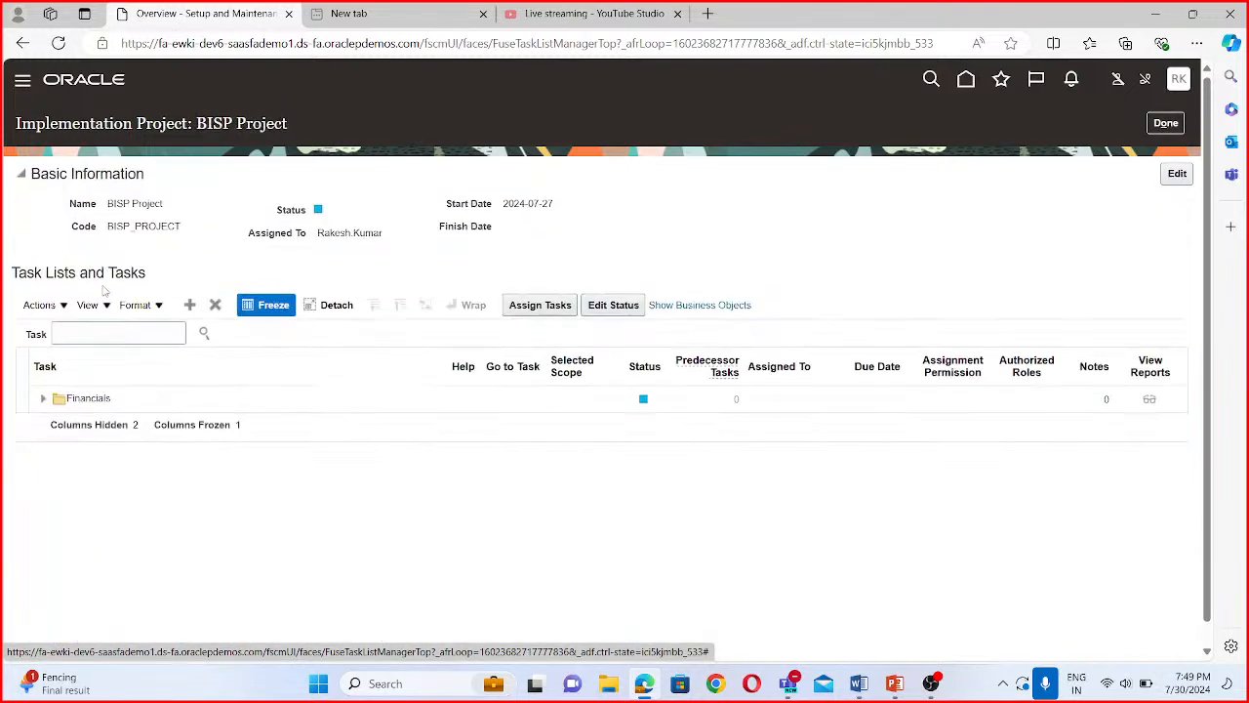
click(101, 333)
text(M)
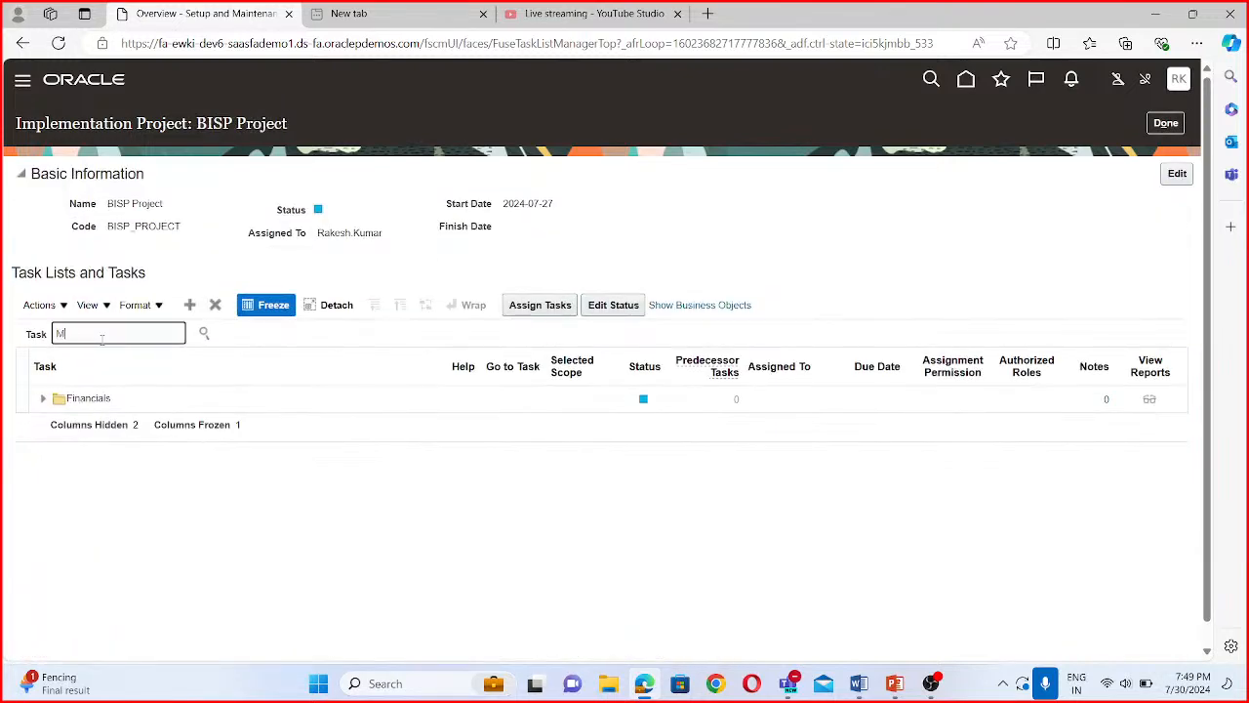
text(anage Primary Ledger)
click(203, 334)
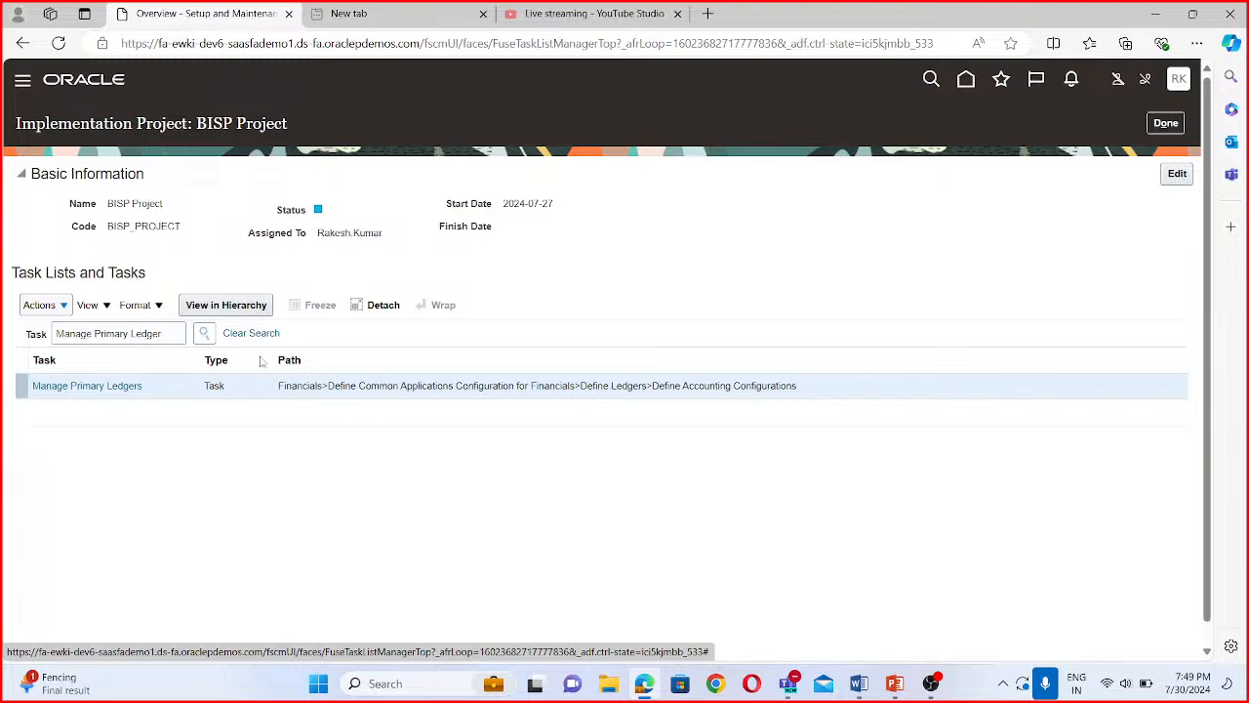
click(117, 386)
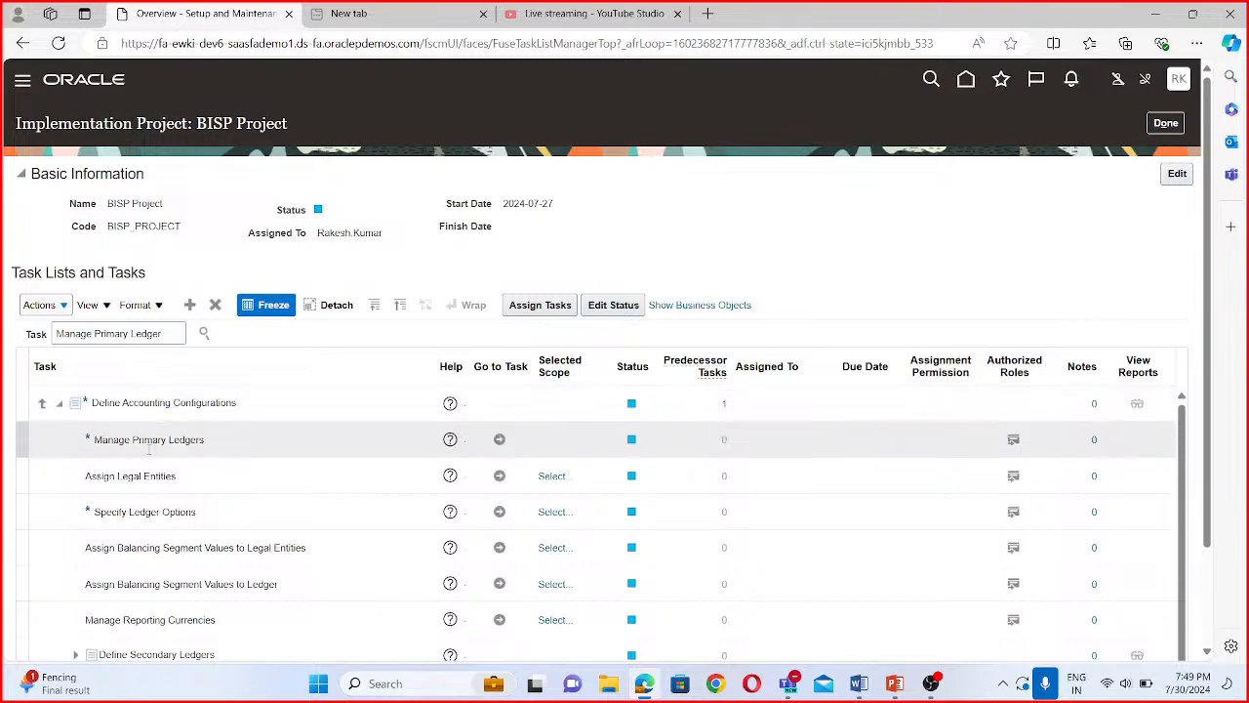
click(500, 441)
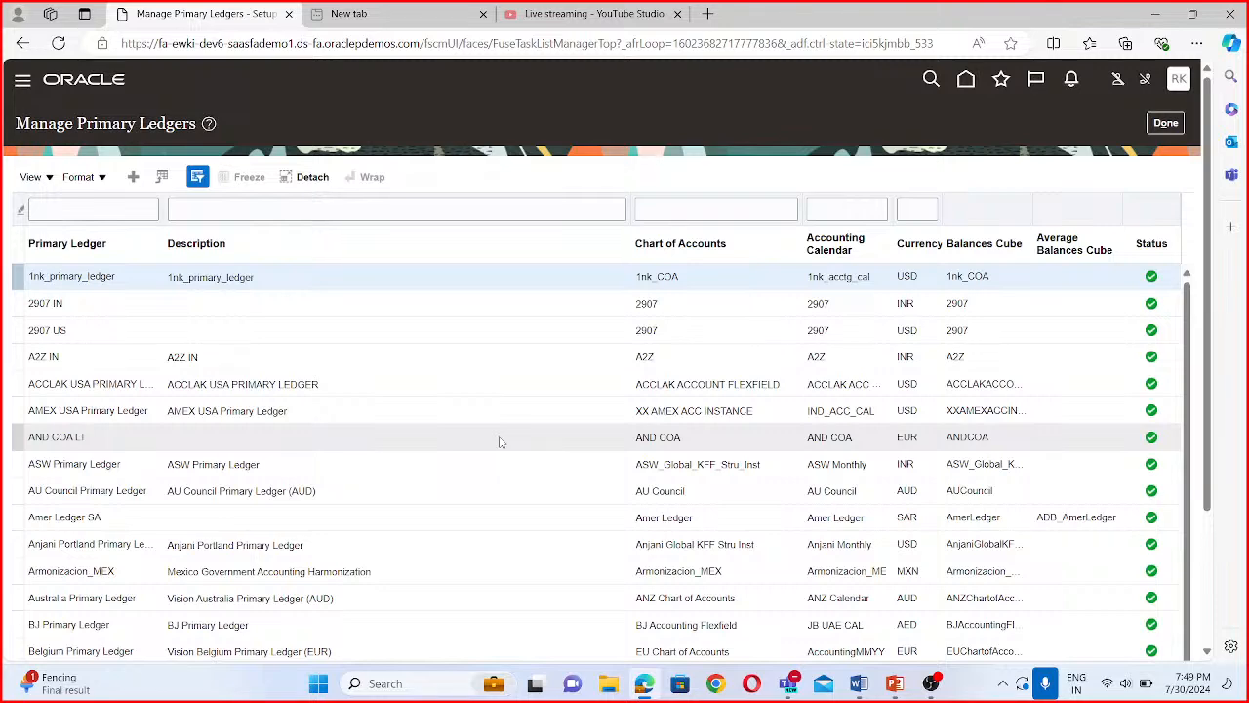
- Start a new primary ledger with the name and description BISP Primary Ledger and the chart of accounts BISP Accounting Flex
click(135, 178)
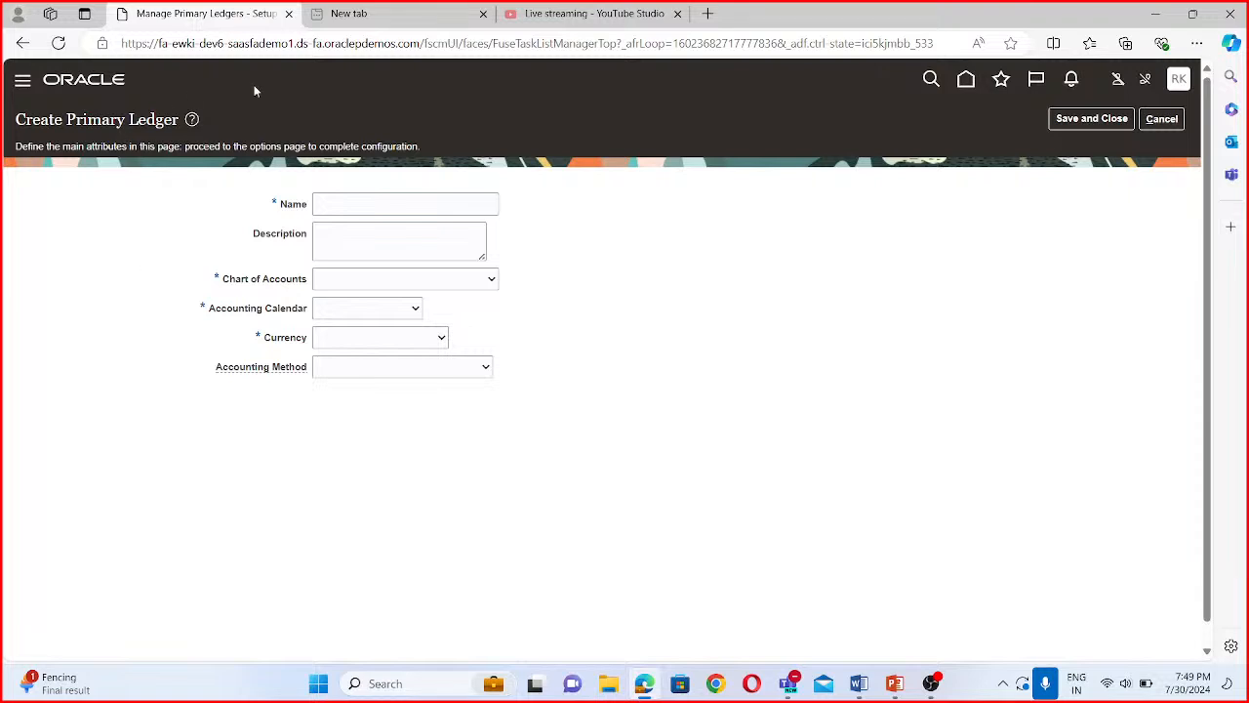
click(355, 205)
text(BI)
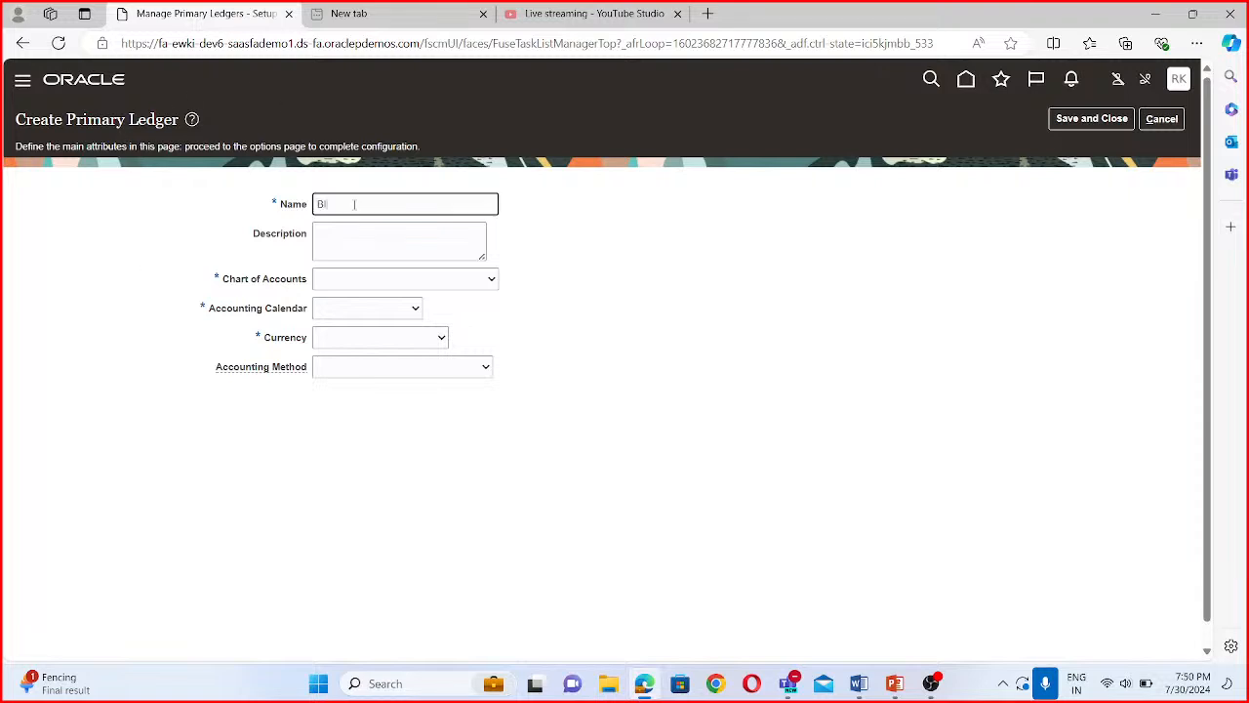
text(SP Primary Ledger)
key(Tab)
key(shift+Tab)
key(ctrl+c)
click(410, 244)
key(ctrl+v)
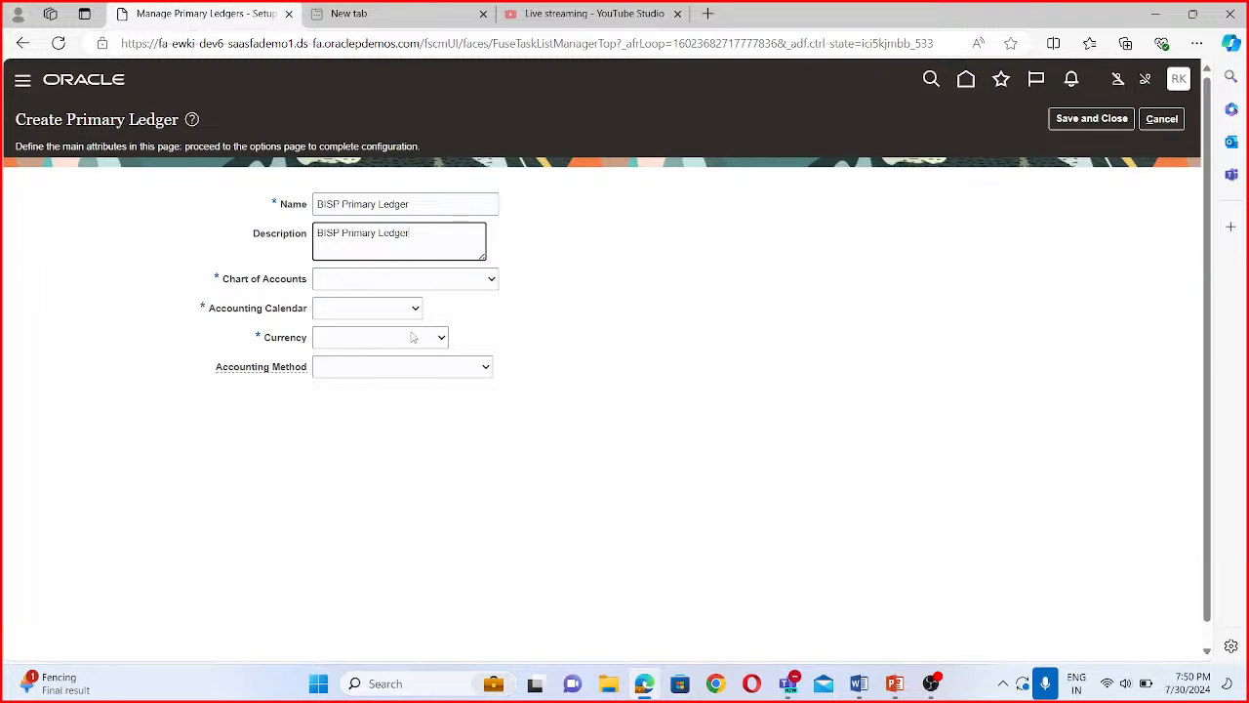
click(422, 282)
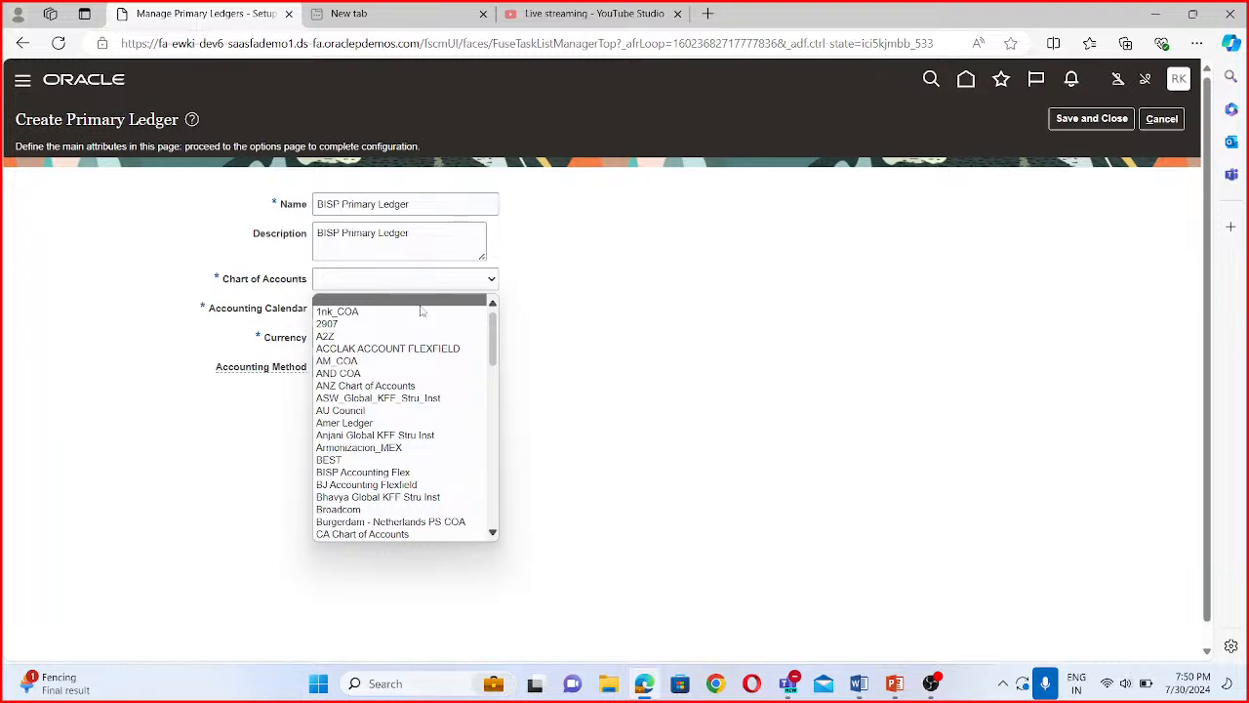
click(389, 474)
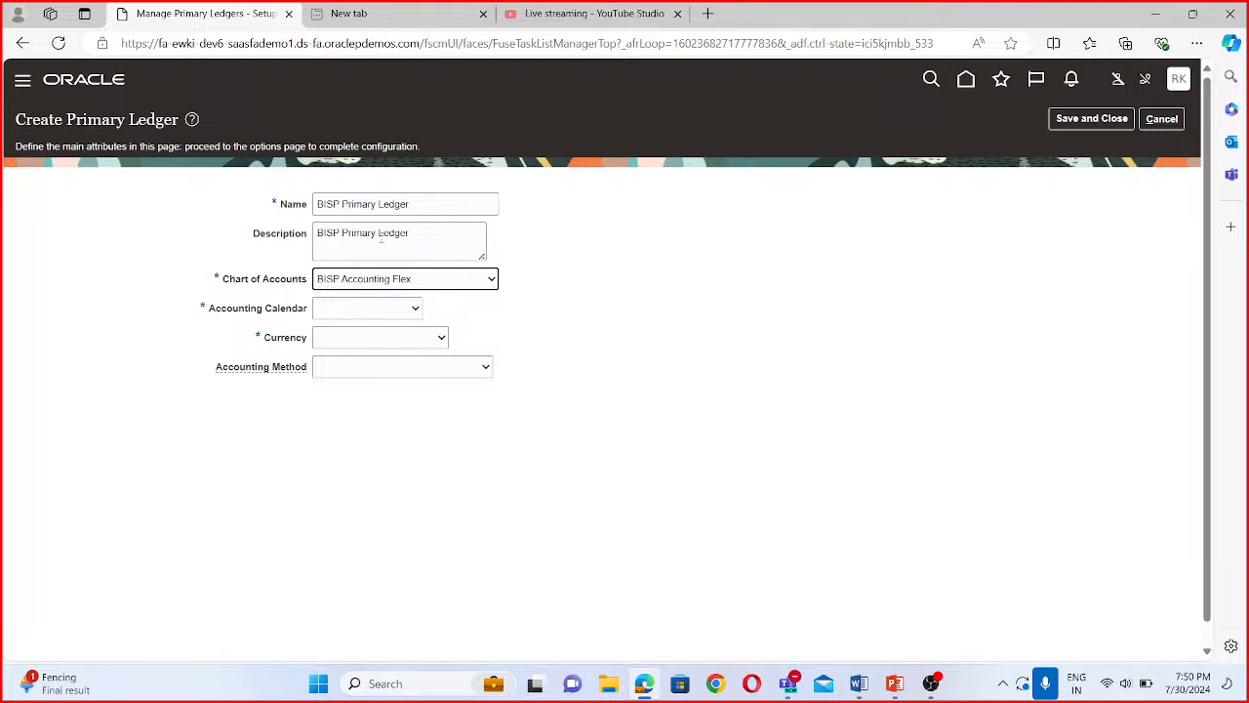
click(371, 316)
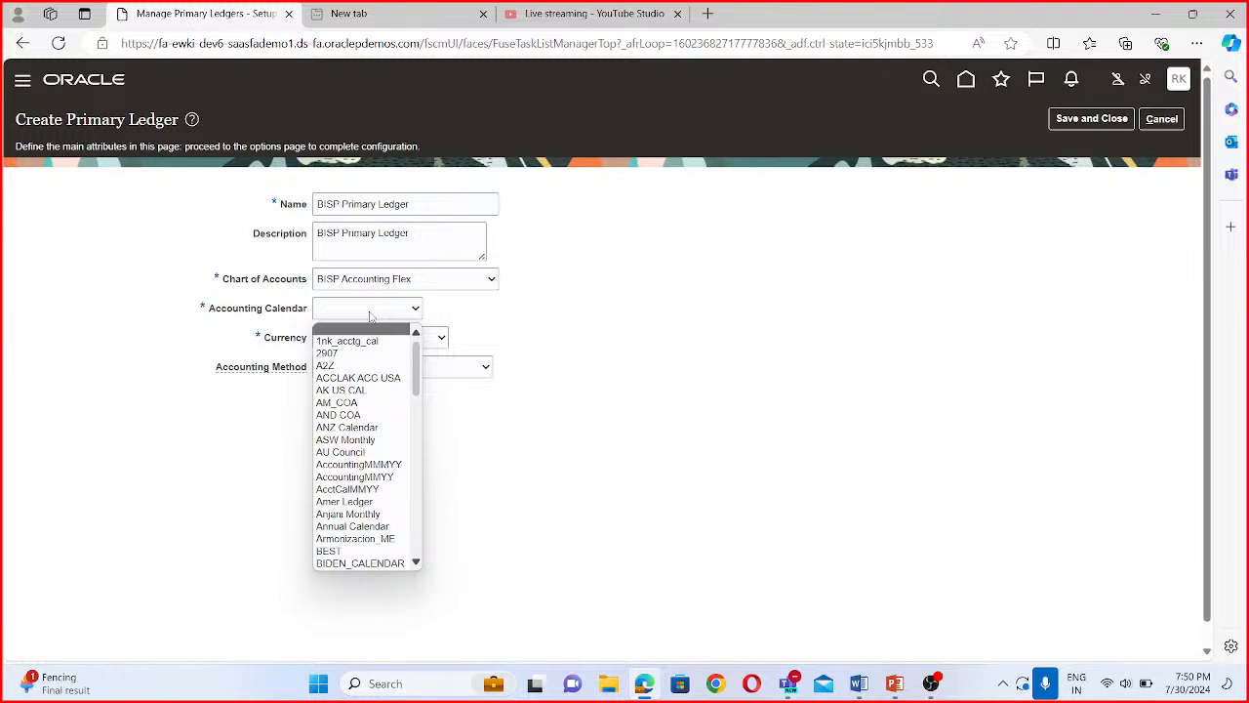
text(bi)
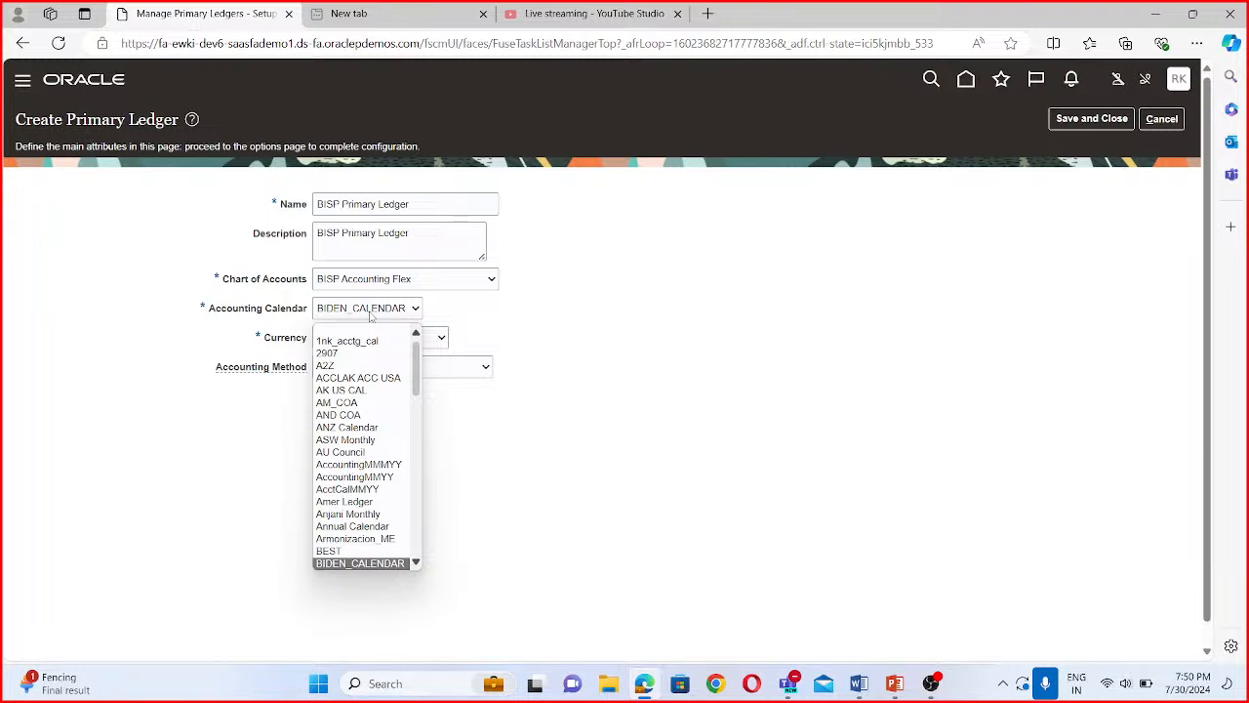
click(535, 520)
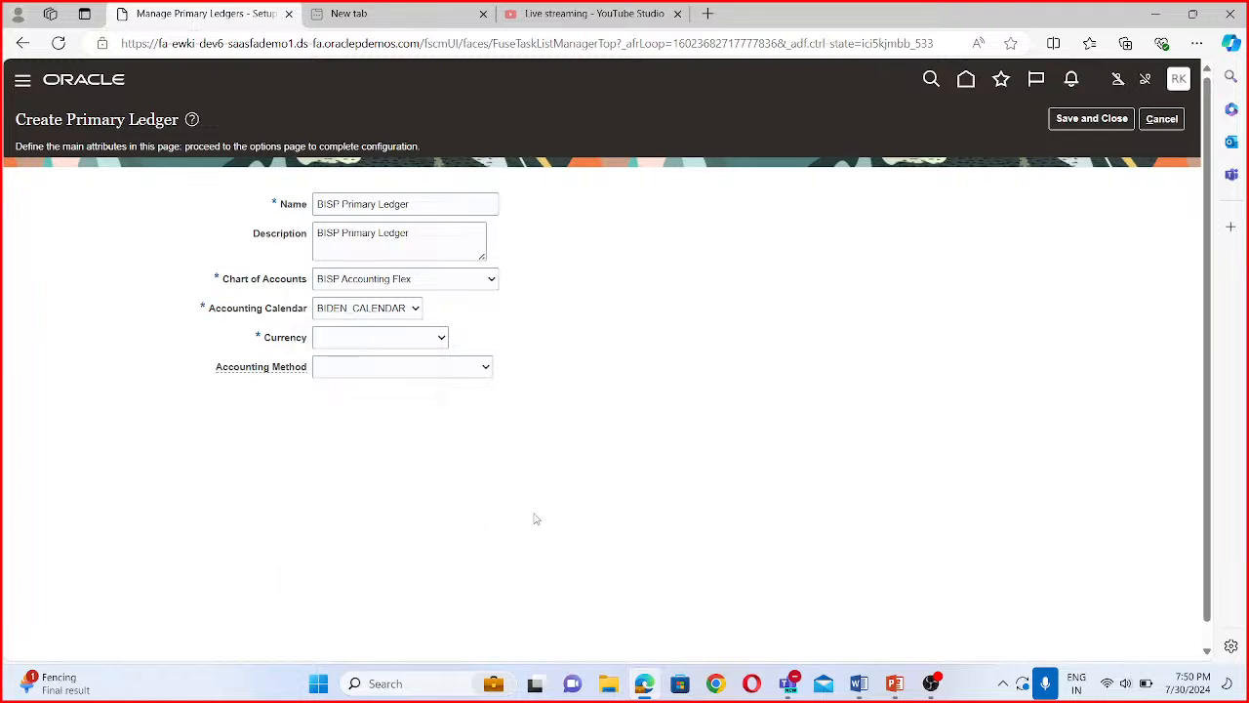
click(376, 338)
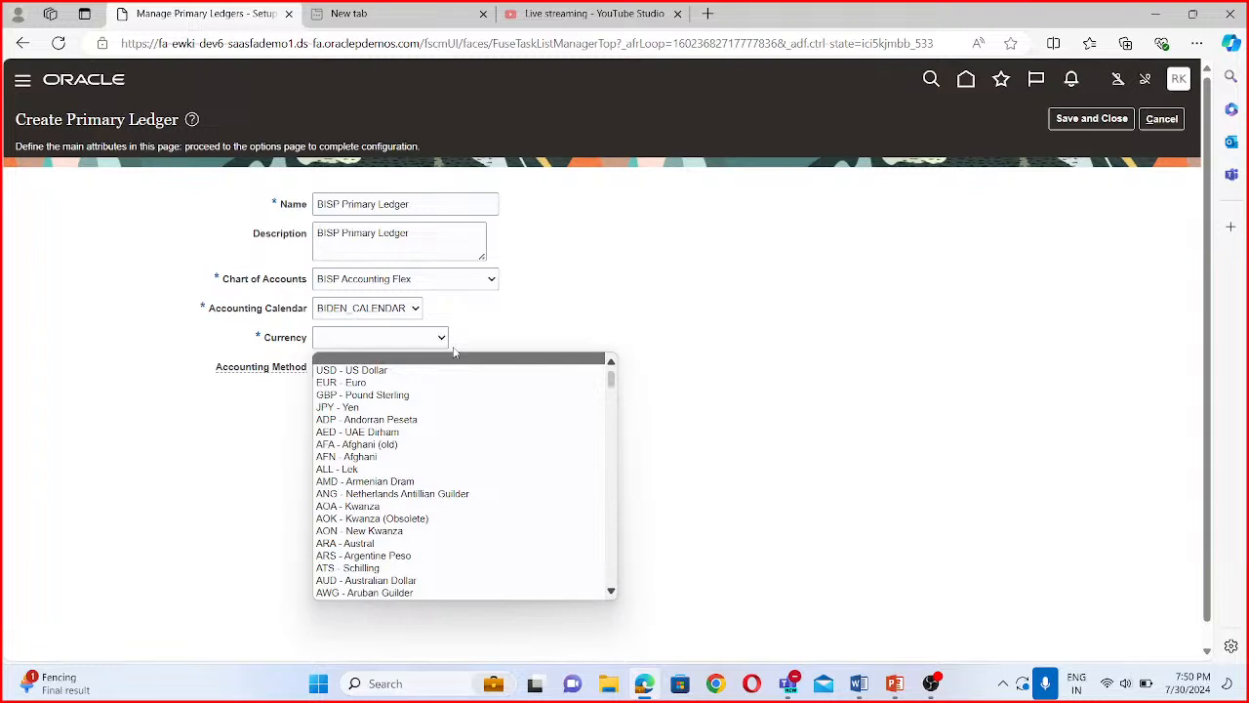
click(415, 308)
scroll(371, 390, down, 1)
scroll(373, 395, down, 5)
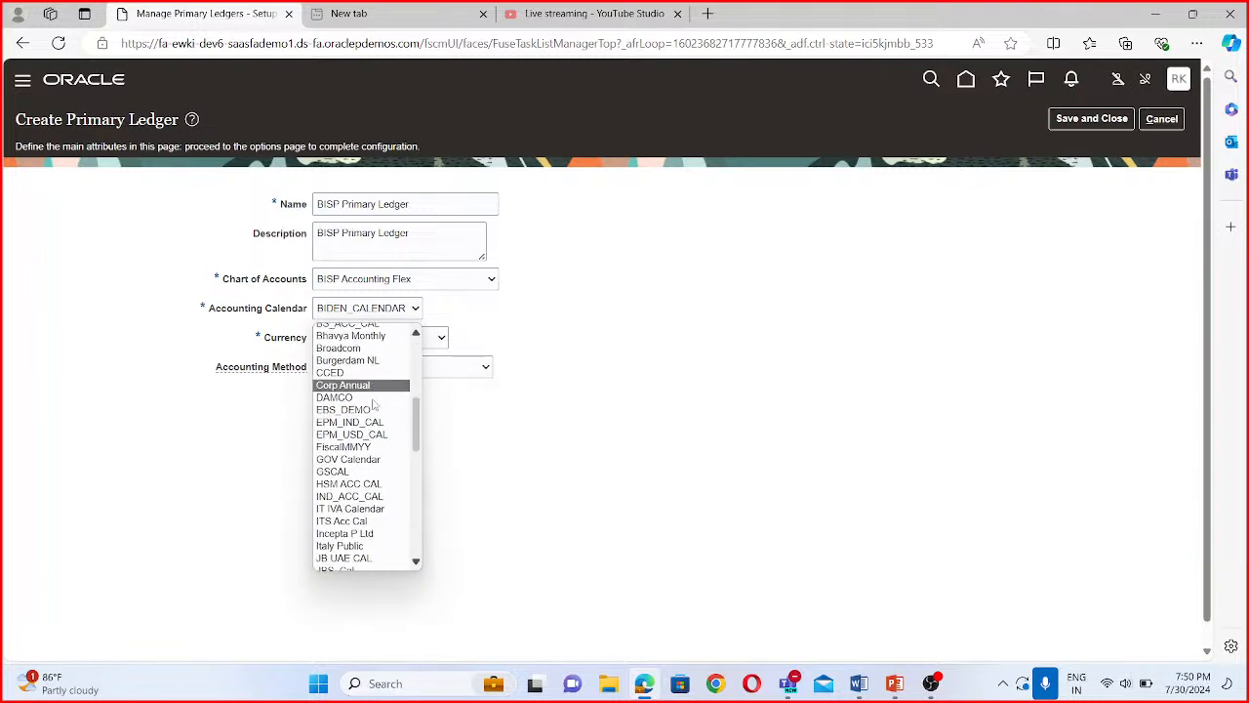
scroll(374, 405, down, 10)
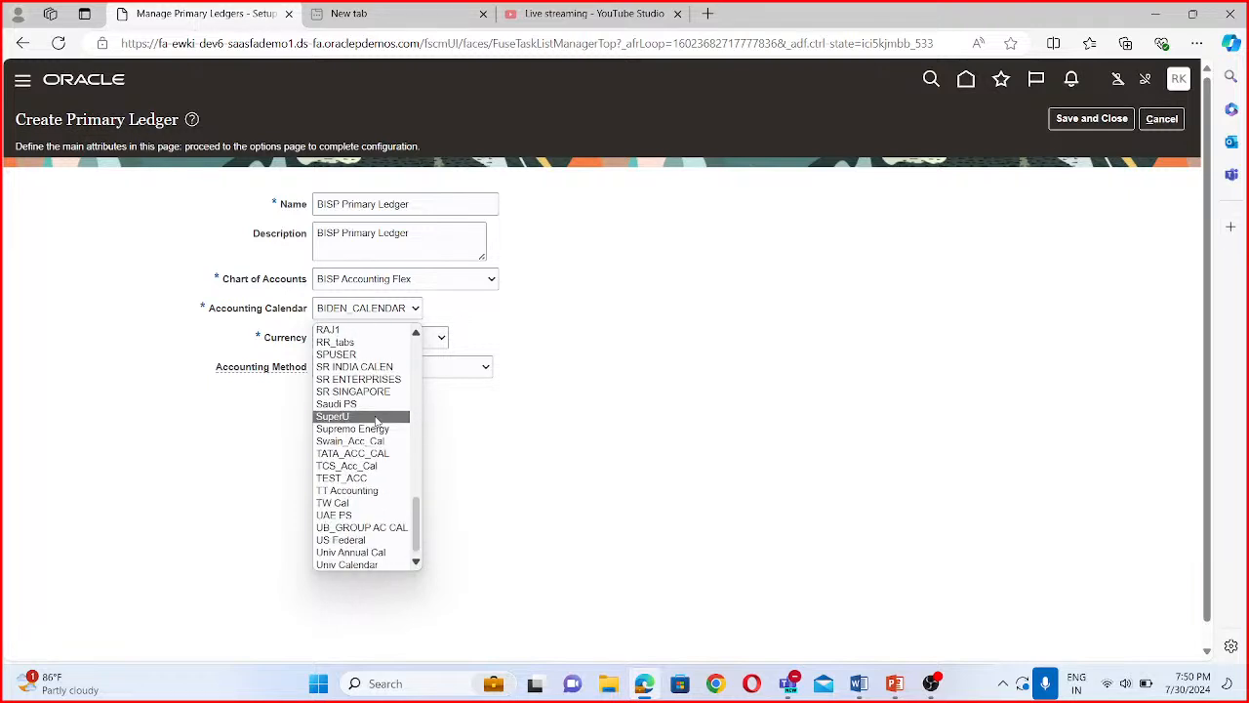
scroll(387, 506, up, 15)
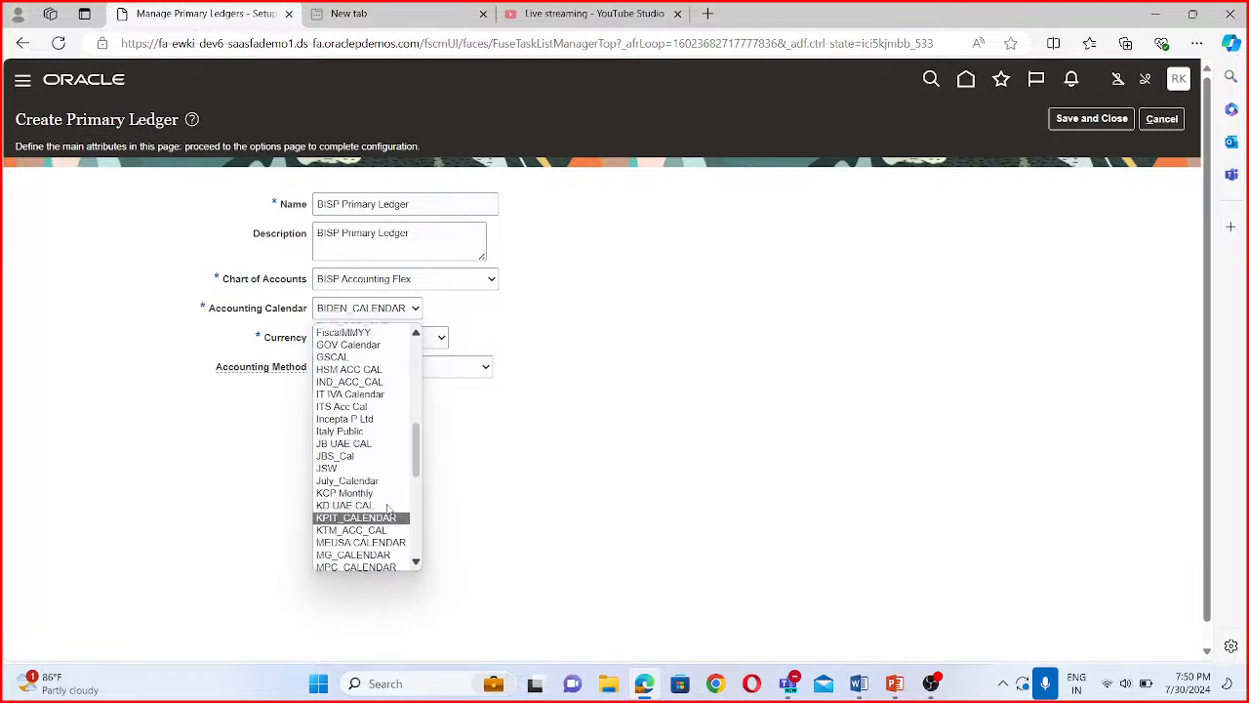
click(572, 436)
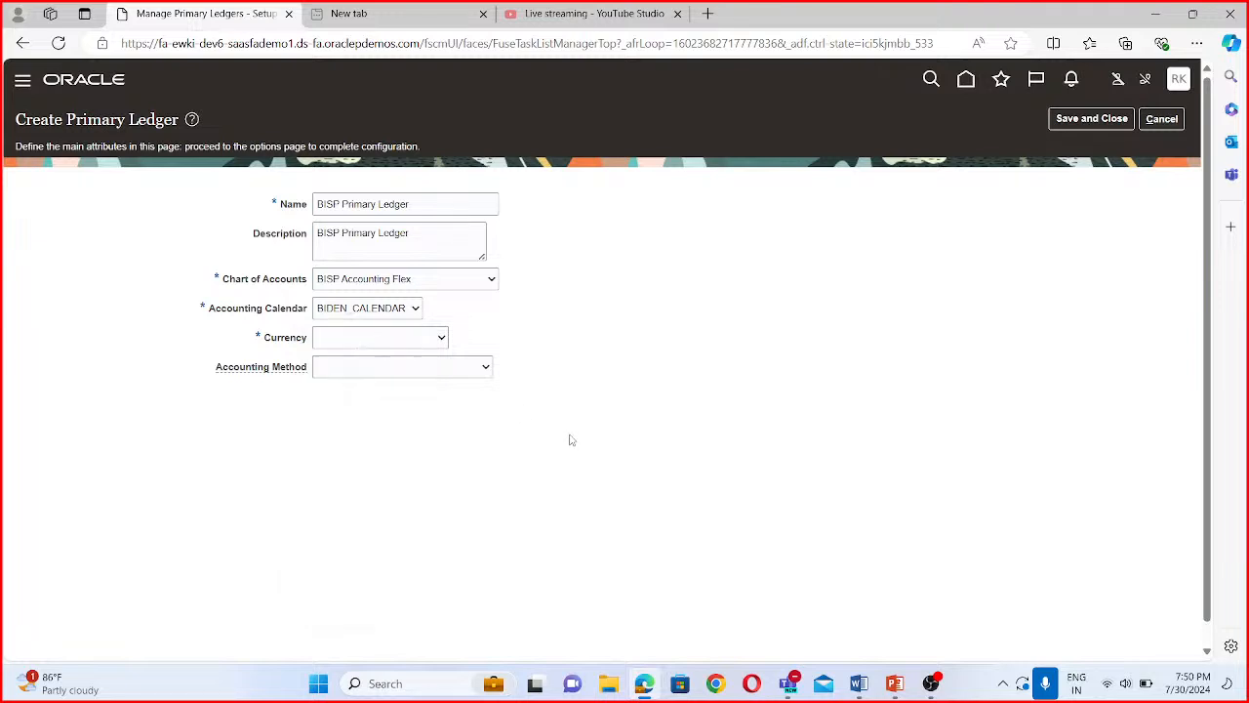
- Set the ledger's accounting calendar to BISP ACC CL, currency to USD - US Dollar and accounting method to Standard Accrual, and save it
click(406, 310)
scroll(384, 403, down, 2)
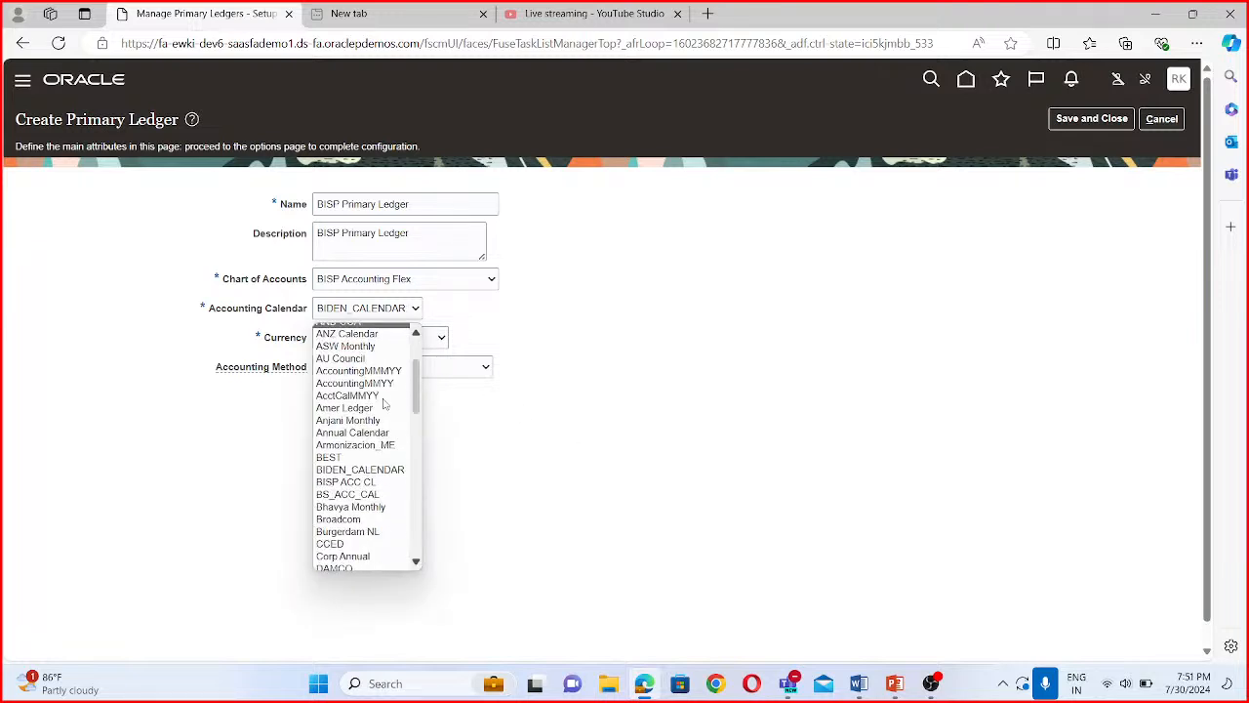
click(337, 484)
click(367, 345)
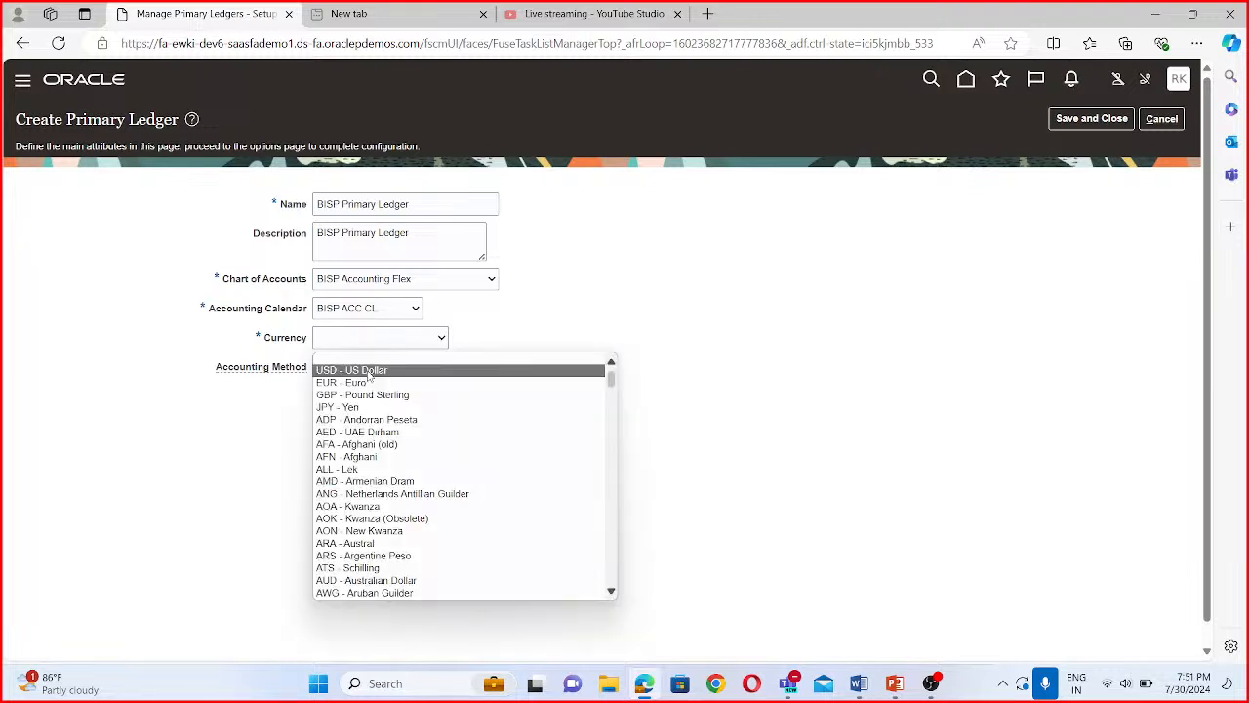
click(370, 372)
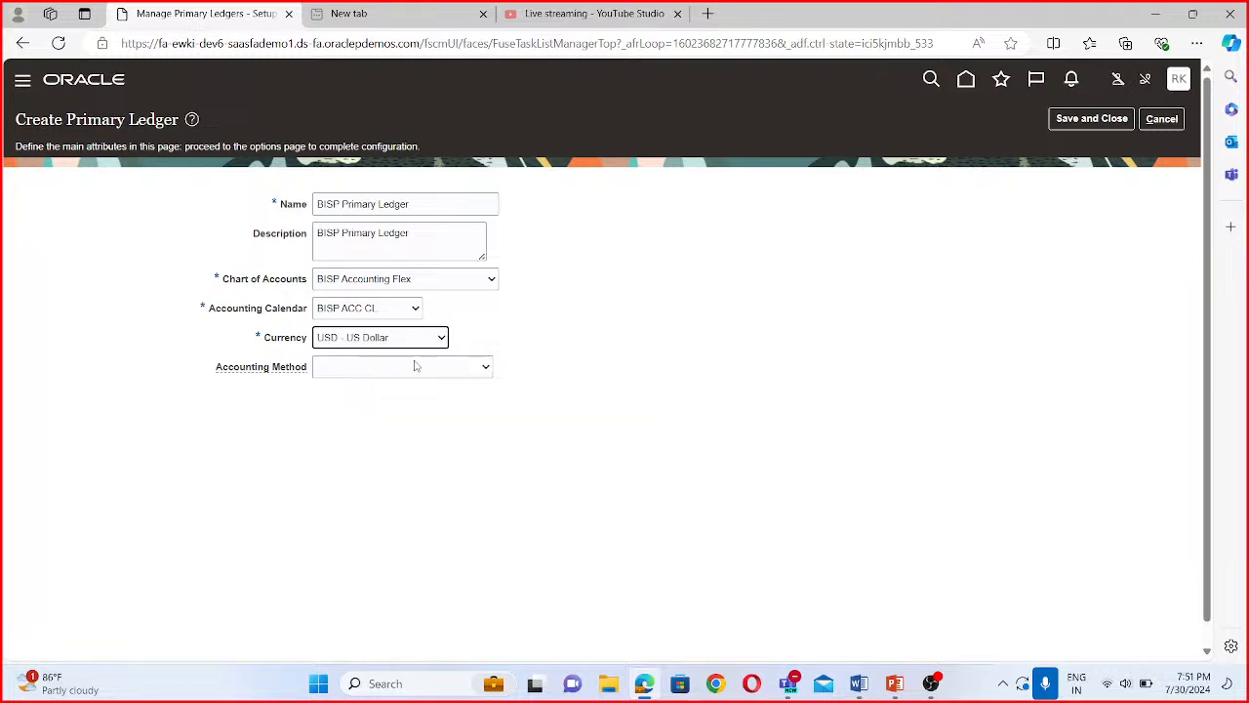
click(415, 366)
click(363, 397)
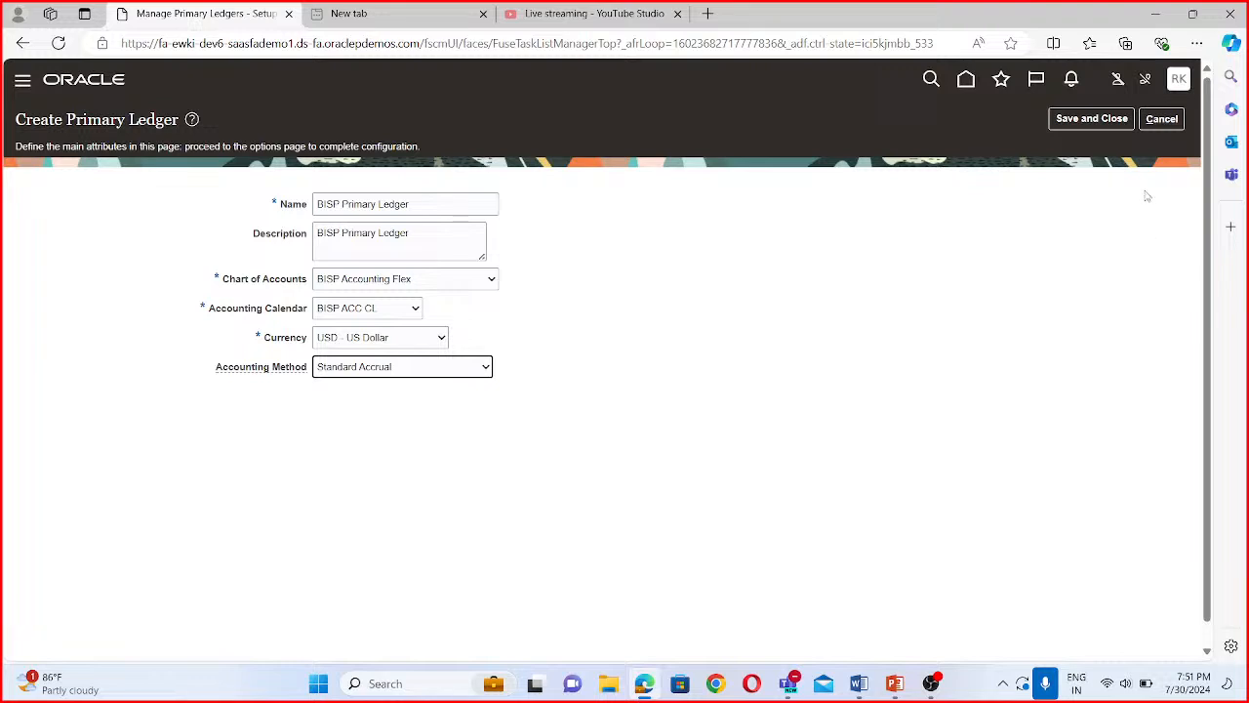
click(1068, 119)
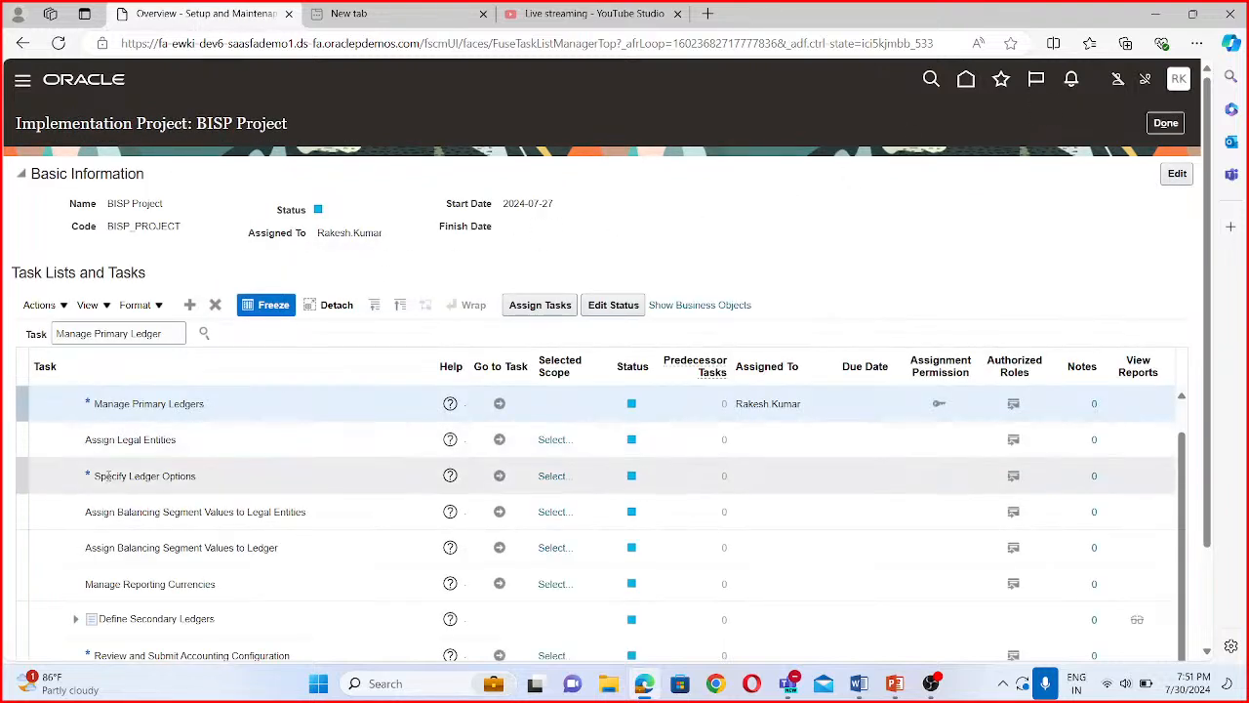
- Go to the Specify Ledger Options task and choose to select and add a primary ledger as its scope
click(502, 478)
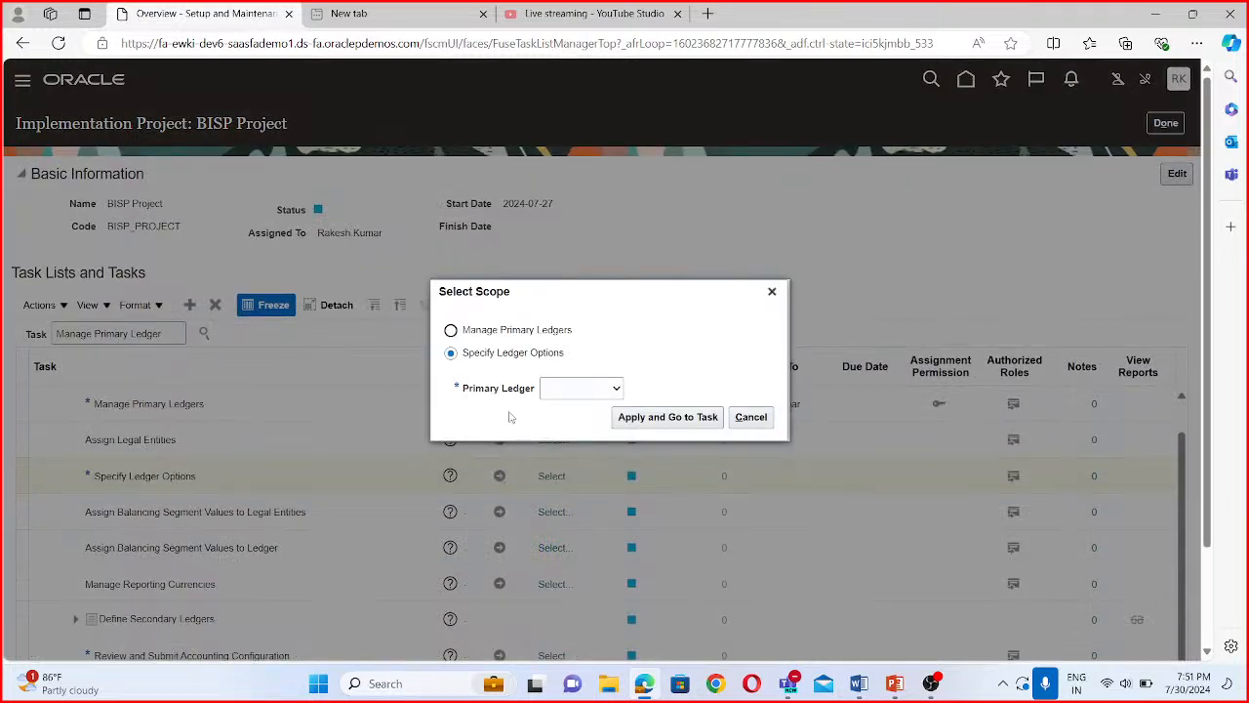
click(595, 392)
click(596, 431)
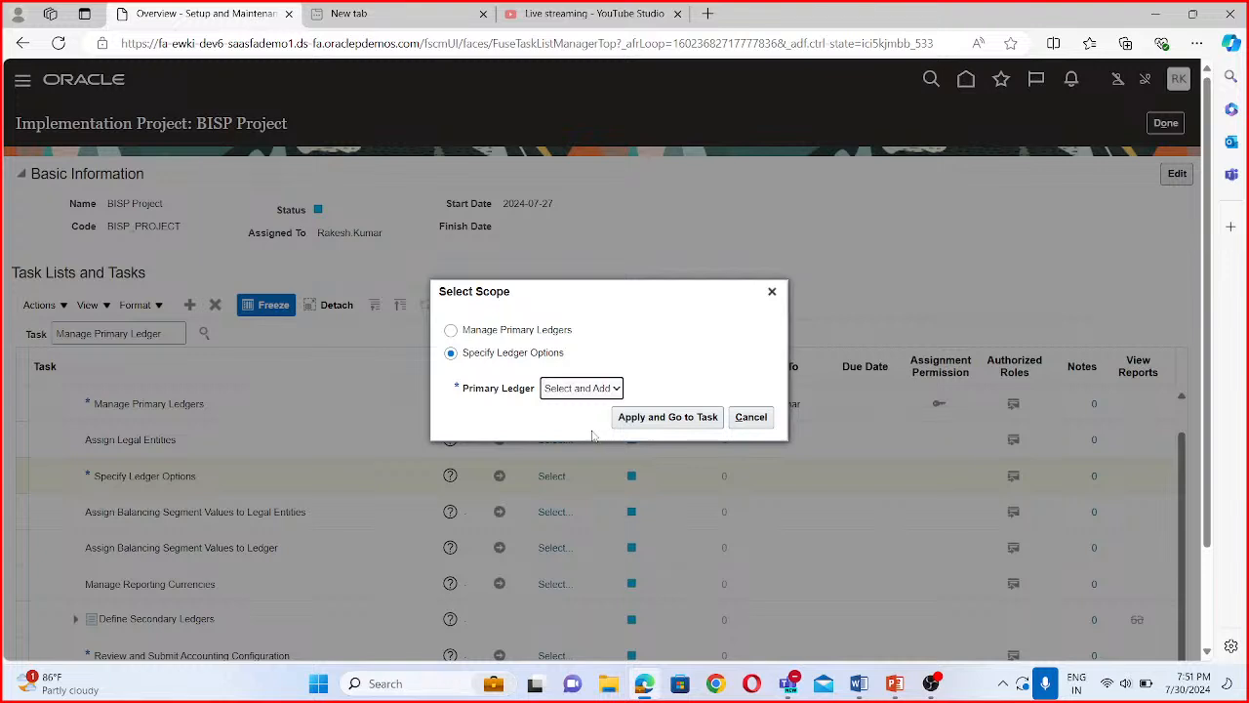
click(657, 422)
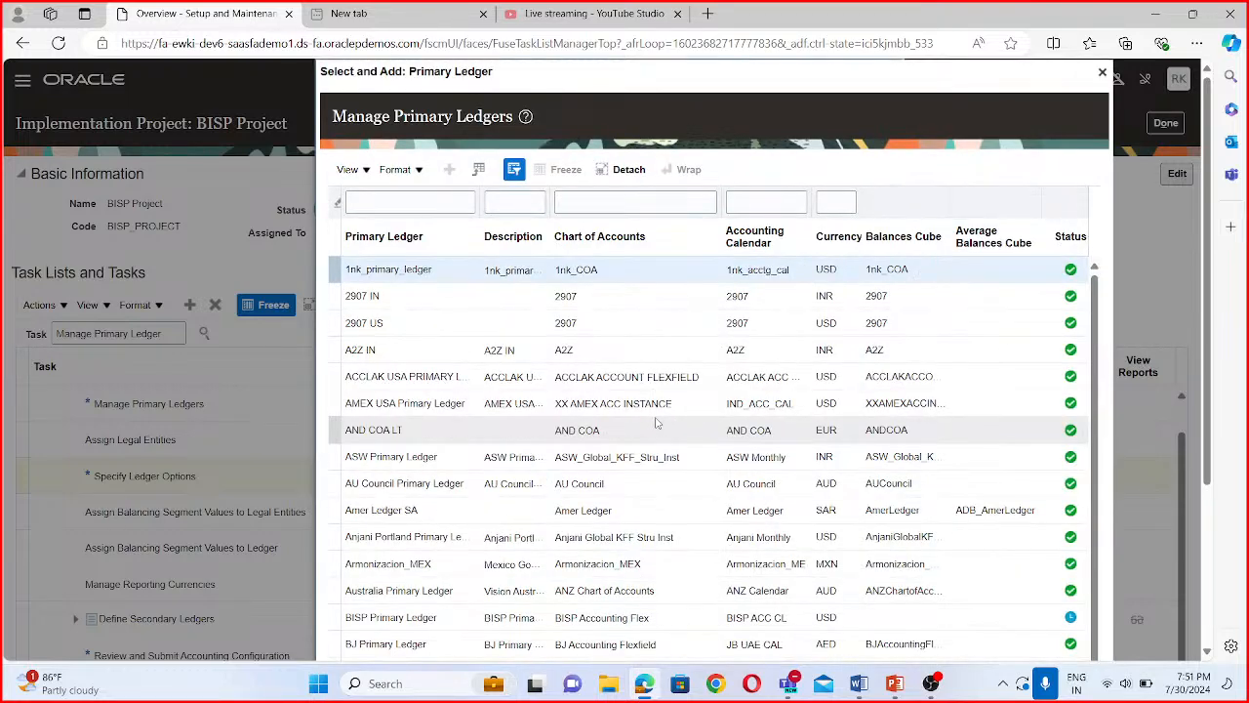
- Filter the primary ledgers by BISP, select BISP Primary Ledger and save it as the scope for specifying ledger options
click(426, 207)
text(BIA)
key(BackSpace)
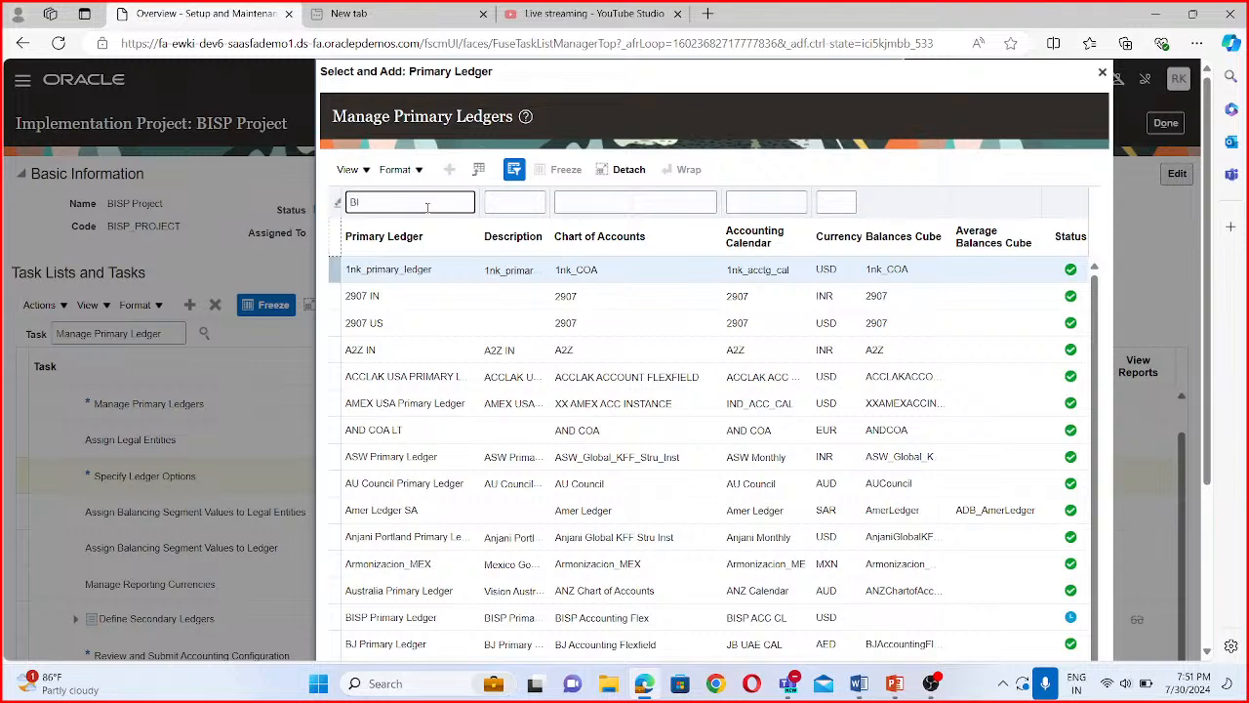
text(SP)
key(Return)
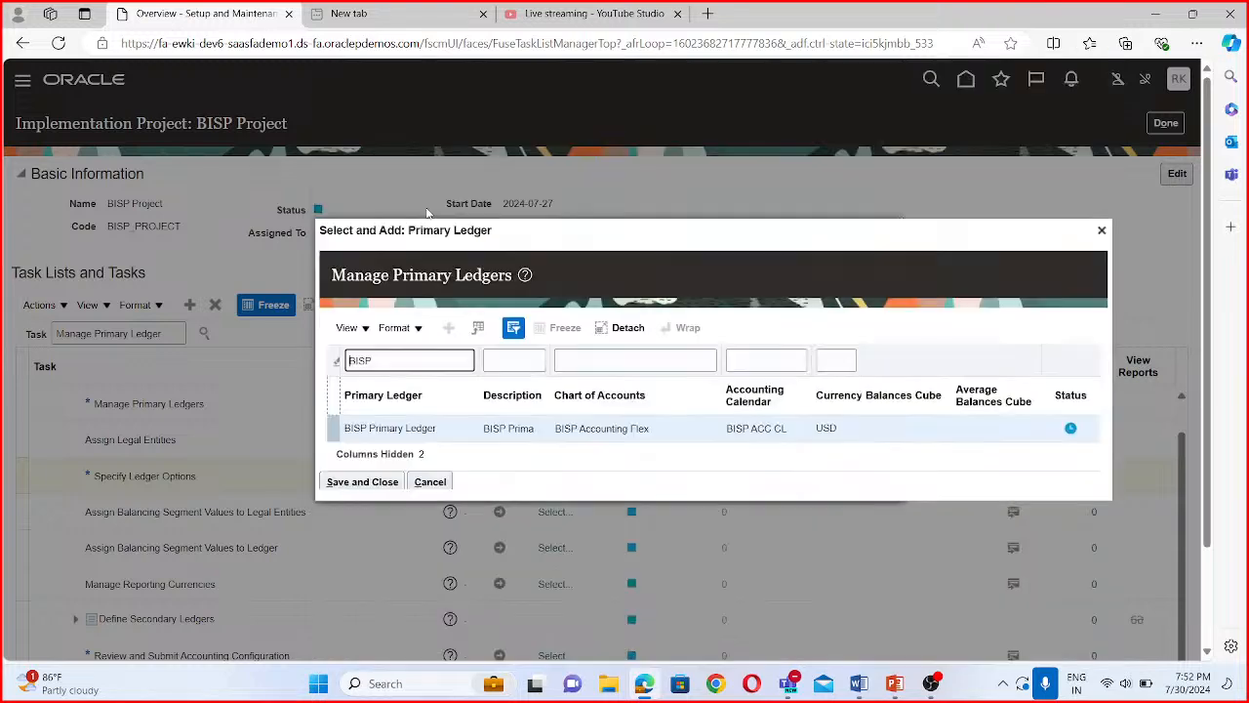
click(409, 428)
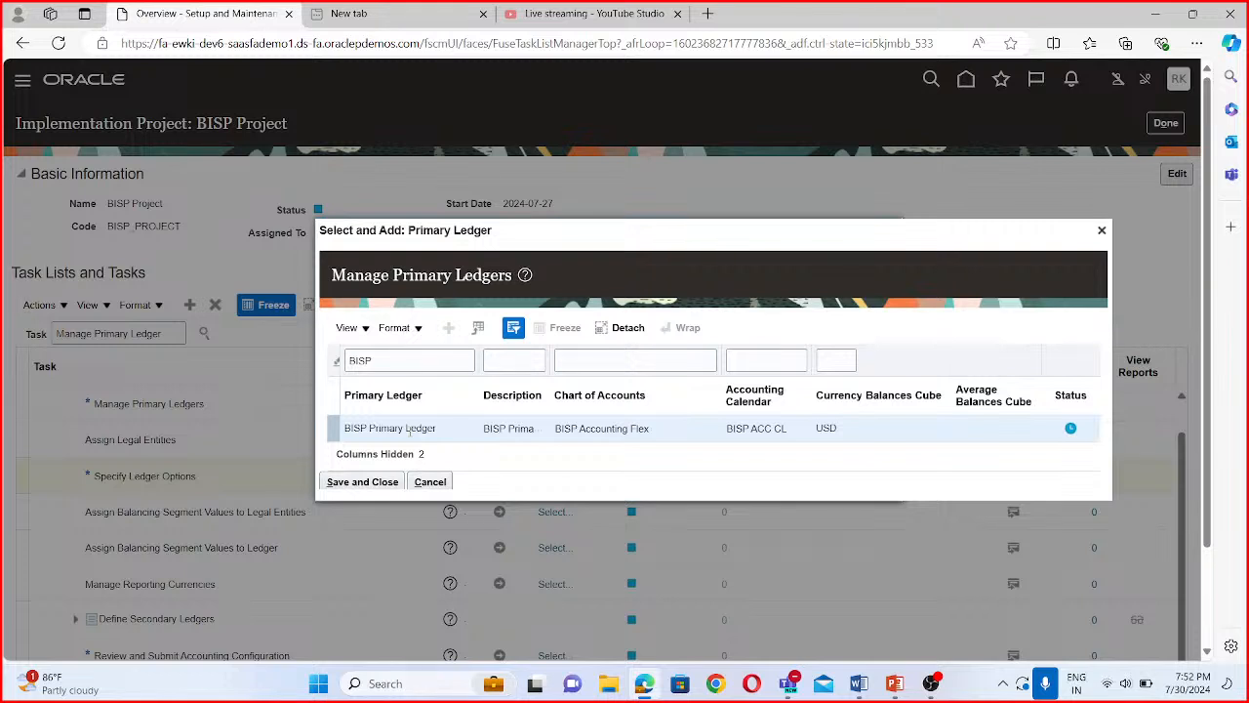
click(361, 482)
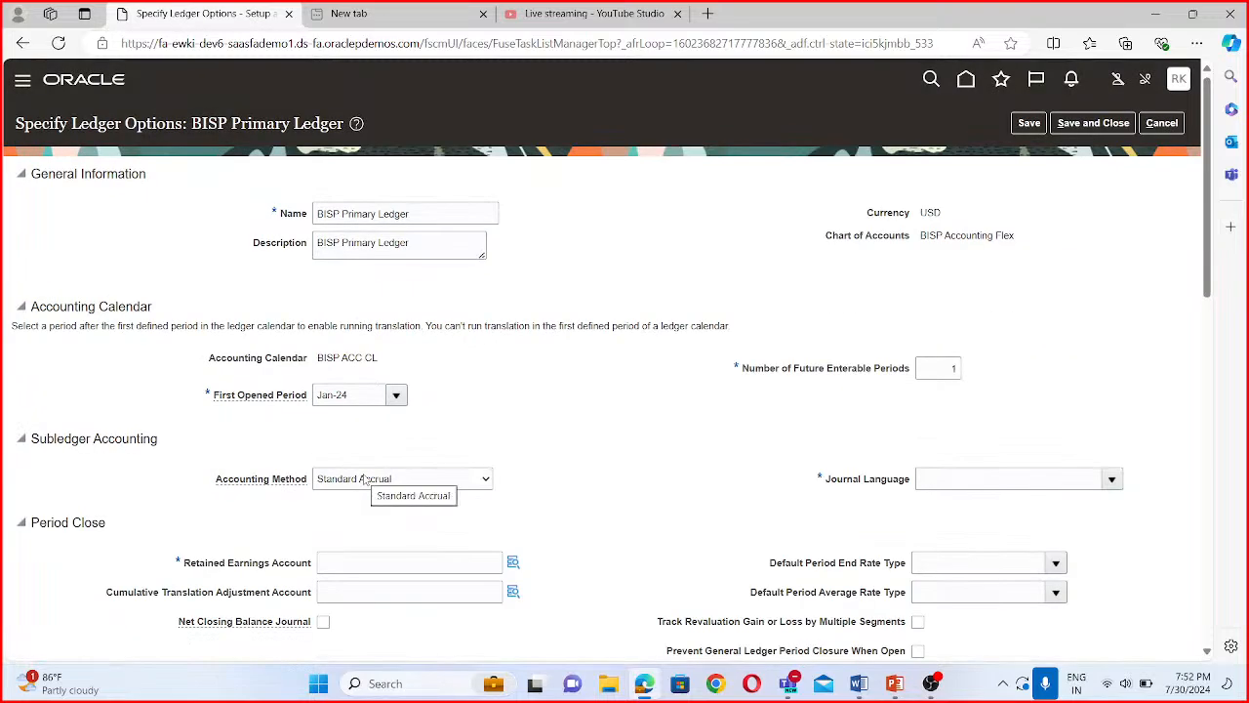
- Examine the ledger's general information, accounting calendar, subledger accounting, period close and journal processing options
scroll(362, 430, down, 1)
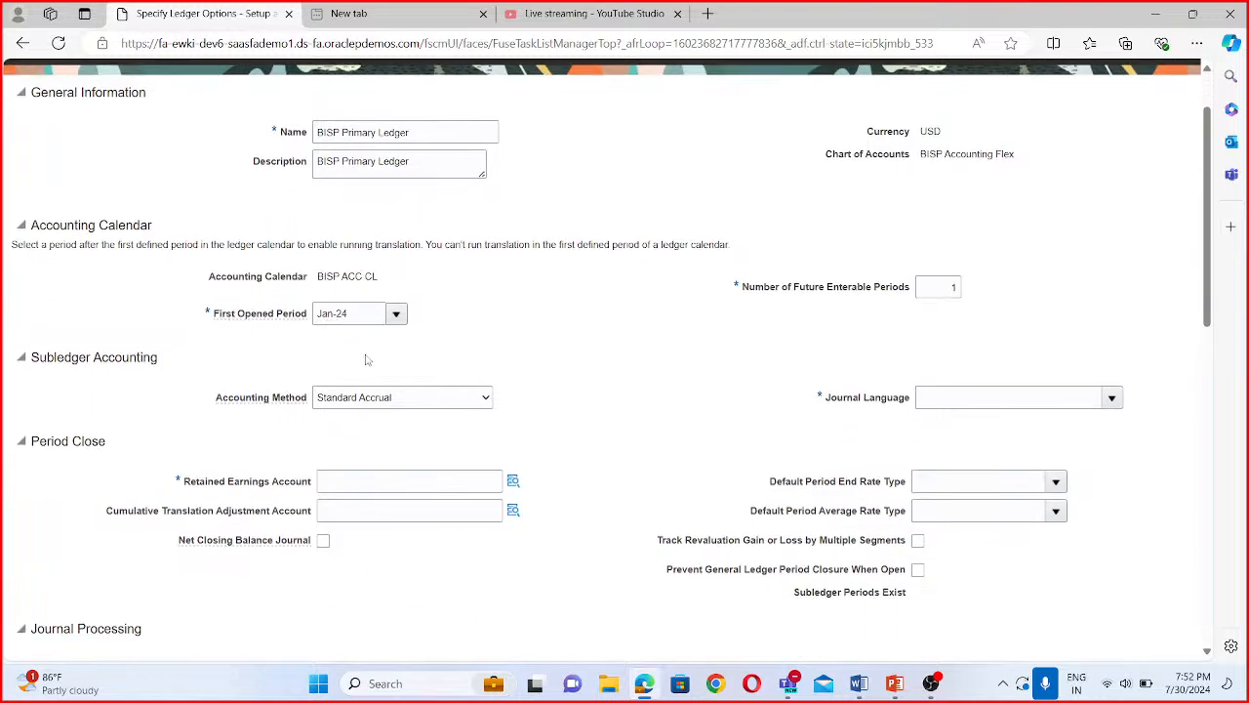
scroll(367, 271, up, 1)
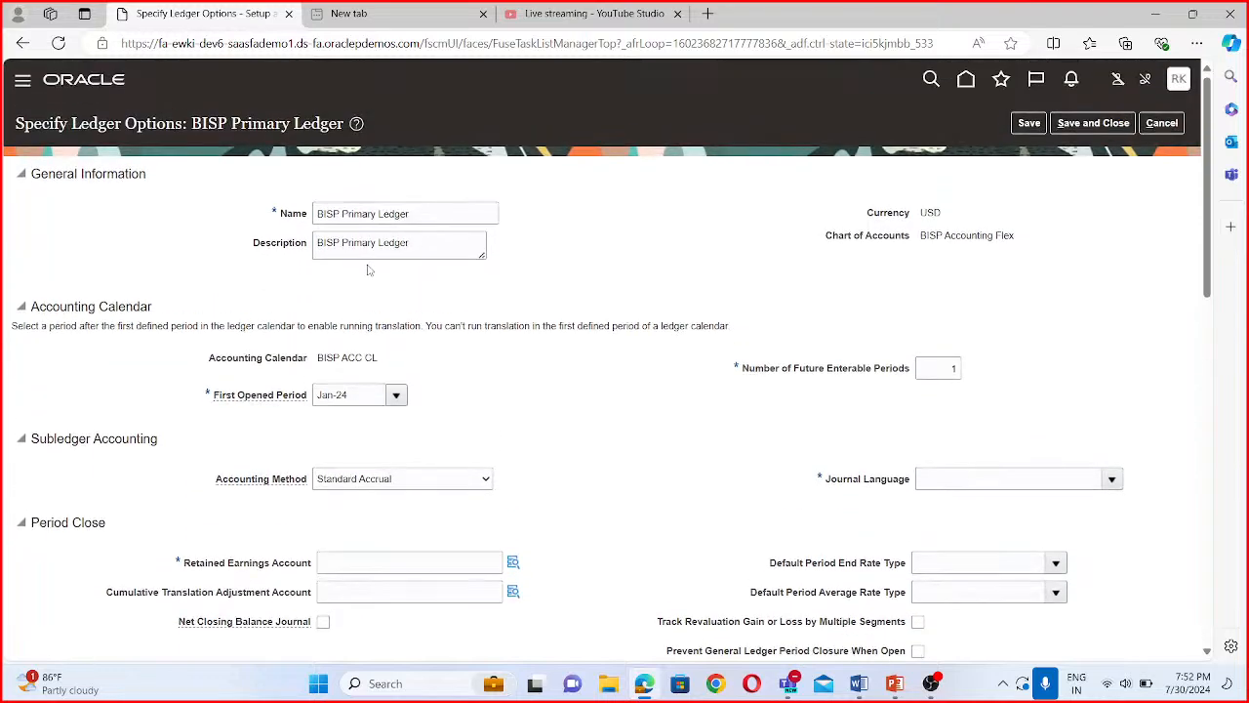
scroll(508, 283, down, 1)
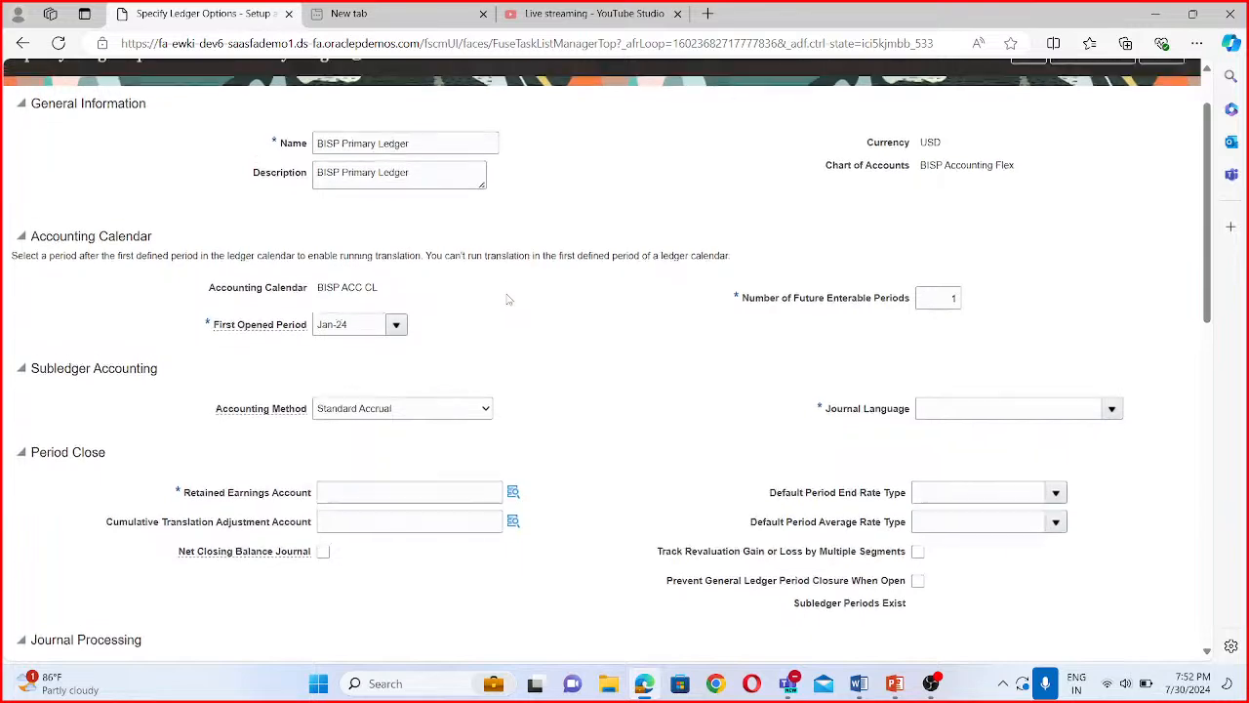
scroll(292, 181, up, 1)
scroll(504, 283, down, 2)
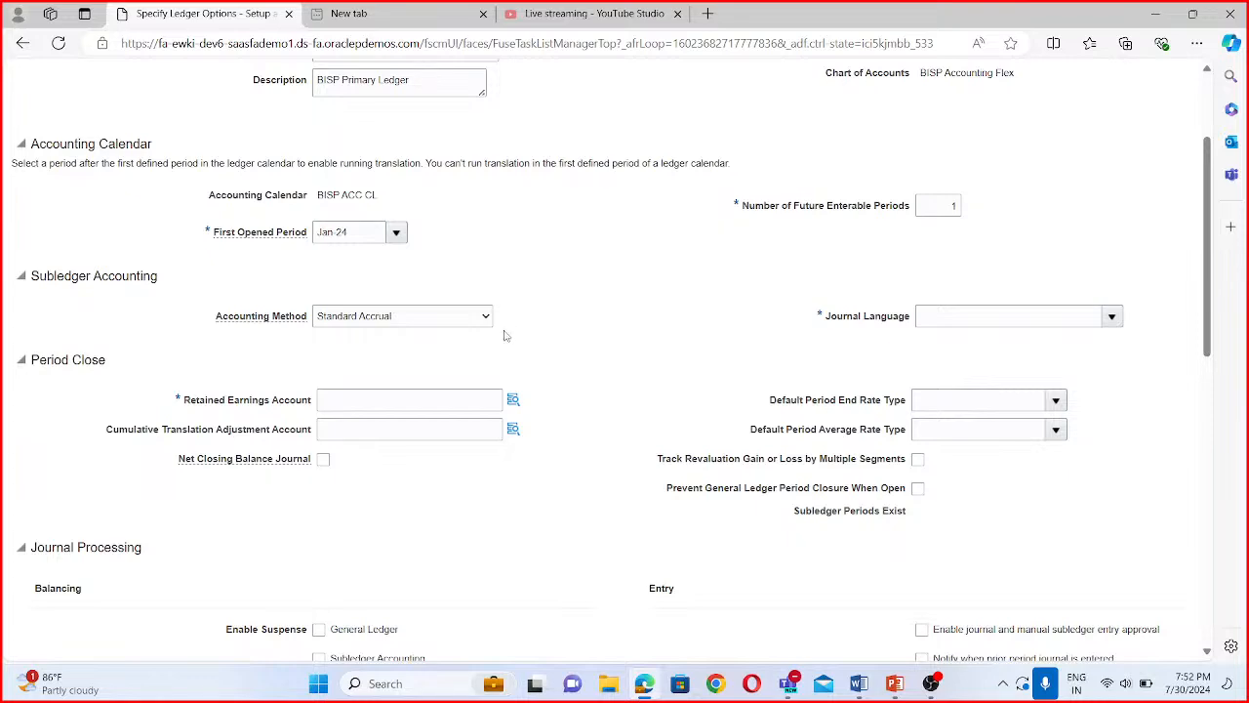
scroll(504, 337, up, 2)
scroll(503, 368, down, 1)
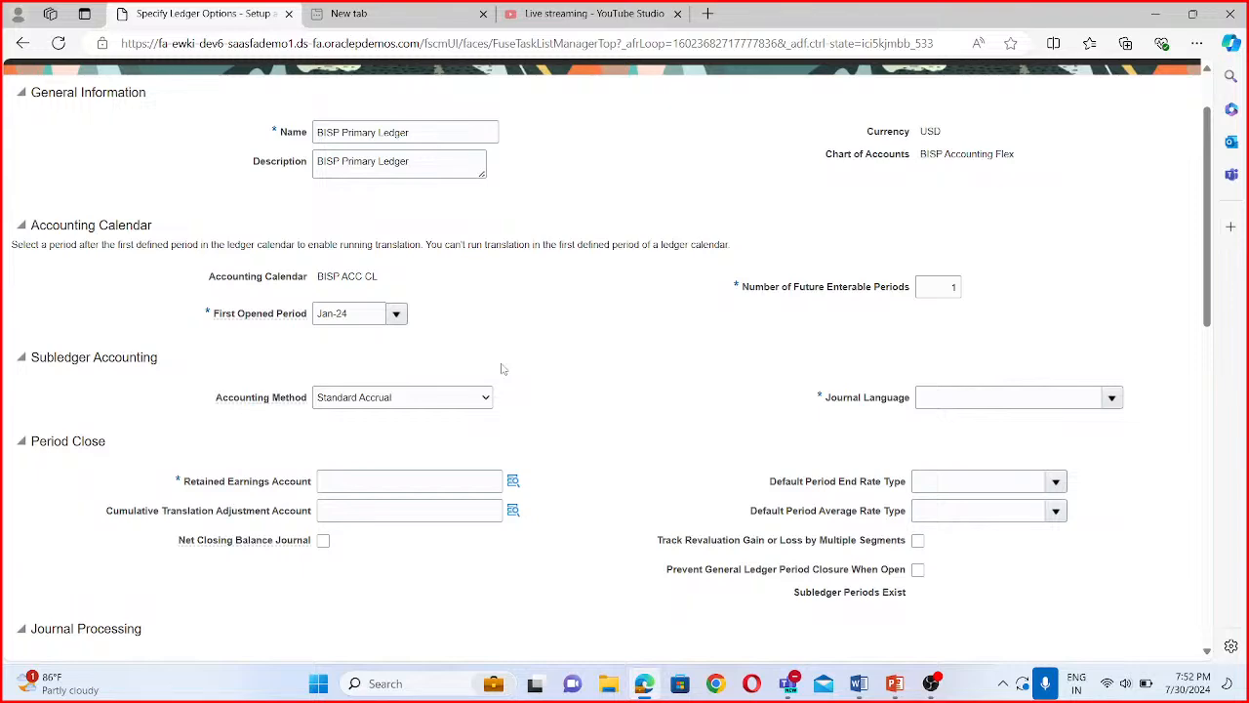
scroll(553, 218, up, 1)
scroll(531, 210, down, 2)
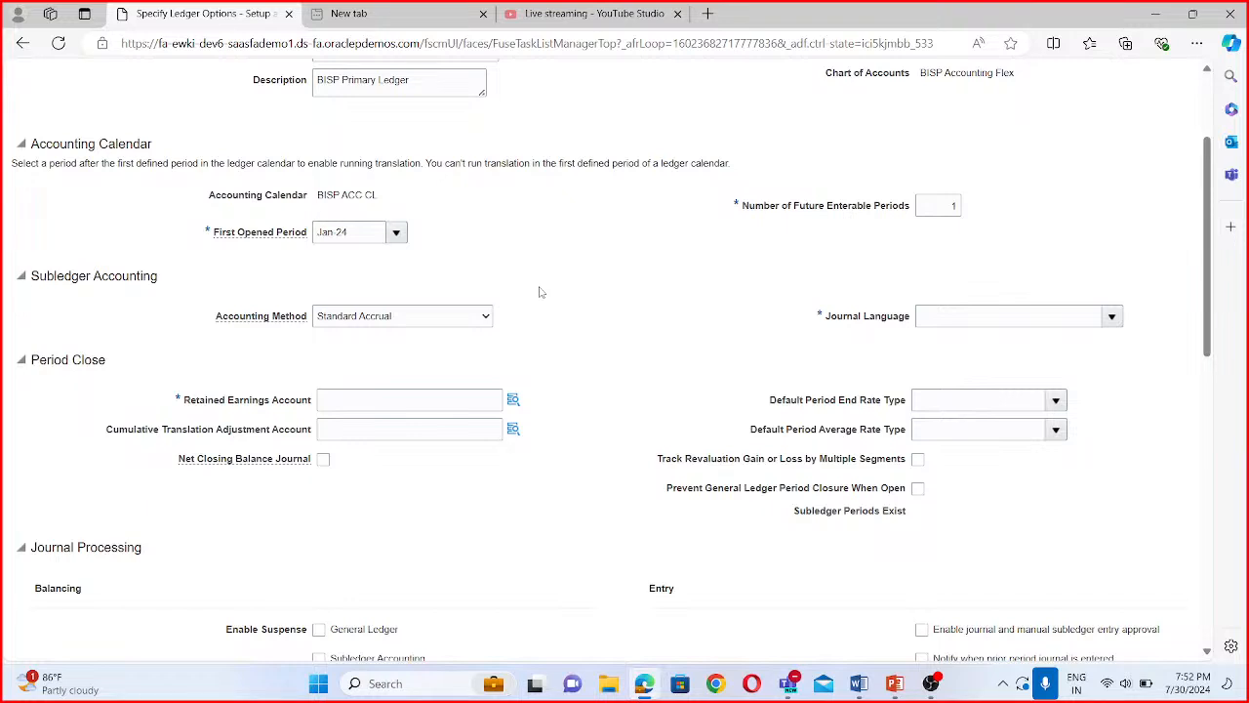
- Try to save and close the ledger options without a retained earnings account
click(515, 398)
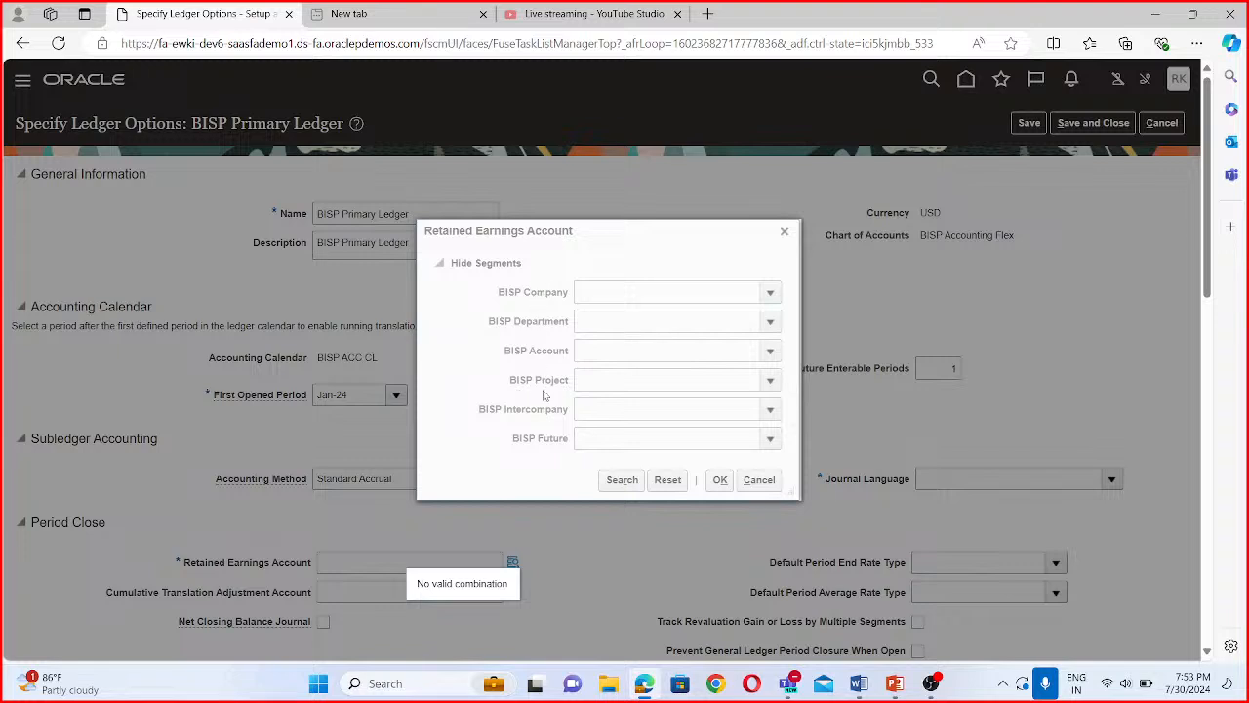
click(785, 233)
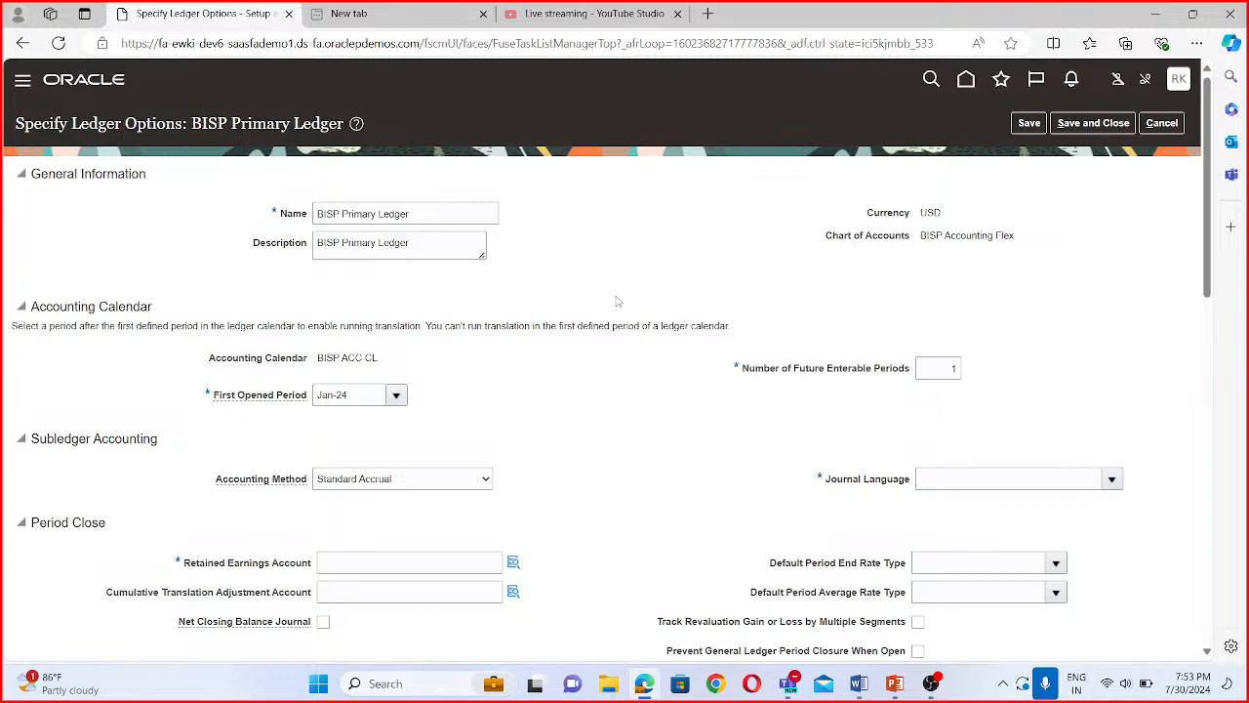
click(1112, 123)
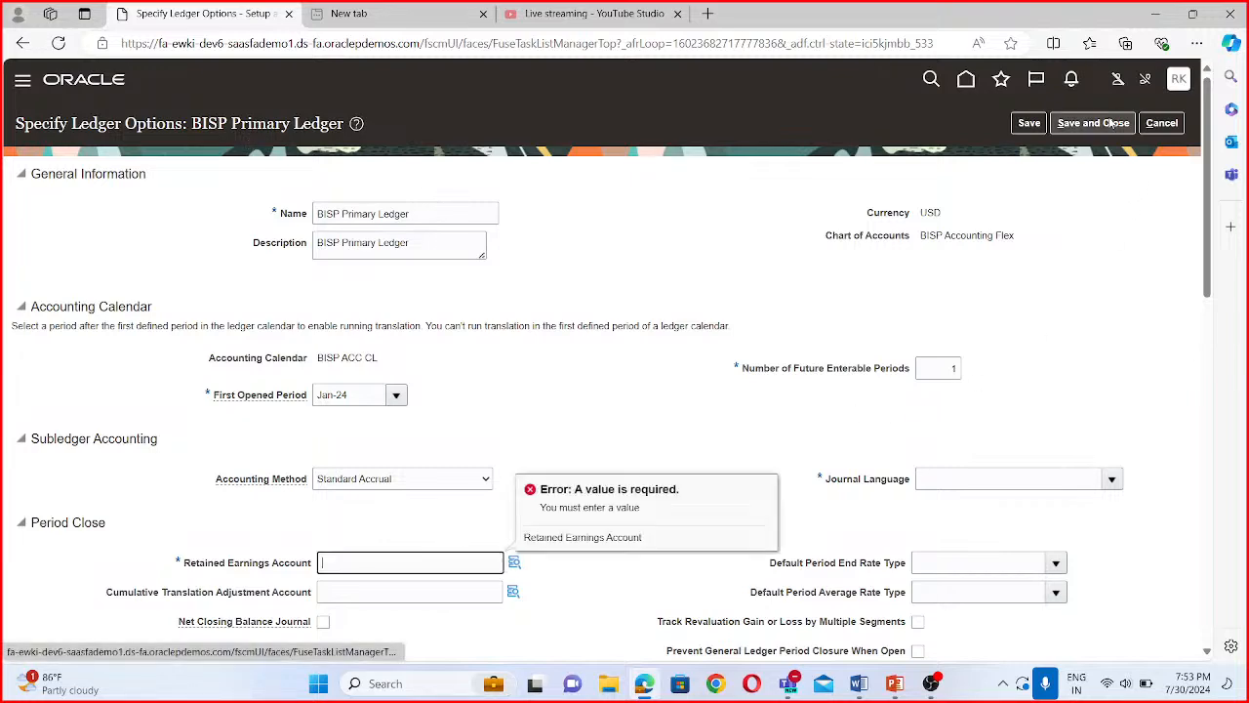
- Open the segment selection for the ledger's Retained Earnings Account
scroll(624, 391, down, 2)
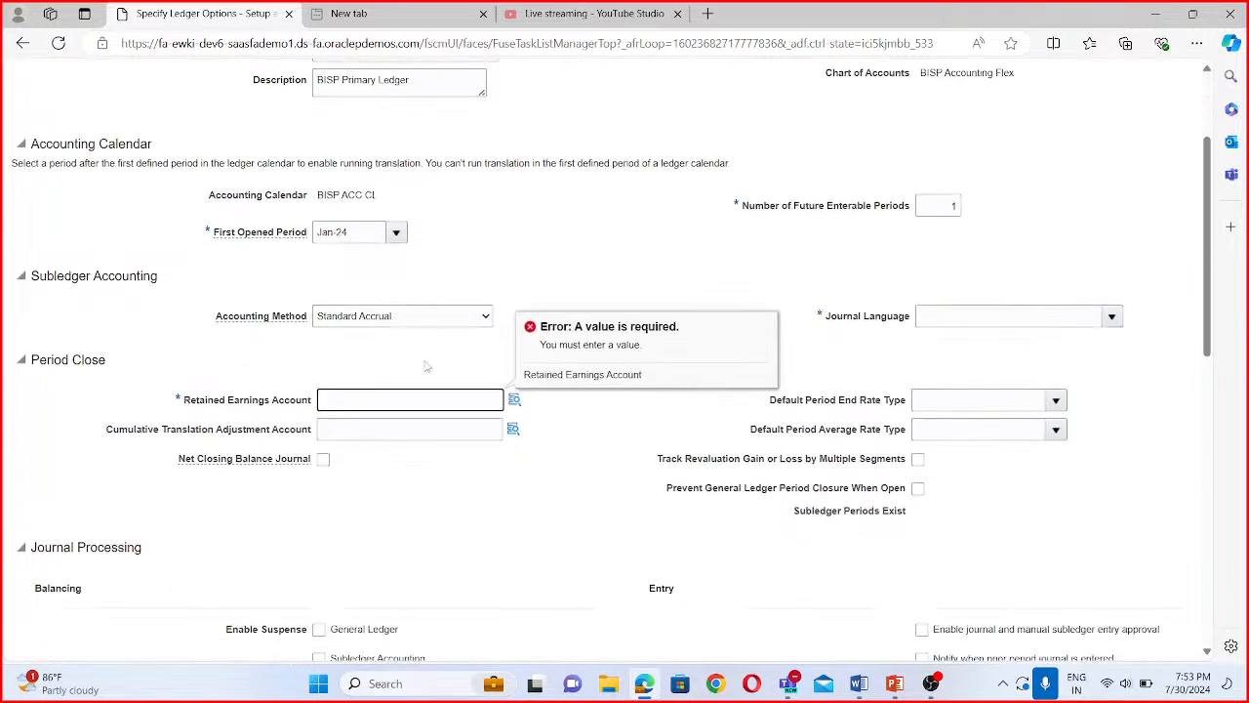
click(515, 400)
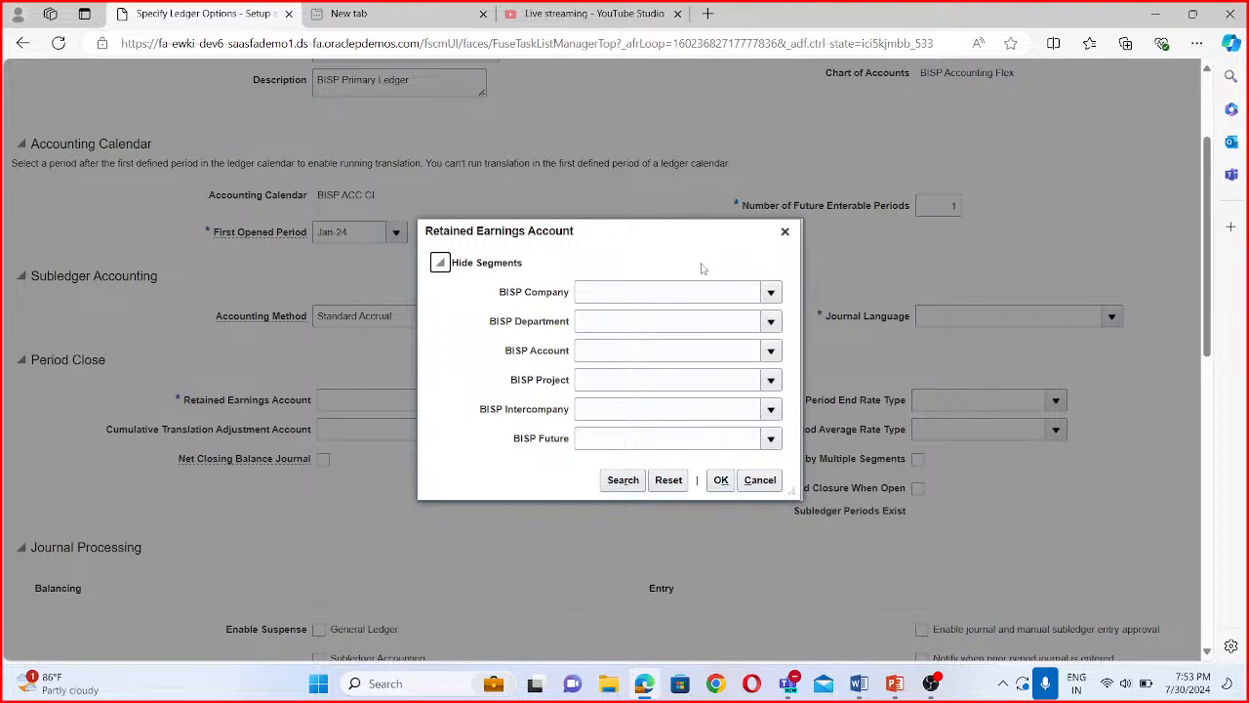
- Set the retained earnings account's BISP Company segment to 1000 BISP Tyres and its BISP Department segment to 1000 BISP Finance
click(771, 292)
click(652, 320)
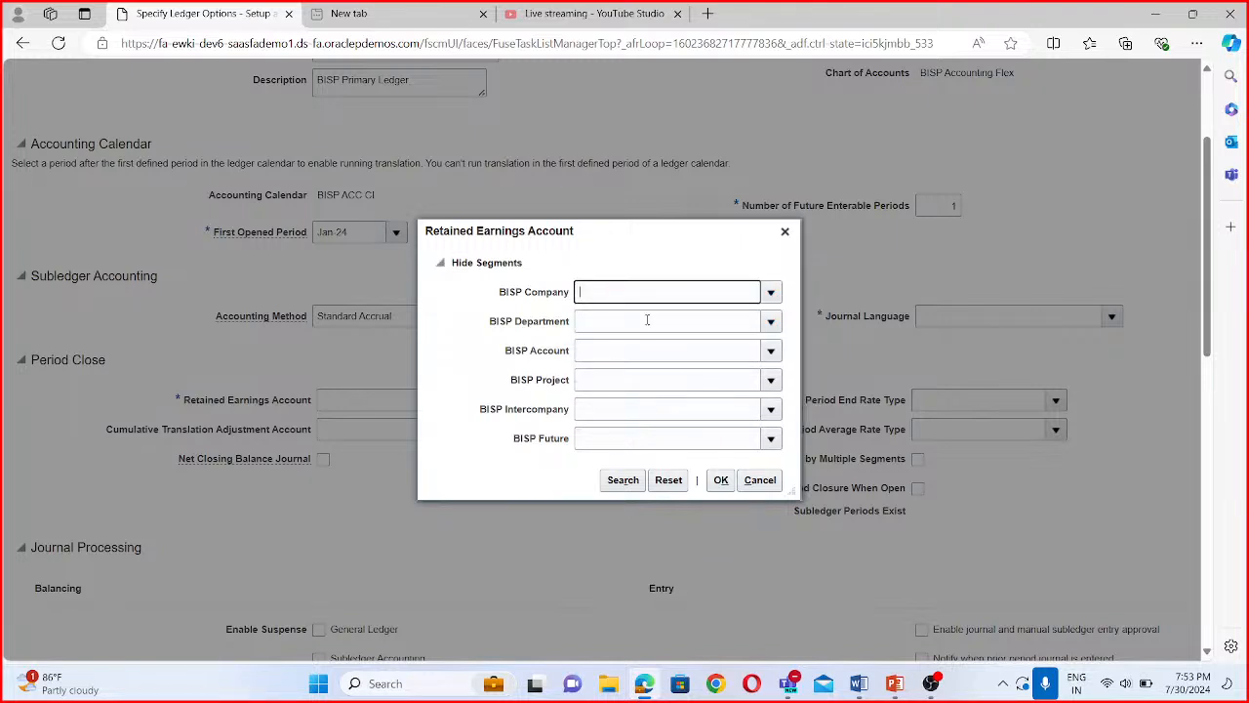
click(748, 321)
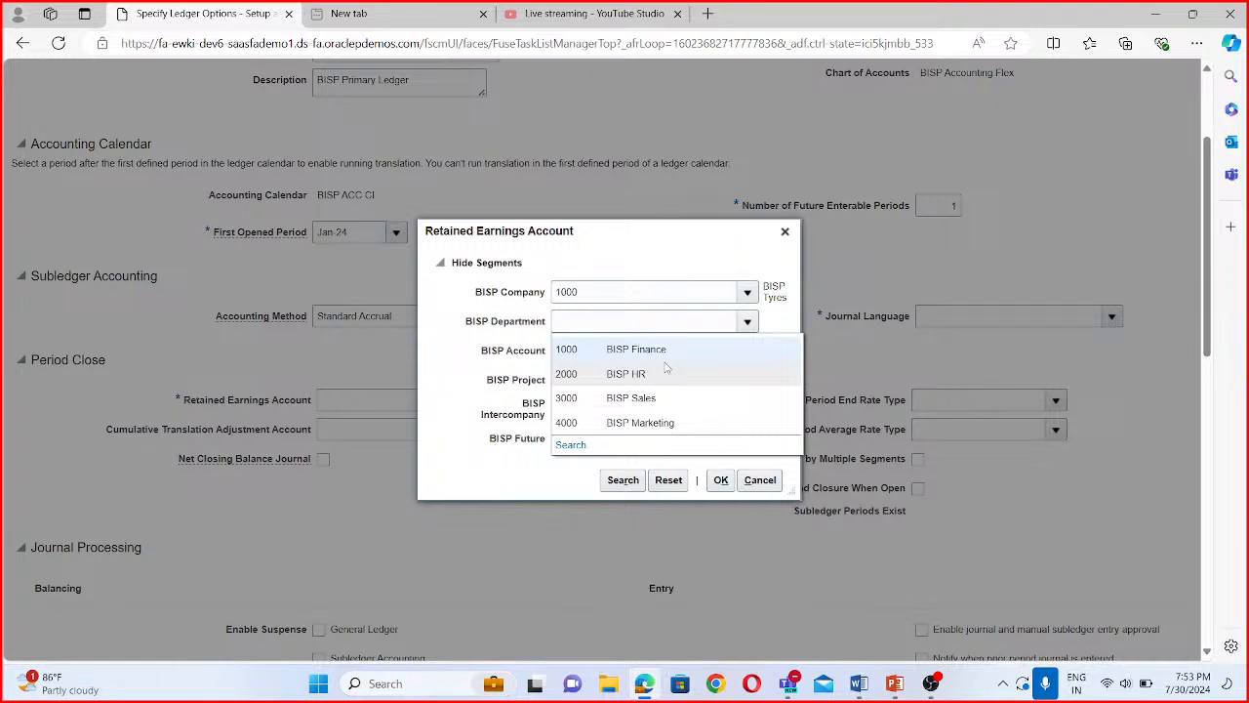
click(638, 351)
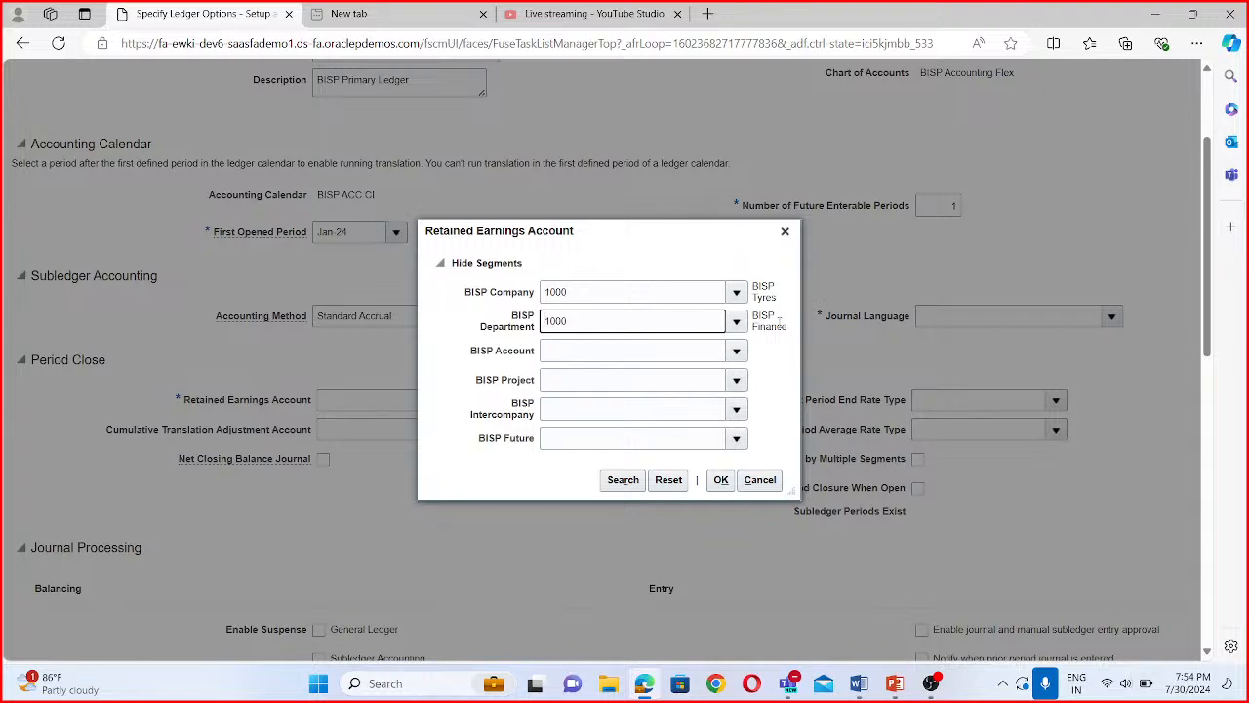
- Search the BISP Account values for descriptions starting with Retai and select 33100 Retained Earnings
click(737, 351)
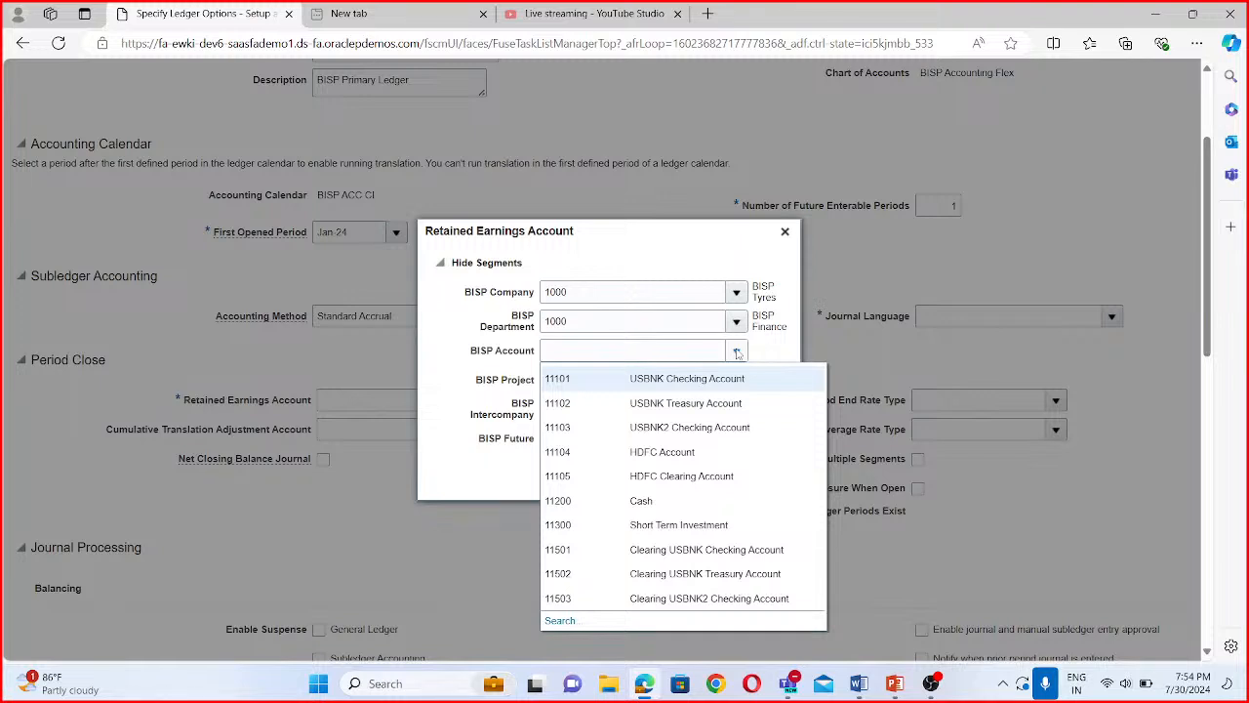
click(561, 619)
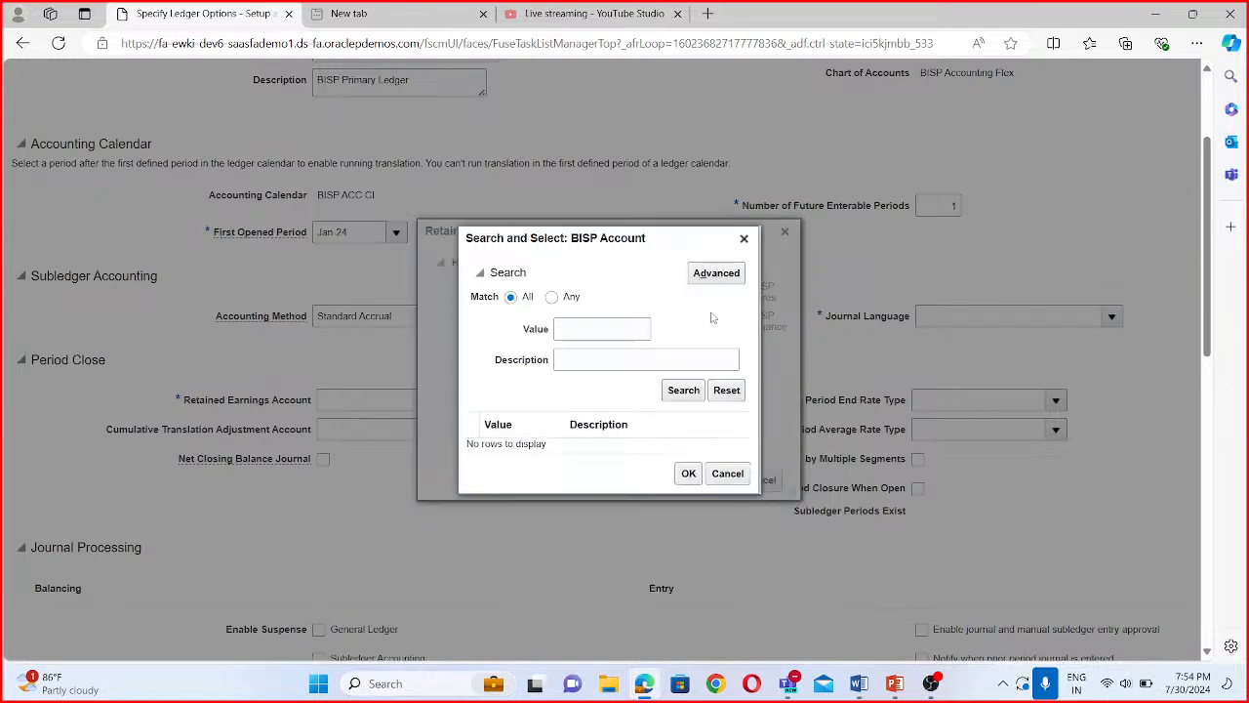
click(726, 274)
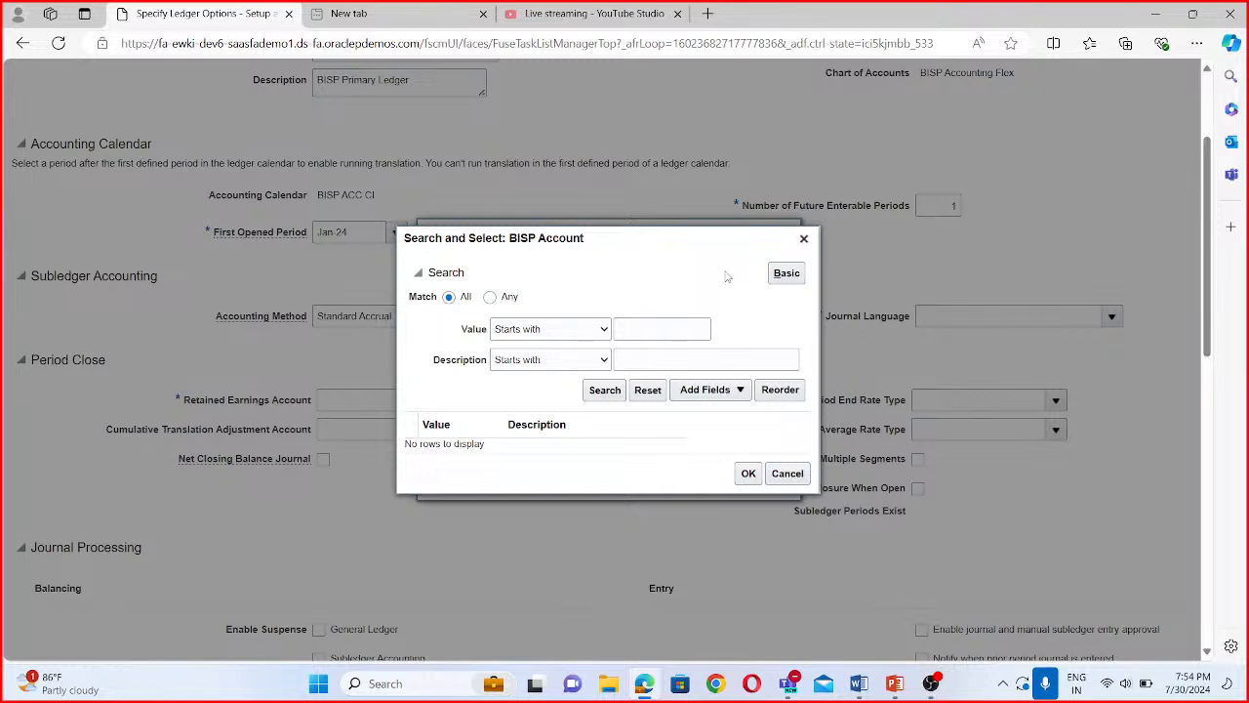
click(787, 274)
click(566, 327)
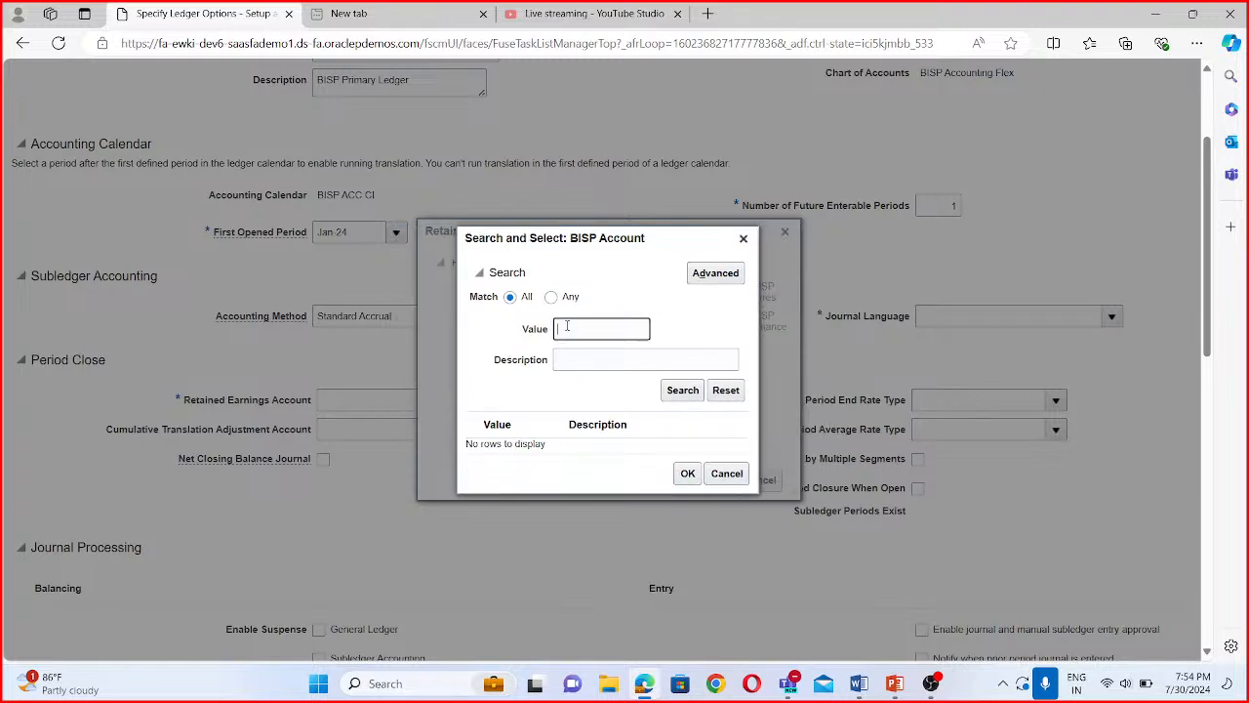
click(579, 357)
text(Retai)
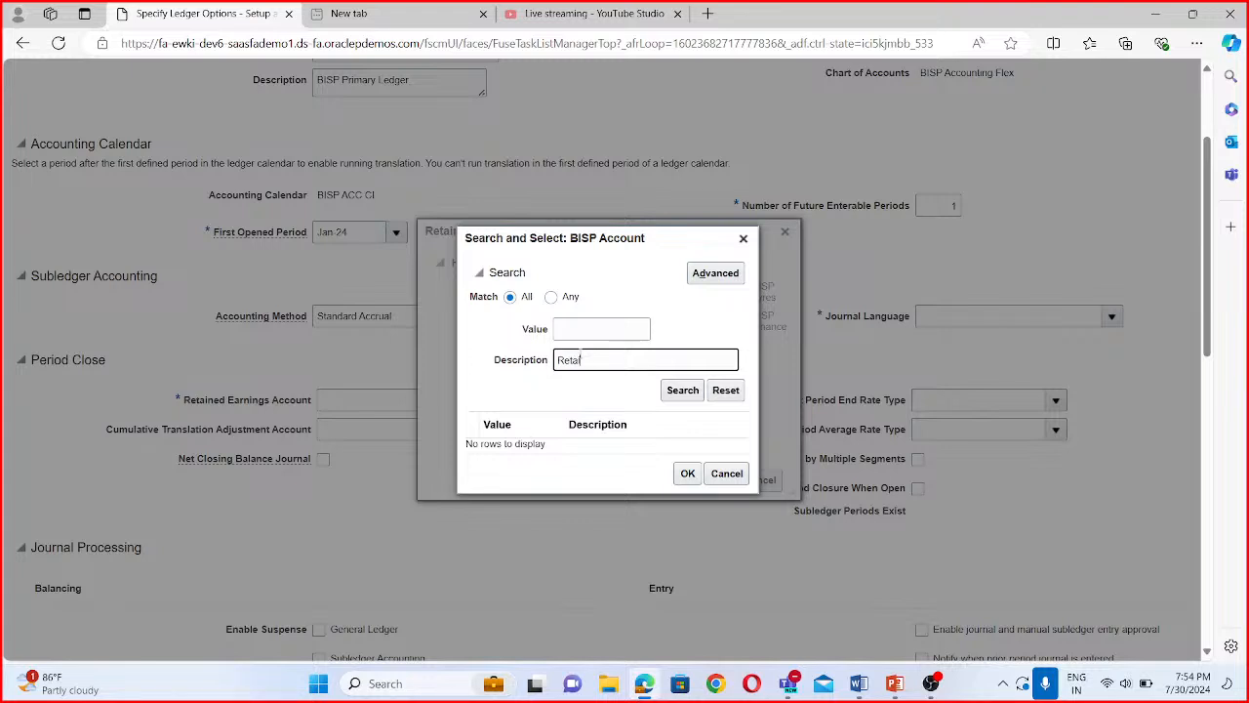
click(673, 392)
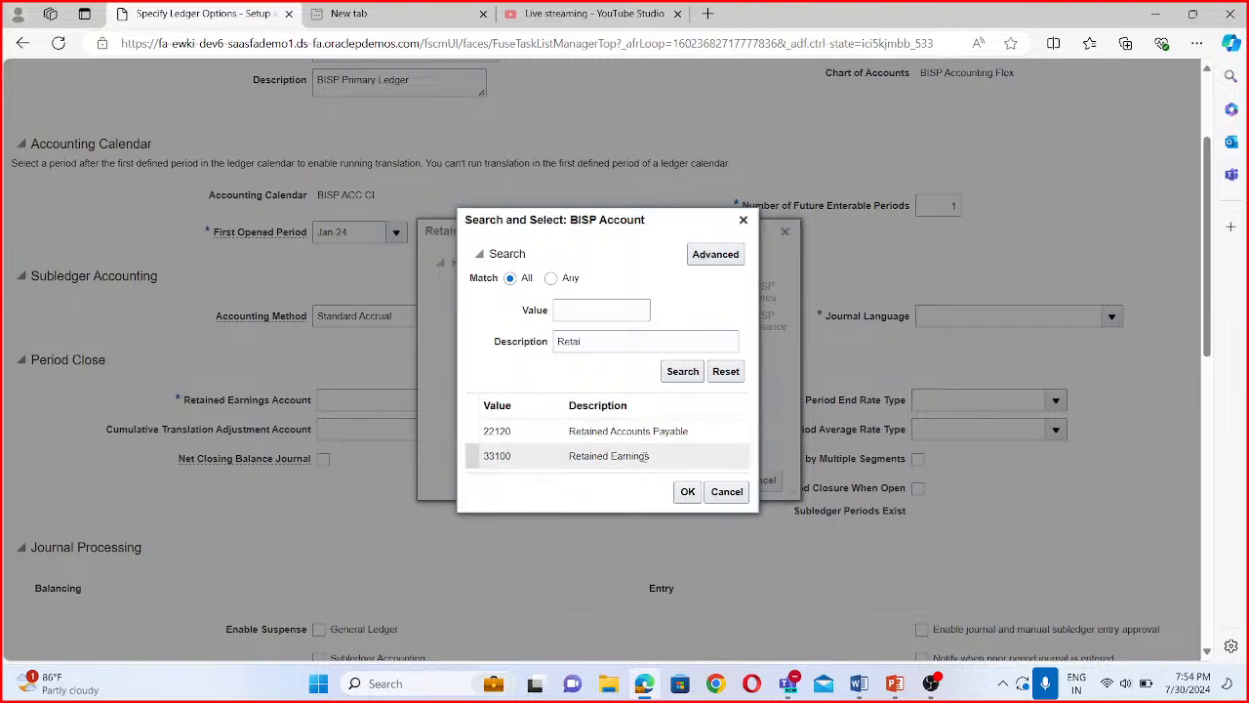
click(648, 455)
click(689, 492)
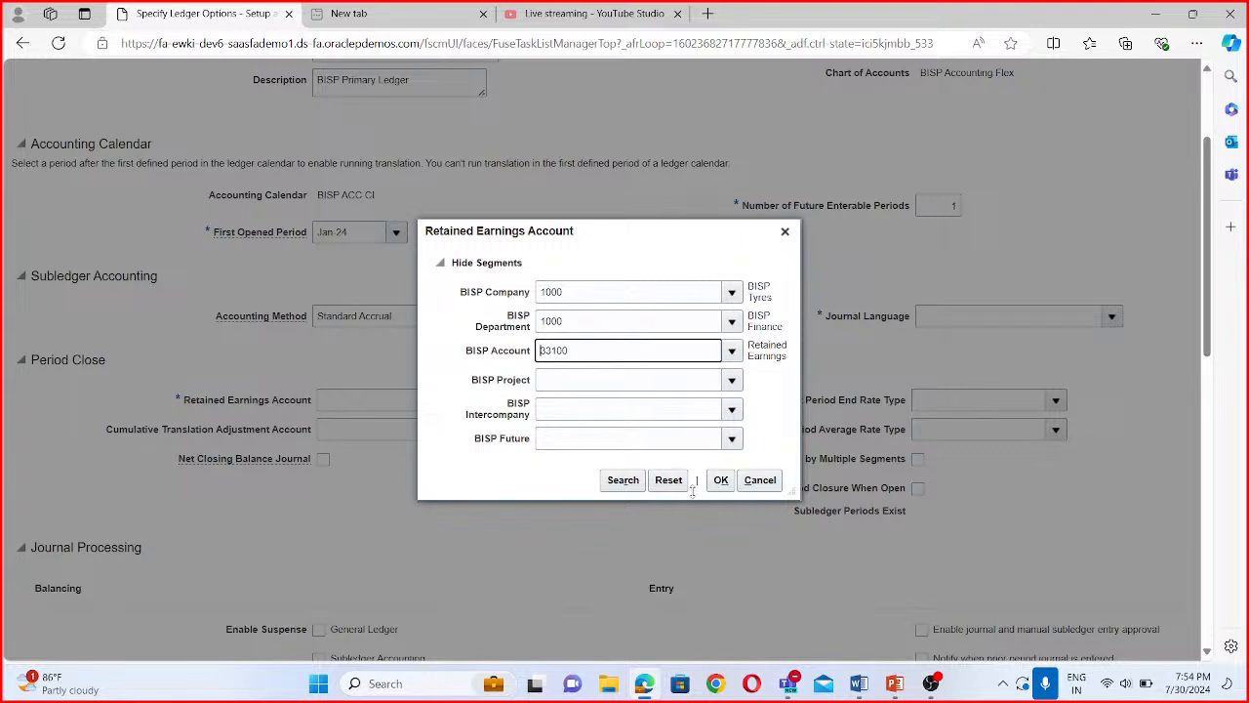
- Set the BISP Project, BISP Intercompany and BISP Future segments to 0000 Default and confirm the retained earnings account
click(732, 379)
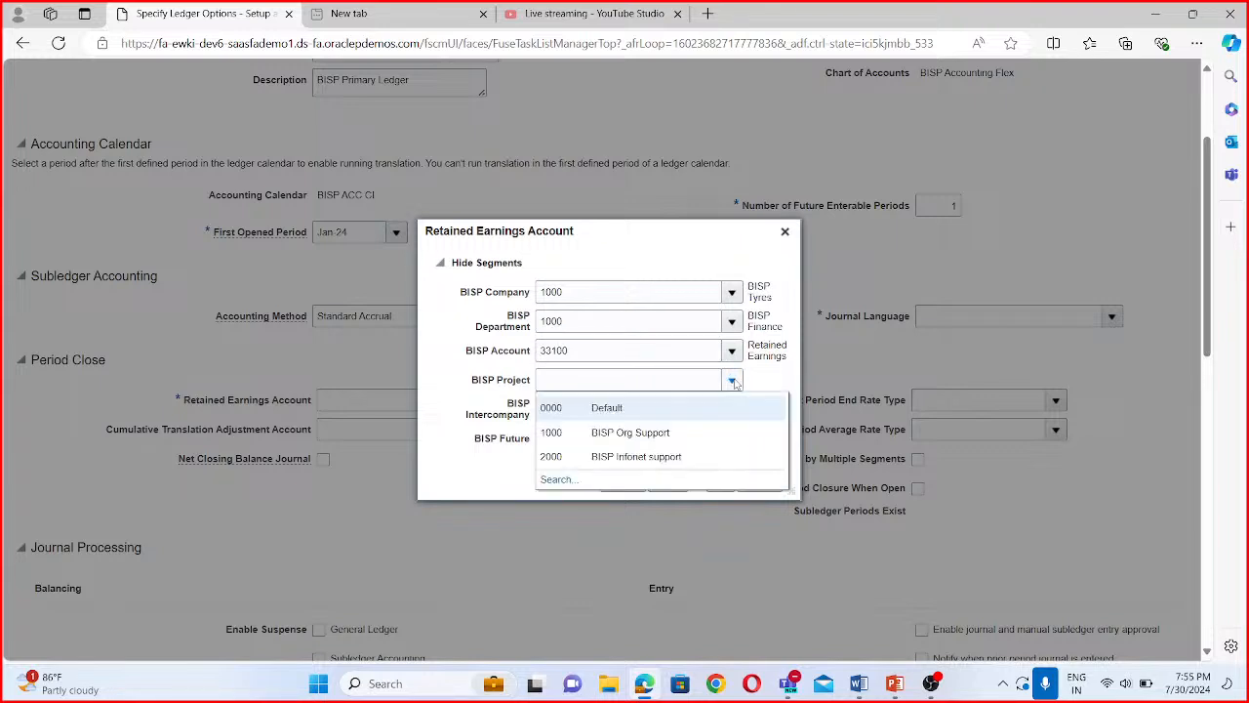
click(548, 406)
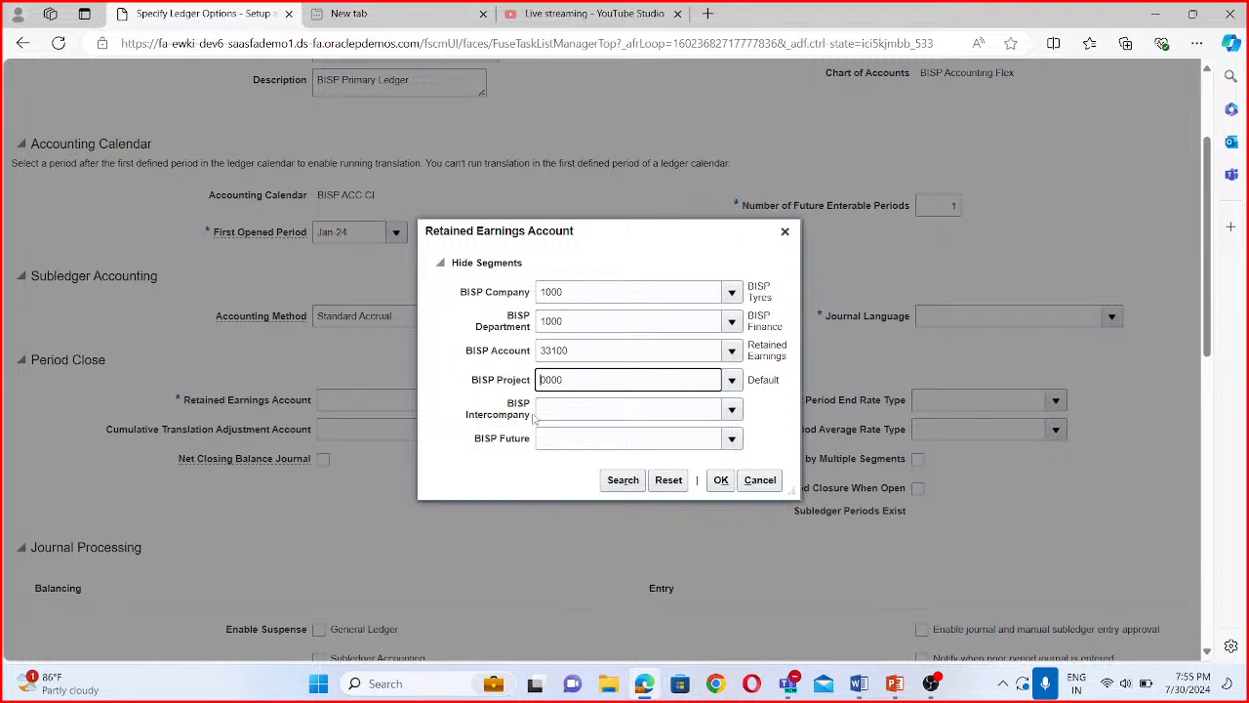
click(733, 409)
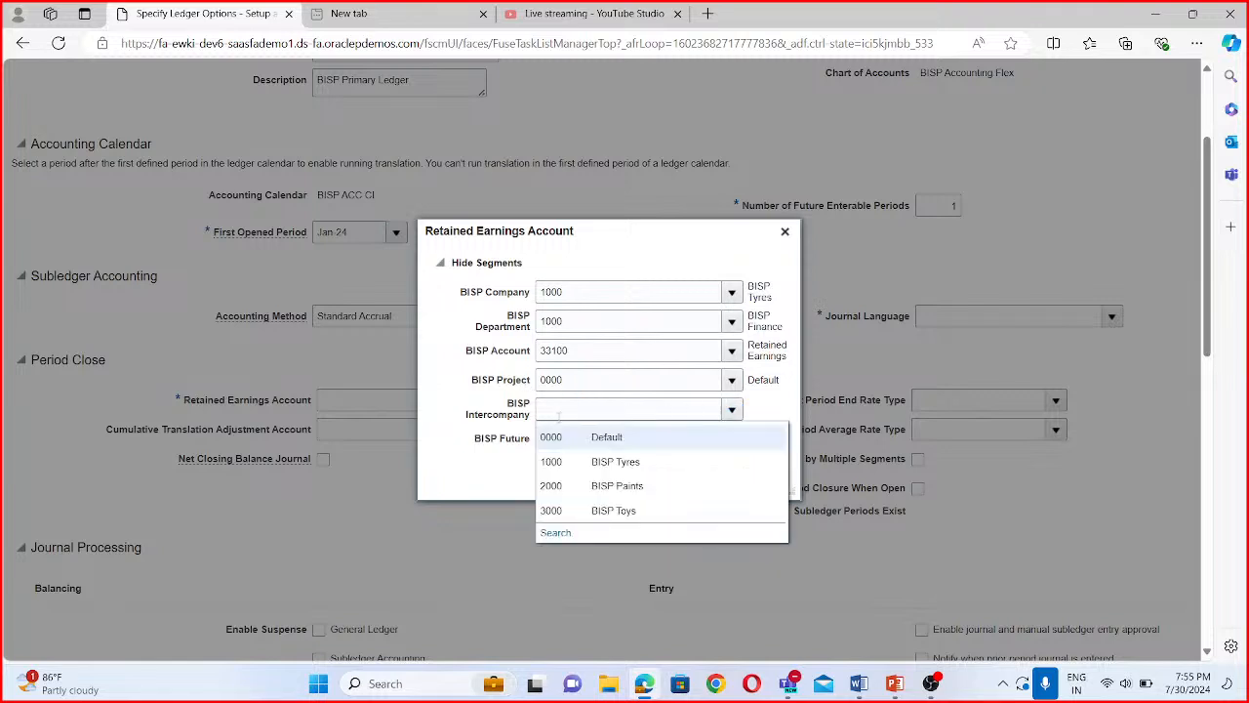
click(560, 438)
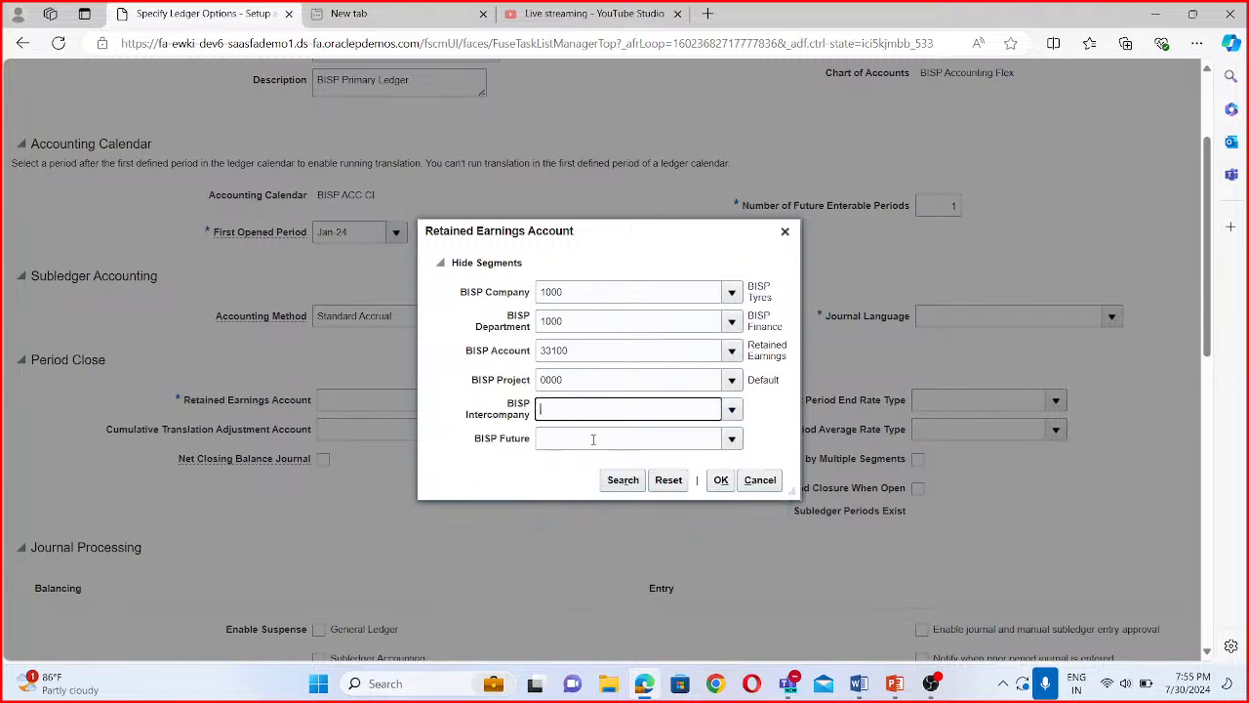
click(732, 440)
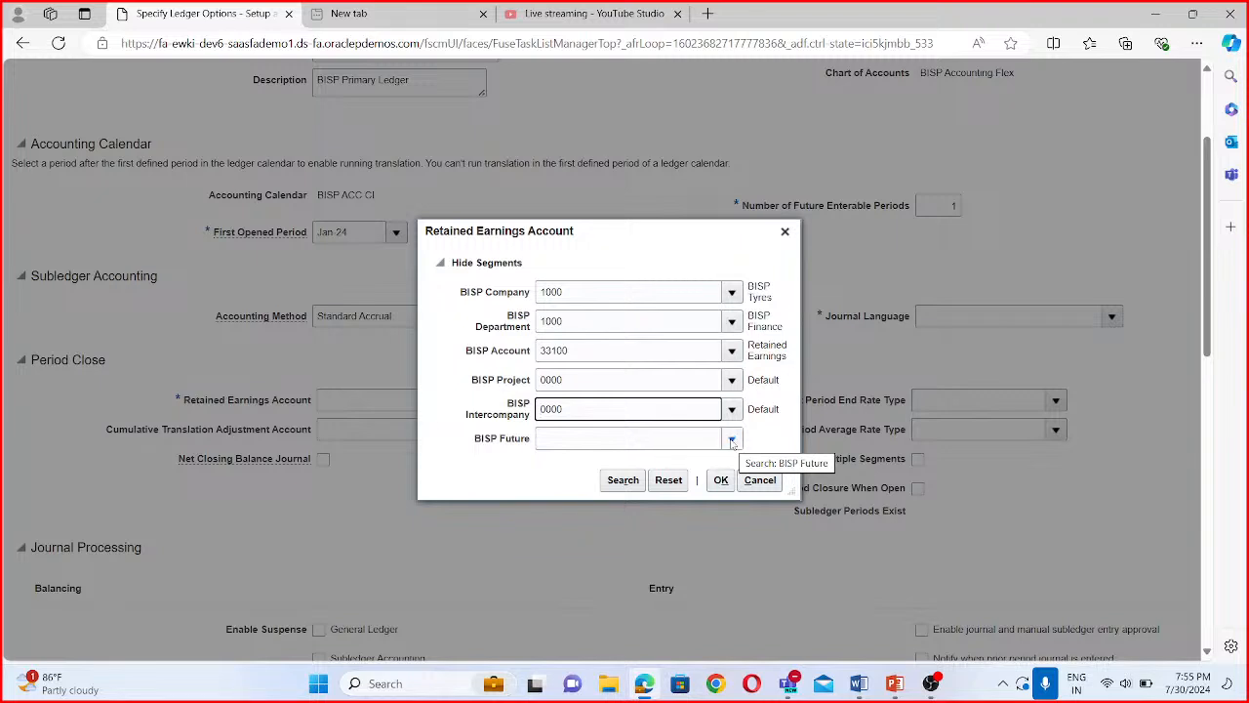
click(733, 440)
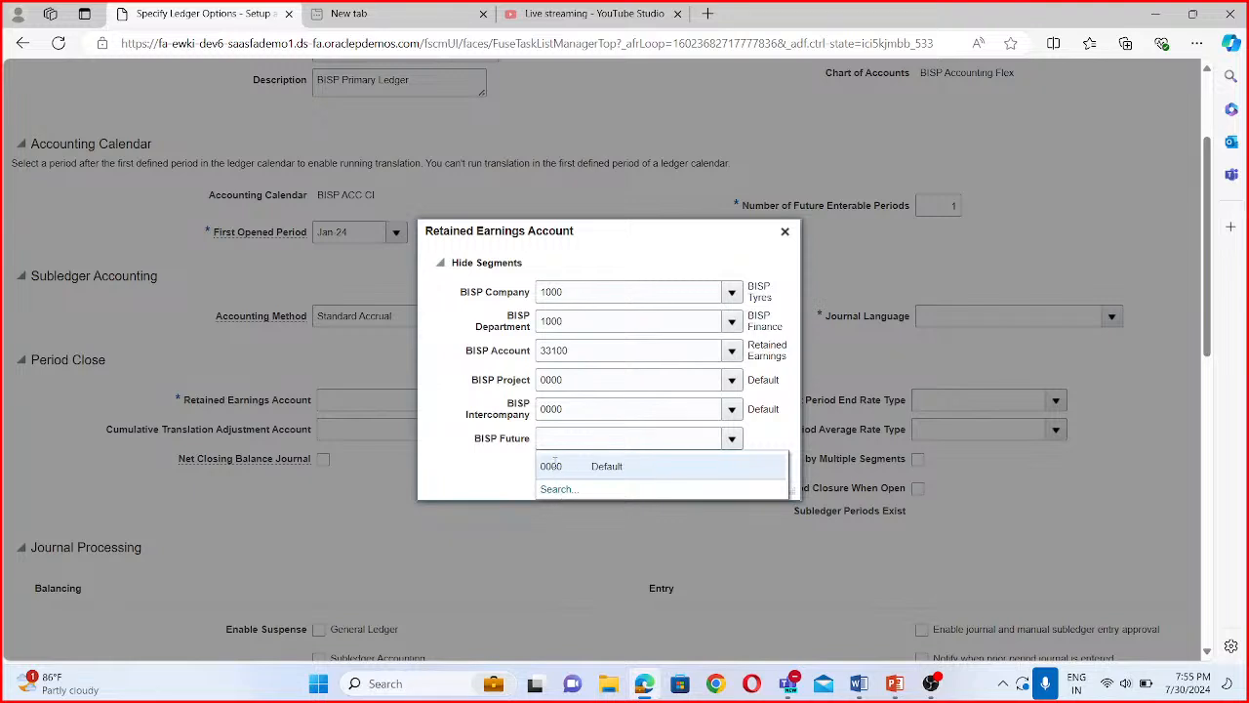
click(553, 467)
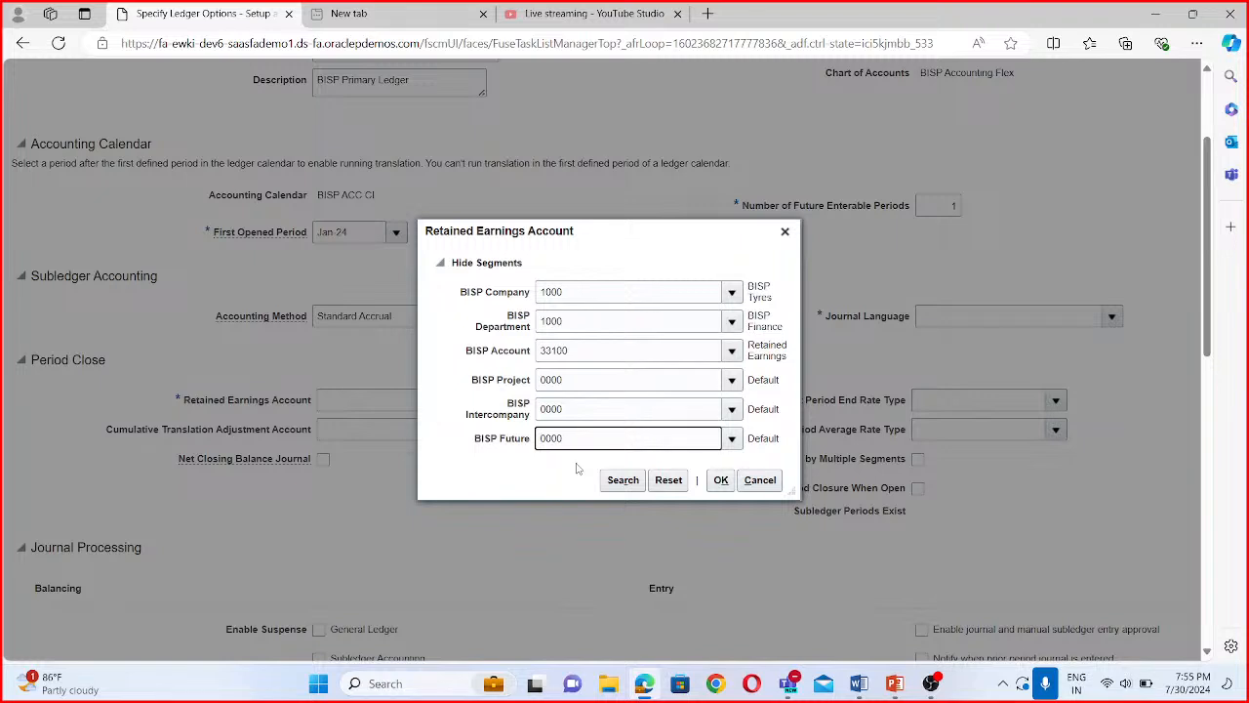
click(721, 482)
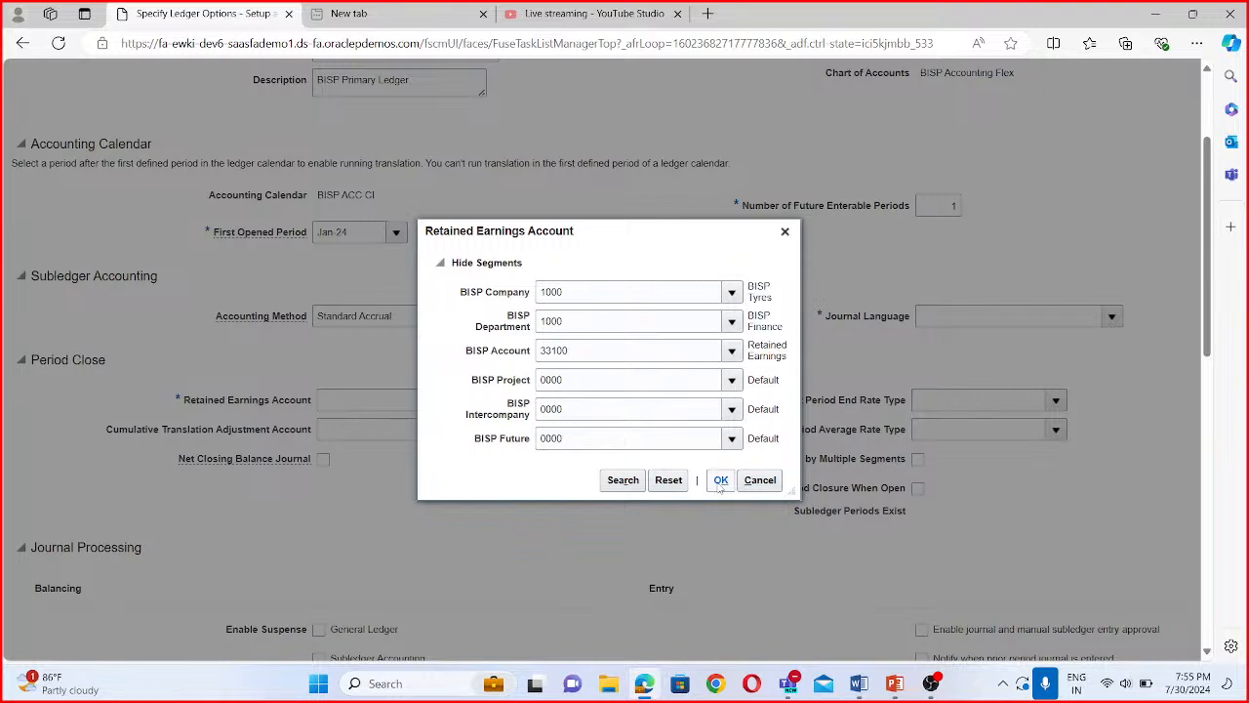
click(720, 481)
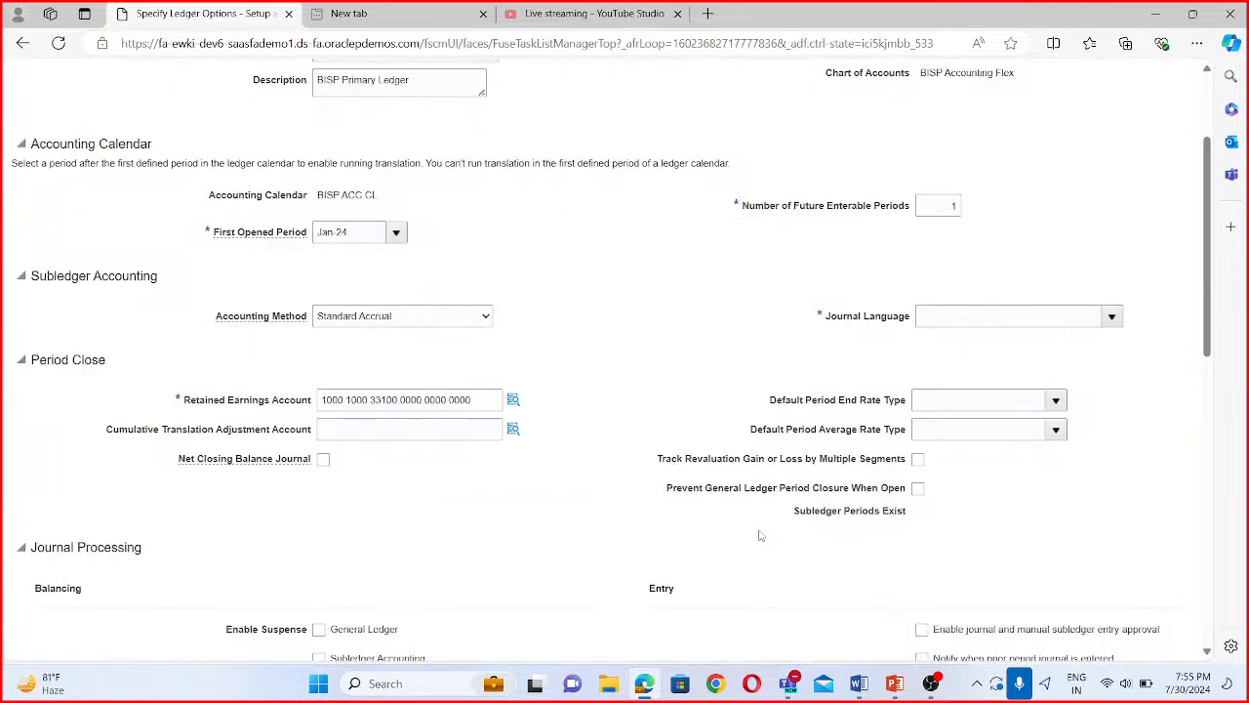
- Try to save and close the ledger options without a journal language
scroll(362, 544, up, 1)
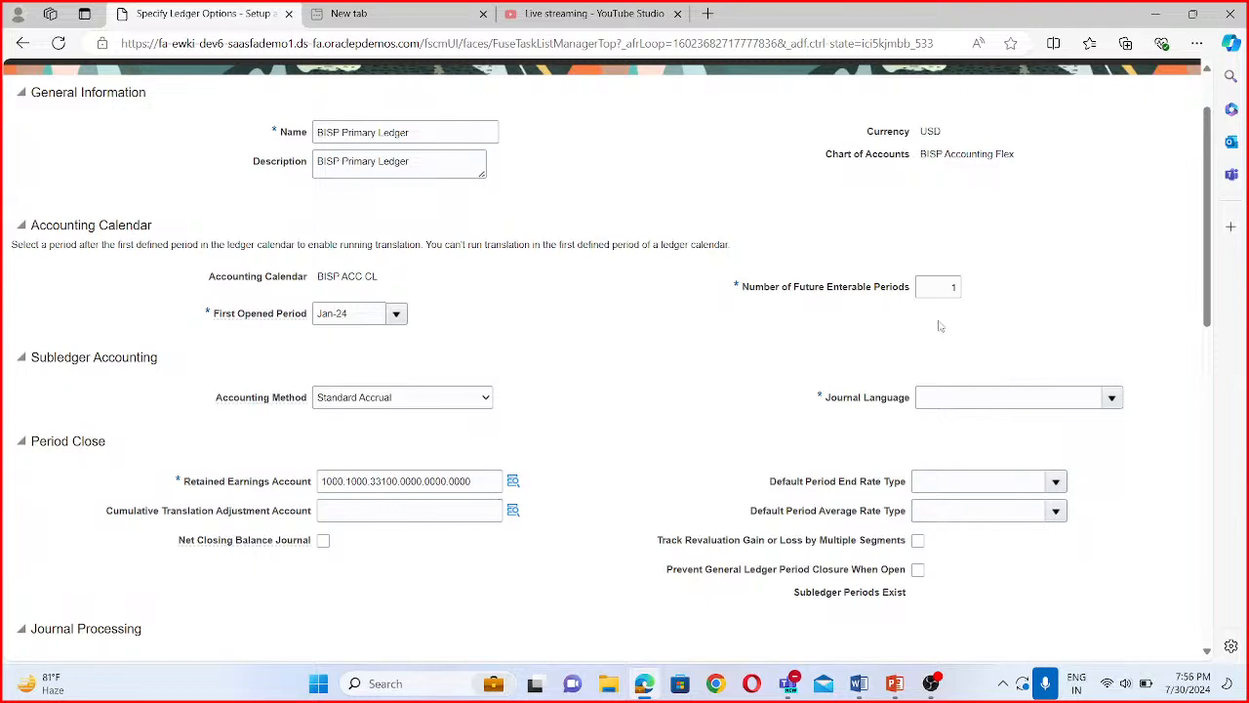
scroll(940, 401, up, 2)
click(1095, 124)
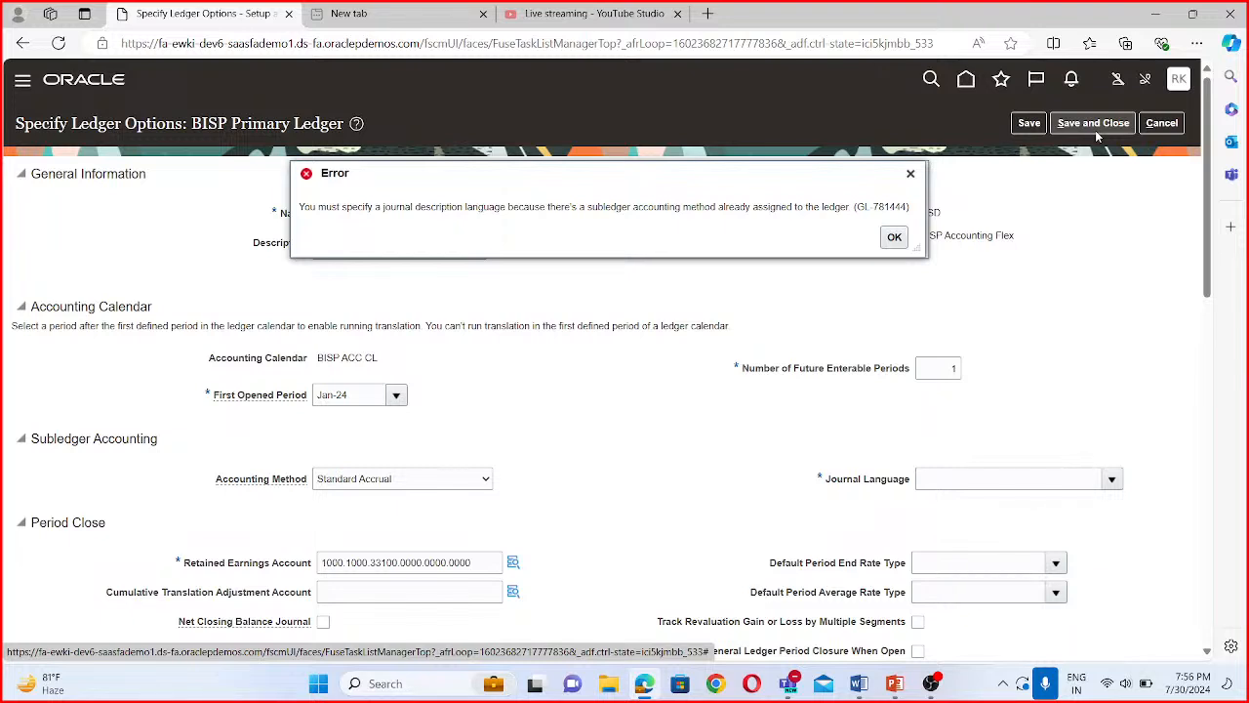
click(894, 238)
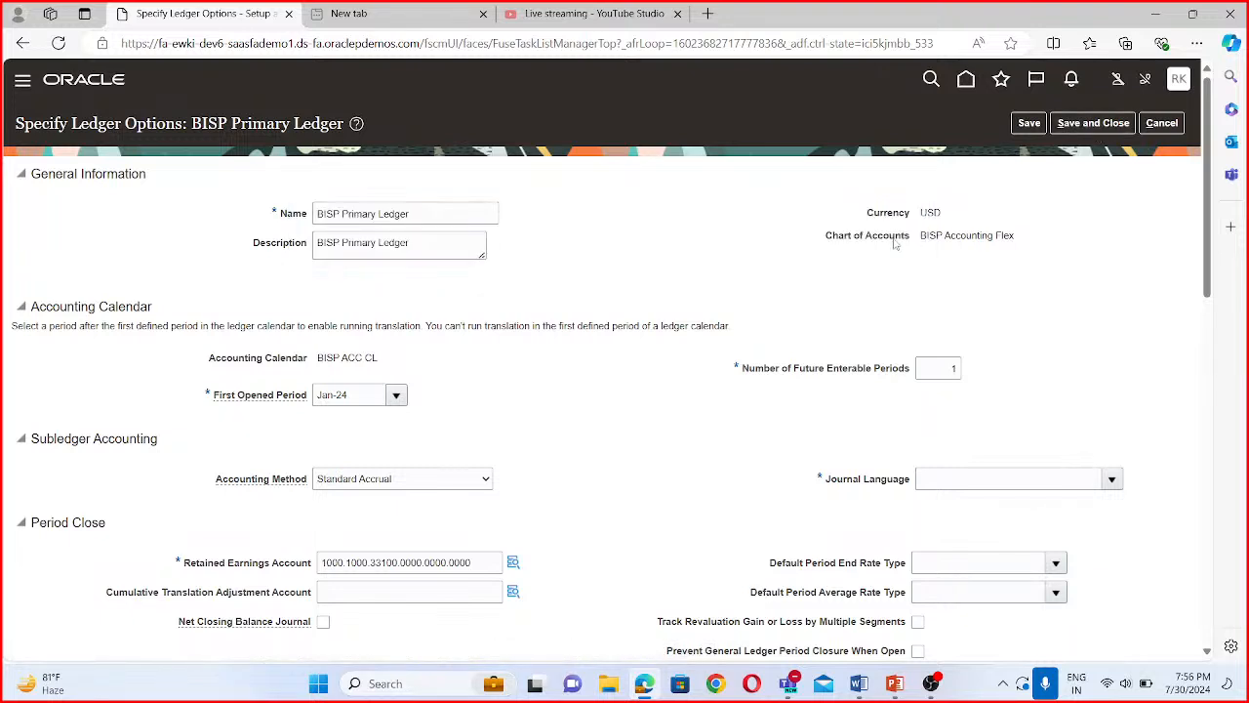
- Try to find the ledger's journal language by searching for American as the language
scroll(713, 346, down, 3)
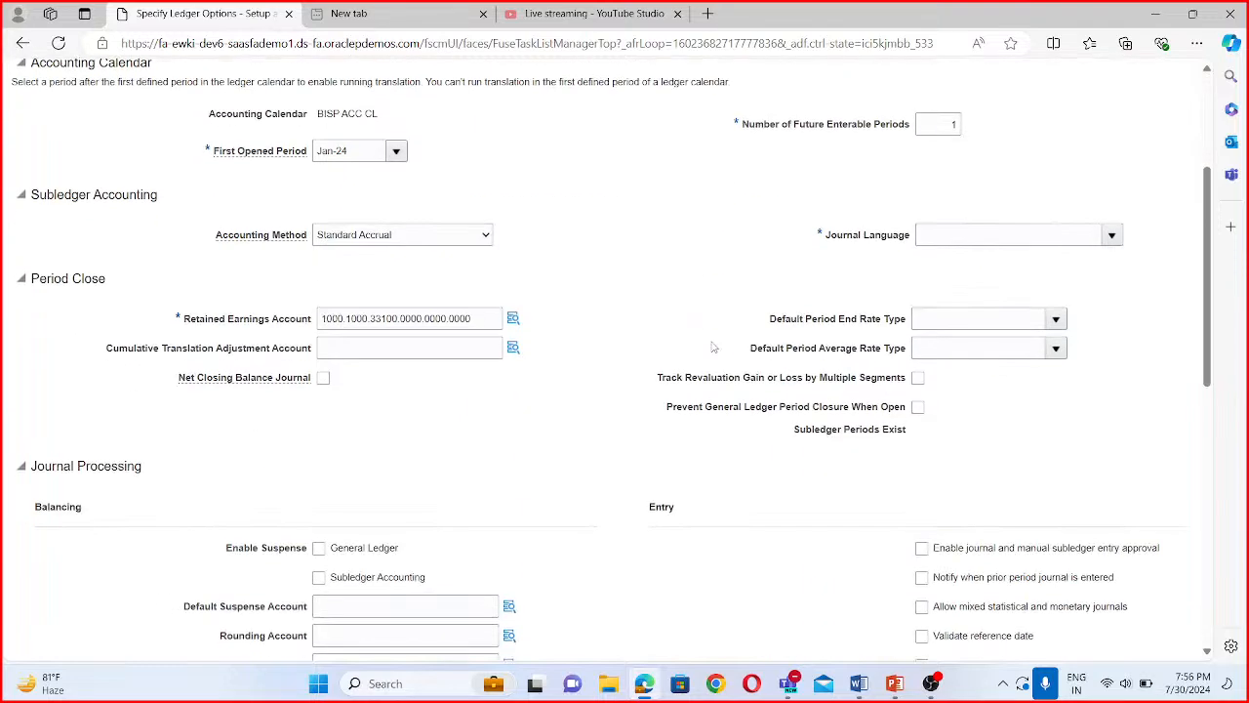
click(1022, 236)
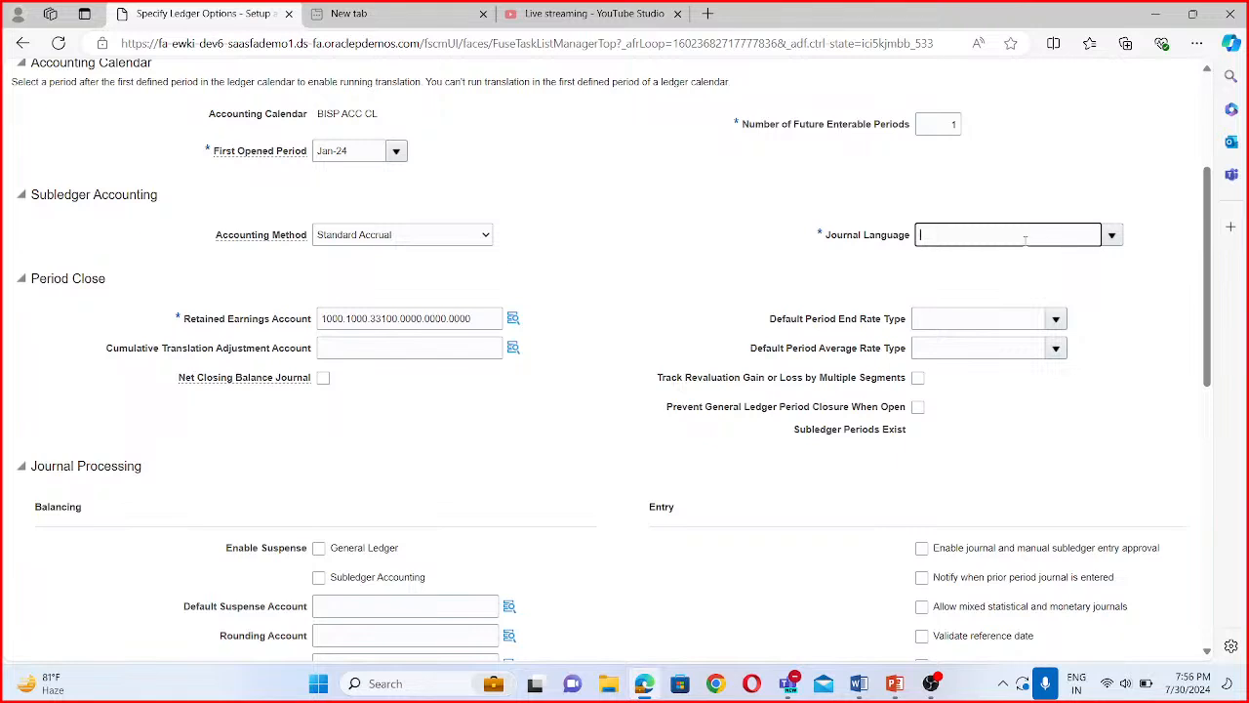
click(1111, 235)
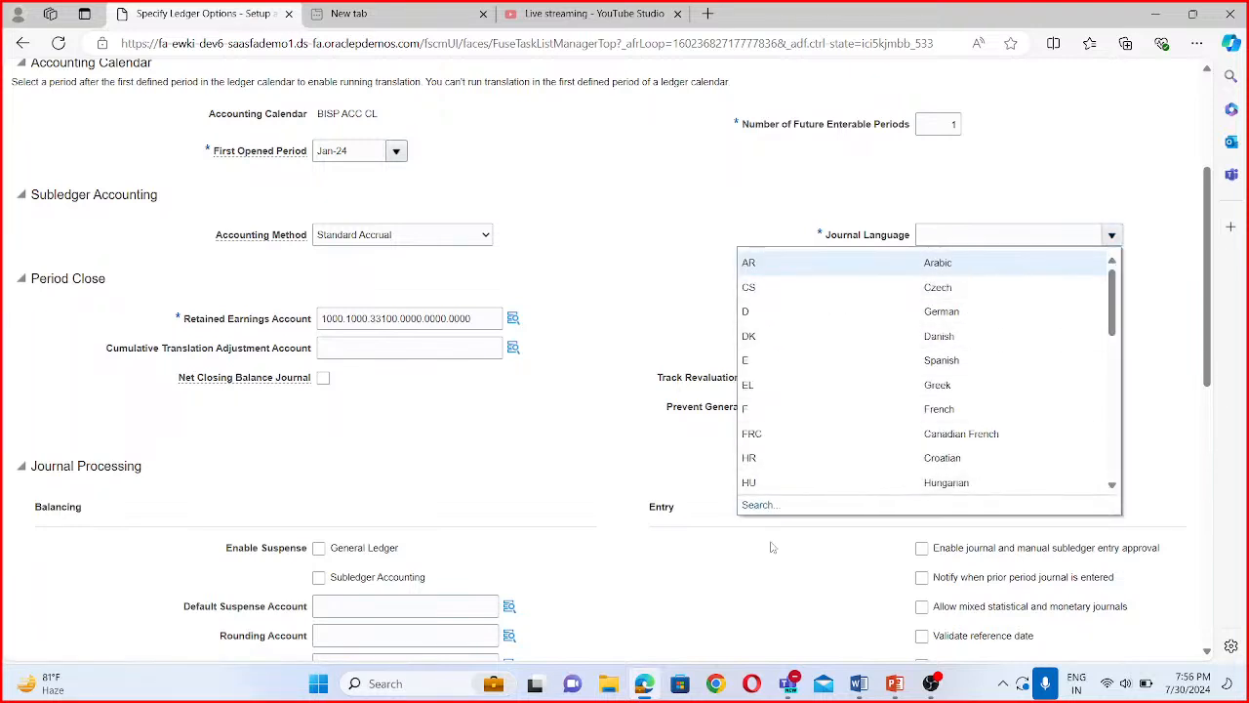
click(754, 505)
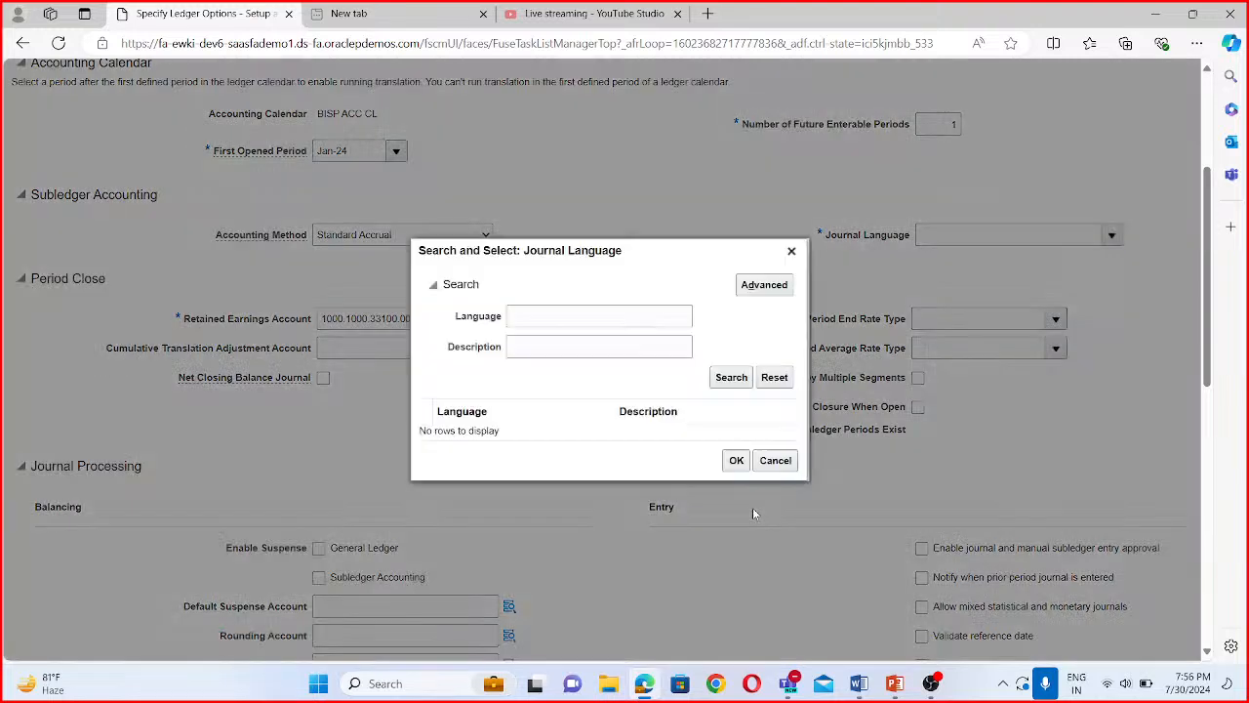
click(568, 312)
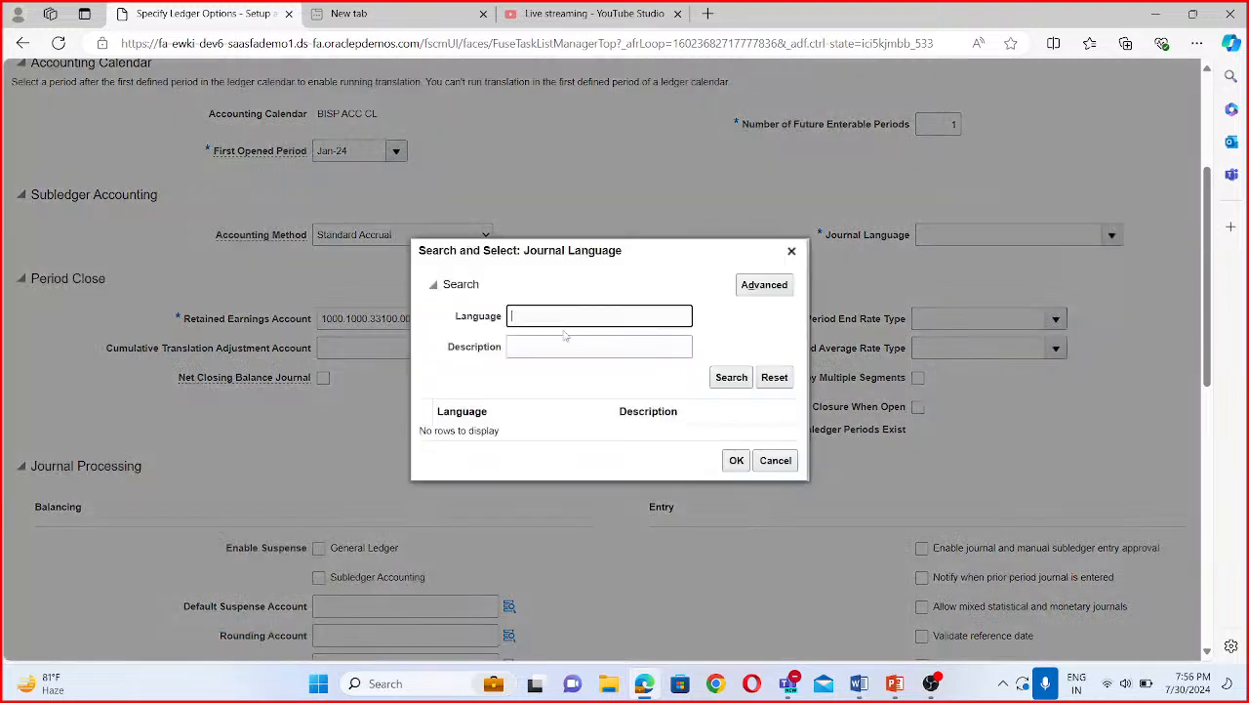
text(American)
click(739, 381)
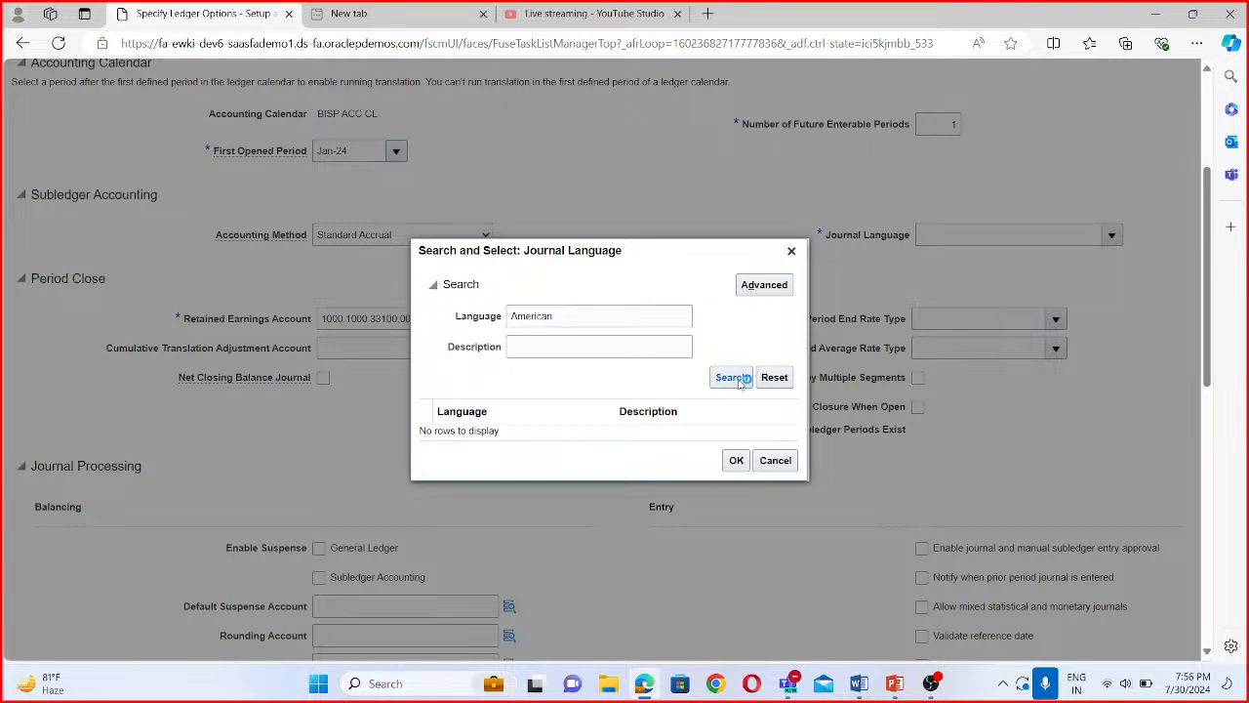
- Try the journal language search with American as the description instead, and close the search without a selection
drag(574, 316, 495, 306)
key(ctrl+x)
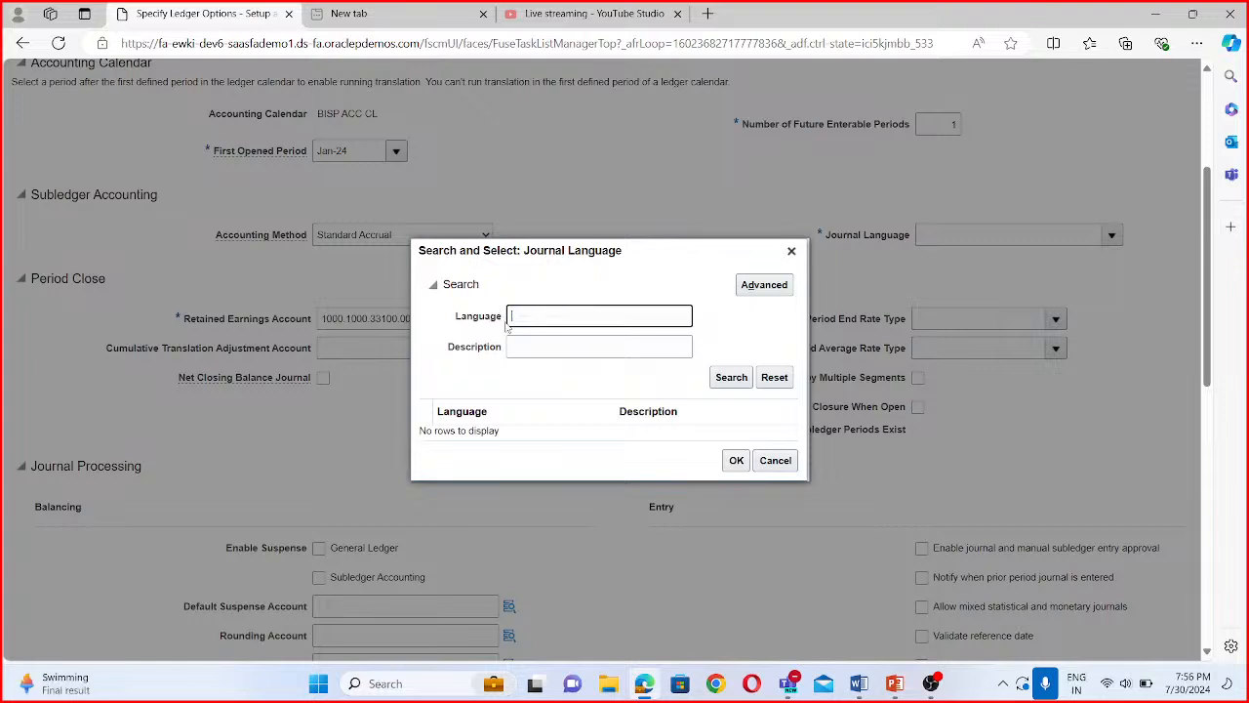
click(547, 347)
key(ctrl+v)
click(730, 379)
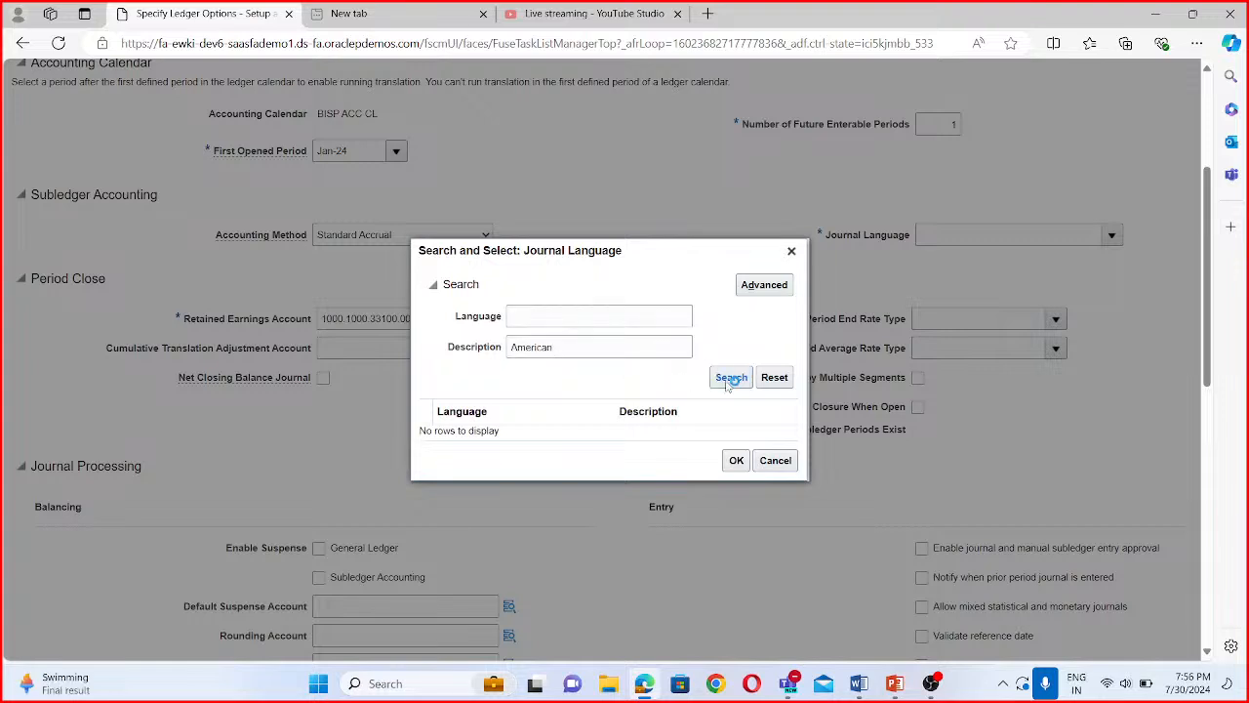
click(728, 382)
click(792, 252)
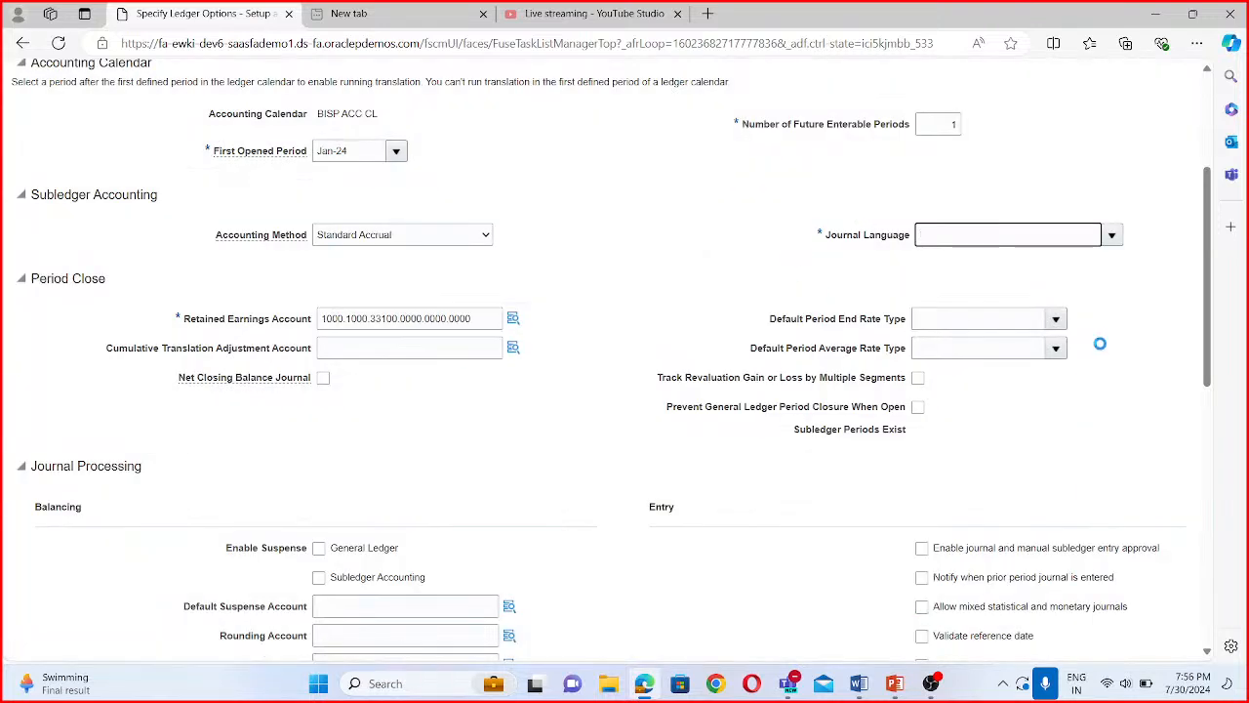
- Look up American for the ledger's Journal Language and choose American English
click(1111, 235)
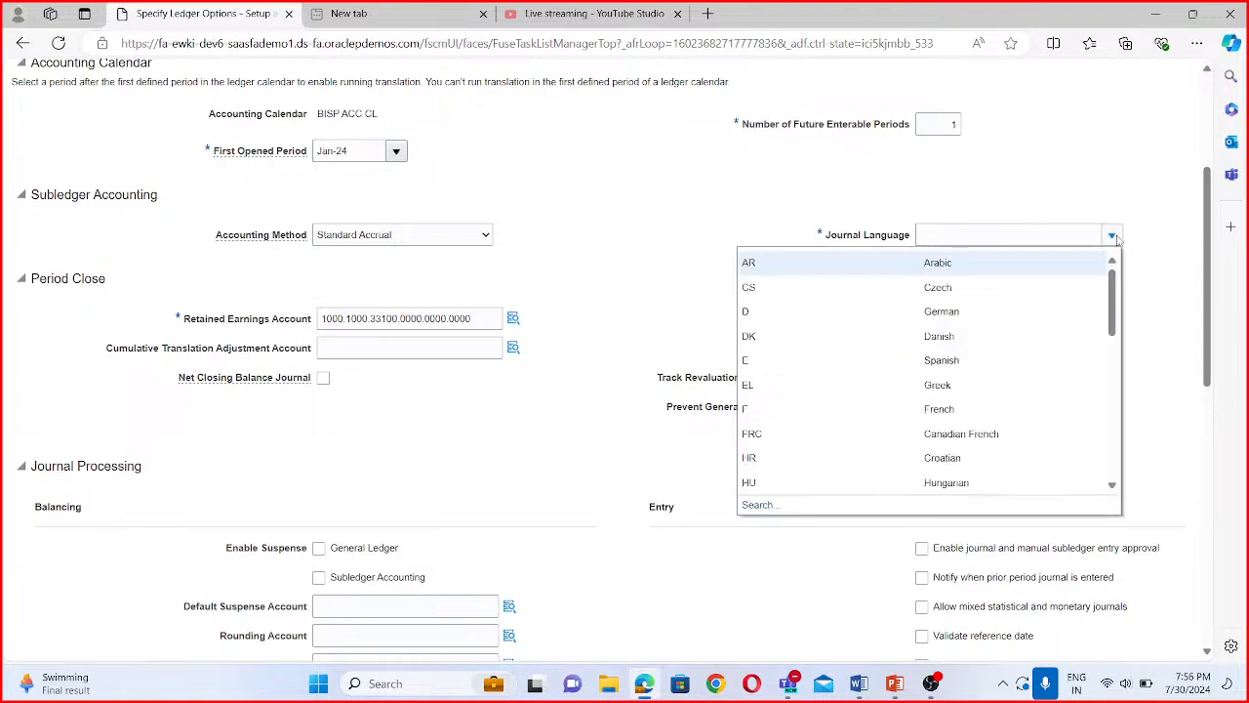
click(957, 231)
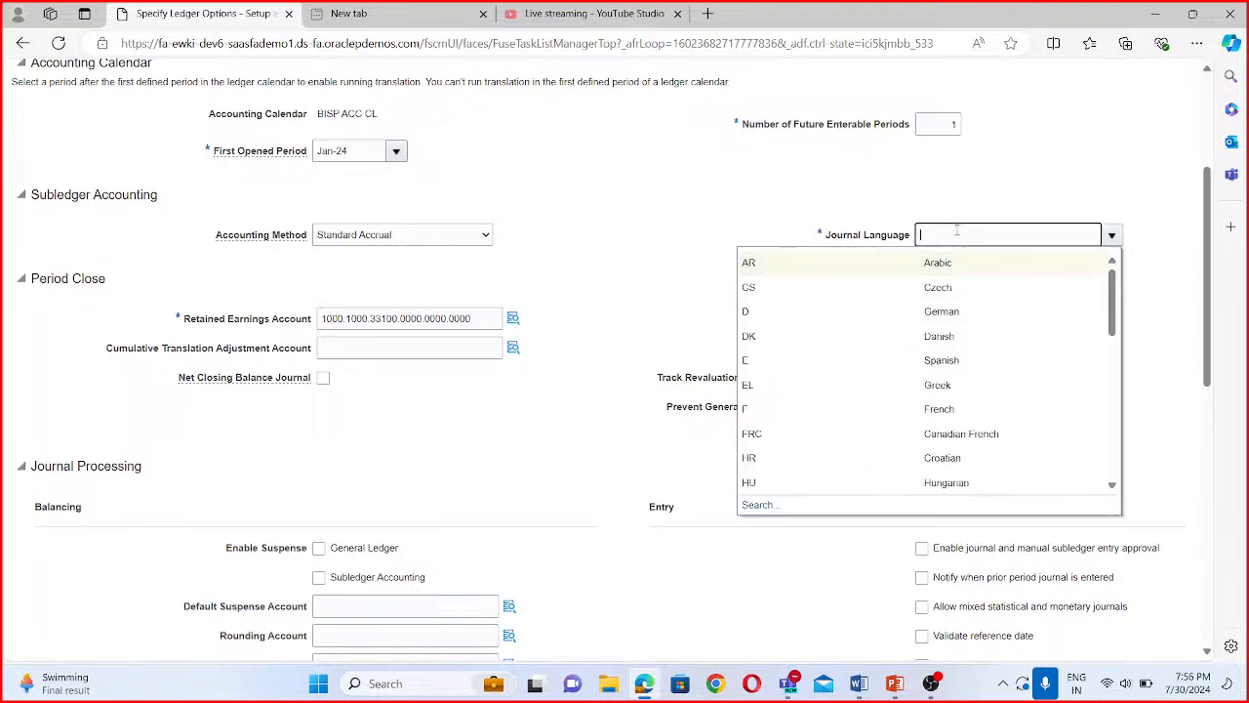
text(American)
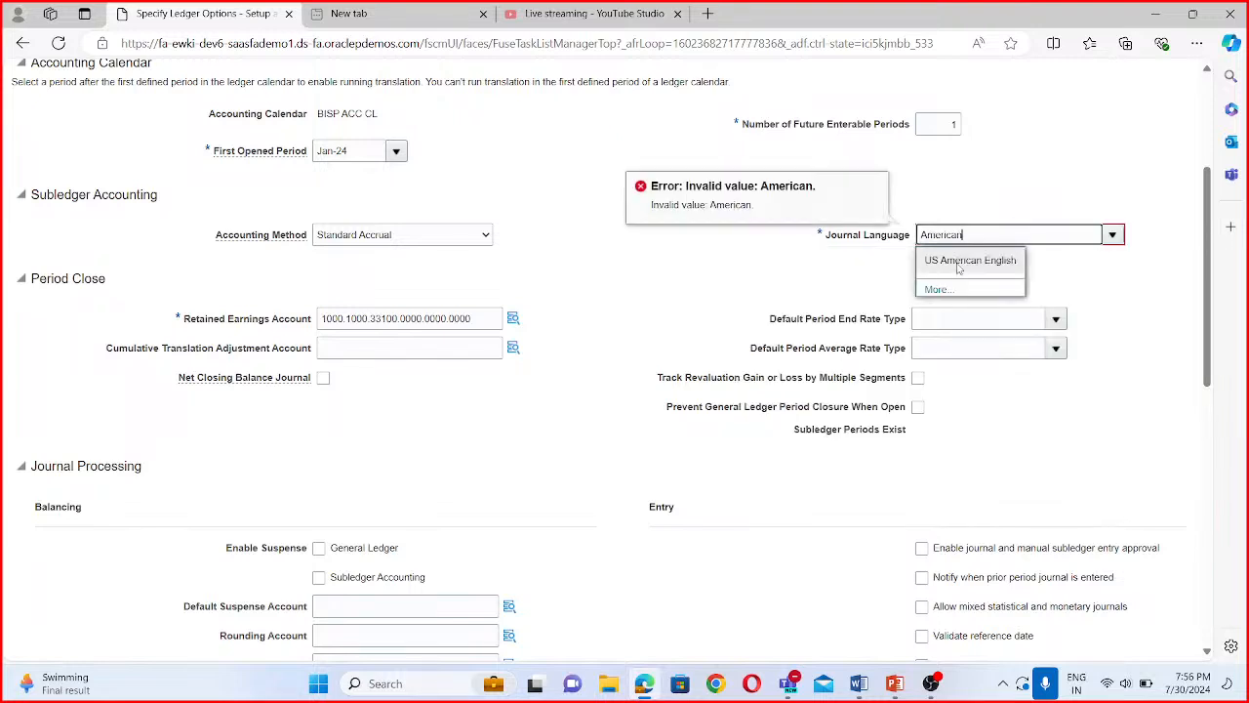
click(958, 262)
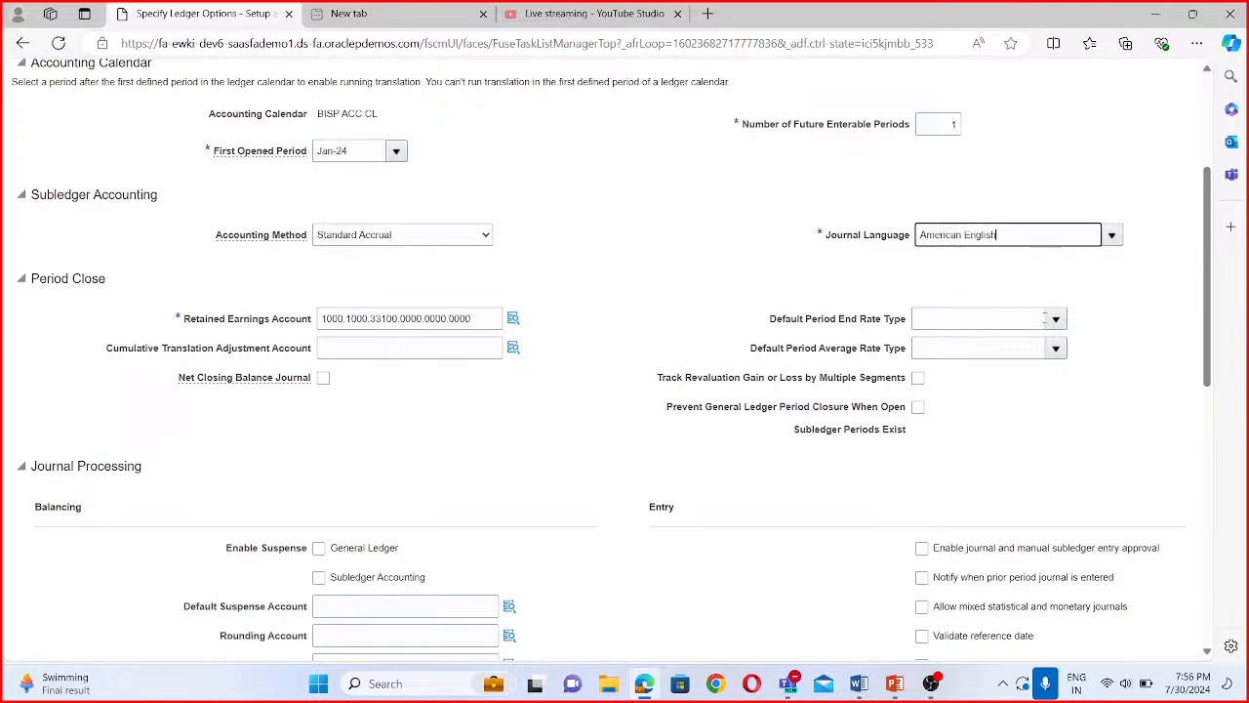
- Save and close the ledger options of BISP Primary Ledger
scroll(1046, 318, up, 3)
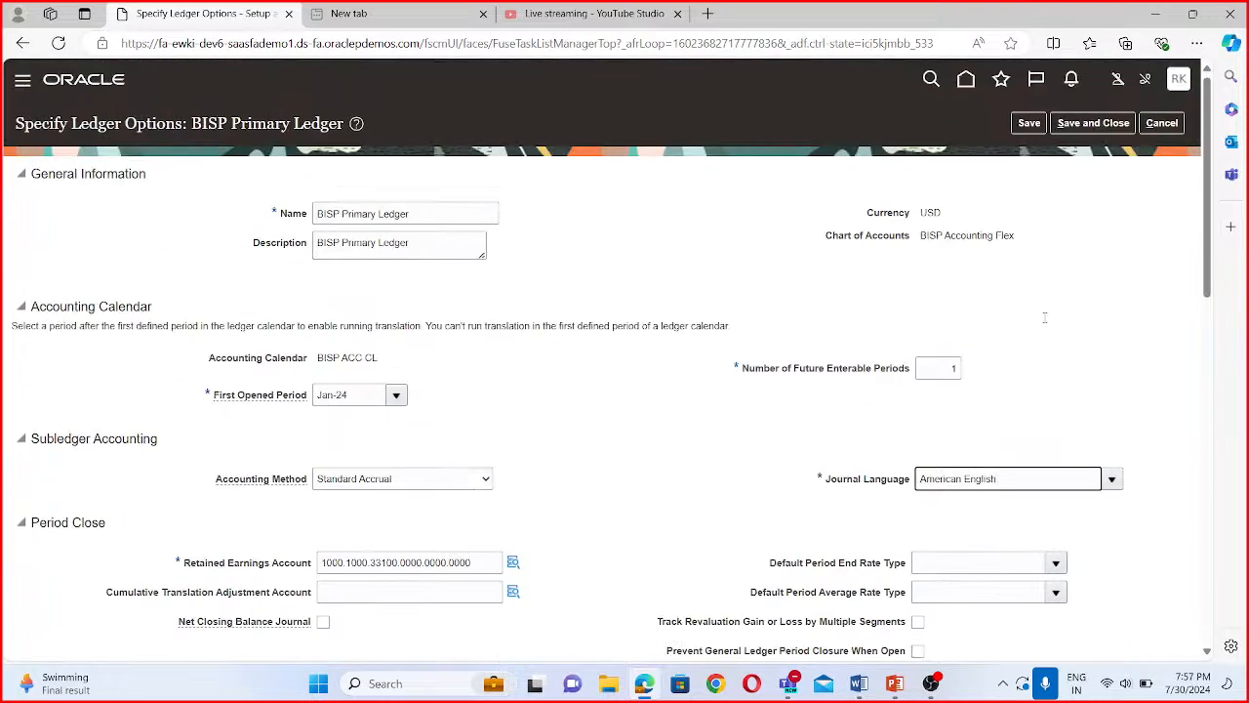
click(1093, 123)
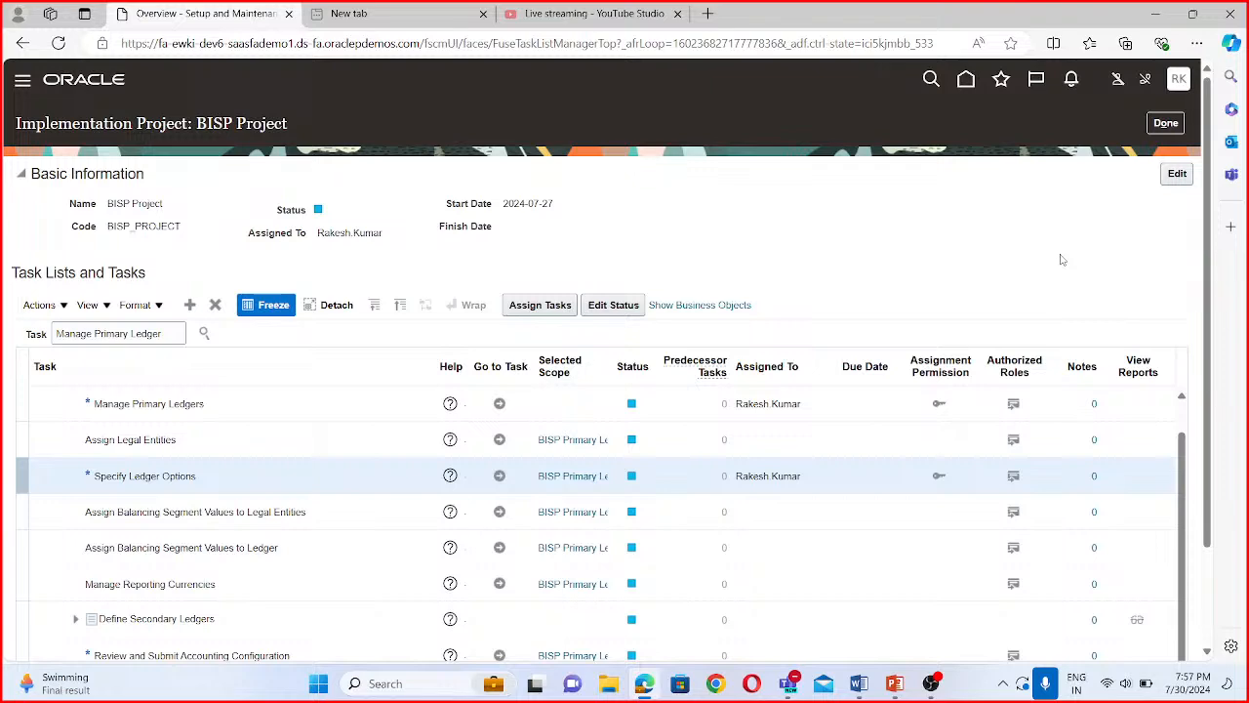
- Open the Review and Submit Accounting Configuration task for BISP Primary Ledger, submit the configuration and acknowledge the confirmation
scroll(597, 433, down, 1)
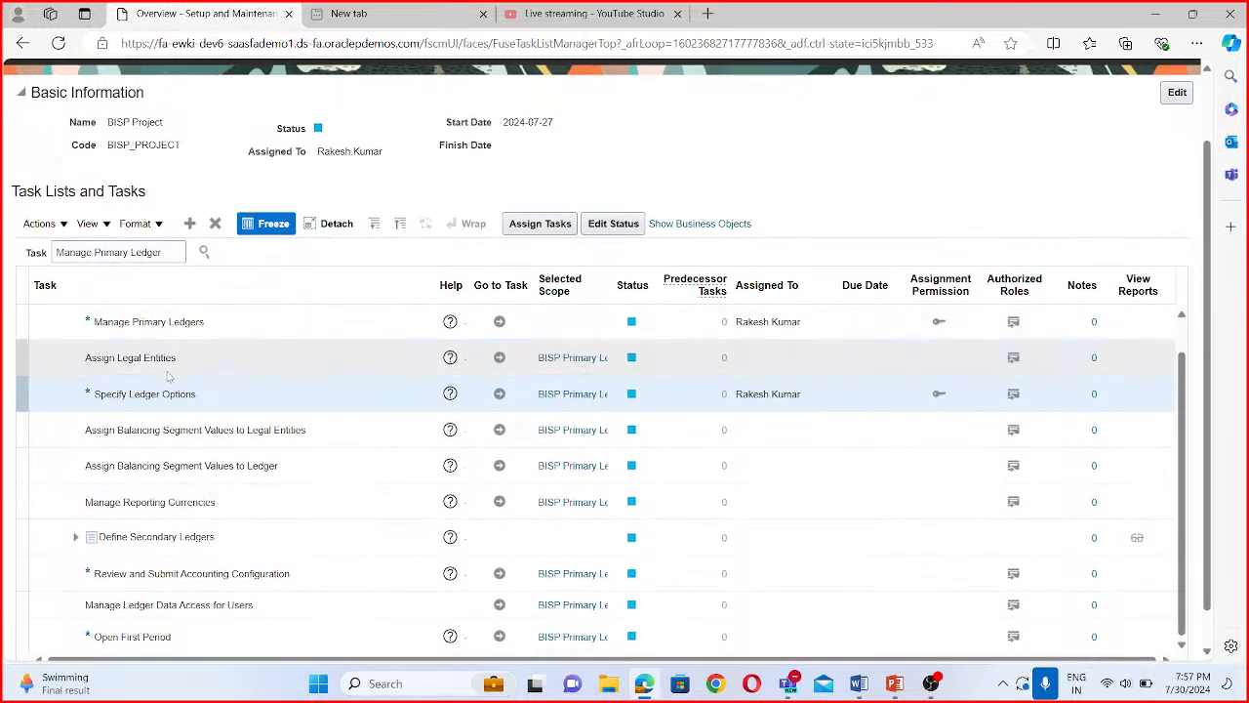
scroll(234, 376, down, 1)
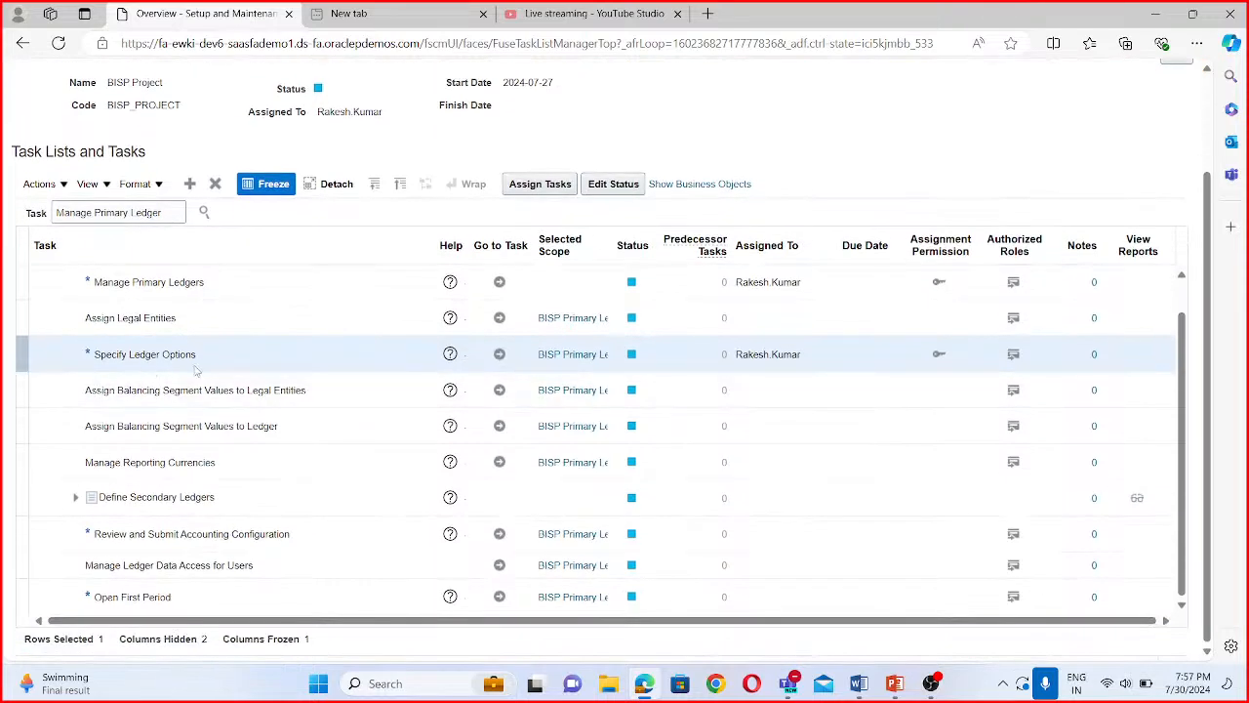
scroll(555, 445, up, 2)
scroll(556, 442, down, 2)
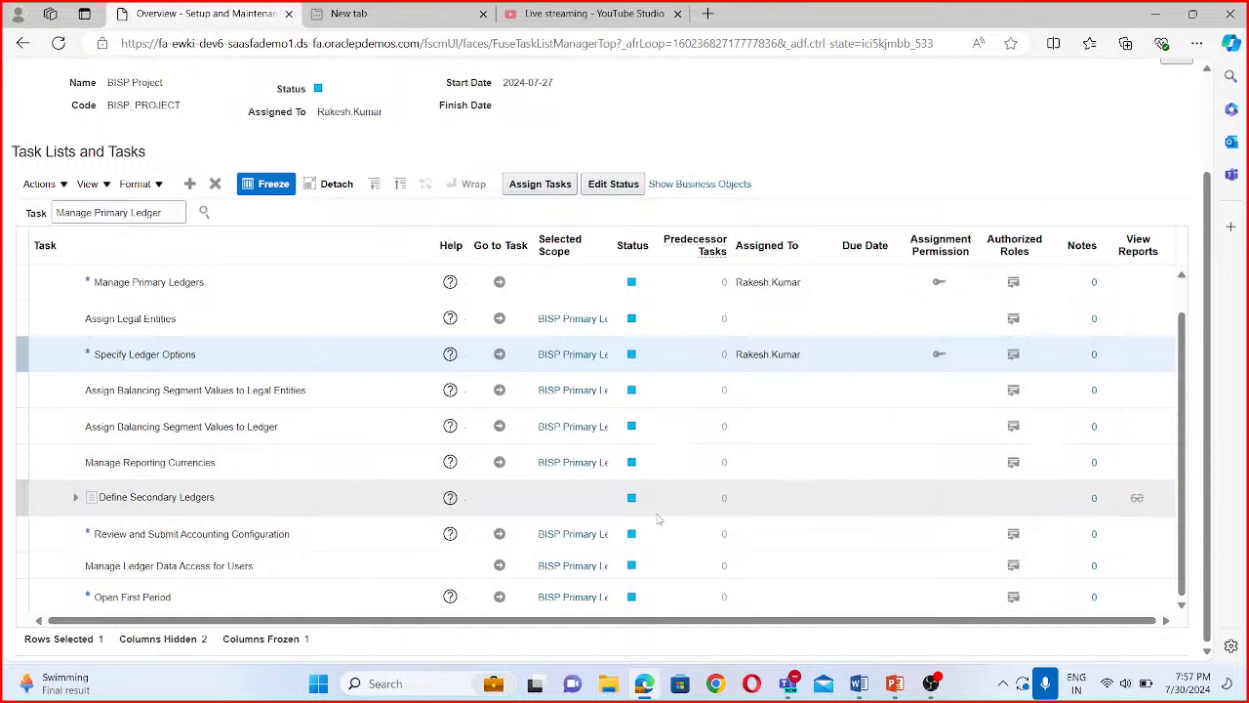
scroll(1071, 242, up, 3)
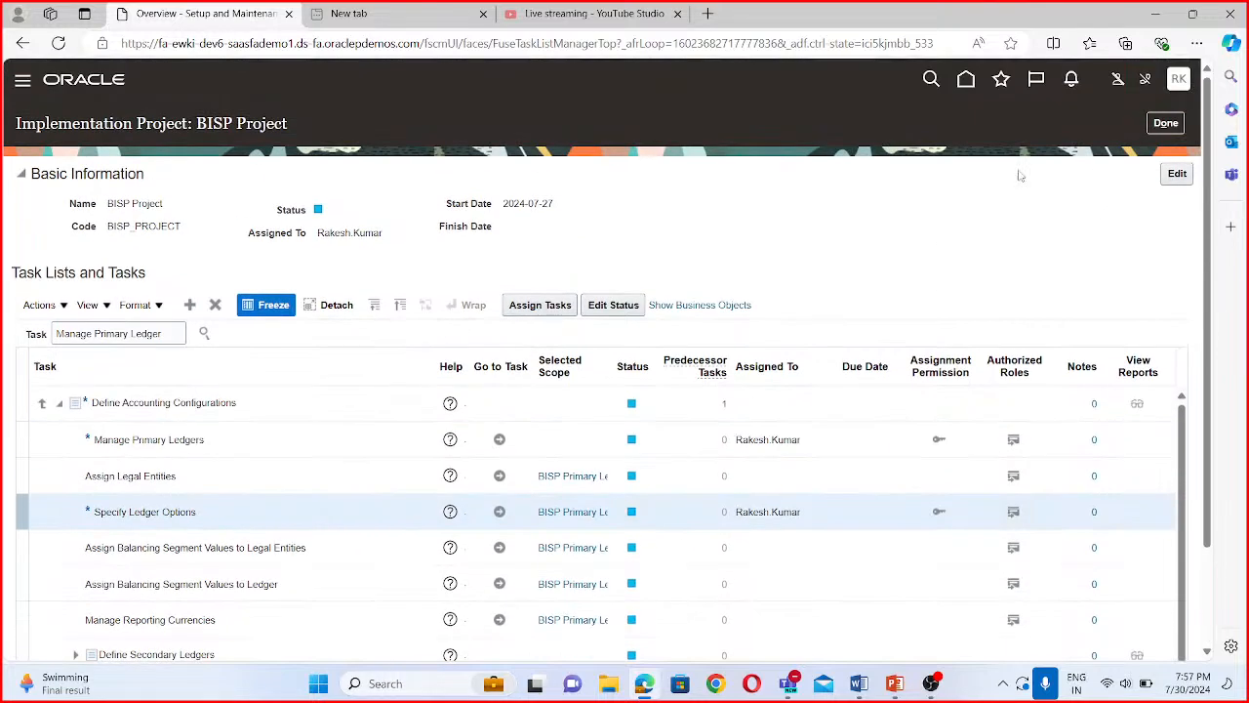
scroll(576, 420, down, 5)
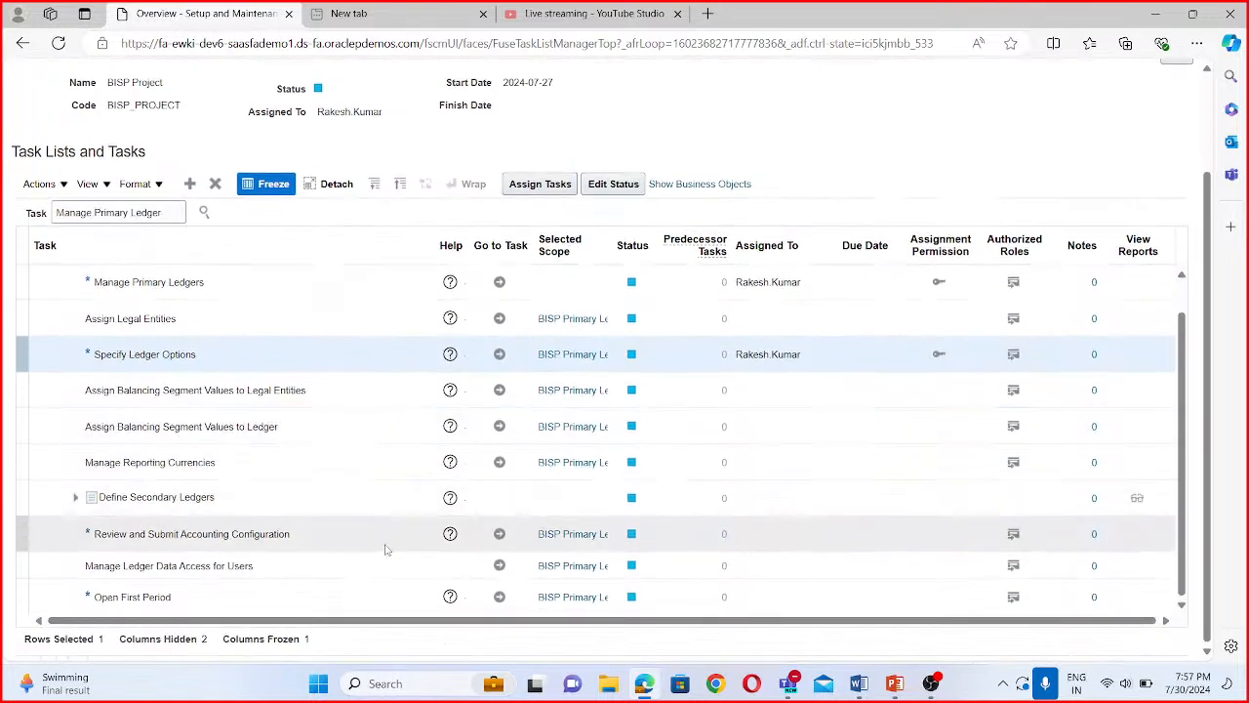
click(500, 536)
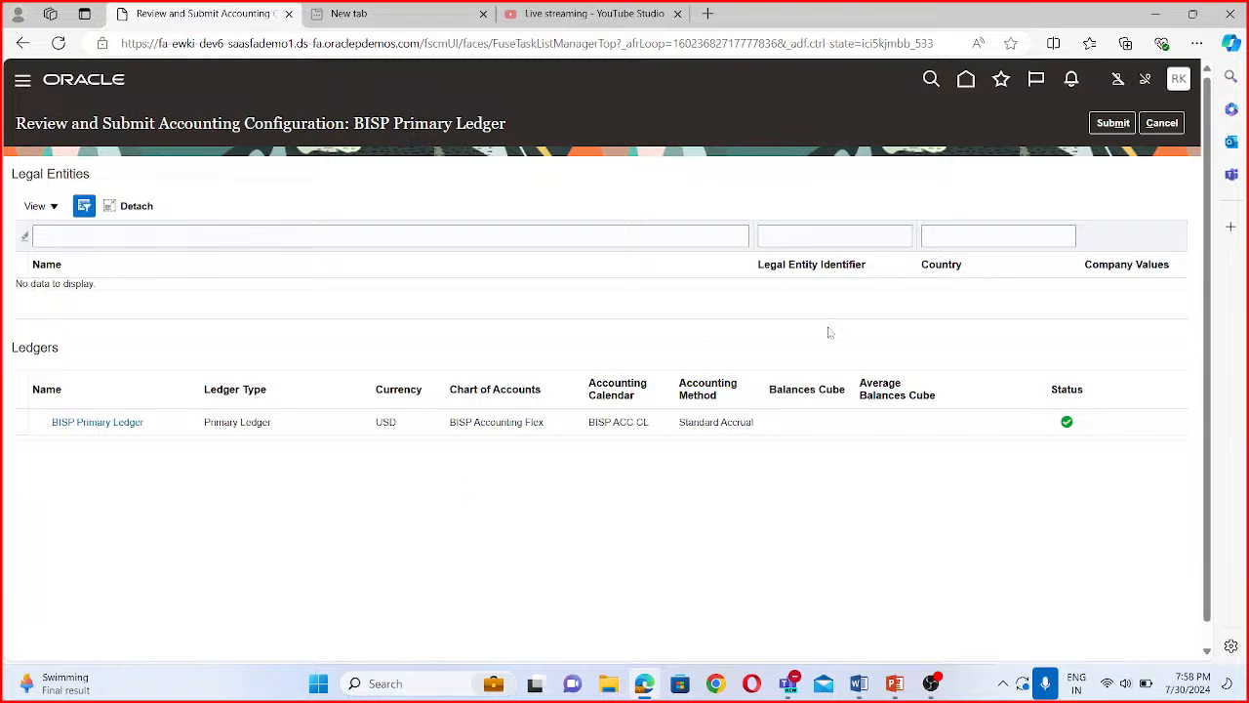
click(1107, 123)
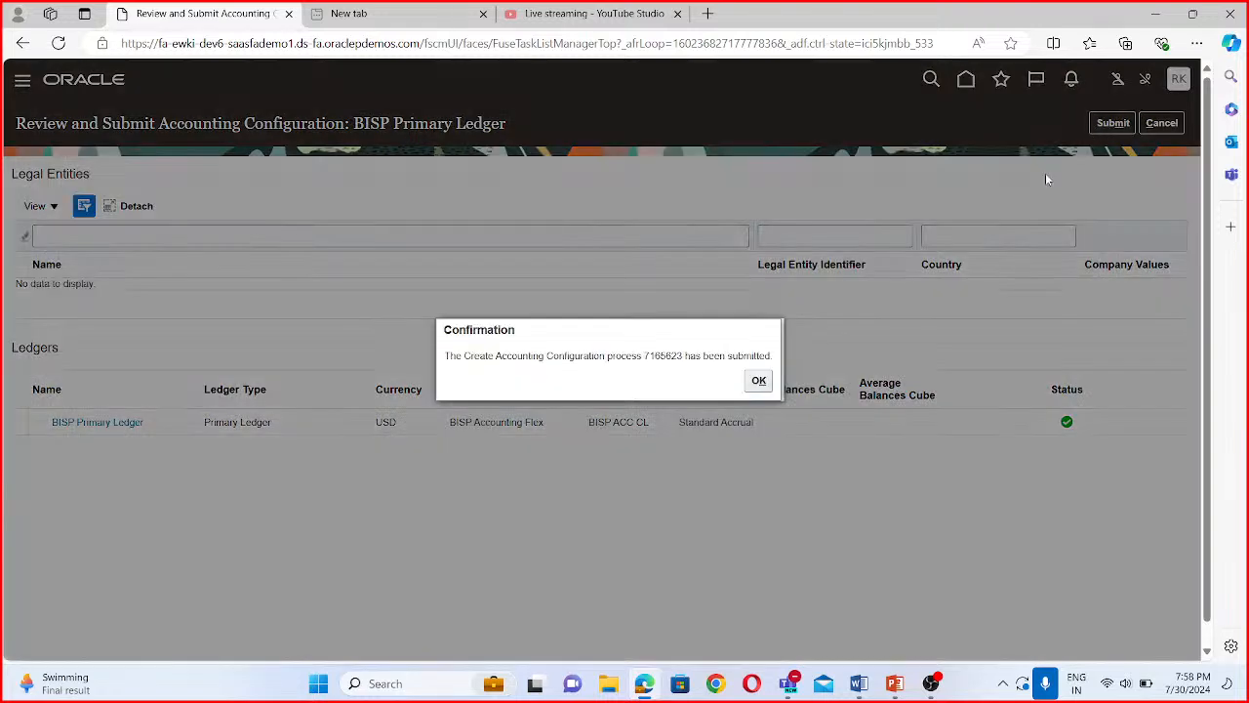
click(759, 382)
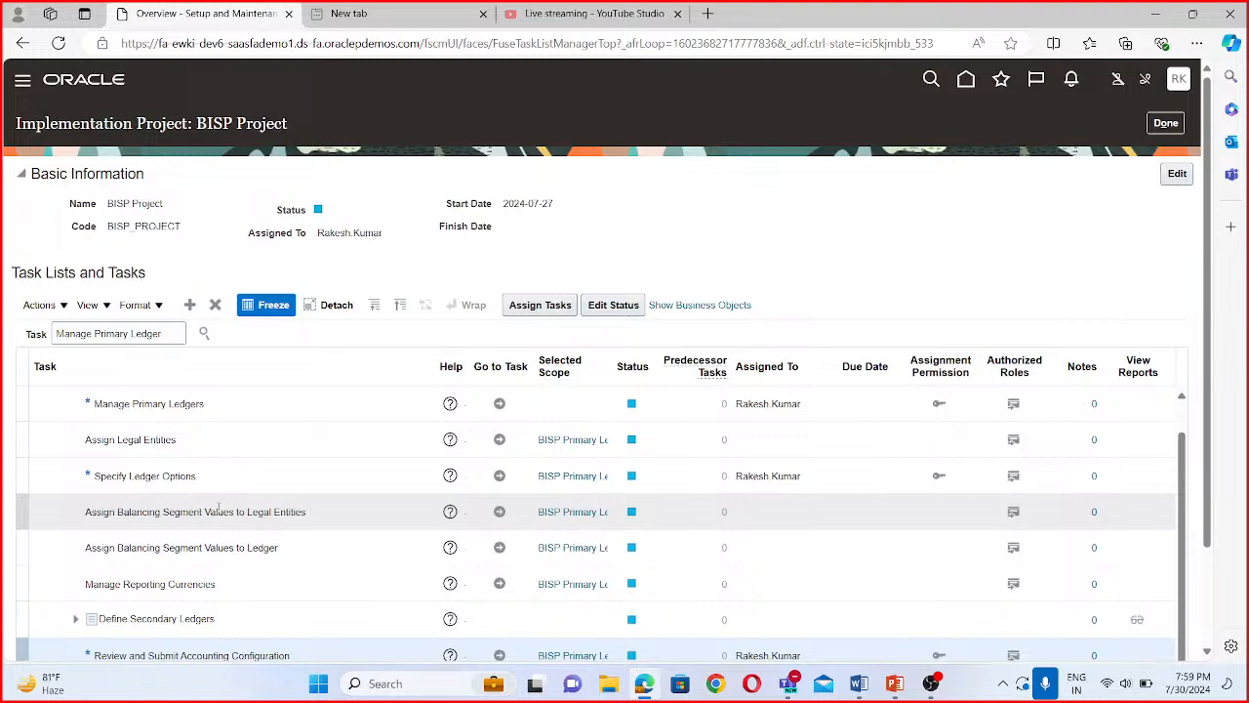
- Check the BISP Primary Ledger's status in Manage Primary Ledgers by filtering on BISP, and return to the project
click(500, 403)
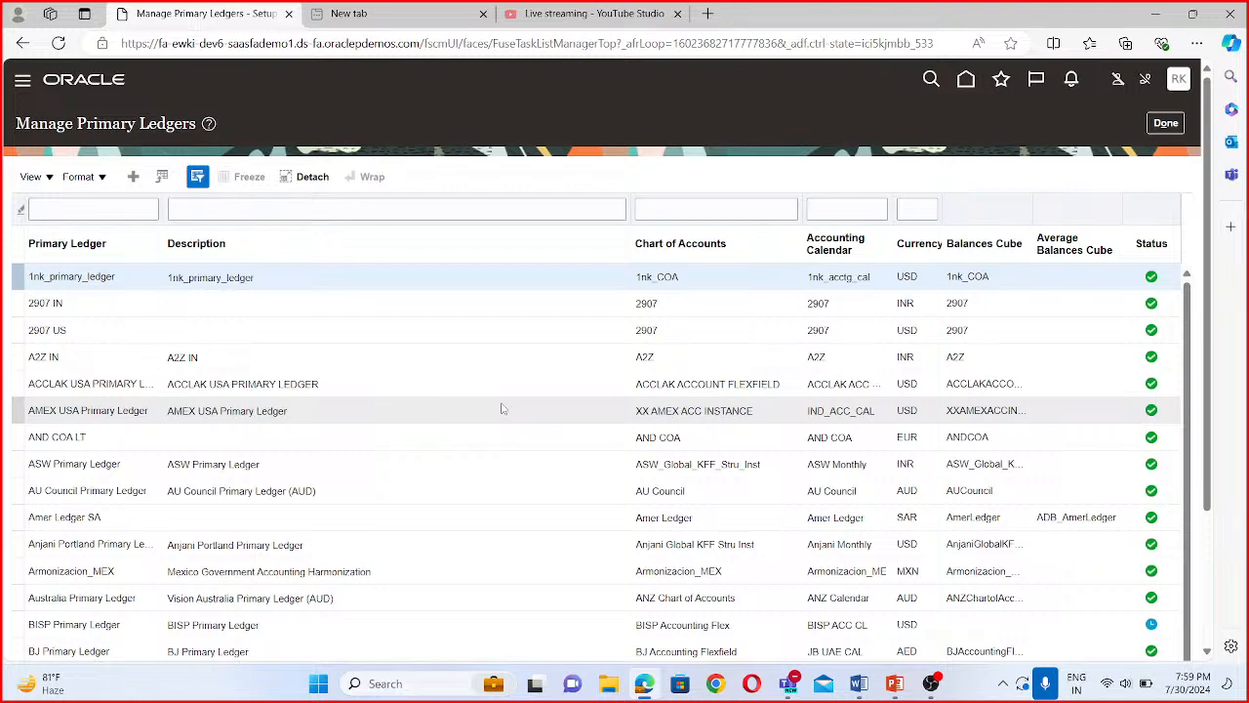
click(109, 211)
text(BISP)
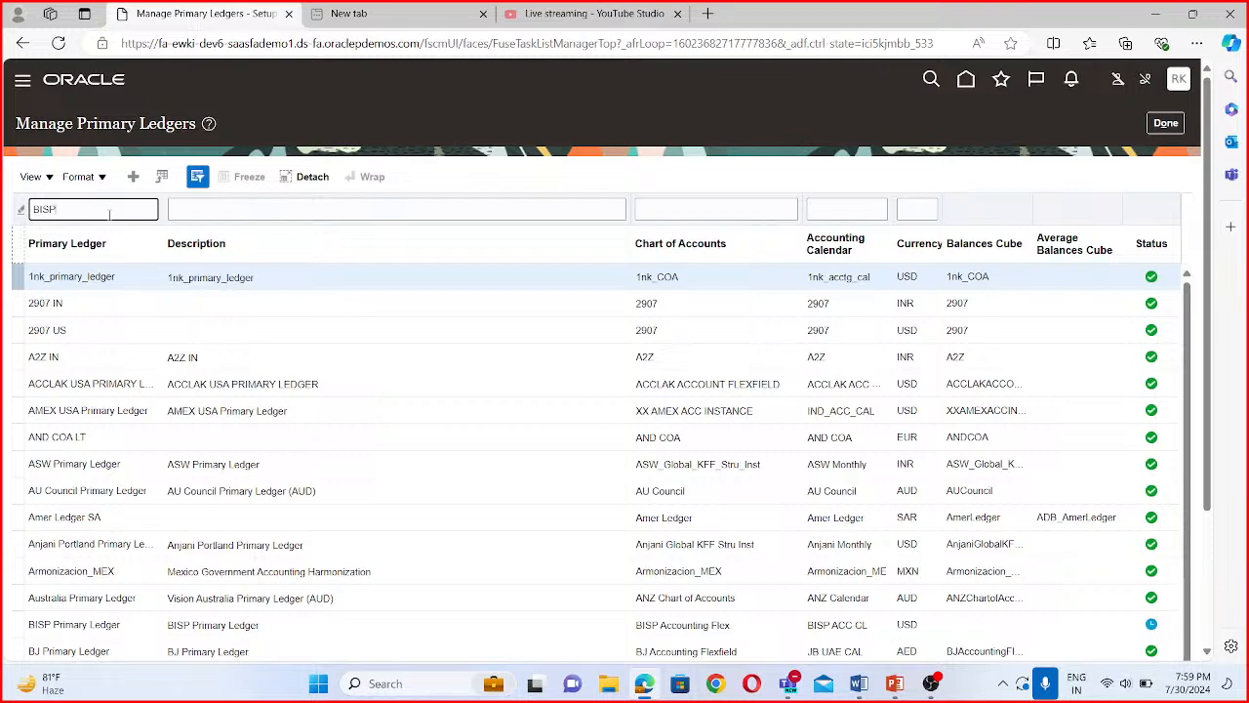
key(Return)
click(66, 279)
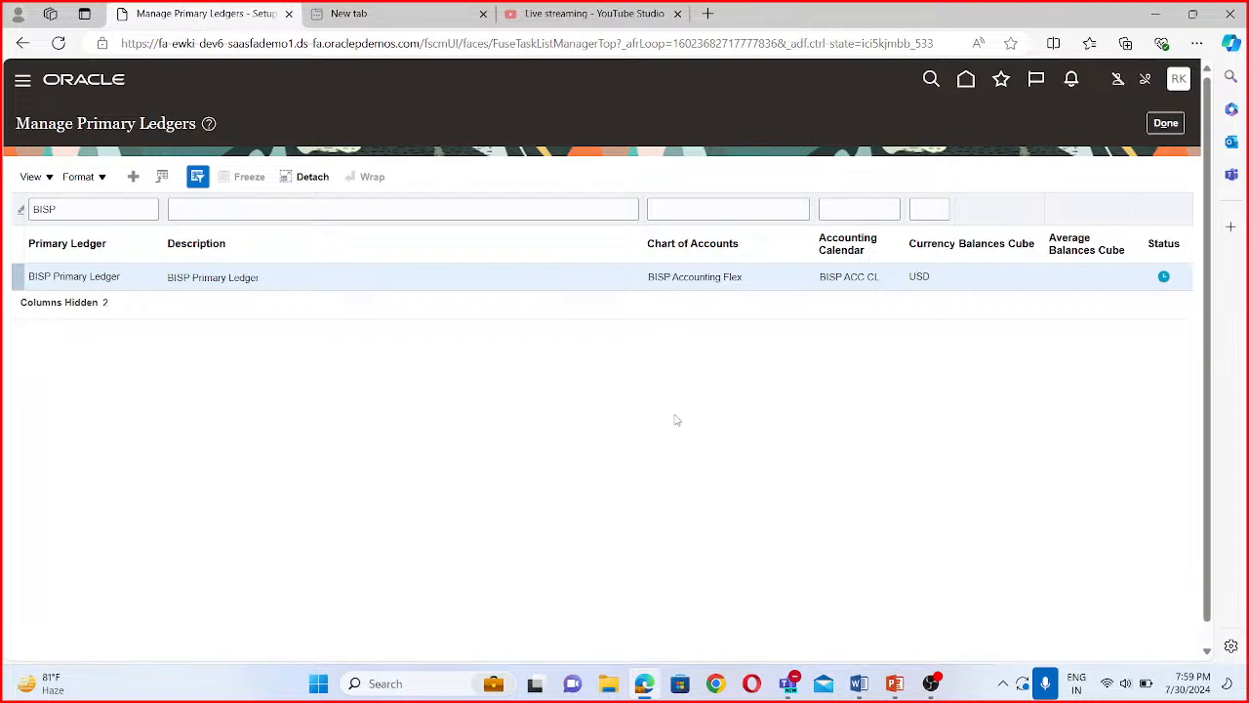
click(1176, 124)
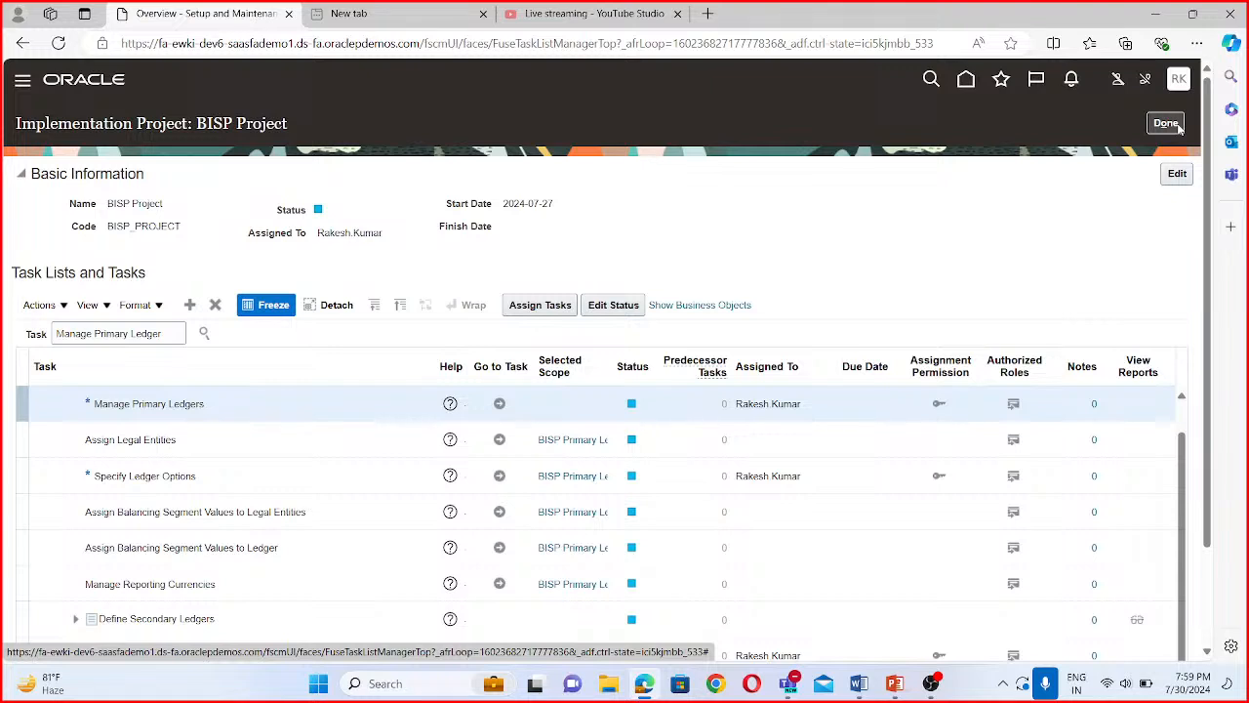
- Reopen Manage Primary Ledgers, filter the primary ledgers by BISP again and inspect the ledger's status indicator
click(496, 403)
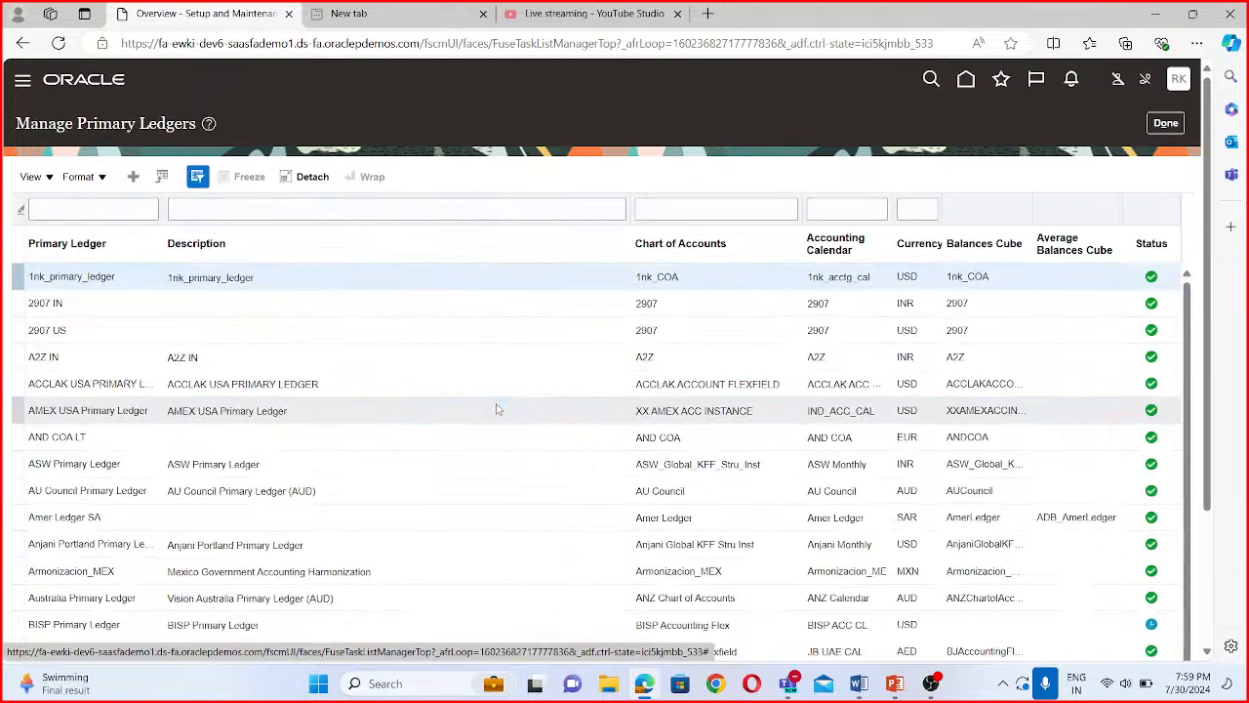
click(91, 214)
text(BISP)
key(Return)
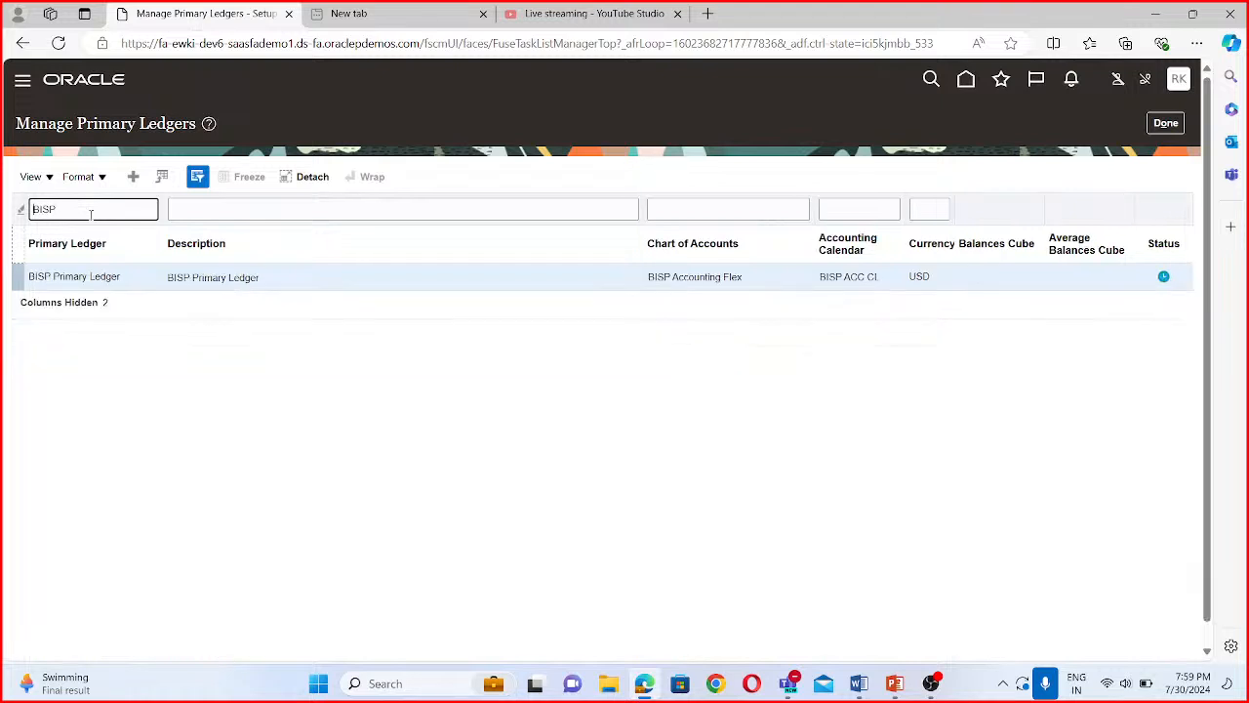
click(1166, 276)
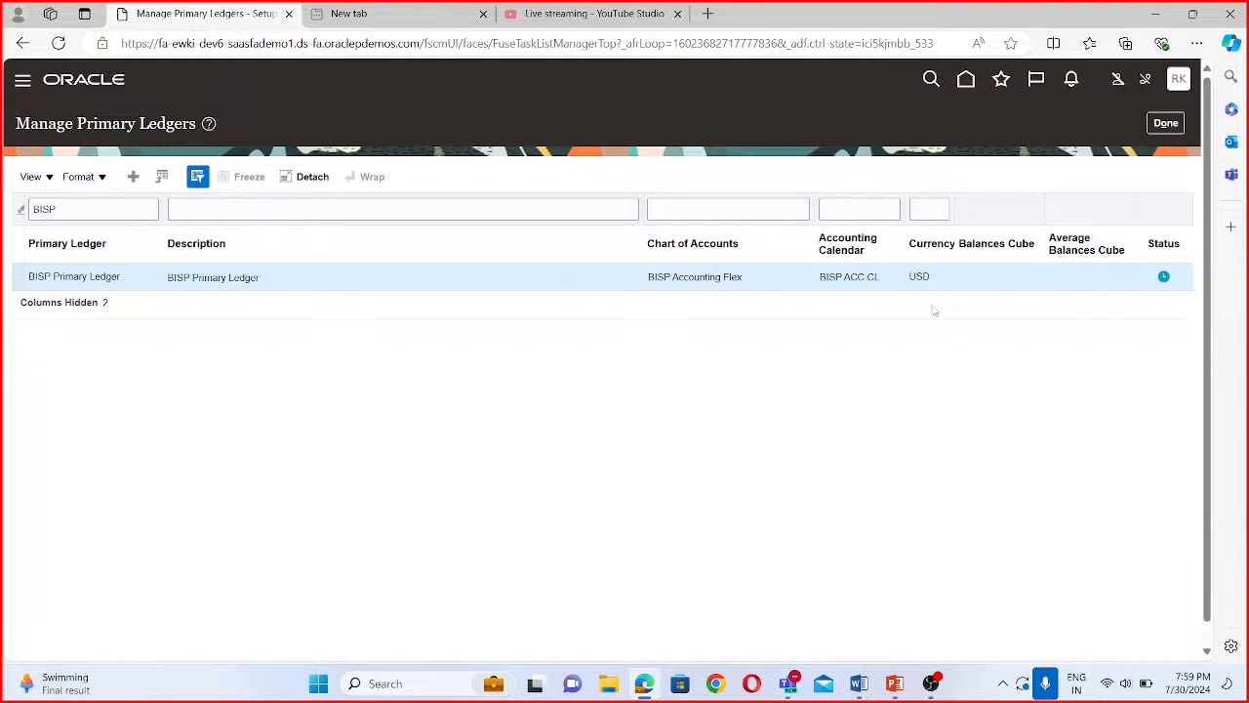
- Go to Scheduled Processes among the application's tools
click(21, 85)
scroll(97, 459, down, 3)
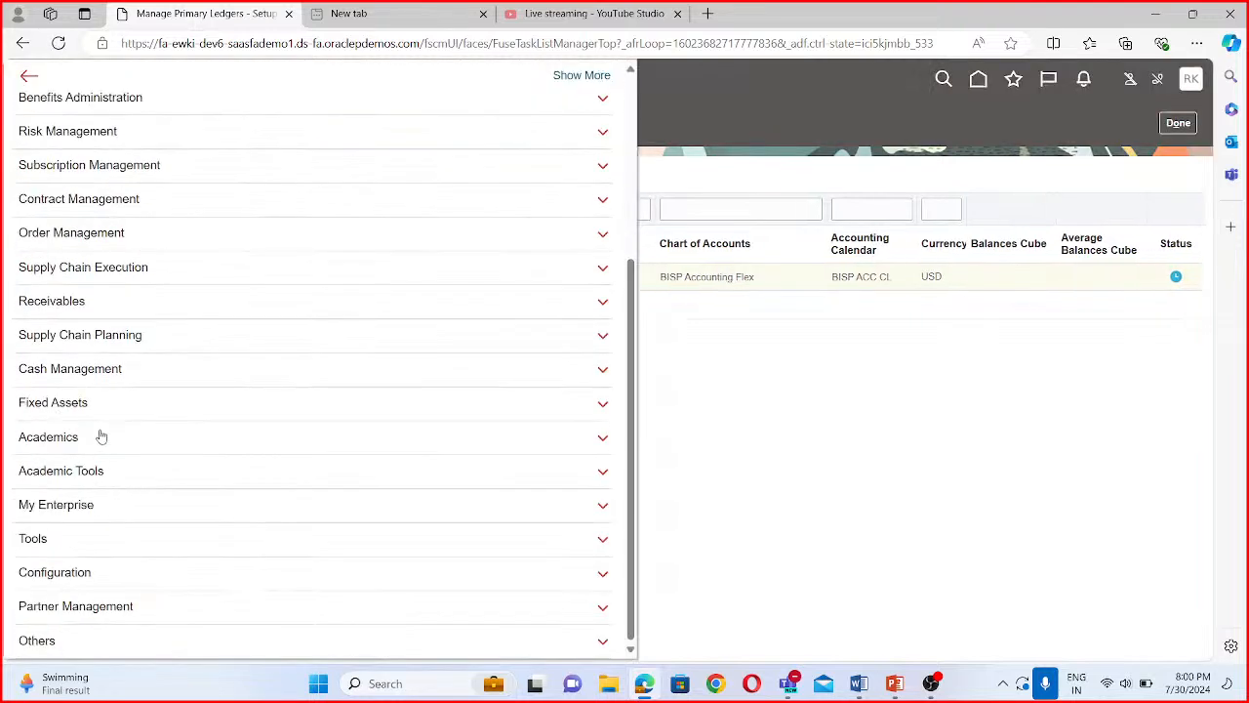
click(88, 538)
scroll(121, 449, down, 3)
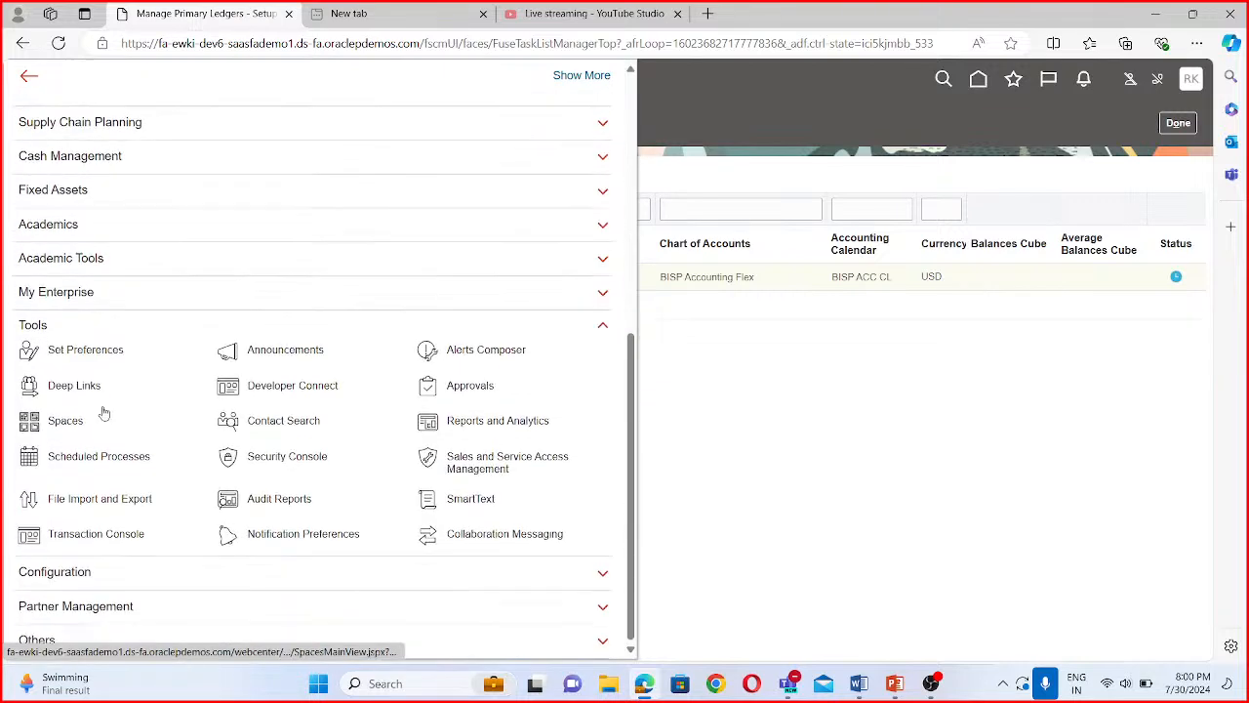
click(125, 457)
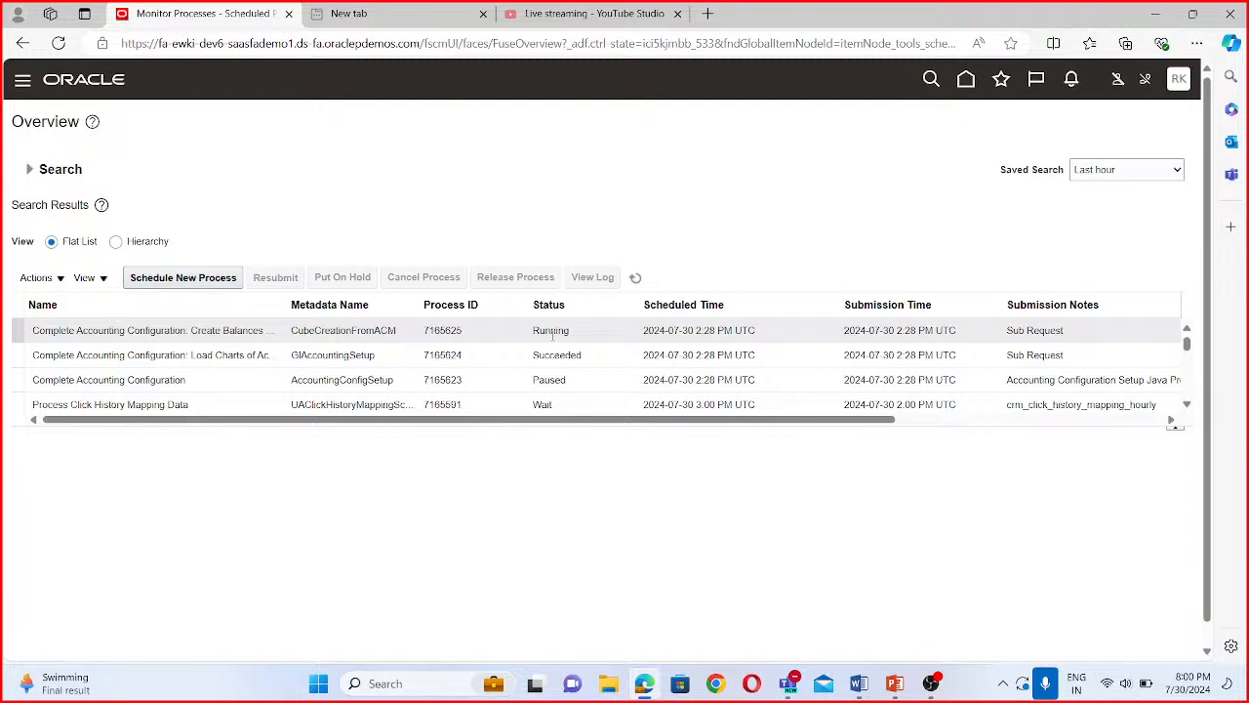
- Monitor the Complete Accounting Configuration processes by refreshing the process list repeatedly, leaving the saved search at Last hour
click(639, 279)
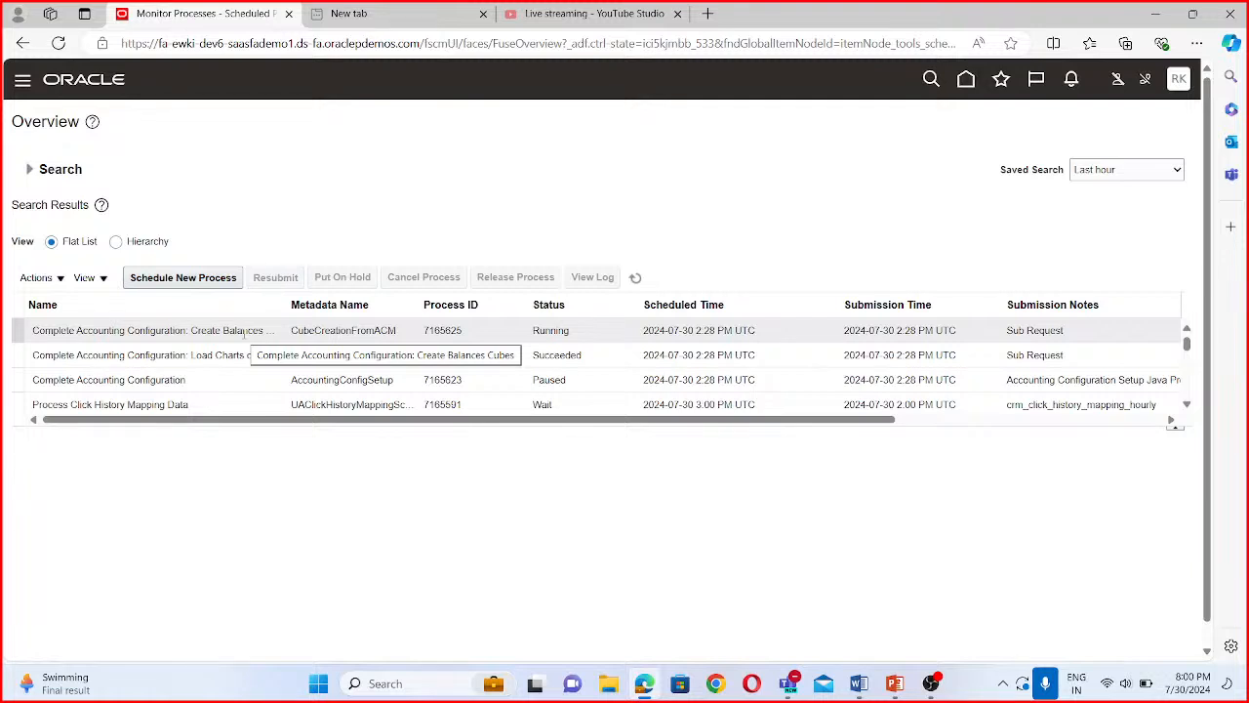
click(635, 277)
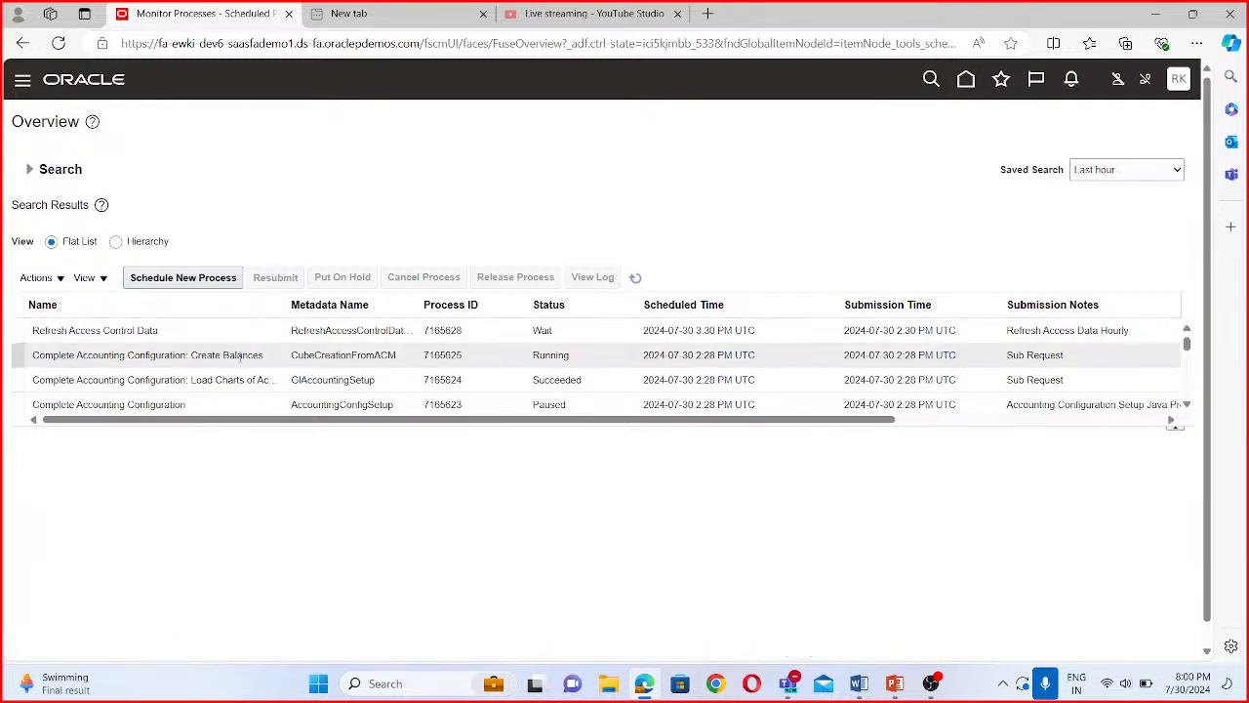
click(636, 278)
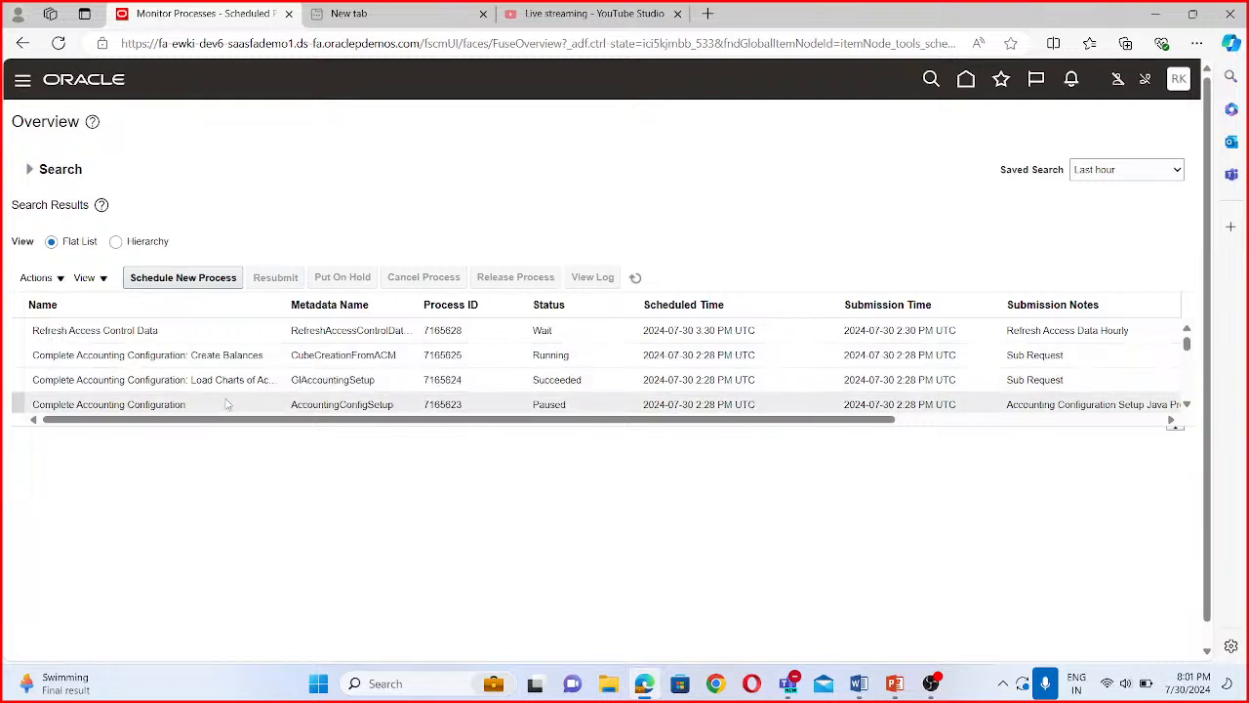
click(636, 279)
click(637, 280)
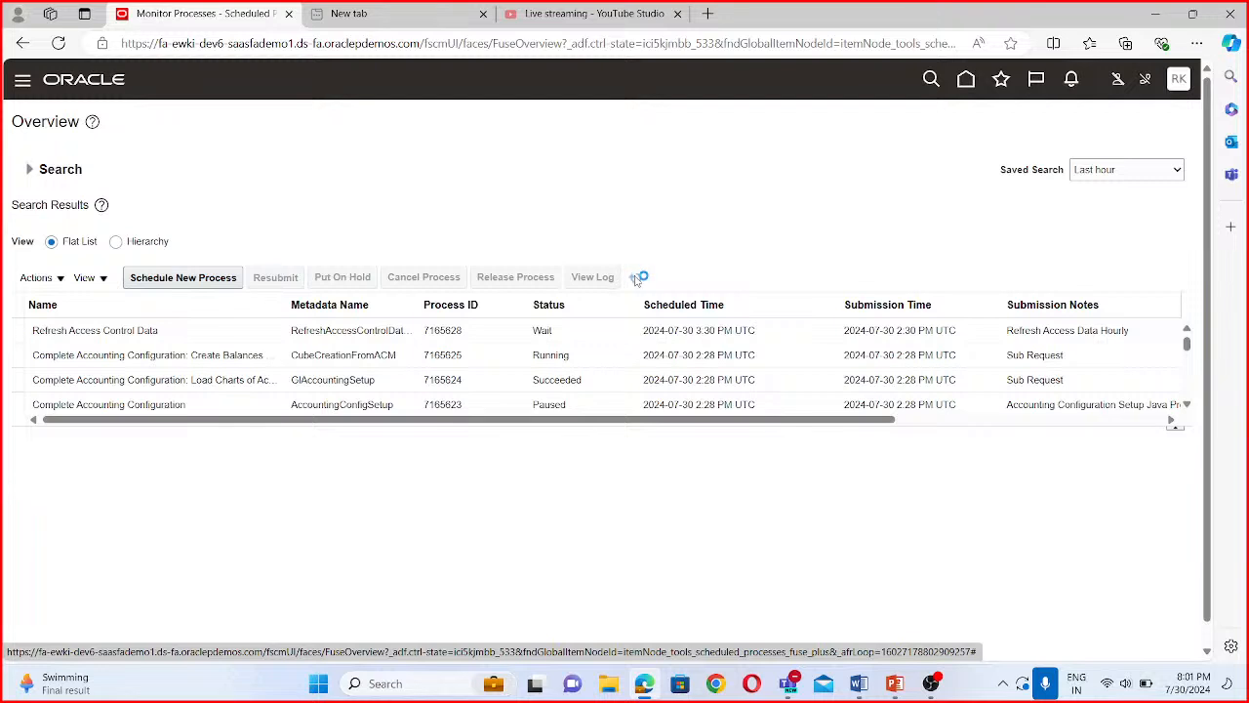
click(1179, 171)
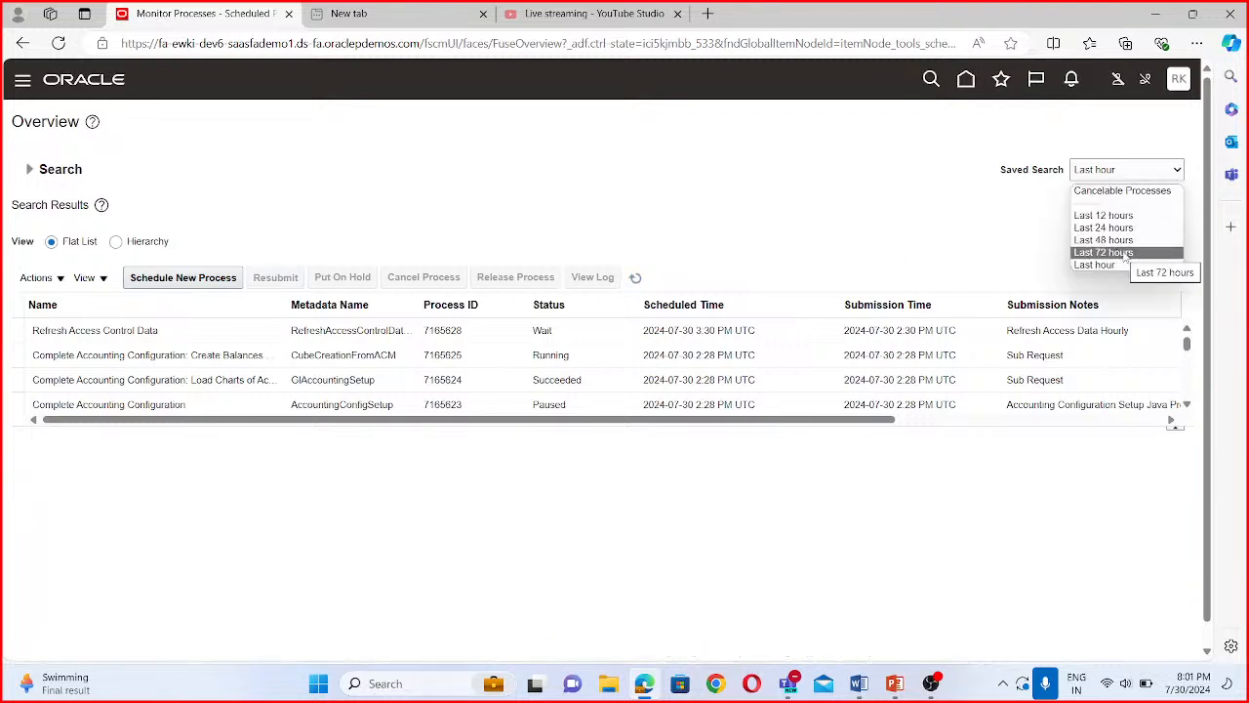
click(925, 190)
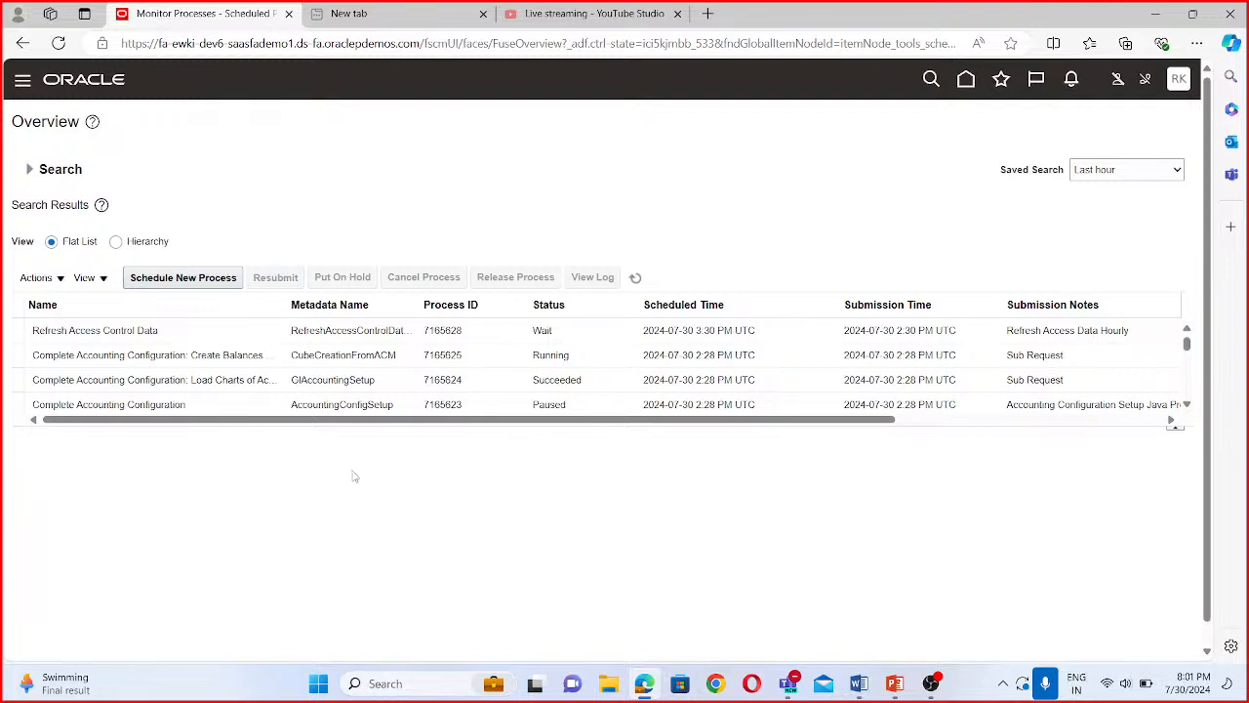
click(636, 278)
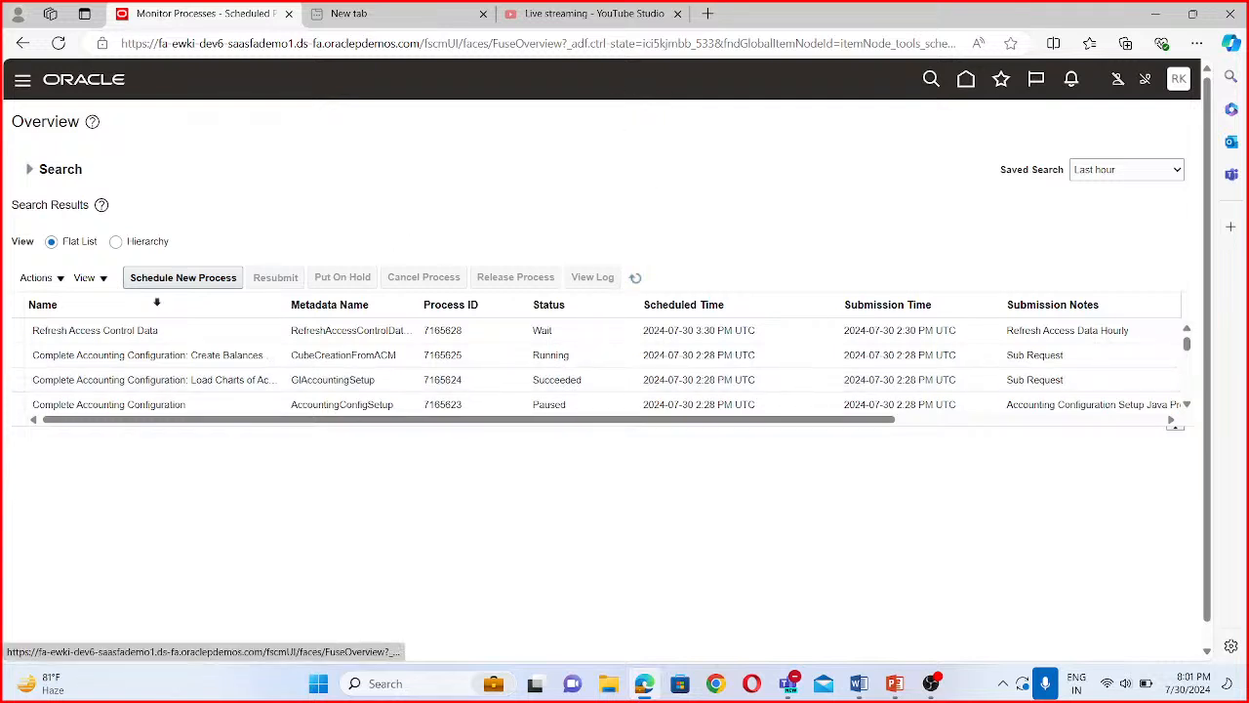
- Go to Setup and Maintenance and open the BISP Project from the implementation projects
click(1172, 86)
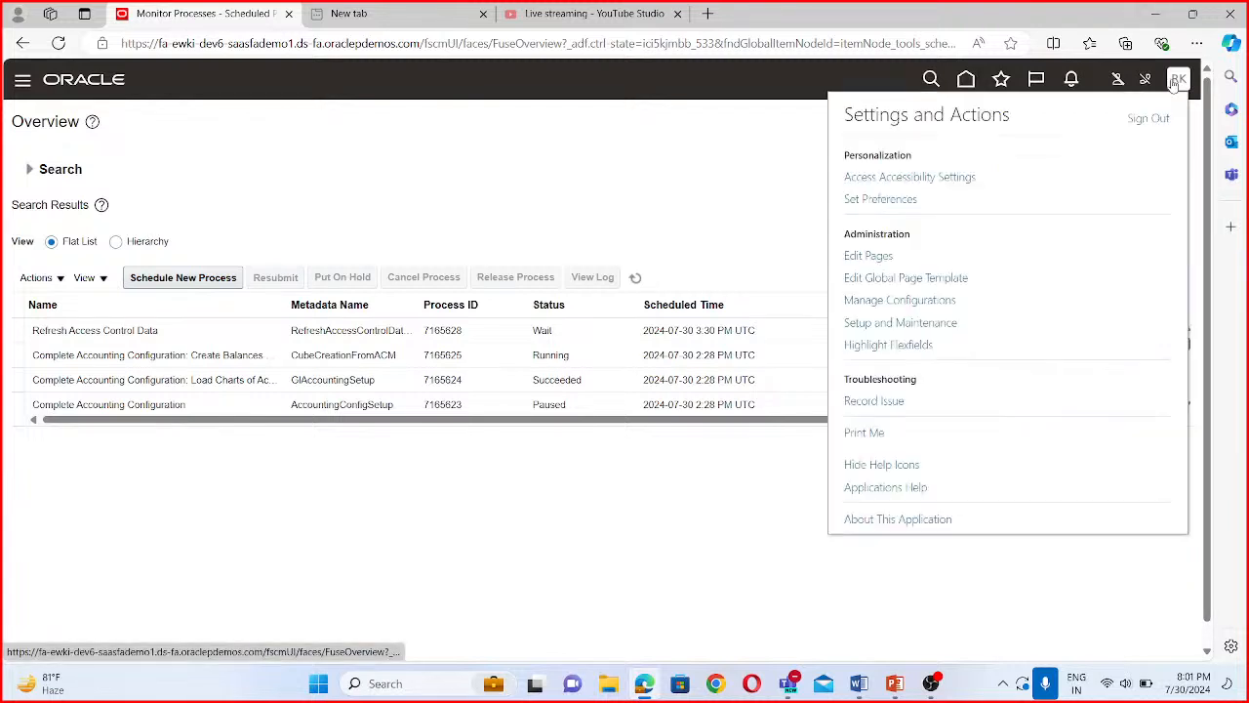
click(900, 323)
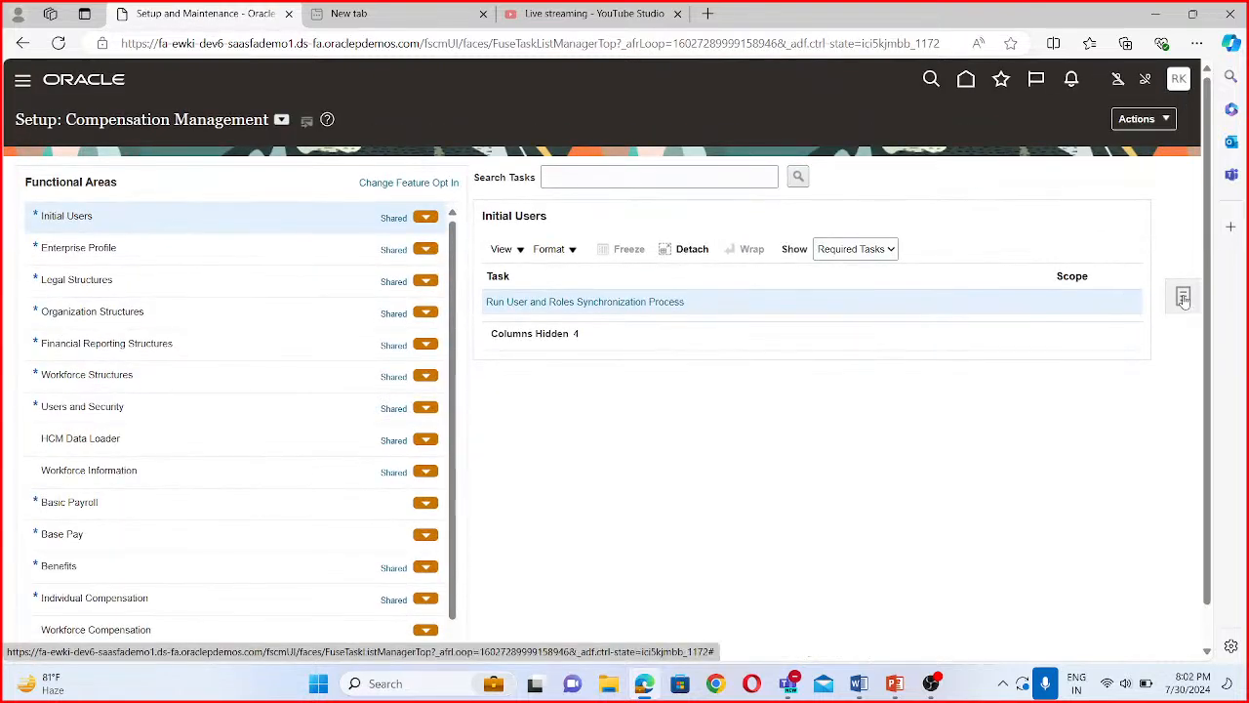
click(1183, 296)
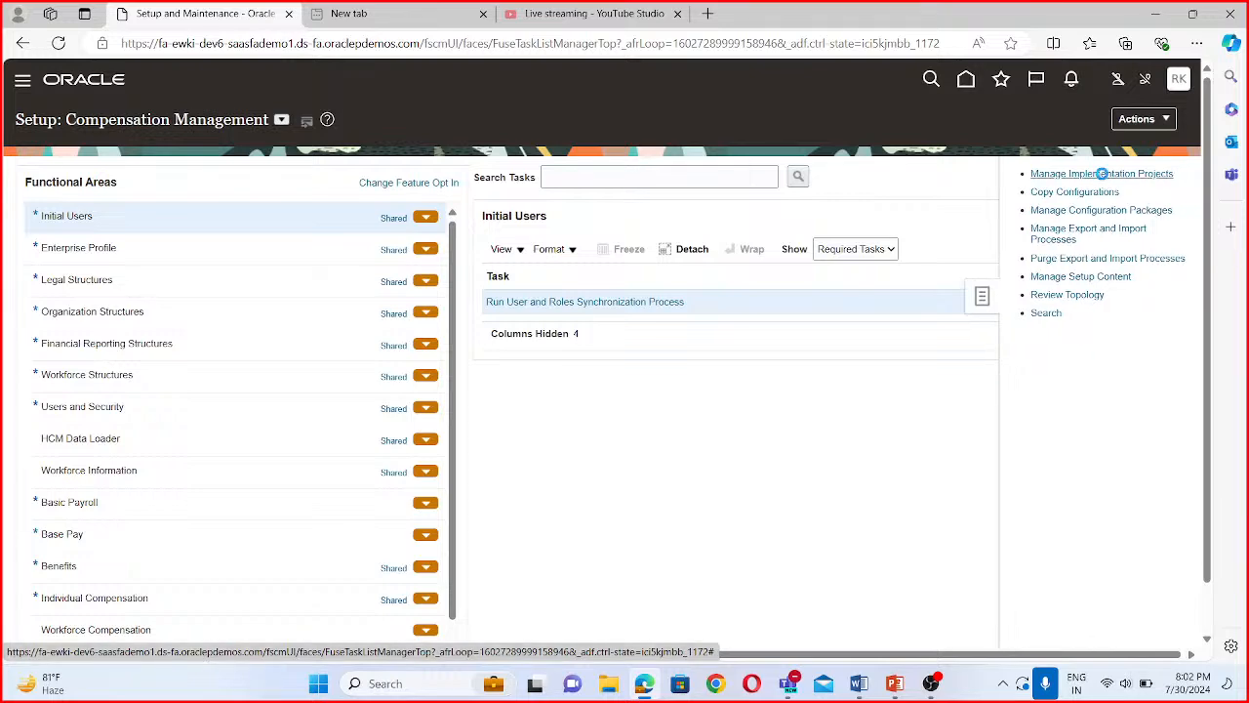
click(1101, 174)
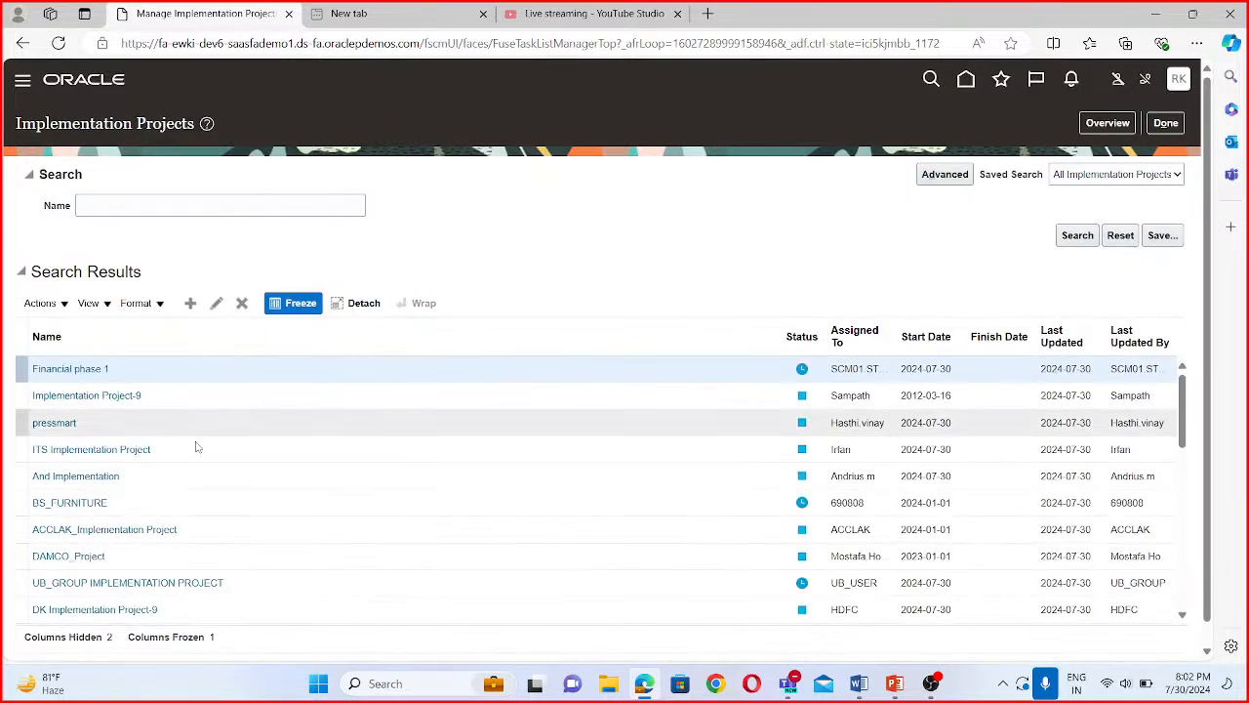
click(1106, 122)
click(107, 284)
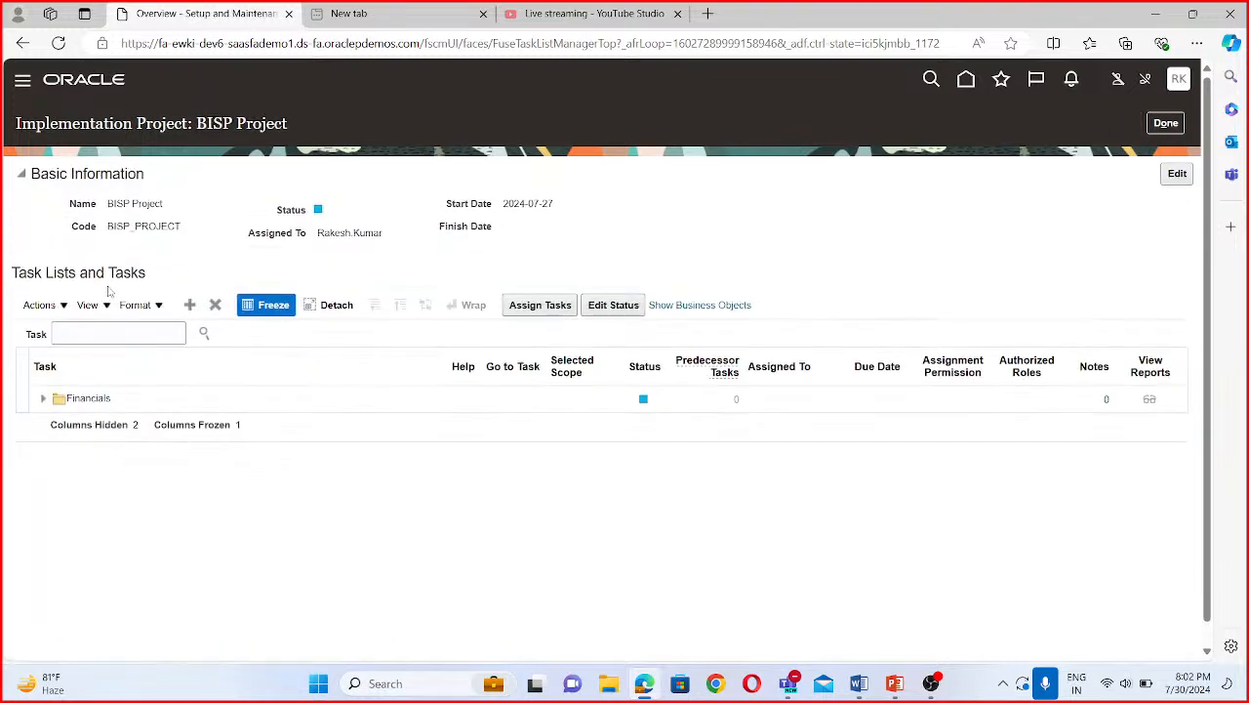
- Search the project's tasks for "manage primary" and open the Manage Primary Ledgers task
click(103, 332)
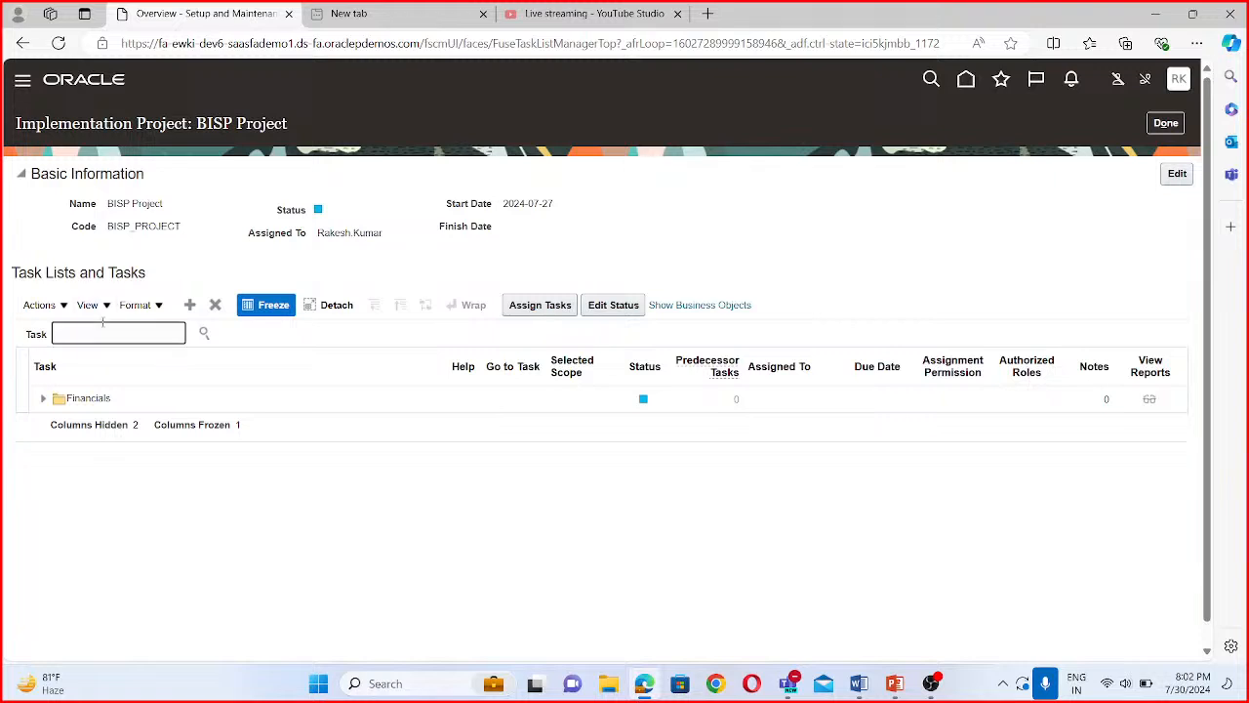
text(manage primary)
click(204, 334)
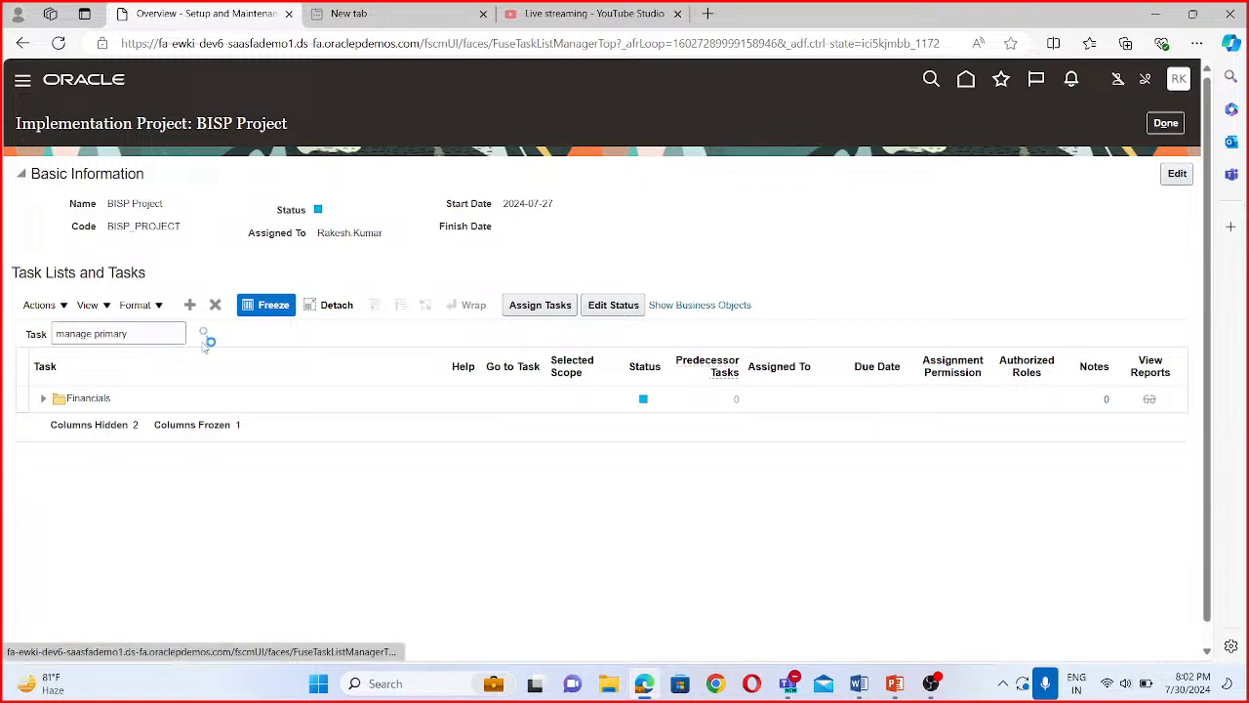
click(119, 384)
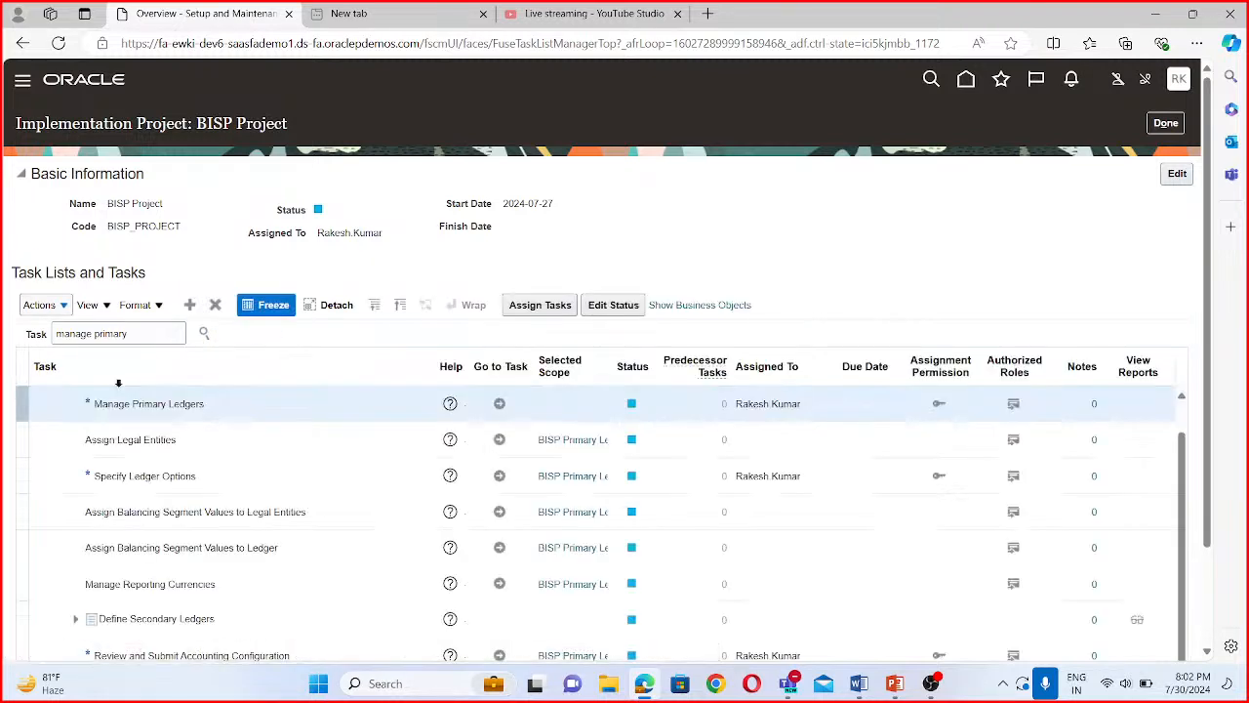
click(496, 404)
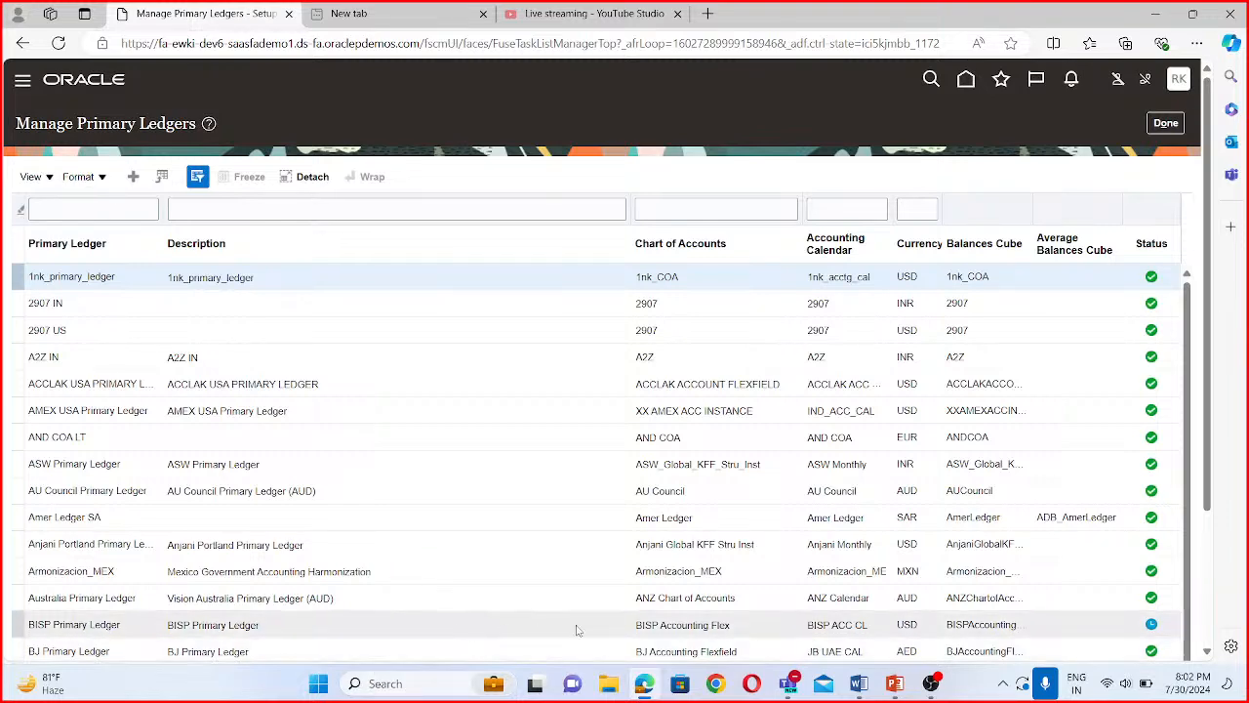
- Find the BISP Primary Ledger in the list of primary ledgers and check its status
scroll(917, 618, down, 1)
scroll(1151, 478, down, 3)
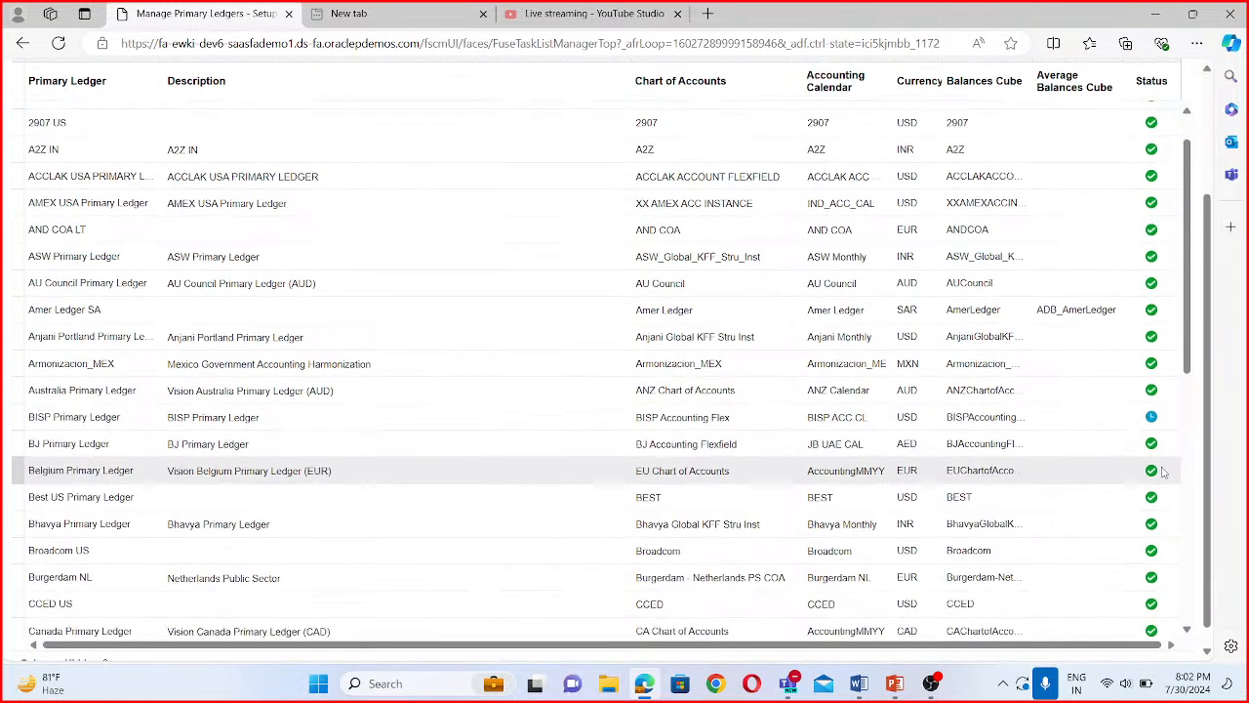
mouse_move(1152, 418)
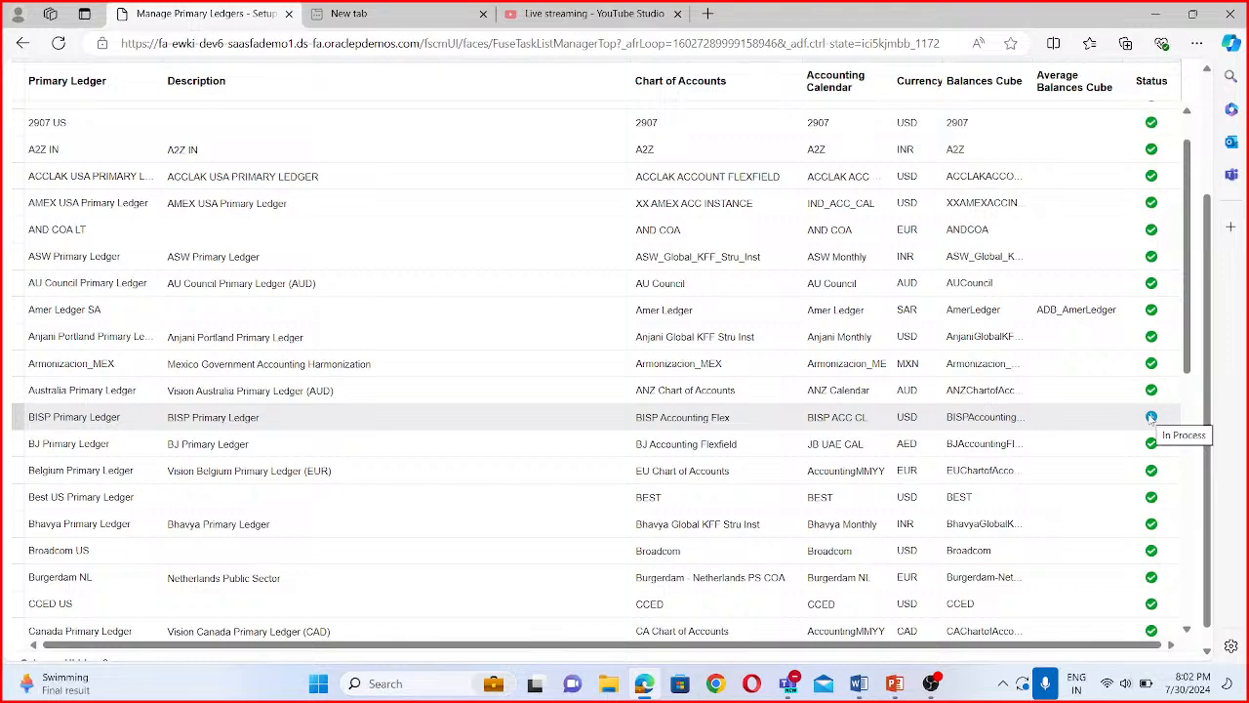
click(1152, 418)
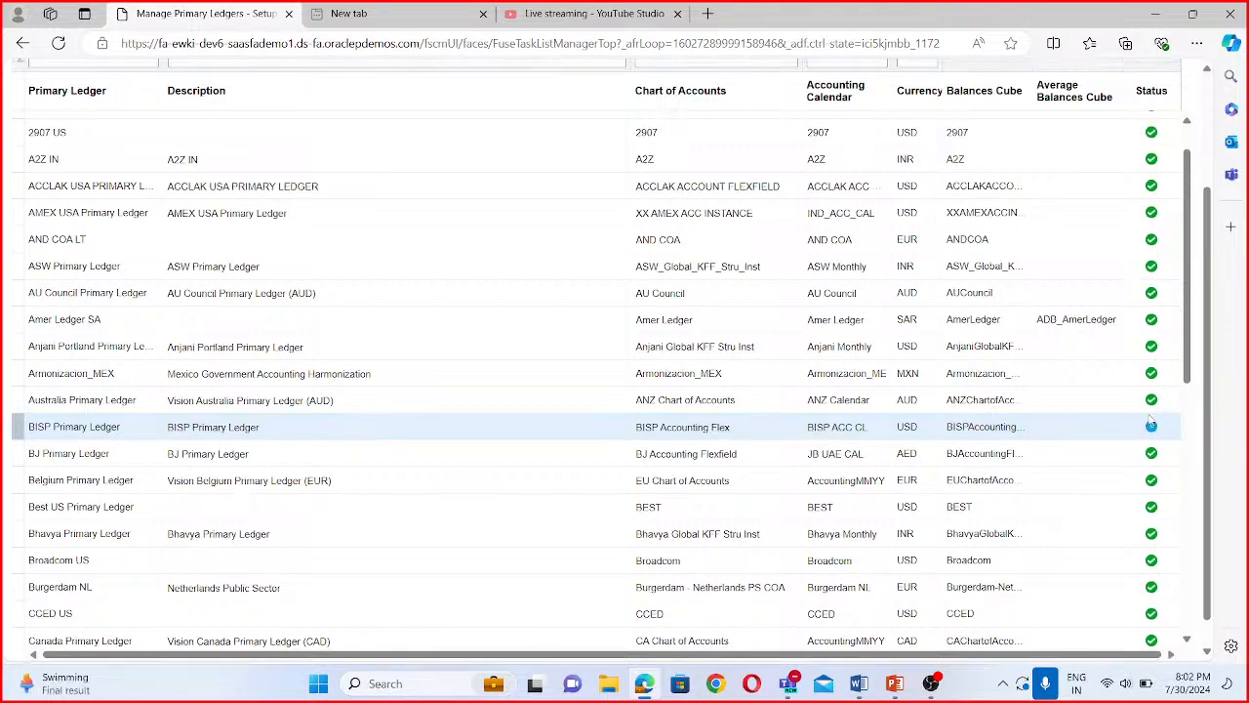
- Filter the primary ledgers by the name BISP and check the status of the matching ledger
scroll(206, 311, up, 3)
scroll(135, 330, down, 3)
scroll(137, 371, up, 3)
click(56, 207)
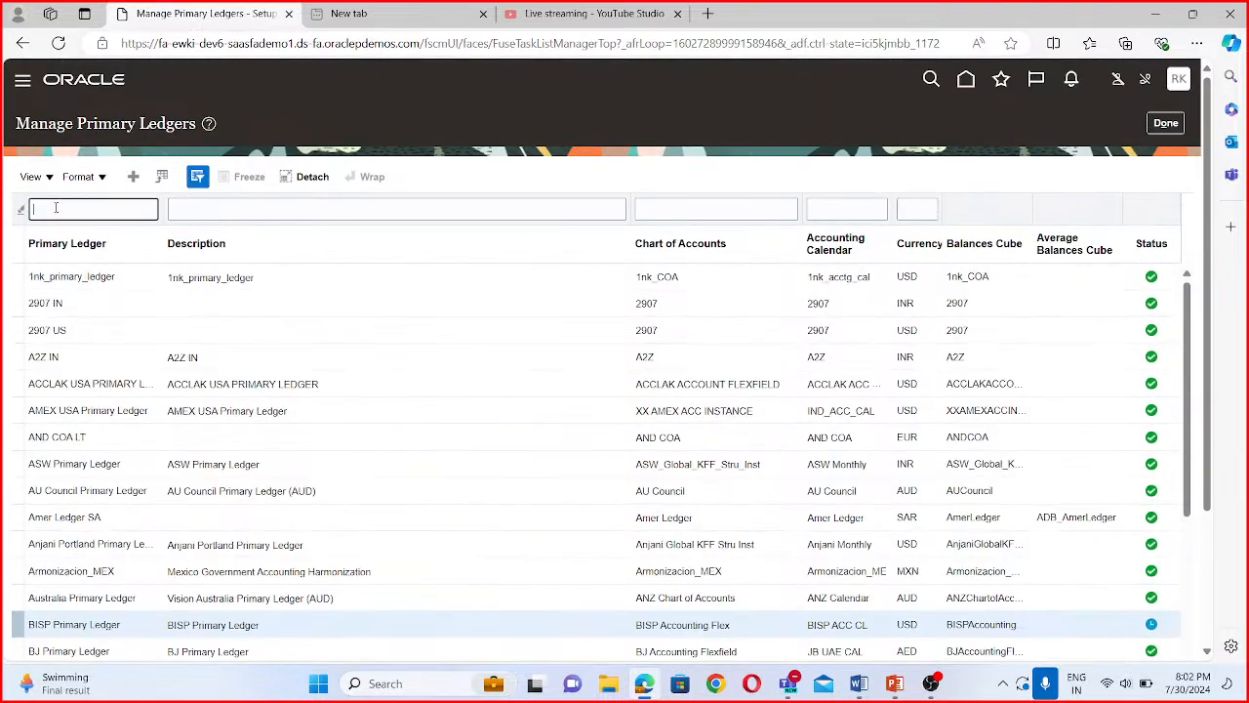
text(BISP)
key(Return)
mouse_move(1164, 278)
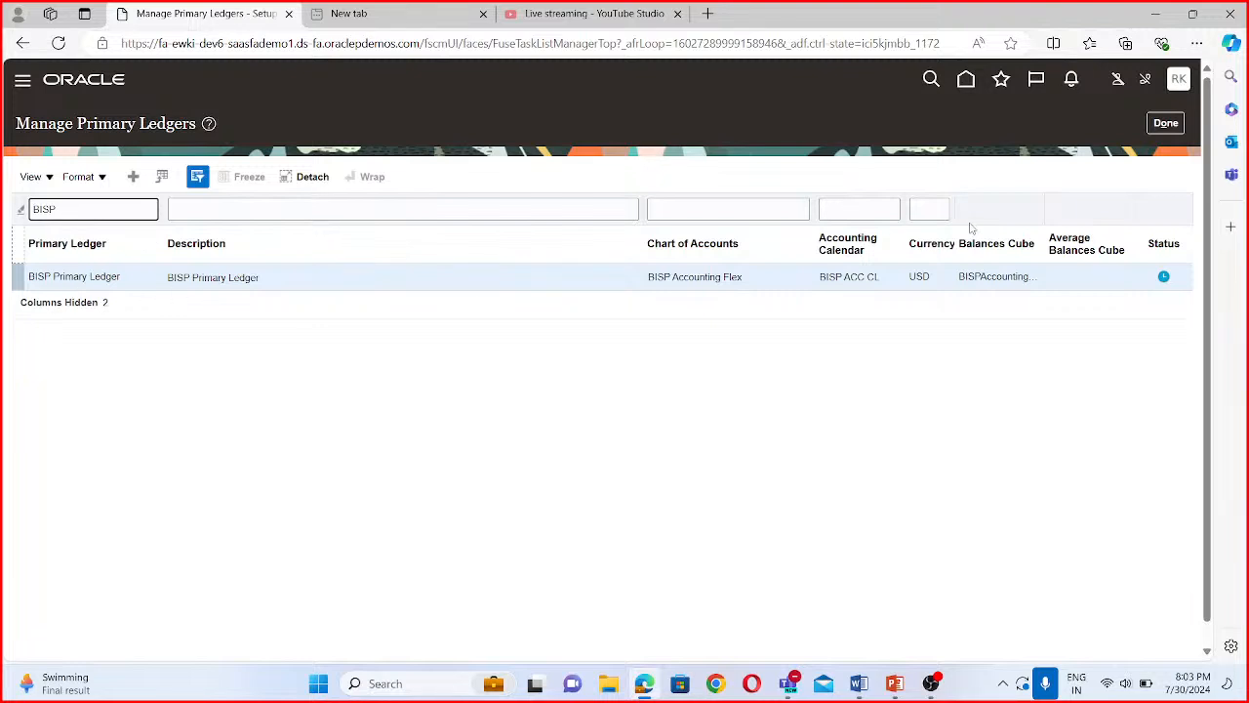
click(1167, 282)
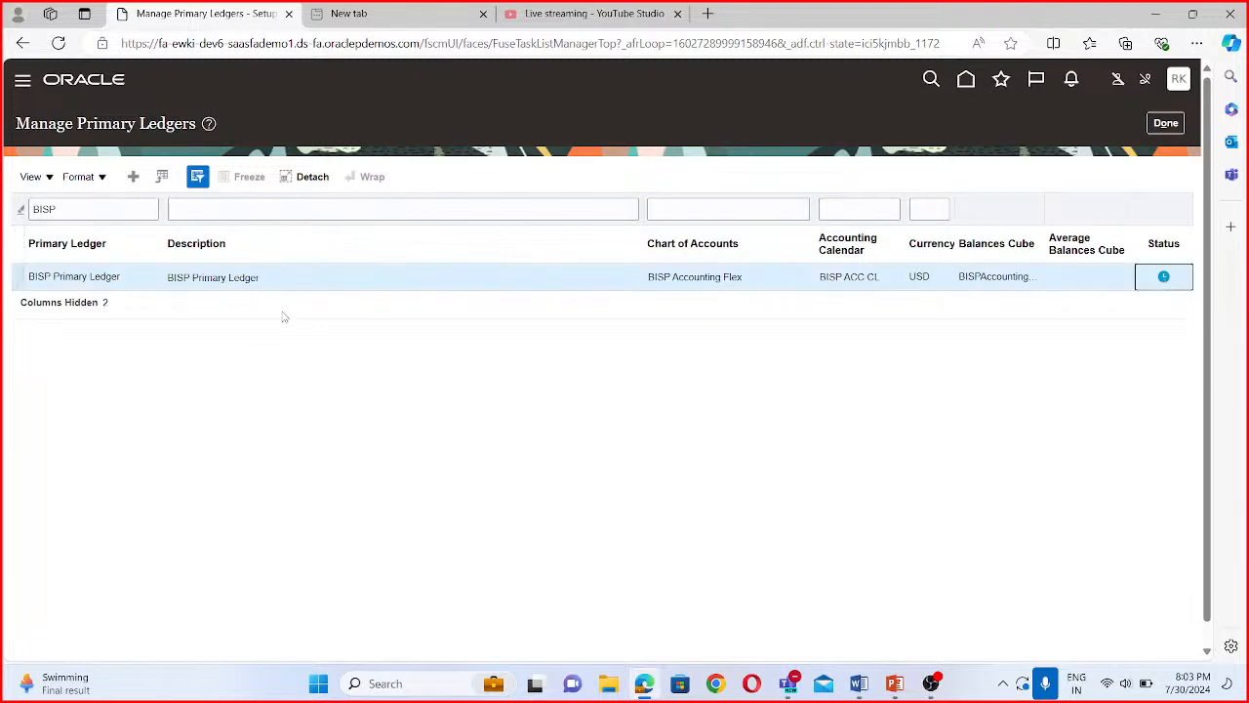
- Close the primary ledgers task, return to Scheduled Processes and refresh the list to check the Complete Accounting Configuration processes
click(1169, 124)
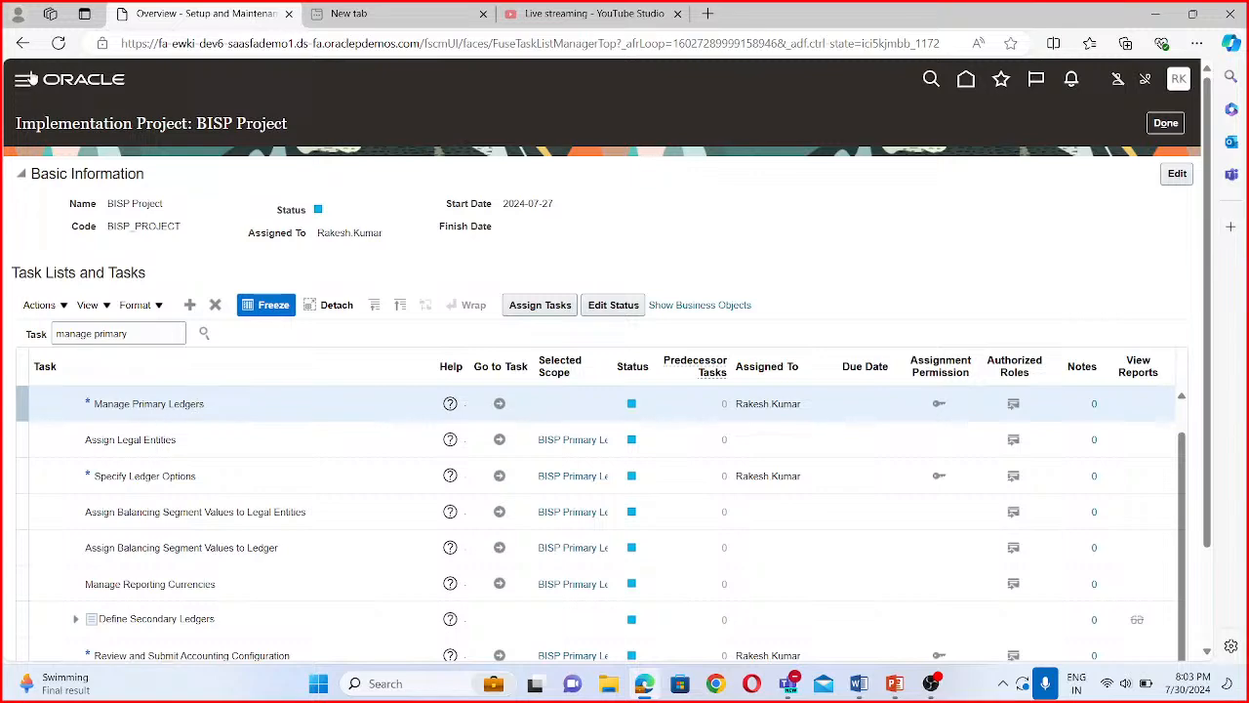
click(22, 86)
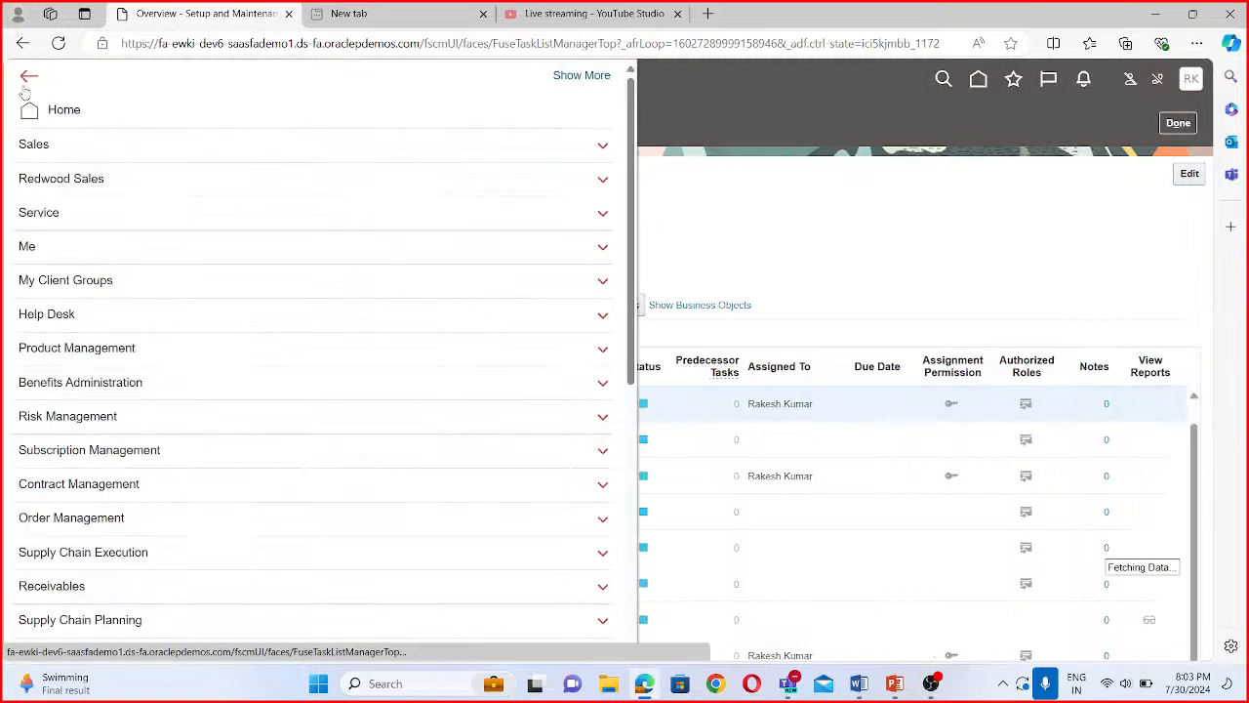
scroll(68, 488, down, 5)
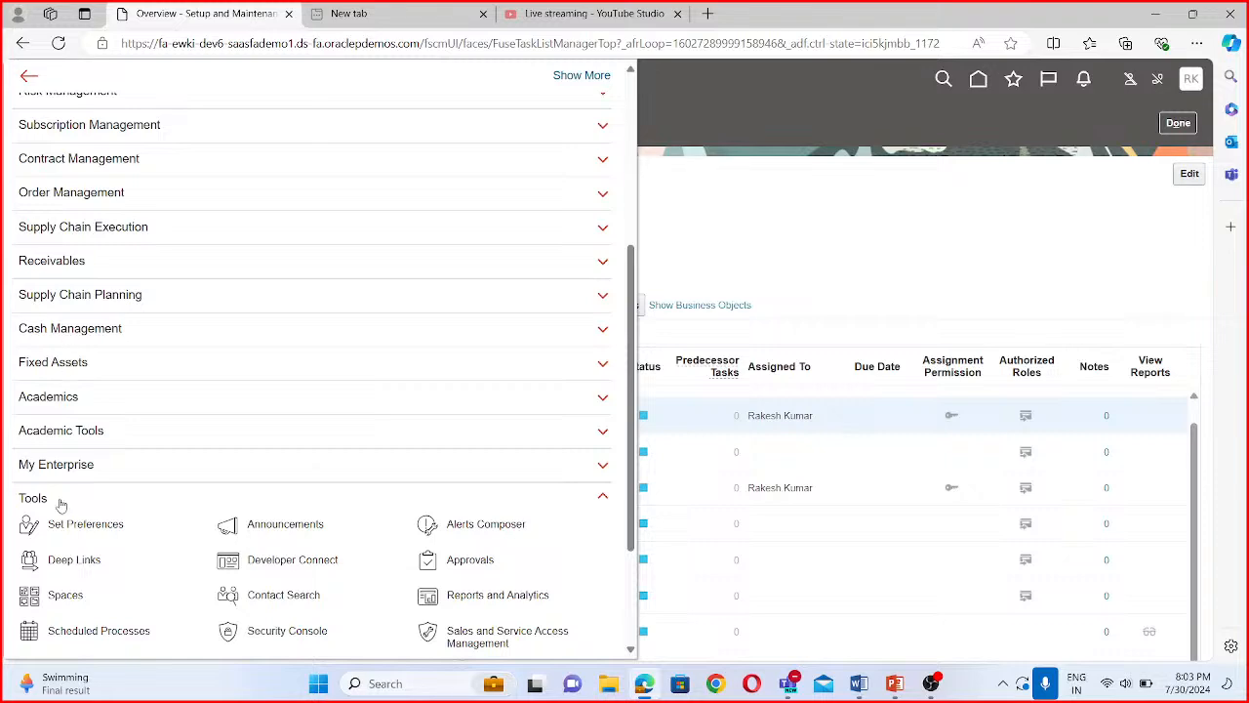
scroll(29, 532, down, 2)
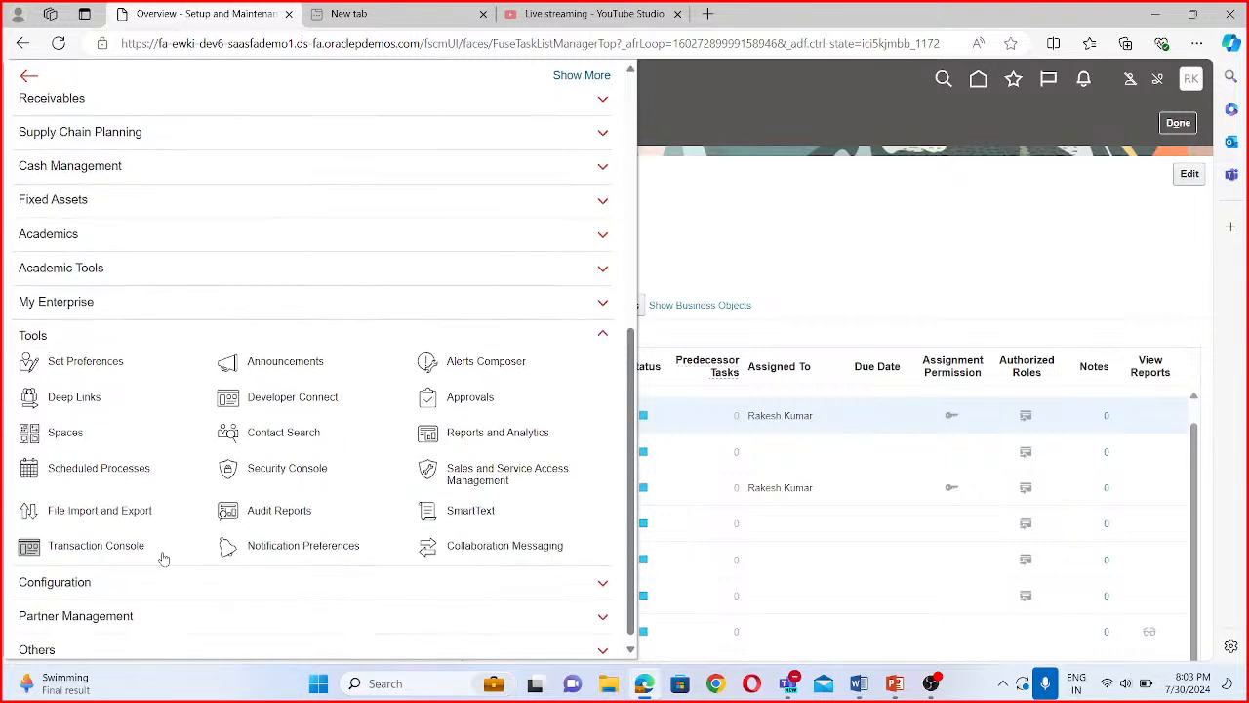
click(78, 469)
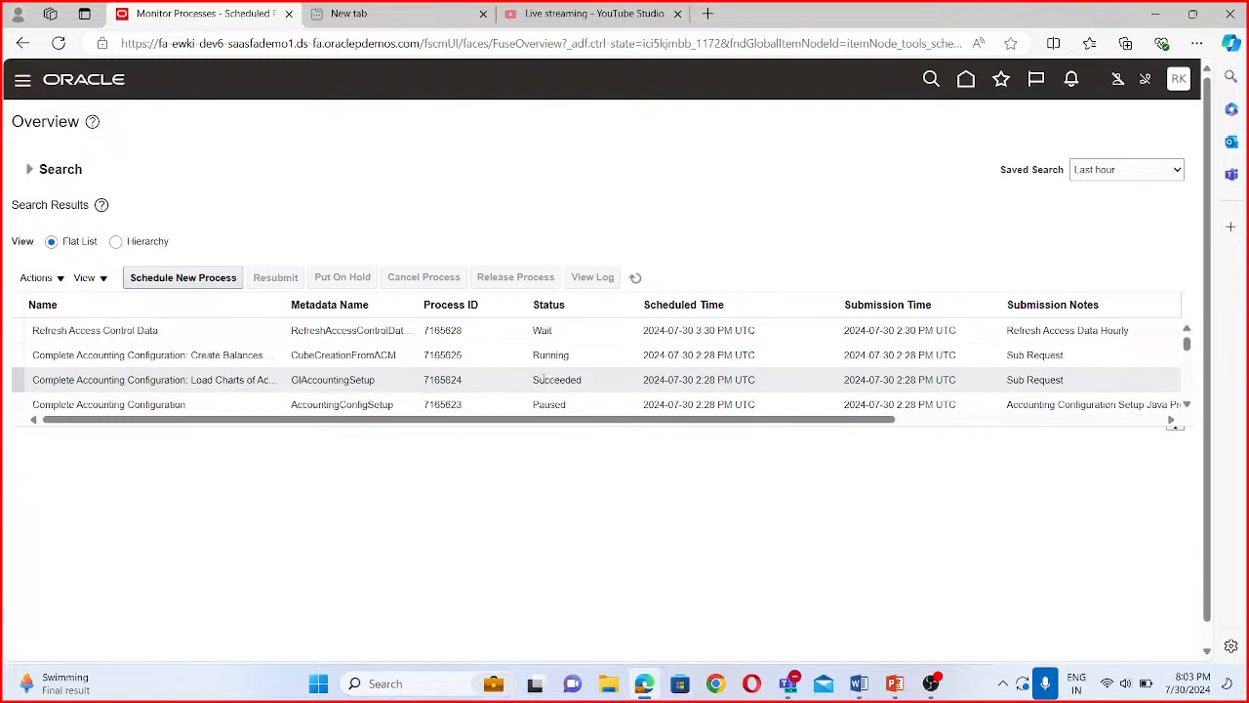
click(635, 278)
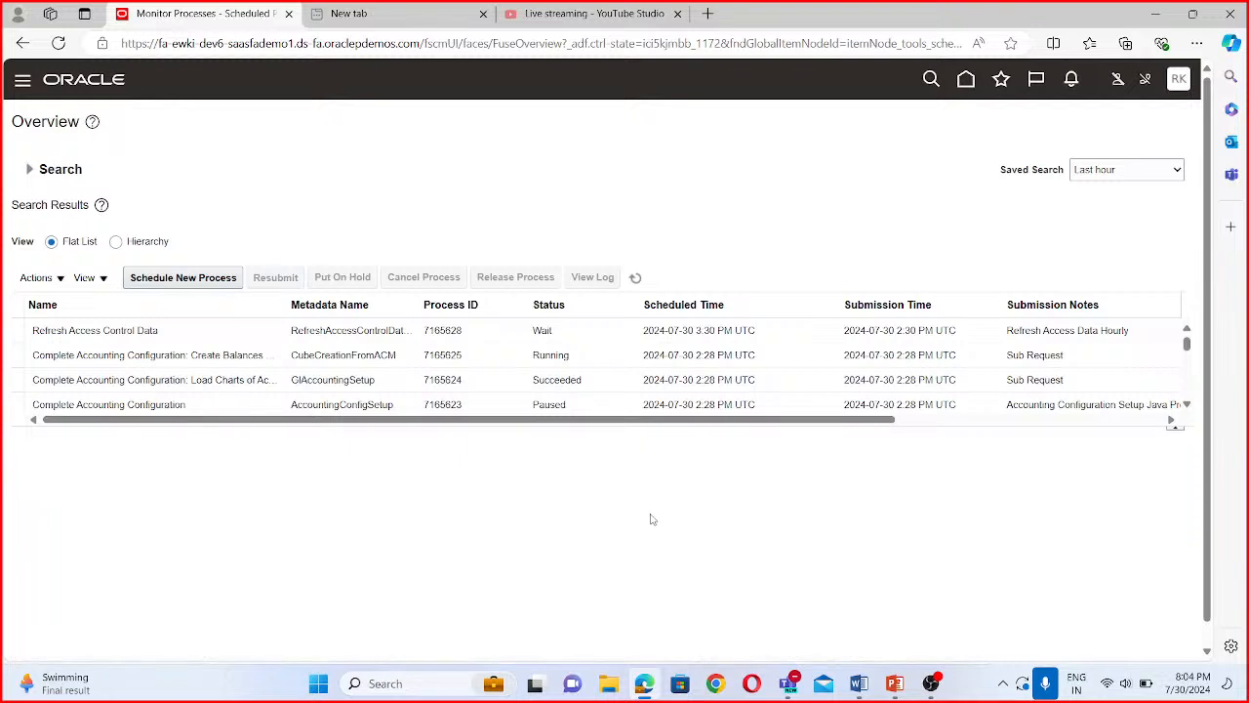
click(637, 279)
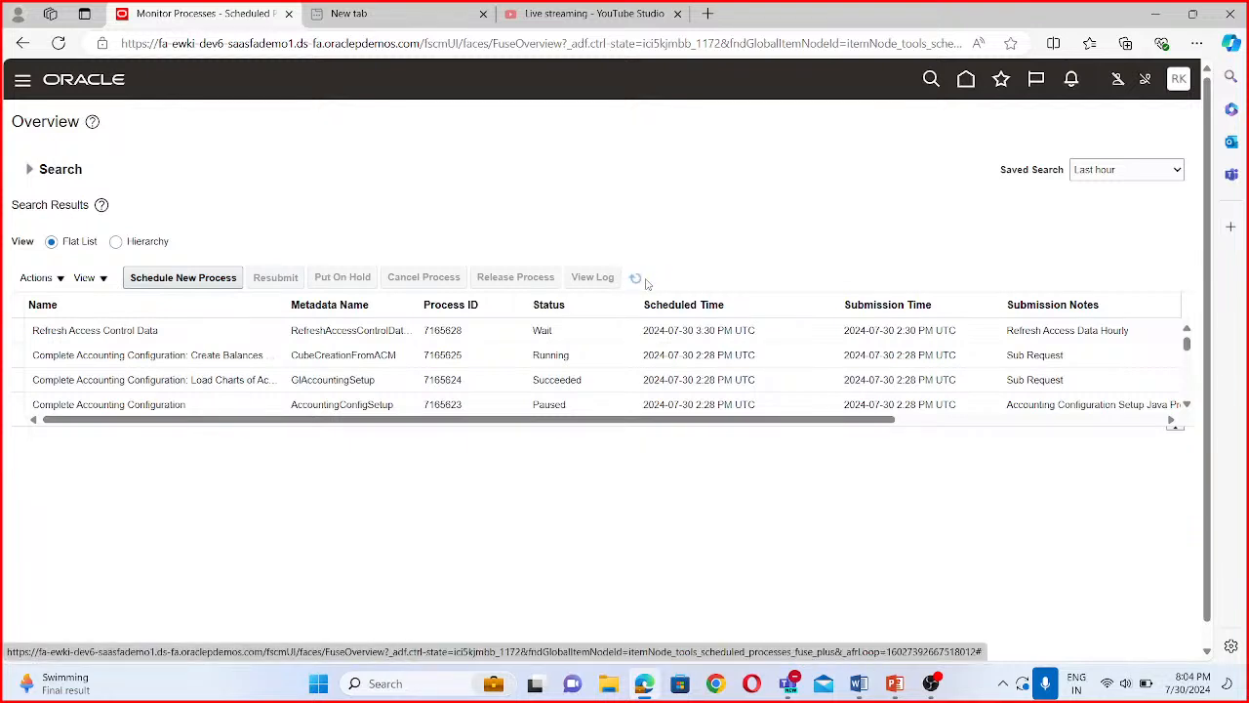